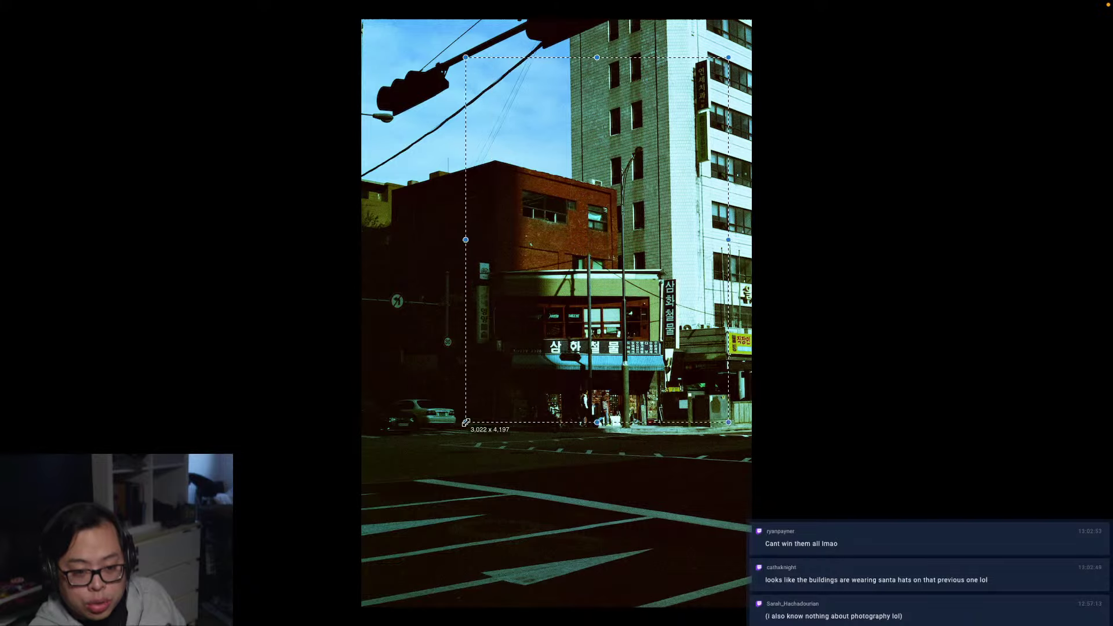
Examine the street-corner storefront up close and frame a trial crop of about 4,330 by 4,670 pixels above the road
left_click(919, 331)
key("ctrl+plus")
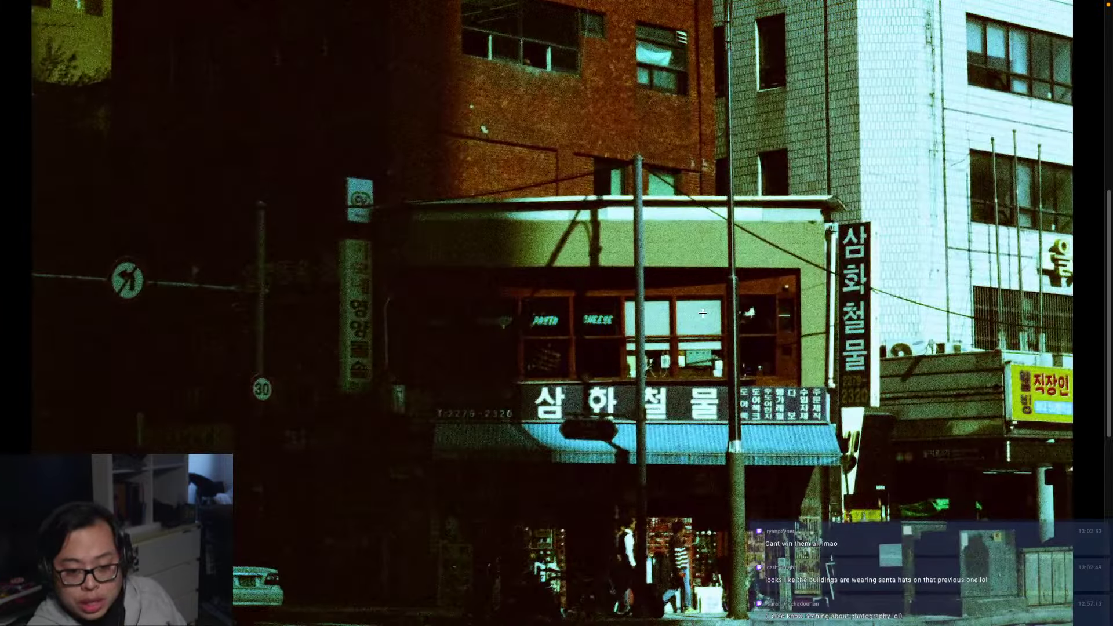
key("ctrl+0")
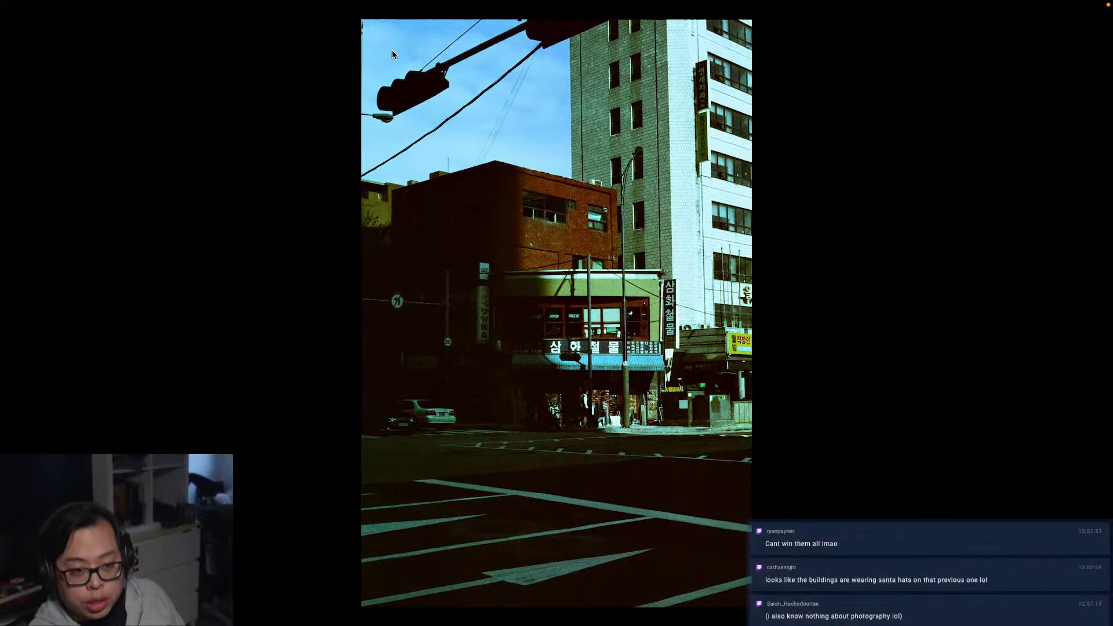
left_click_drag(375, 23, 770, 430)
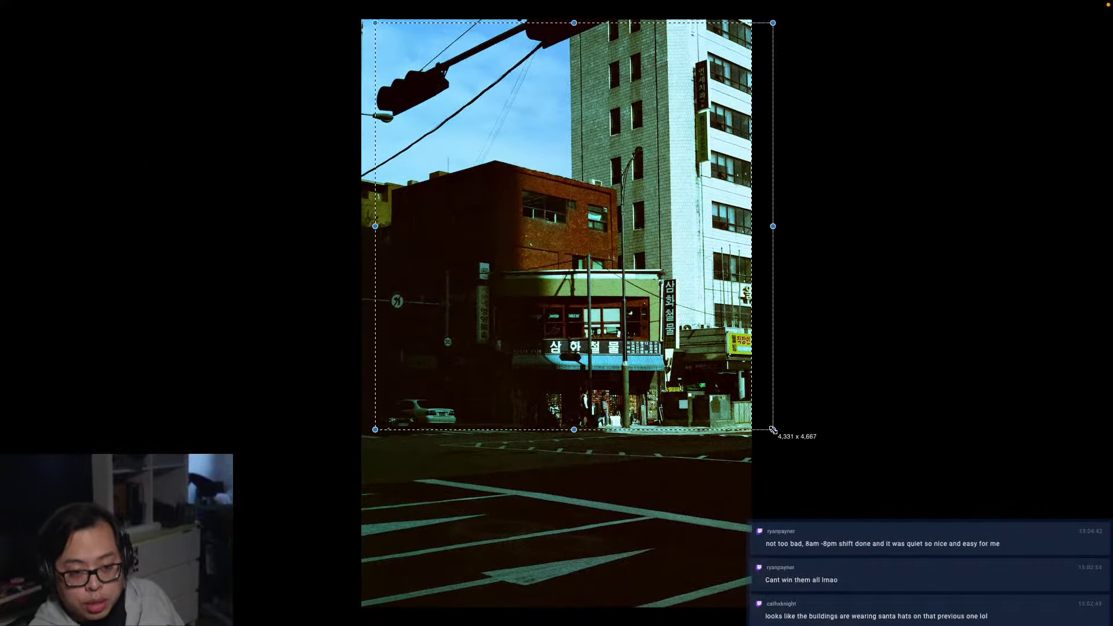
right_click(915, 339)
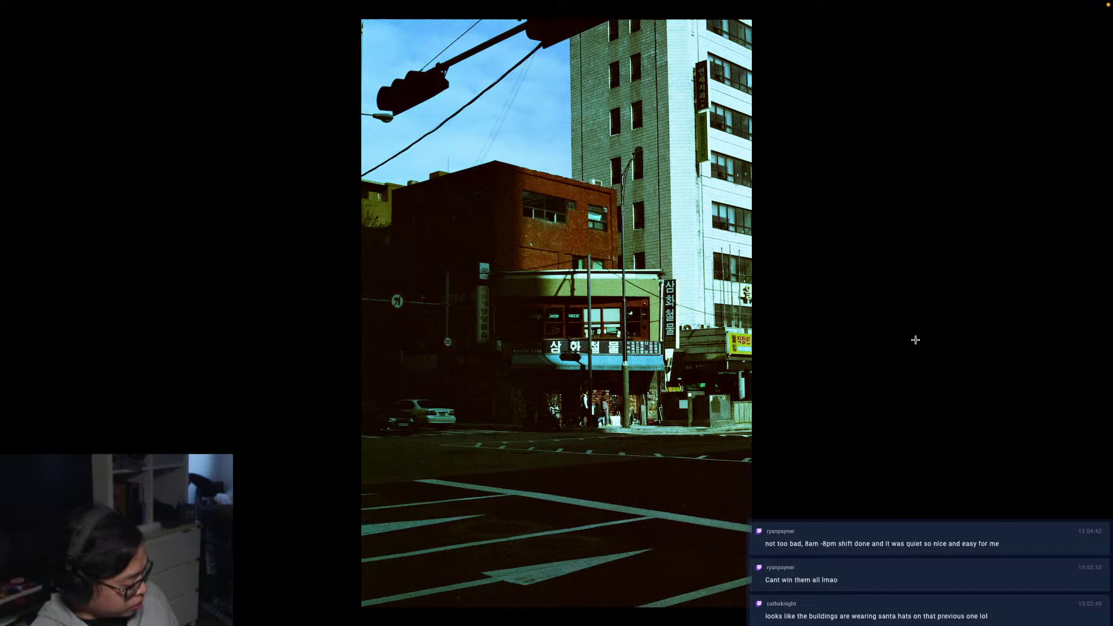
Advance to the sideways alley photo, 000135510023.jpg, and rotate it upright at full-photo size
key("ctrl+Right")
key("ctrl+Left")
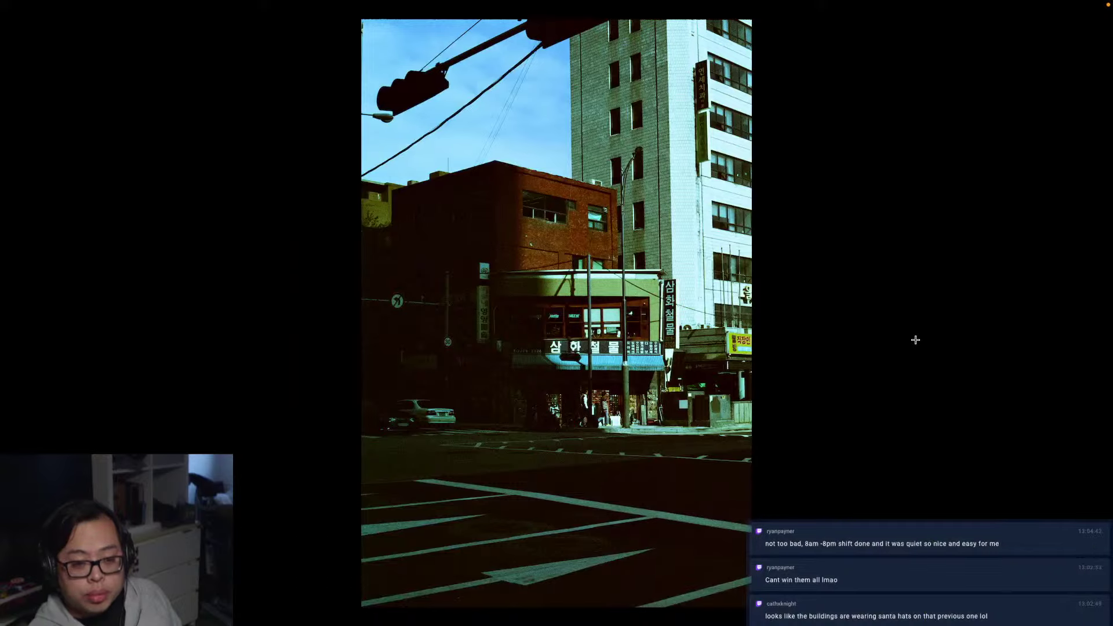
key("Right")
key("Left")
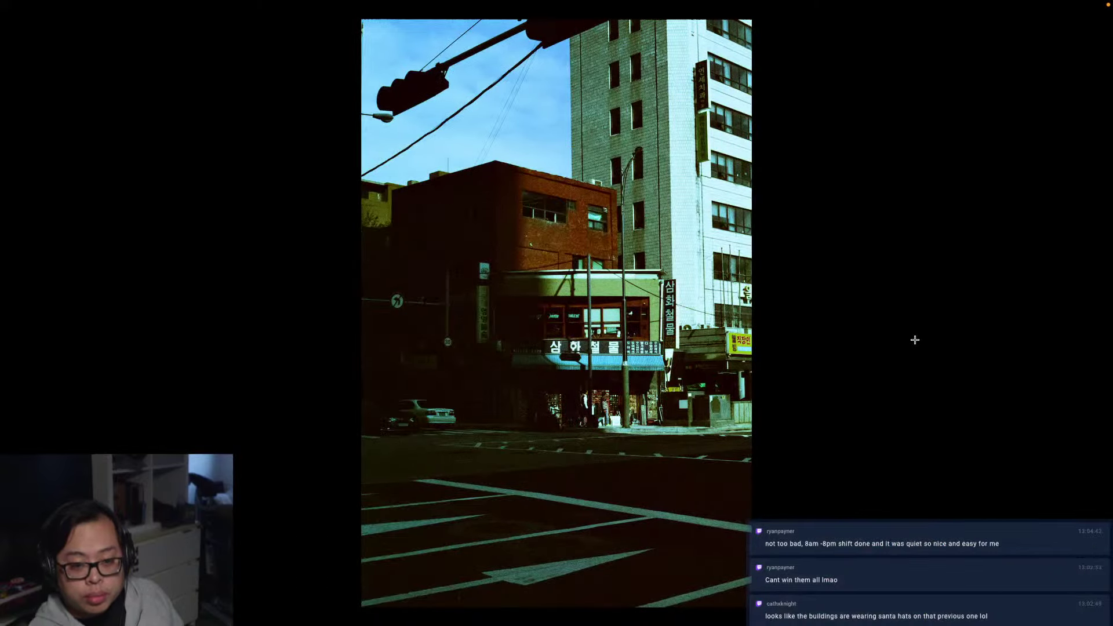
key("Right")
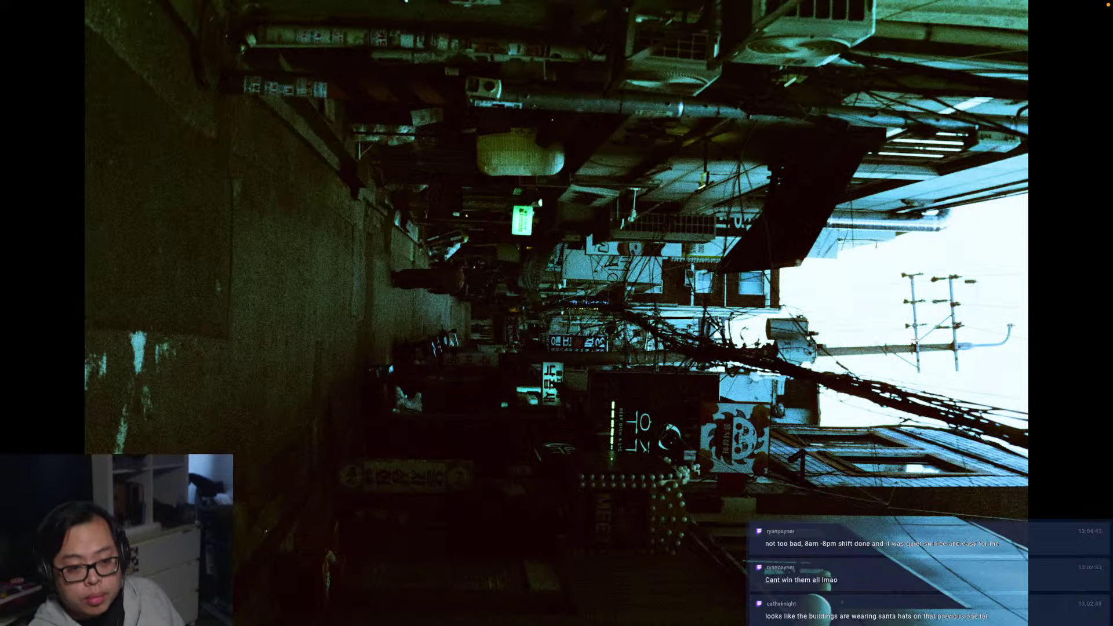
mouse_move(770, 52)
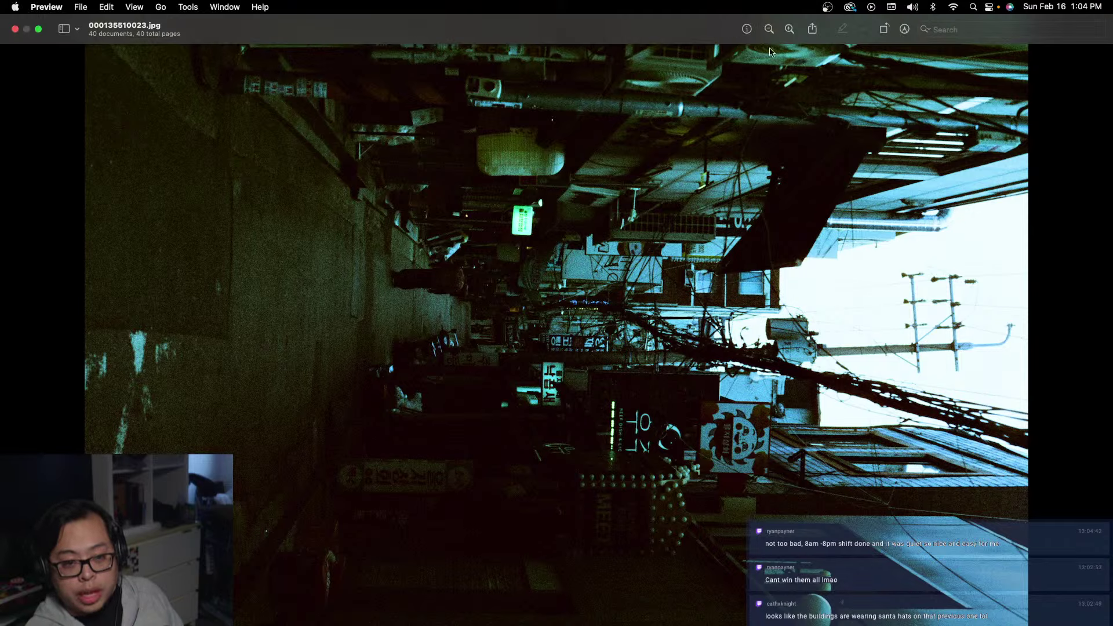
left_click(884, 29)
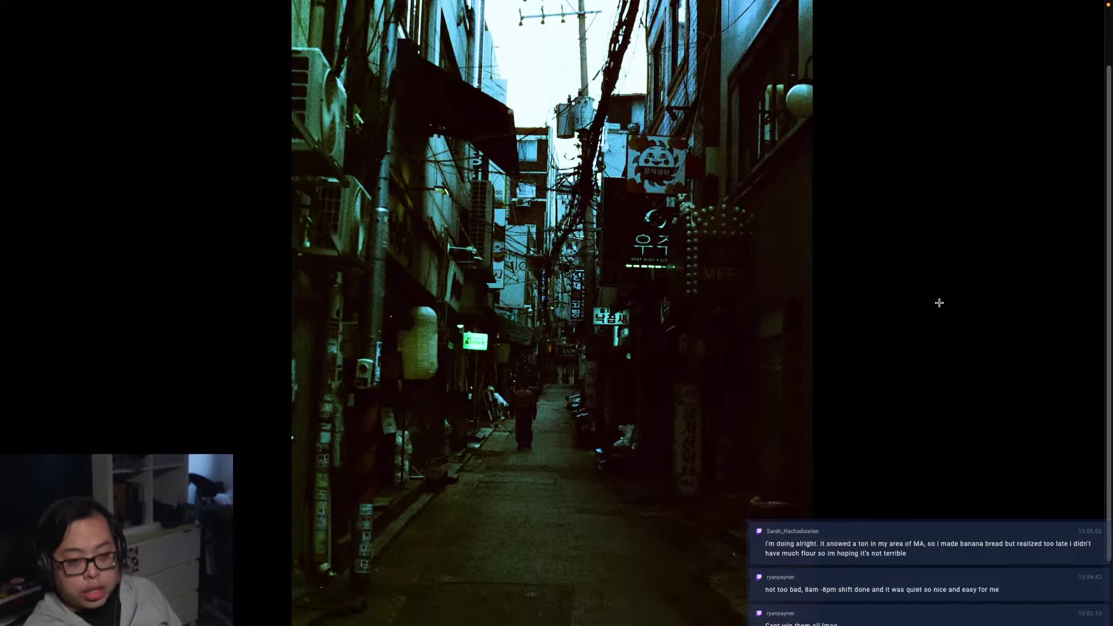
key("Right")
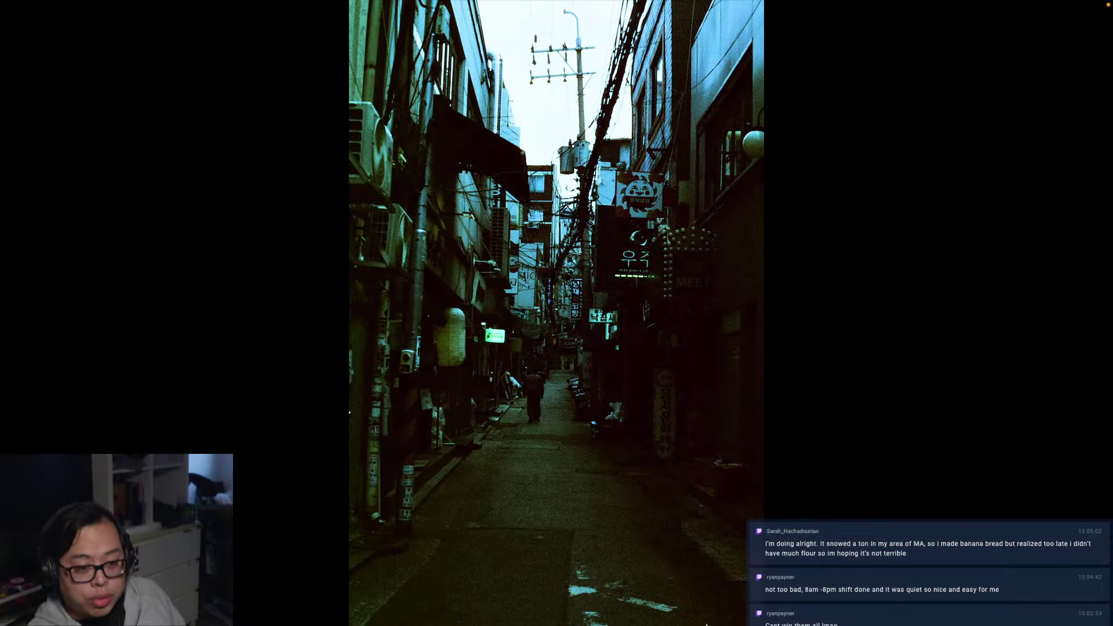
Examine the alley photo's shop signs, overhead cables and walking figure up close, and return to the whole image
mouse_move(309, 5)
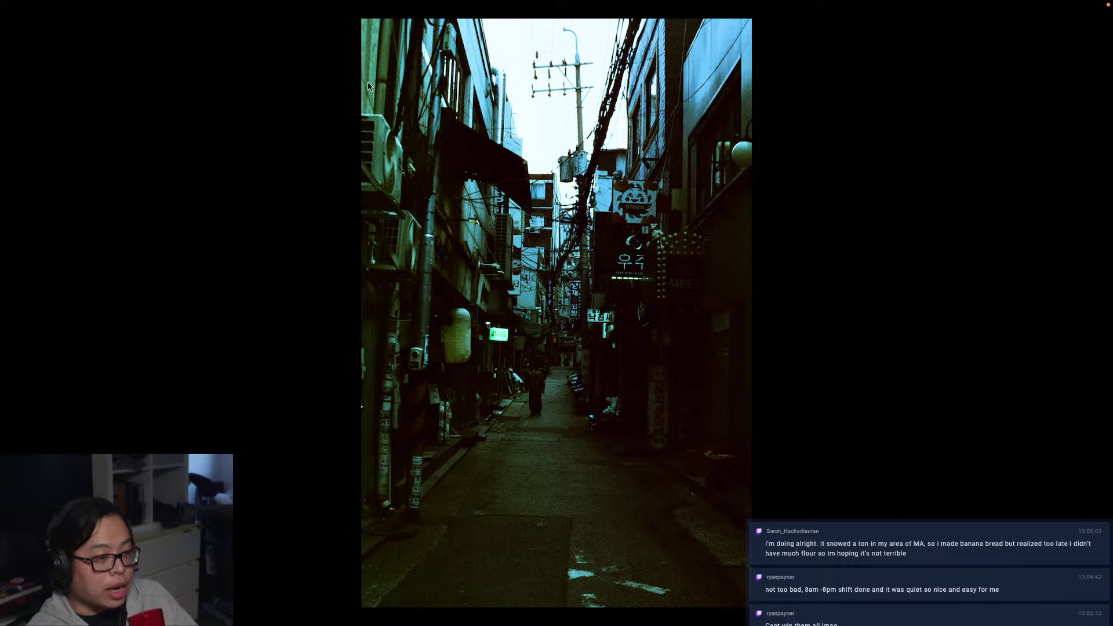
left_click_drag(351, 21, 266, 192)
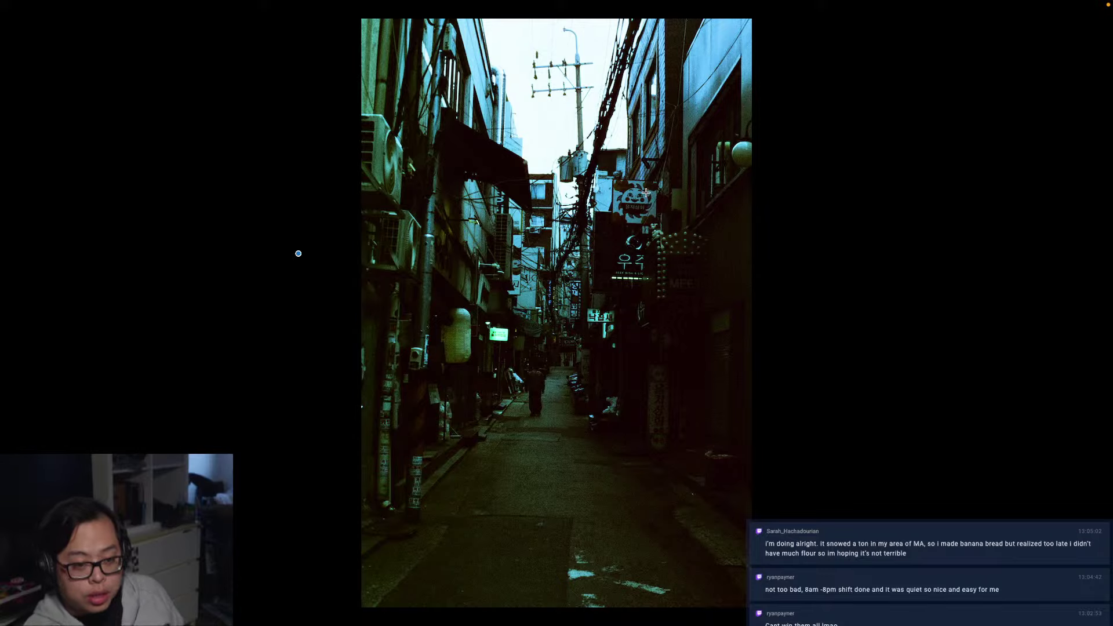
left_click_drag(597, 173, 670, 238)
key("super+plus")
key("super+plus")
key("super+plus")
key("super+plus")
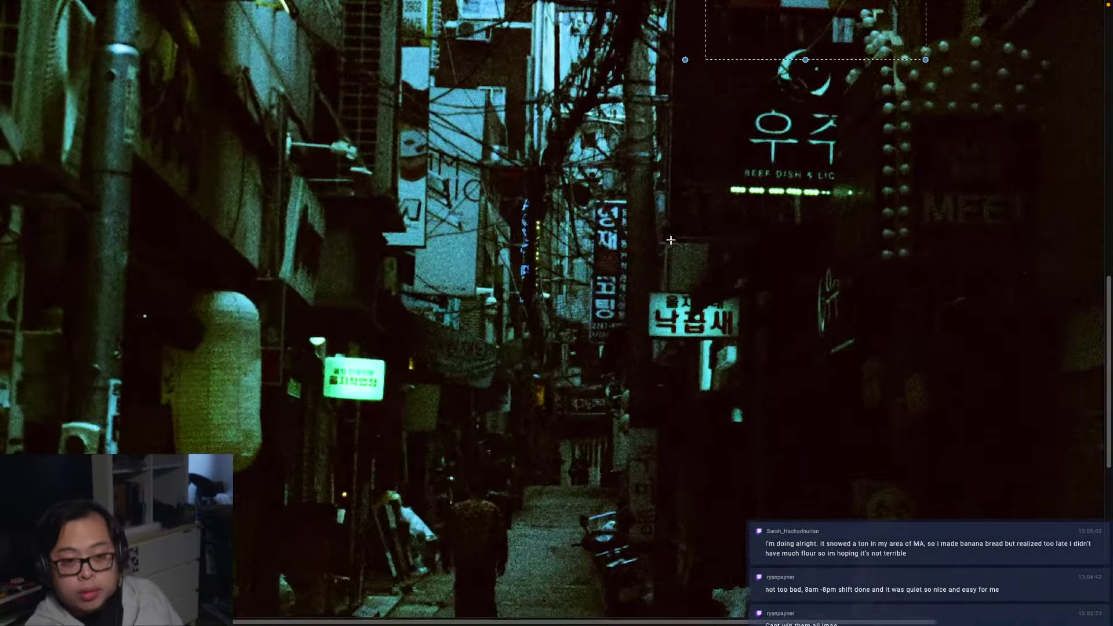
left_click_drag(1103, 356, 1108, 155)
scroll(572, 539, "down", 10)
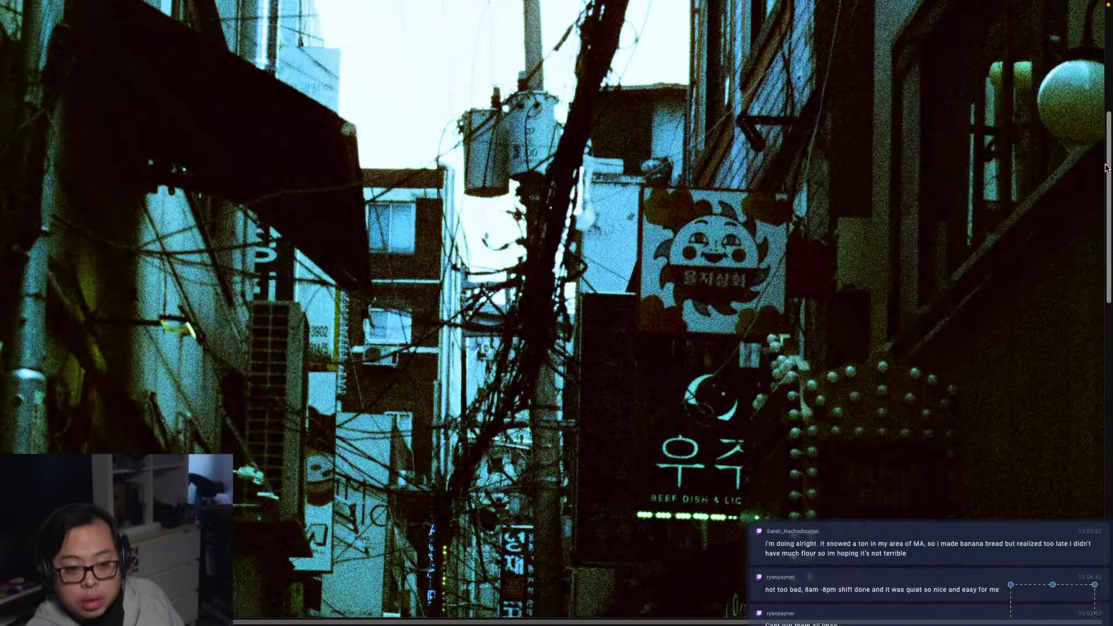
key("super+minus")
key("super+minus")
key("super+minus")
key("super+minus")
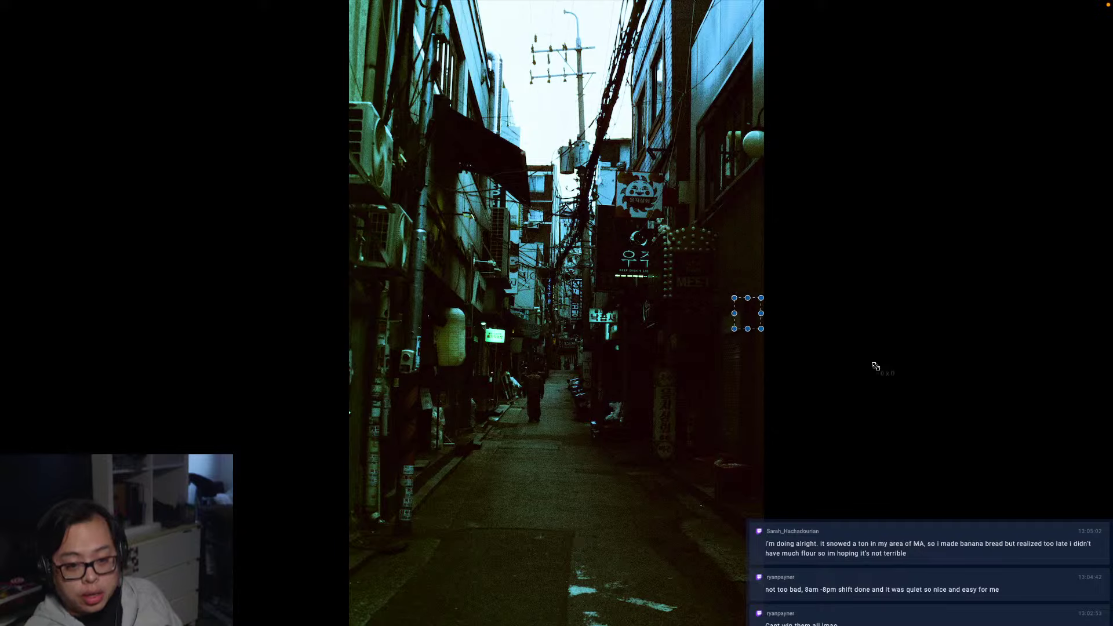
left_click(874, 365)
Advance to the sideways photo of the dark street with overhanging leaves and rotate it upright
key("Right")
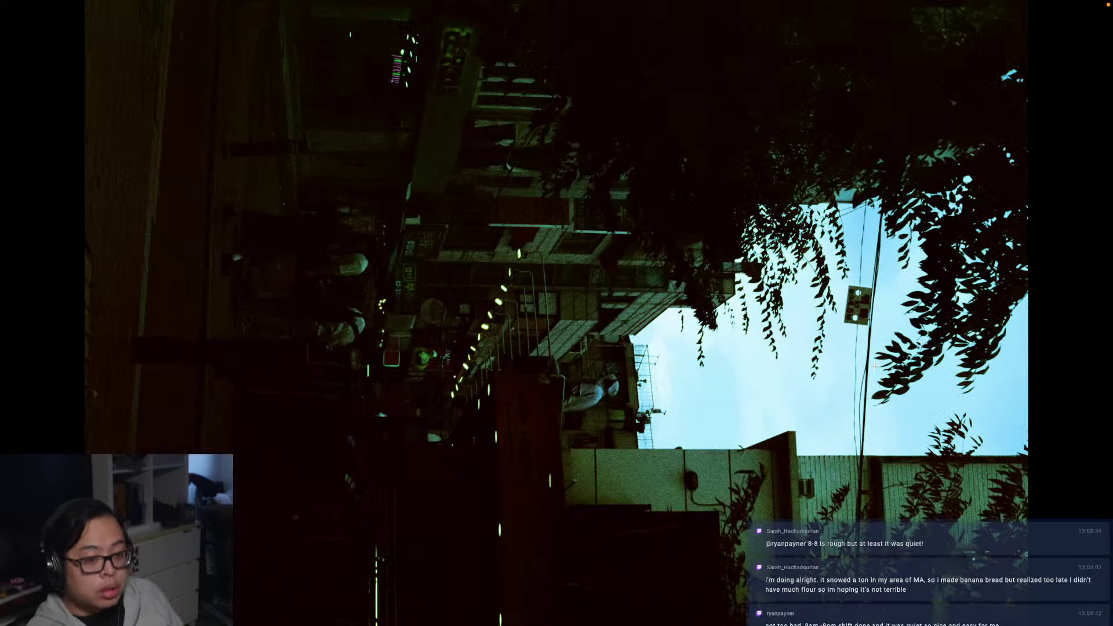
key("super+l")
key("super+l")
key("super+l")
key("super+l")
key("super+l")
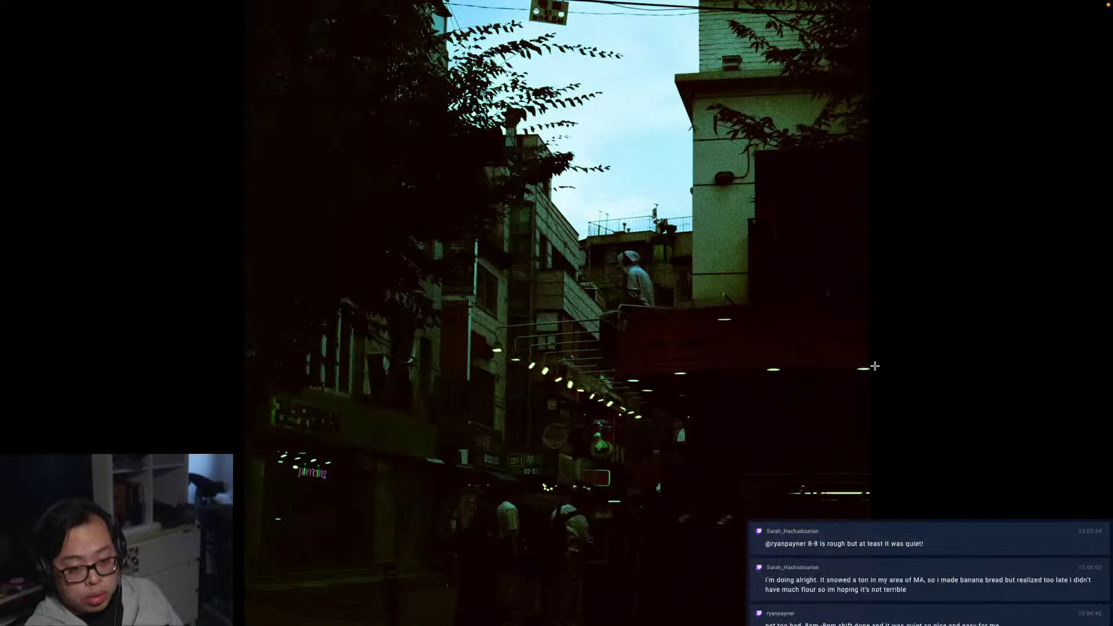
Inspect the hooded figure and the row of lamps beside the red facade up close, and return to the full photo
key("super+plus")
key("super+plus")
key("super+plus")
key("super+plus")
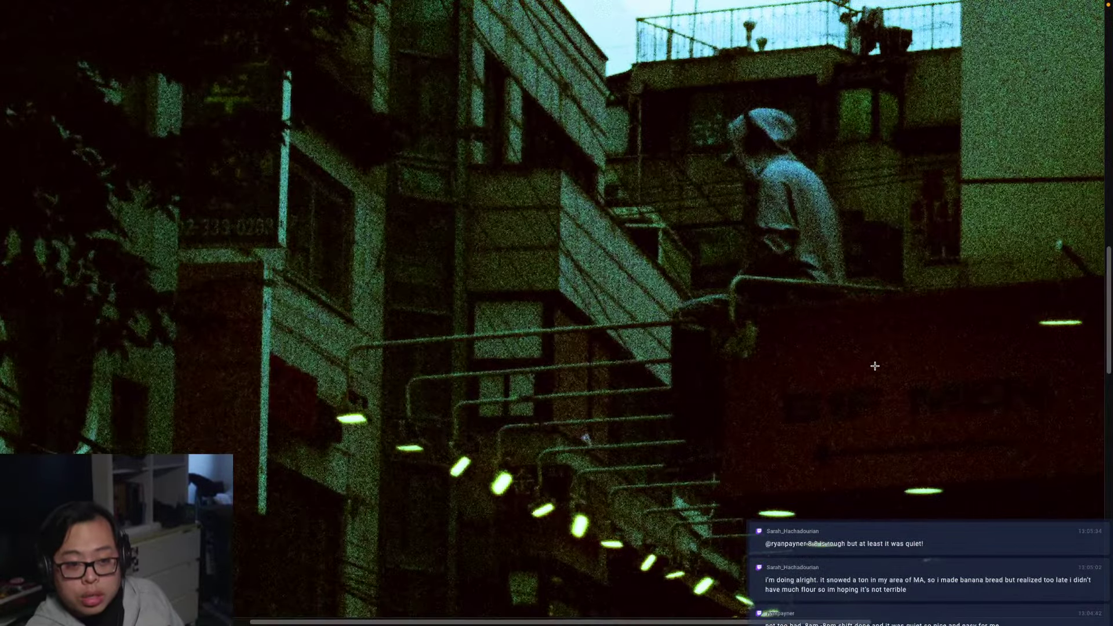
key("super+minus")
key("super+minus")
key("super+minus")
key("super+minus")
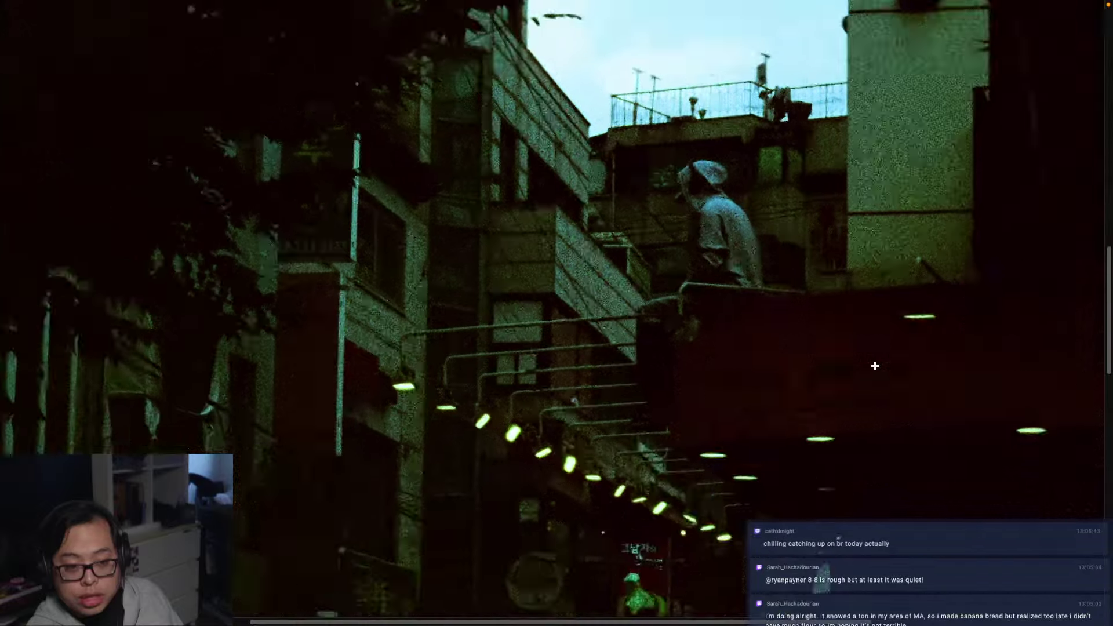
key("super+minus")
key("super+minus")
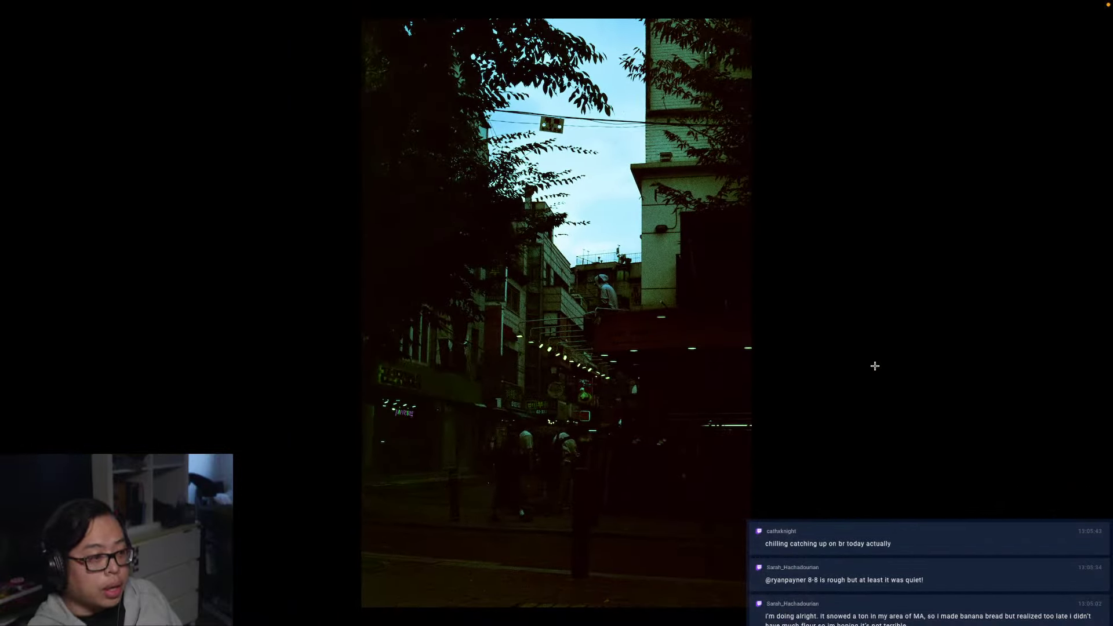
Rotate the next photo, the street with the weather billboard, upright and frame a trial crop around the billboard and crosswalk
key("Right")
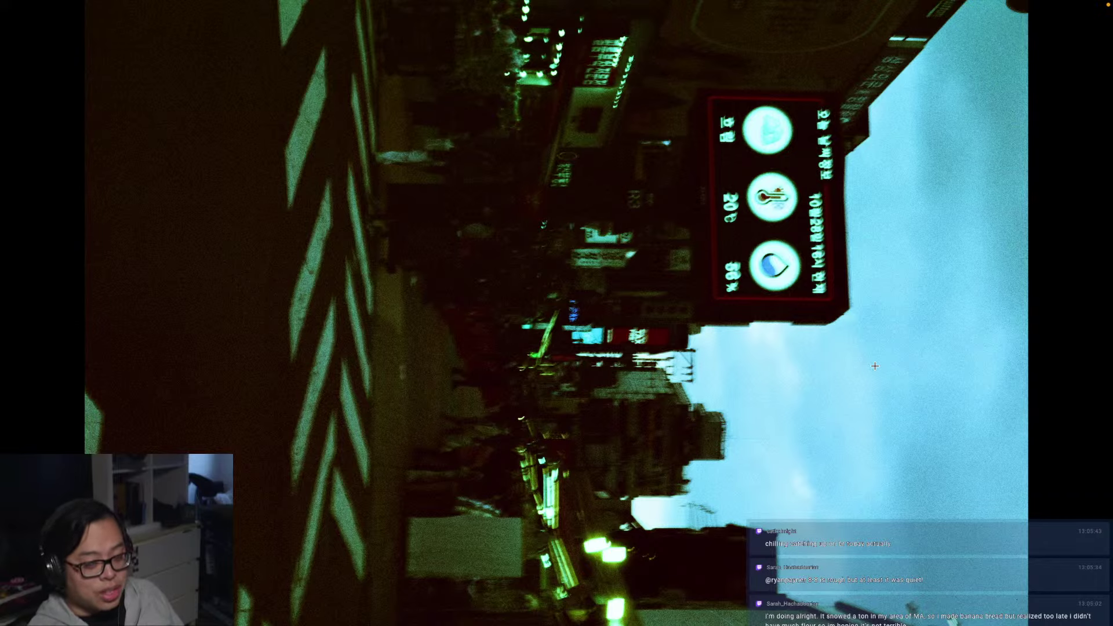
key("ctrl+r")
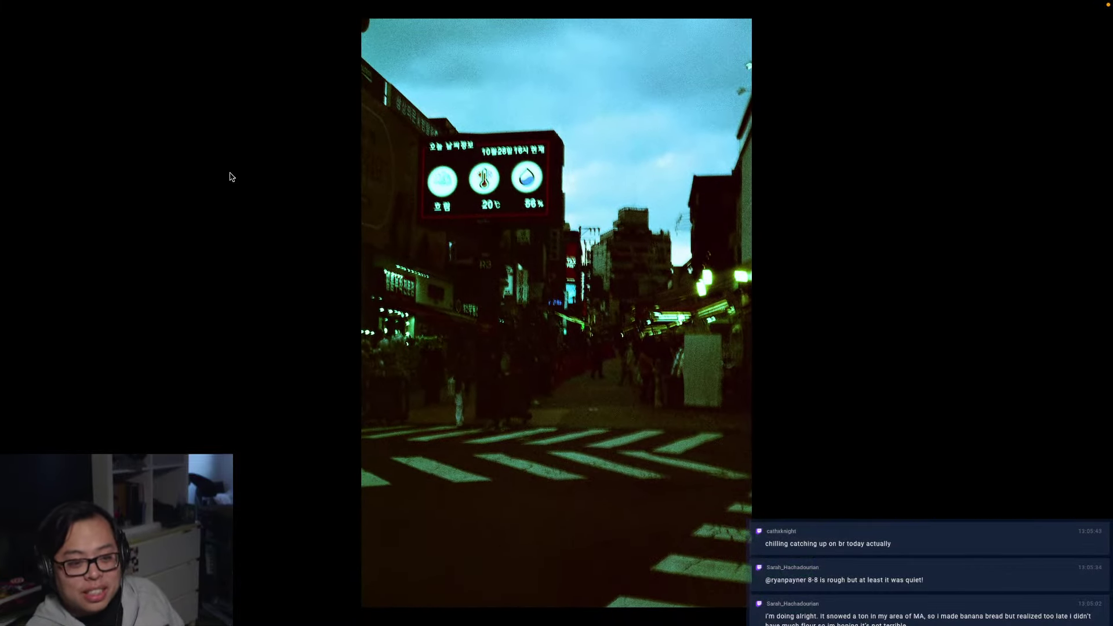
left_click_drag(376, 98, 730, 465)
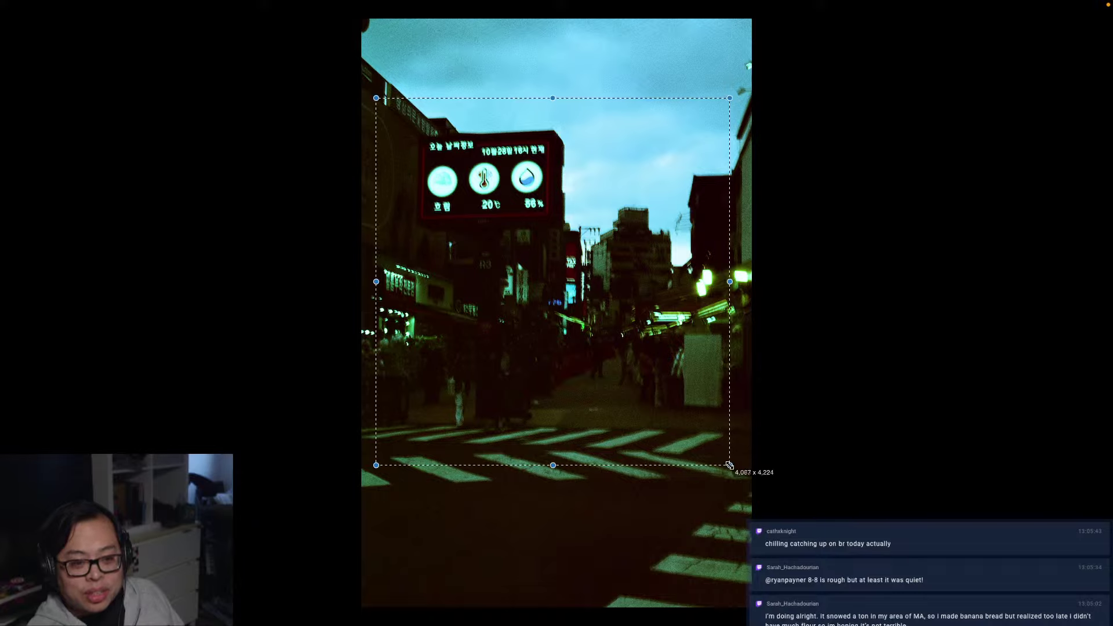
left_click(827, 442)
Inspect the crowd, shop signs and market lights below the weather billboard up close, and return to the full photo
key("super+plus")
key("super+plus")
key("super+plus")
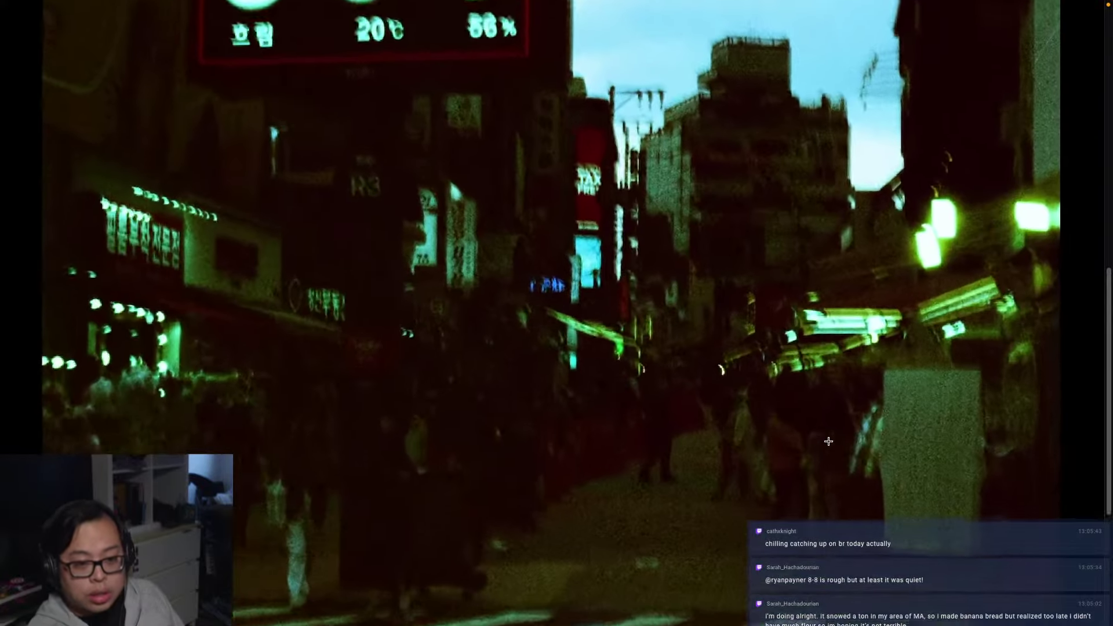
key("super+minus")
key("super+minus")
key("super+minus")
key("super+minus")
key("super+minus")
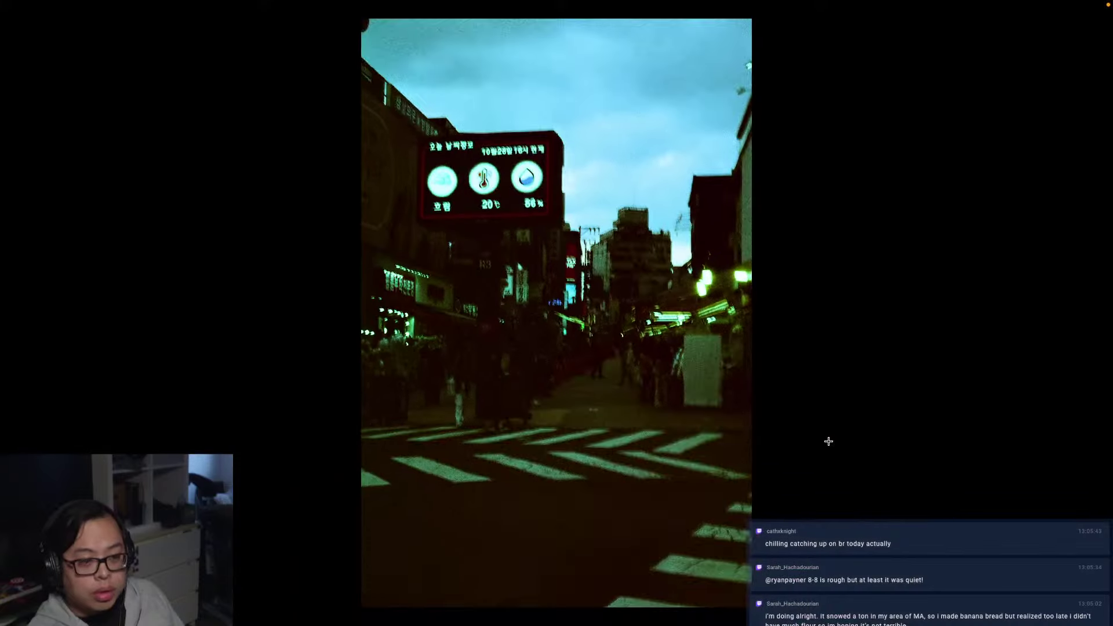
key("super+plus")
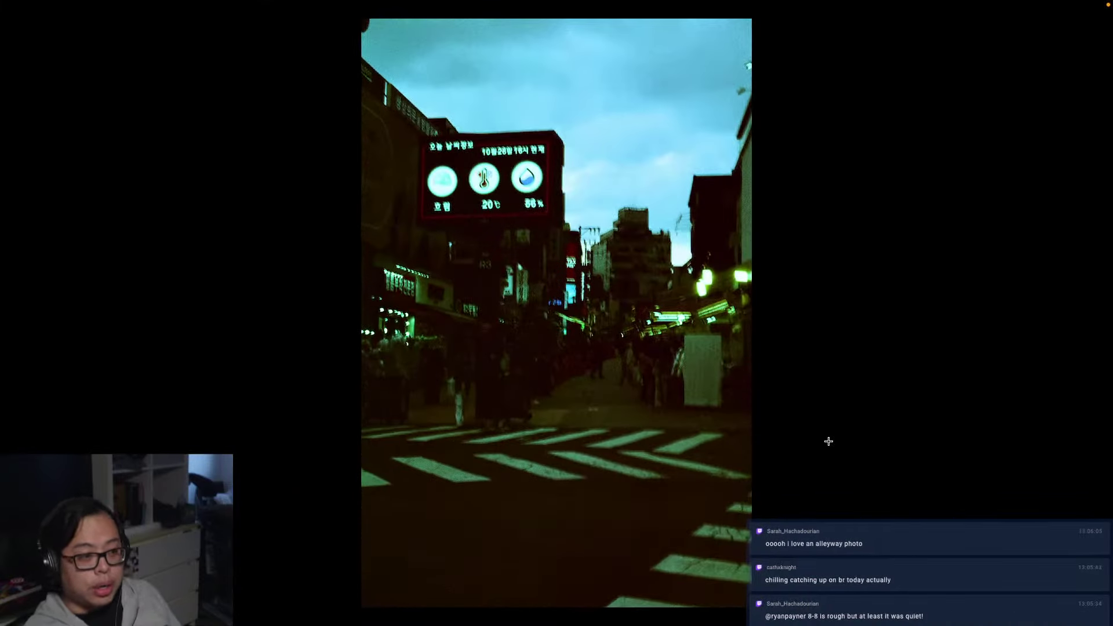
Advance to the sideways photo of the LIZE building and rotate it upright, fitted whole on screen
key("Right")
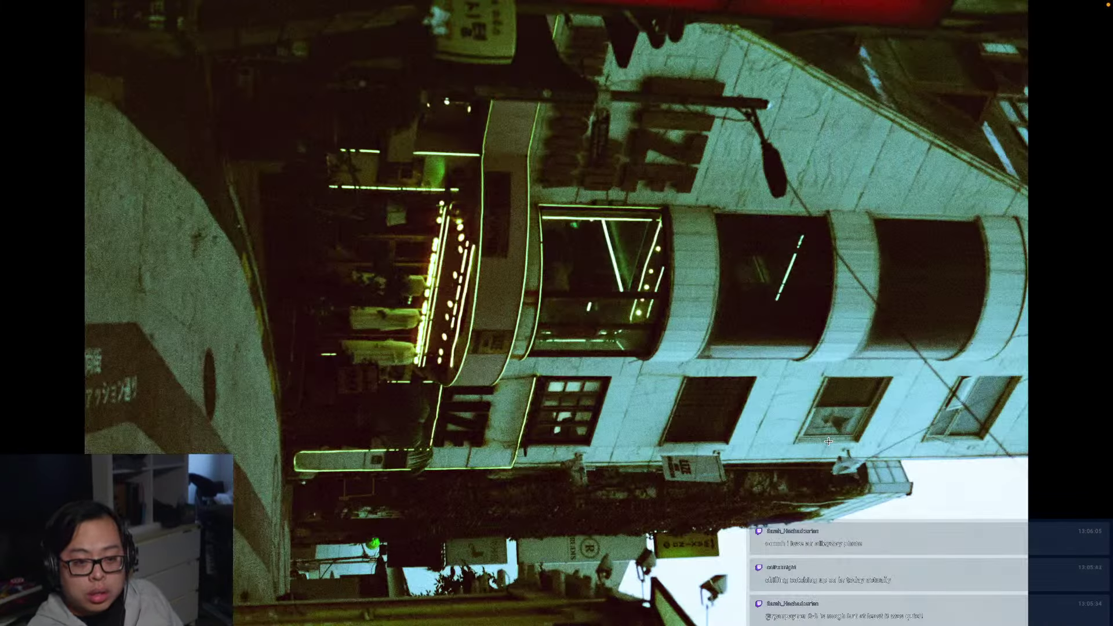
key("super+minus")
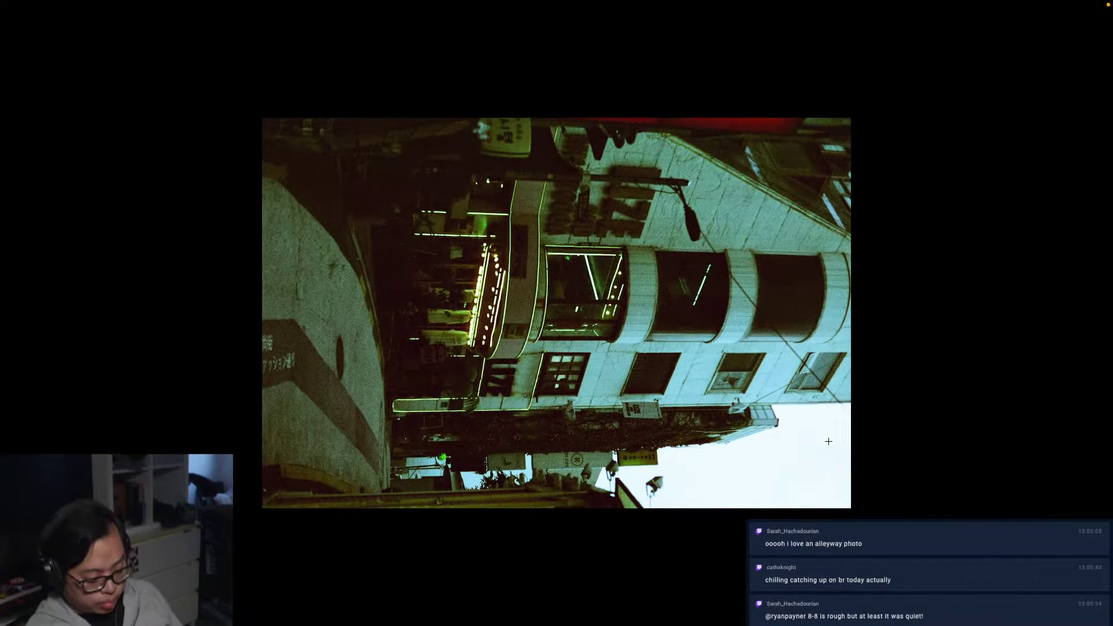
key("super+r")
key("super+r")
key("super+r")
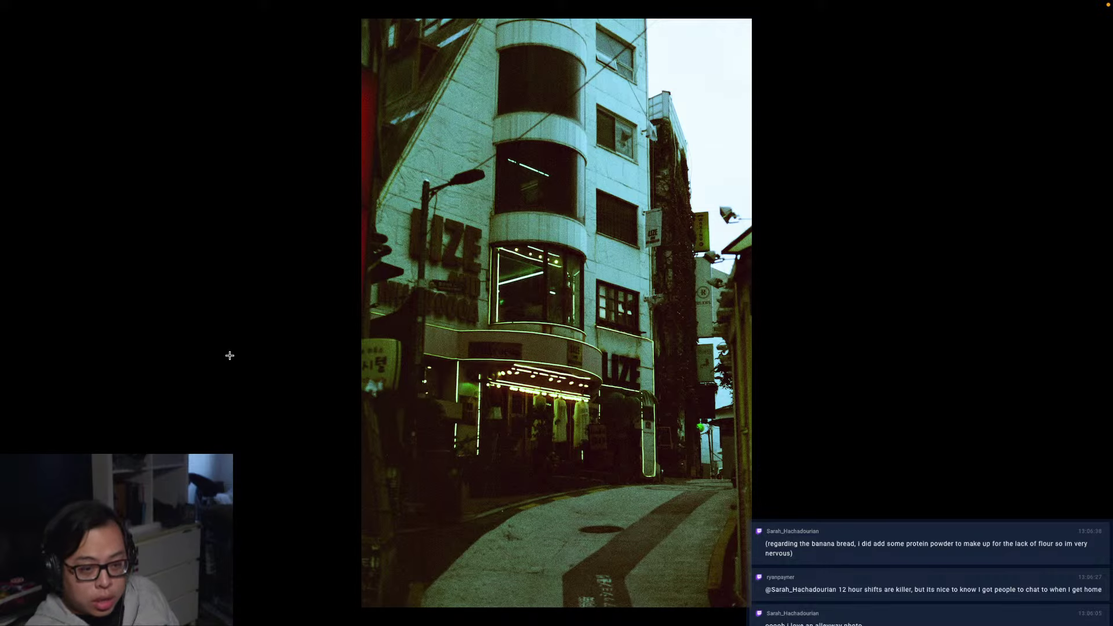
Browse the photos following the LIZE building, through the sunset, street lamp, night skyline and tower shots to the church gateway
key("Right")
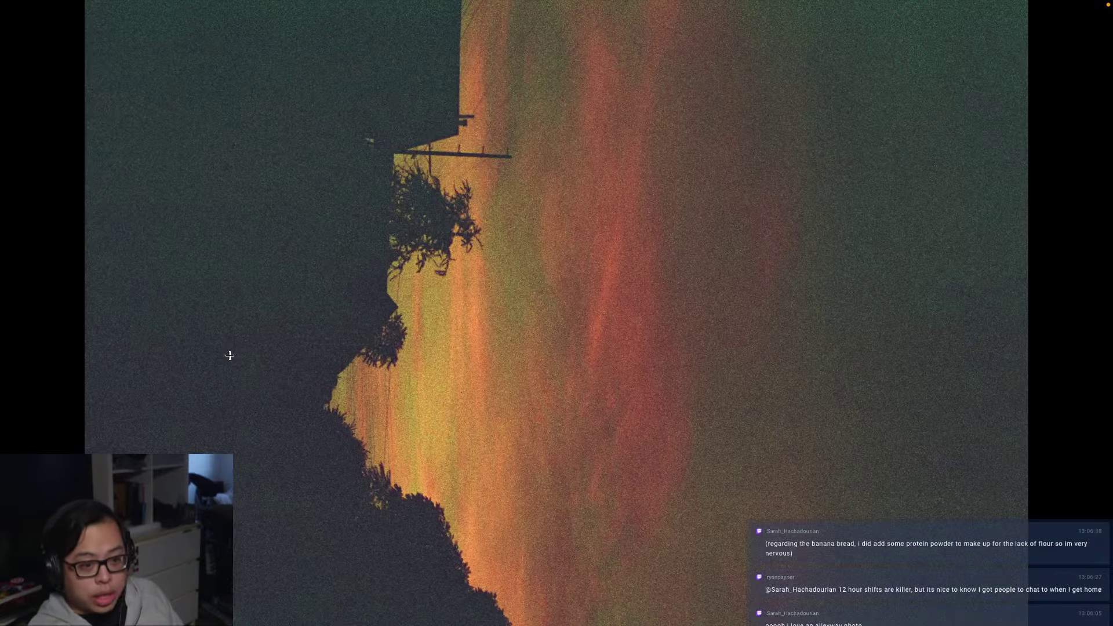
key("Left")
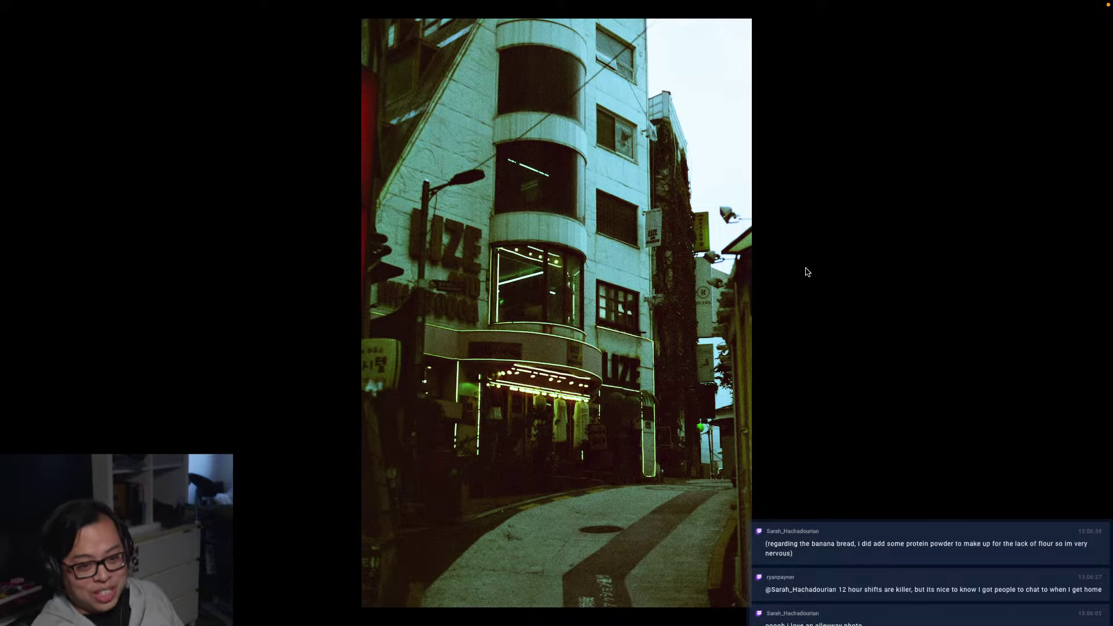
key("Right")
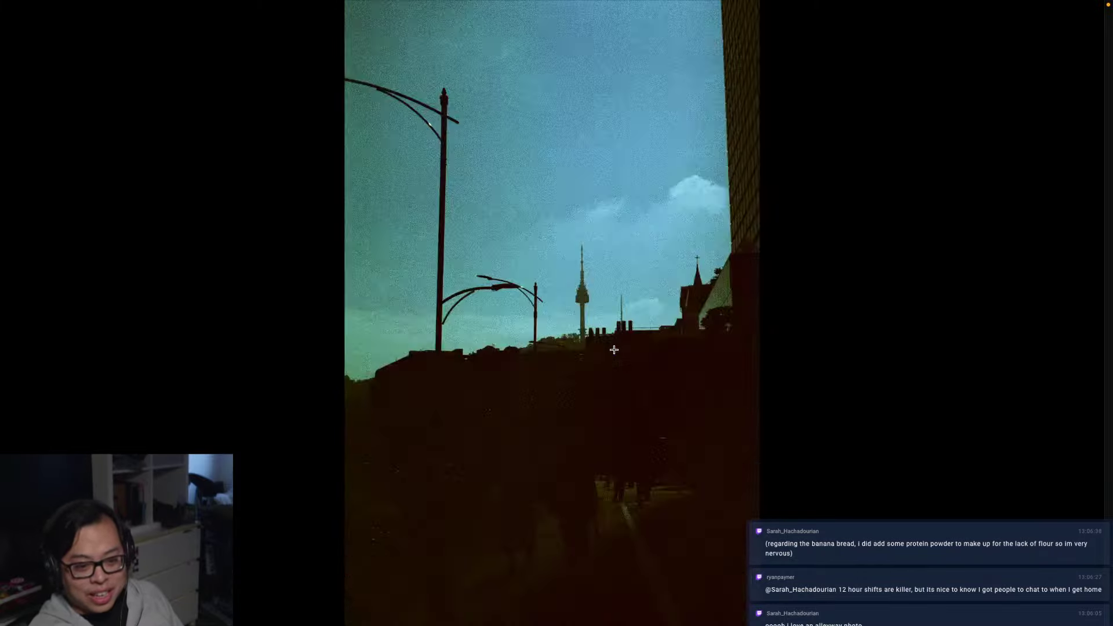
key("Right")
key("Right")
key("Right")
key("Left")
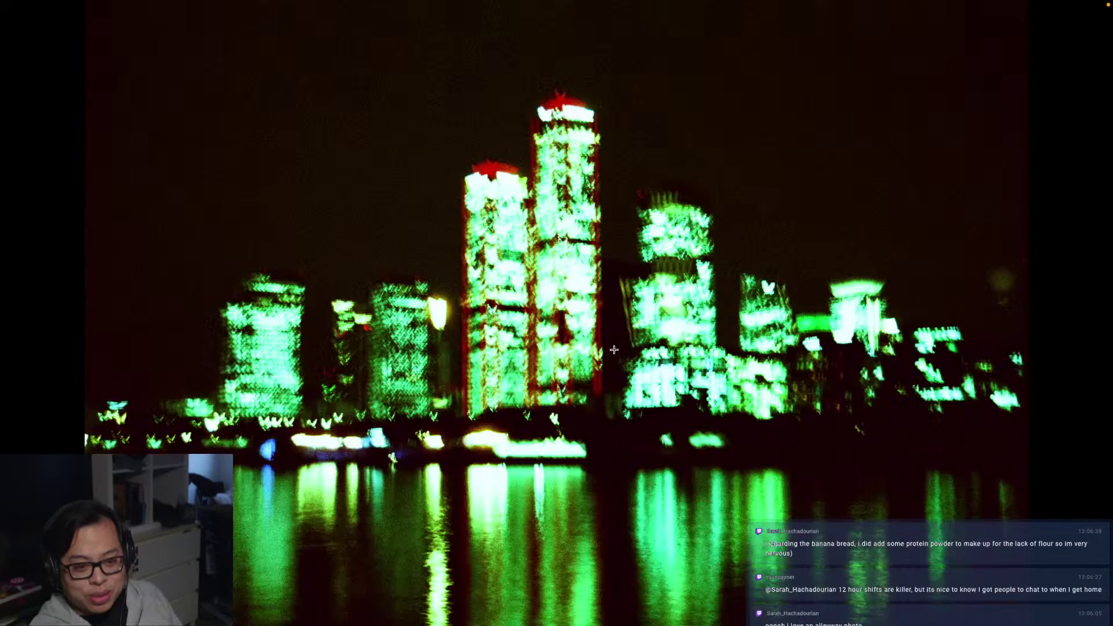
key("Right")
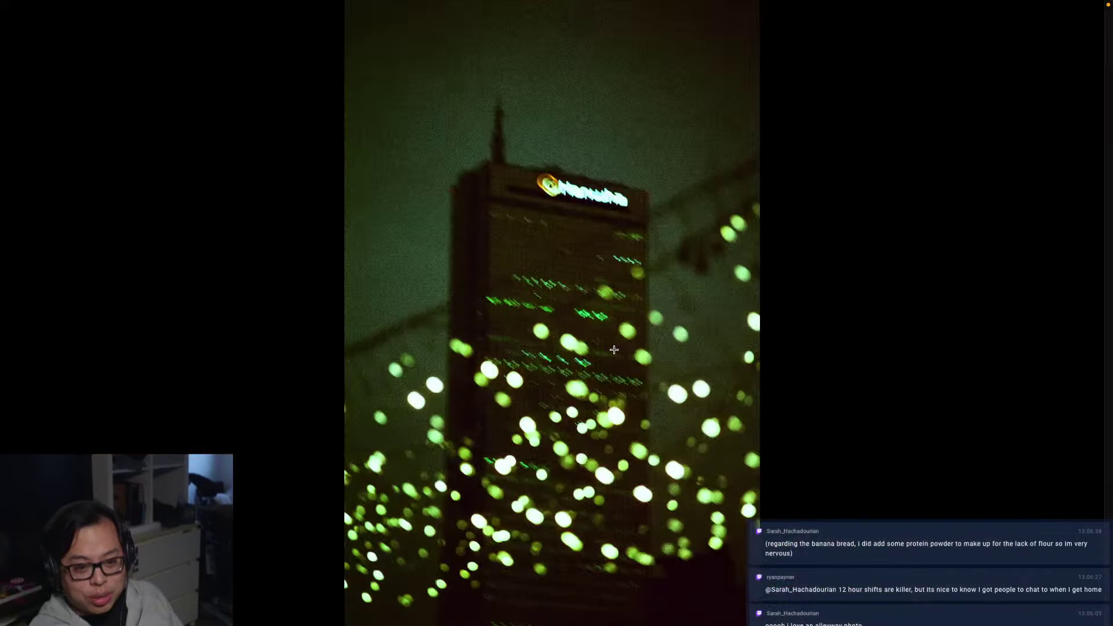
key("Right")
key("Right")
key("Right")
key("Left")
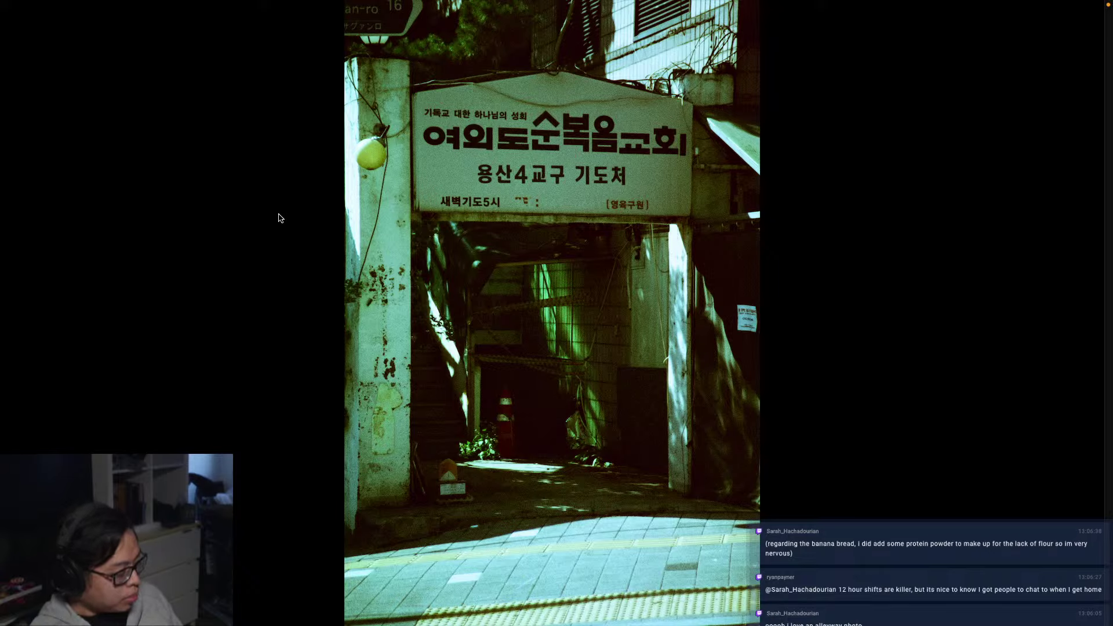
Browse the photos following the church gateway, past the dark tree-framed street, to the sideways sunset shot with tree and rooftop silhouettes
key("Right")
key("Right")
key("Right")
key("Right")
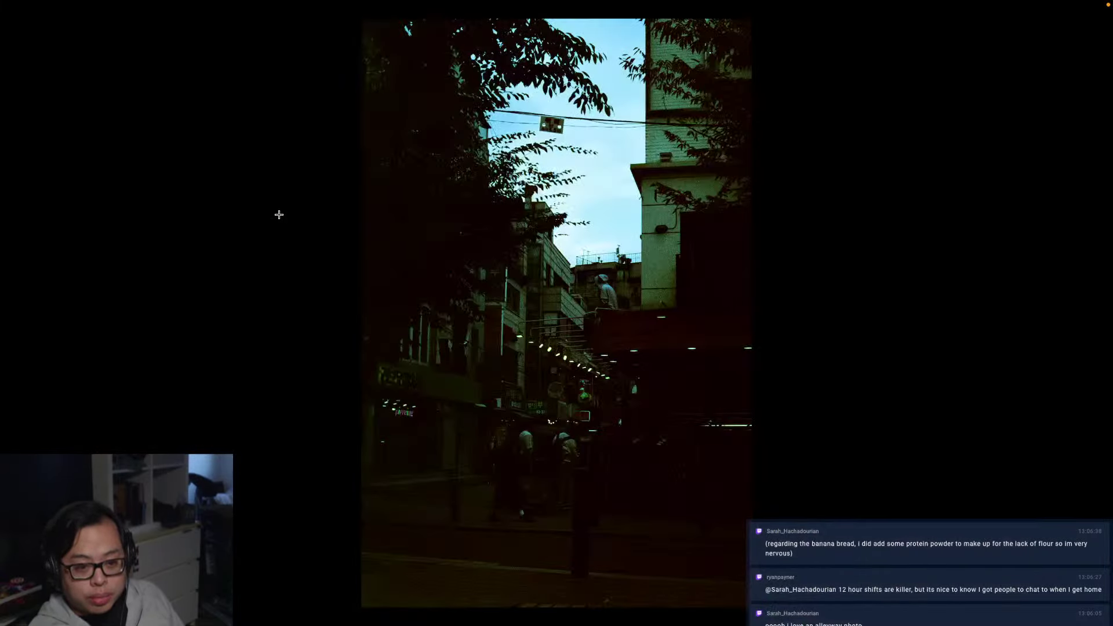
key("Right")
key("Right")
key("Right")
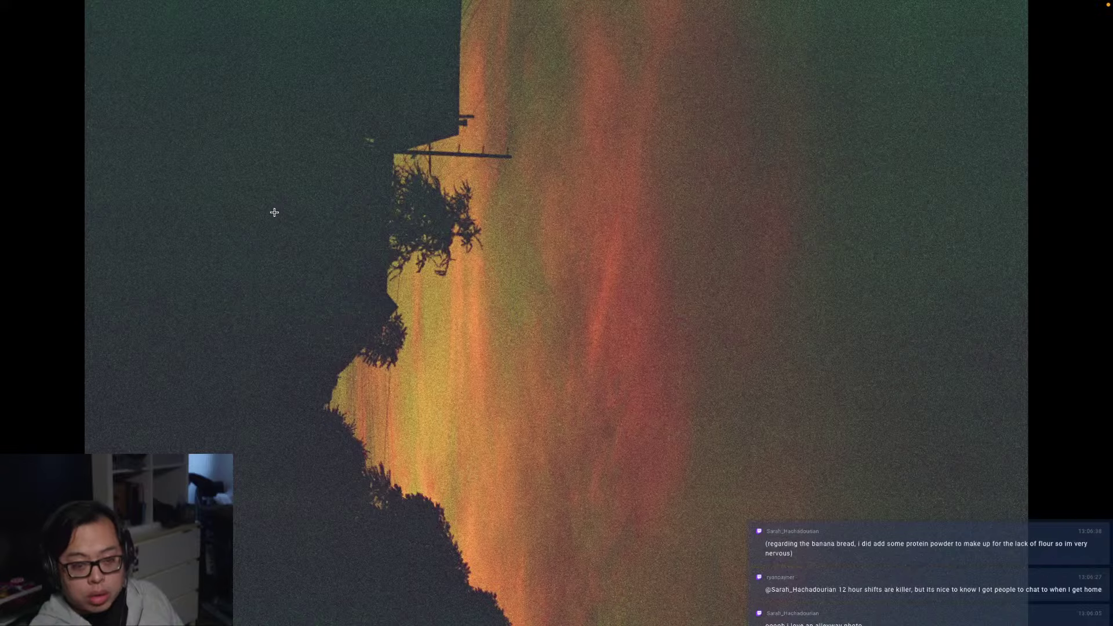
Fit the sideways sunset photo with the tree silhouettes whole on screen and rotate it upright
key("minus")
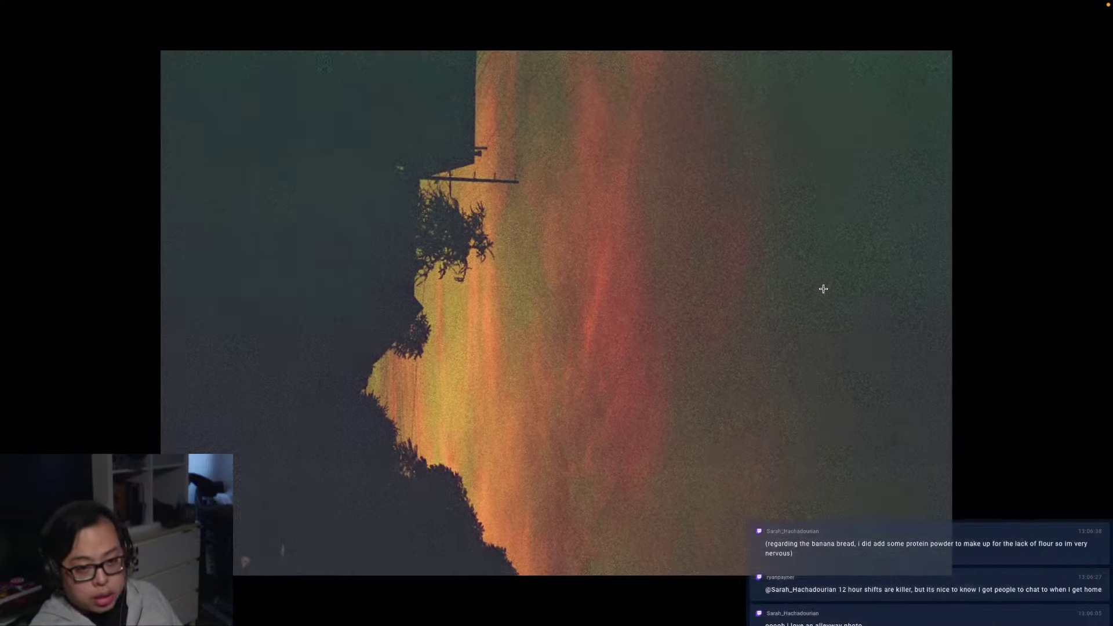
key("minus")
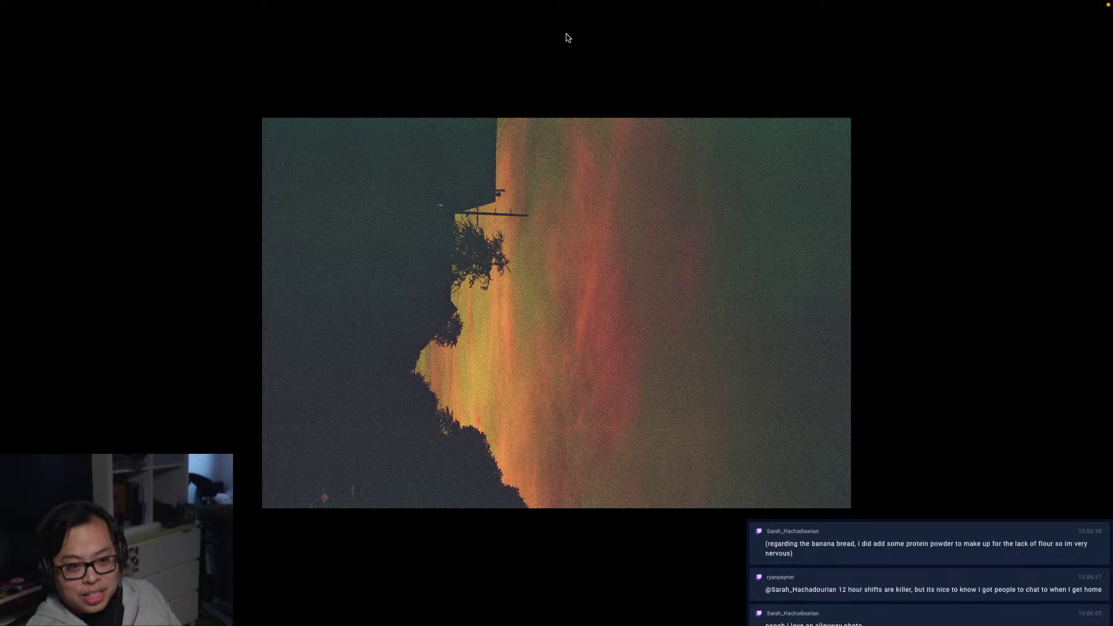
key("ctrl+bracketleft")
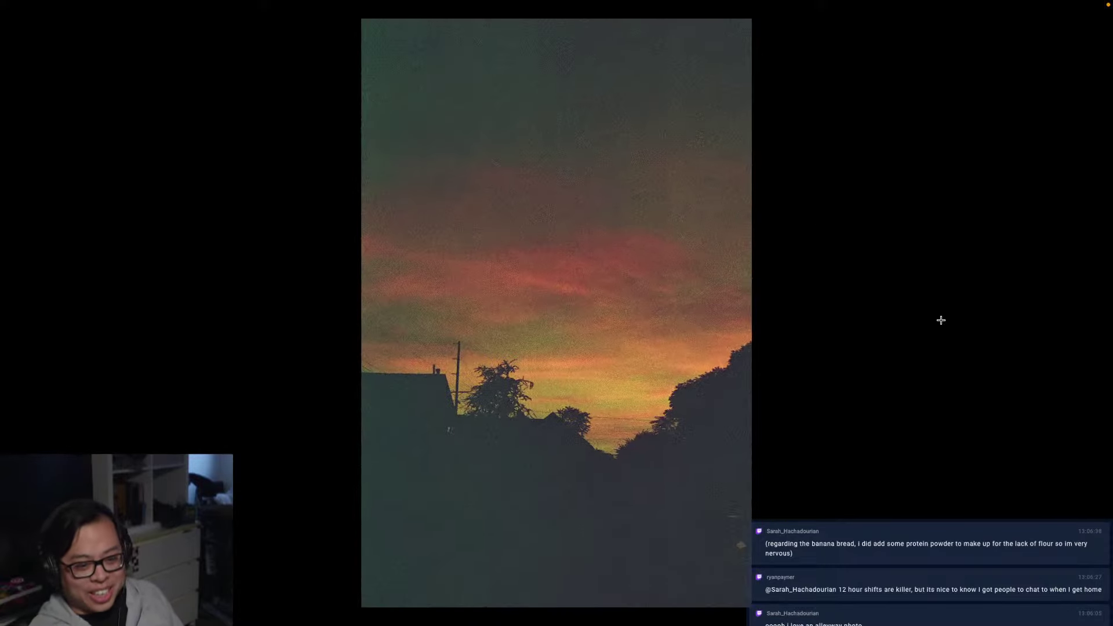
Compare with the next sunset photo, the sideways one with the chimney and utility pole, and rotate that one upright
key("Right")
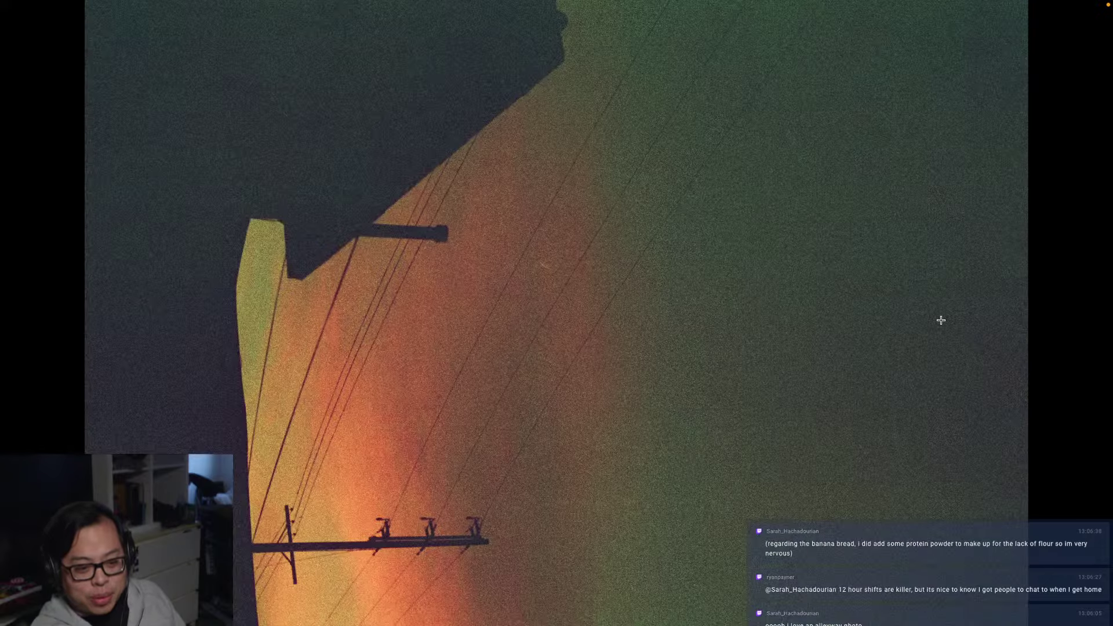
key("Left")
key("Right")
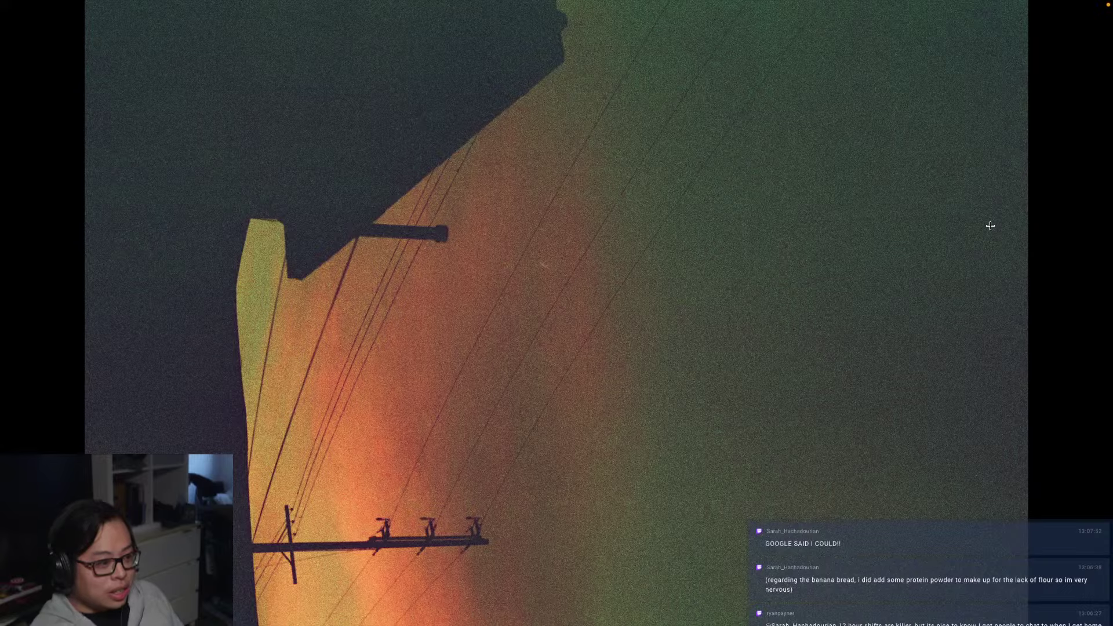
key("ctrl+minus")
mouse_move(638, 44)
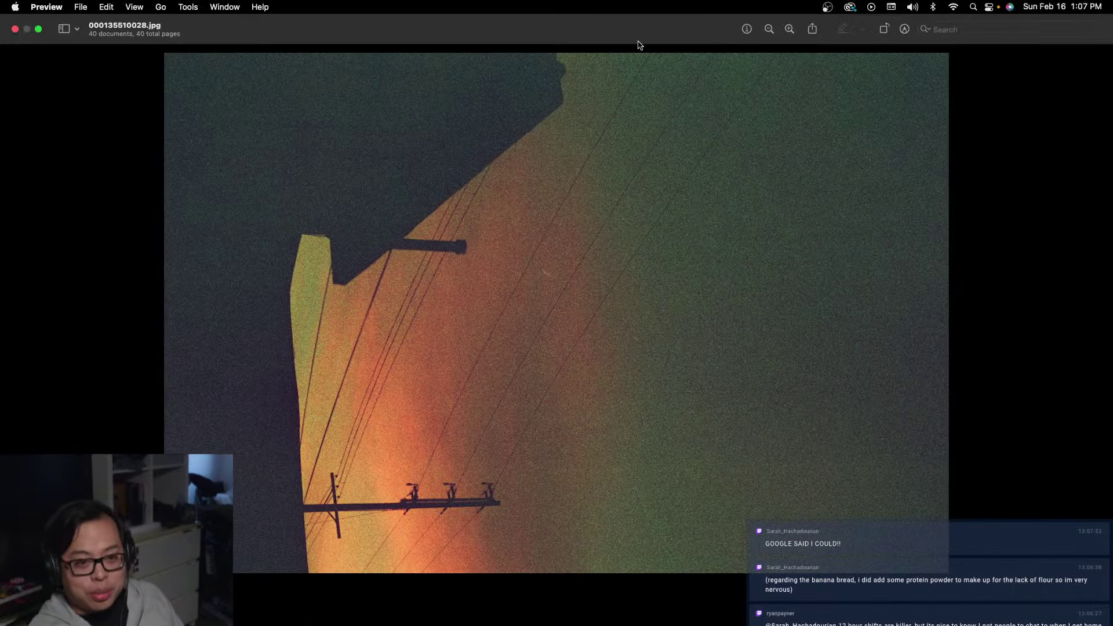
left_click(881, 27)
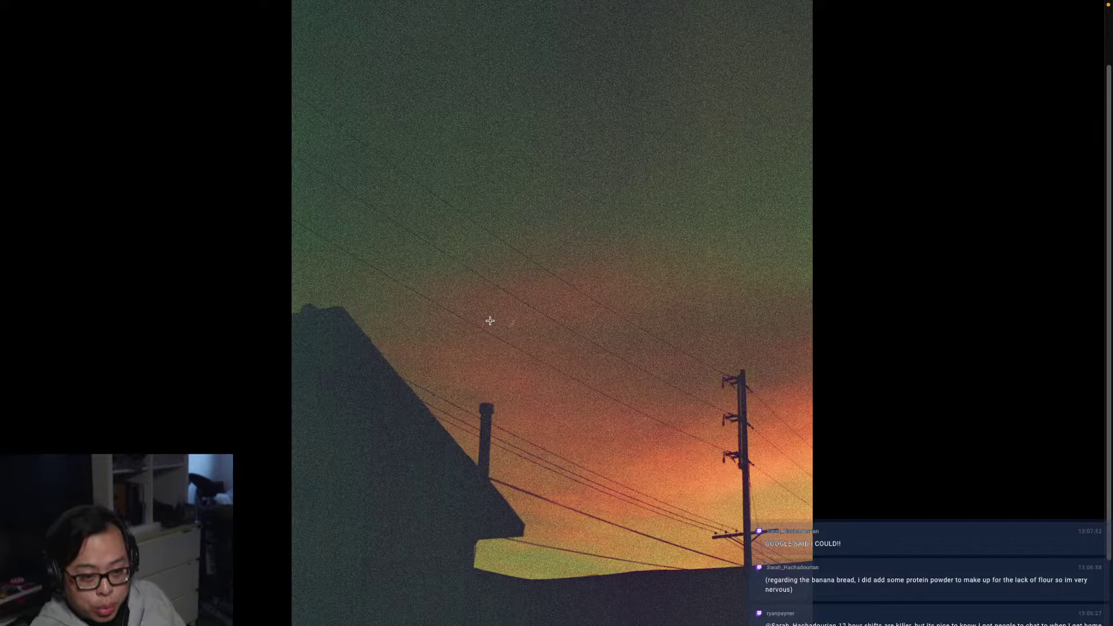
Inspect the small bright streak between the power lines up close, framing it with a selection, and return to the wider photo
key("ctrl+plus")
key("ctrl+plus")
key("ctrl+plus")
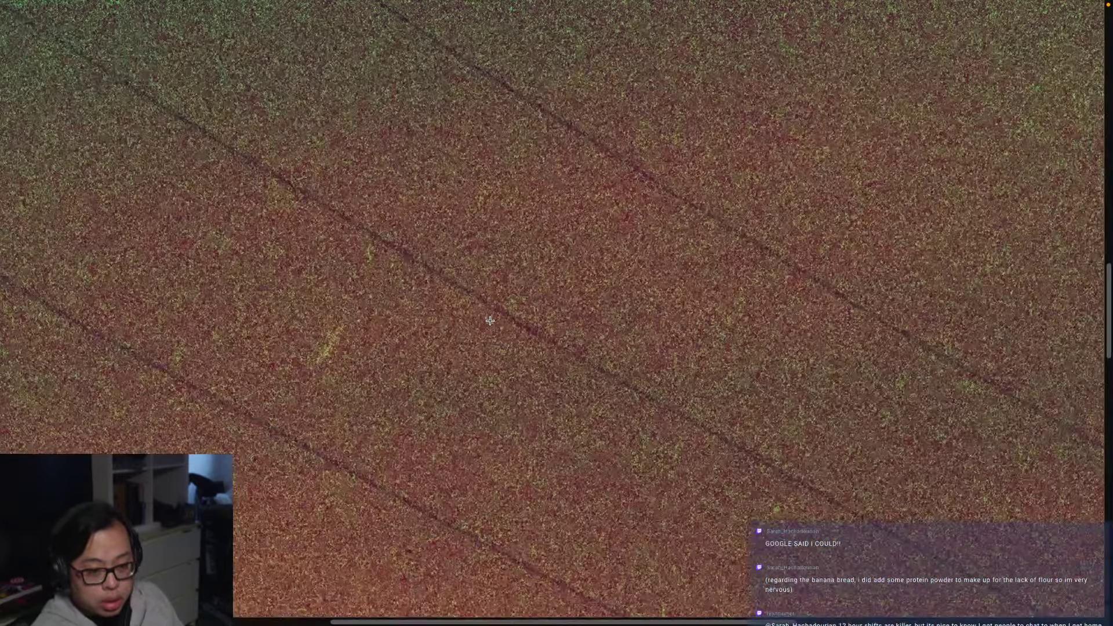
left_click_drag(248, 299, 391, 393)
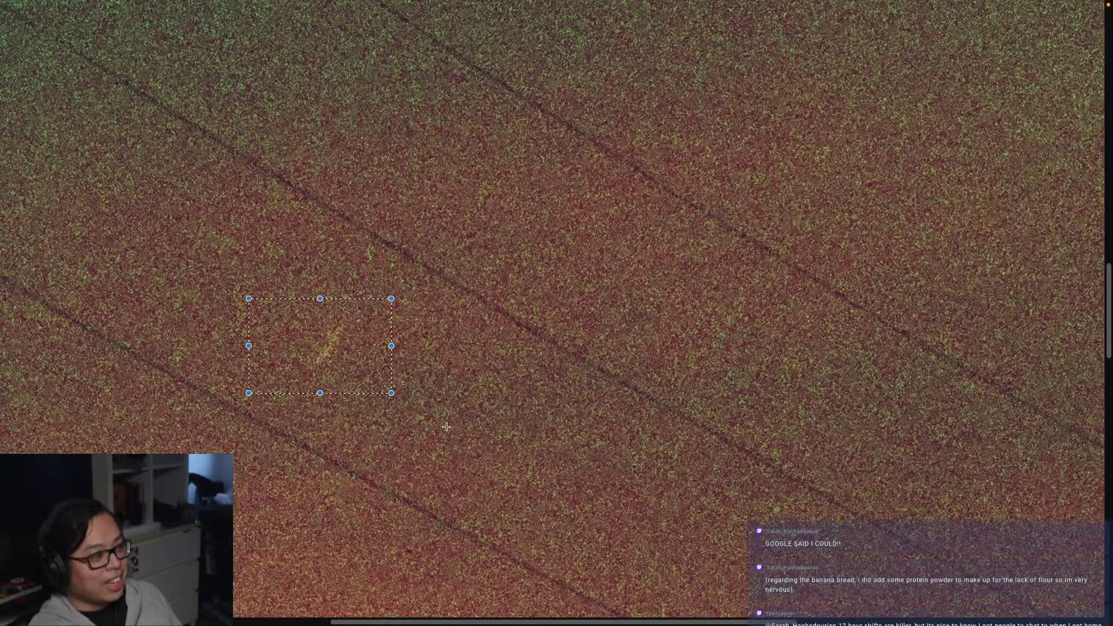
left_click(509, 407)
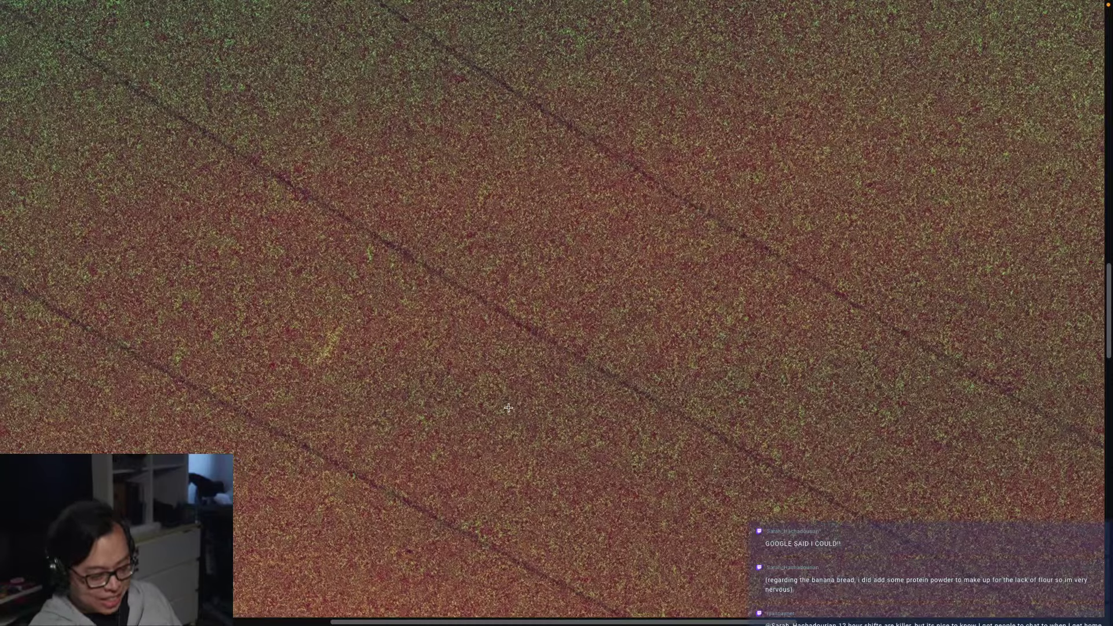
key("ctrl+minus")
key("ctrl+minus")
key("ctrl+minus")
key("ctrl+minus")
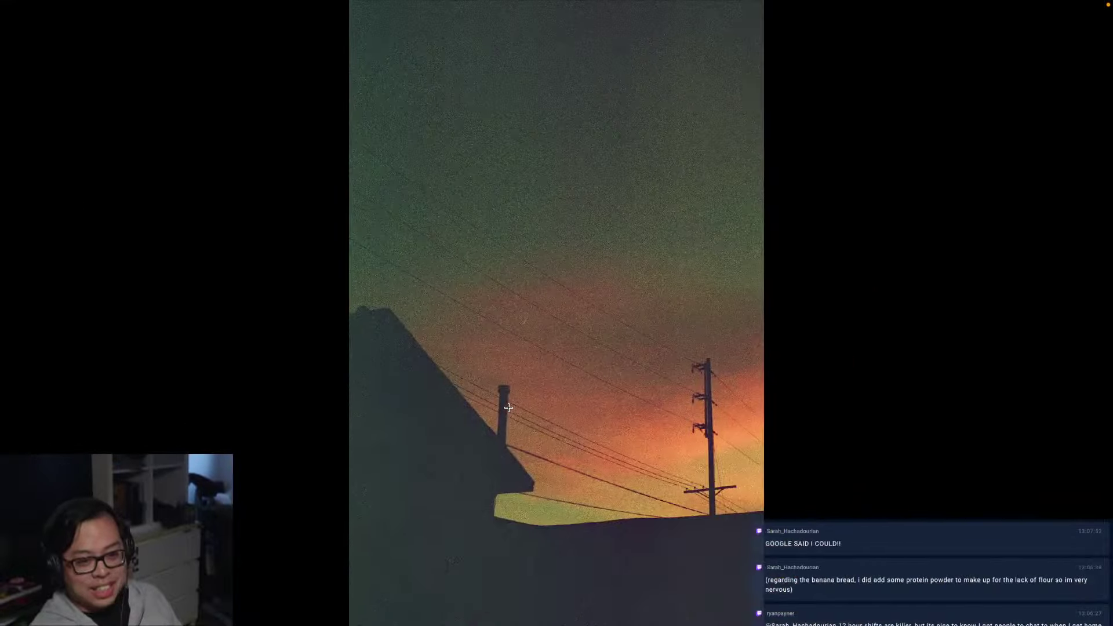
Frame the rooftop and utility pole area, then the empty sky above it, with temporary selections
left_click_drag(377, 193, 760, 537)
left_click(387, 42)
left_click_drag(414, 53, 691, 265)
left_click(836, 266)
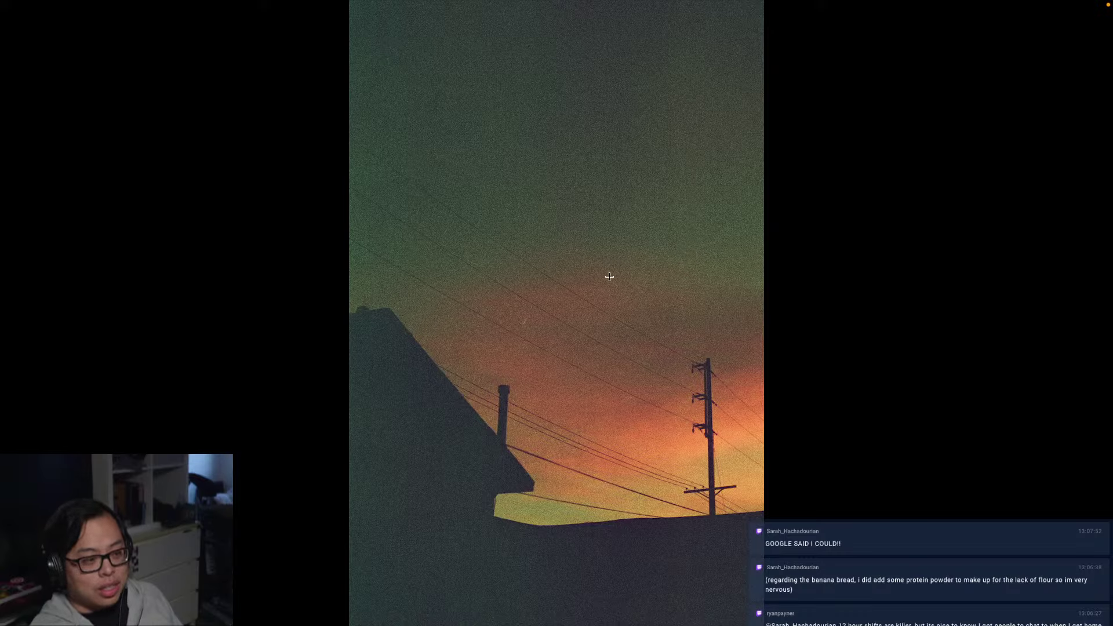
Advance to the crescent moon sunset photo and frame nearly the whole scene with a temporary selection
key("Right")
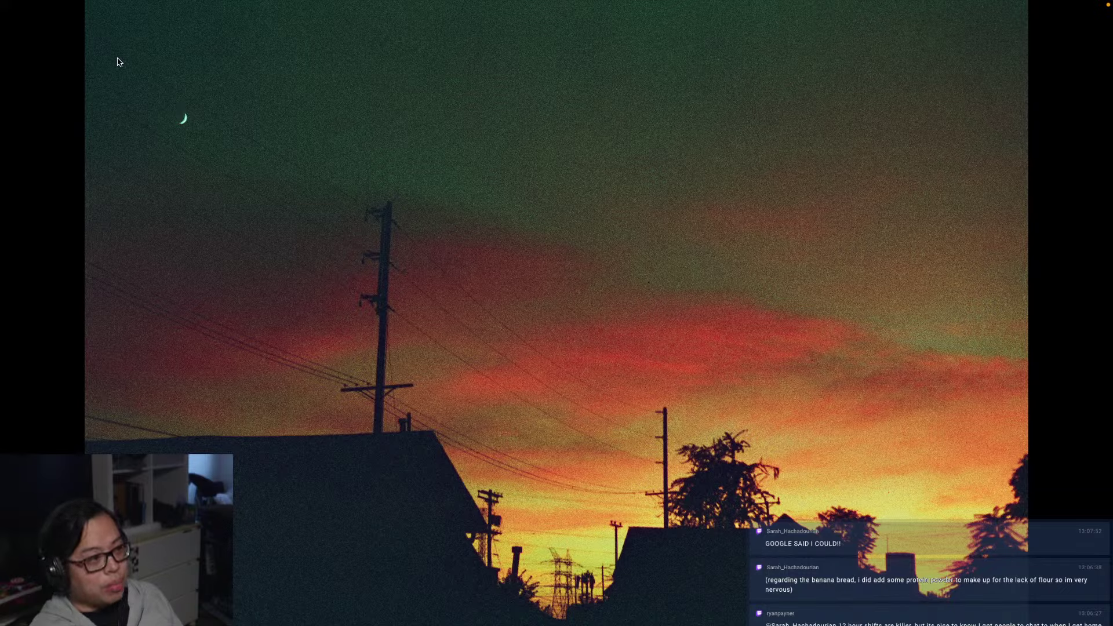
left_click_drag(86, 61, 1004, 615)
left_click(1076, 418)
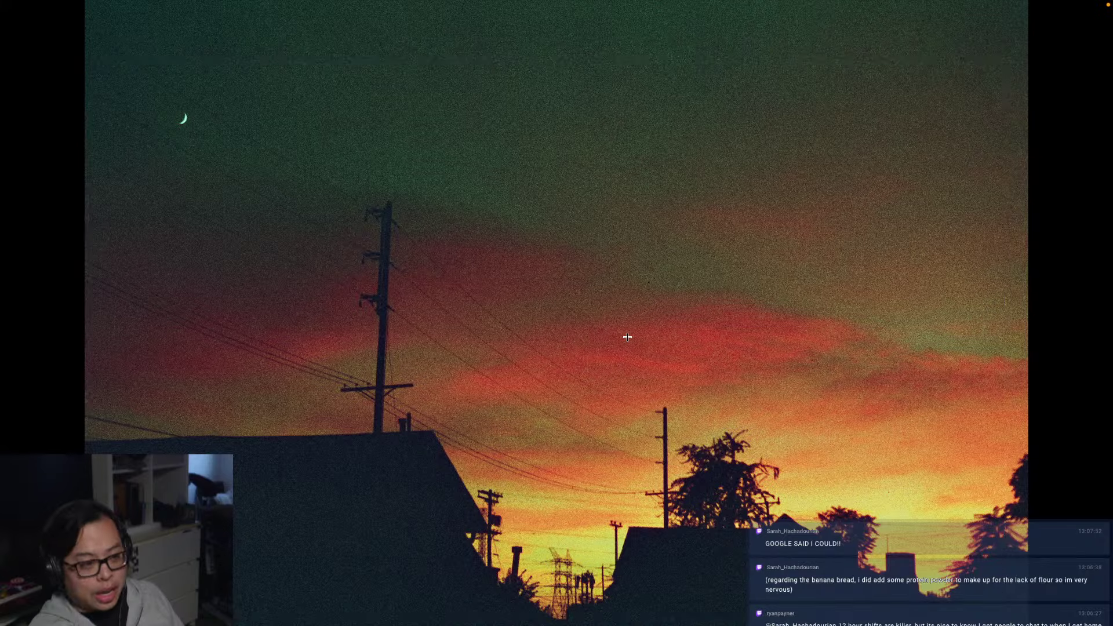
Advance to the green-sky power line photo, fit it whole, and frame the upper-left wires and the area around the central pole
key("Right")
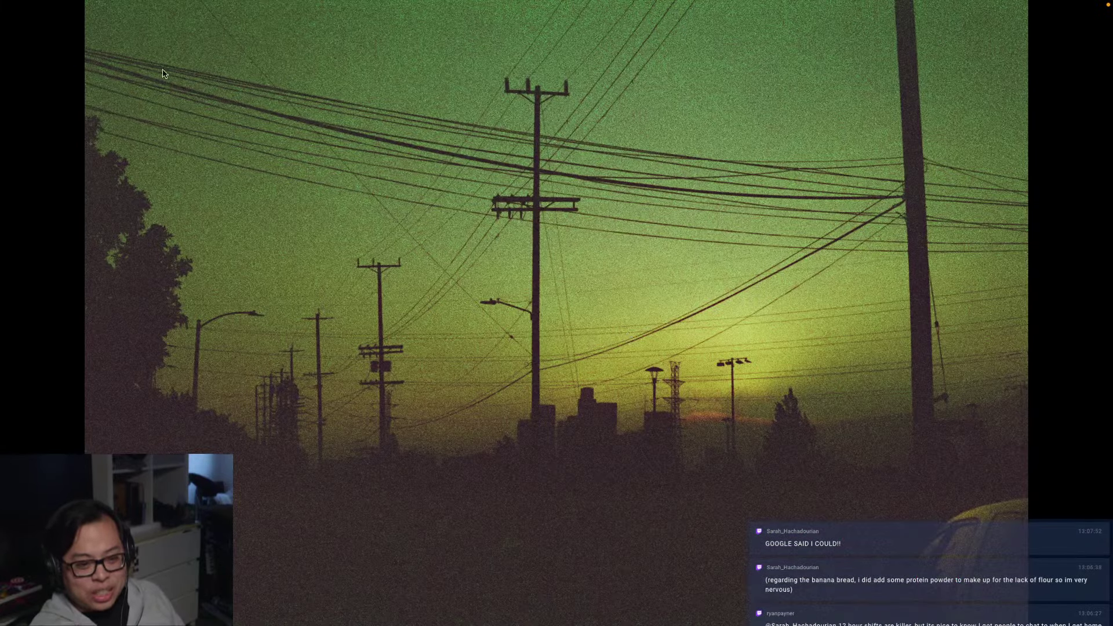
key("super+minus")
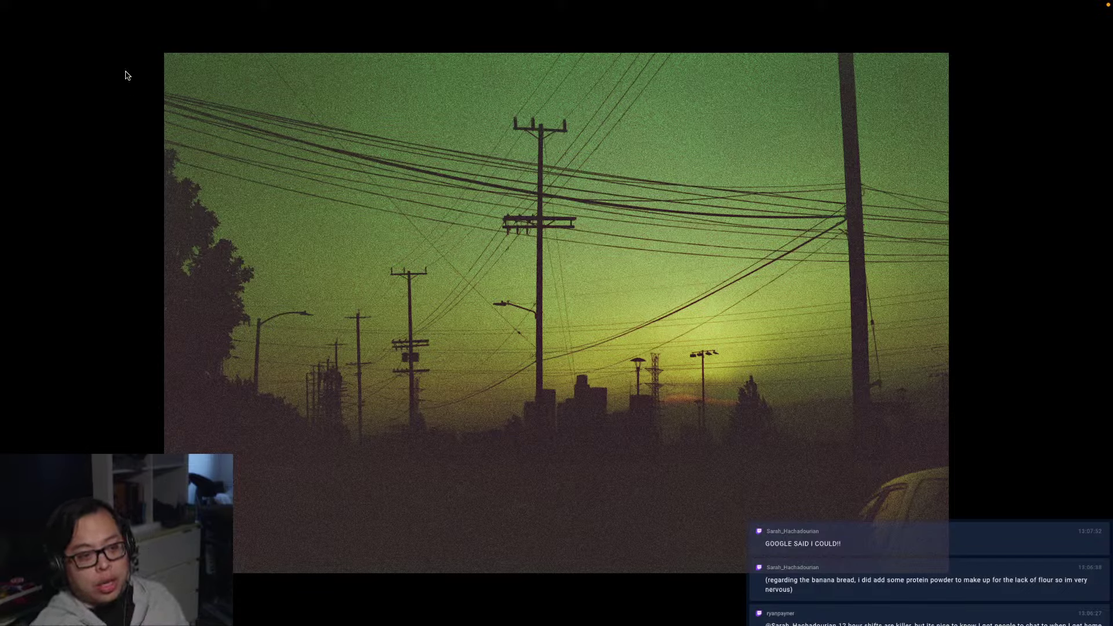
left_click_drag(172, 56, 342, 206)
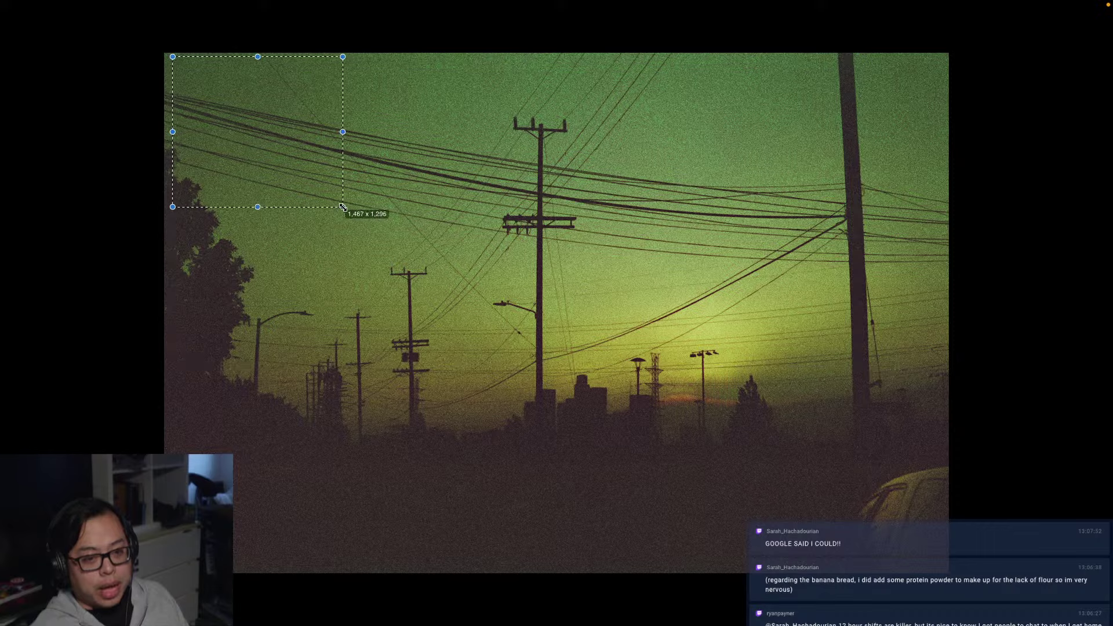
left_click(426, 139)
left_click_drag(424, 109, 907, 436)
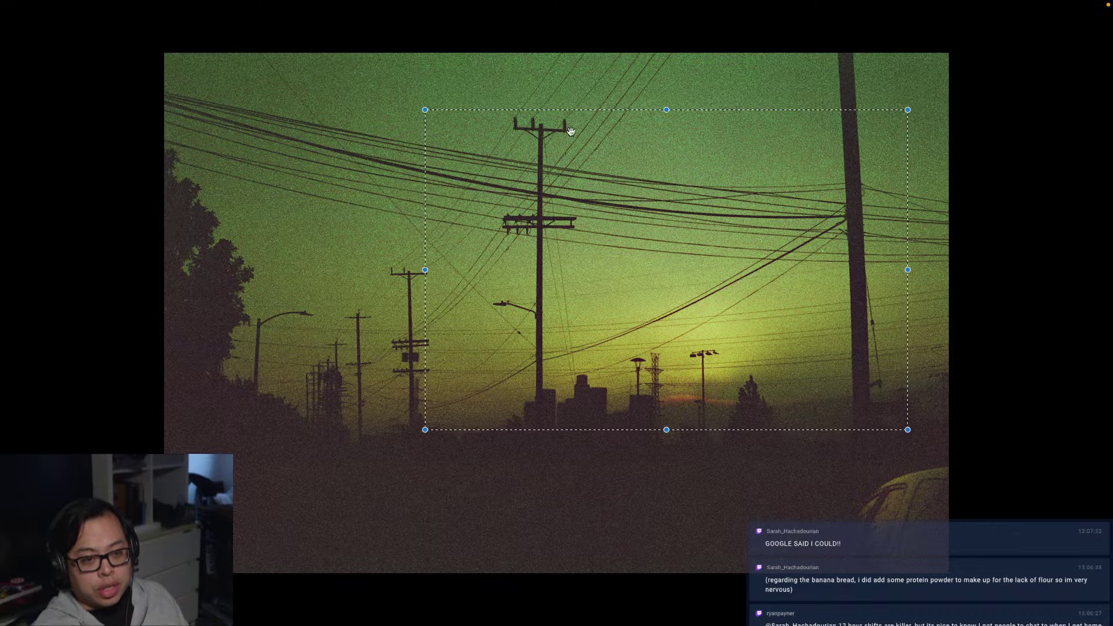
left_click(501, 76)
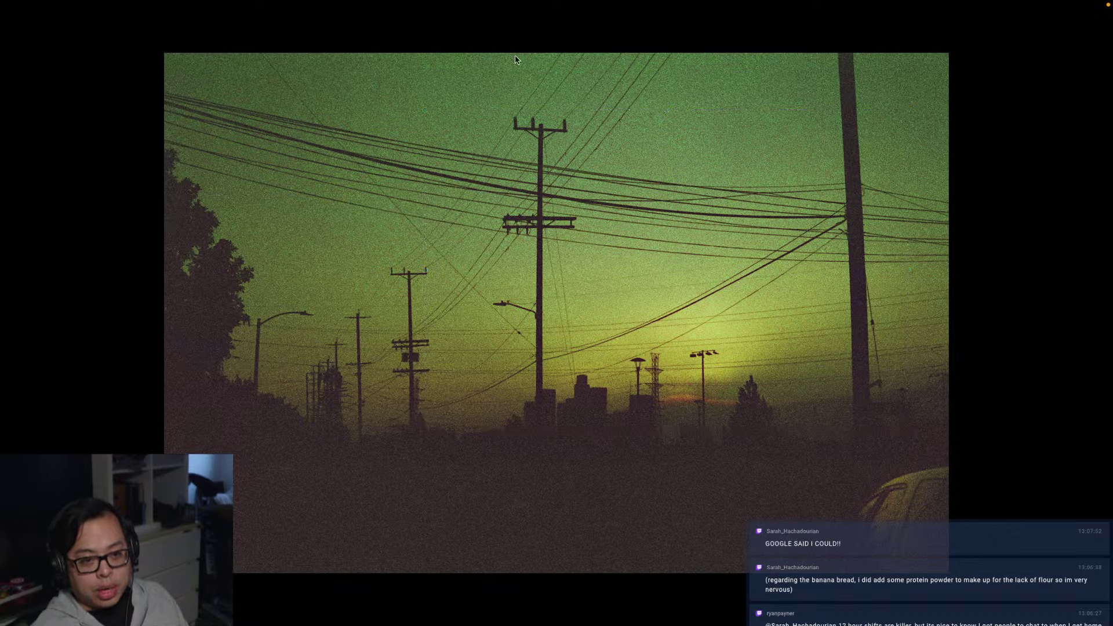
Frame the sky between the two tallest poles, then the wide skyline strip below the wires, with temporary selections
left_click_drag(515, 58, 931, 392)
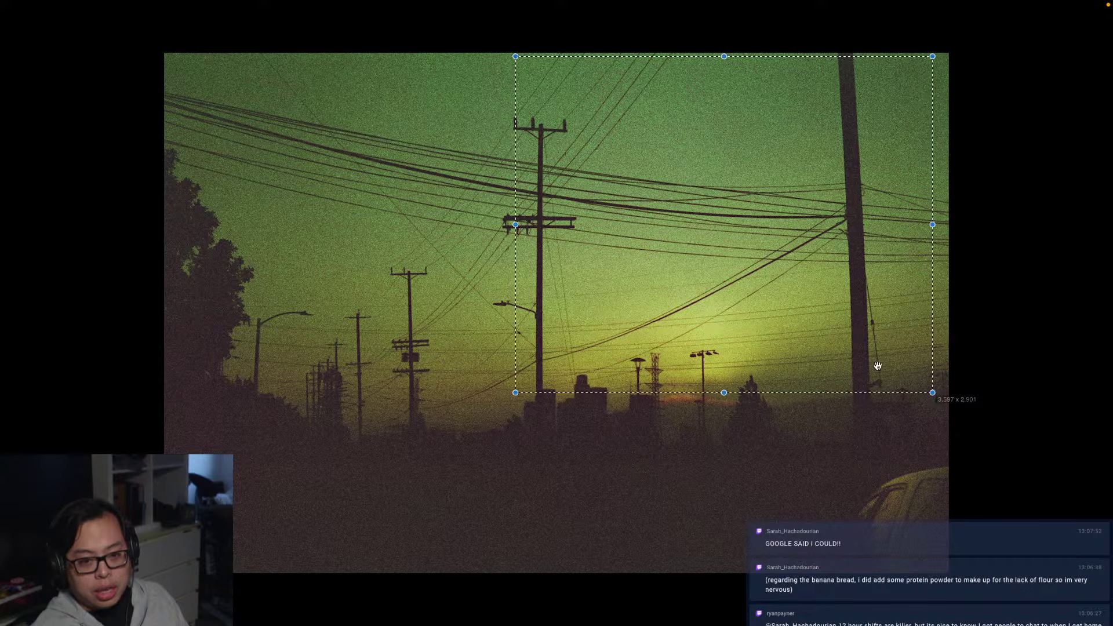
left_click(281, 252)
left_click_drag(263, 251, 903, 479)
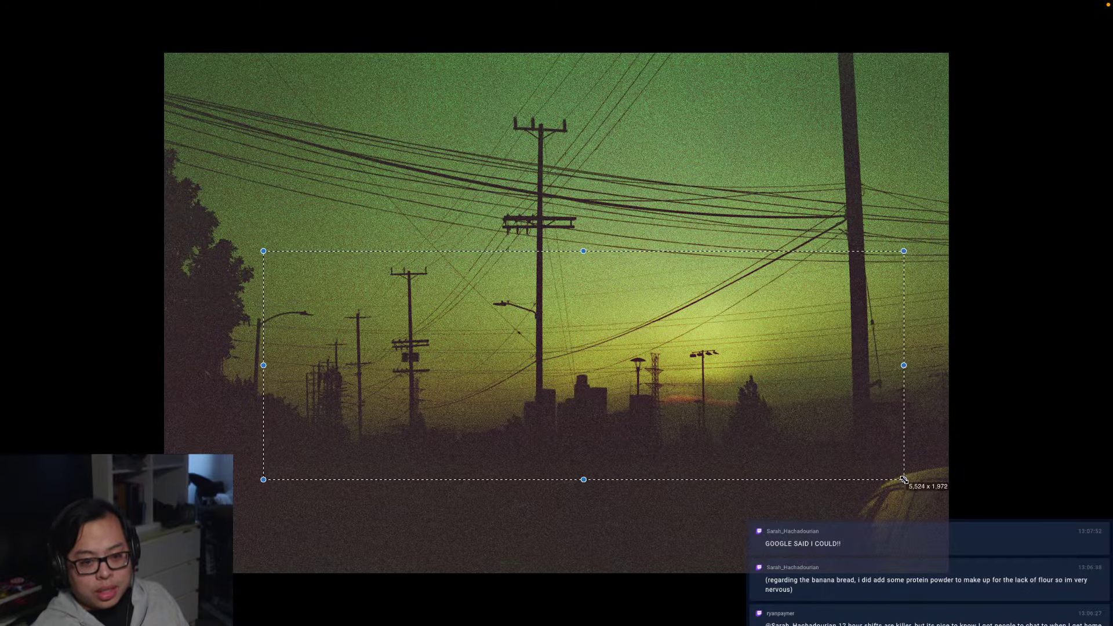
left_click(883, 374)
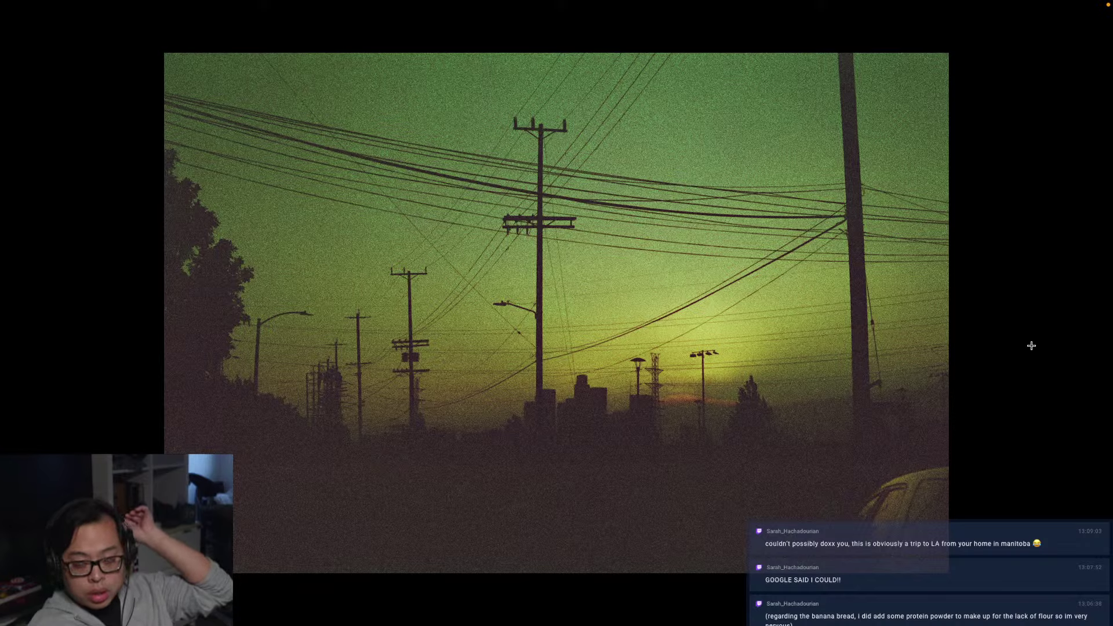
Advance to the stair railing photo, fit it whole, and frame the orange-lit wall and then the green window
key("Right")
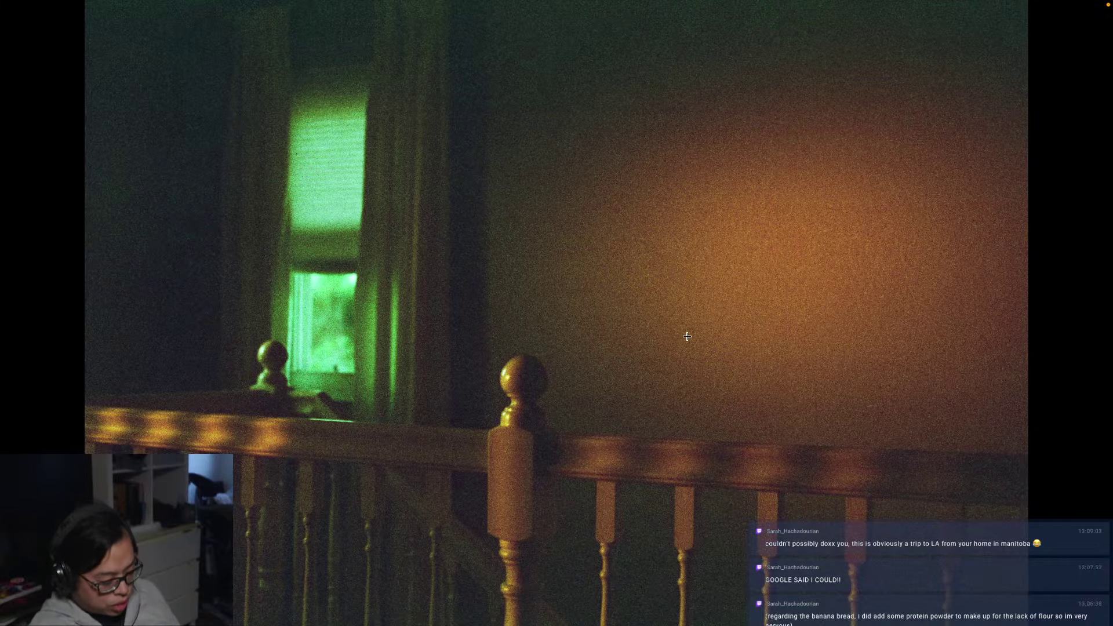
key("super+minus")
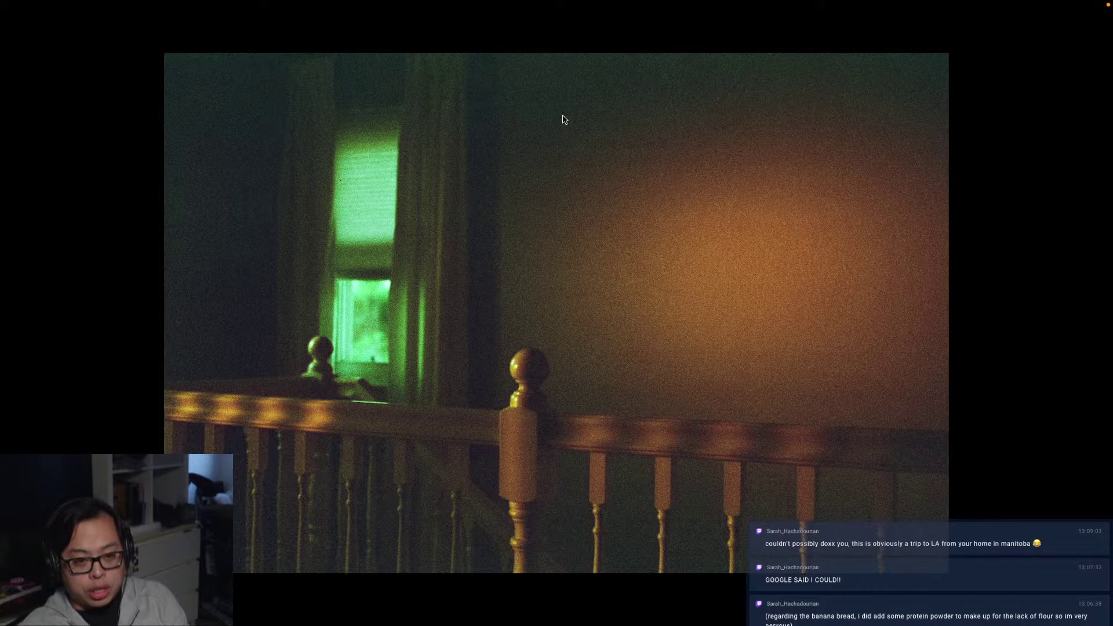
left_click_drag(562, 119, 933, 409)
left_click(535, 106)
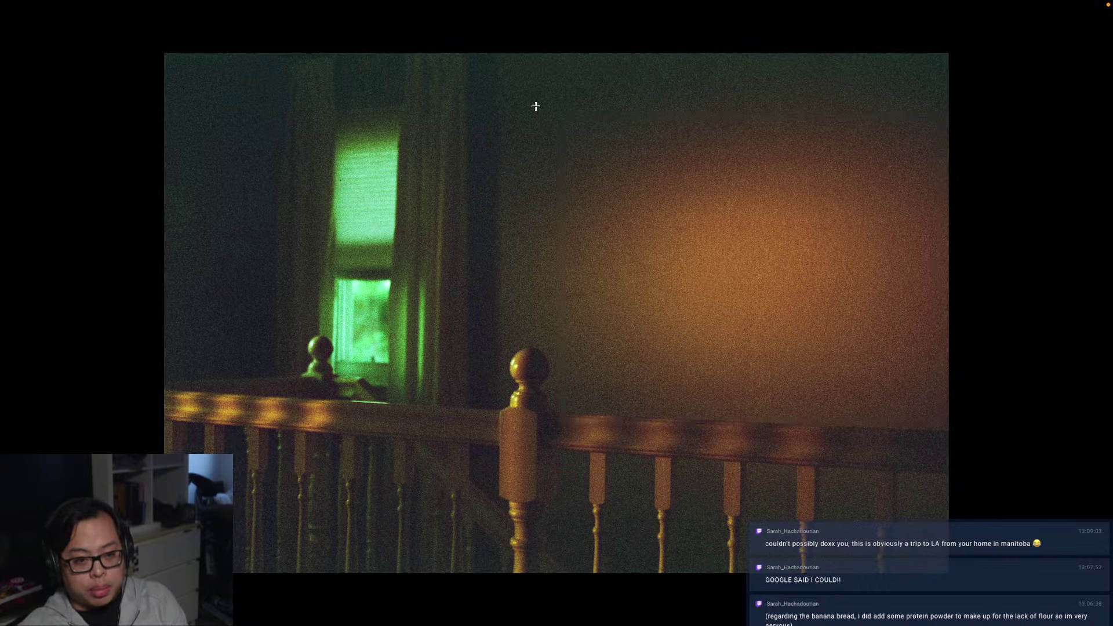
left_click_drag(262, 83, 482, 436)
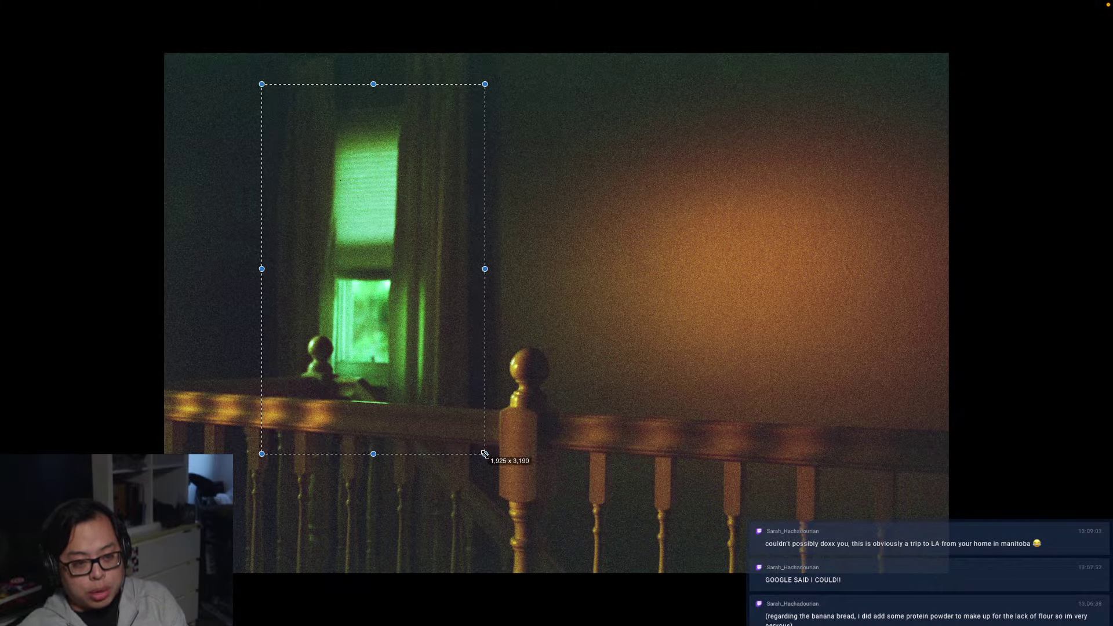
left_click(544, 234)
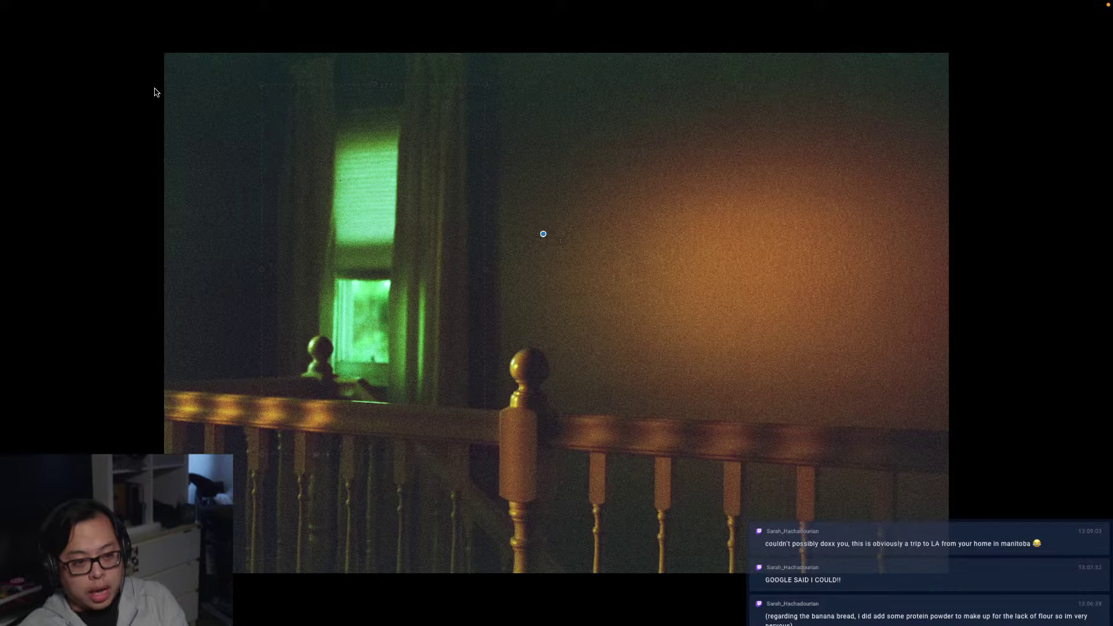
Try several near-full-frame crop outlines on the stair railing photo, covering the window, glowing wall and banister
left_click_drag(168, 96, 927, 558)
left_click_drag(231, 296, 234, 296)
left_click(641, 75)
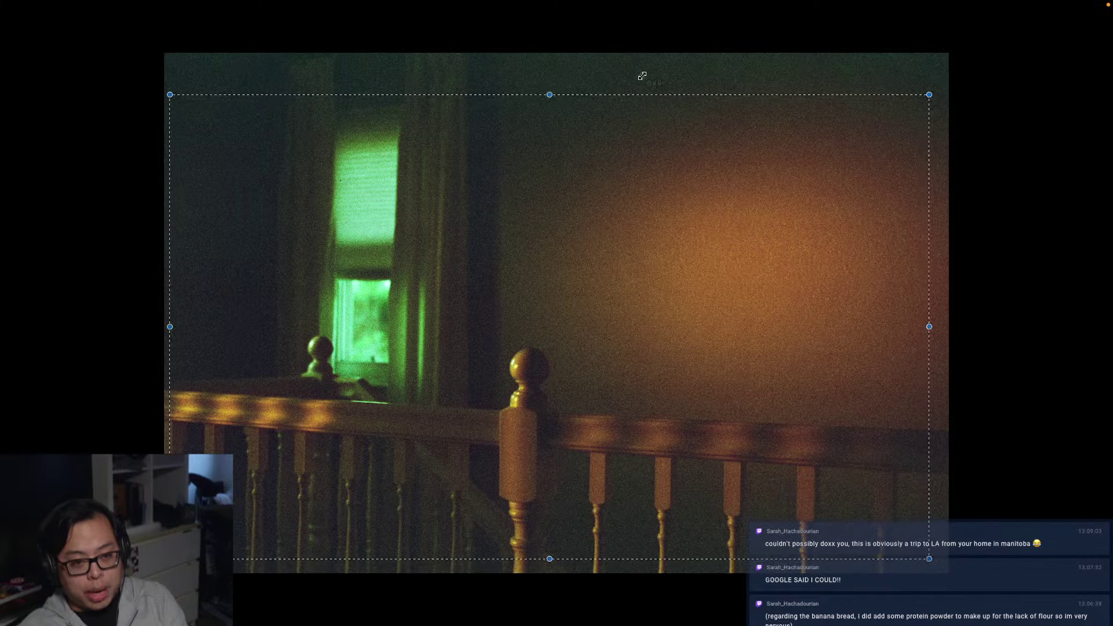
left_click_drag(186, 91, 944, 576)
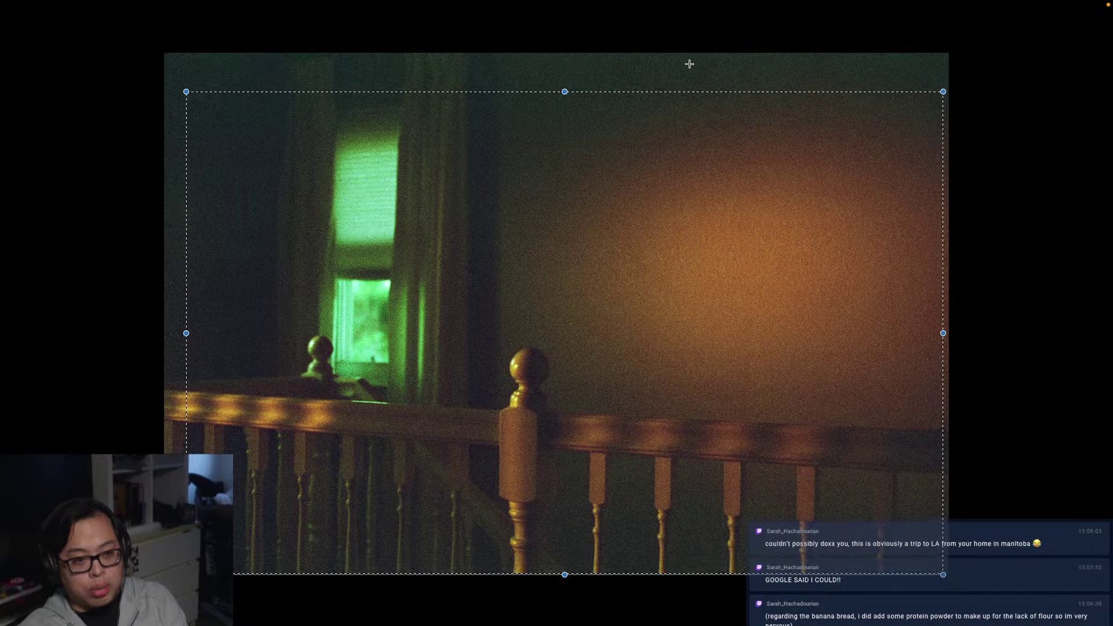
left_click(652, 76)
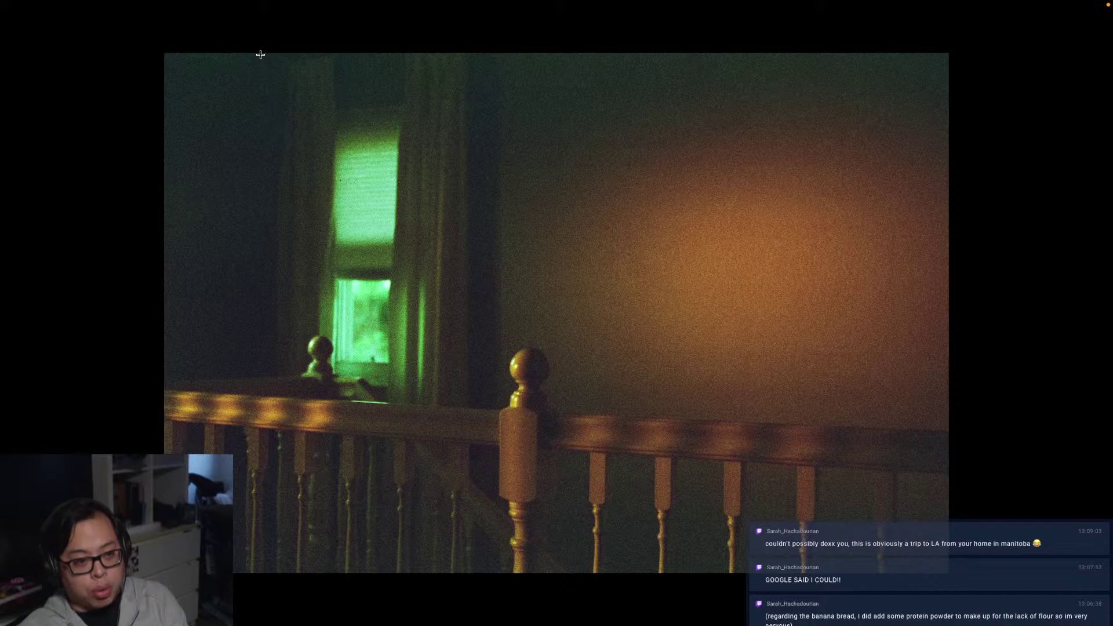
left_click_drag(256, 54, 947, 568)
left_click(1016, 379)
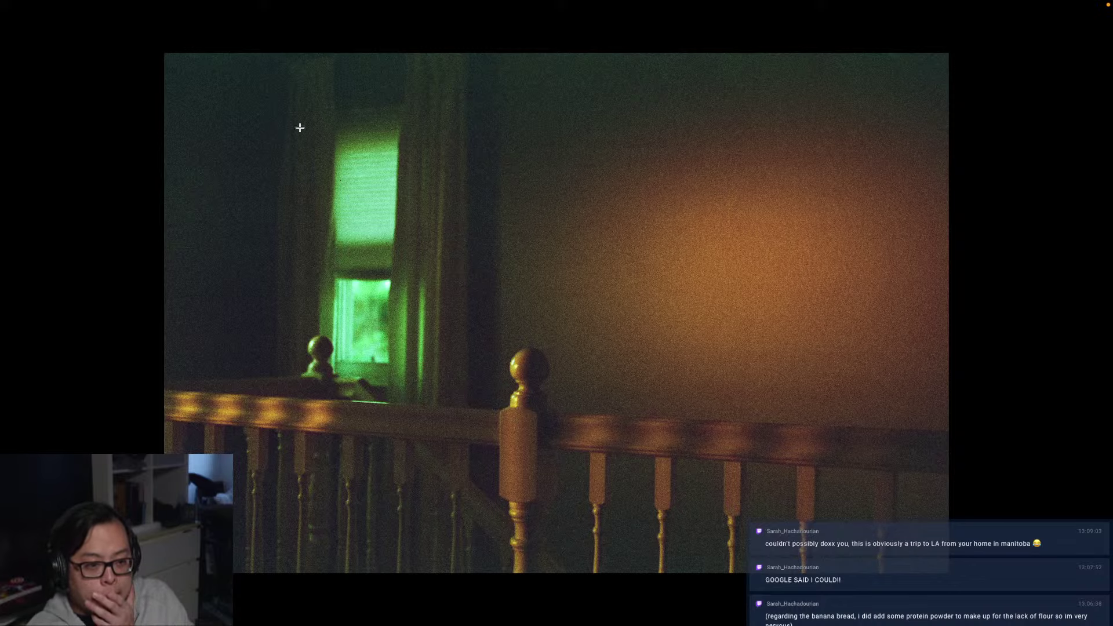
mouse_move(178, 56)
left_mouse_down()
mouse_move(895, 476)
mouse_move(925, 553)
left_mouse_up()
left_click(1028, 428)
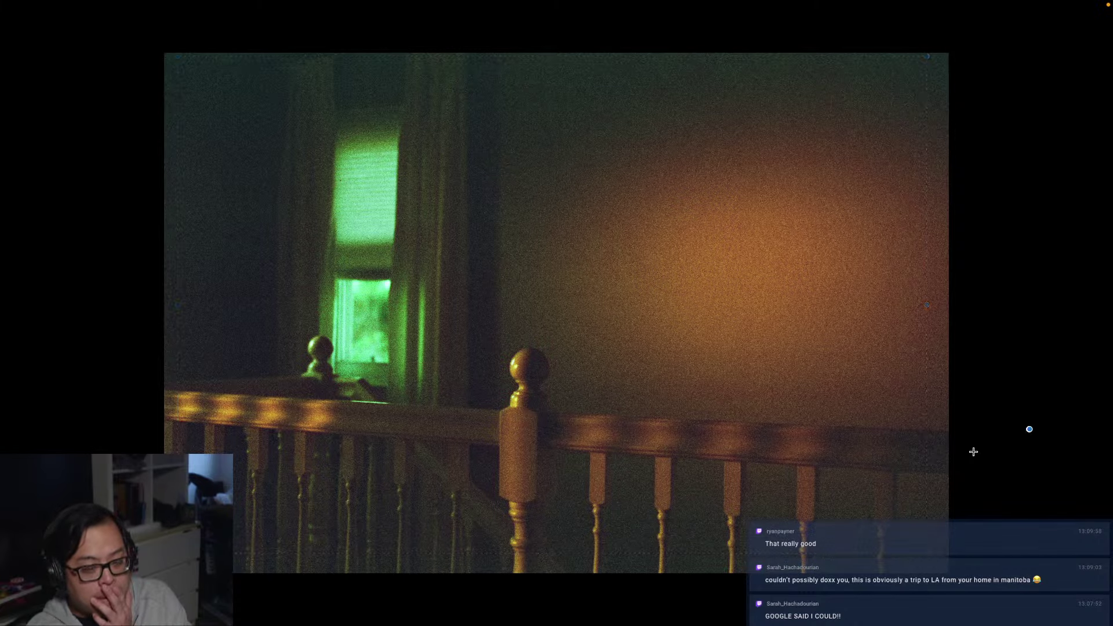
left_click_drag(168, 61, 944, 574)
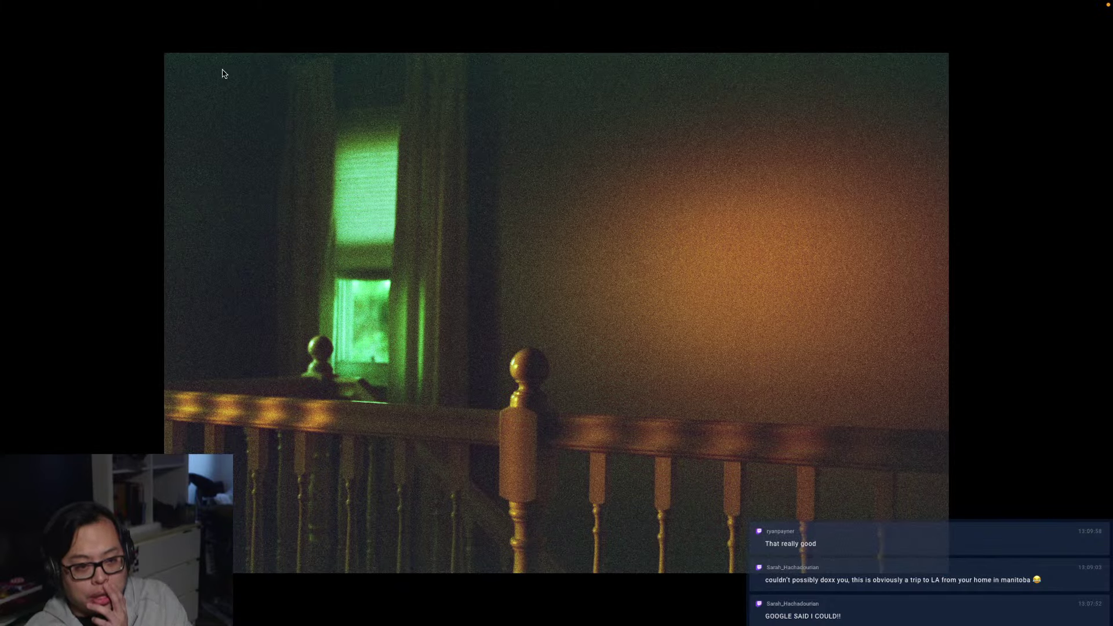
Outline a near-full-frame crop on the stair railing photo, shift it down over the window and banister, and clear it
left_click_drag(230, 57, 953, 550)
left_click_drag(811, 431, 773, 460)
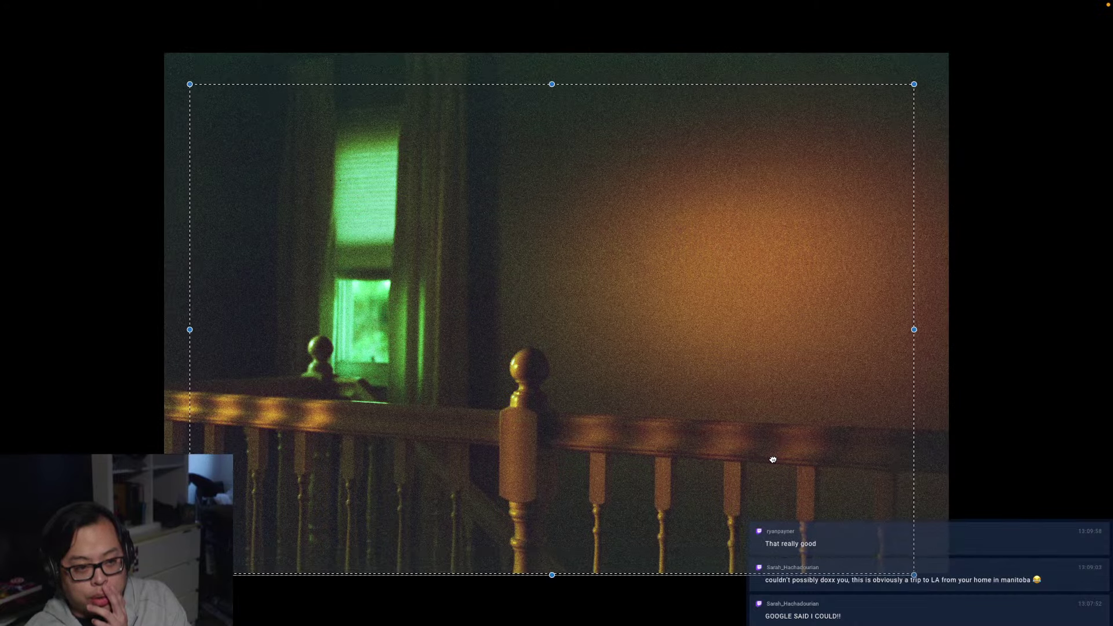
left_click(986, 390)
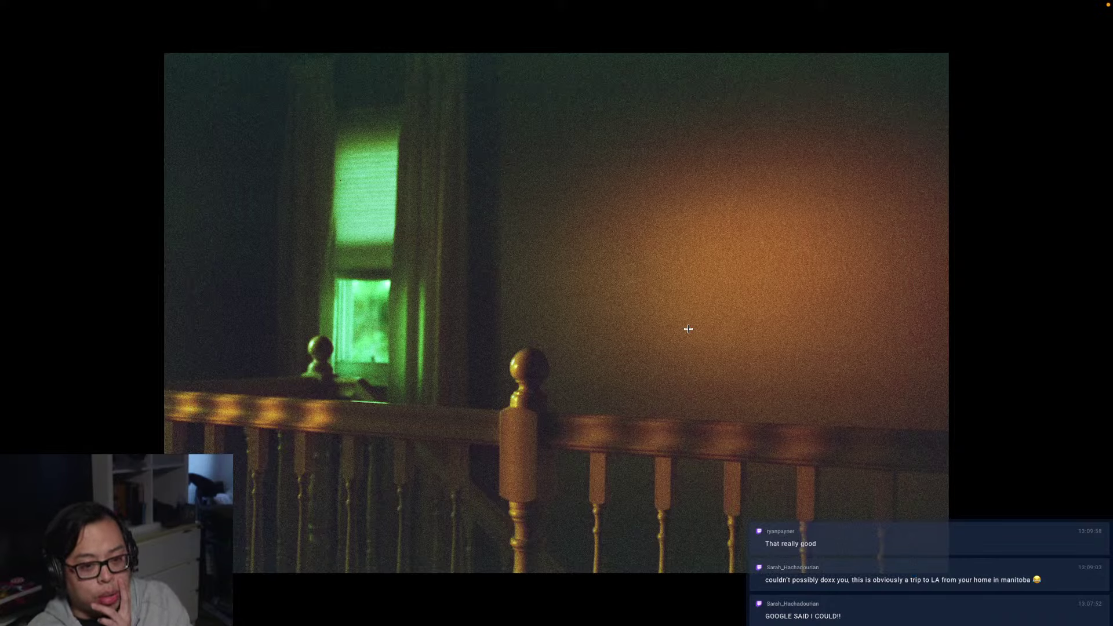
Advance to the sideways photo of the red sun and power lines and fit it whole
key("ctrl+Tab")
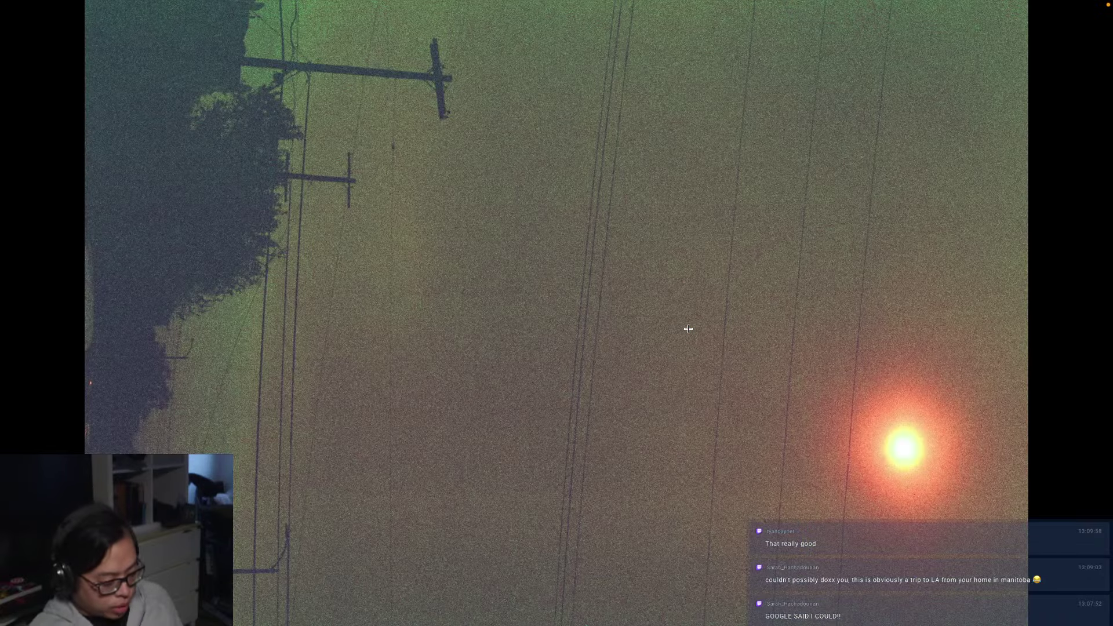
key("ctrl+minus")
key("ctrl+minus")
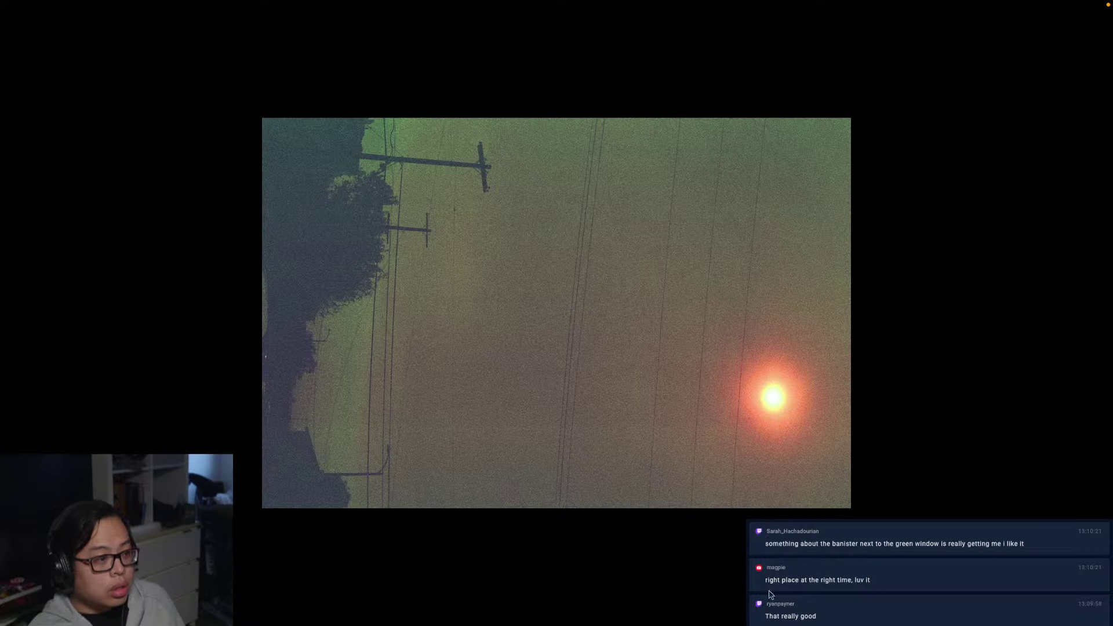
Go back to the stair railing photo and frame the green window with the banister post using a portrait-shaped temporary selection
key("Right")
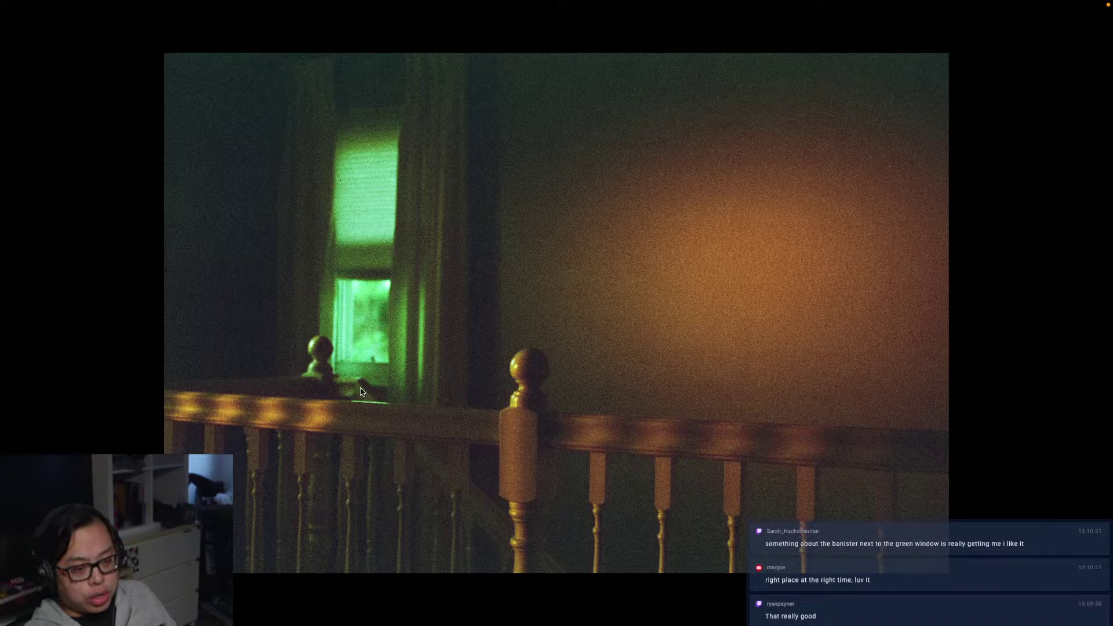
left_click_drag(165, 58, 531, 446)
left_click_drag(403, 267, 442, 301)
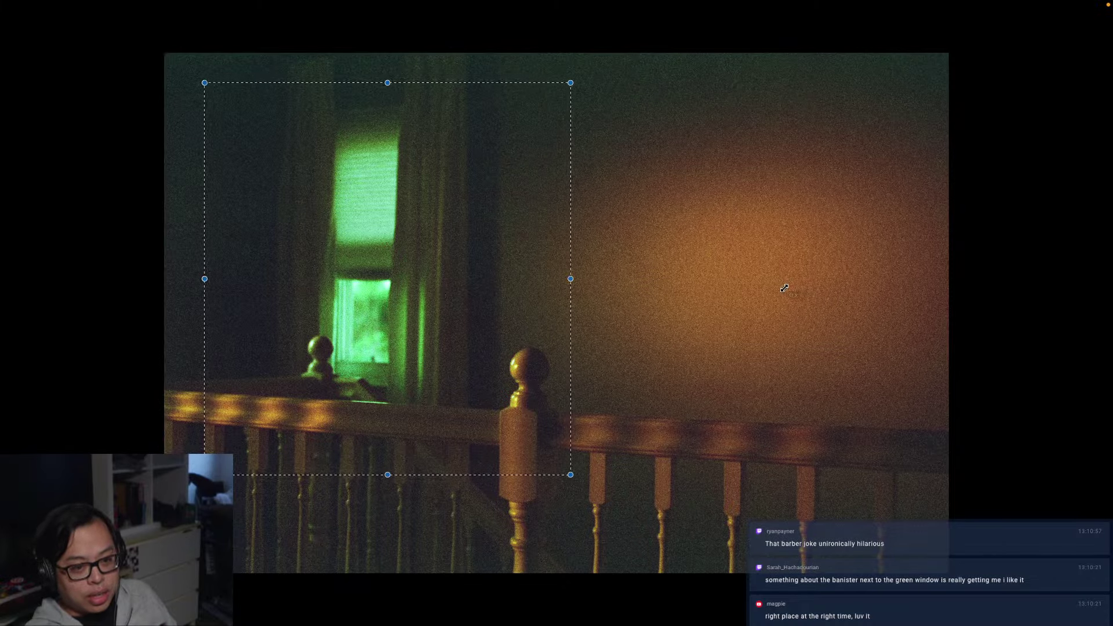
key("ctrl+d")
Return to the red sun photo, rotate it upright, and frame the sun and then nearly the whole picture
key("ctrl+Tab")
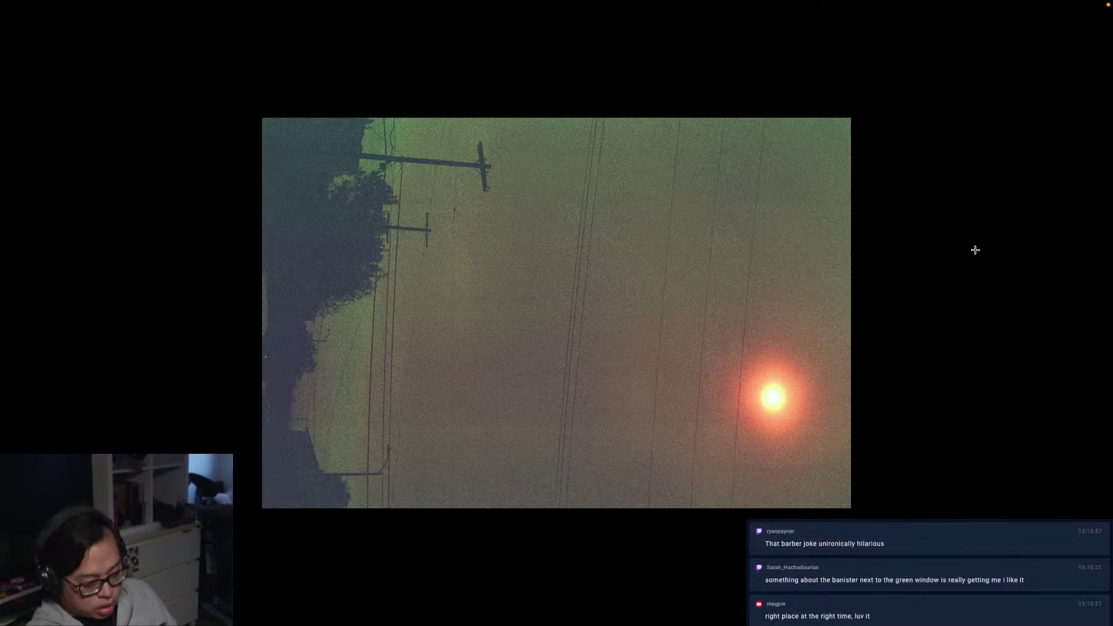
key("ctrl+shift+r")
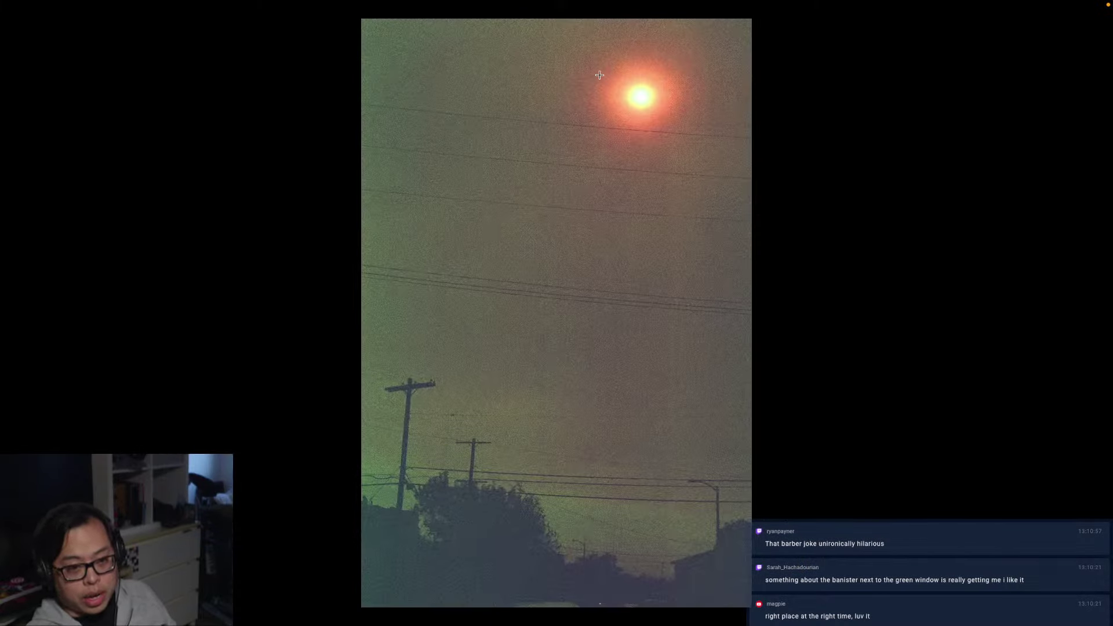
left_click_drag(574, 54, 683, 149)
left_click(635, 339)
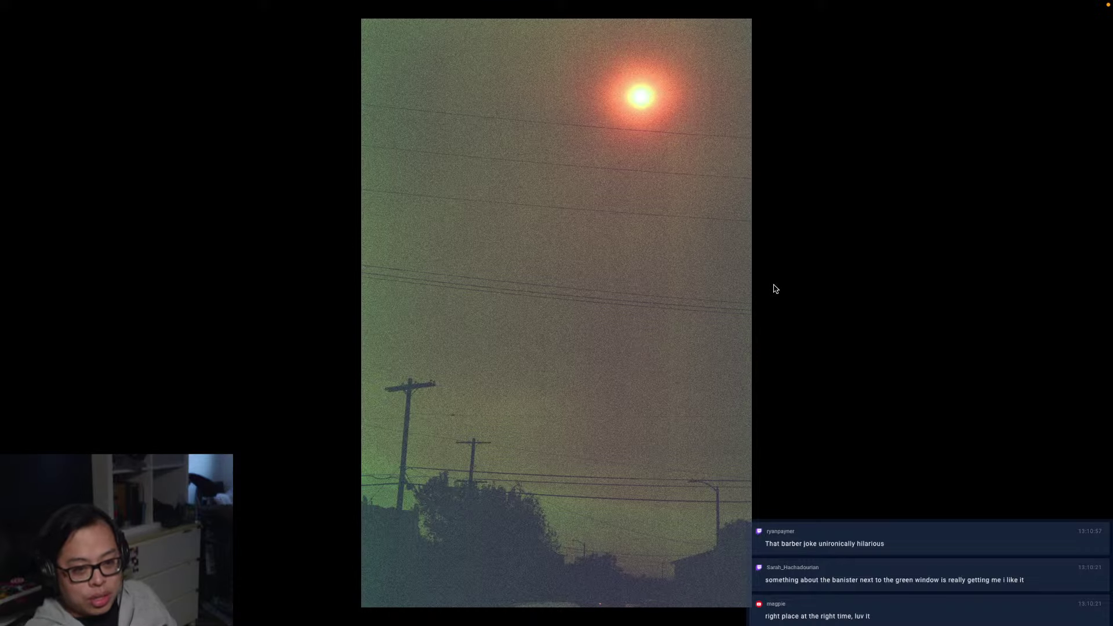
left_click_drag(334, 13, 781, 602)
key("Return")
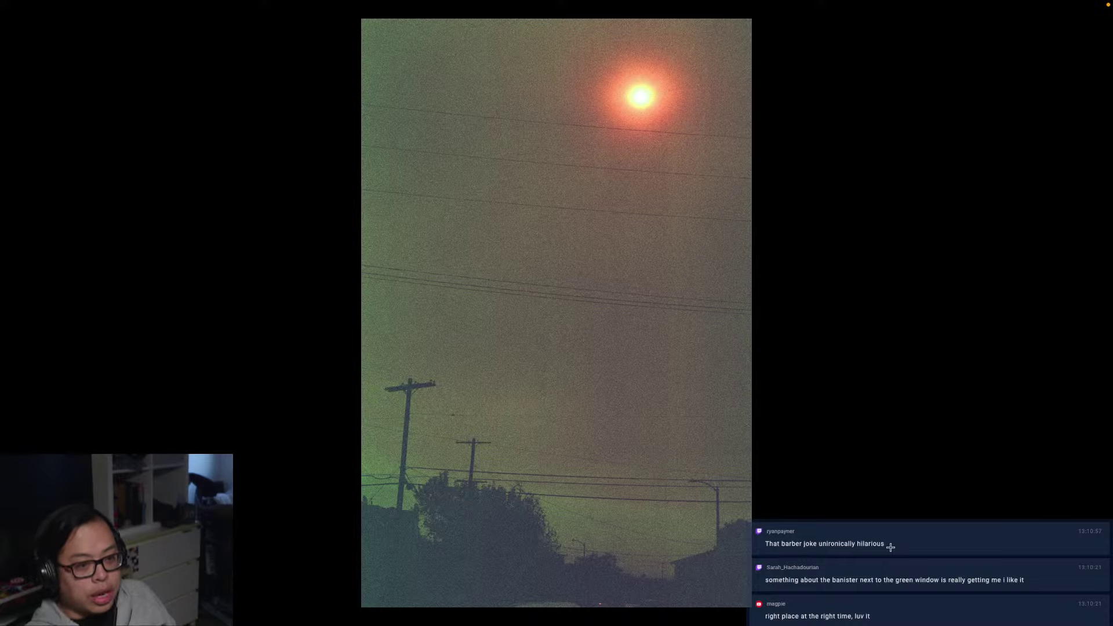
Advance to the wavy slatted building photo, fit it whole, and rotate it upright
key("Right")
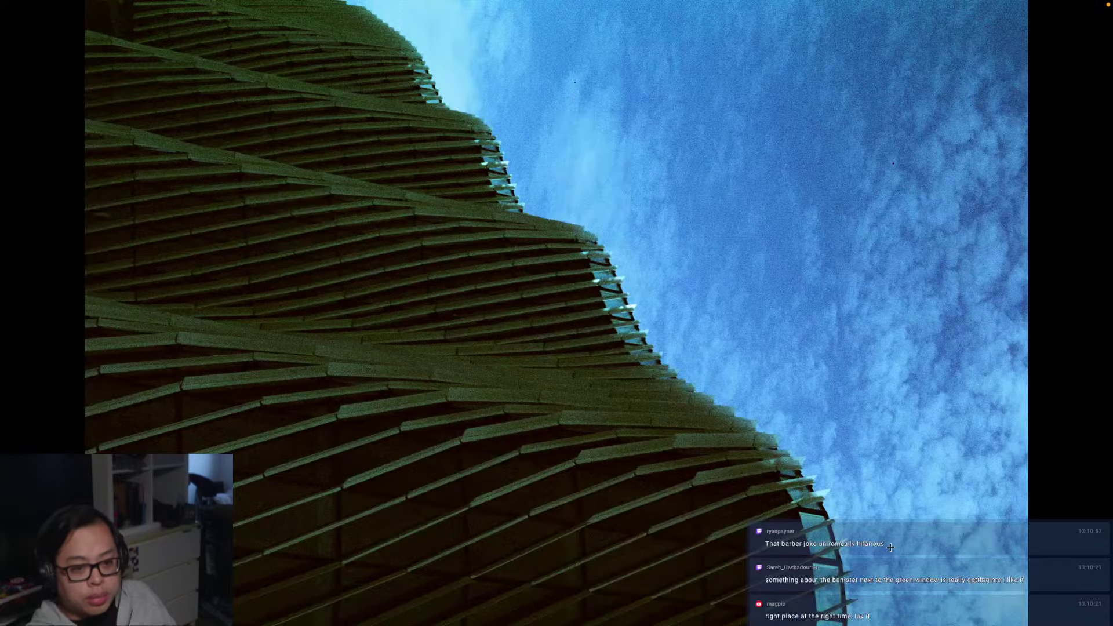
left_click(383, 32)
left_click(536, 45)
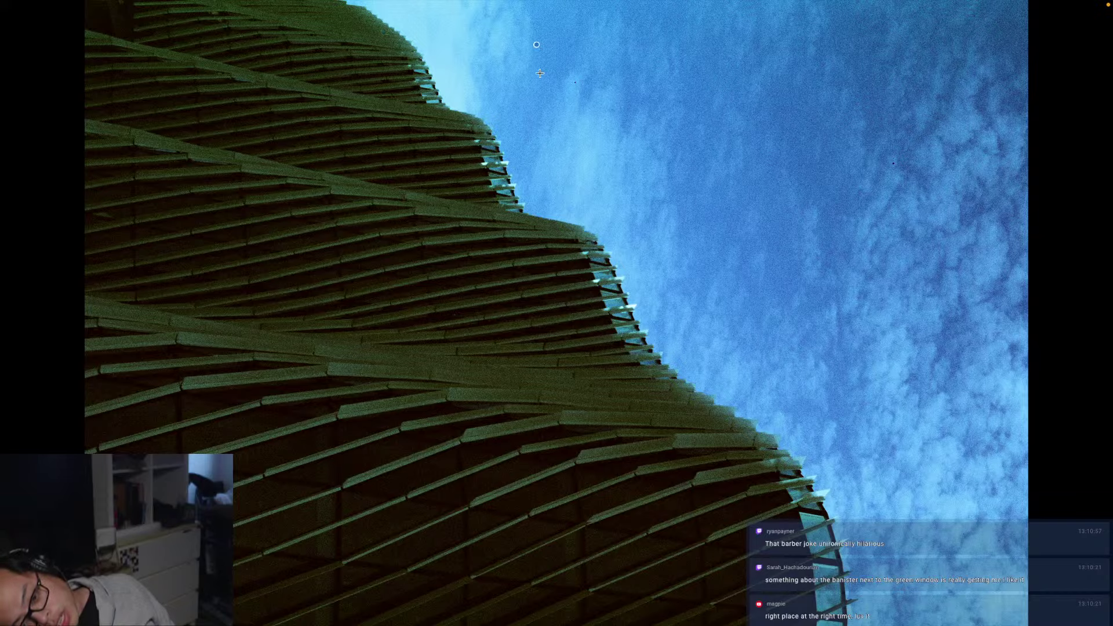
scroll(942, 254, "down", 3)
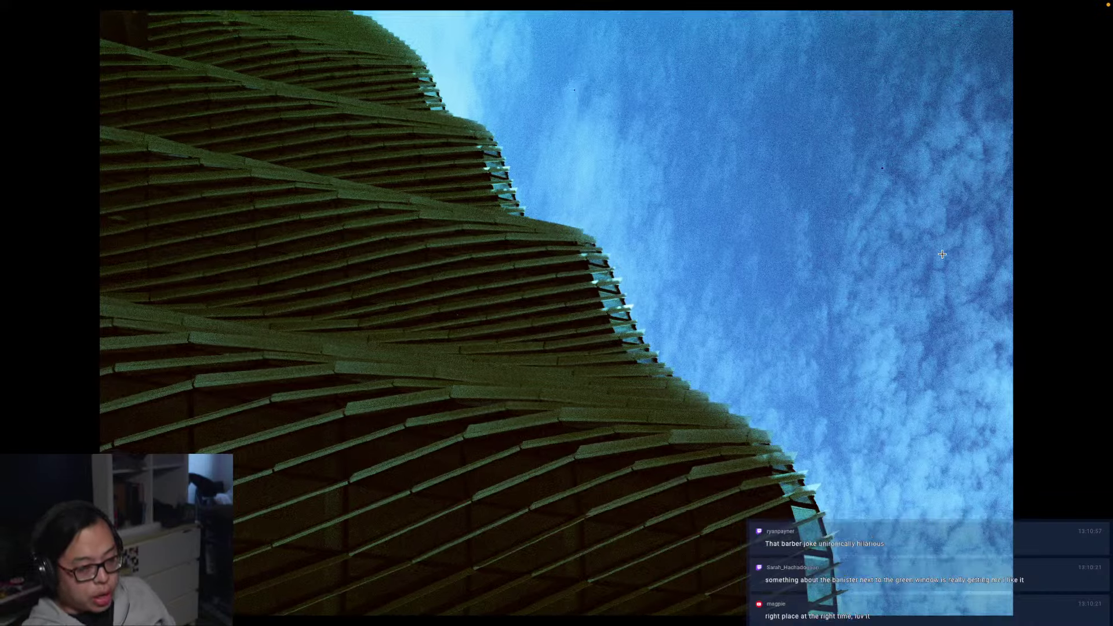
scroll(942, 254, "down", 2)
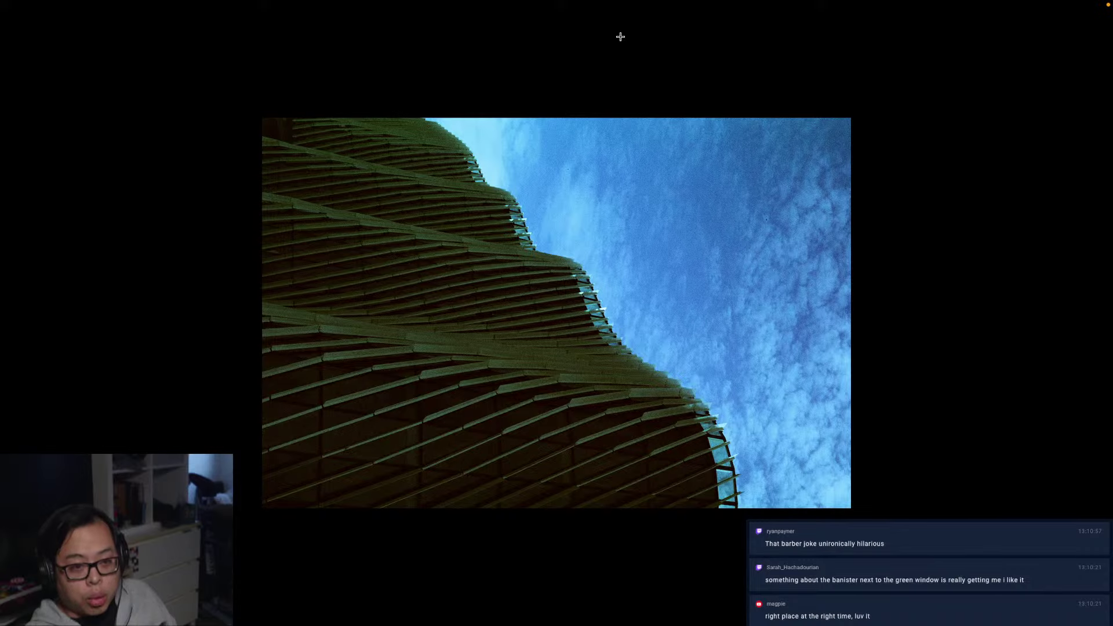
mouse_move(557, 2)
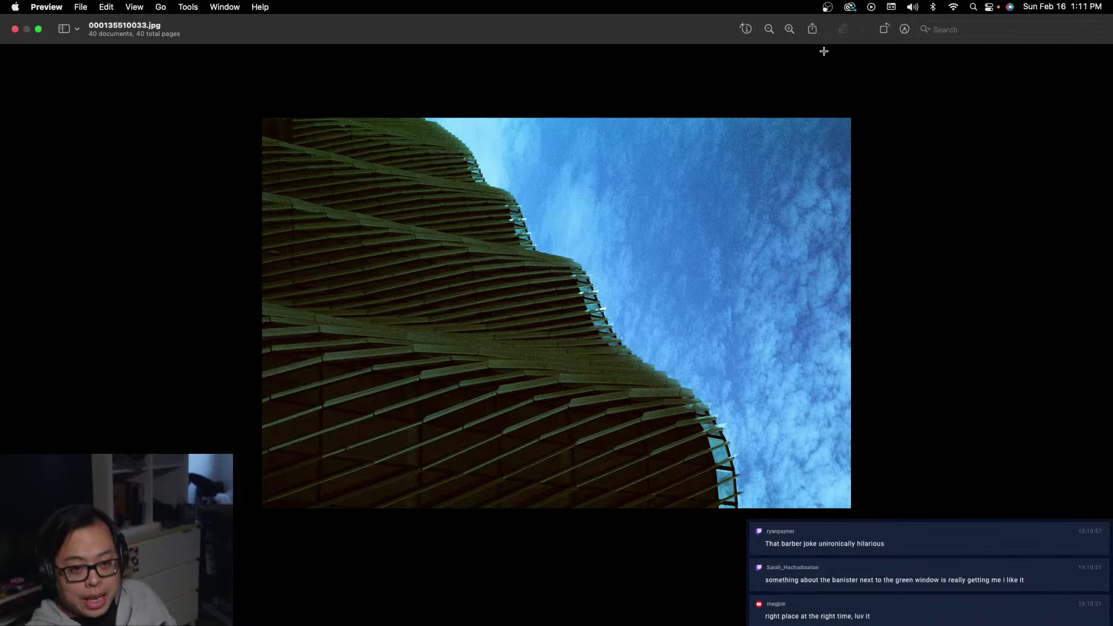
left_click(884, 28)
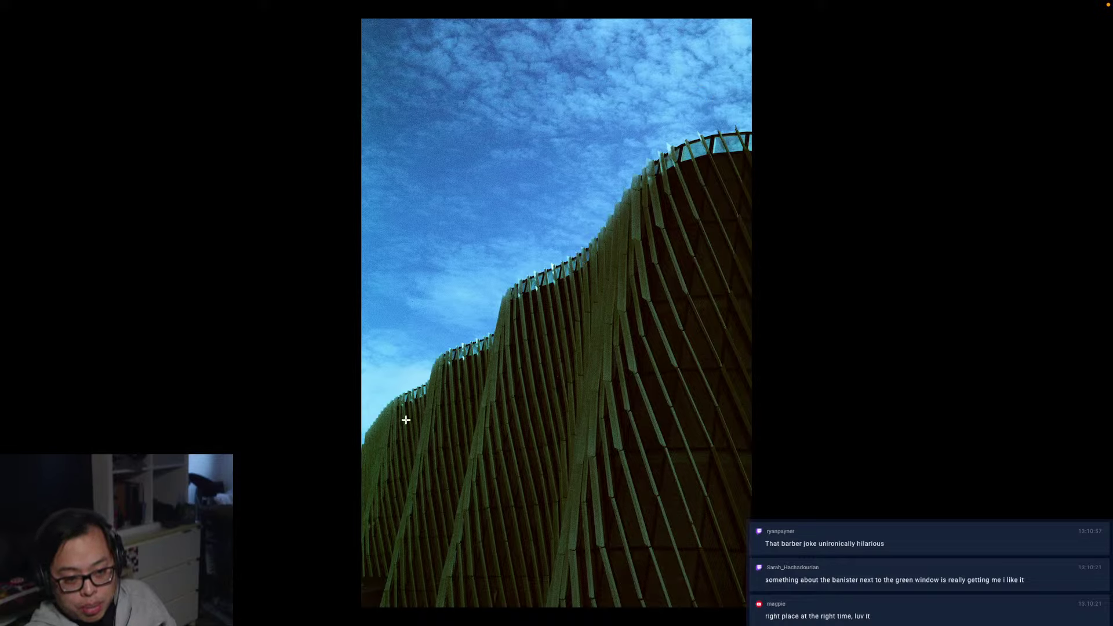
Try landscape-shaped crop outlines over the wavy roofline and blue sky, and clear the selection
left_click_drag(386, 359, 732, 82)
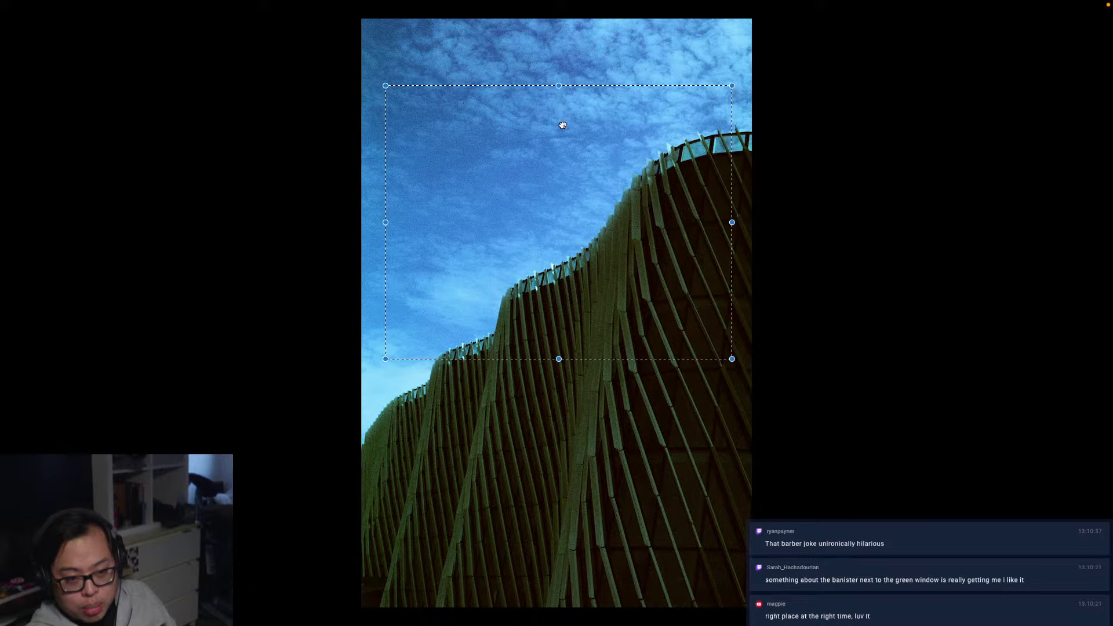
left_click(545, 61)
left_click_drag(366, 22, 728, 295)
left_click_drag(589, 172, 608, 278)
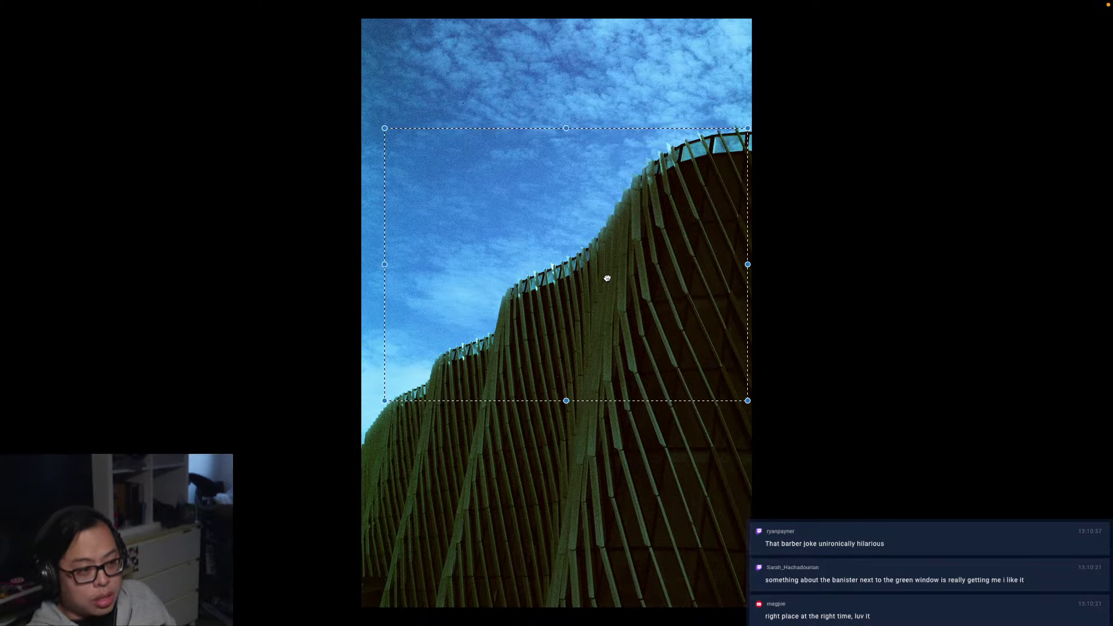
left_click(907, 341)
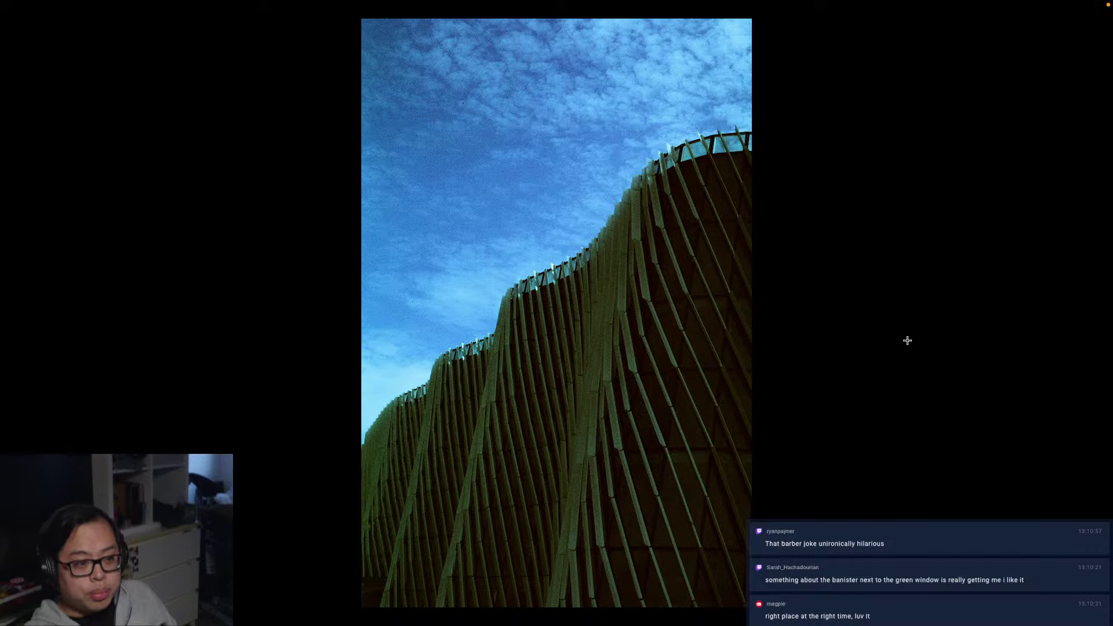
Advance to the green arch shadow photo, fit it whole, and rotate it upright
key("Right")
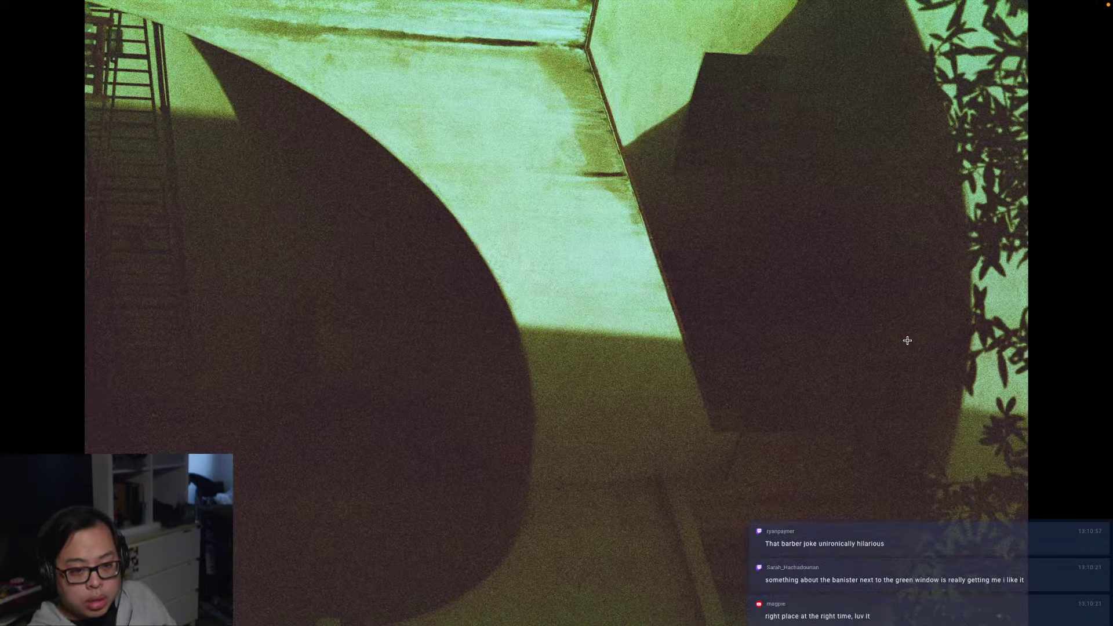
key("Left")
key("Right")
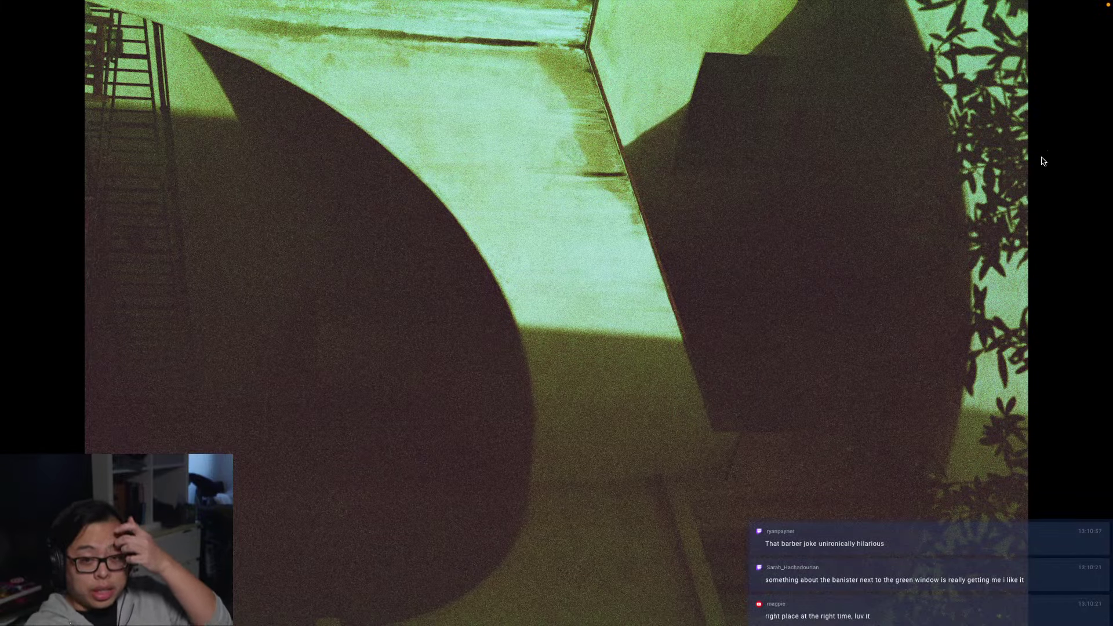
key("super+minus")
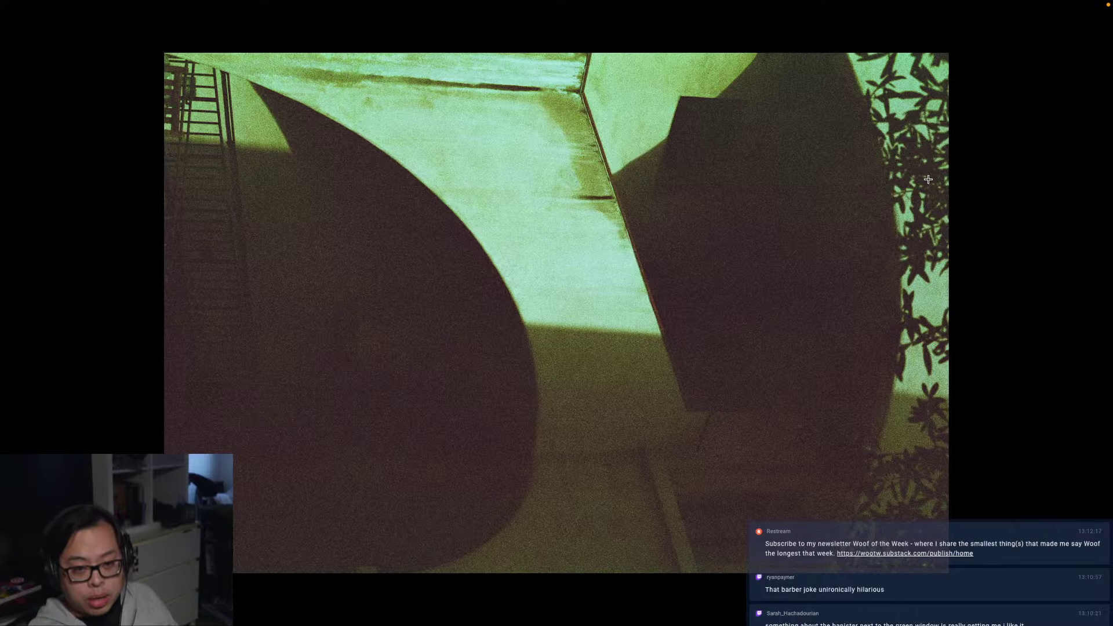
key("super+l")
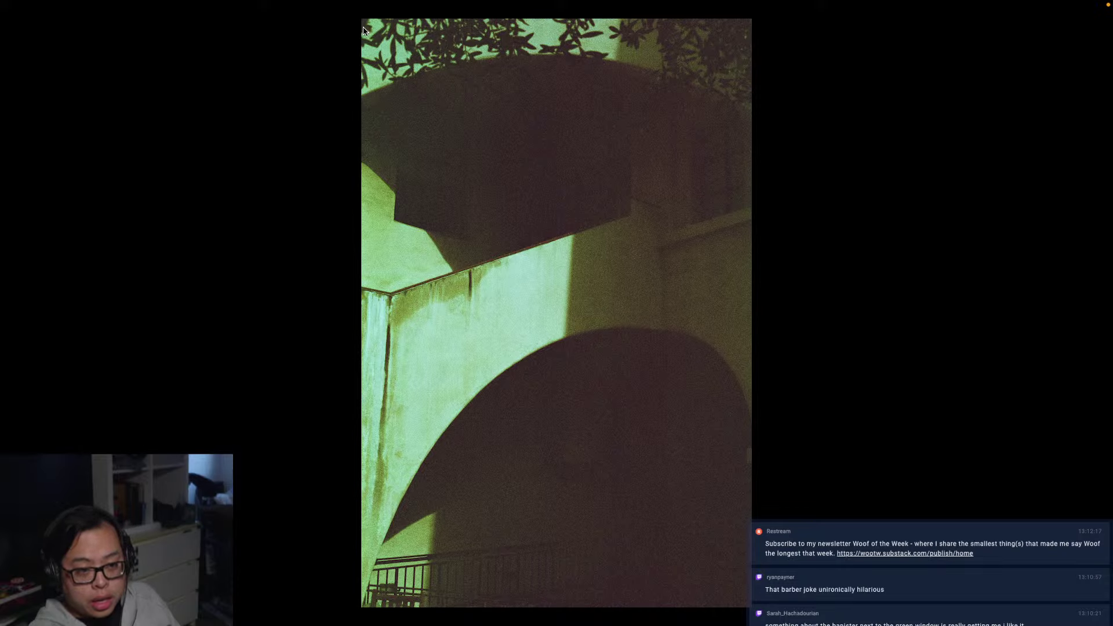
Frame the leafy strip above the upper arch and then the dark interior of the lower arch with temporary selections
left_click_drag(364, 27, 754, 157)
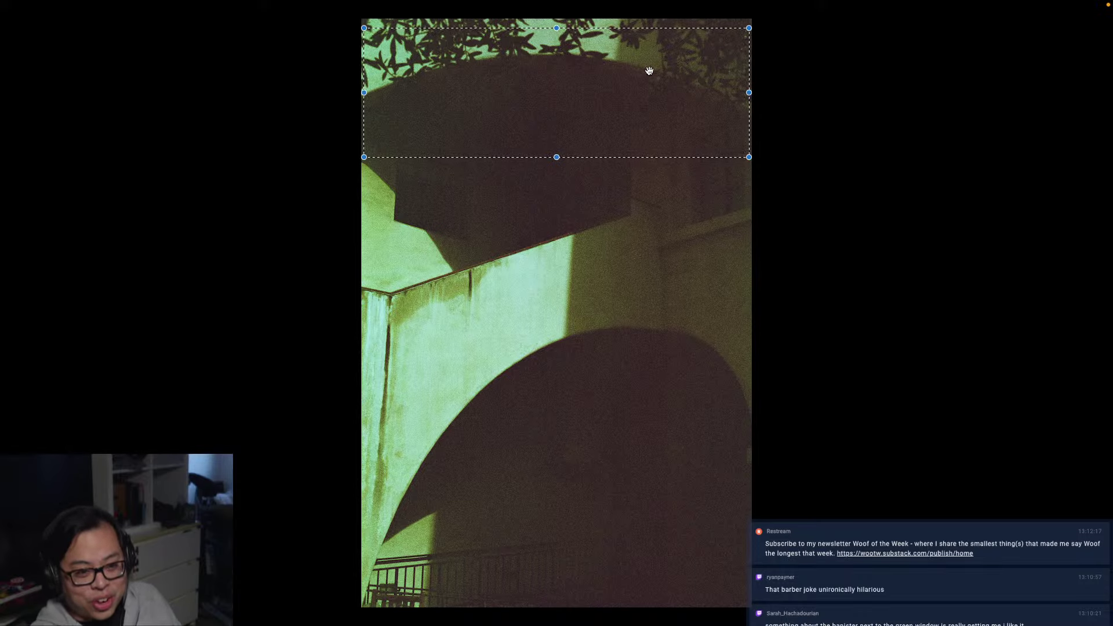
left_click(847, 273)
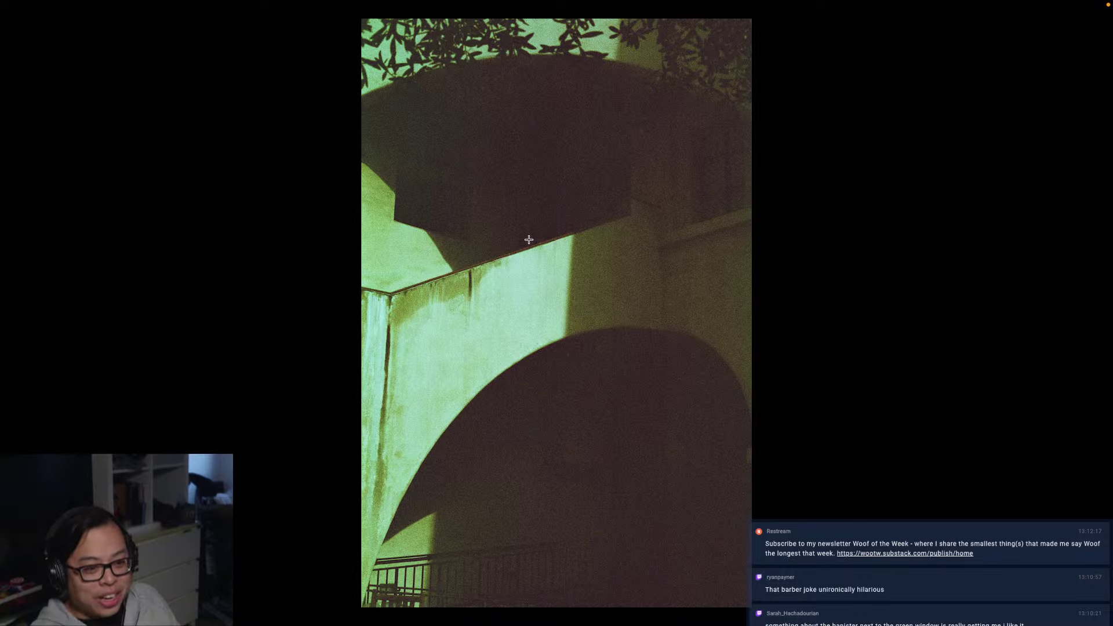
left_click_drag(582, 390, 711, 506)
left_click(641, 393)
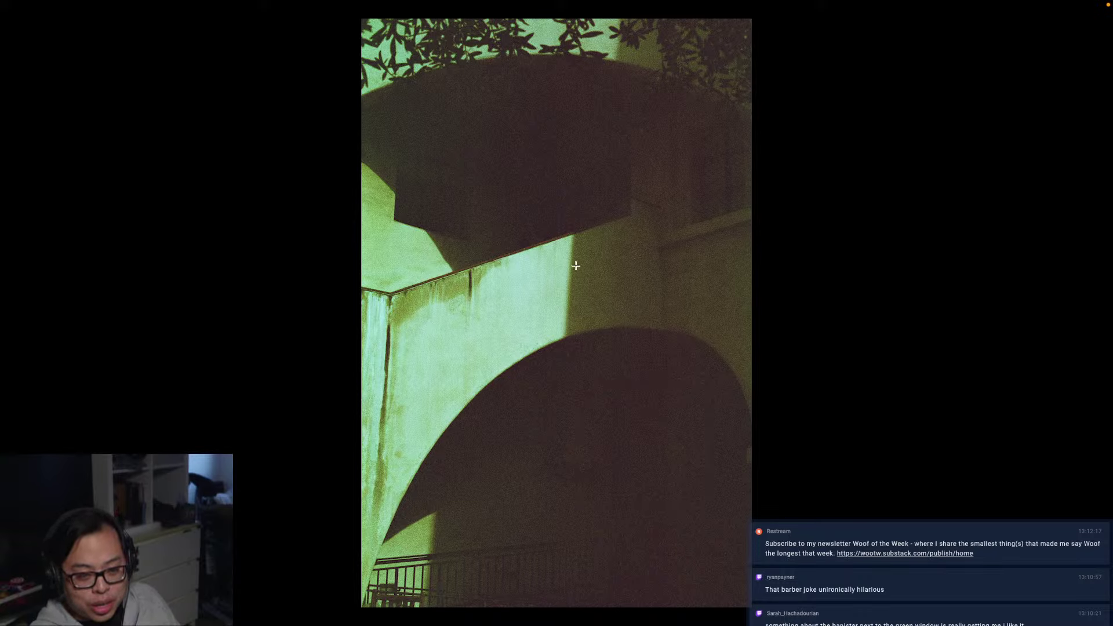
Frame the wall's shadow edge, the dark upper shadow, the angled wall corner and the railing area with temporary selections
left_click_drag(652, 207, 542, 328)
left_click(592, 169)
left_click_drag(539, 221, 659, 122)
left_click_drag(392, 231, 497, 322)
left_click(596, 256)
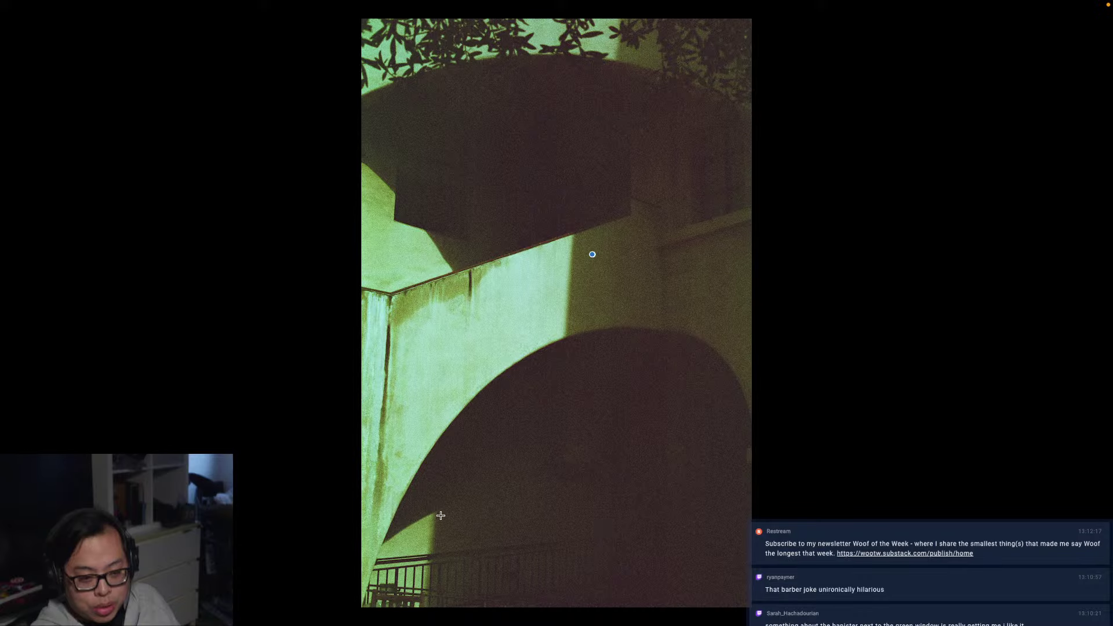
left_click_drag(417, 494, 551, 567)
left_click(593, 417)
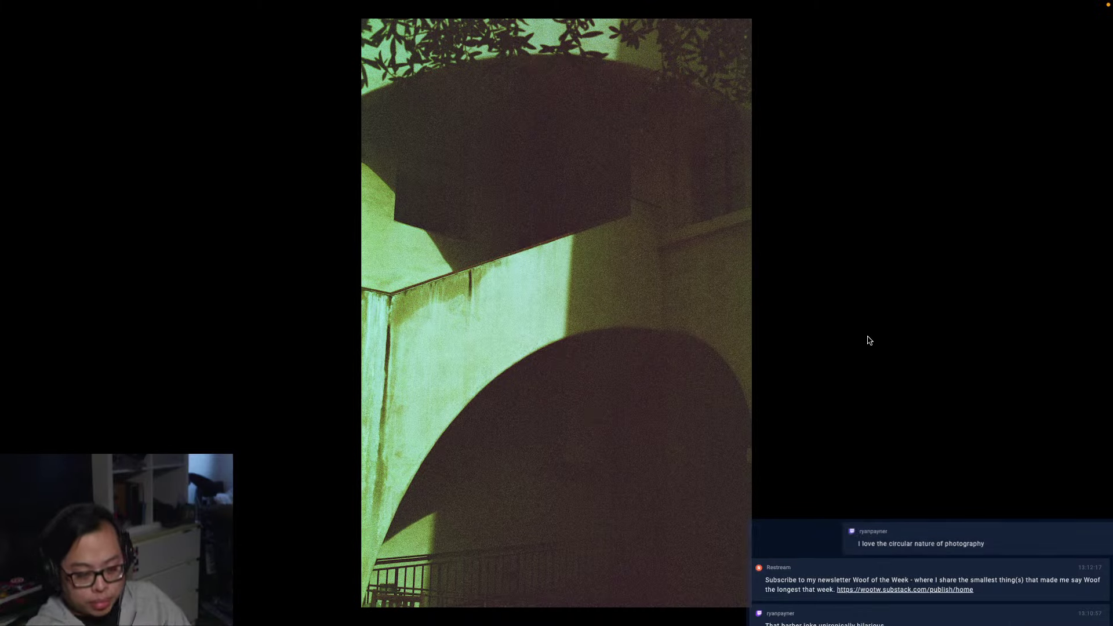
Advance to the curved canopy and columns photo, rotate it upright, and reduce its zoom
key("Right")
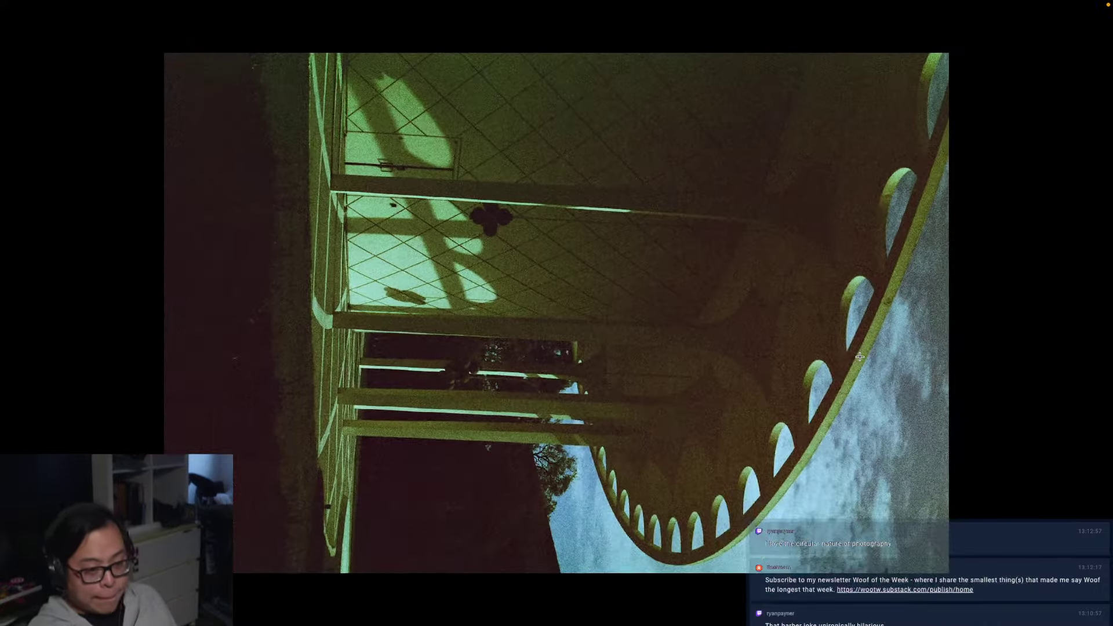
key("r")
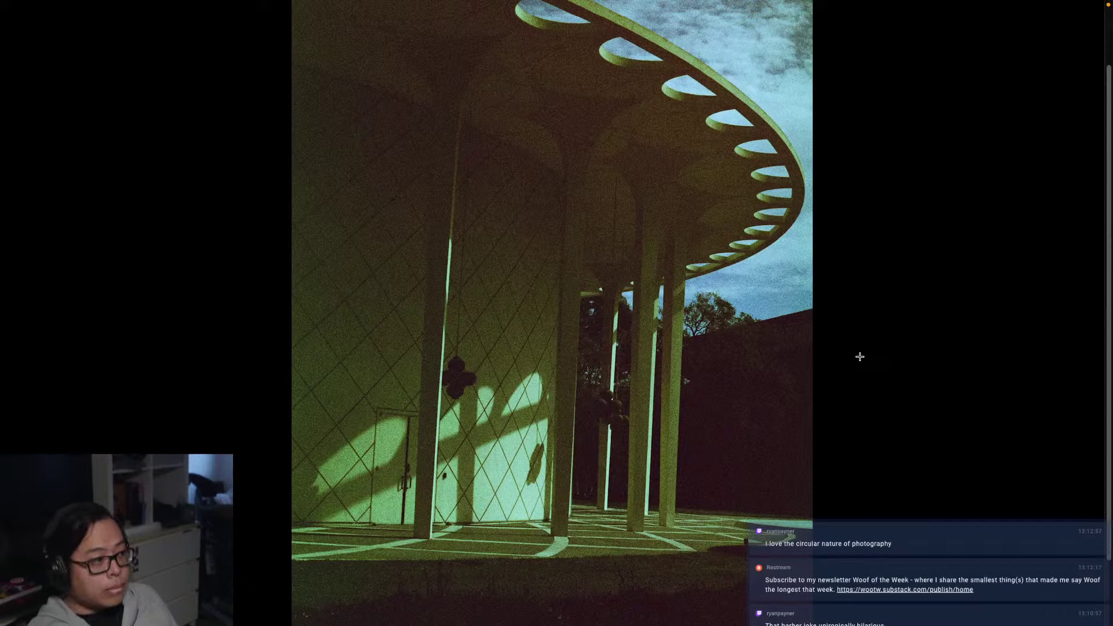
key("Right")
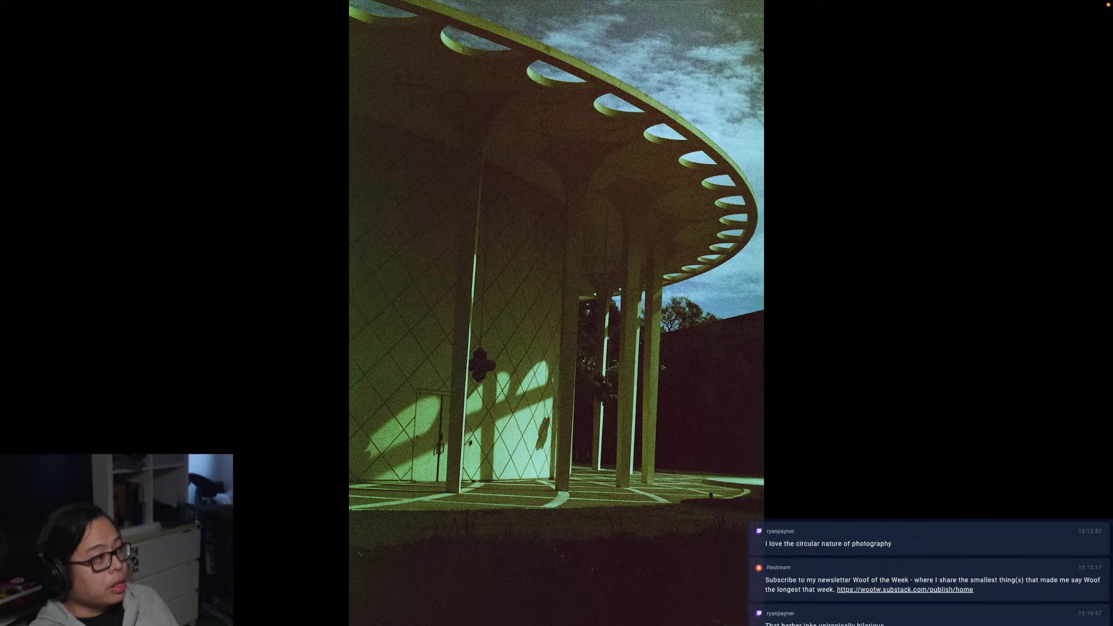
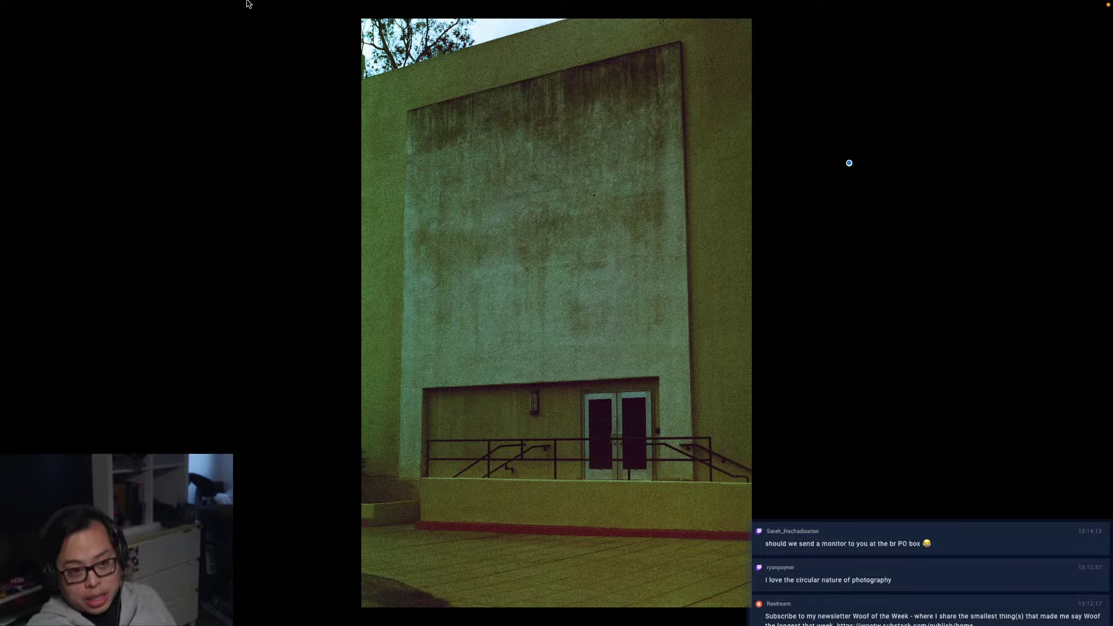
Frame nearly the entire photo of the tall stained wall with double doors, and clear the selection
left_click_drag(337, 9, 789, 603)
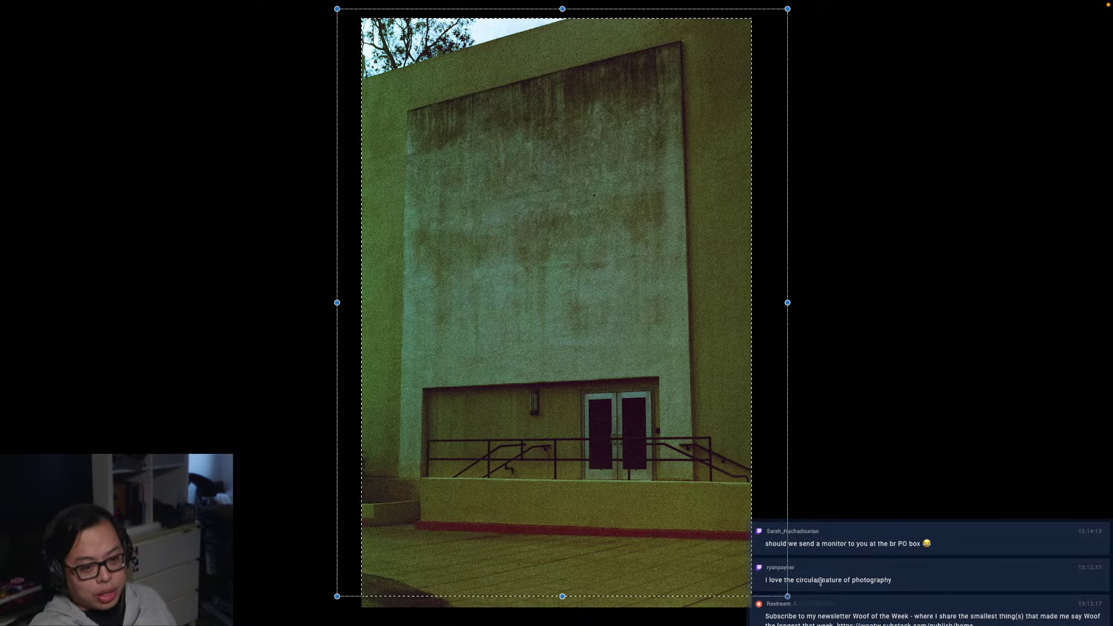
left_click(847, 549)
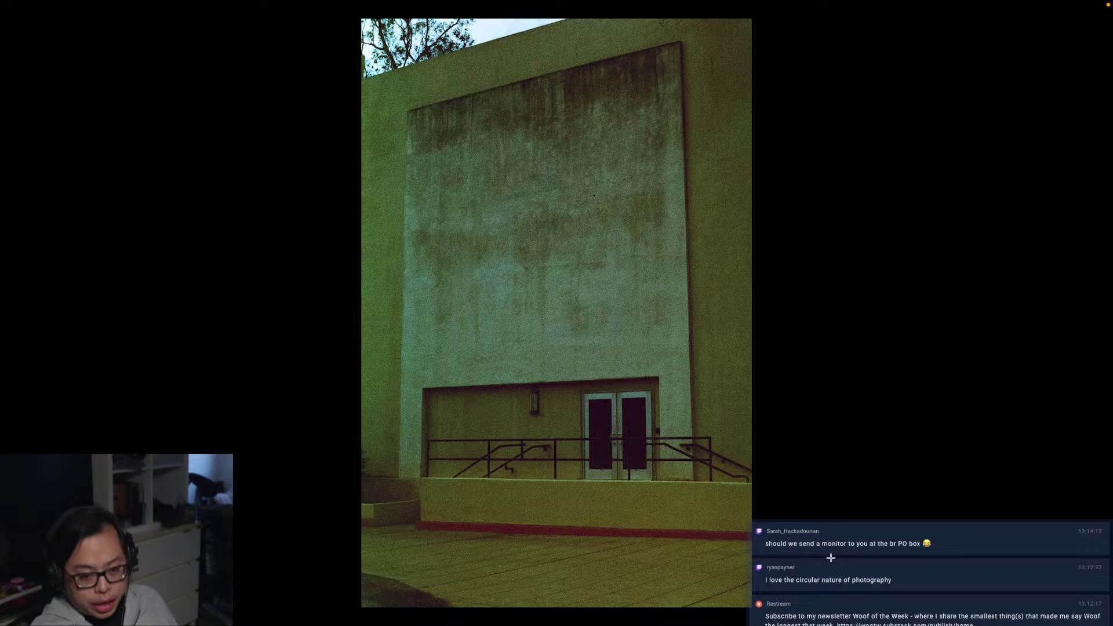
mouse_move(611, 2)
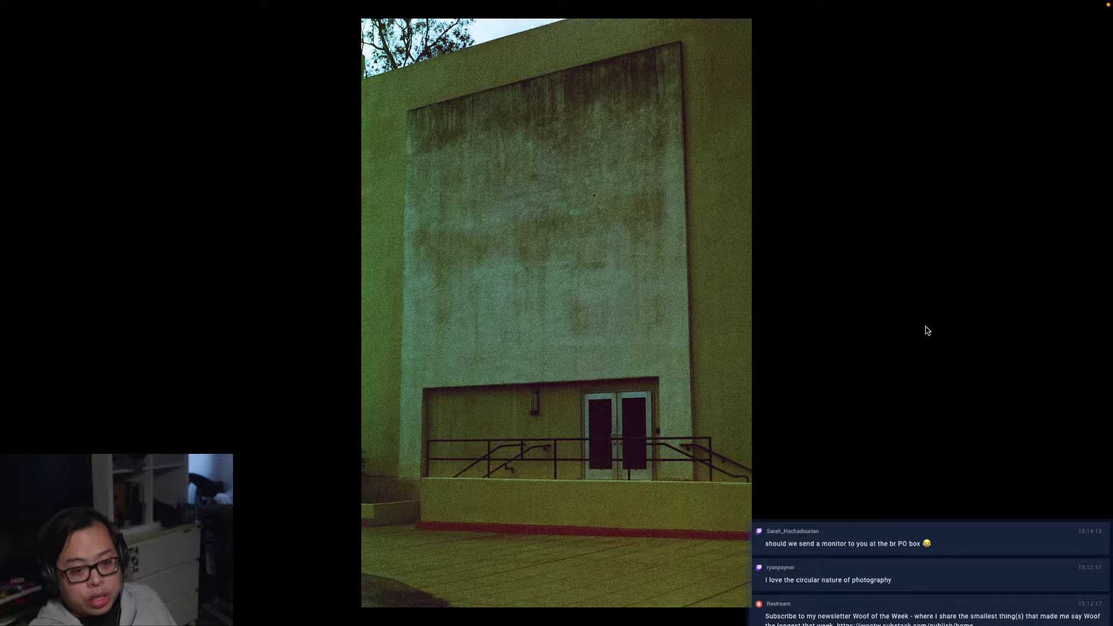
Advance to the photo of the round columned building and frame most of the scene with temporary selections
key("Right")
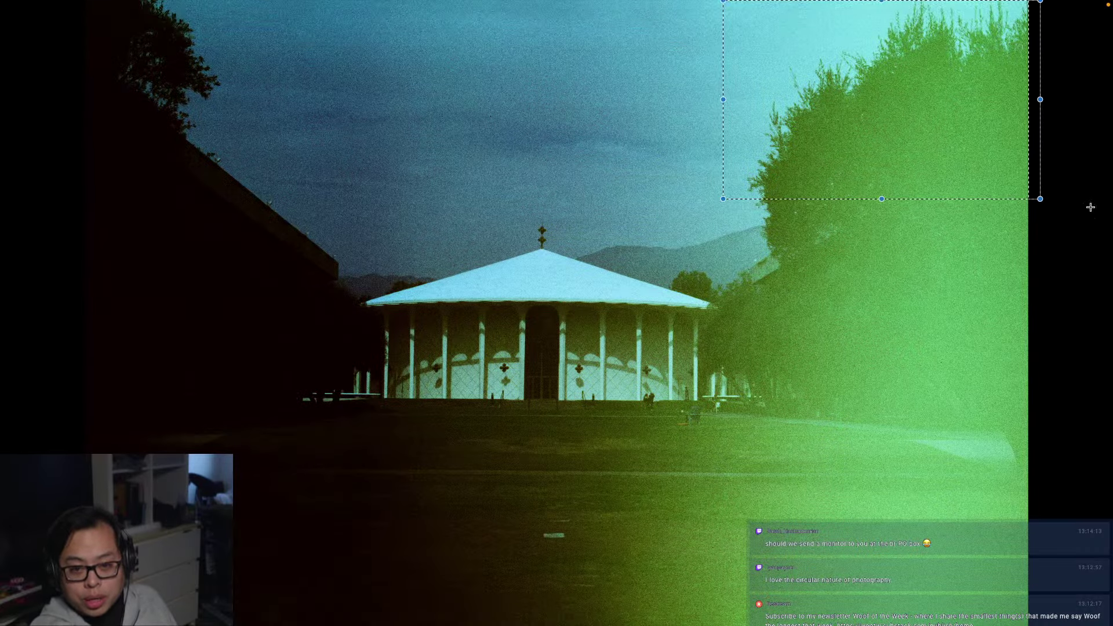
left_click(1077, 5)
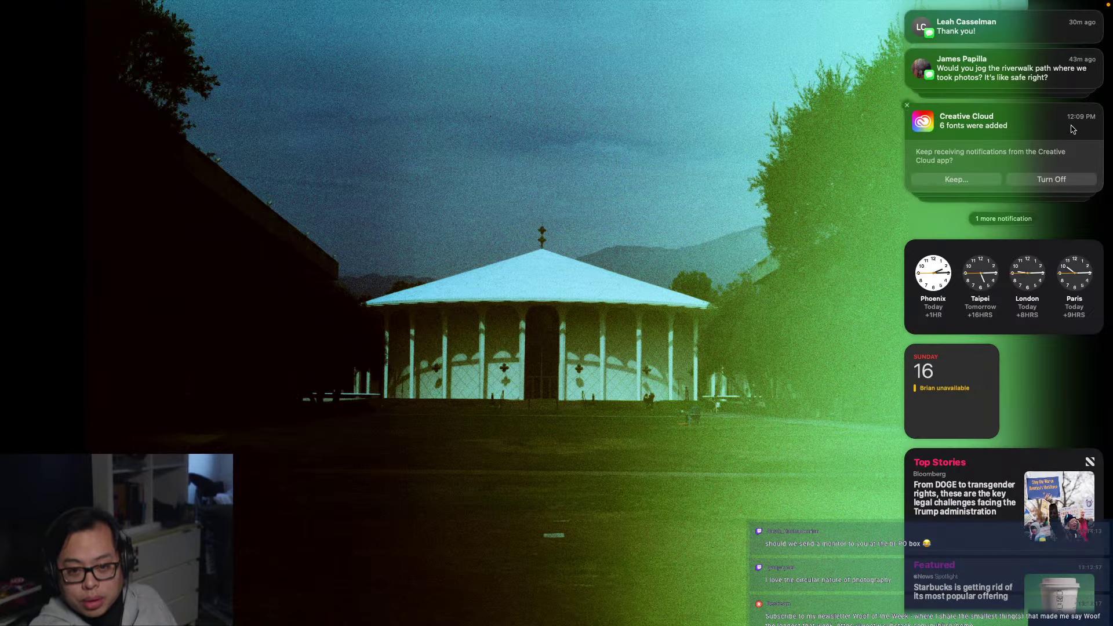
left_click(1073, 129)
left_click(816, 82)
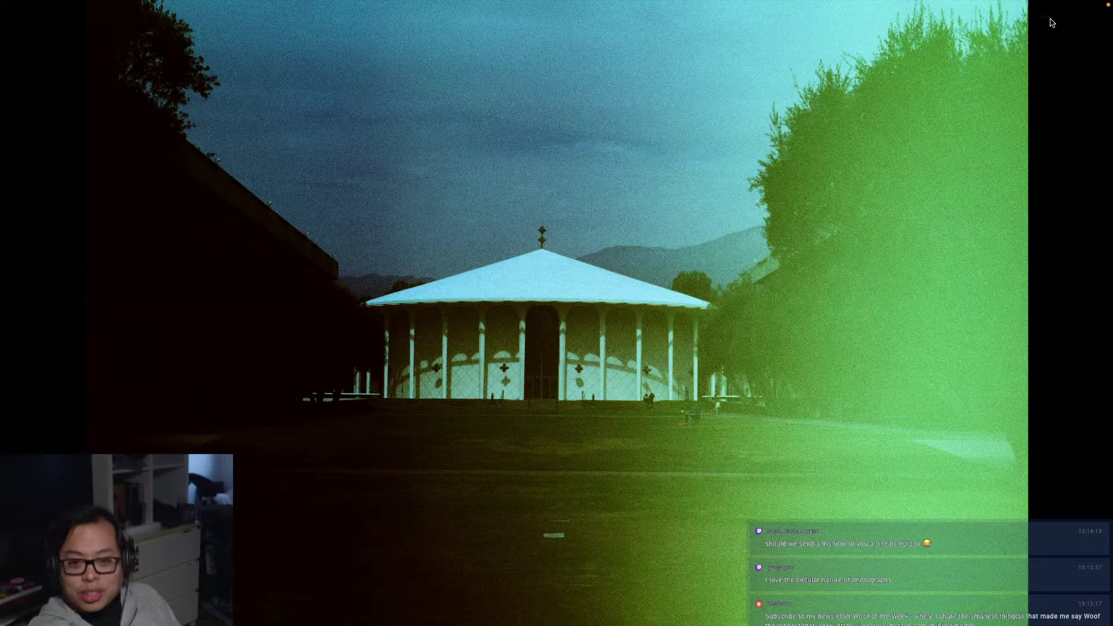
left_click_drag(1047, 13, 617, 619)
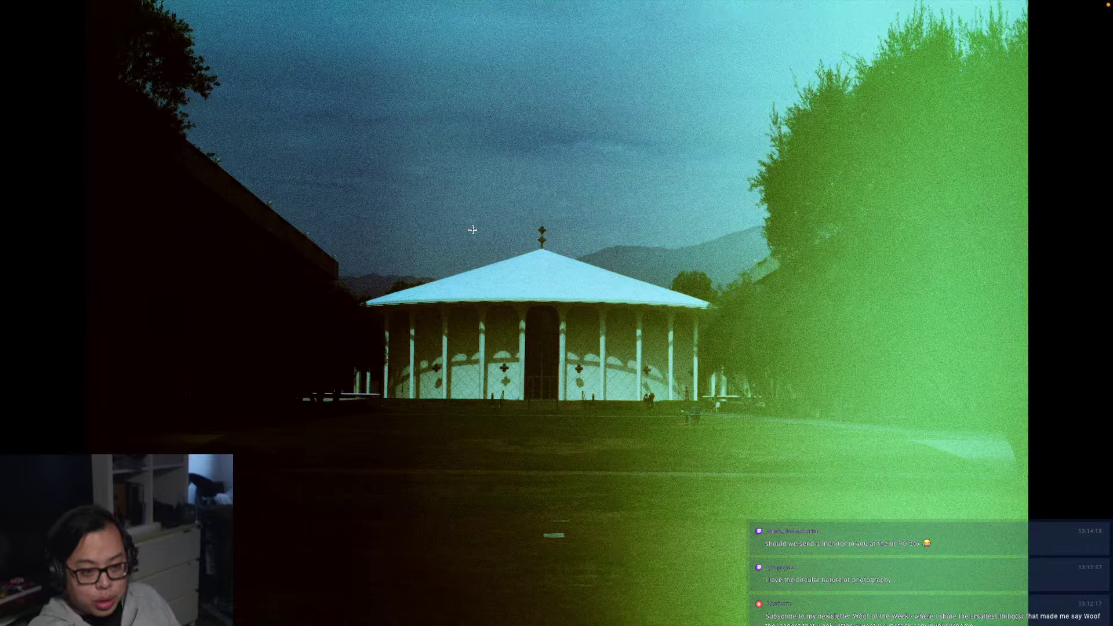
left_click_drag(52, 28, 816, 533)
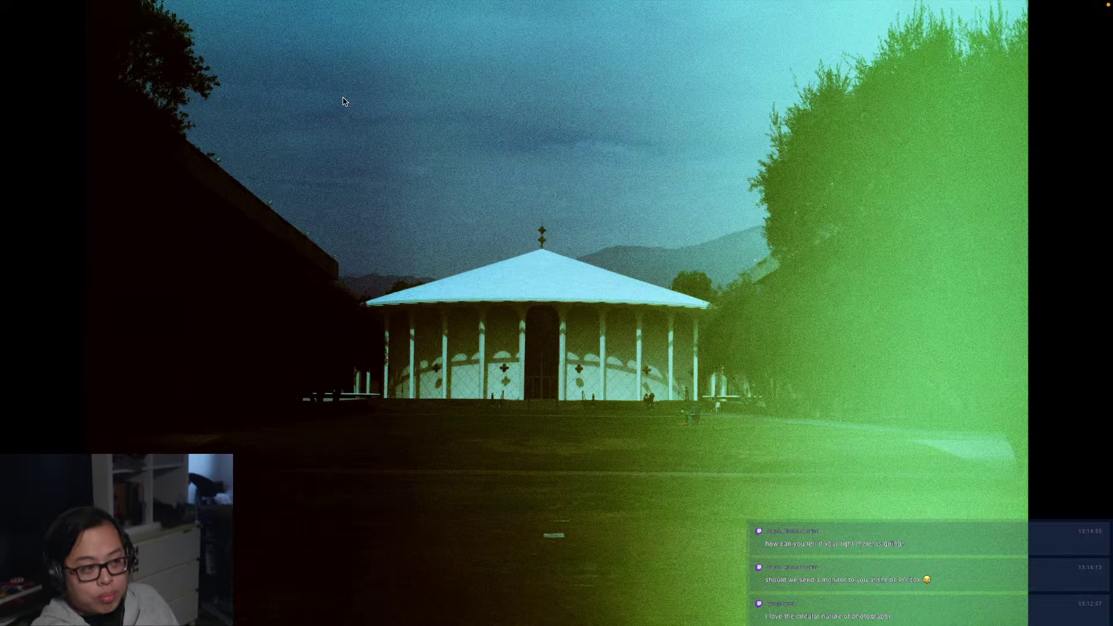
Rotate the next photo, the arcade hallway, upright and examine its columns and sunlit tile floor up close
key("Right")
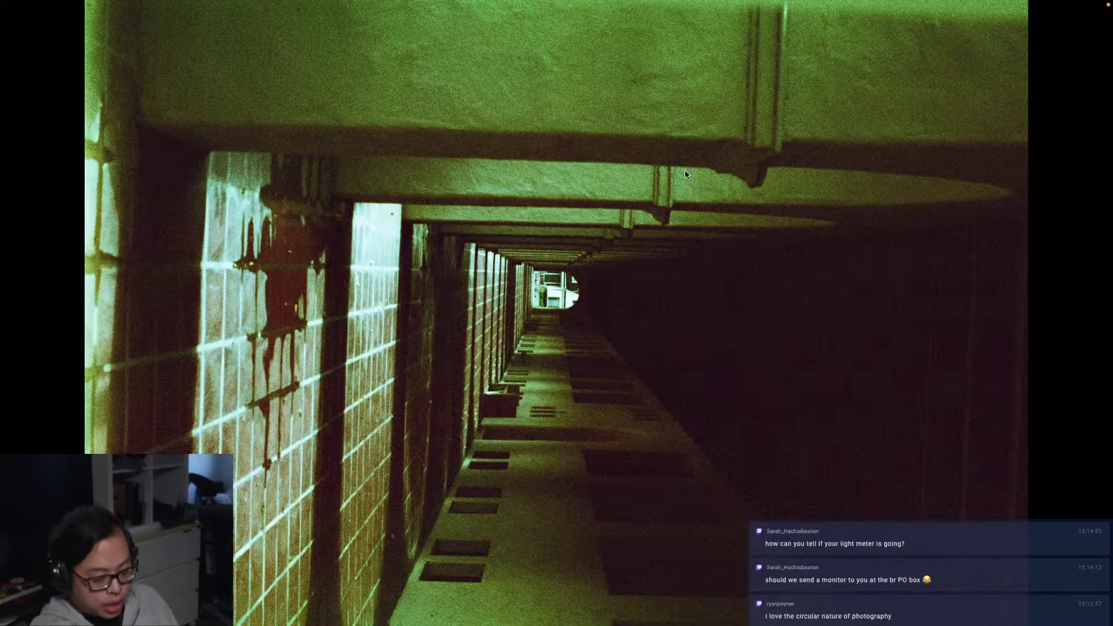
key("ctrl+bracketleft")
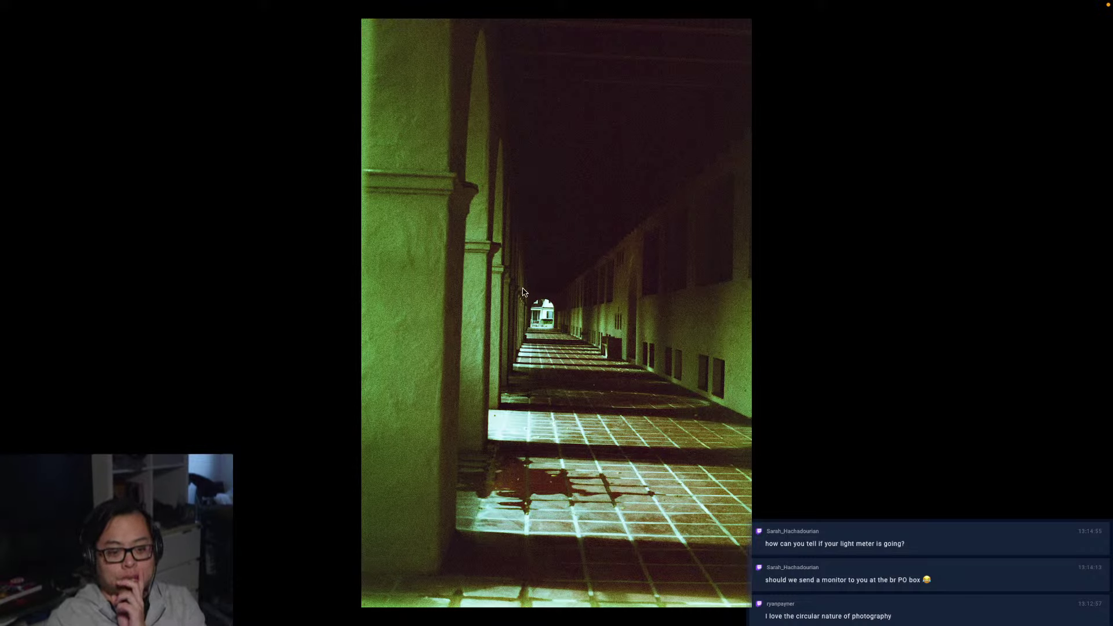
left_click_drag(470, 364, 504, 427)
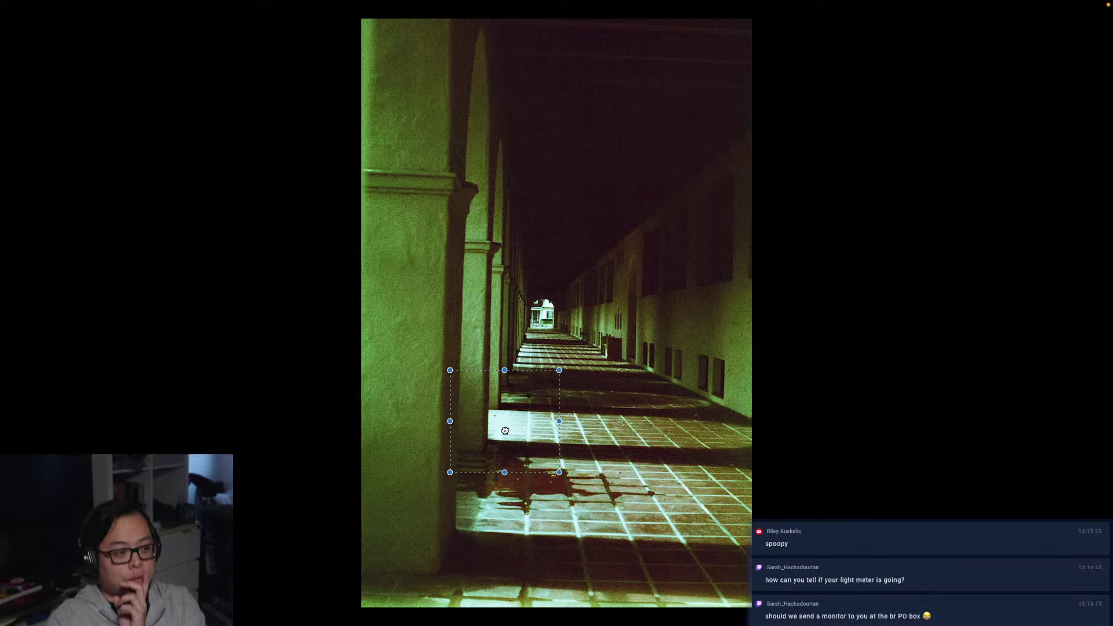
key("super+plus")
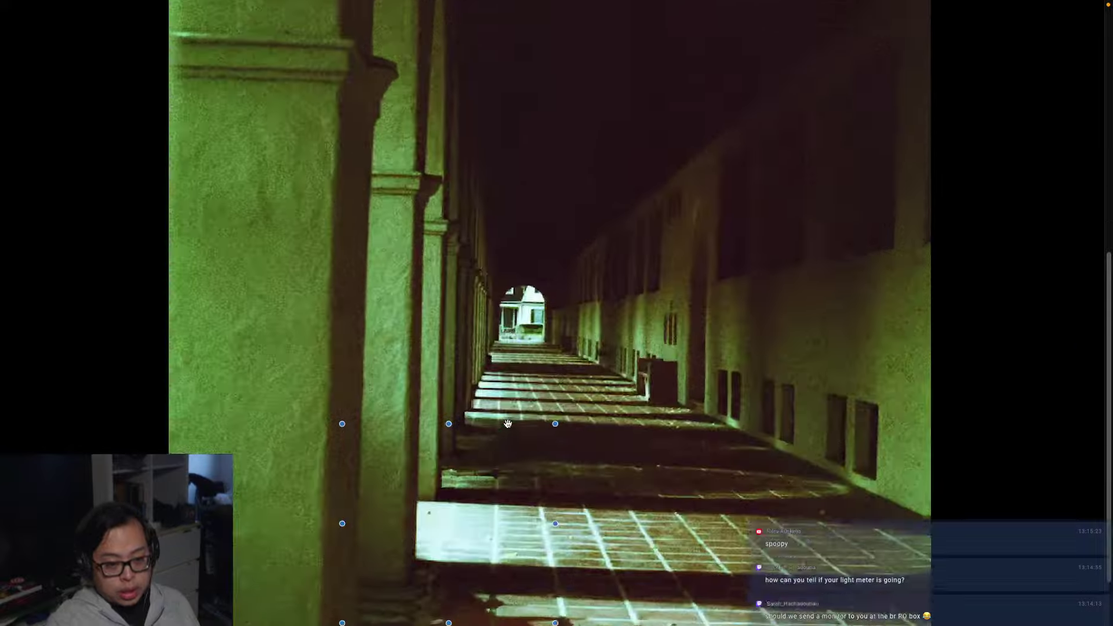
scroll(507, 423, "down", 5)
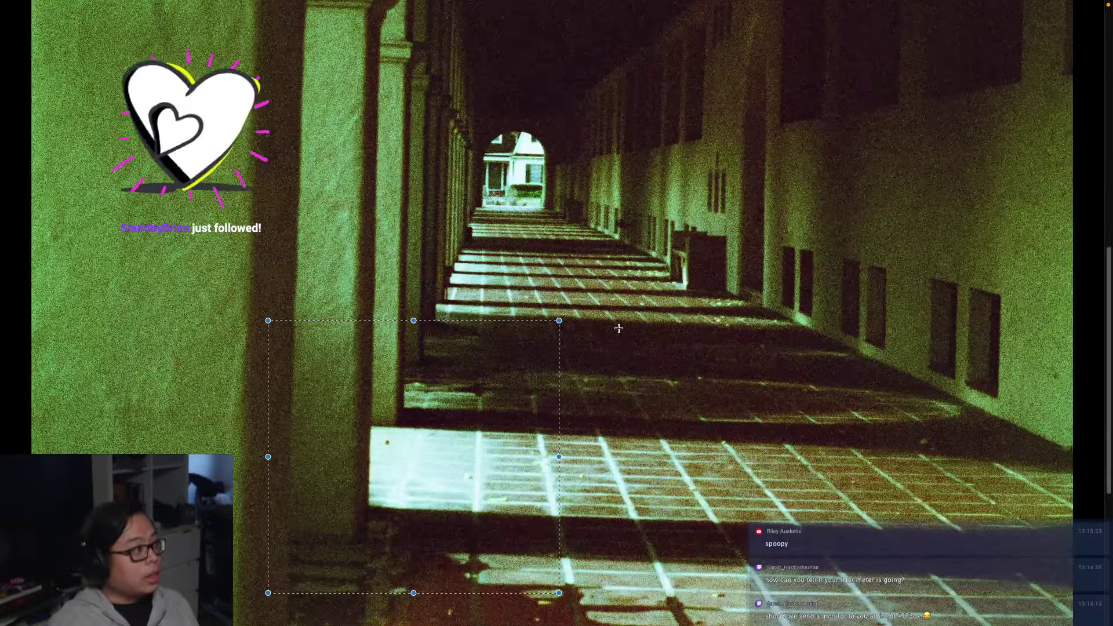
key("super+minus")
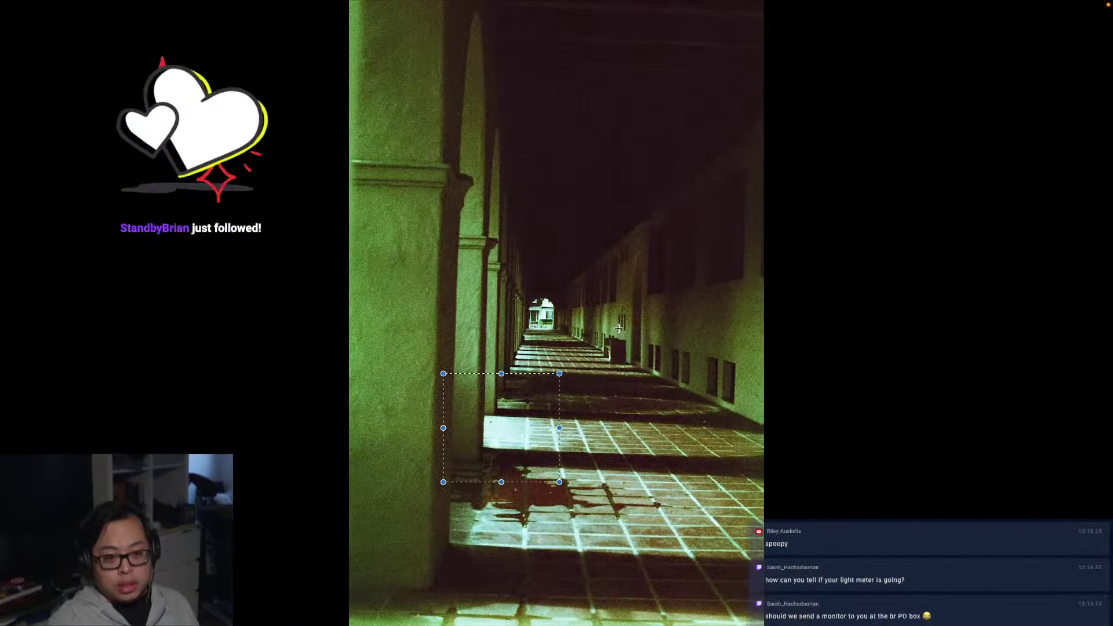
left_click(612, 329)
Compare the arcade hallway photo with the stained wall and sideways double-door photos by switching back and forth
key("Right")
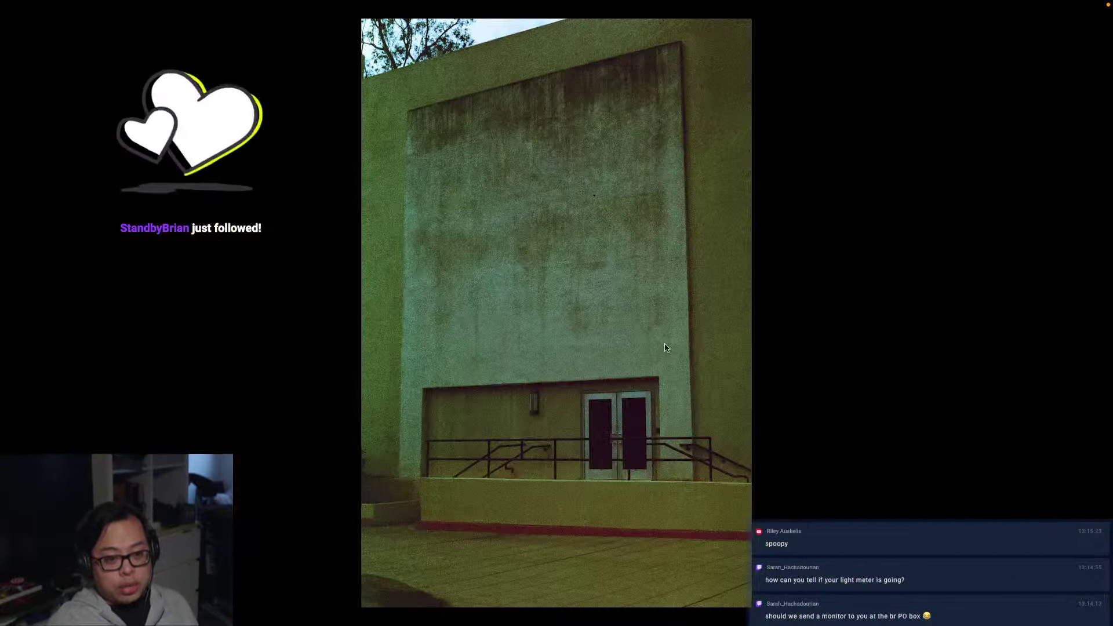
key("Left")
key("Right")
key("Left")
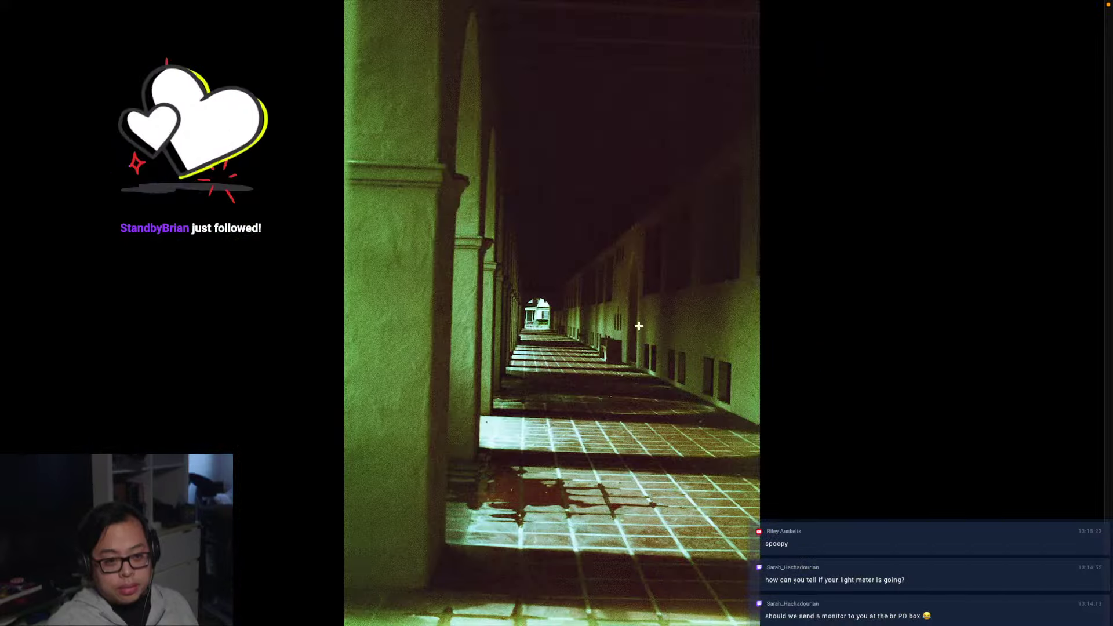
key("Right")
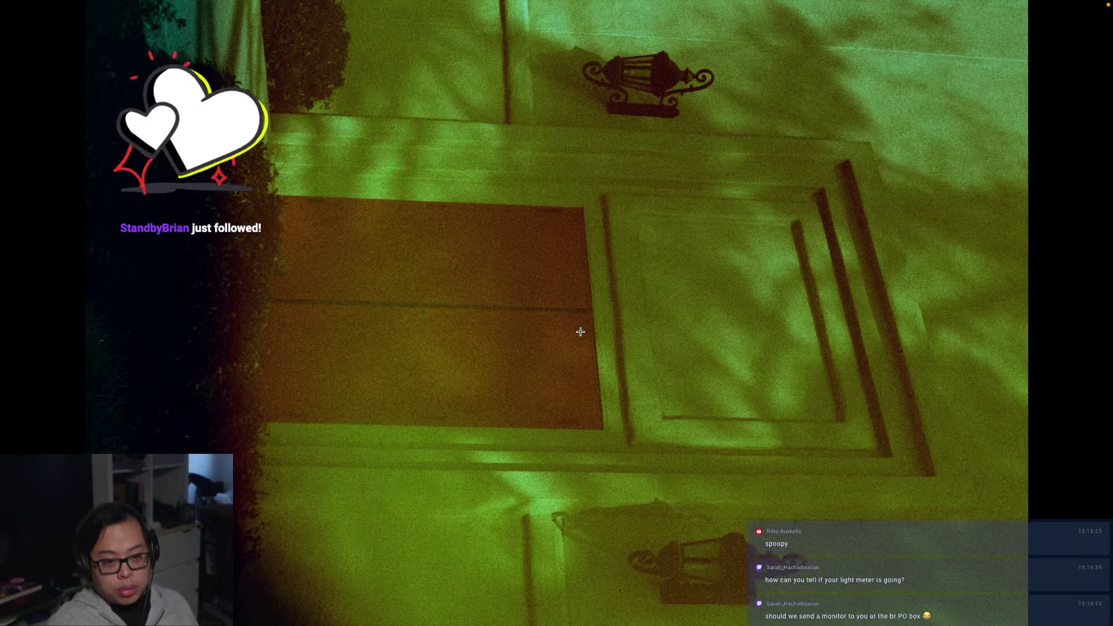
key("Left")
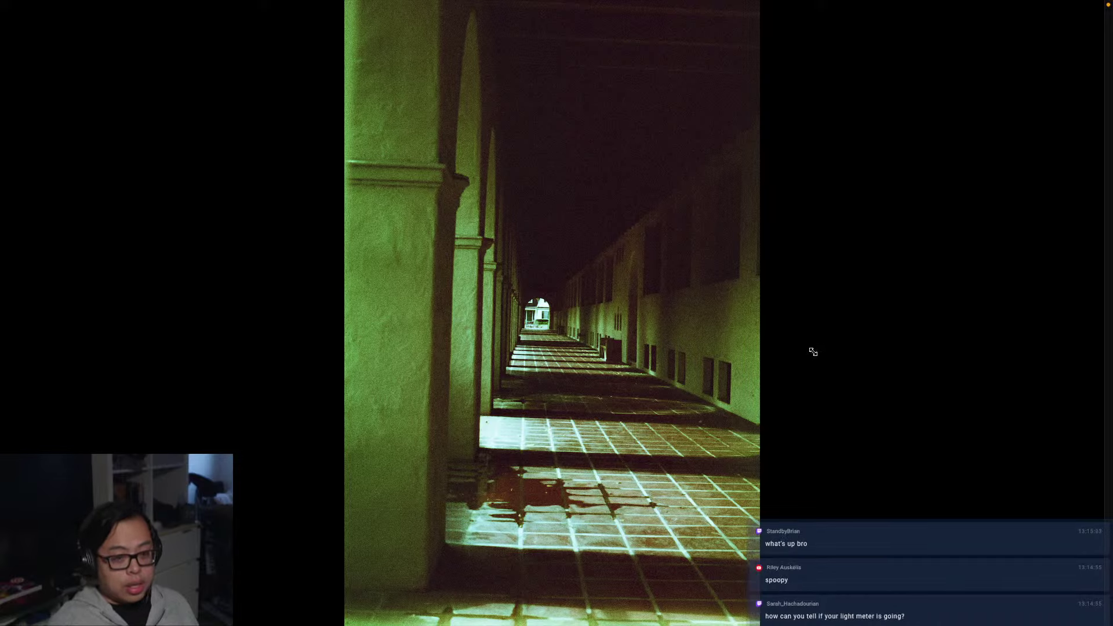
Advance to the sideways photo of the orange double doors with wall lanterns and rotate it upright
key("Right")
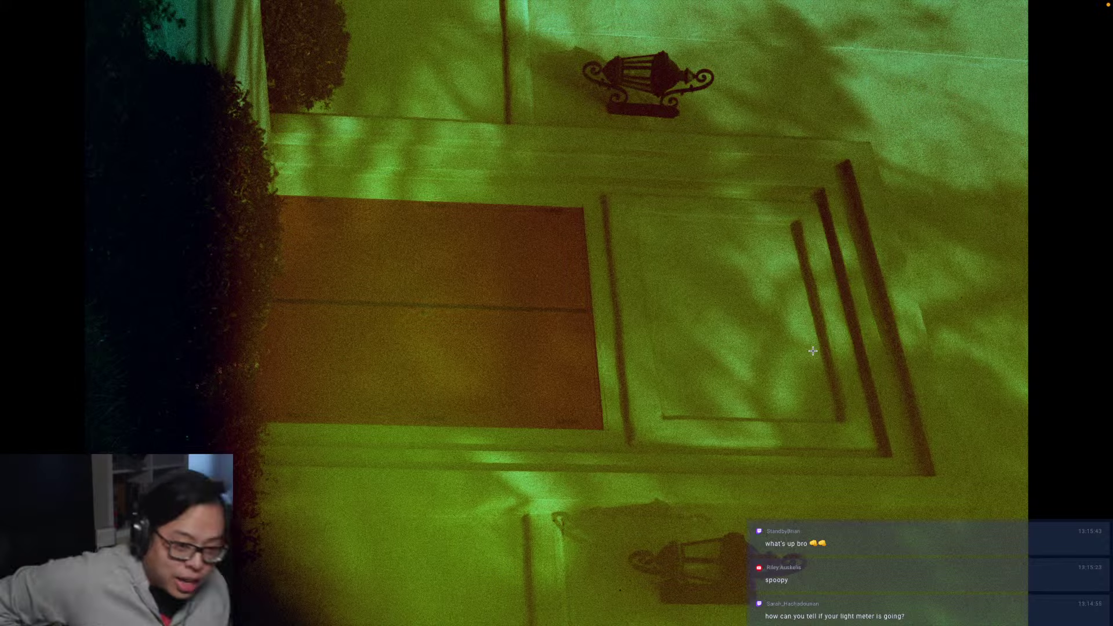
key("super+minus")
key("super+minus")
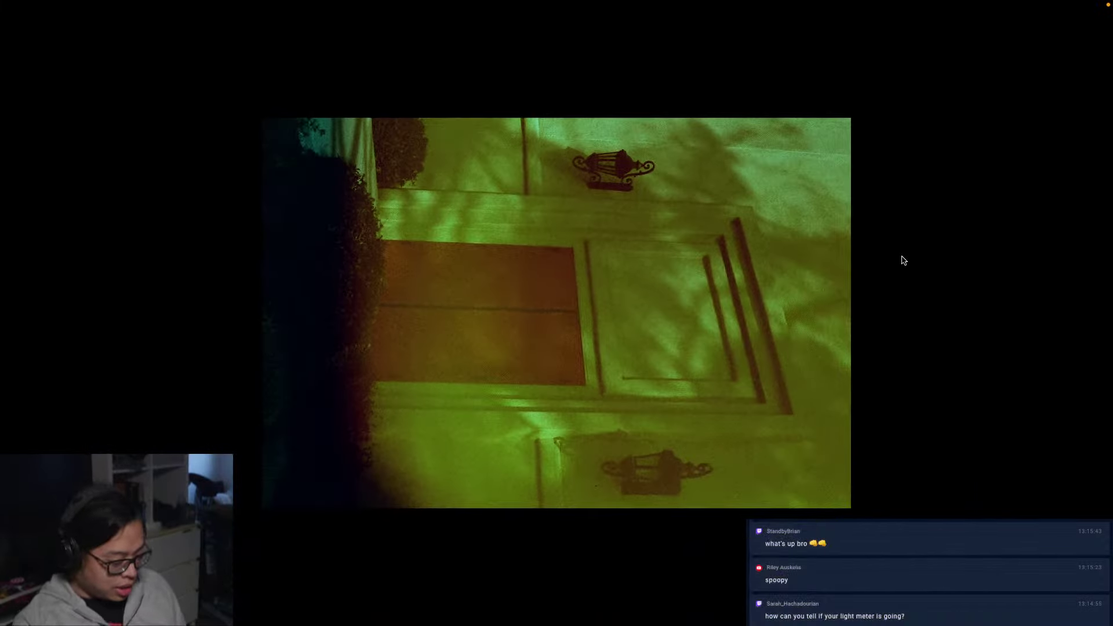
key("super+l")
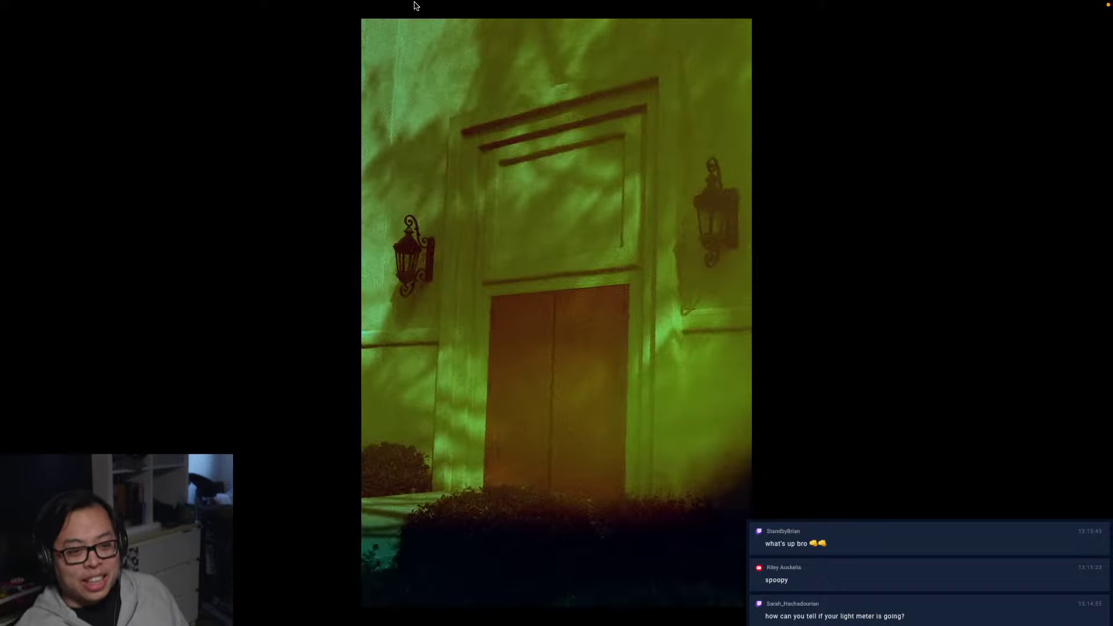
Frame the whole double-door photo and the side with the shaded lantern using temporary selections, clearing each one
left_click_drag(343, 4, 788, 608)
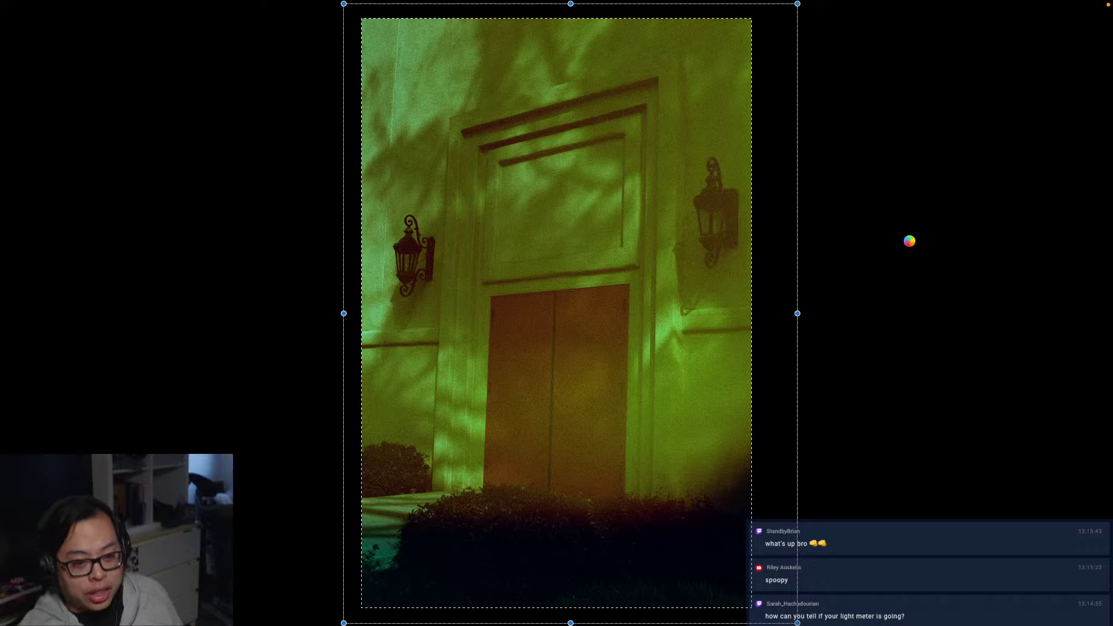
left_click(888, 244)
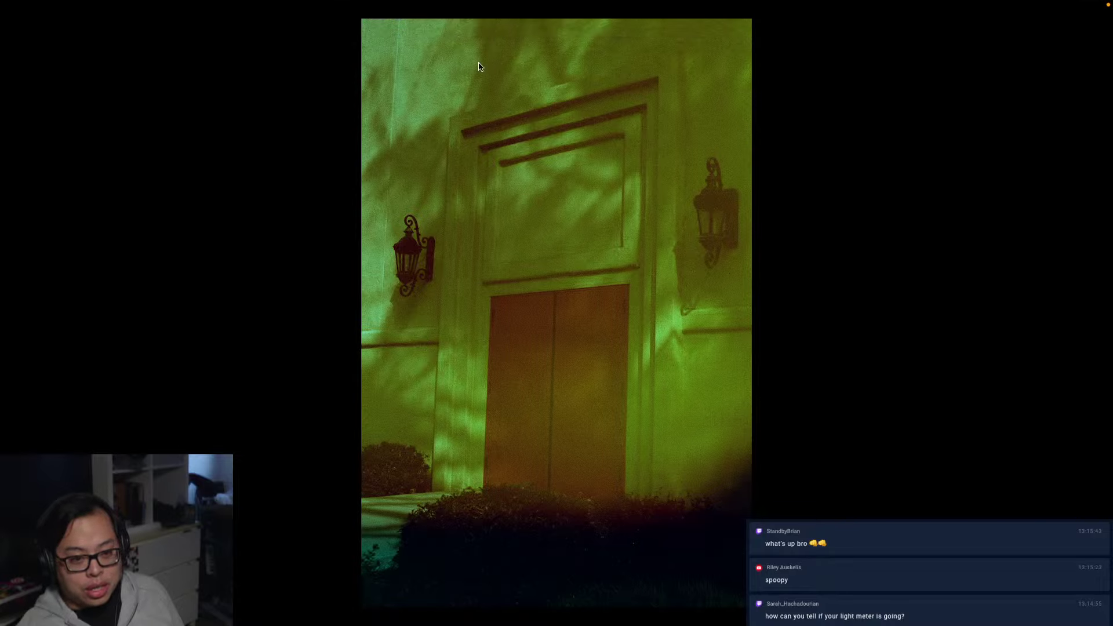
left_click_drag(544, 60, 843, 522)
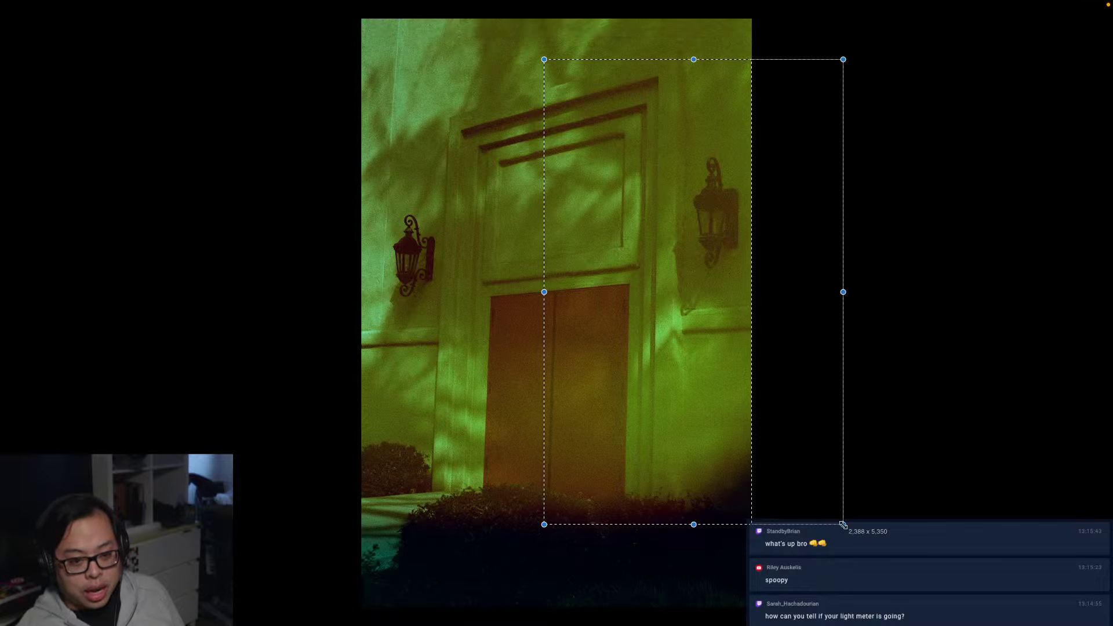
left_click(956, 474)
left_click_drag(343, 11, 791, 620)
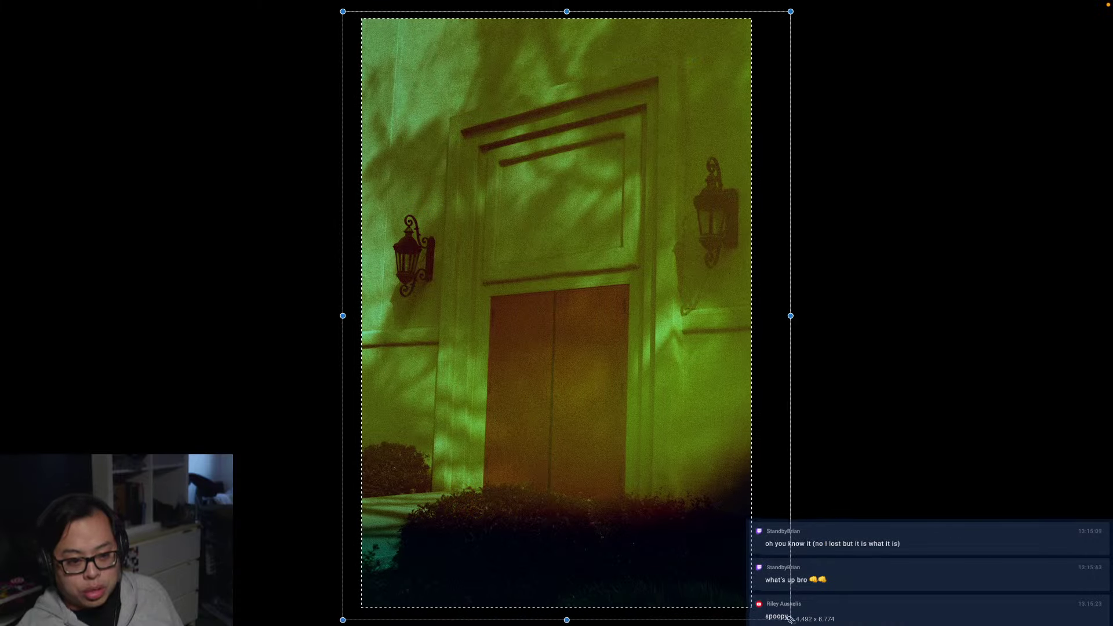
left_click(915, 507)
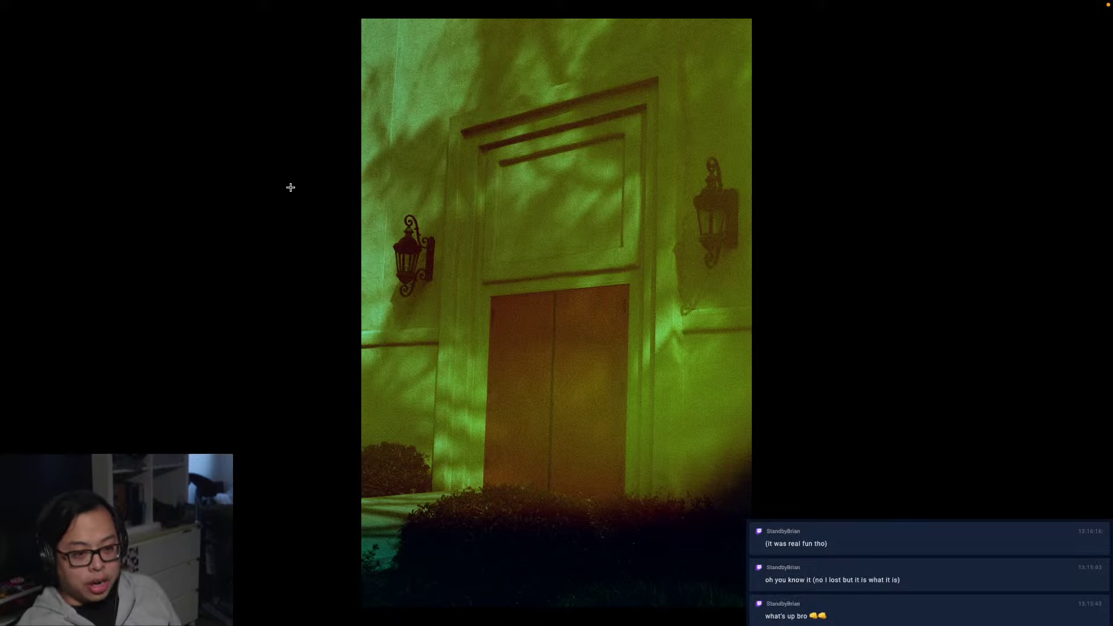
Advance to the photo of the building with red doors and trees, and test tighter crop framings with temporary selections
mouse_move(473, 2)
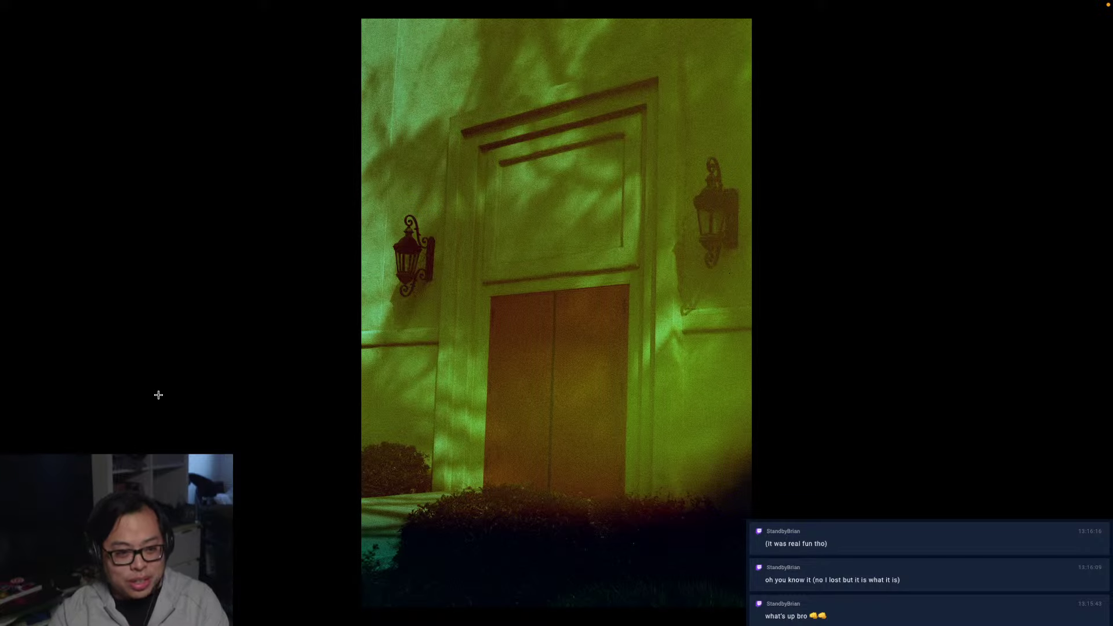
key("Right")
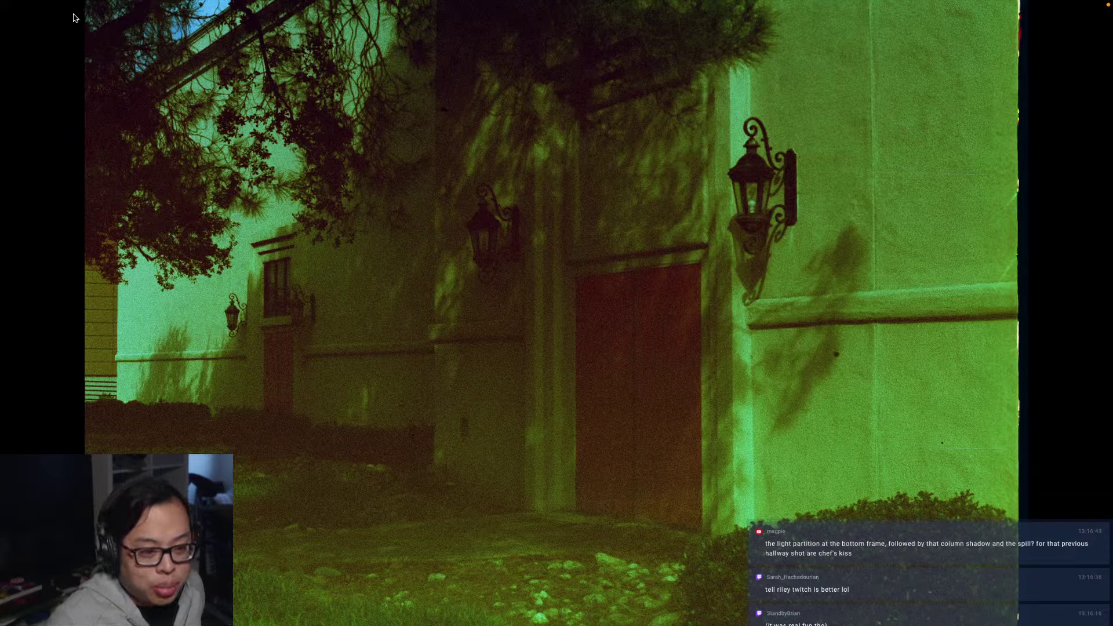
left_click_drag(70, 15, 1010, 575)
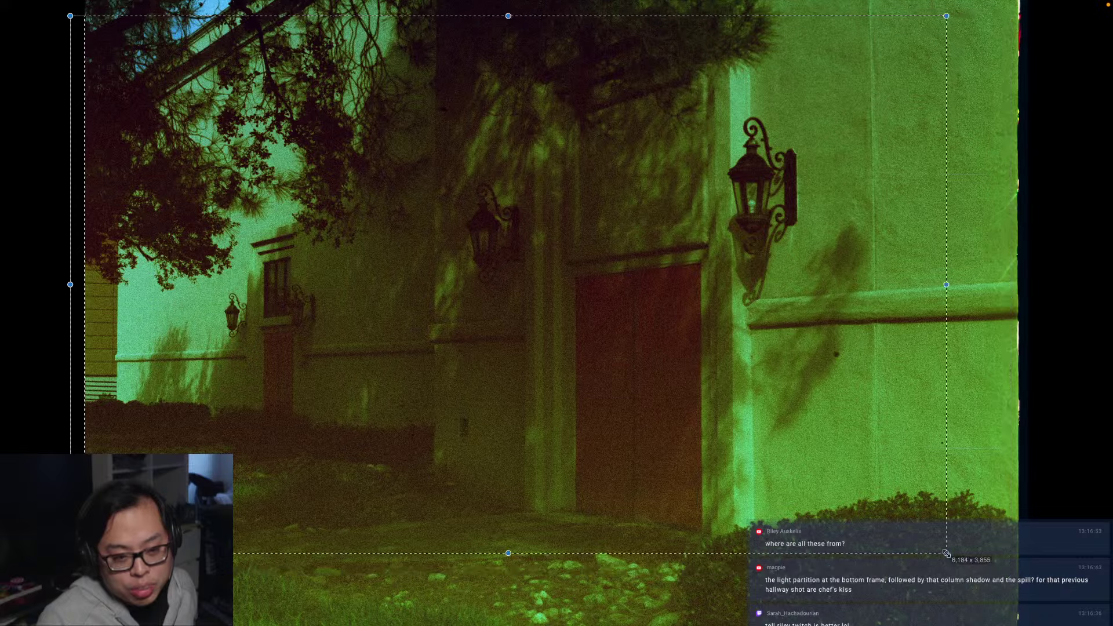
left_click_drag(1009, 574, 884, 561)
left_click_drag(71, 15, 172, 103)
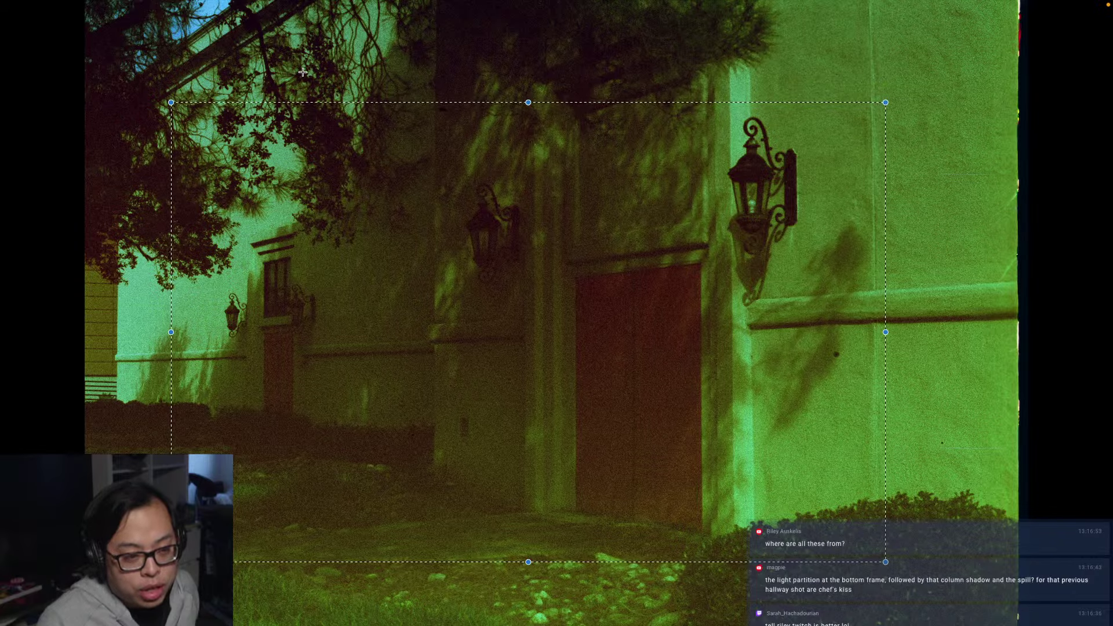
key("Escape")
left_click_drag(185, 103, 167, 50)
left_click(921, 583)
left_click(138, 65)
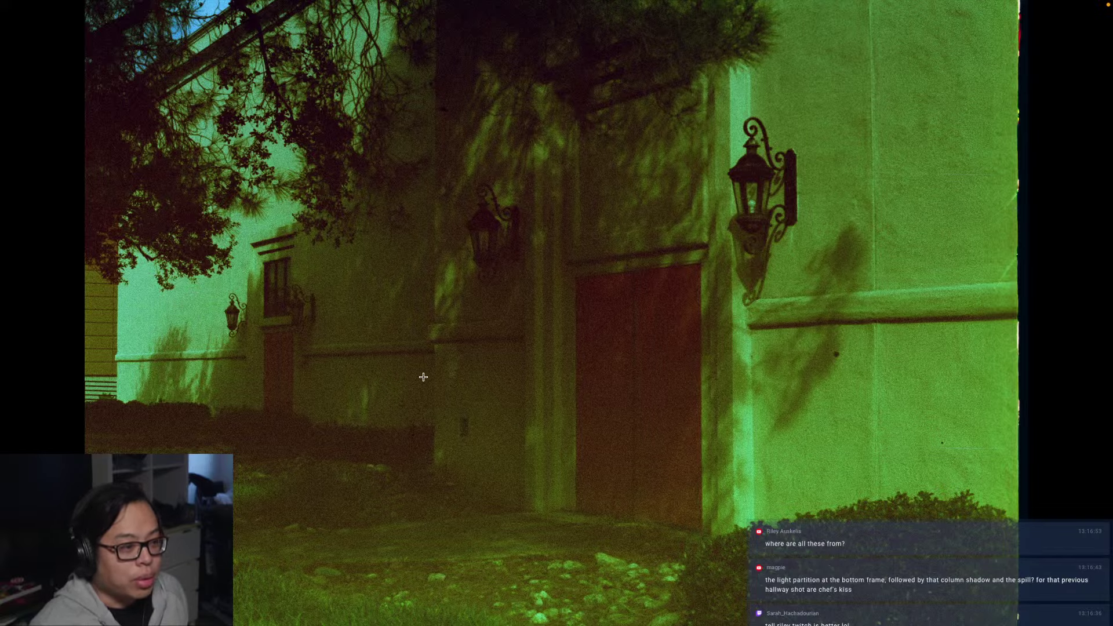
Return to the arcade hallway photo and compare it with the stained wall photo
key("Left")
key("Left")
key("Left")
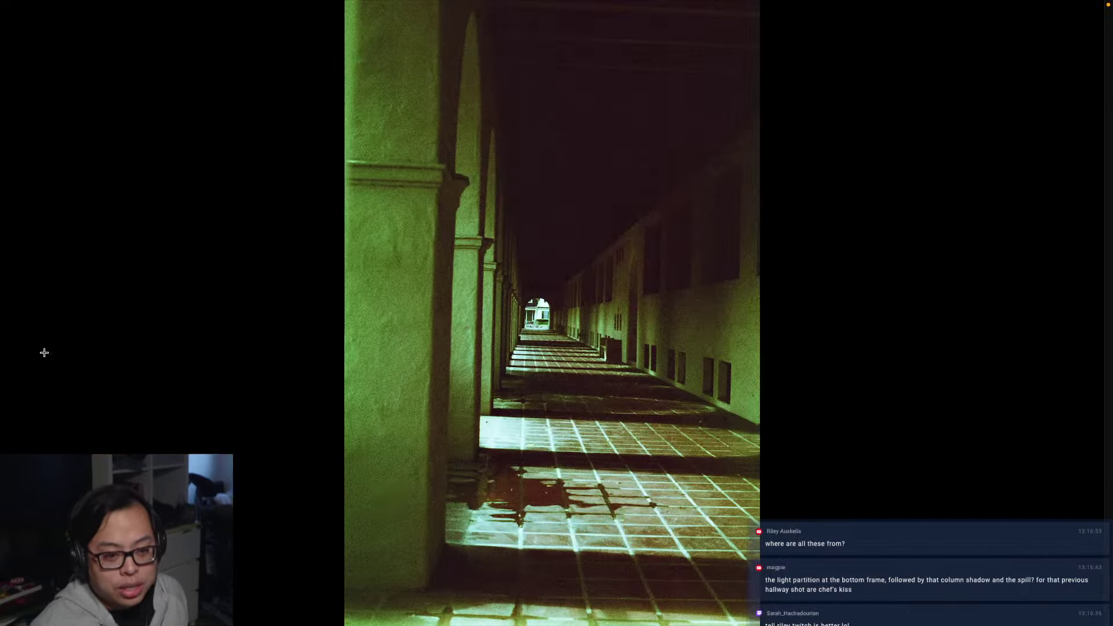
key("Right")
key("Right")
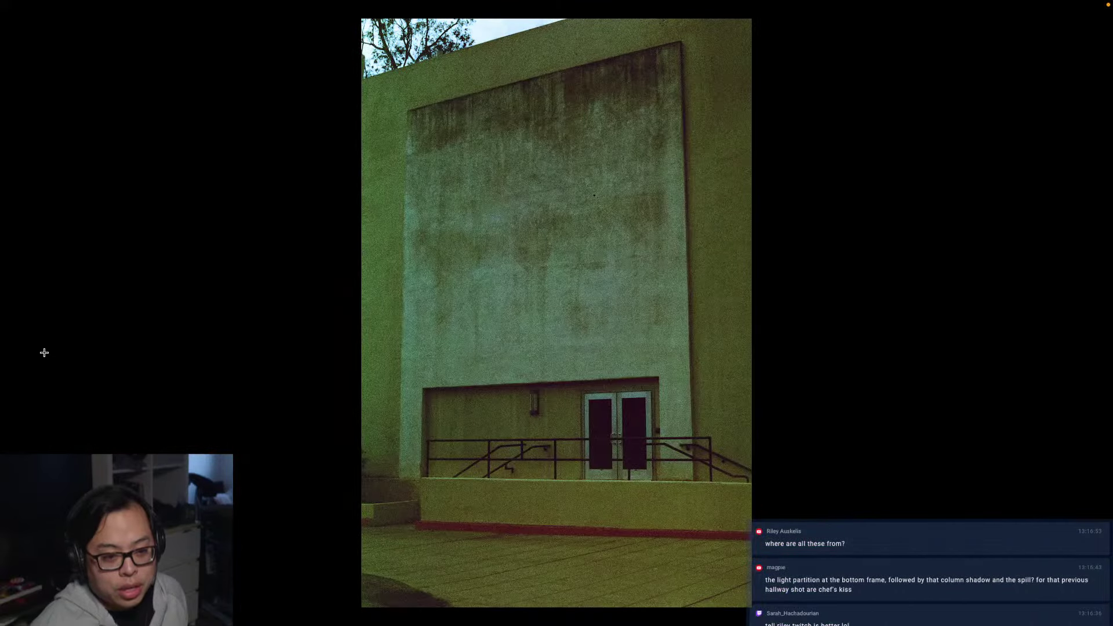
key("Left")
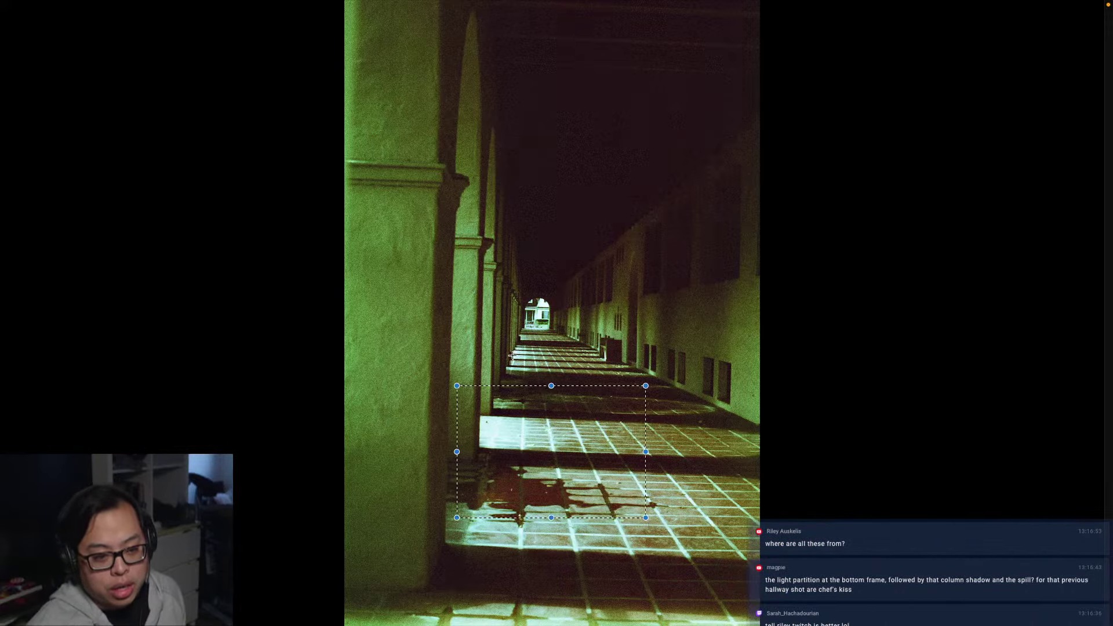
Inspect the arcade hallway's far archway, striped floor shadows and columns at high magnification, and return to a wider view
left_click(502, 343)
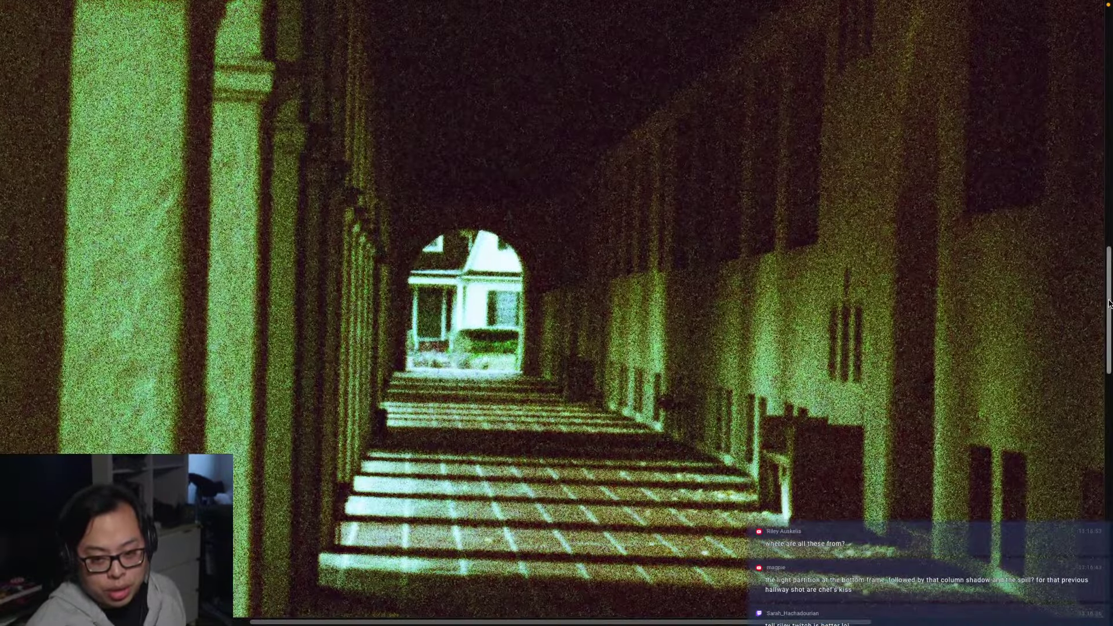
scroll(700, 588, "down", 5)
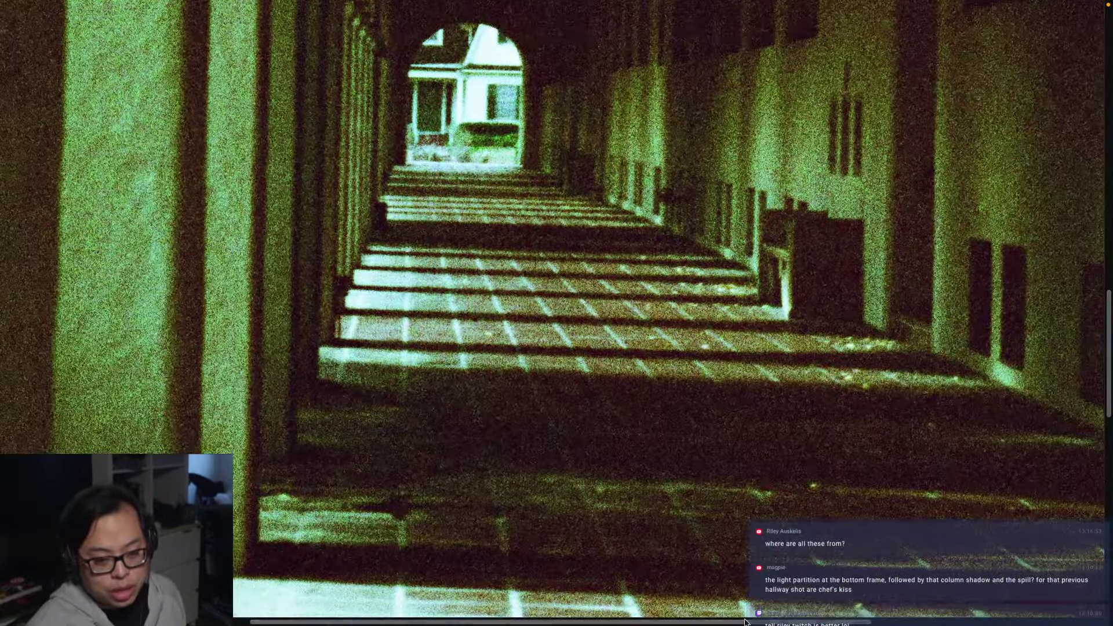
scroll(475, 168, "left", 5)
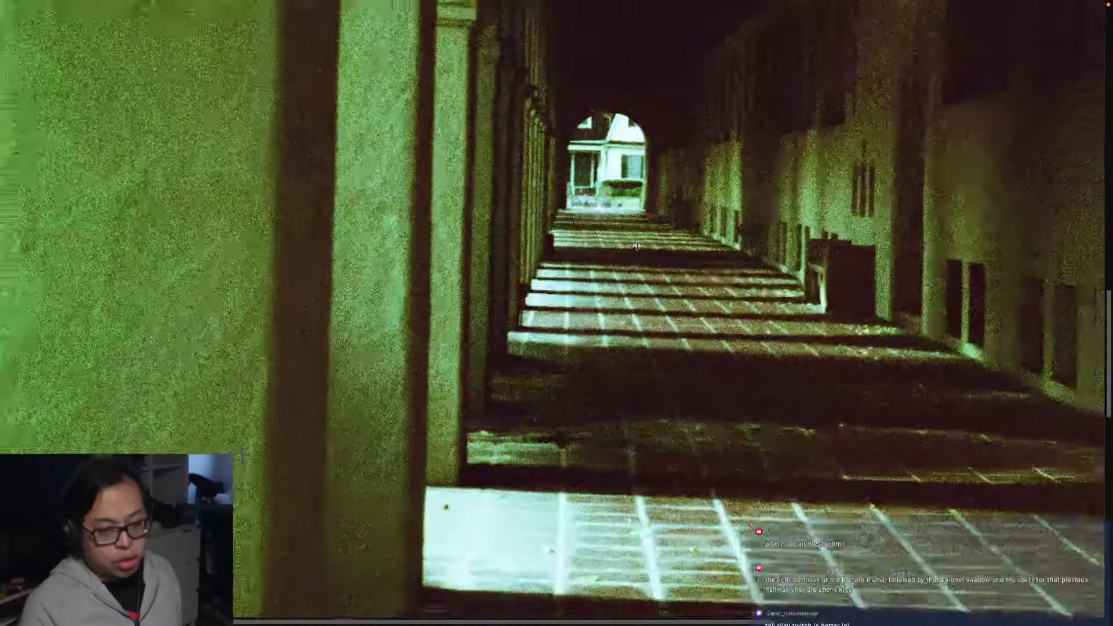
key("Right")
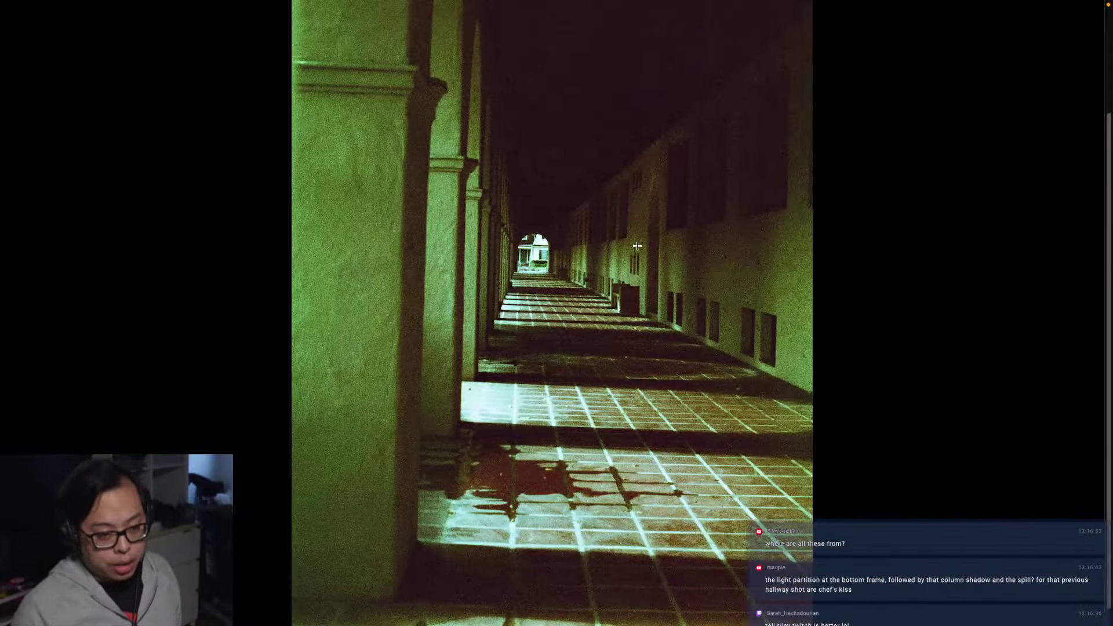
Move on from the arcade hallway photo and compare the shadowed archway photo with its neighbouring shots
key("Right")
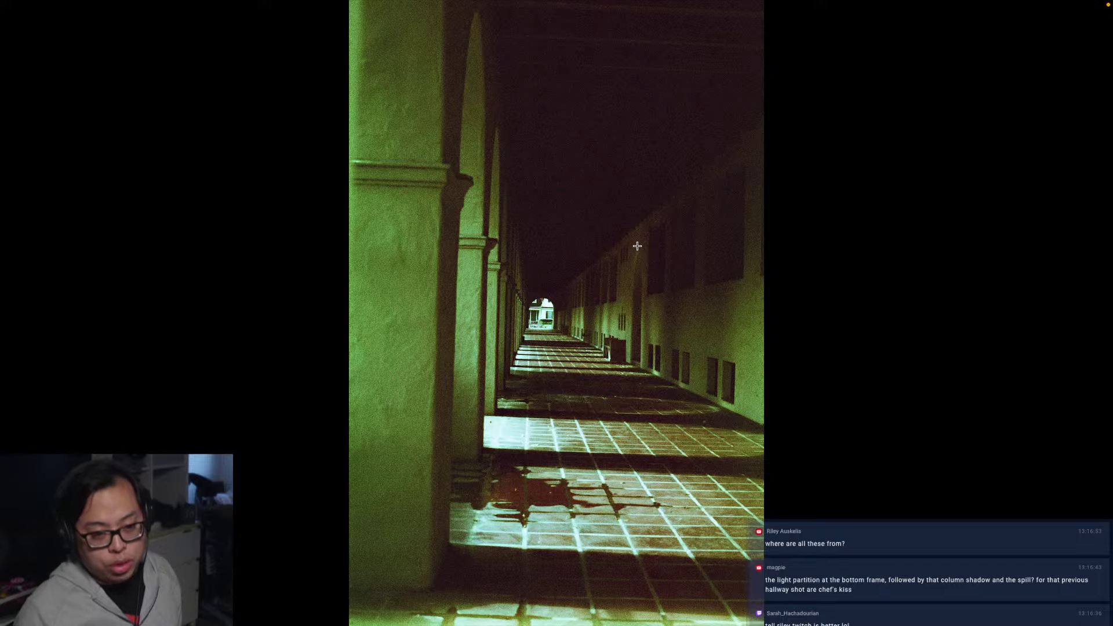
key("Right")
key("Right")
key("Right")
key("Right")
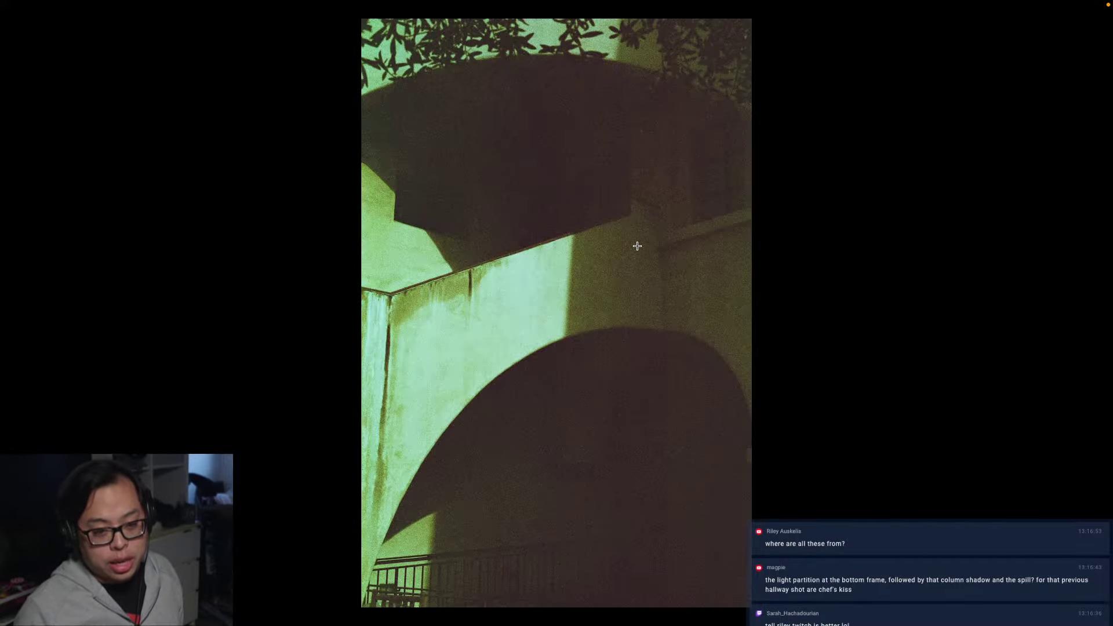
key("Right")
key("Right")
key("Left")
key("Left")
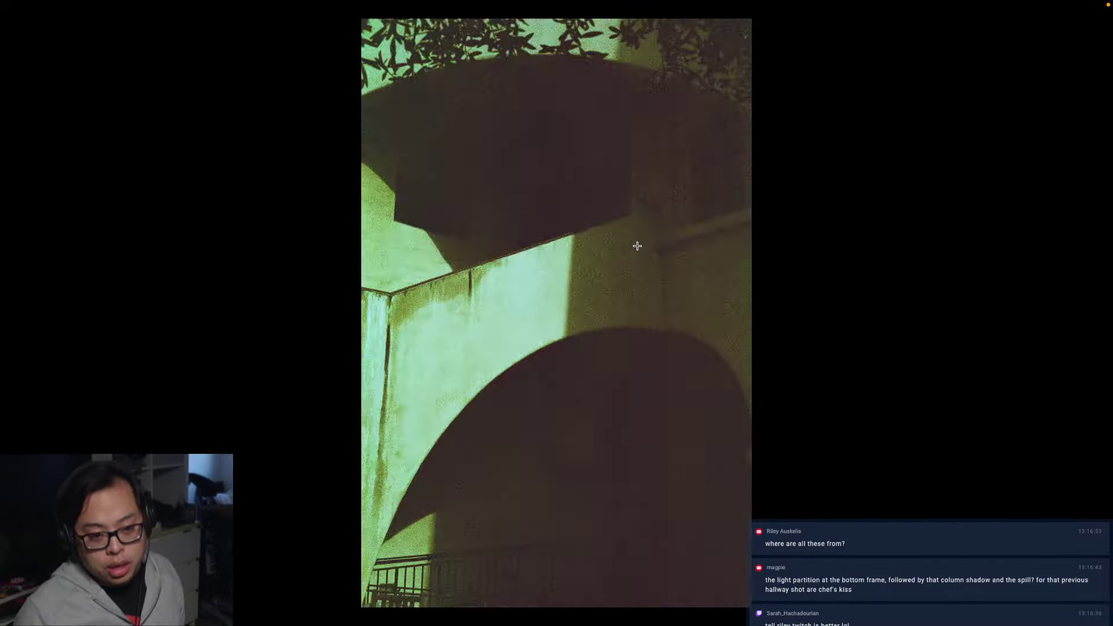
Revisit the green-lit double-door photo, compare it with the shots around it, and continue to the stained wall photo
key("Left")
key("Left")
key("Left")
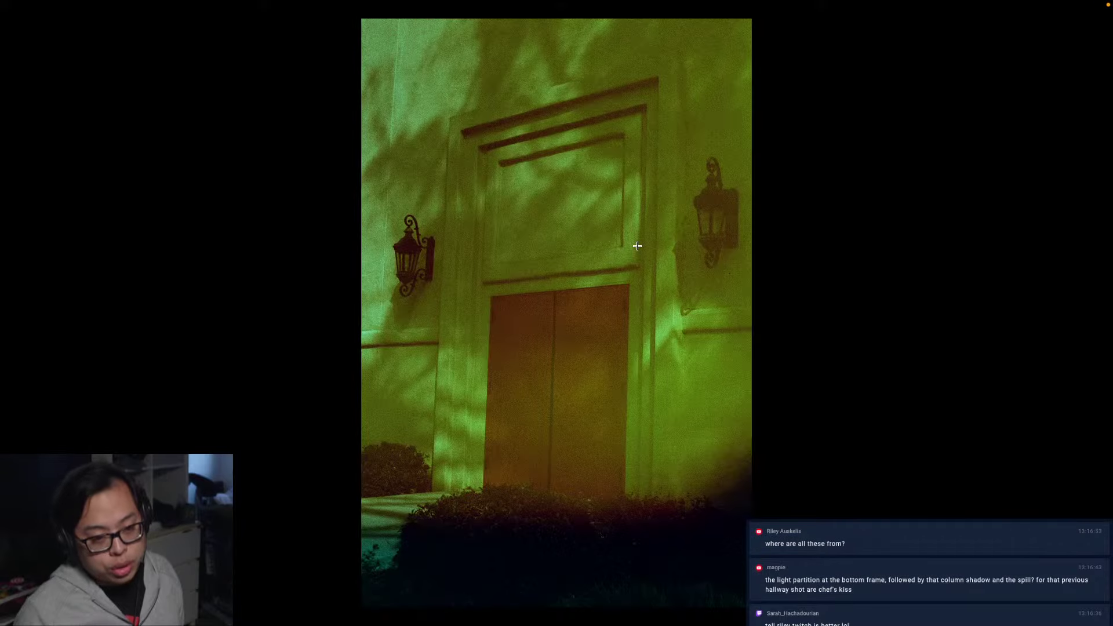
key("Left")
key("Right")
key("Right")
key("Right")
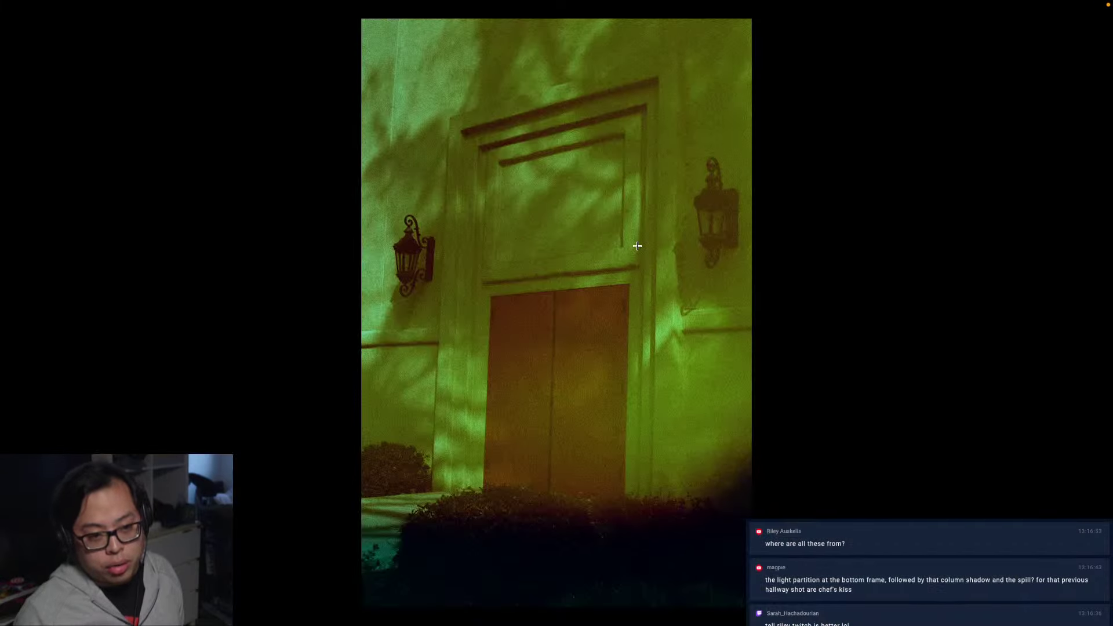
key("Right")
key("Right")
key("Right")
key("Right")
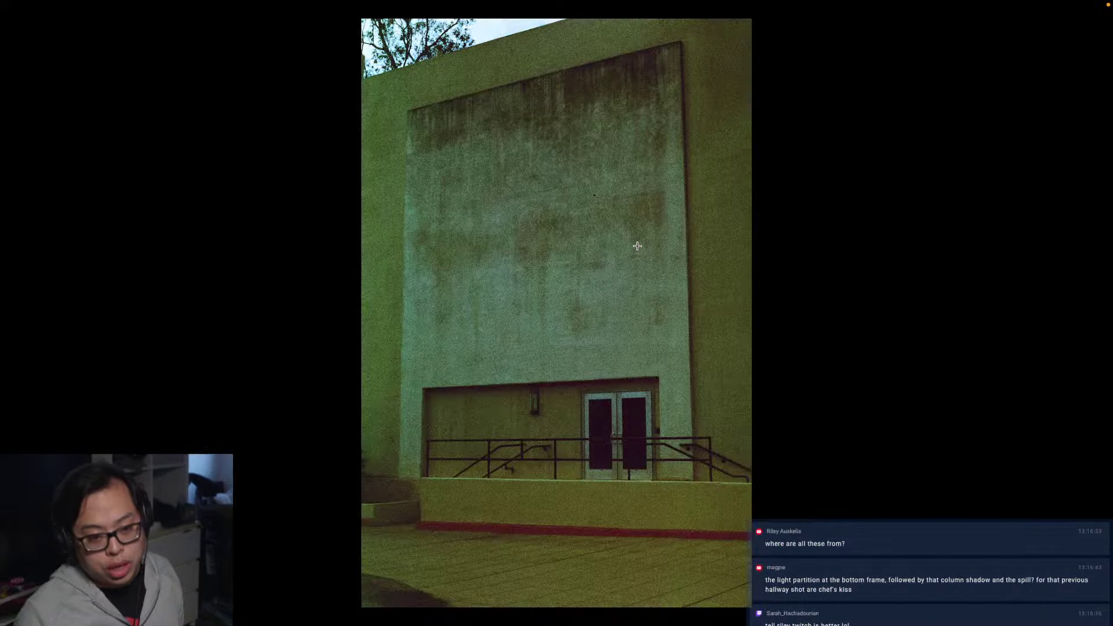
Compare the shadowed archway photo with the curved slatted building against the blue sky
key("Left")
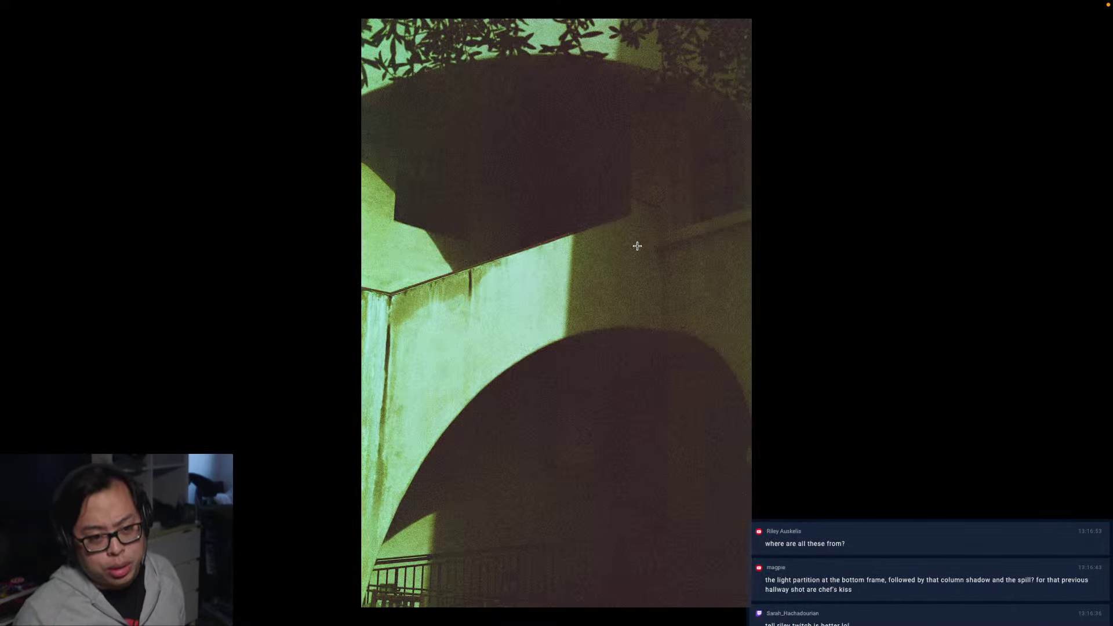
key("Right")
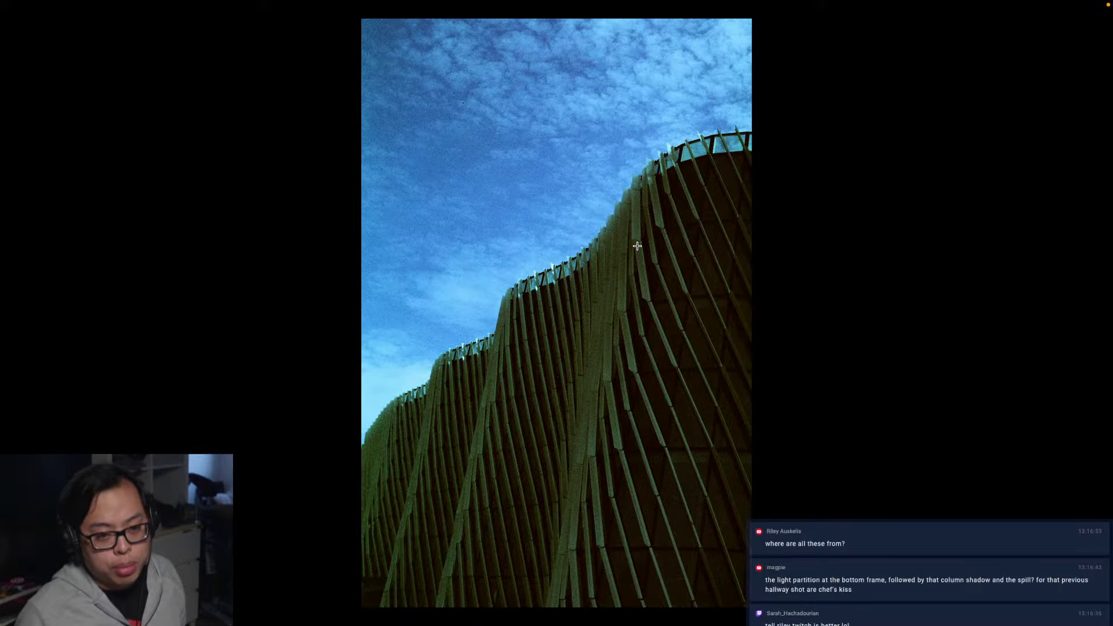
key("Left")
key("Left")
key("Right")
key("Right")
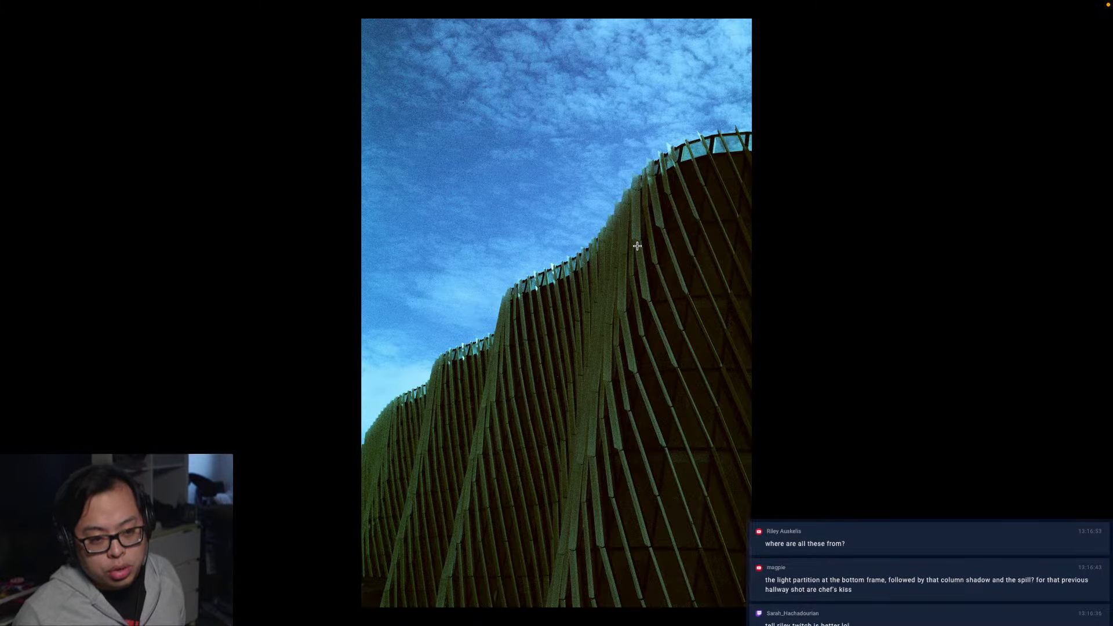
Compare the round white-roofed building photo with the arcade hallway, and go back to the banister interior
key("Left")
key("Left")
key("Left")
key("Left")
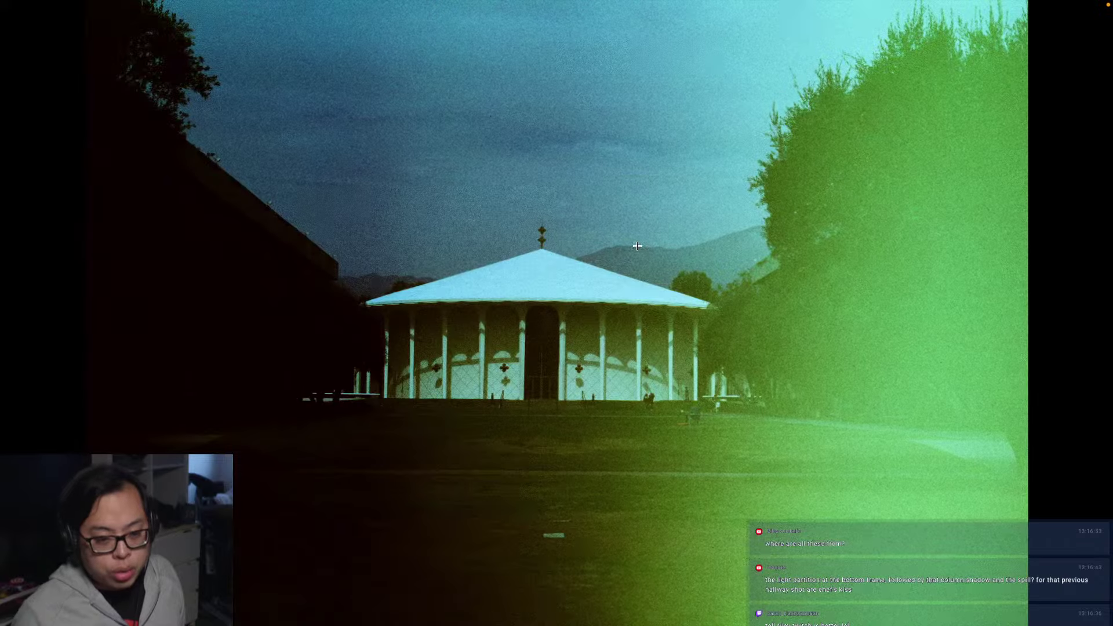
key("Left")
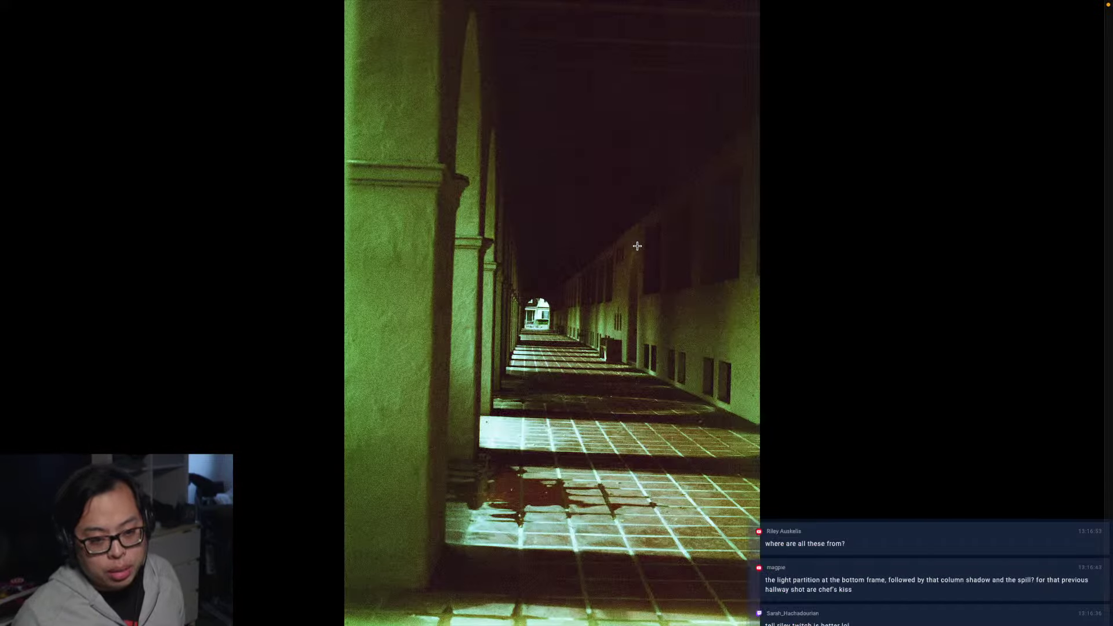
key("Right")
key("Right")
key("Left")
key("Left")
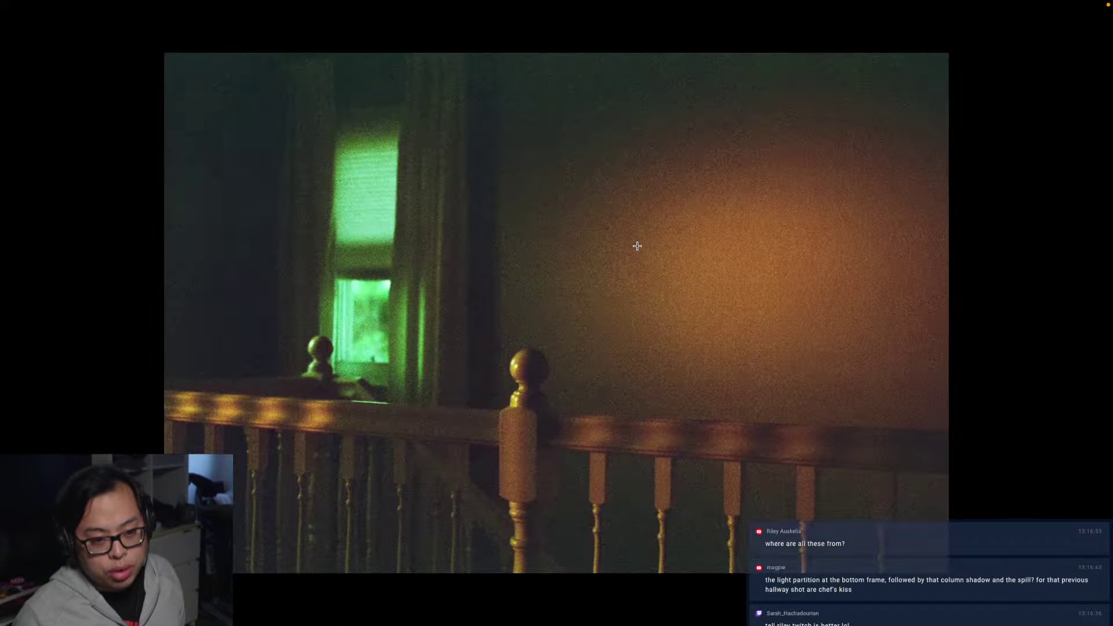
Compare the banister interior with the hazy sun and the sunset rooftop photos
key("Right")
key("Right")
key("Right")
key("Right")
key("Left")
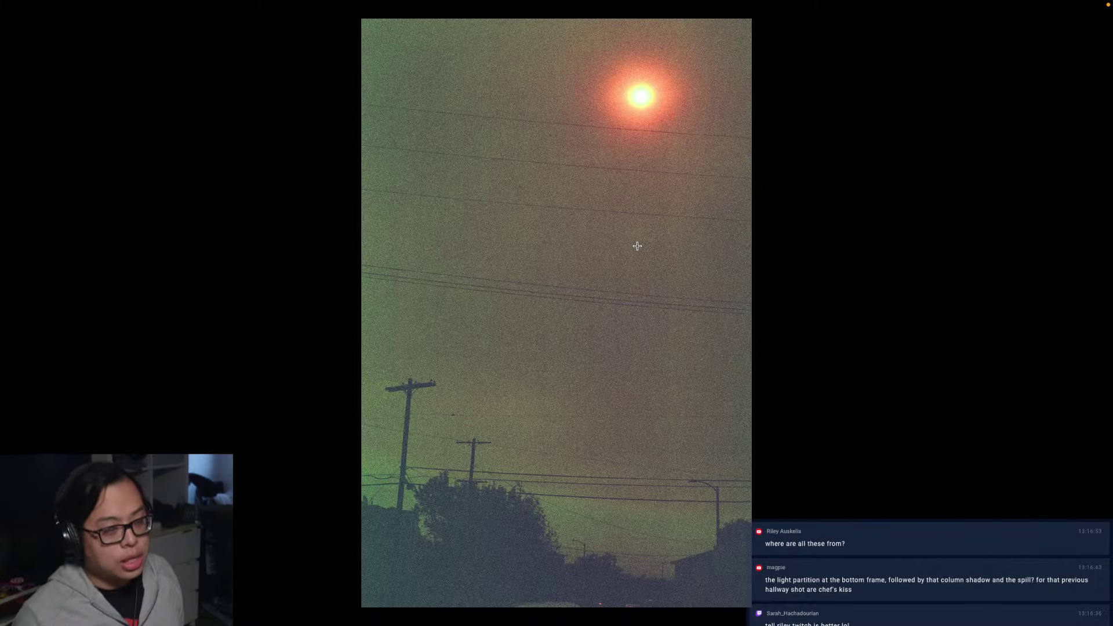
key("Left")
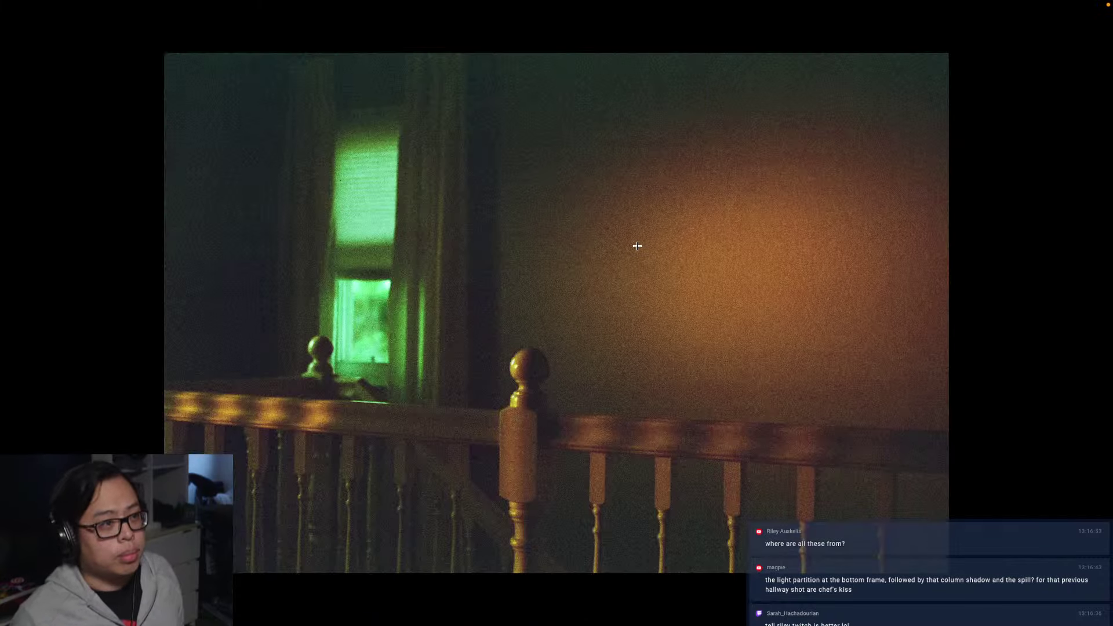
key("Right")
key("Right")
key("Right")
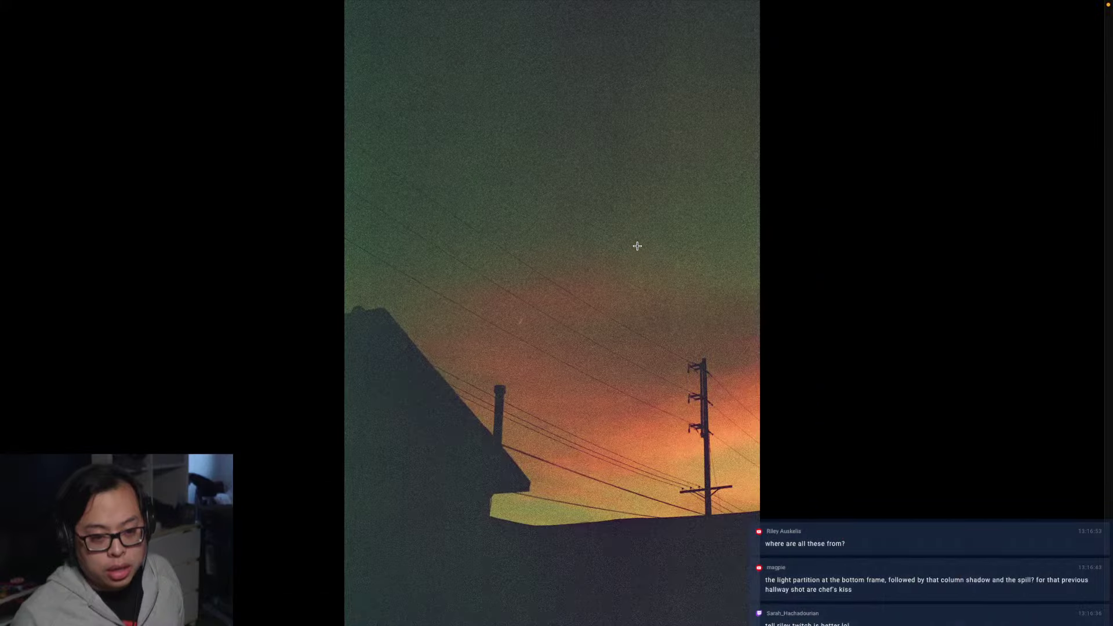
key("Left")
key("Right")
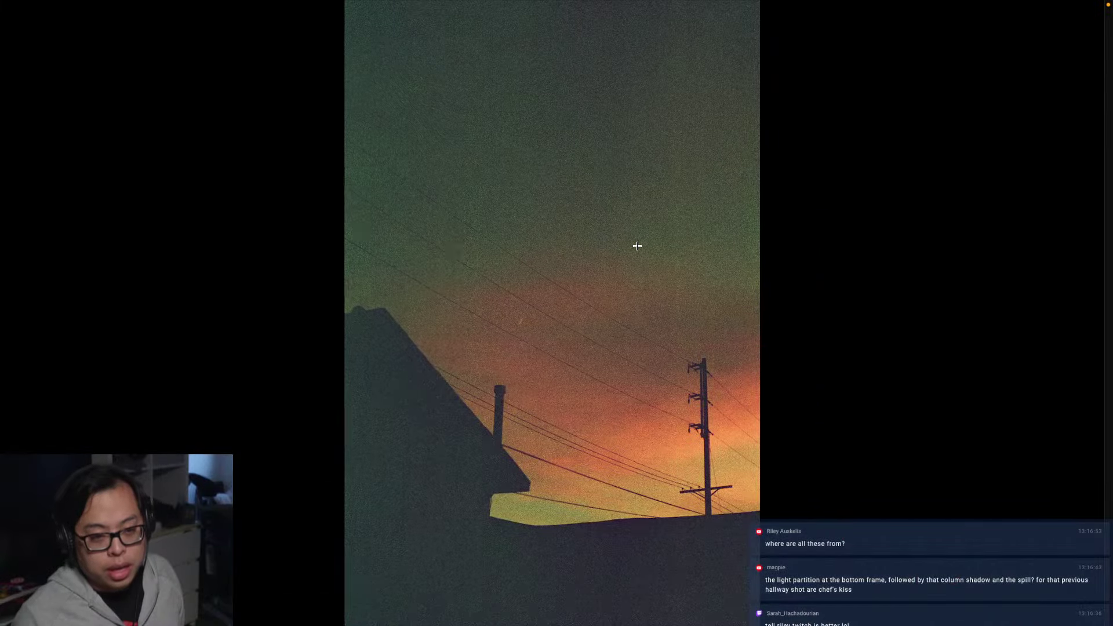
key("Right")
key("Right")
key("Right")
key("Right")
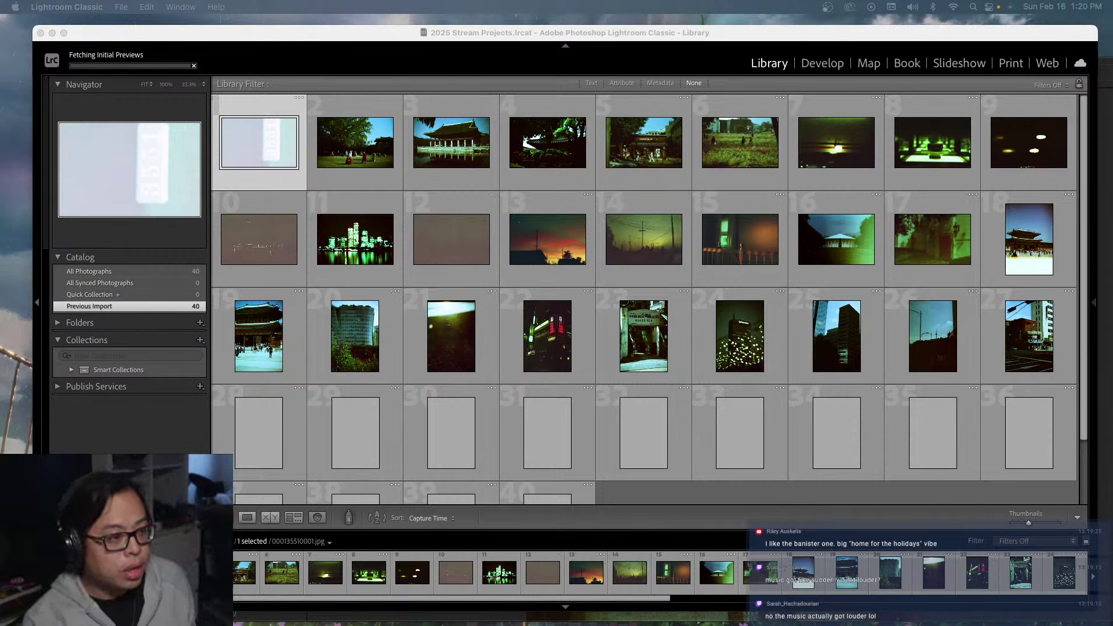
Switch to Lightroom Classic, look over the imported photo grid, and open the banister interior photo, number 15
mouse_move(527, 624)
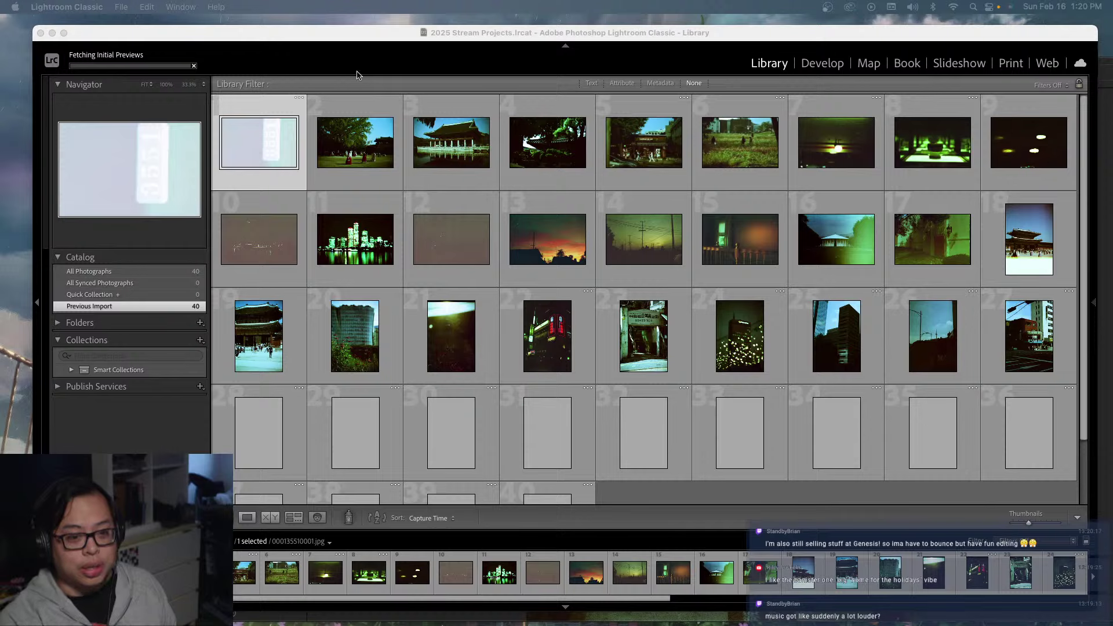
left_click(366, 157)
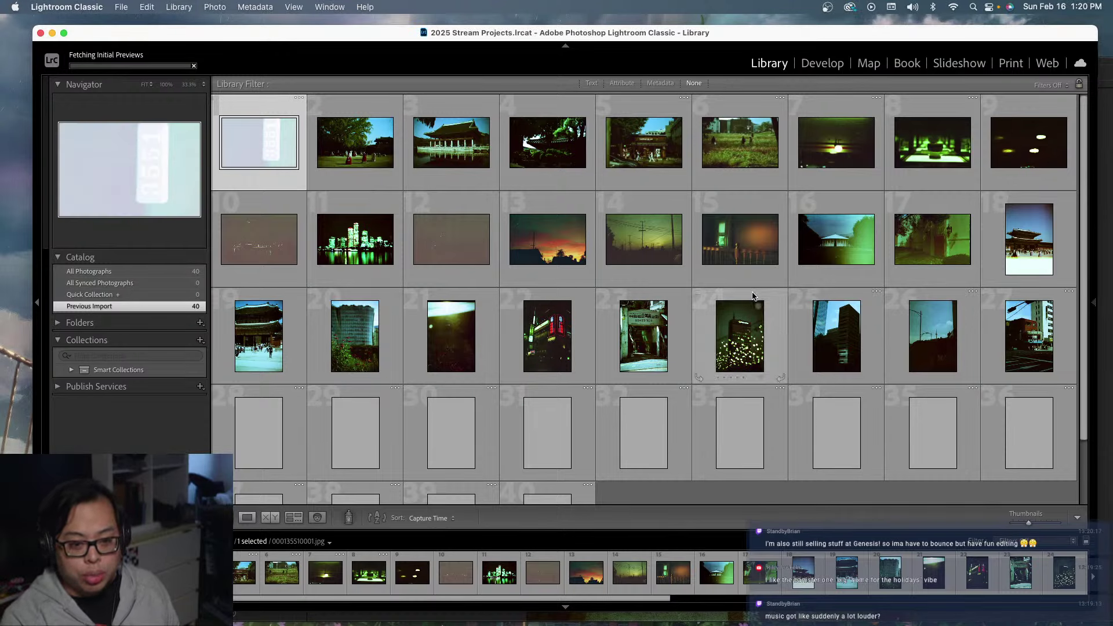
scroll(795, 354, "down", 3)
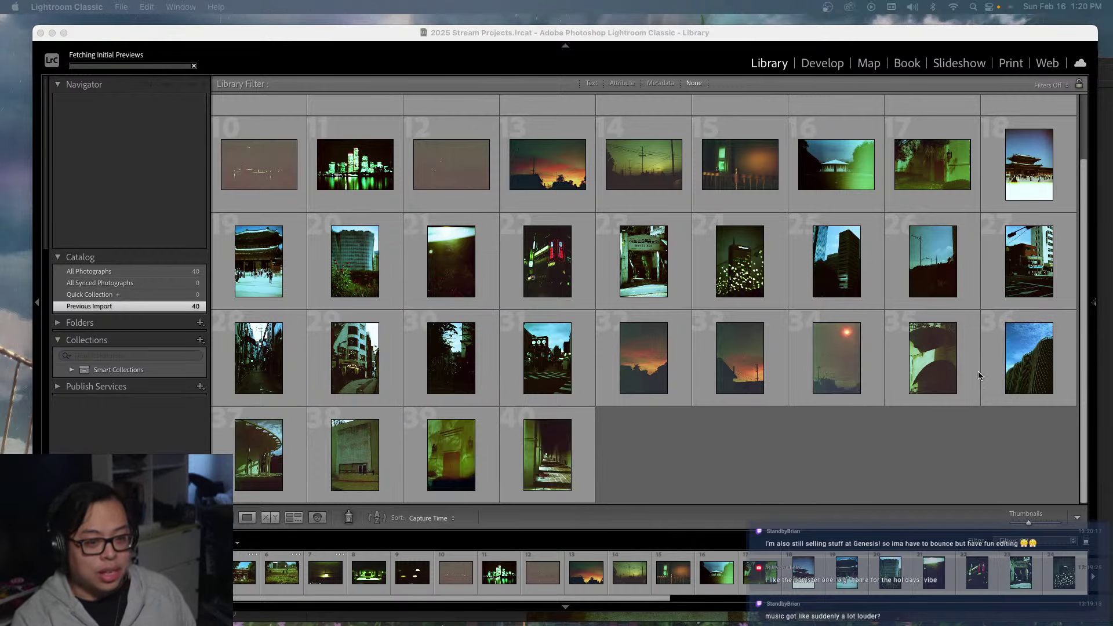
scroll(674, 242, "up", 2)
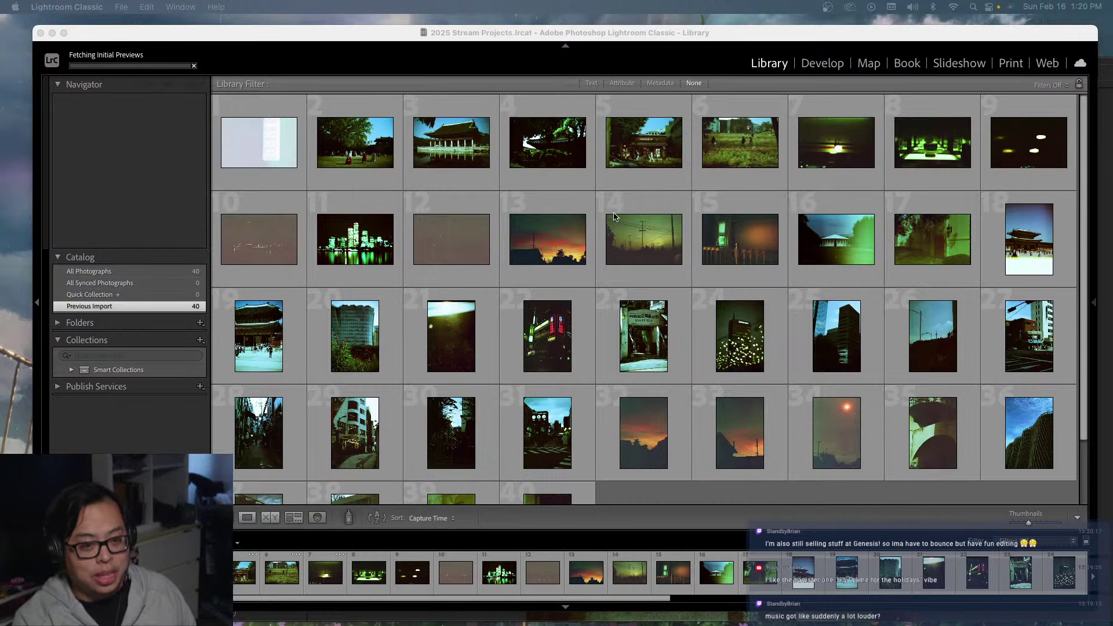
left_click(764, 266)
double_click(764, 266)
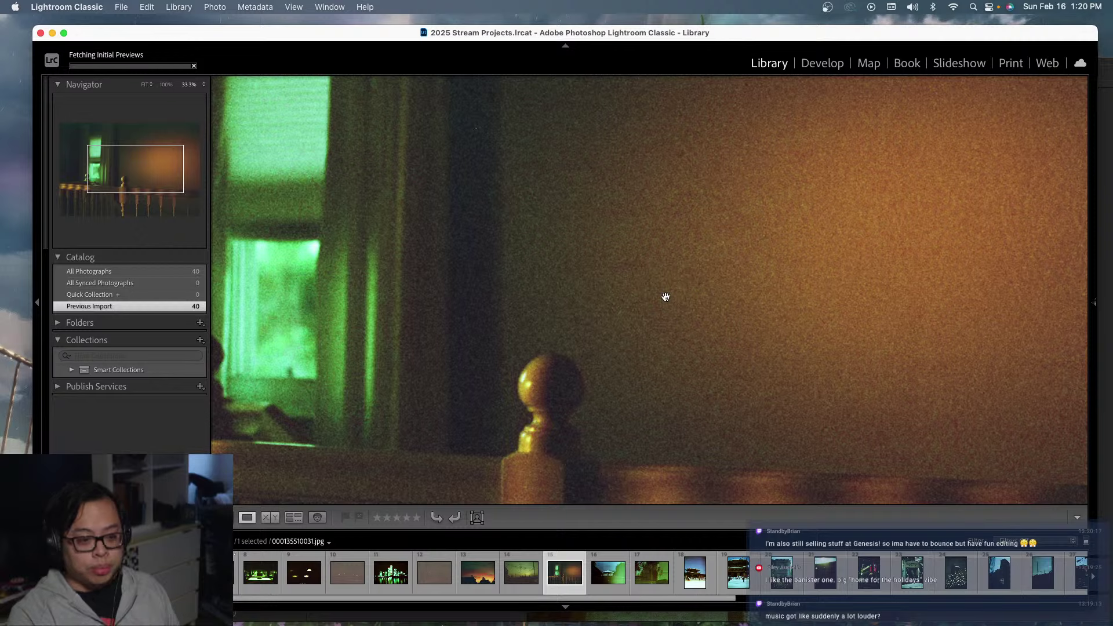
Bring the banister photo into the Develop module and fit the whole image in view
left_click(821, 63)
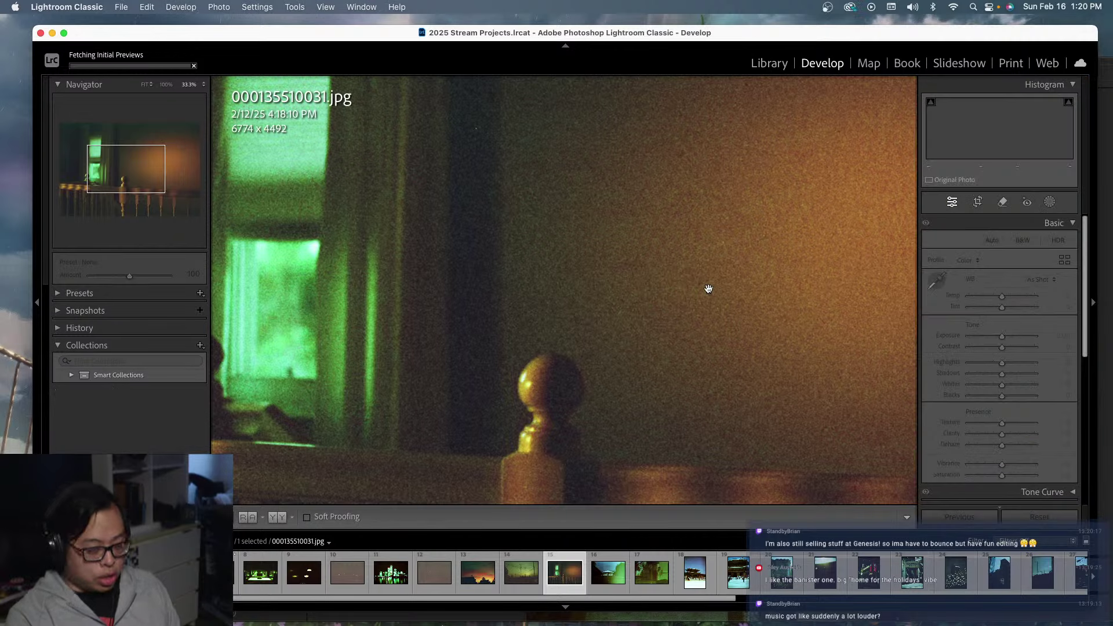
key("super+equal")
key("super+minus")
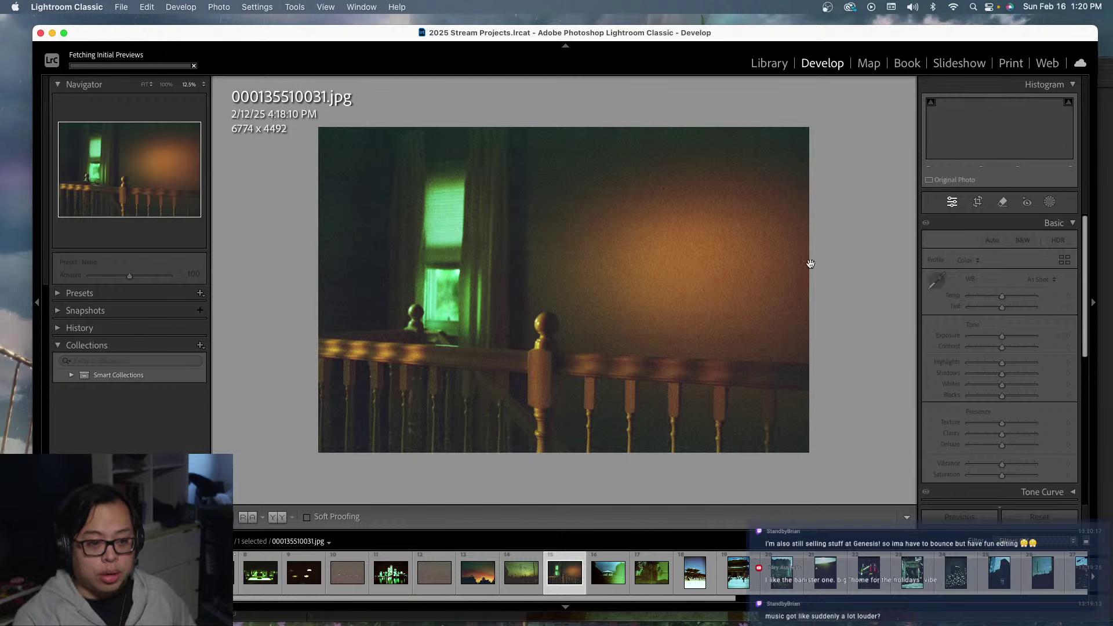
left_click(845, 272)
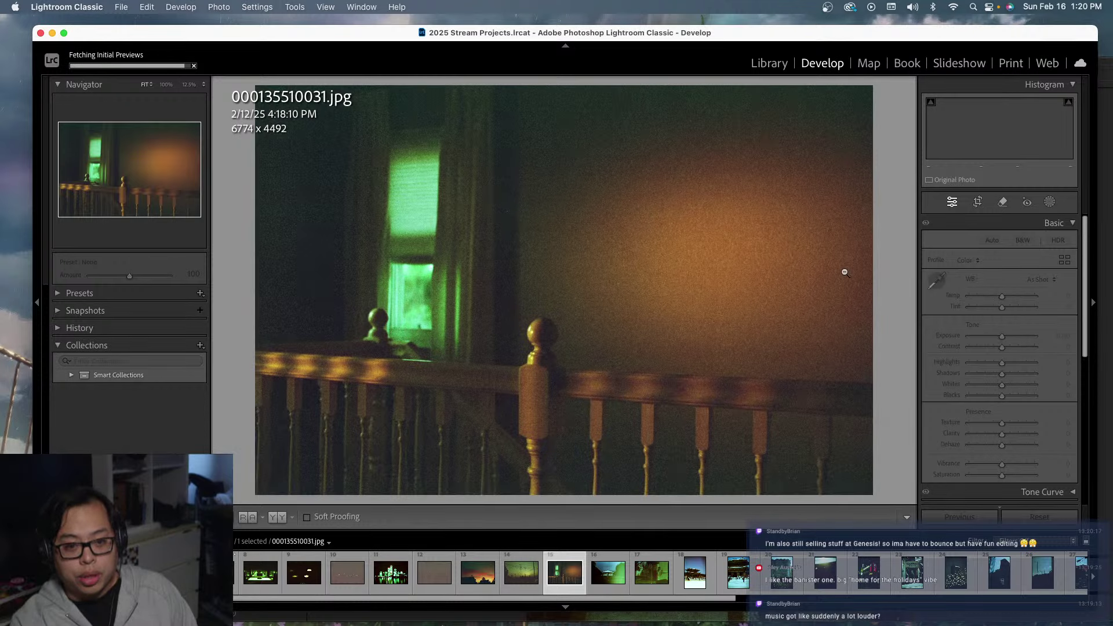
left_click(753, 213)
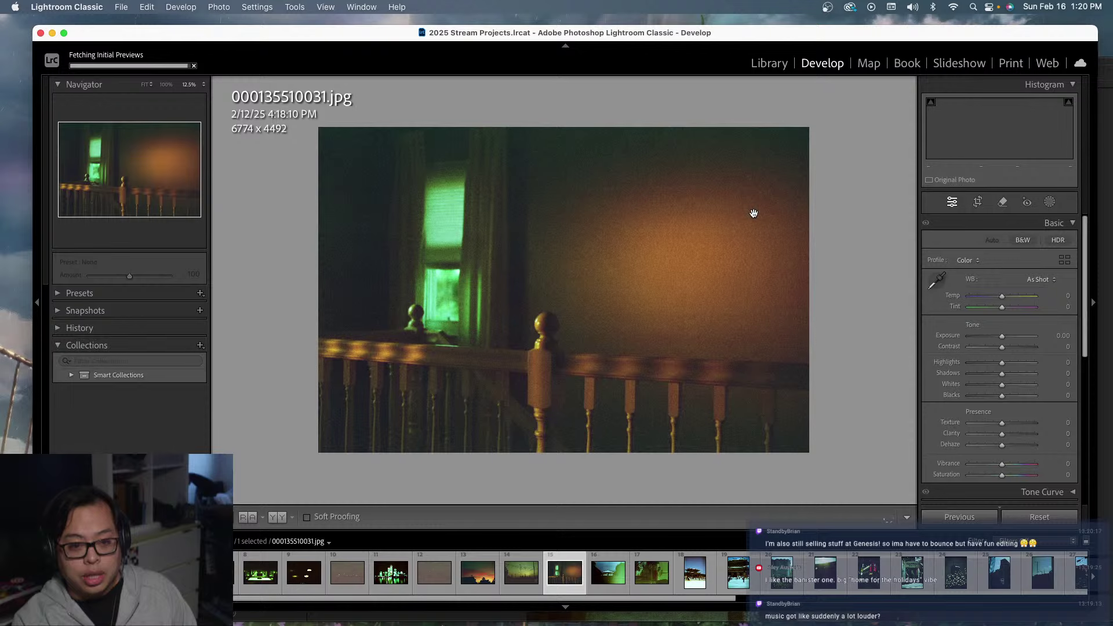
left_click(753, 213)
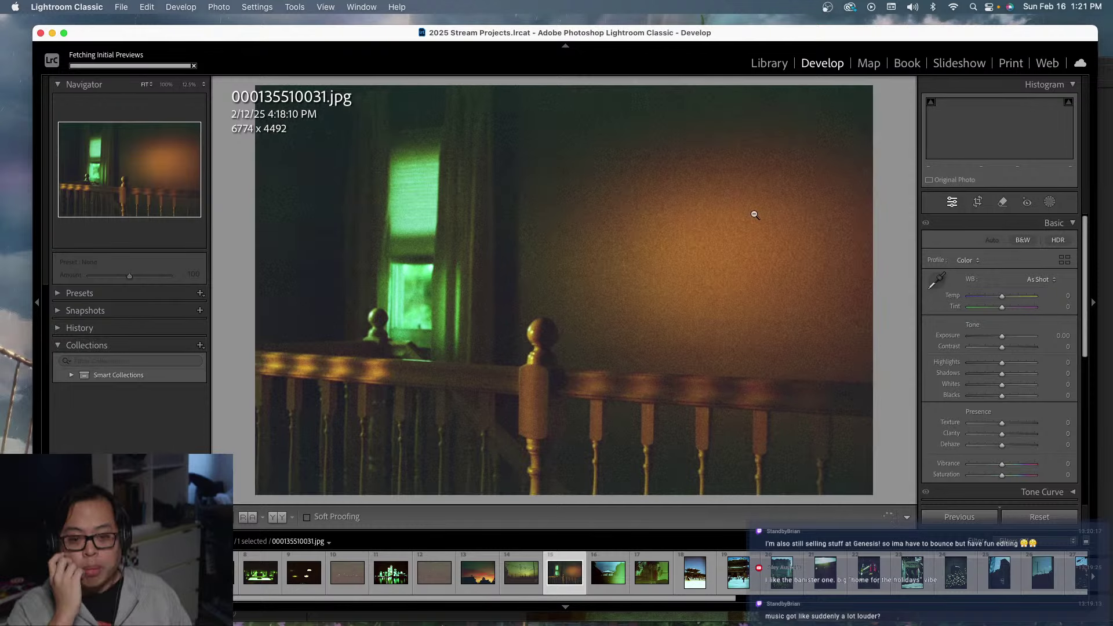
Examine the banister photo's tone curve, and return to the Basic adjustments
left_click(1071, 223)
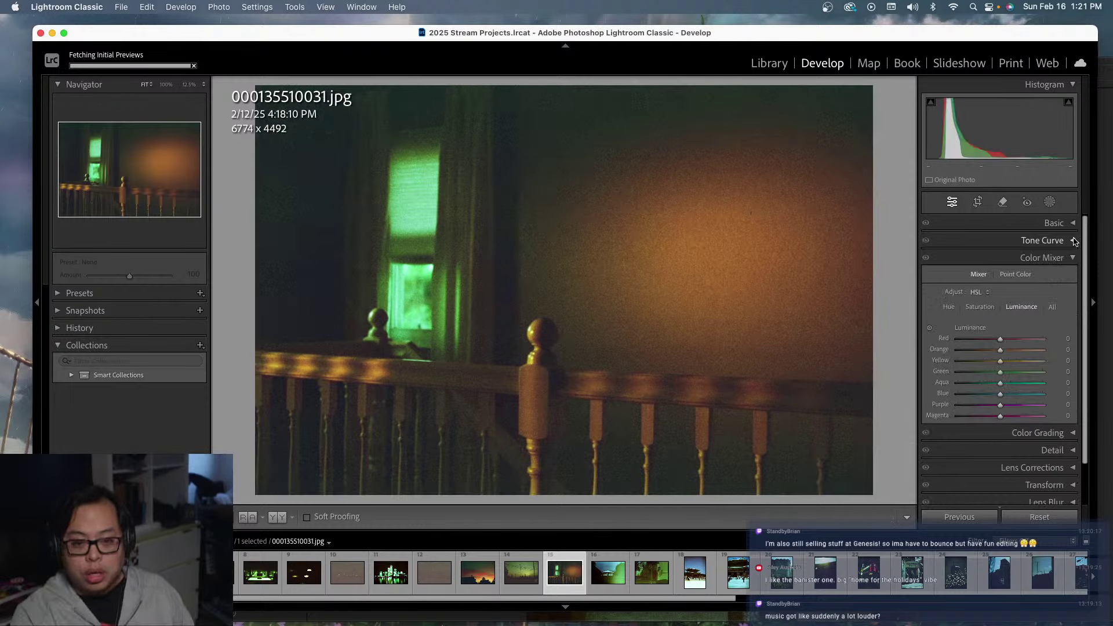
left_click(1073, 242)
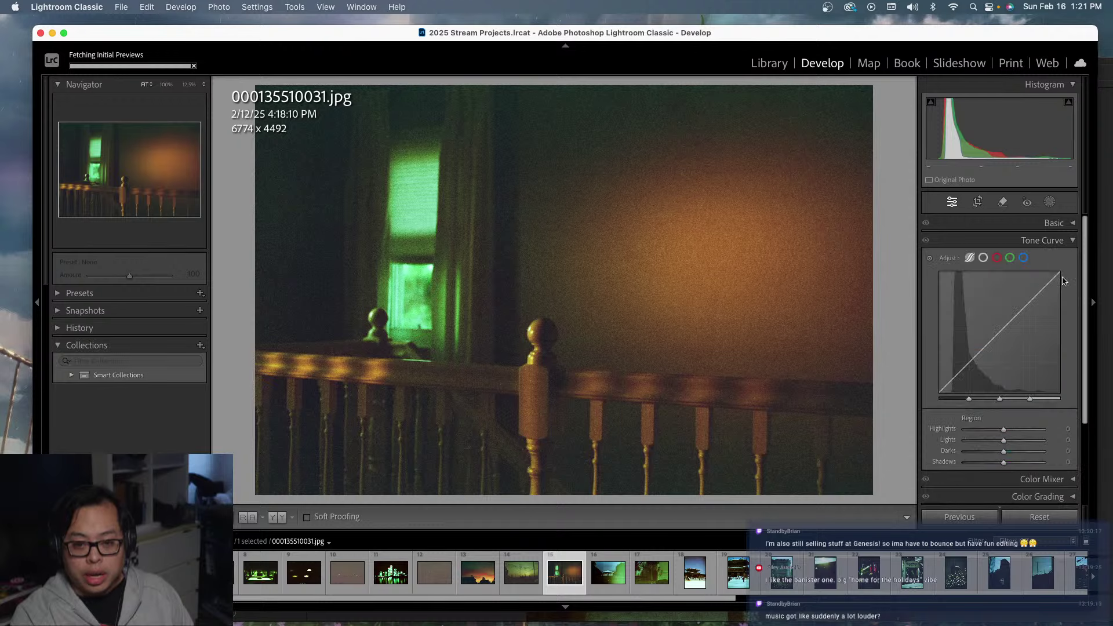
left_click(1039, 293)
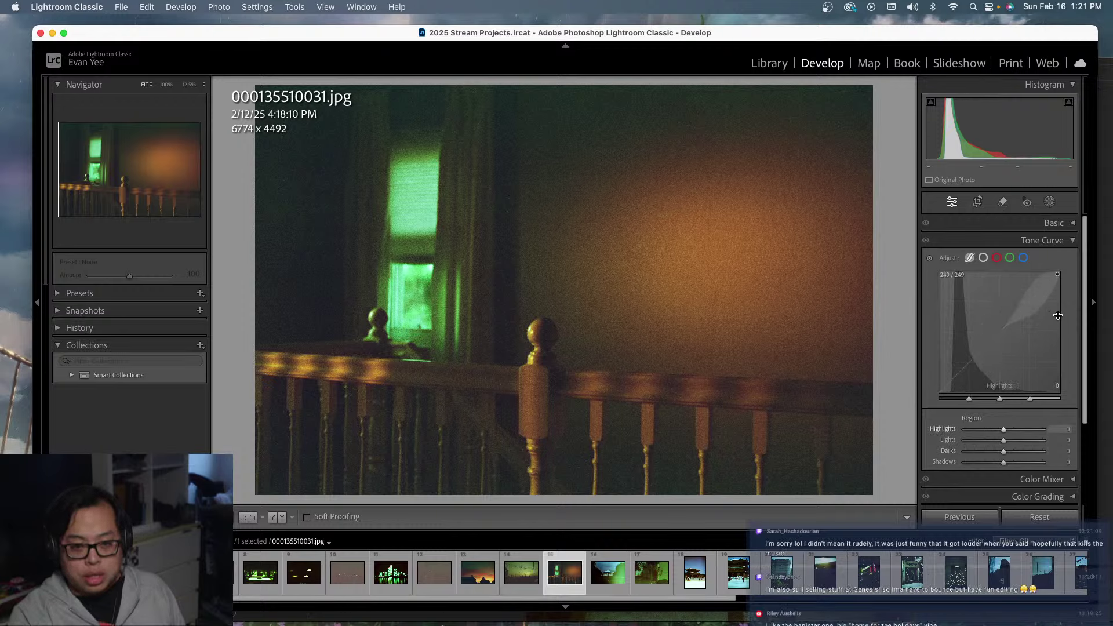
left_click(1073, 242)
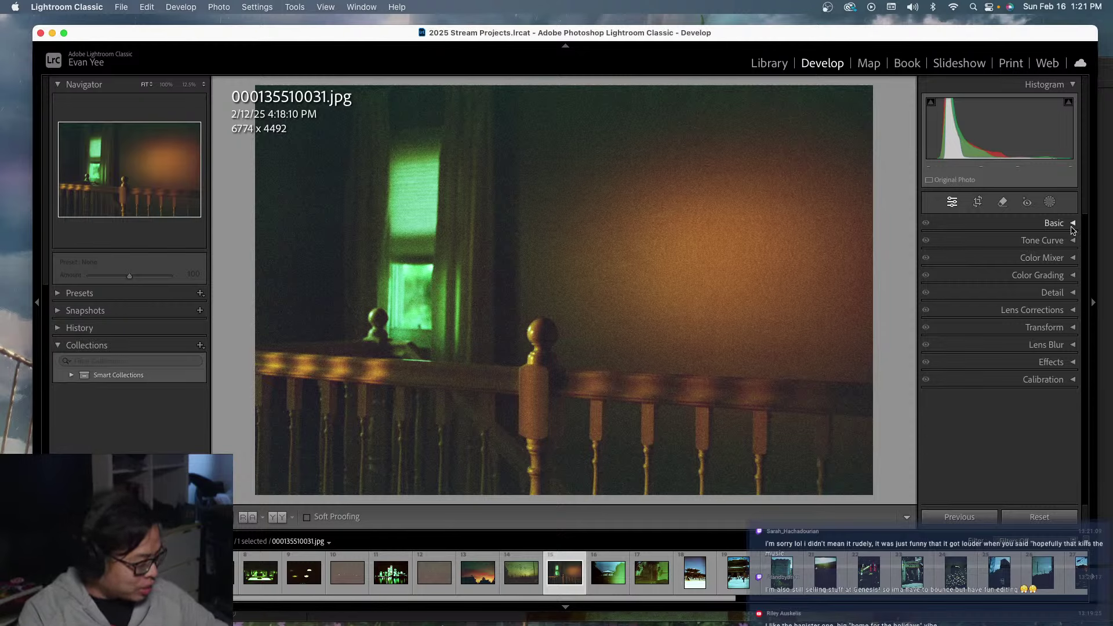
left_click(1072, 228)
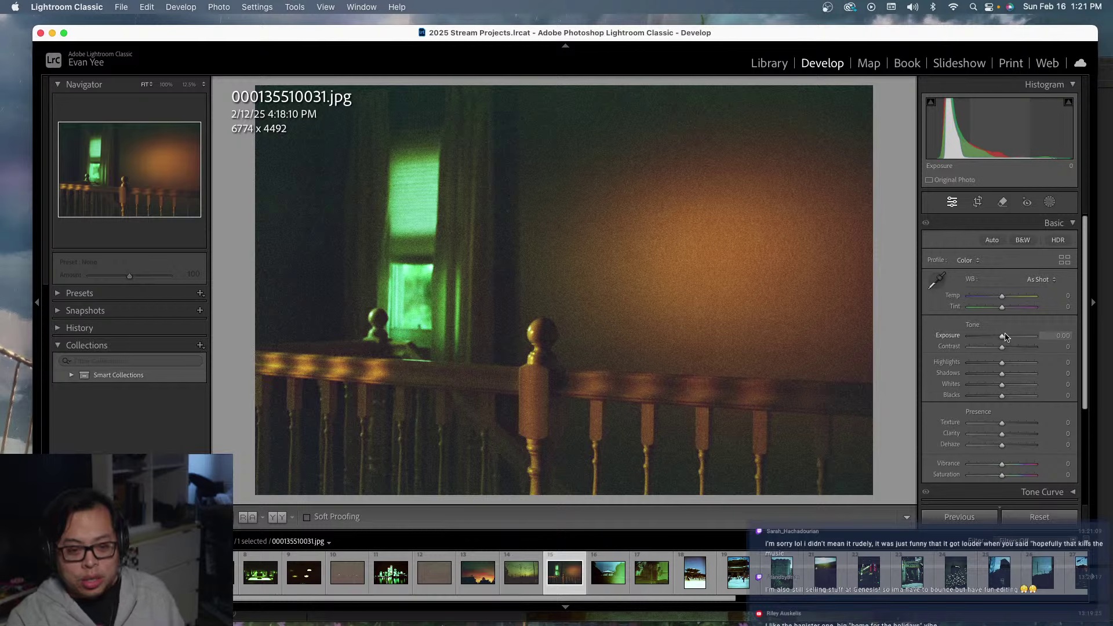
Try exposure +1.50 and contrast +98 separately on the banister photo, undoing each adjustment
mouse_move(1005, 337)
left_mouse_down()
mouse_move(1031, 345)
mouse_move(1014, 347)
left_mouse_up()
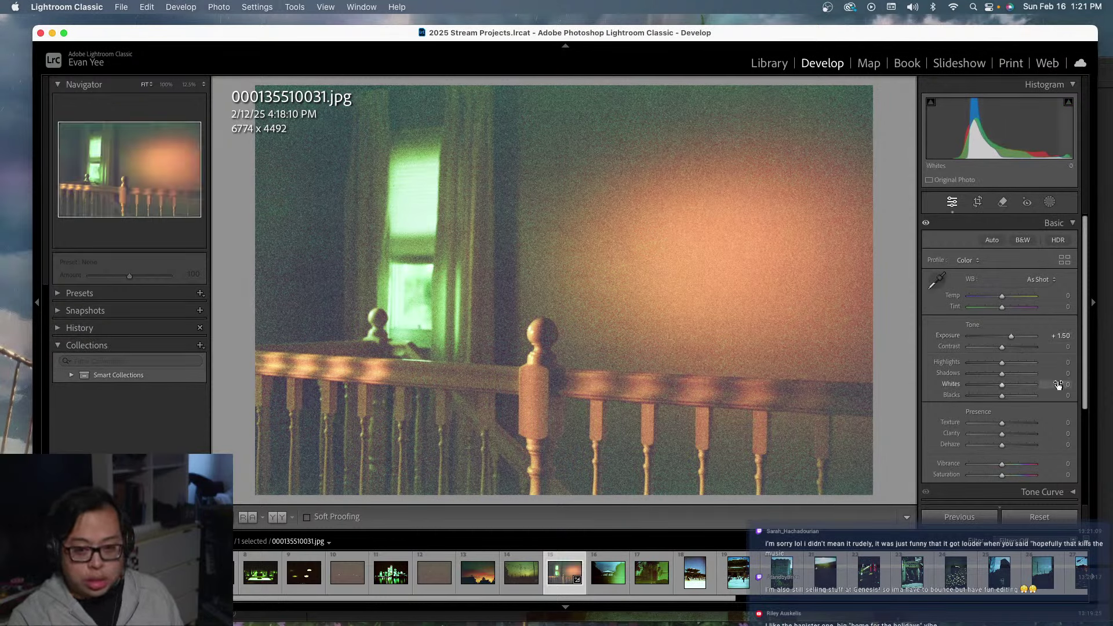
key("super+z")
left_click_drag(1002, 346, 1038, 354)
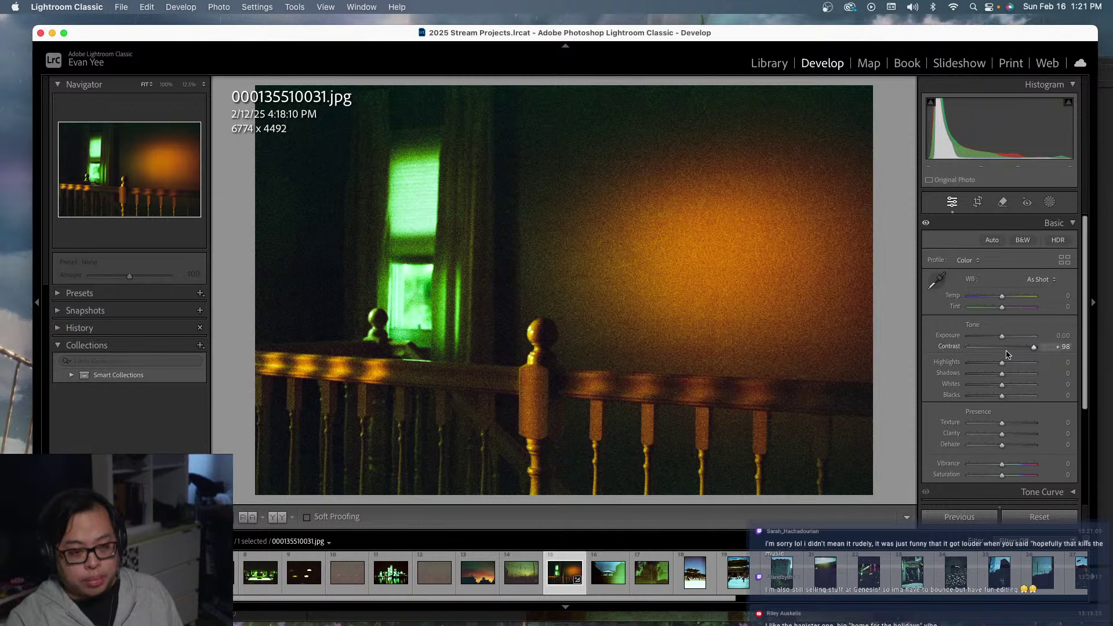
key("super+z")
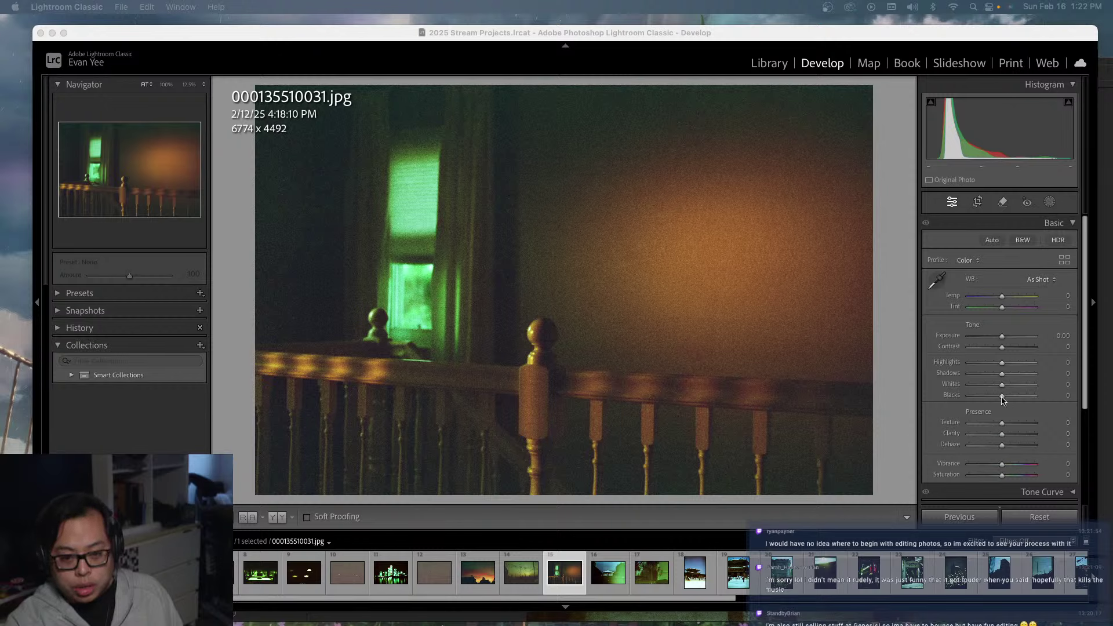
Adjust the banister photo's tones with blacks at -24, shadows at -27 and highlights at +20
left_click_drag(1003, 399, 993, 375)
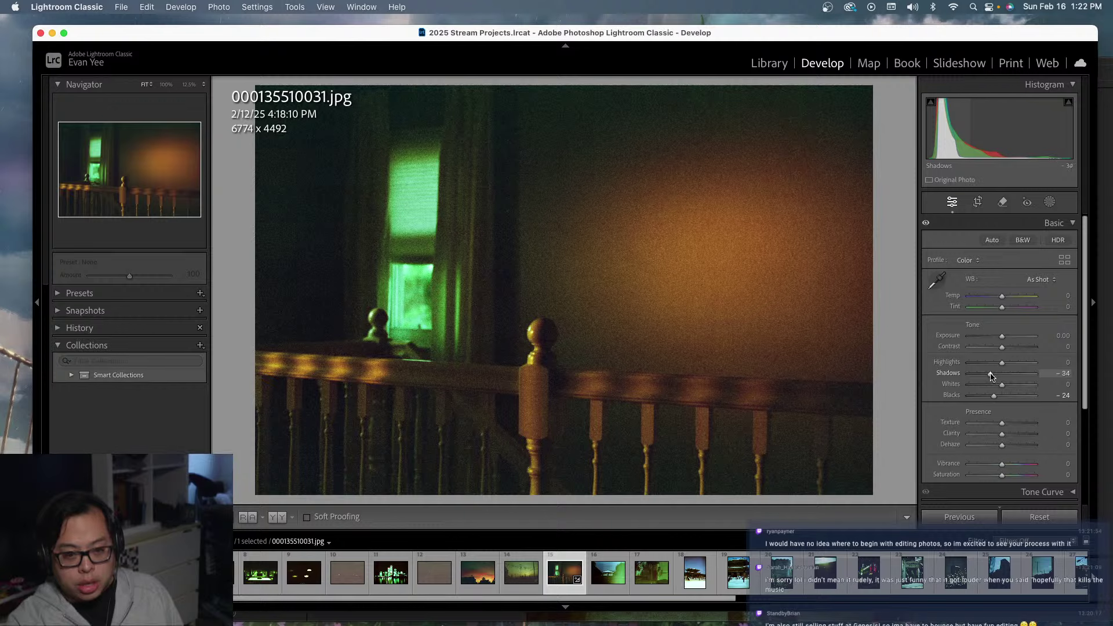
left_click_drag(992, 376, 994, 376)
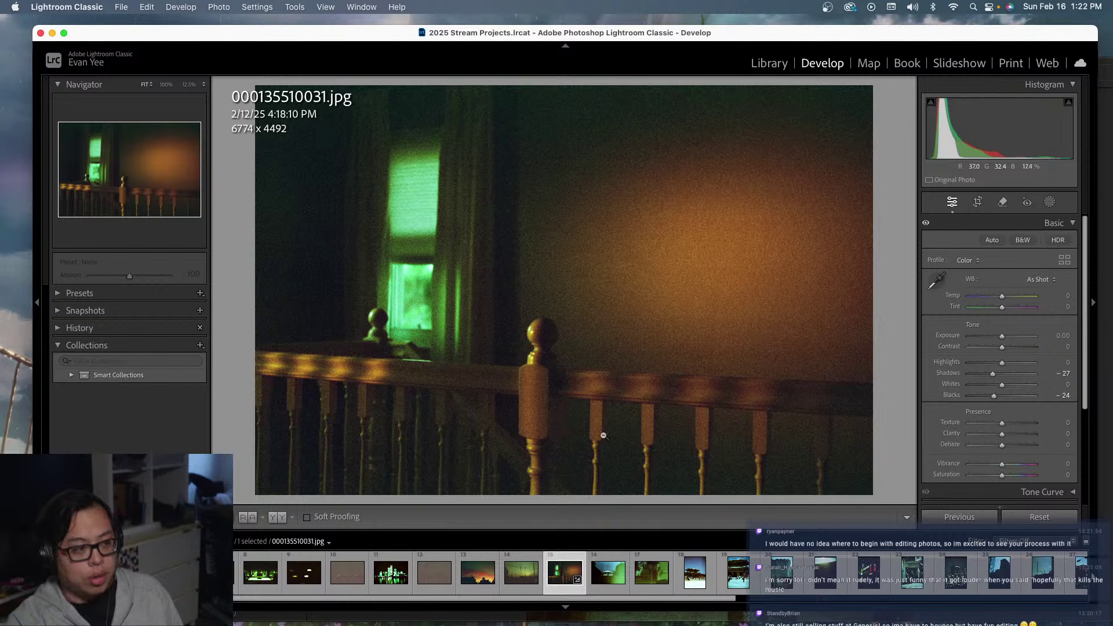
scroll(1087, 385, "down", 3)
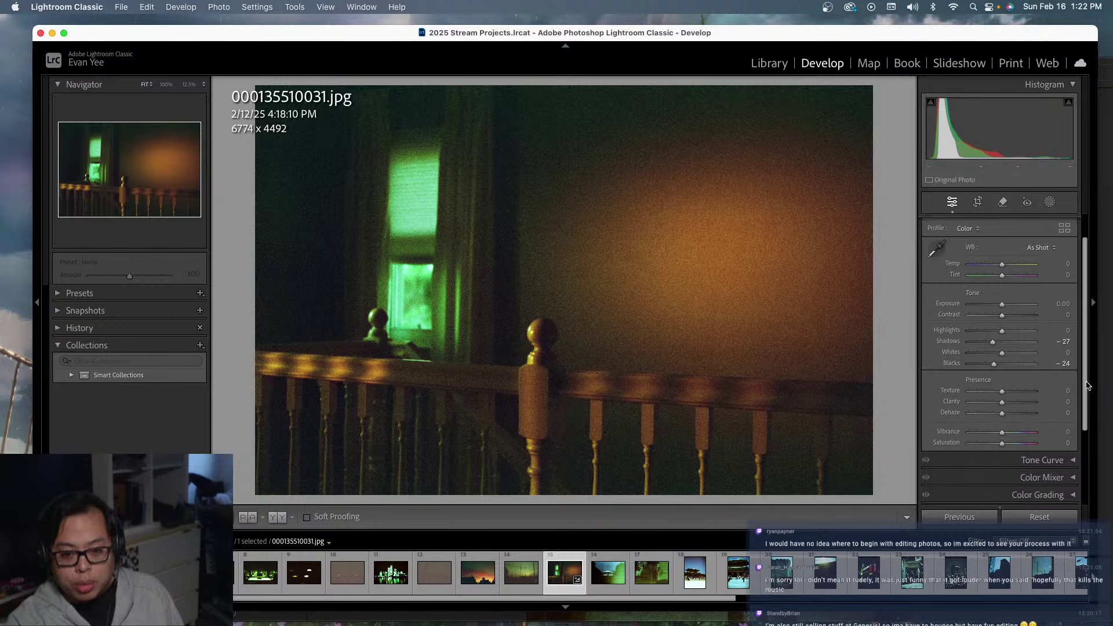
mouse_move(1004, 335)
left_mouse_down()
mouse_move(1023, 335)
mouse_move(1011, 336)
left_mouse_up()
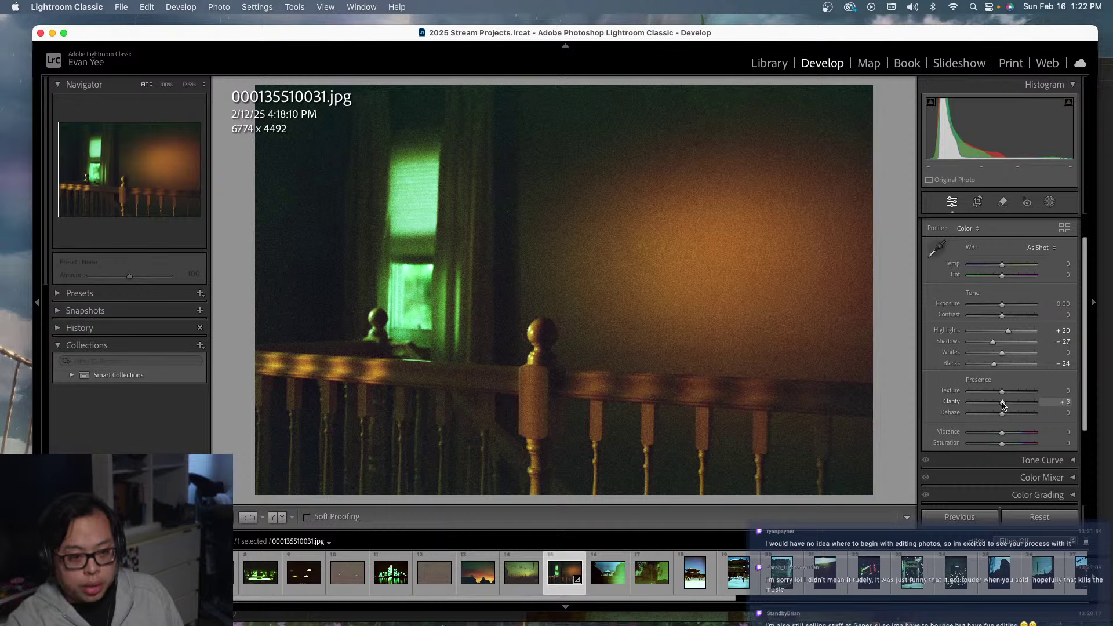
Set the banister photo's texture to +10 and clarity to +24, and adjust the whites to +41 and highlights to -53
left_click_drag(1003, 405, 1012, 406)
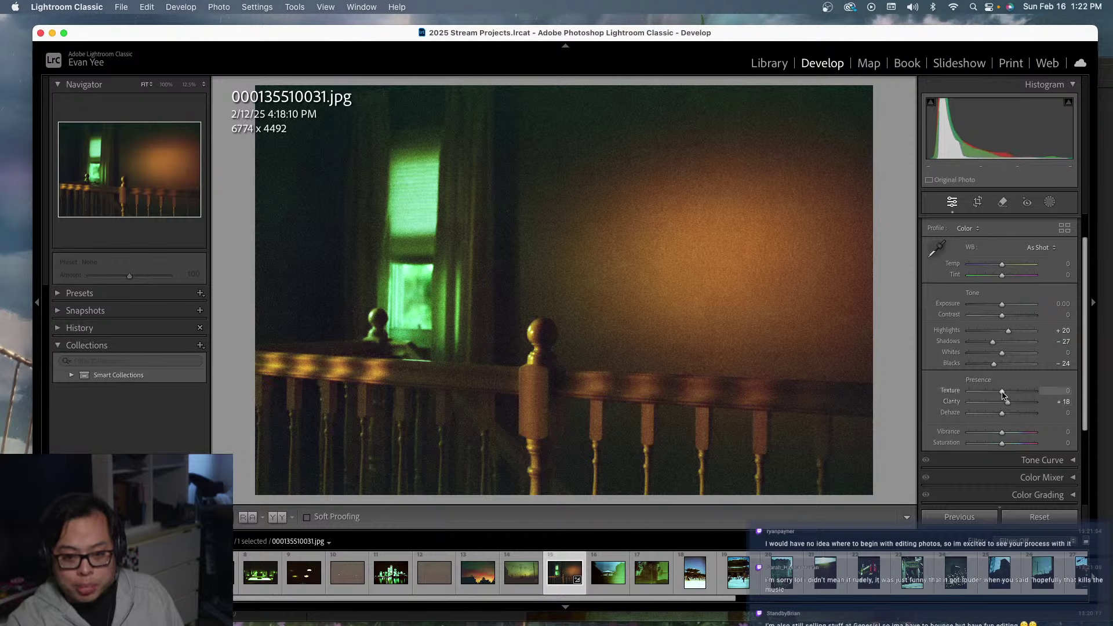
mouse_move(1002, 392)
left_mouse_down()
mouse_move(1036, 395)
mouse_move(1004, 397)
mouse_move(1009, 407)
left_mouse_up()
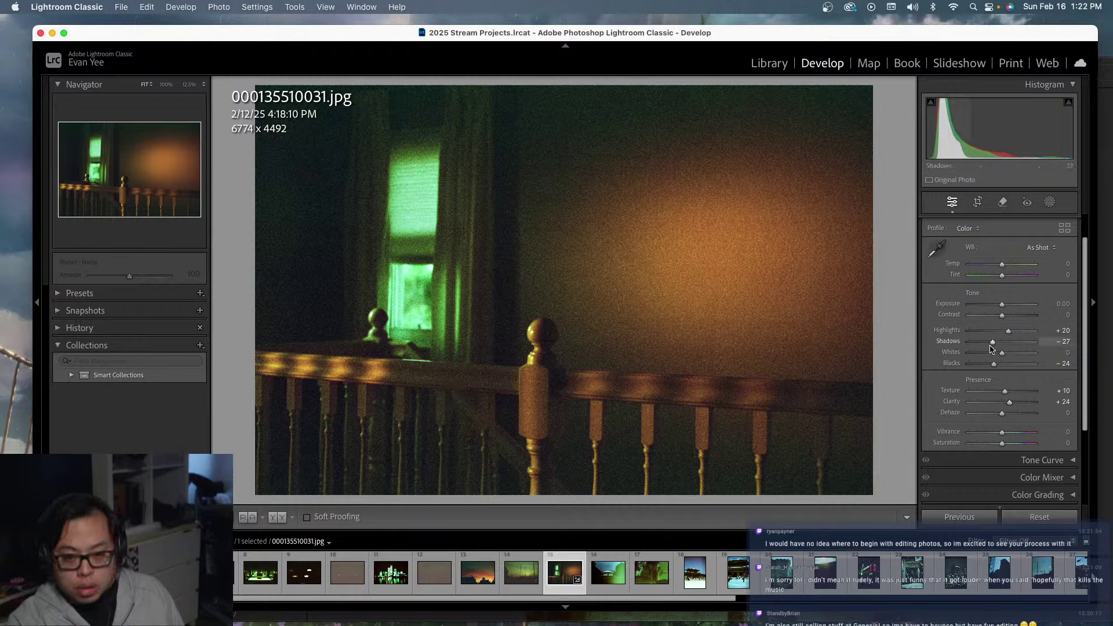
mouse_move(1006, 358)
left_mouse_down()
mouse_move(1026, 363)
mouse_move(966, 365)
mouse_move(1020, 371)
left_mouse_up()
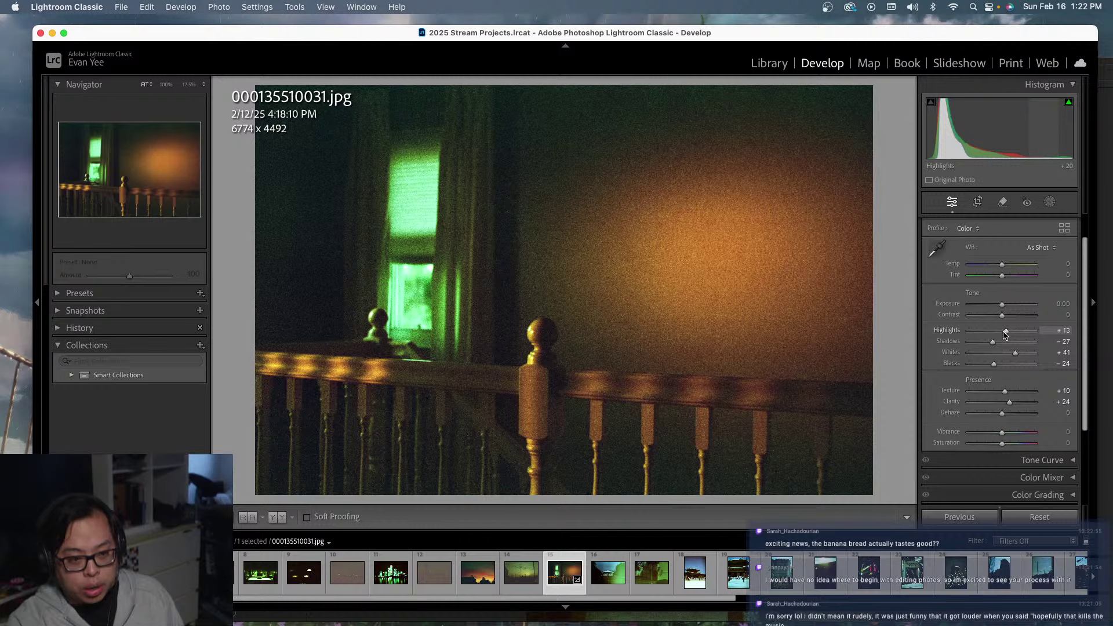
left_click_drag(1005, 335, 983, 341)
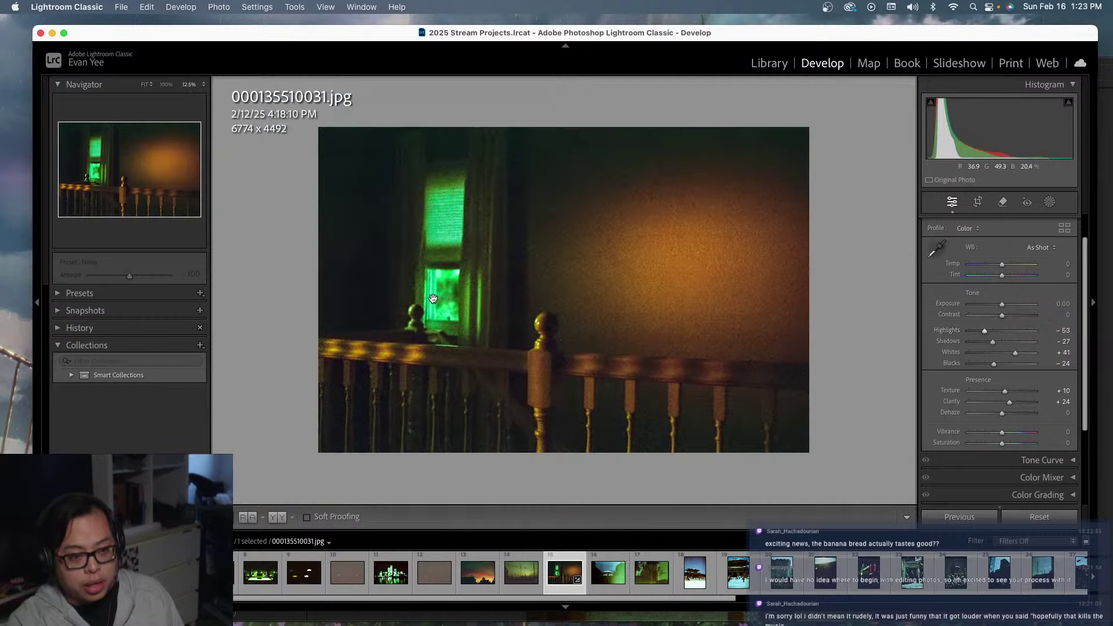
Inspect the grain and detail around the green-lit window up close, and return to the whole photo
left_click(435, 299)
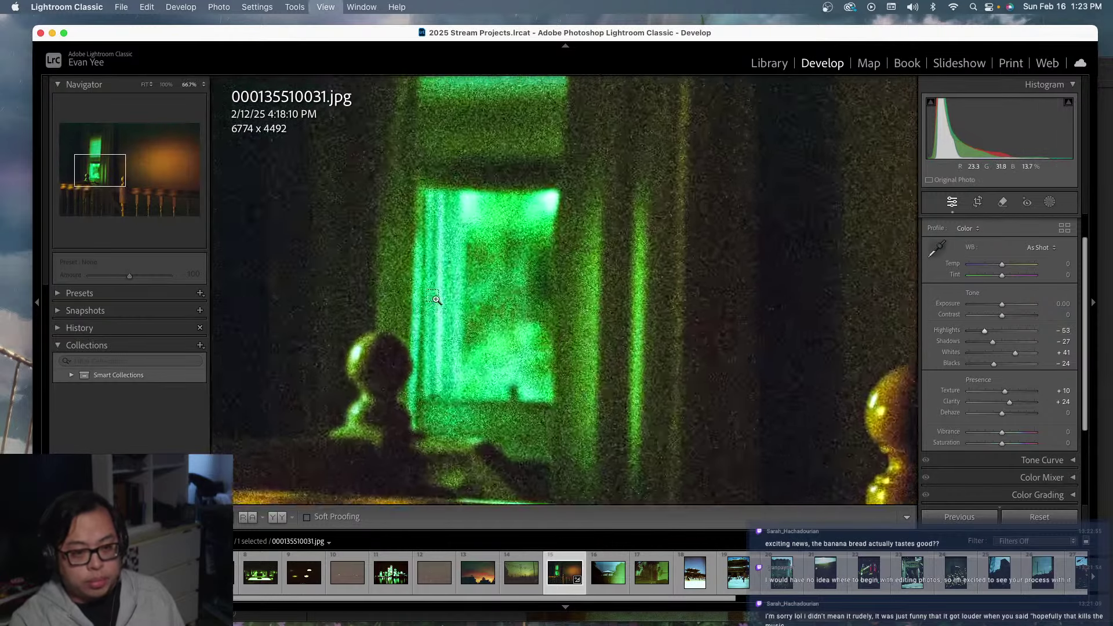
left_click(436, 299)
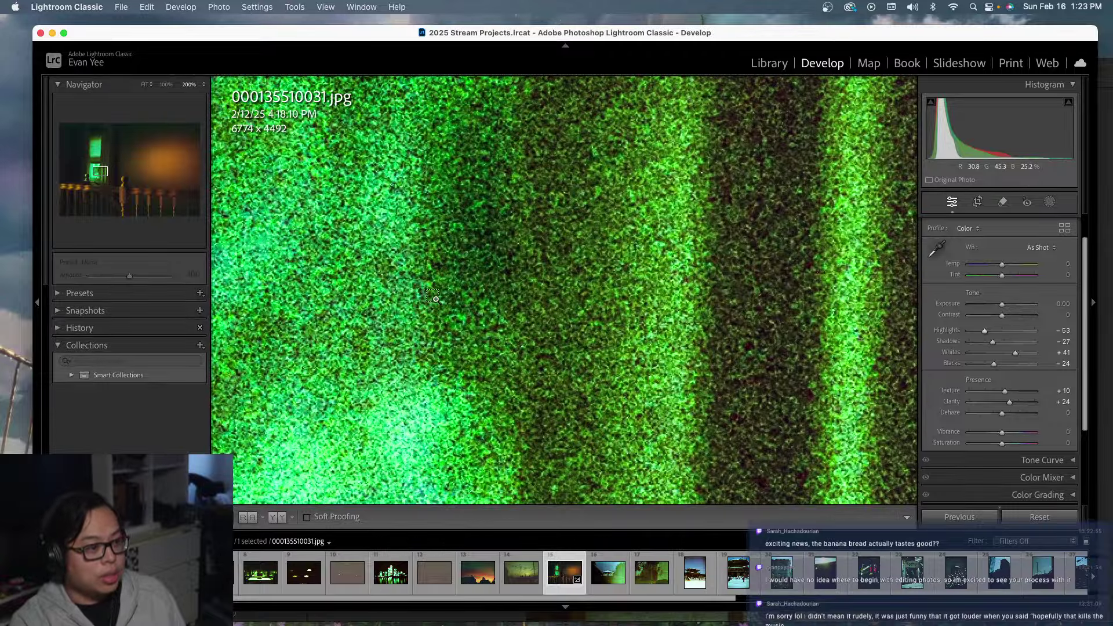
key("super+minus")
key("super+minus")
key("super+minus")
key("super+minus")
key("super+minus")
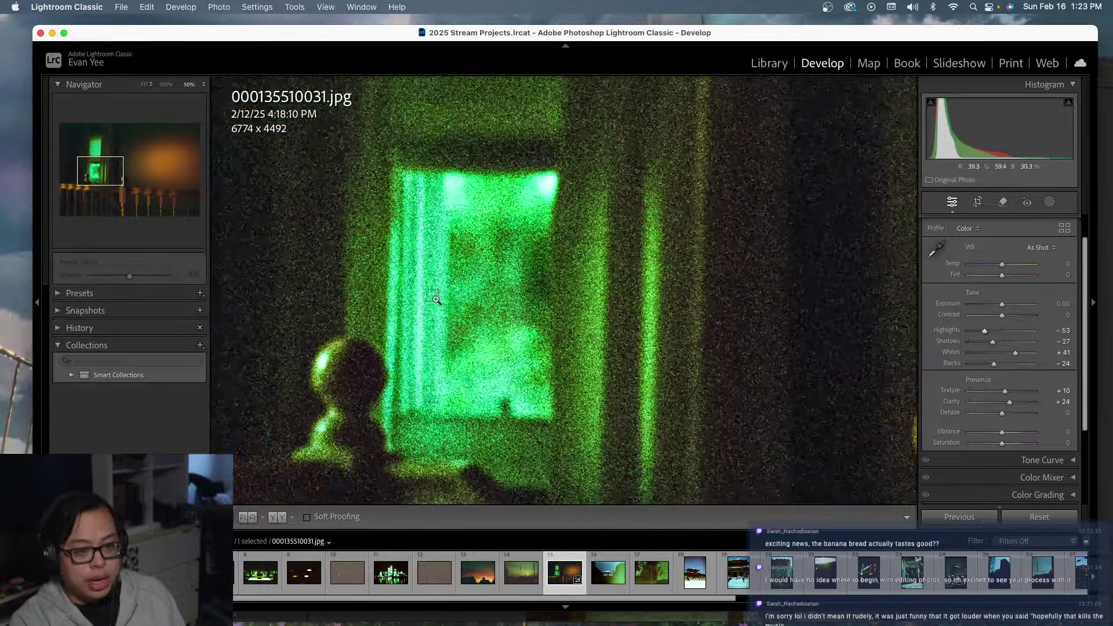
key("super+minus")
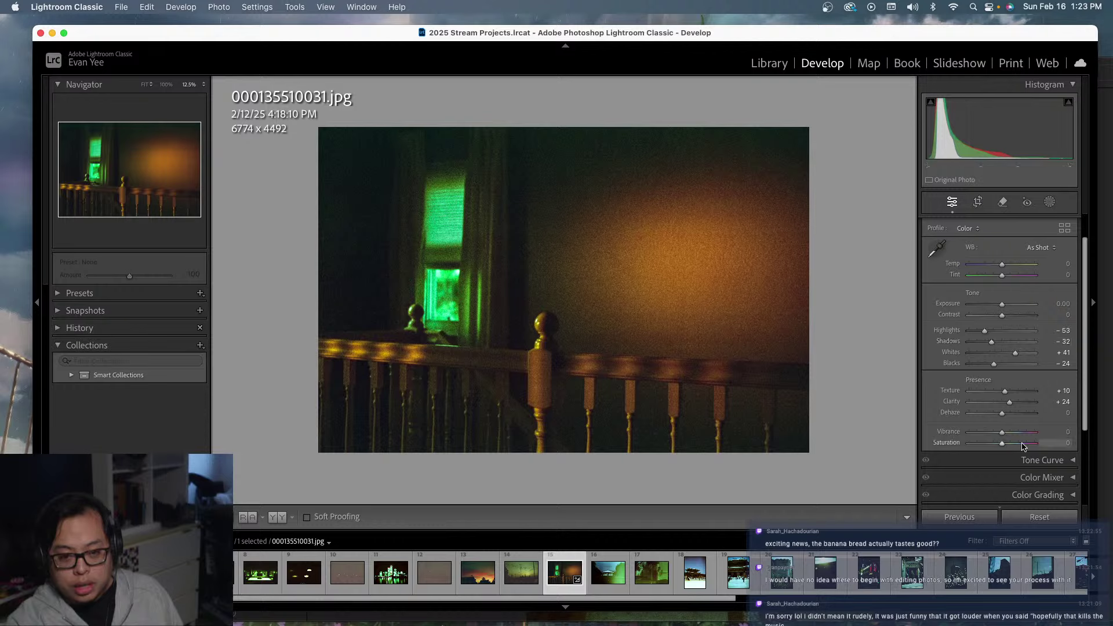
Try saturation +52 on the banister photo, undo it, and set the saturation to +15
left_click_drag(1004, 445, 1045, 445)
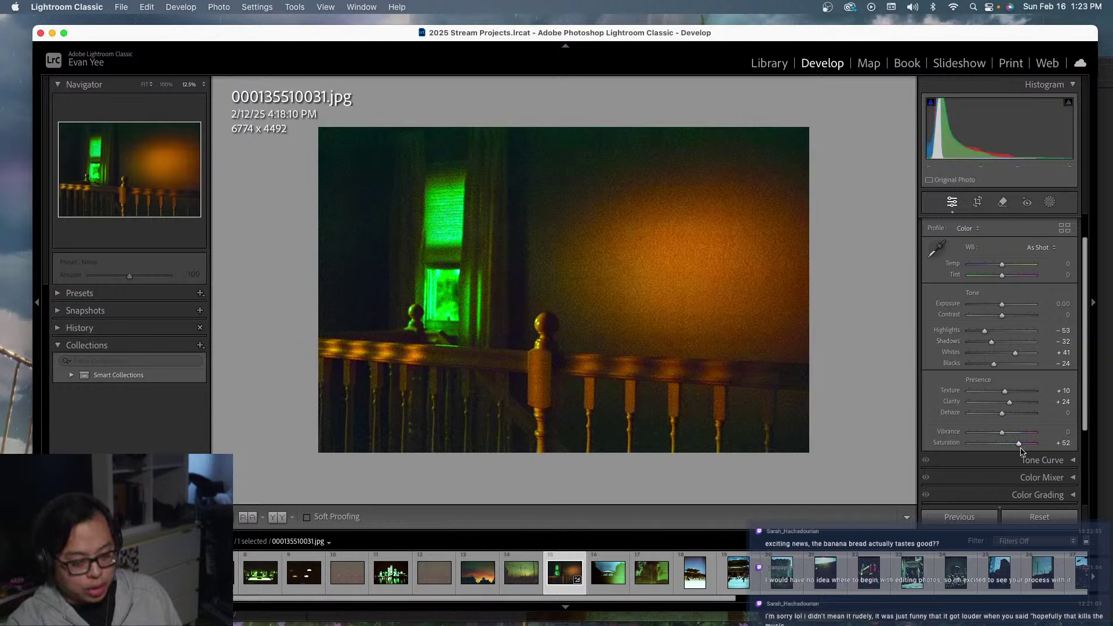
key("super+z")
left_click(1068, 443)
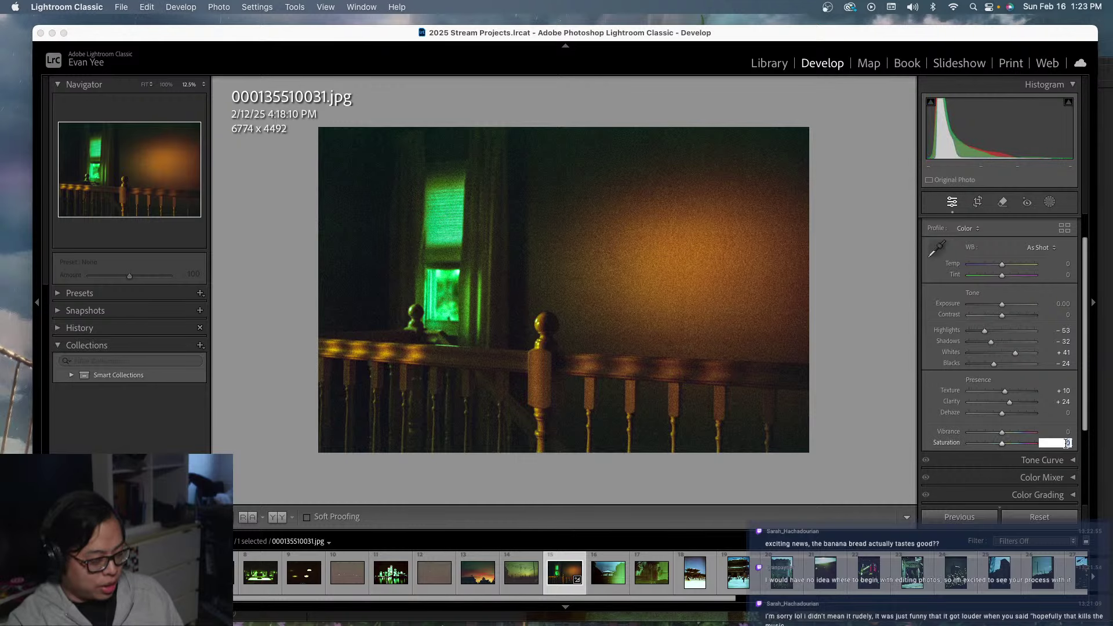
type("15")
key("Return")
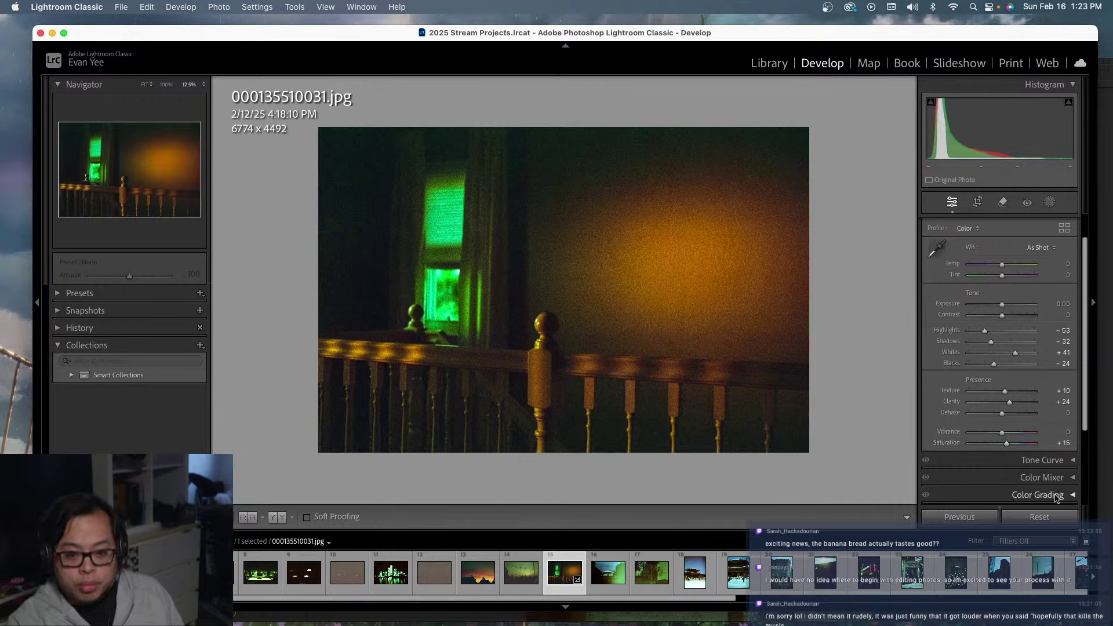
Expand Lightroom Classic to full screen and show the banister photo in a side-by-side before and after comparison
left_click(64, 34)
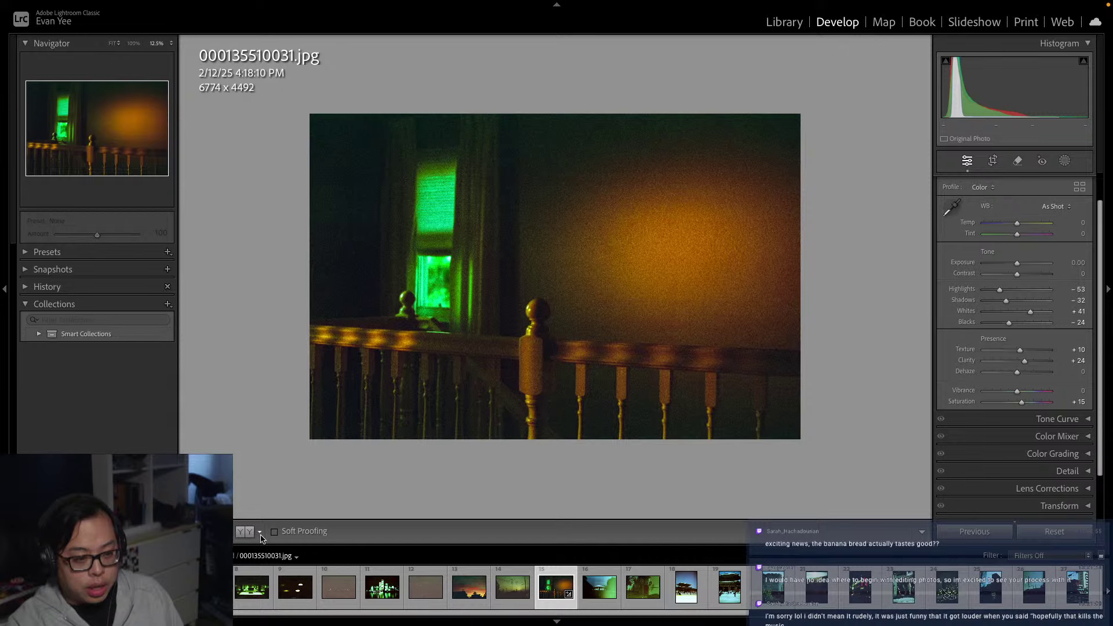
left_click(229, 531)
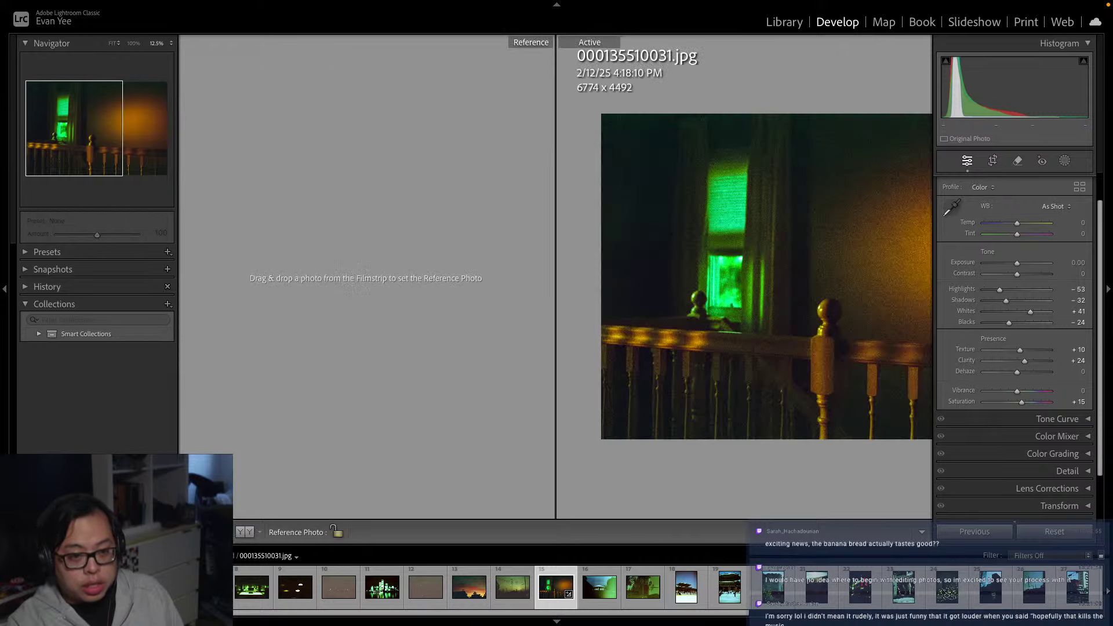
left_click(244, 531)
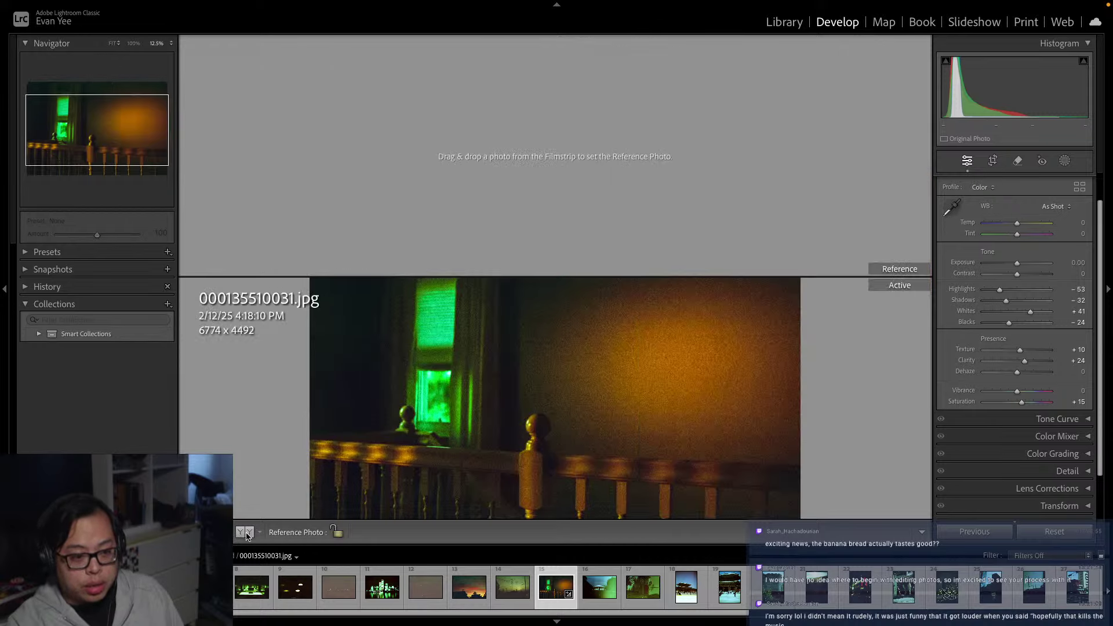
left_click(243, 532)
left_click_drag(460, 358, 368, 356)
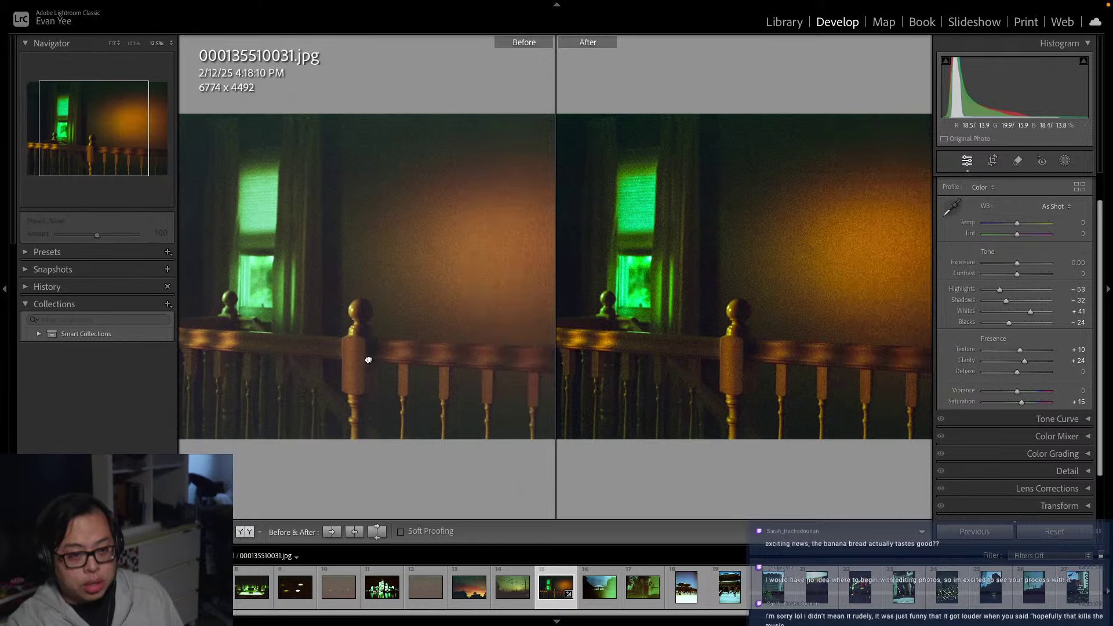
Compare the before and after versions at several zoom levels, ending with the whole photo fitted in each view
key("z")
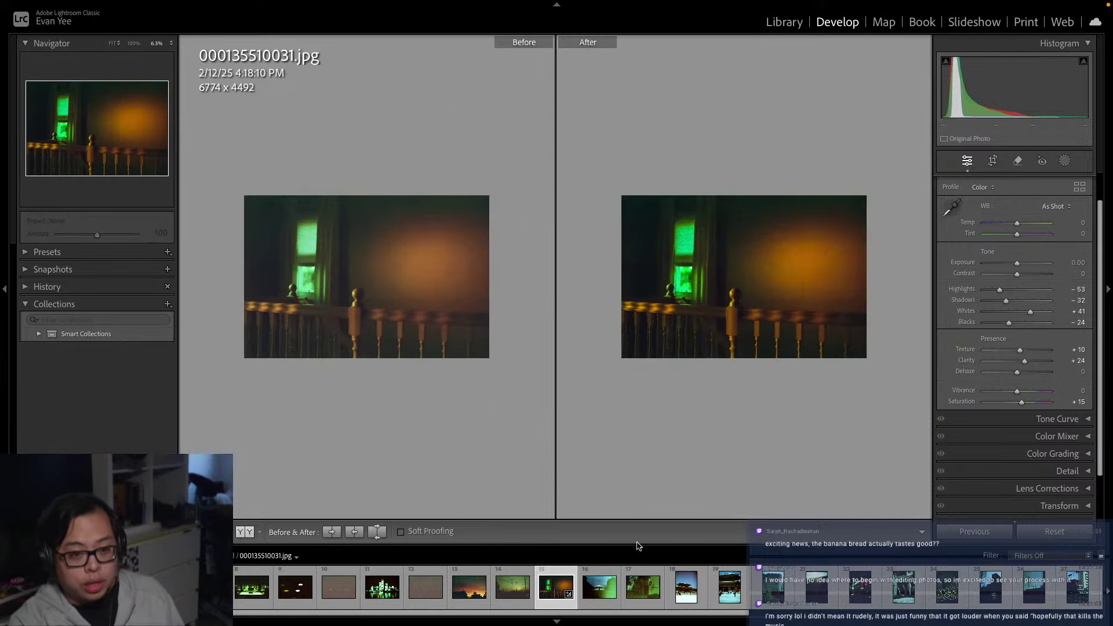
key("z")
key("z")
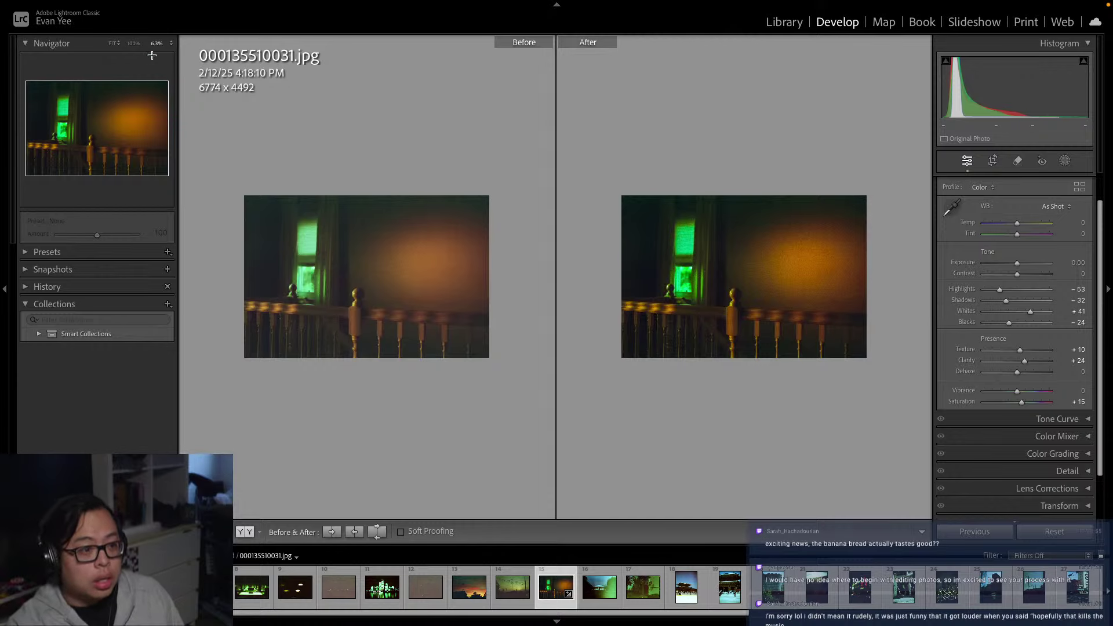
left_click(172, 44)
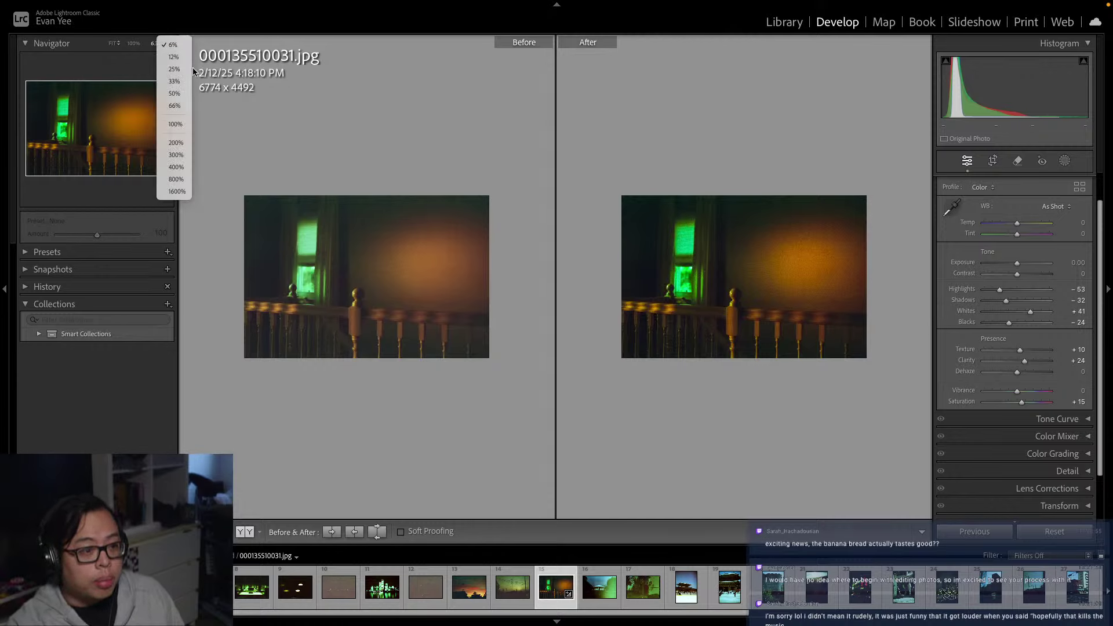
left_click(174, 70)
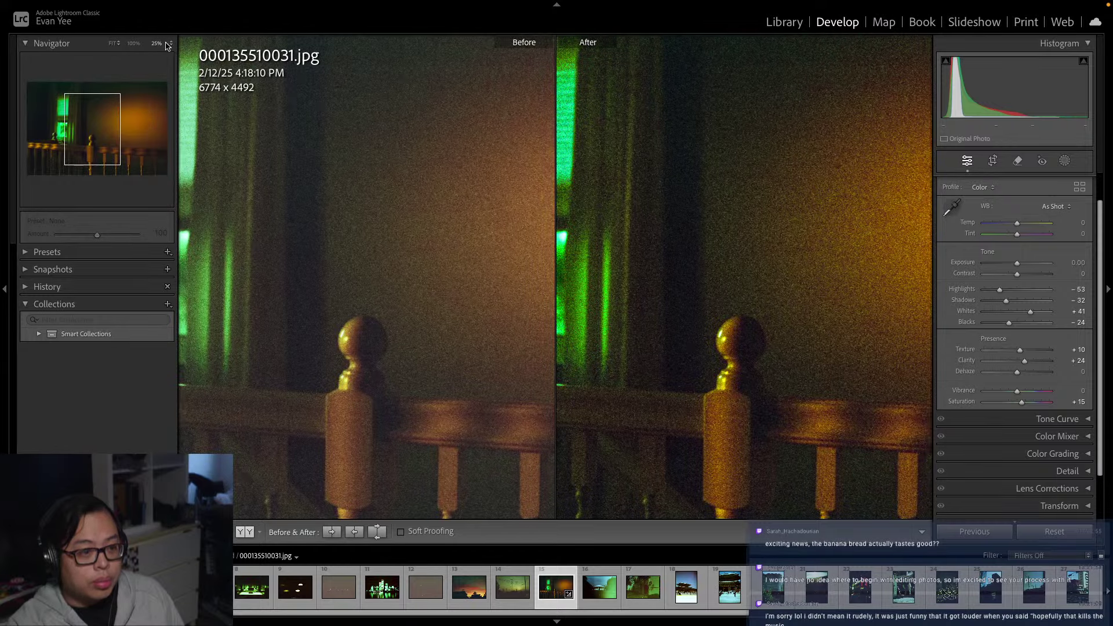
left_click(168, 44)
left_click(173, 32)
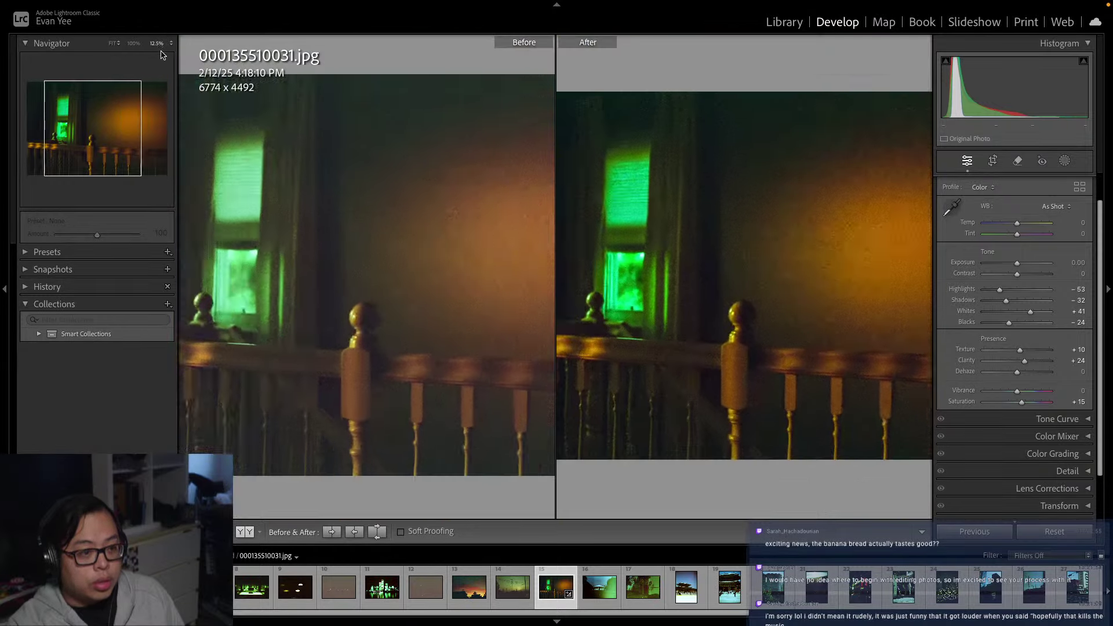
left_click(113, 45)
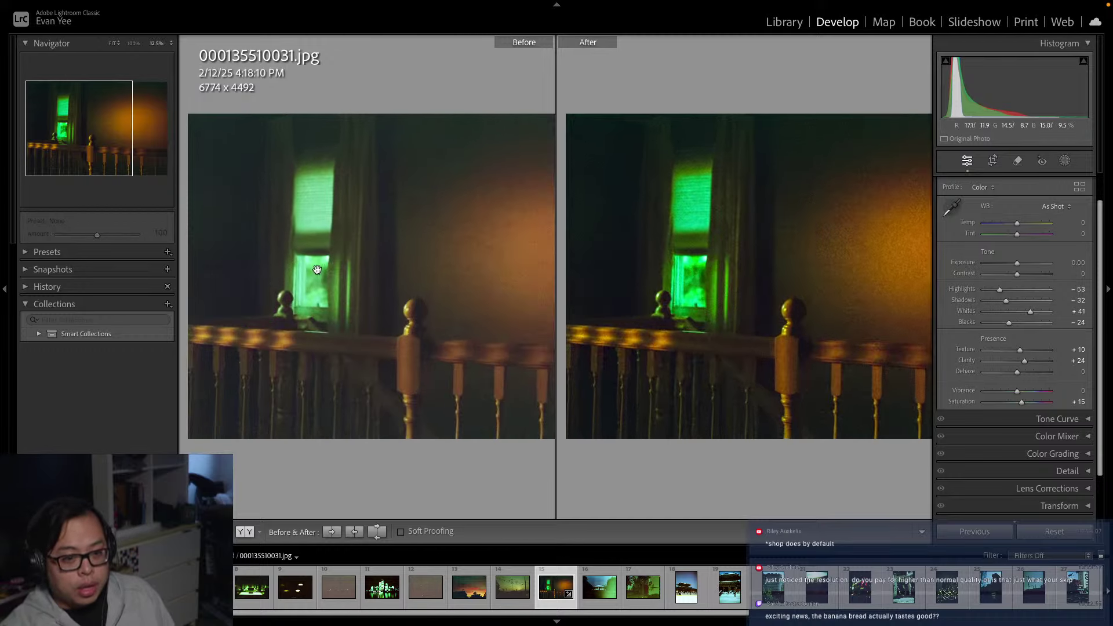
left_click(319, 270)
left_click(354, 280)
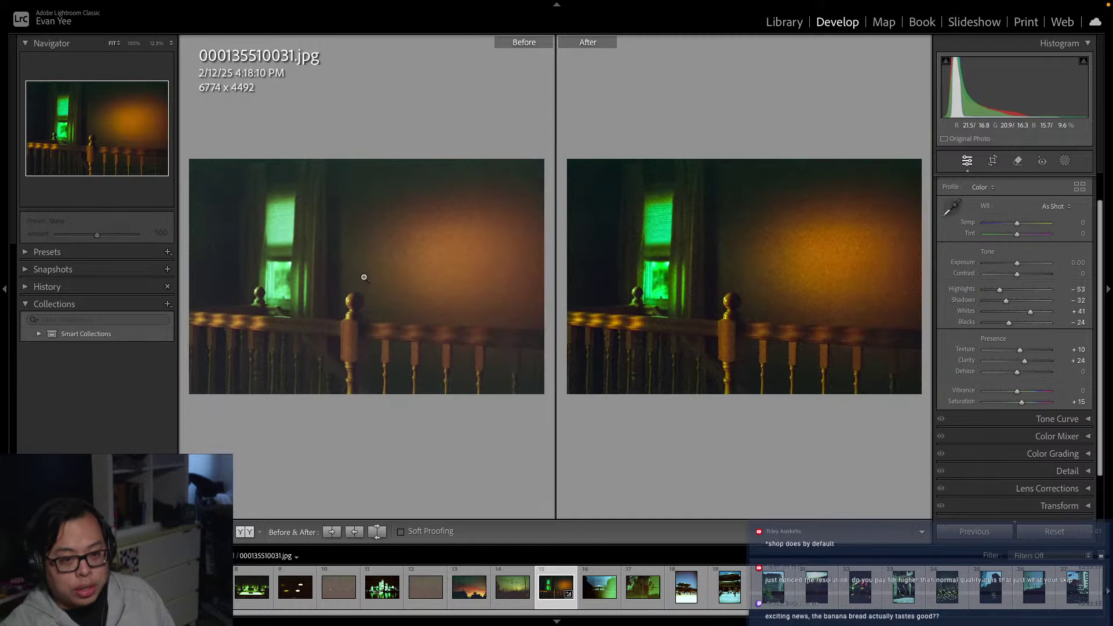
Reset the banister photo's adjustments, undo the reset, and set the clarity to +5
left_click(1054, 531)
key("ctrl+z")
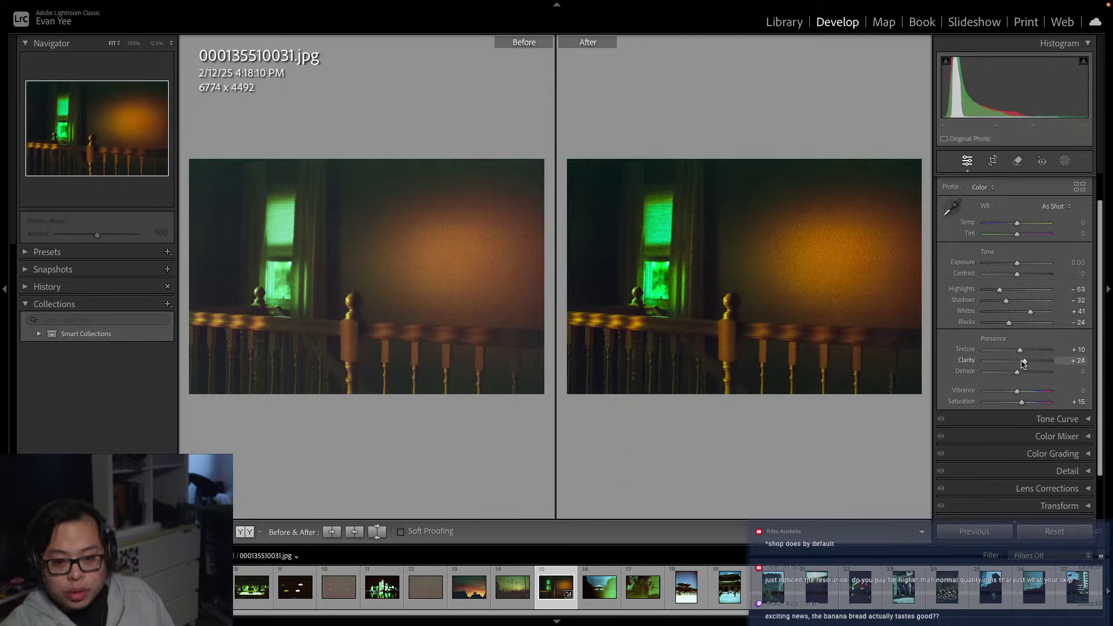
left_click(1069, 360)
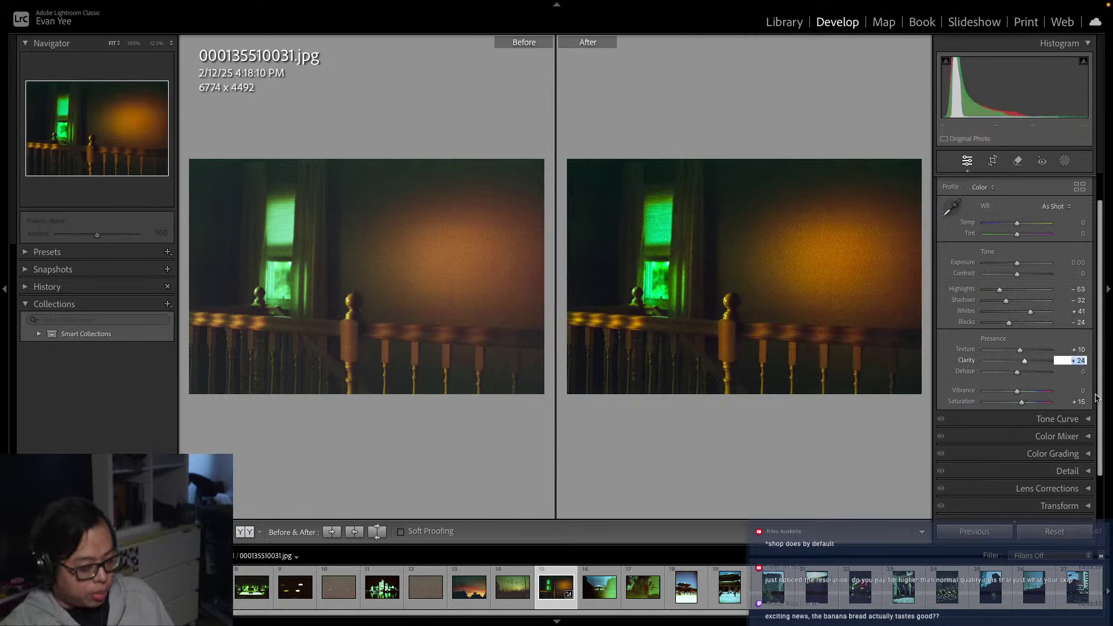
type("5")
key("Return")
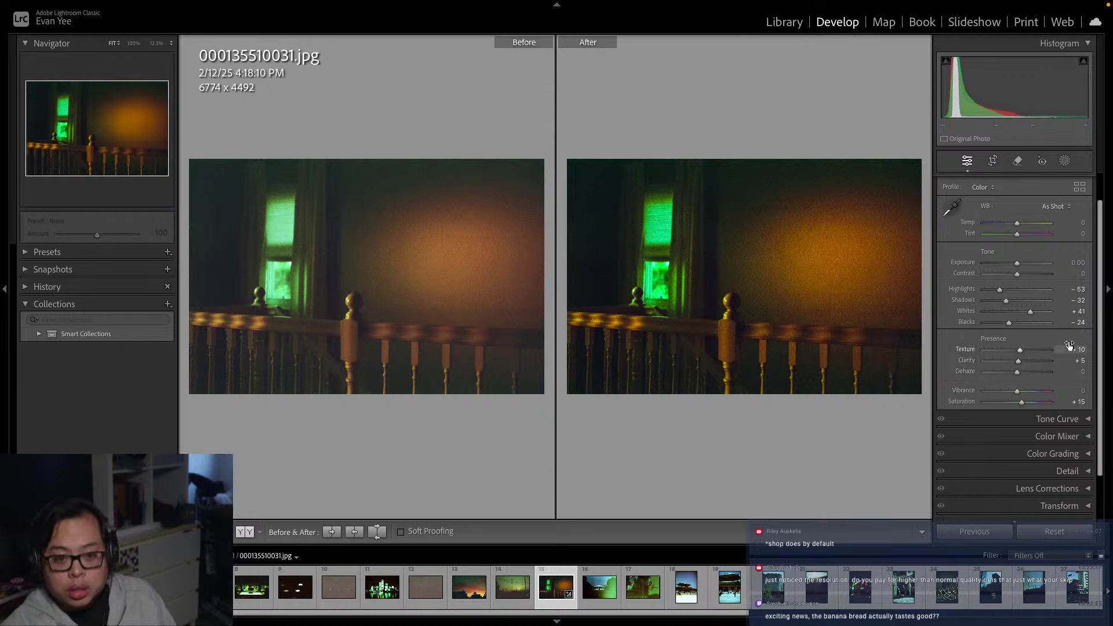
Adjust the banister photo's whites to +11, exposure to +0.40 and contrast to +37
mouse_move(1033, 313)
left_mouse_down()
mouse_move(1007, 313)
mouse_move(1021, 317)
left_mouse_up()
left_click_drag(1017, 264, 1020, 266)
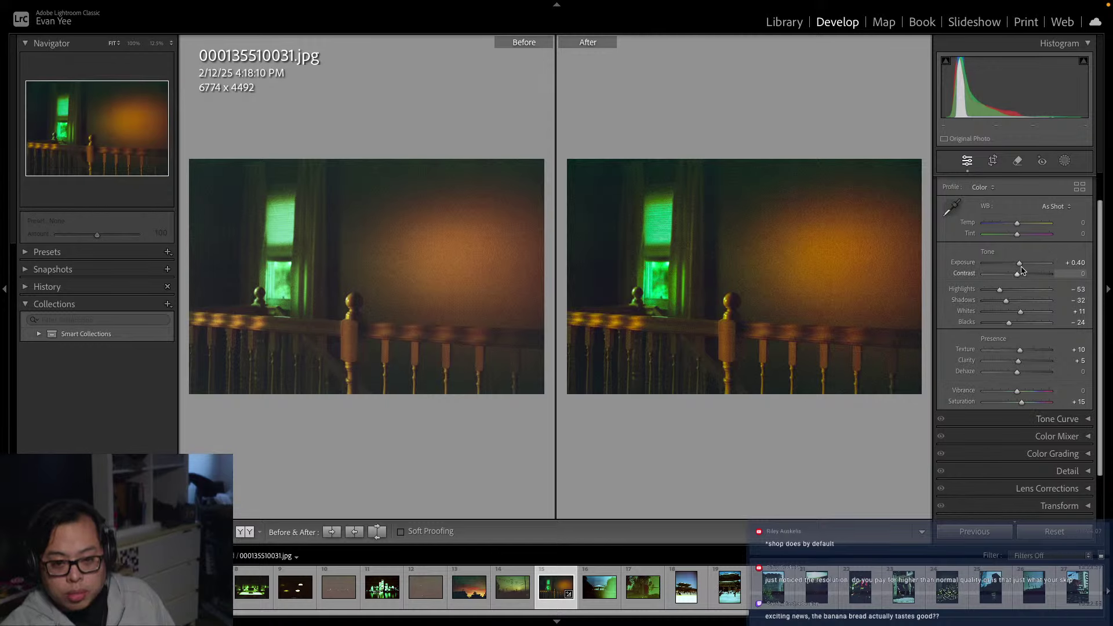
left_click_drag(1019, 273, 1035, 276)
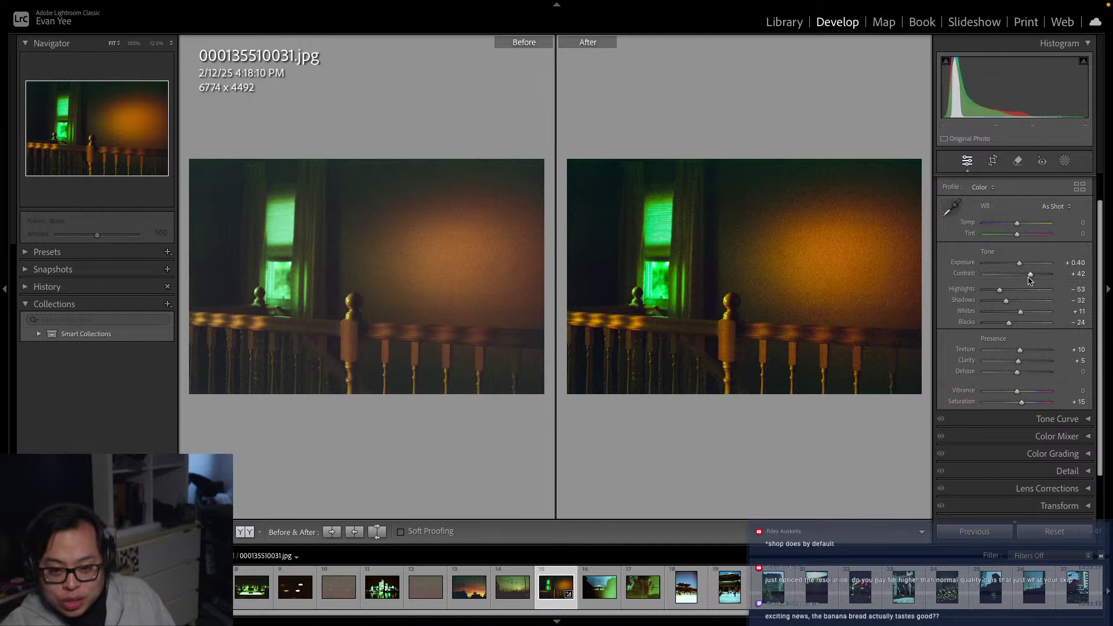
left_click_drag(1030, 276, 1028, 276)
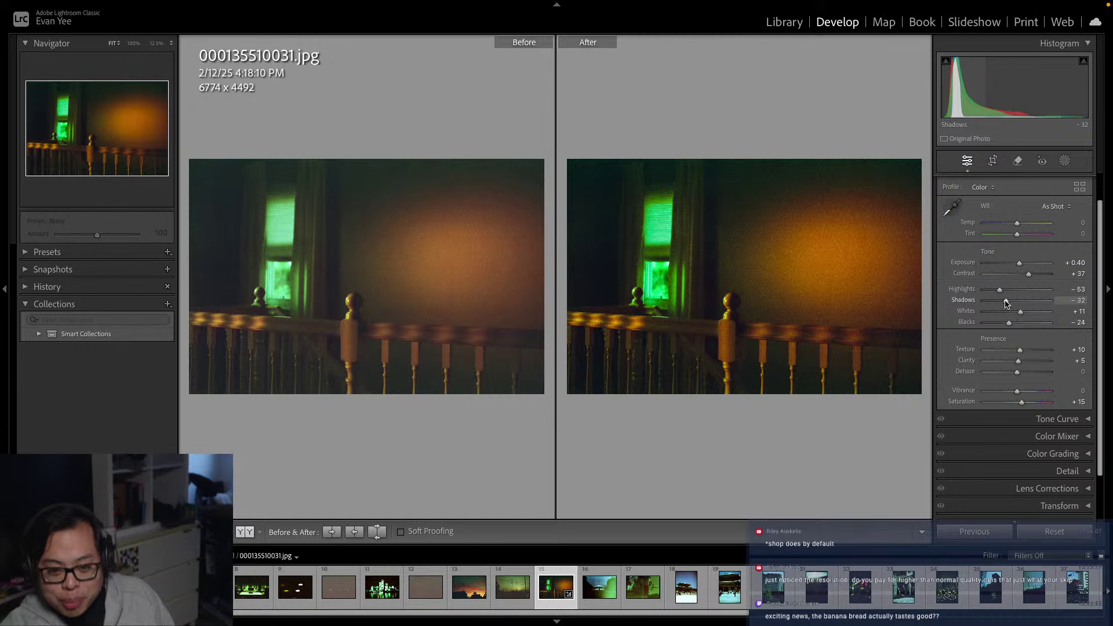
Try the banister photo's shadows at +100, and settle on shadows at -11
left_click_drag(1006, 302, 1066, 307)
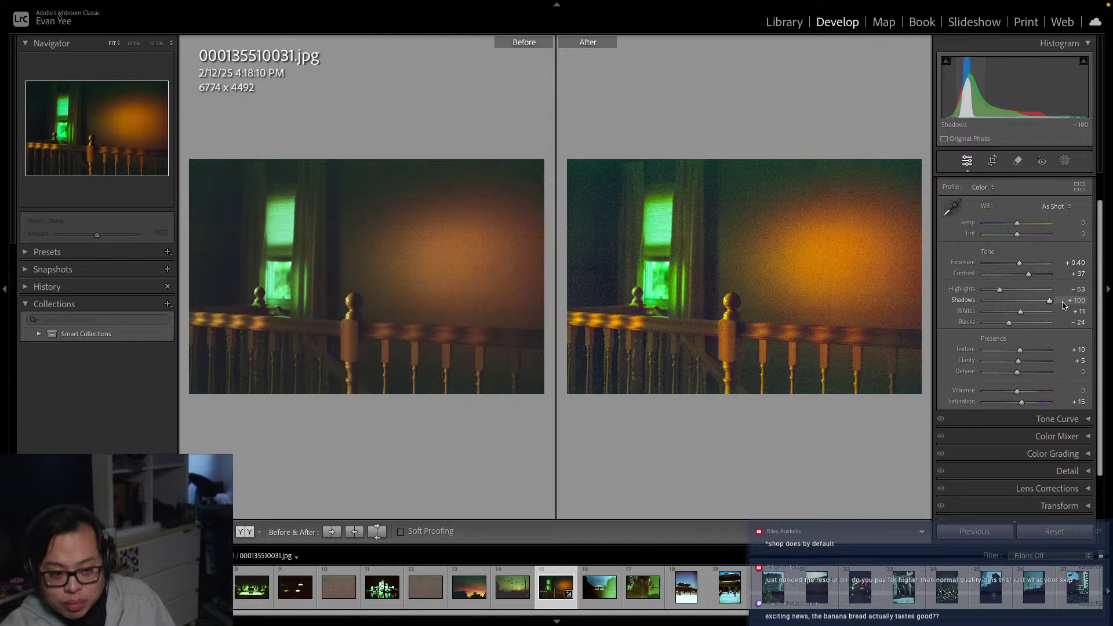
left_click_drag(1049, 301, 1012, 302)
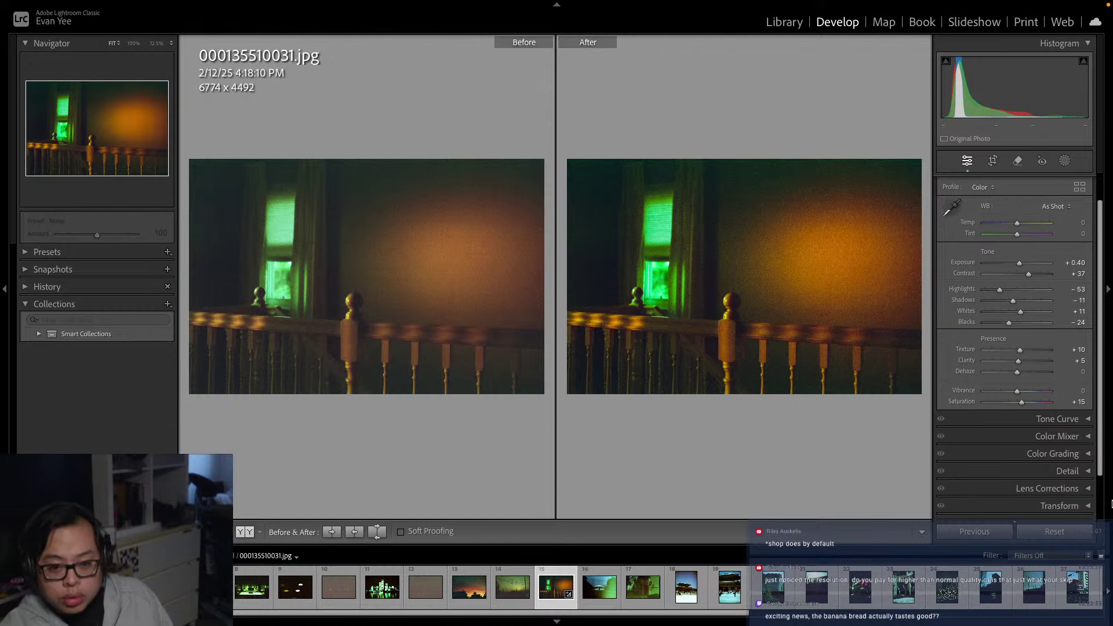
scroll(1078, 256, "up", 1)
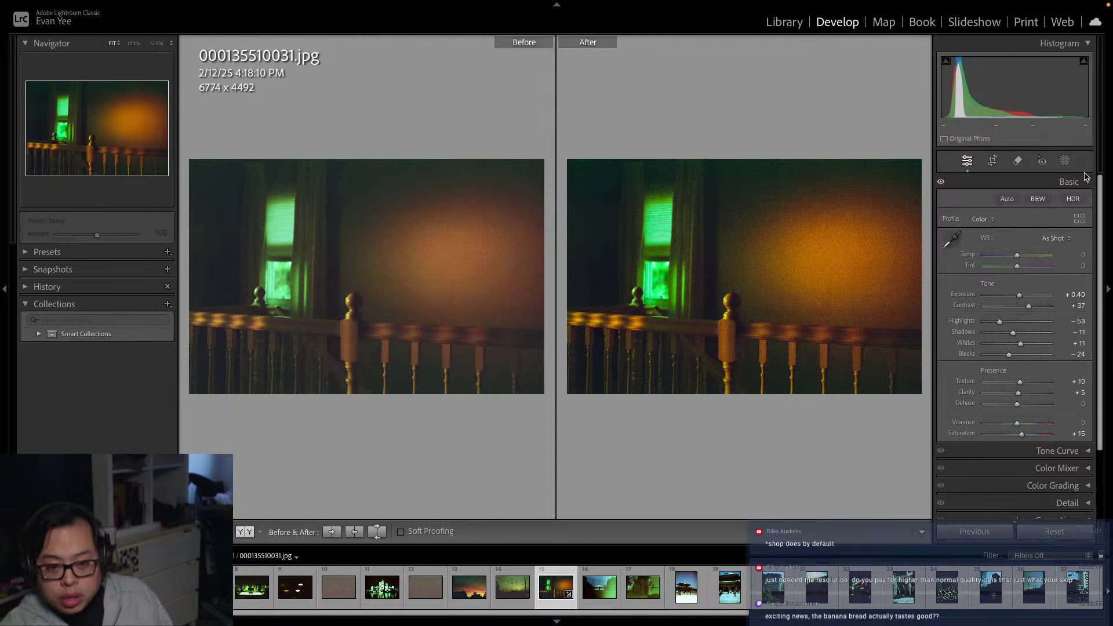
Try the black-and-white treatment on the banister photo, inspect it at a closer zoom, and undo the conversion
left_click(1046, 199)
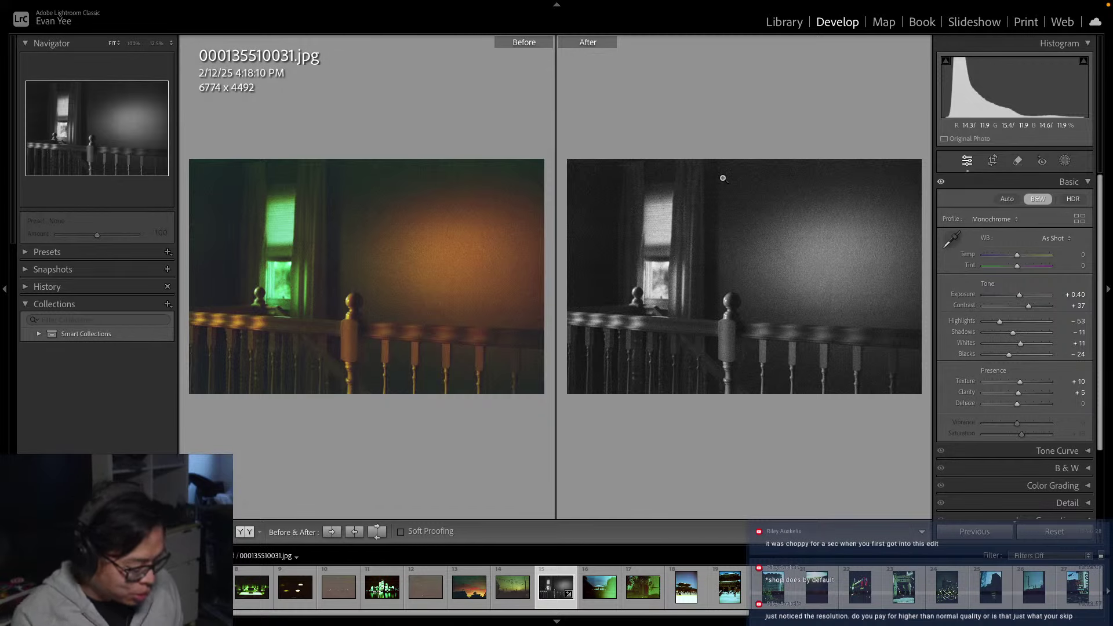
key("ctrl+minus")
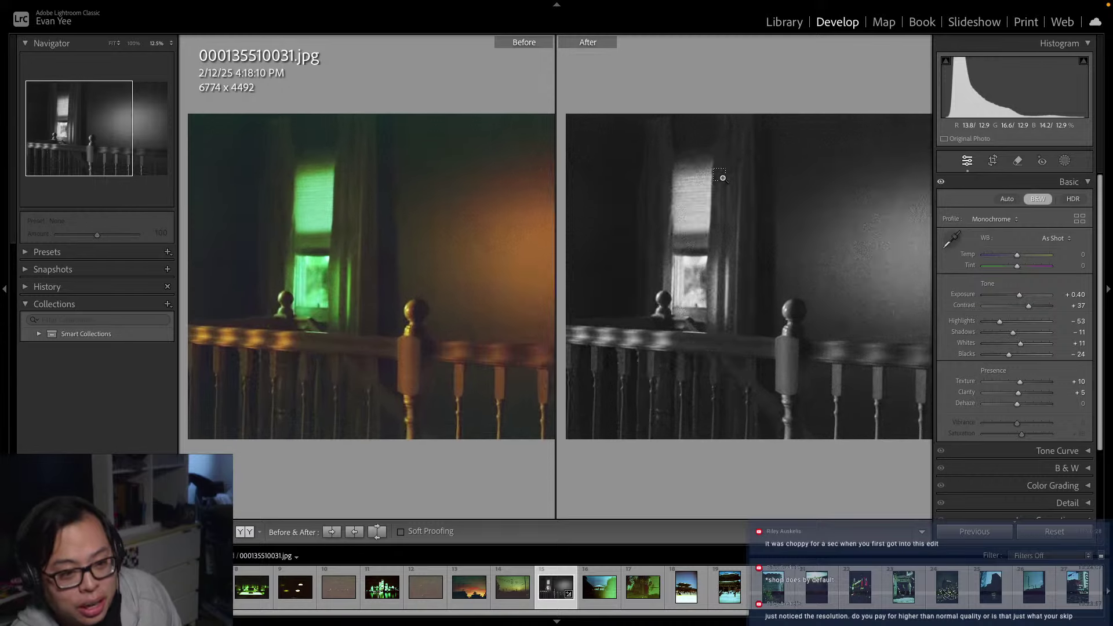
key("ctrl+equal")
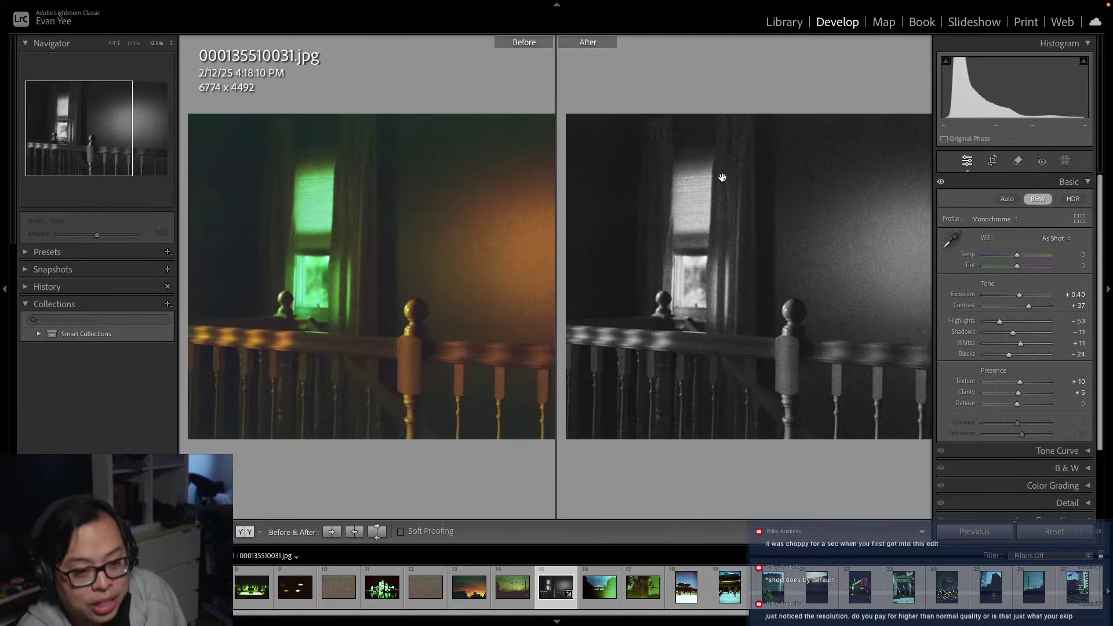
left_click(114, 44)
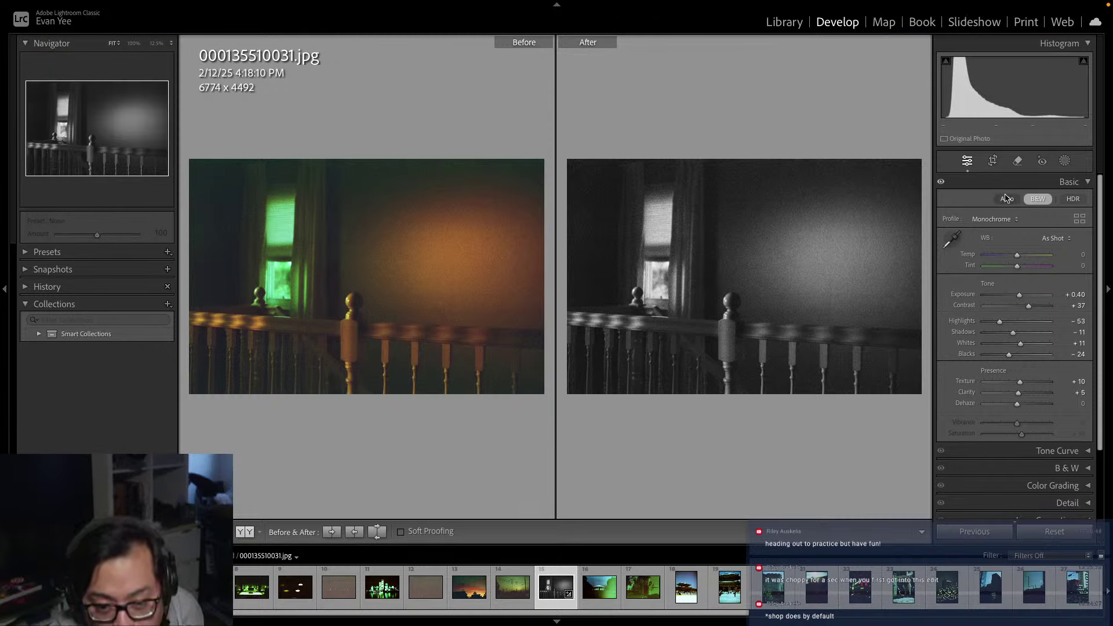
key("super+z")
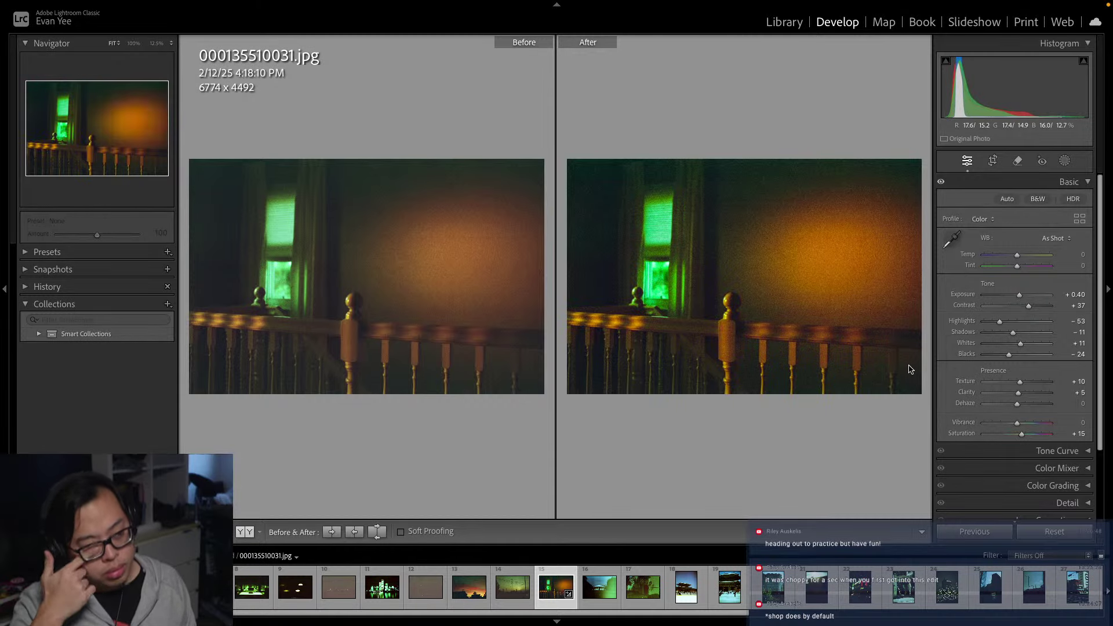
In the banister photo's tone curve, try Highlights at -100 and undo it, and set Lights to +8 and Shadows to -35
left_click(1085, 182)
left_click(1087, 199)
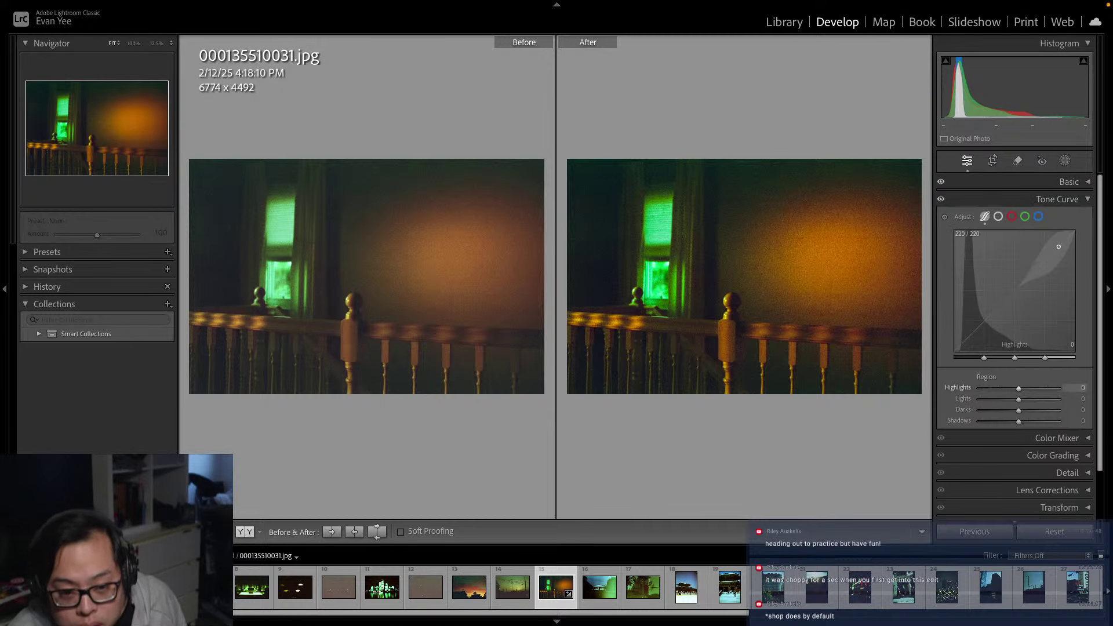
mouse_move(1058, 243)
left_mouse_down()
mouse_move(1062, 235)
mouse_move(1059, 264)
left_mouse_up()
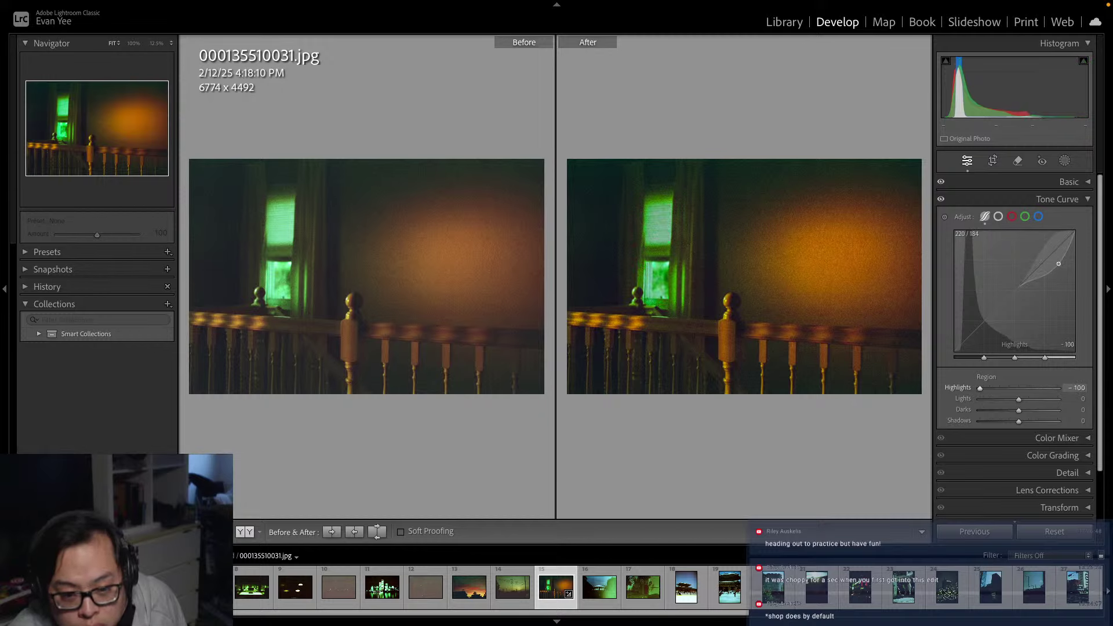
key("ctrl+z")
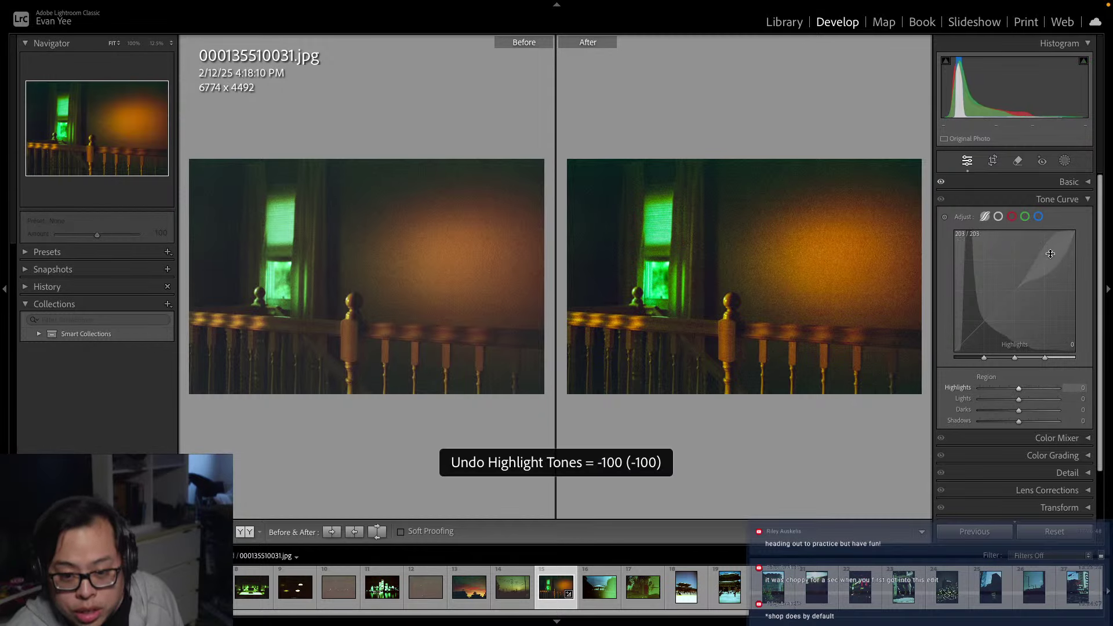
left_click_drag(1044, 263, 1018, 284)
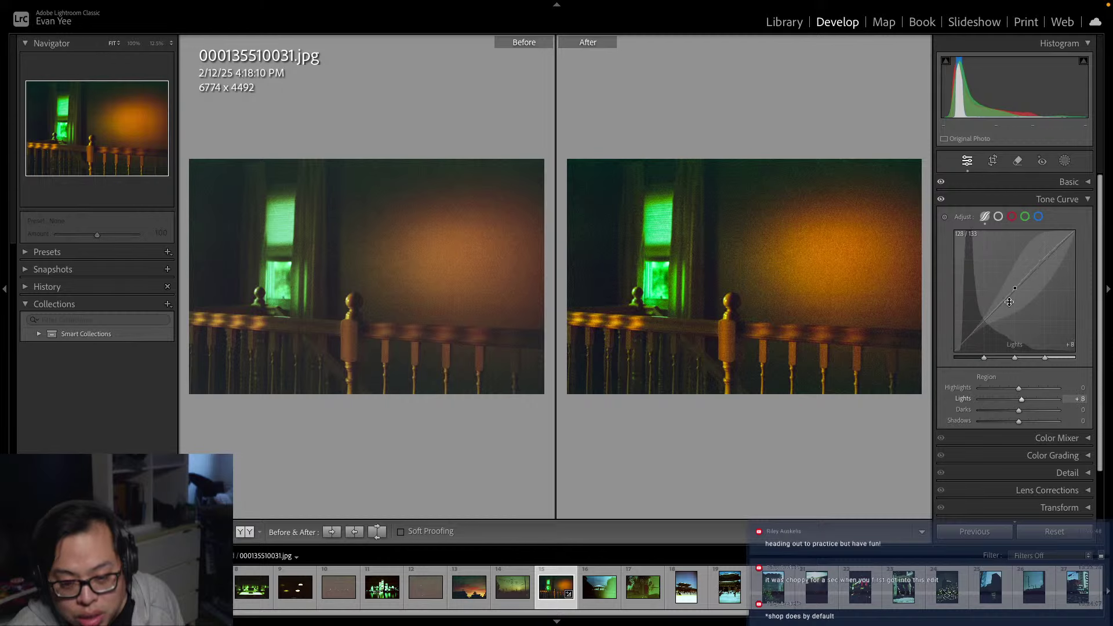
left_click_drag(983, 320, 982, 327)
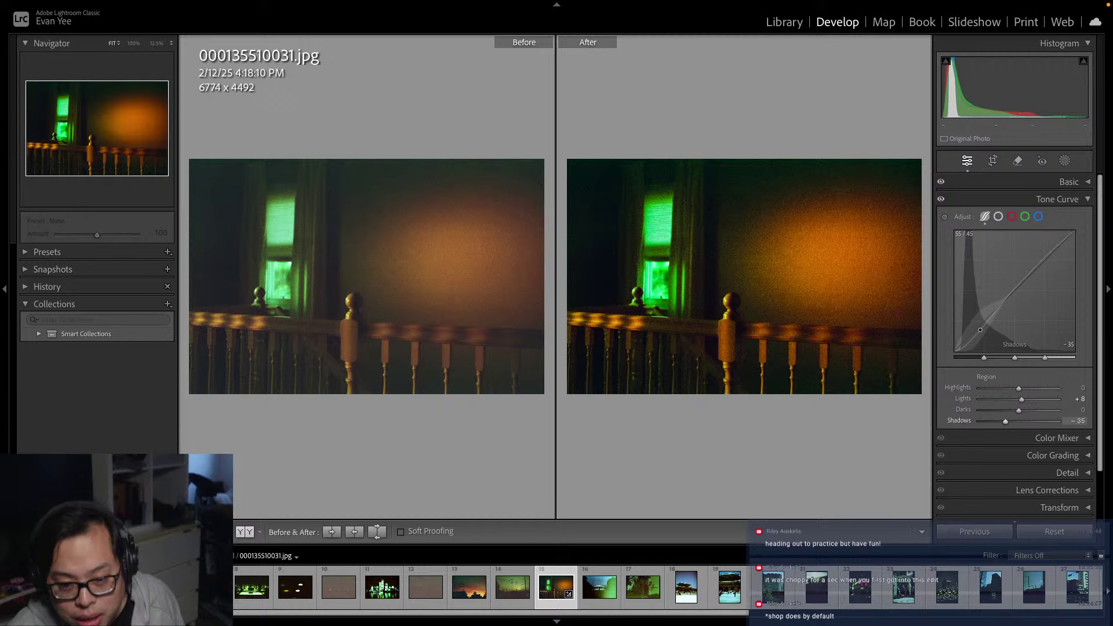
left_click(1086, 199)
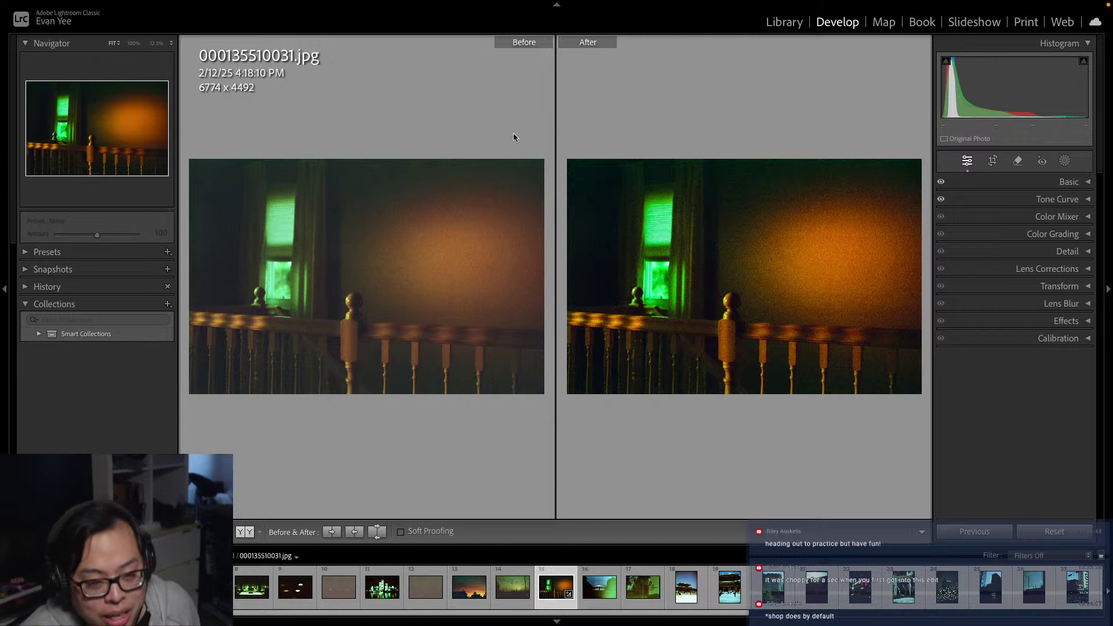
Create a virtual copy of the banister photo and compare it with the original, ending on the copy
right_click(543, 195)
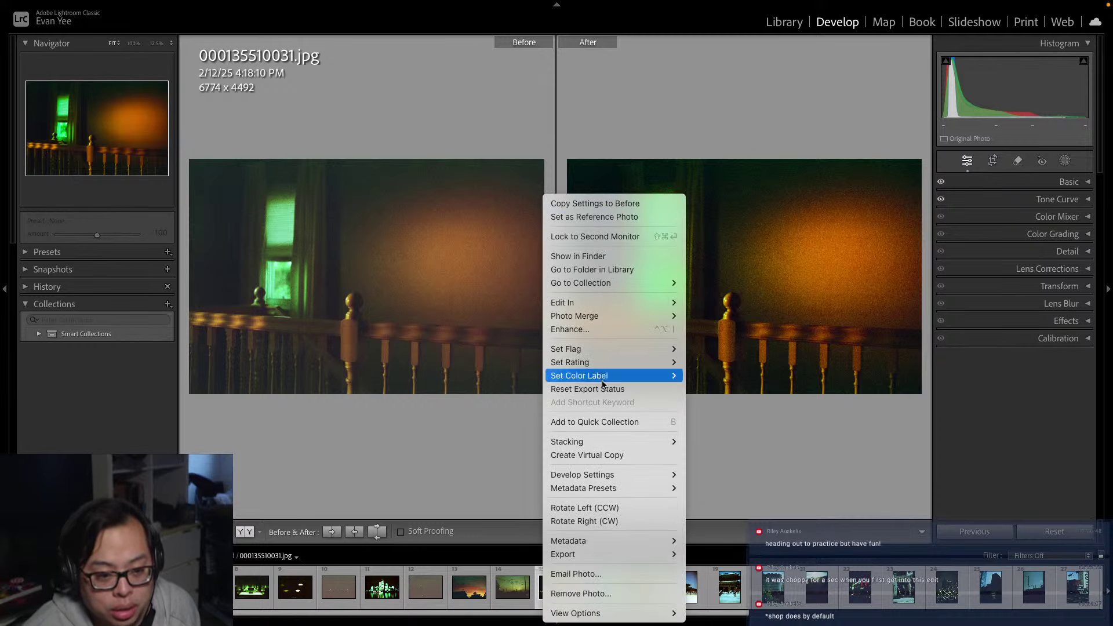
left_click(610, 455)
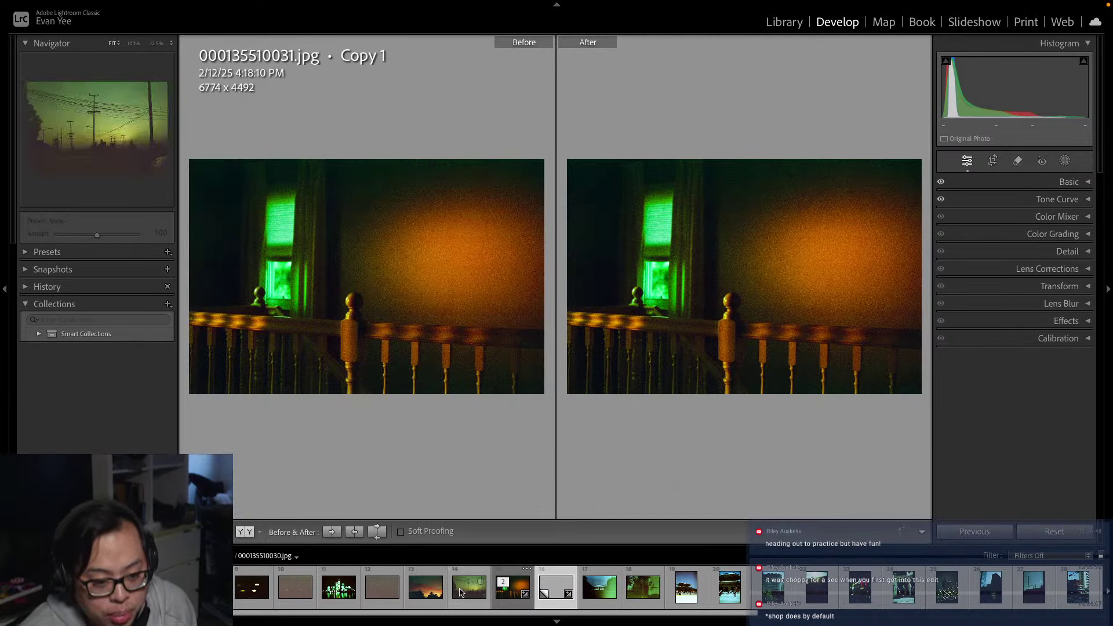
left_click(467, 589)
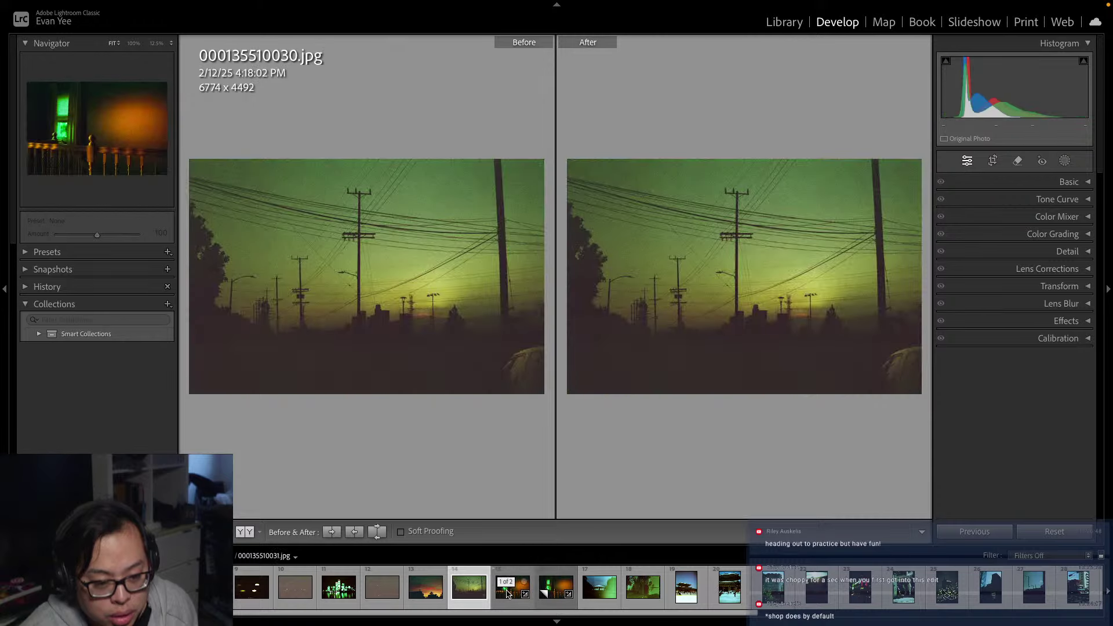
key("Right")
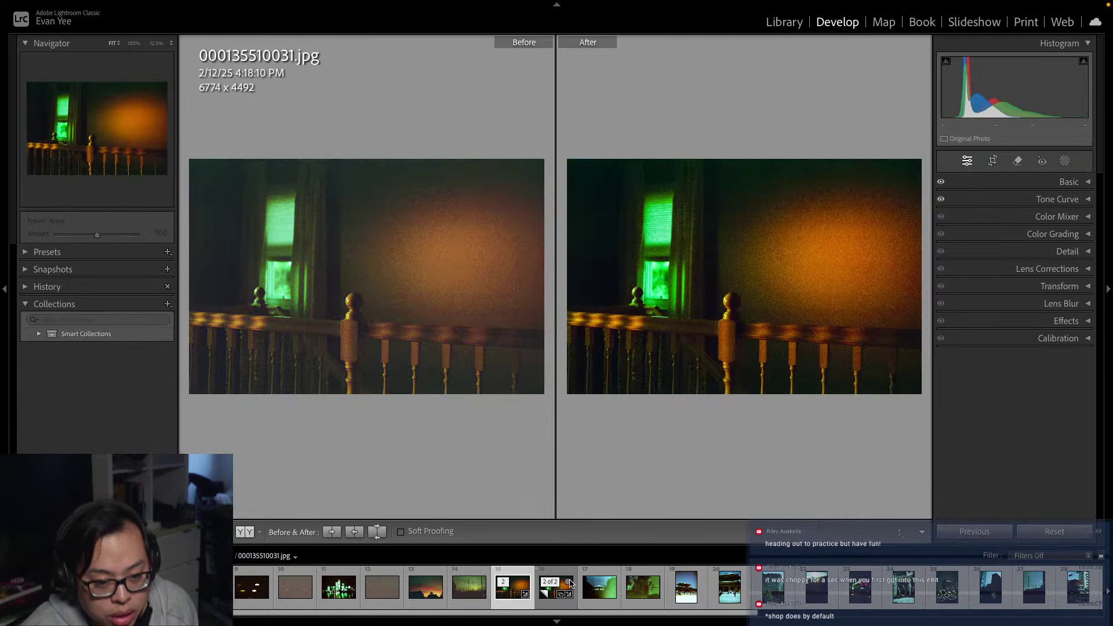
left_click(553, 605)
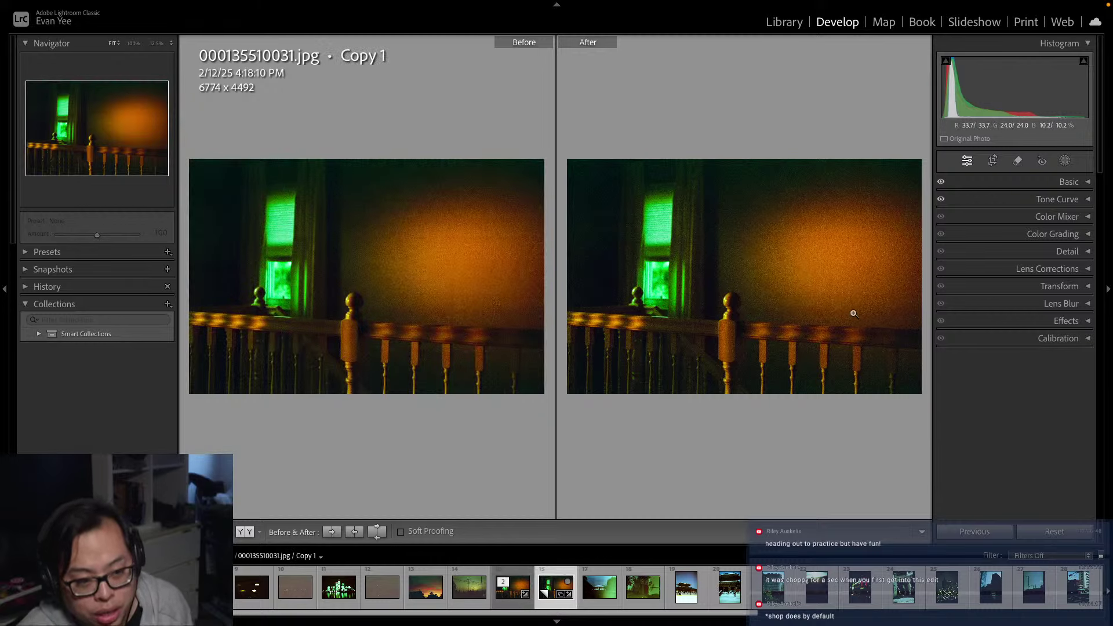
left_click(1089, 200)
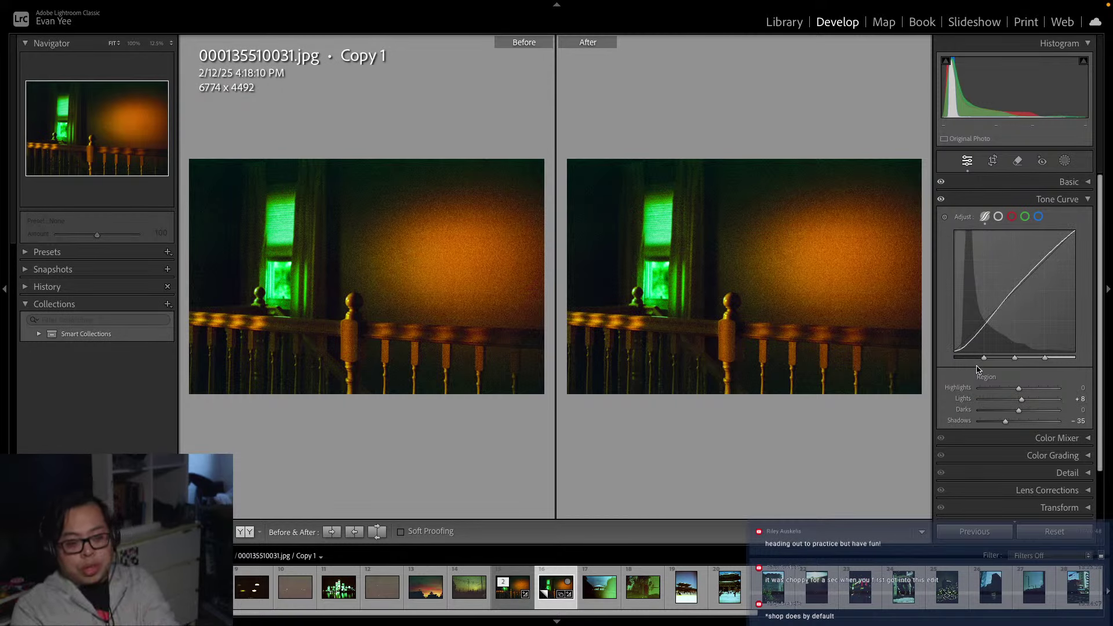
left_click(532, 584)
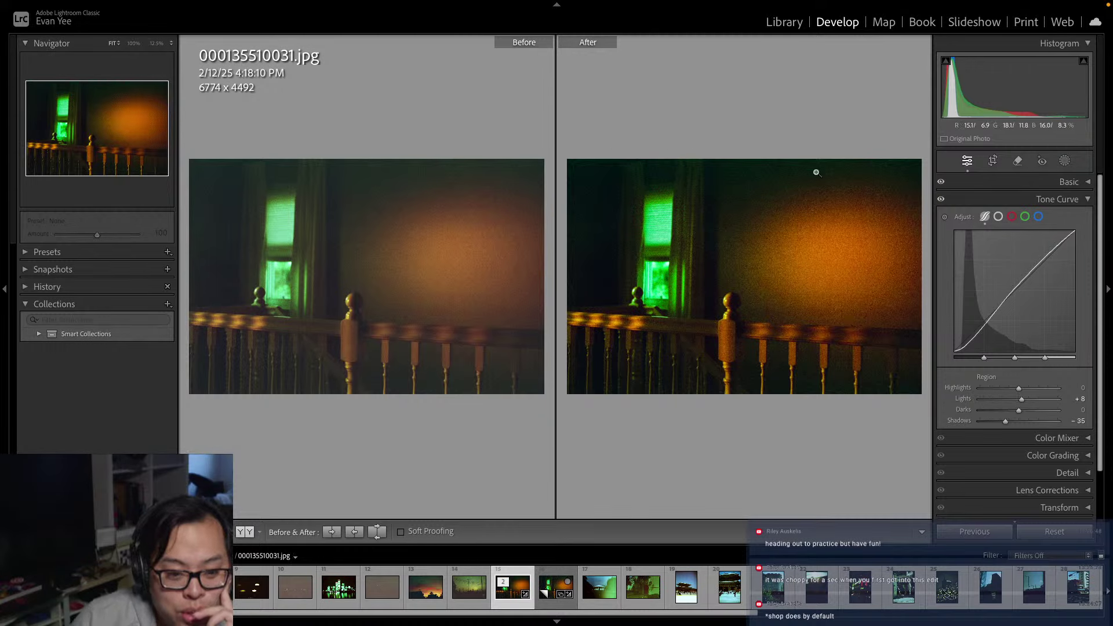
left_click(550, 571)
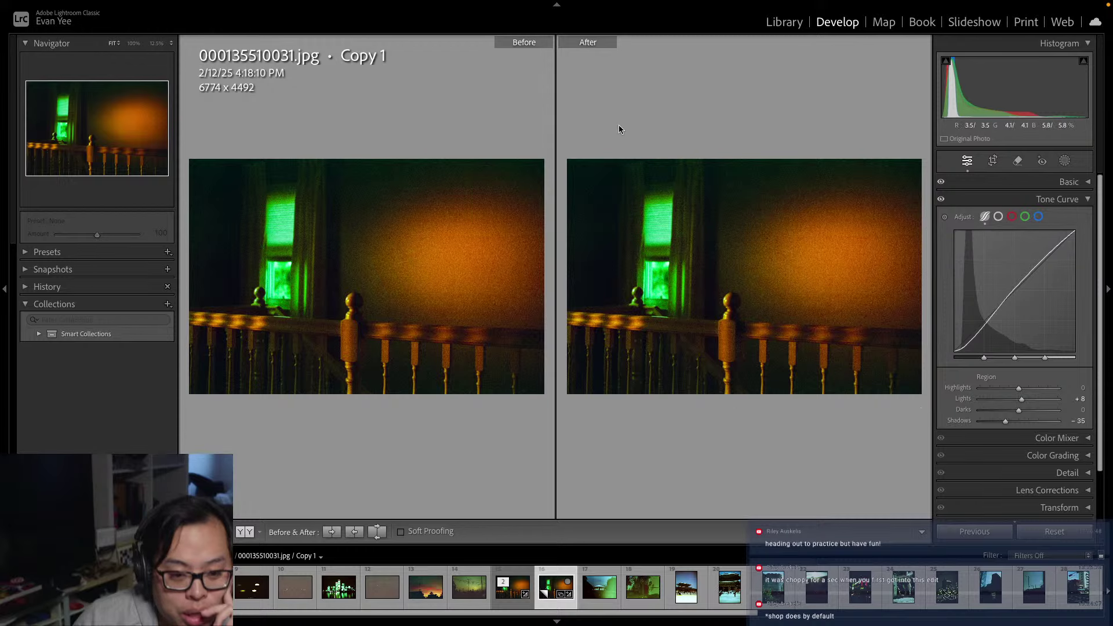
Set the manual luminance noise reduction of the banister copy to 53
left_click(1087, 199)
left_click(1085, 255)
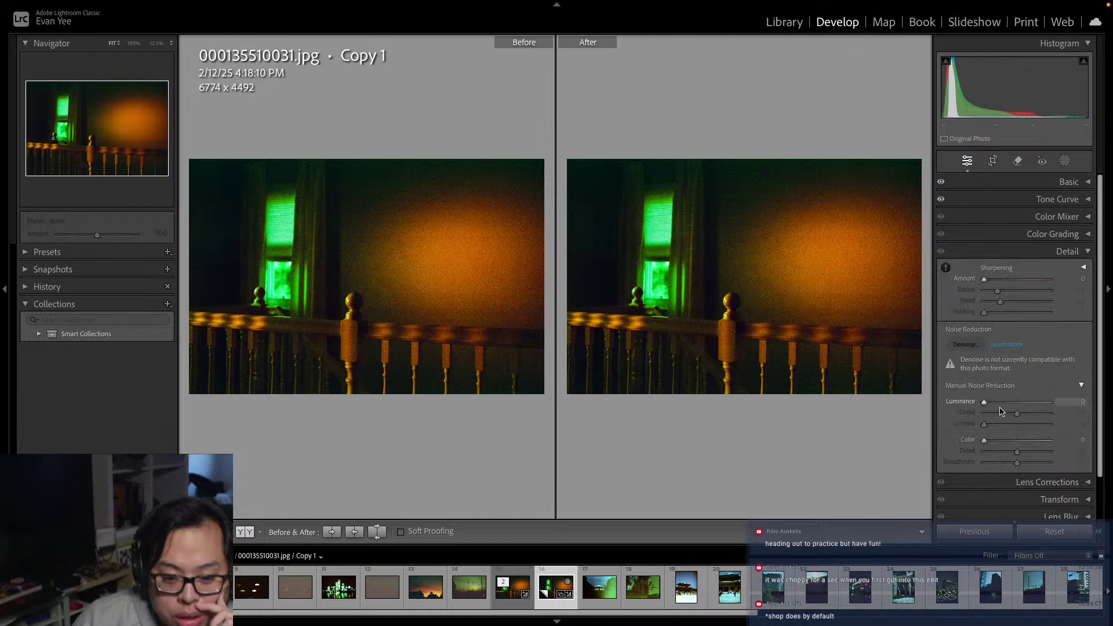
left_click_drag(987, 405, 1042, 408)
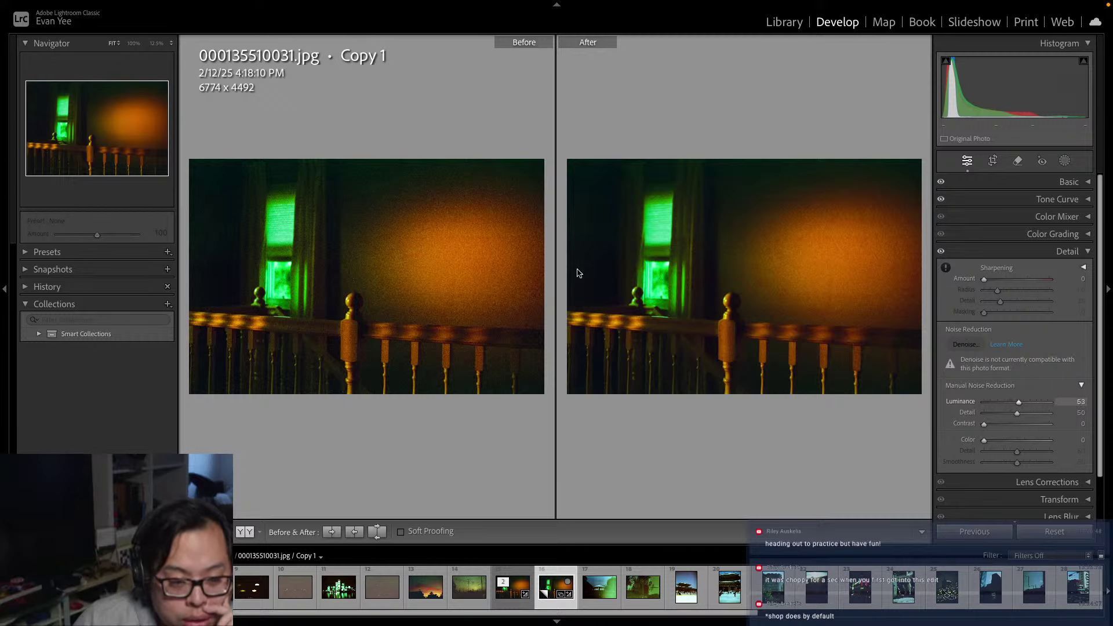
Check the noise reduction in the split before/after layouts, and return to the single view of the edited copy
key("z")
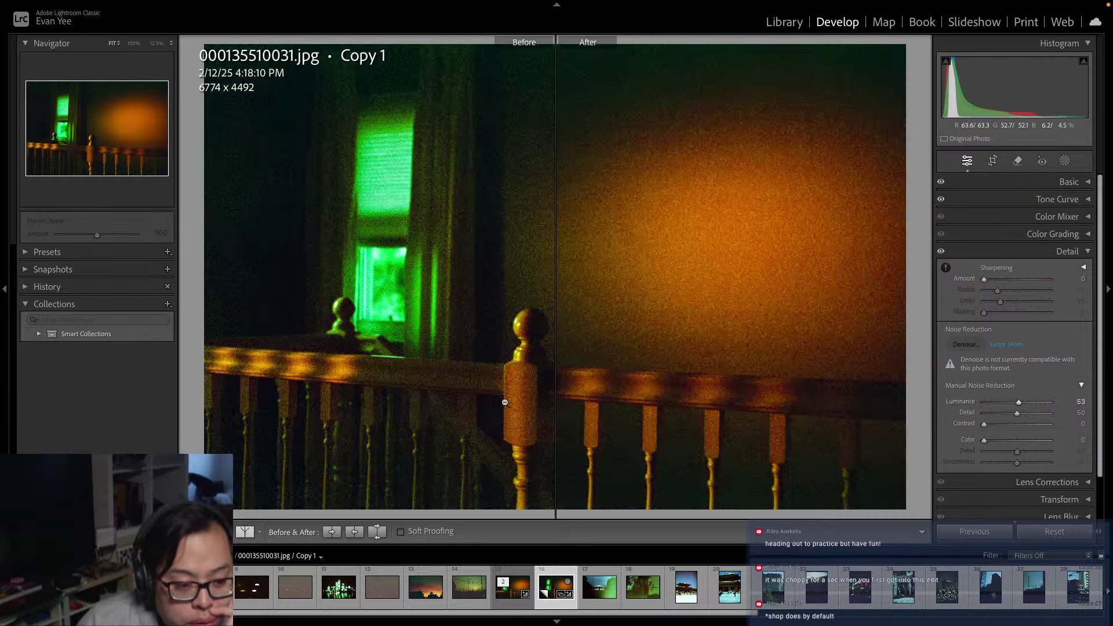
mouse_move(603, 2)
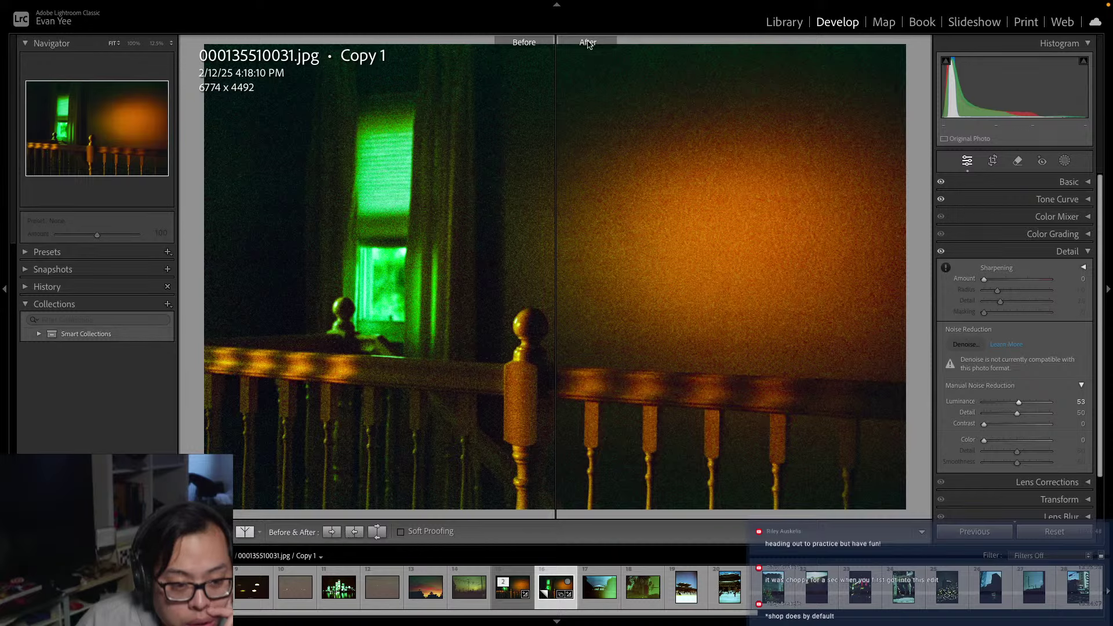
left_click(249, 532)
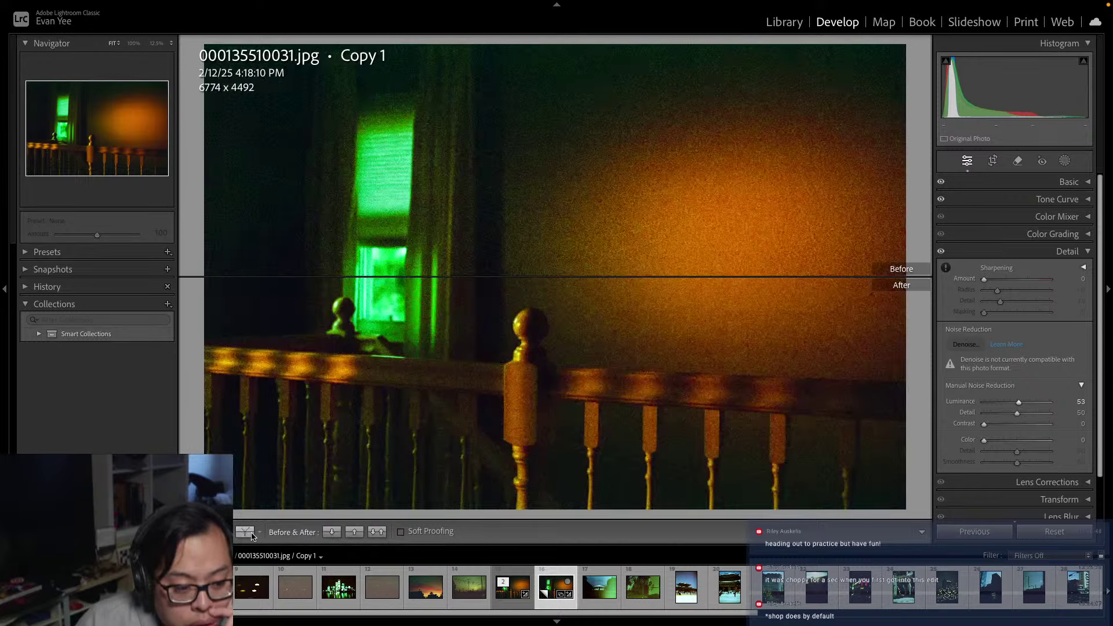
left_click(259, 532)
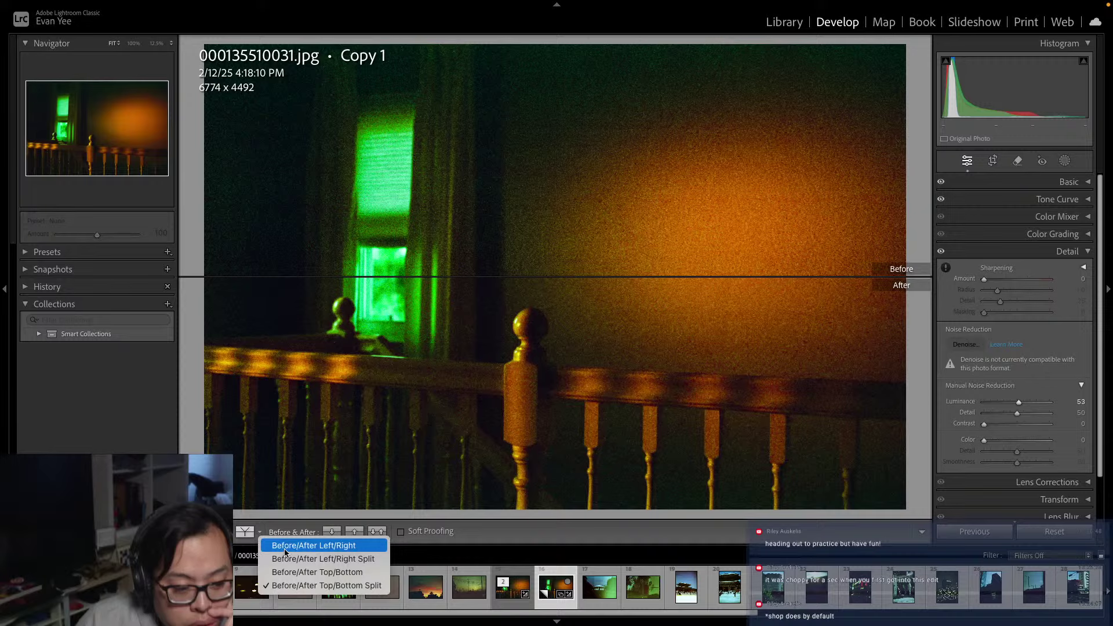
left_click(284, 545)
key("y")
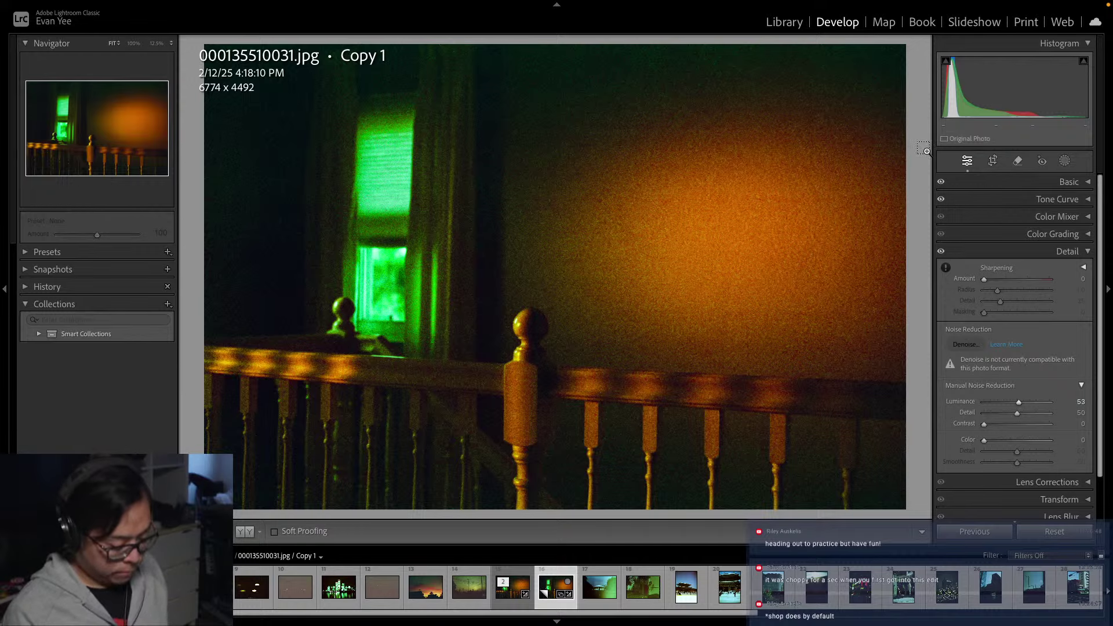
Compare the banister copy with the original at 12.5% zoom, and set the copy's luminance noise reduction to 58
key("ctrl+minus")
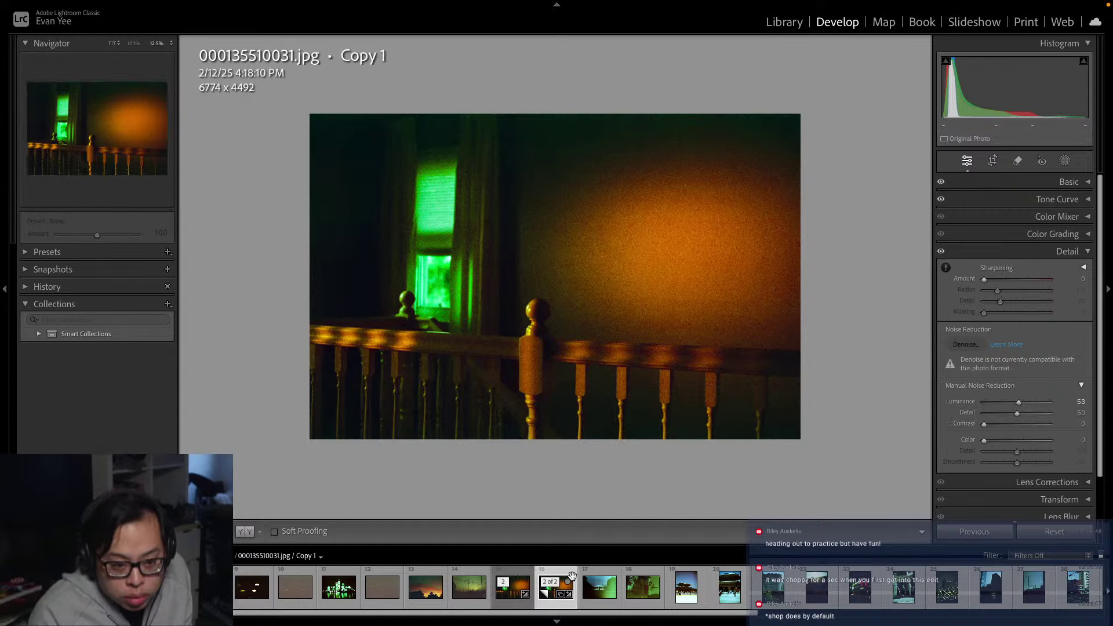
left_click(518, 573)
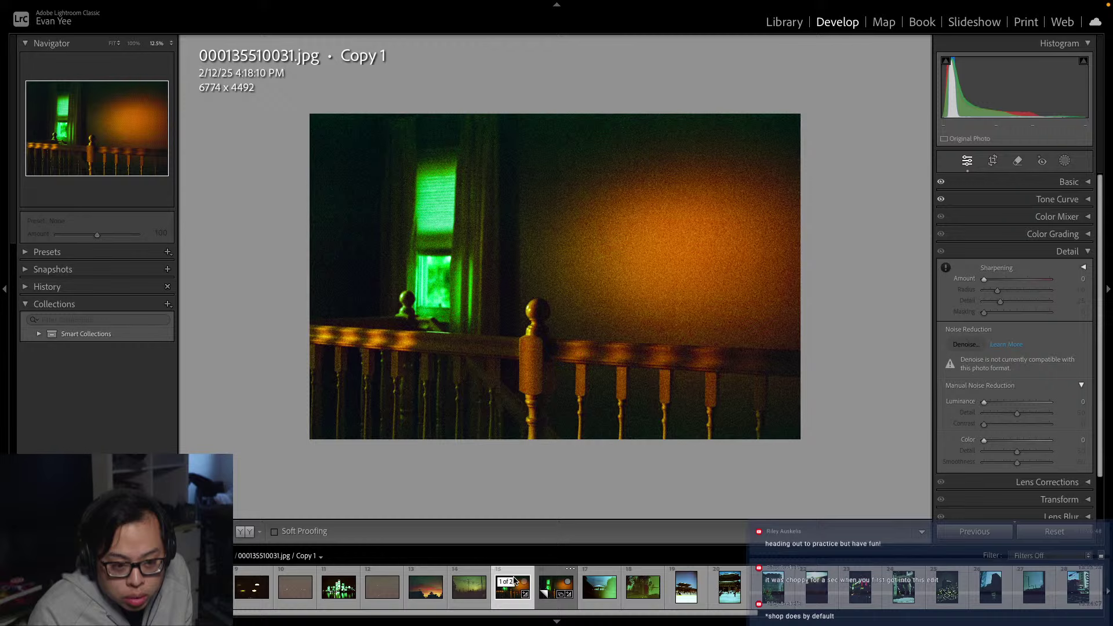
left_click(557, 575)
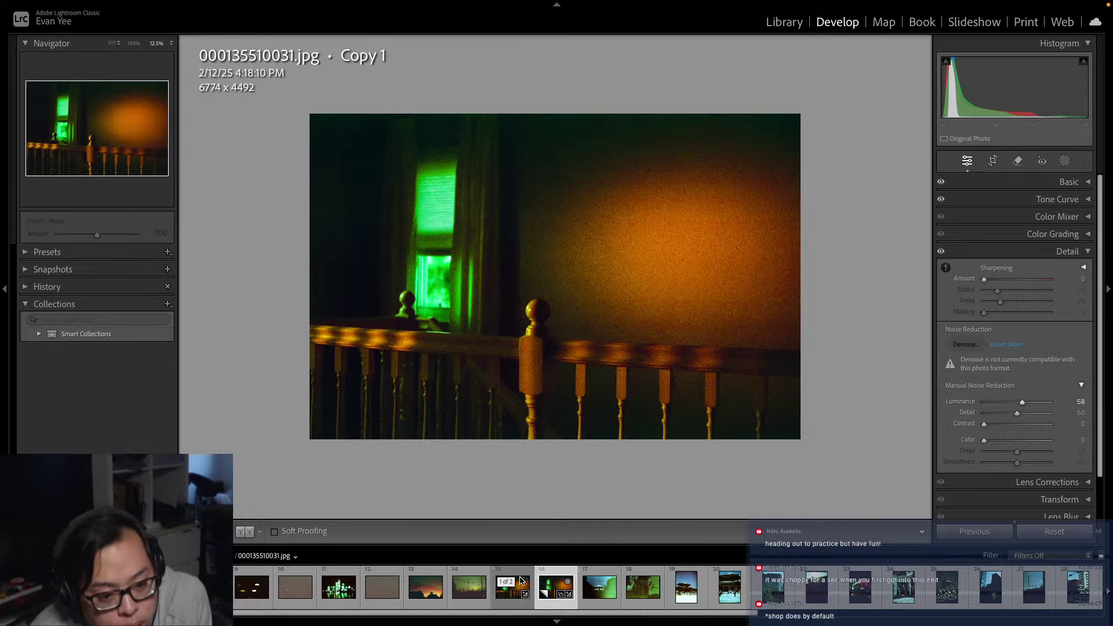
left_click(512, 574)
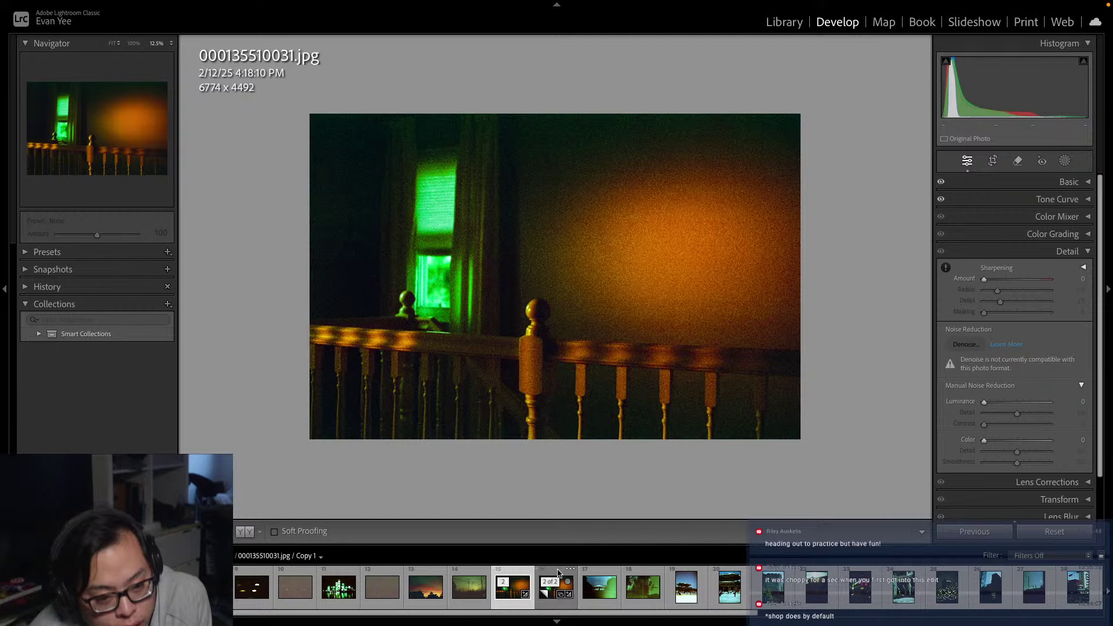
key("Right")
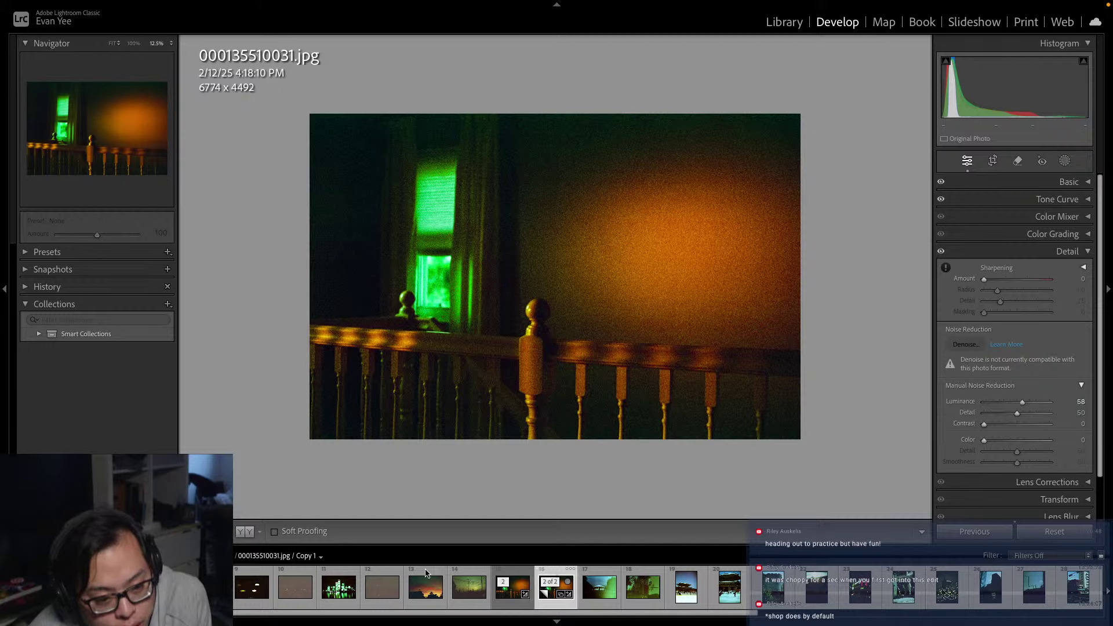
left_click(499, 581)
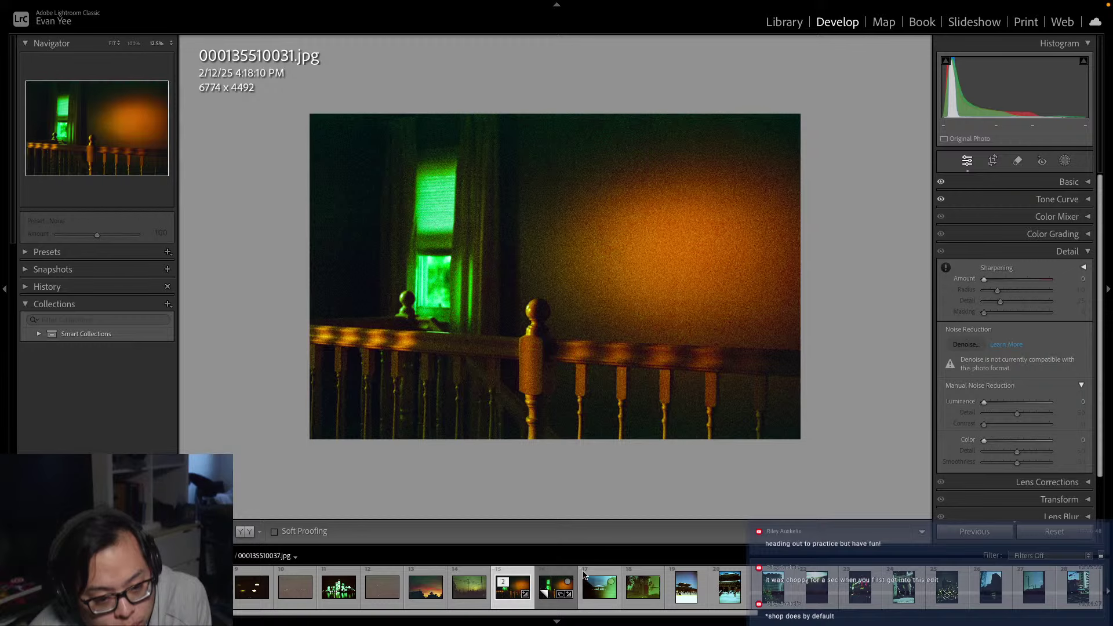
left_click(558, 573)
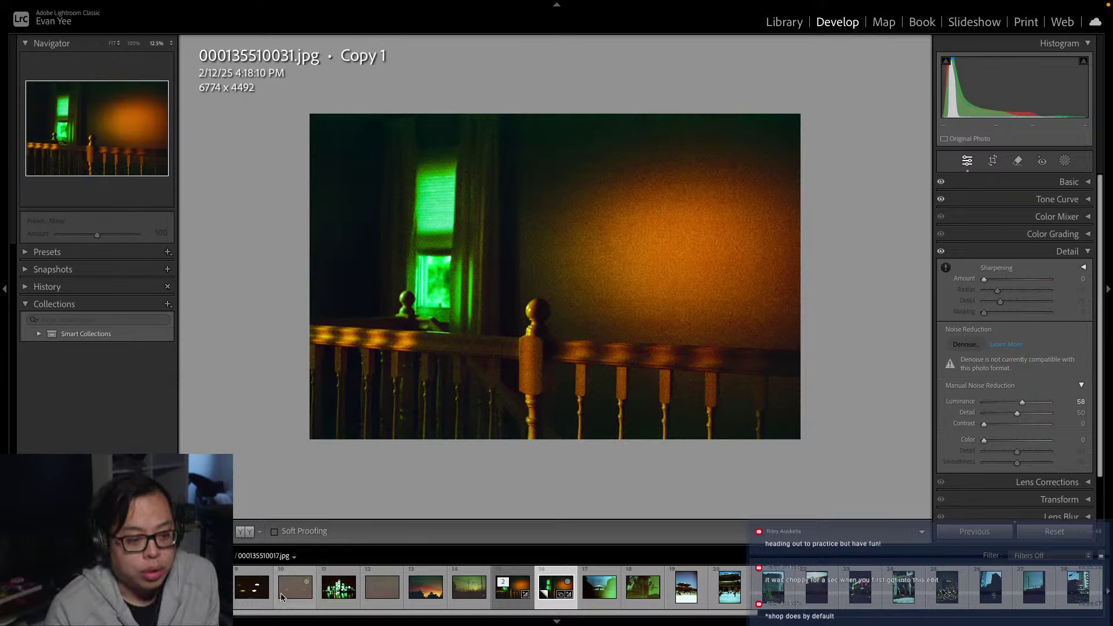
Set the flag of the banister photo's virtual copy to Flagged
right_click(562, 578)
mouse_move(695, 348)
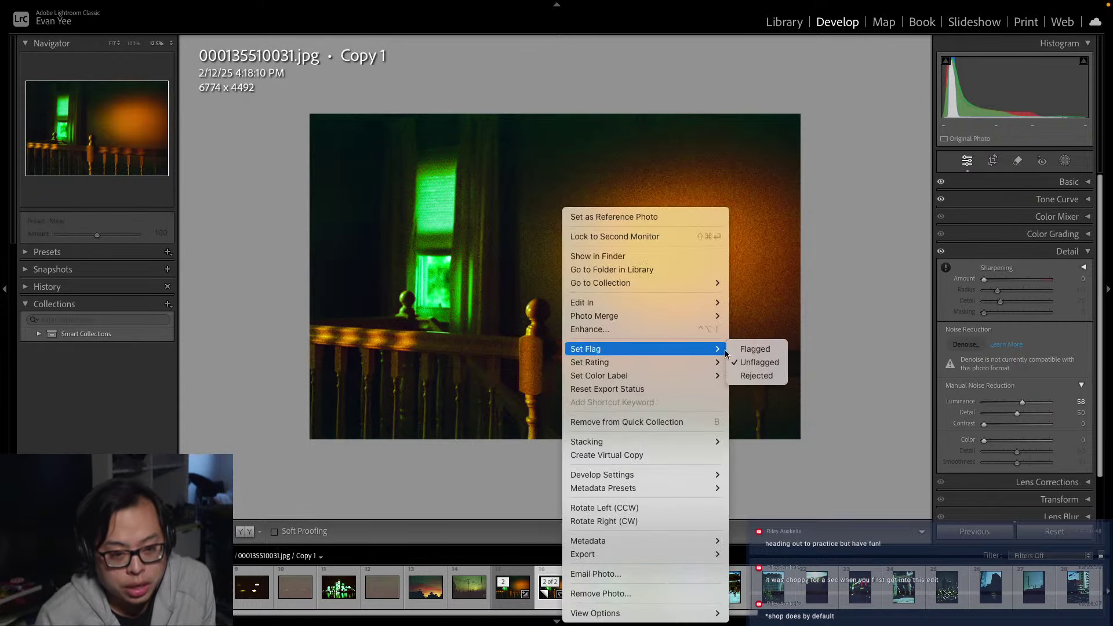
left_click(766, 352)
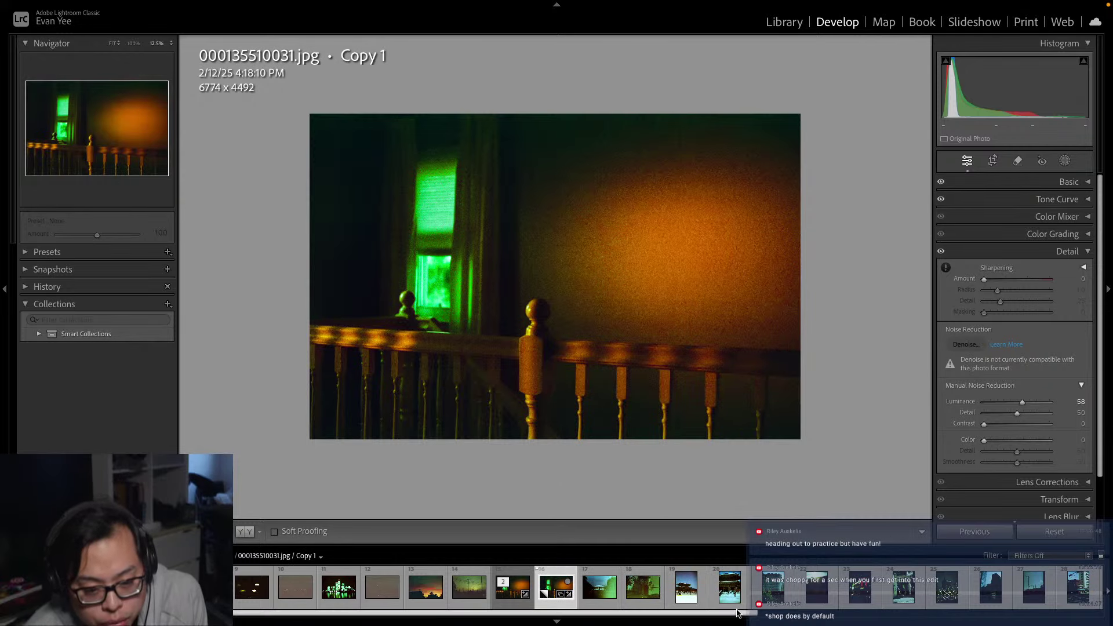
Go back to the roll's first photo, 000135510001.jpg, and show all photos in the Library grid
left_click_drag(747, 616, 551, 614)
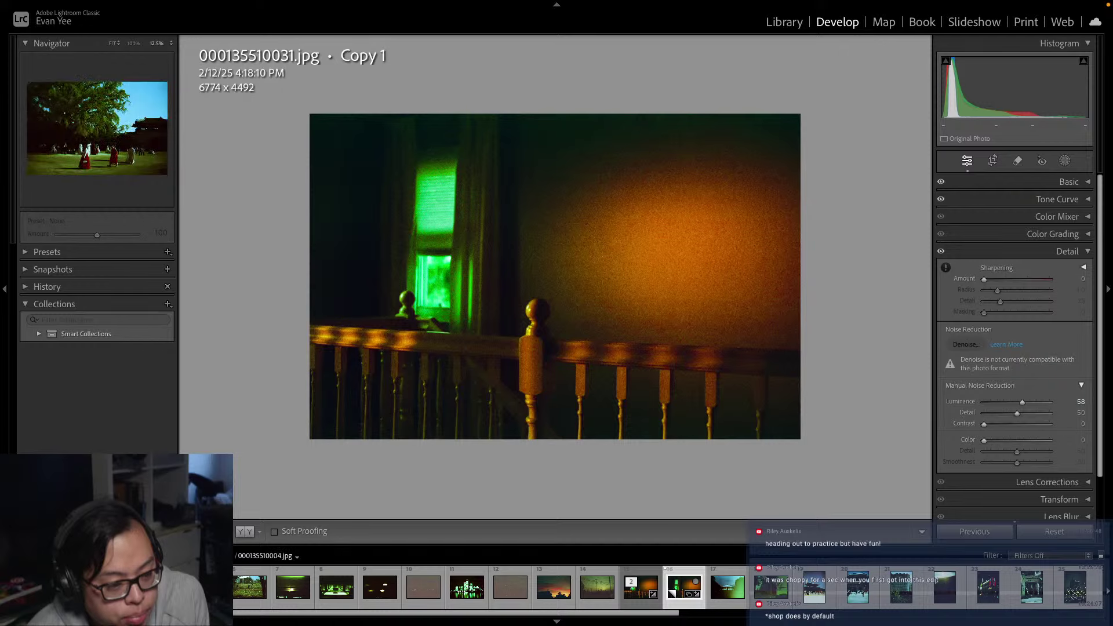
left_click(162, 587)
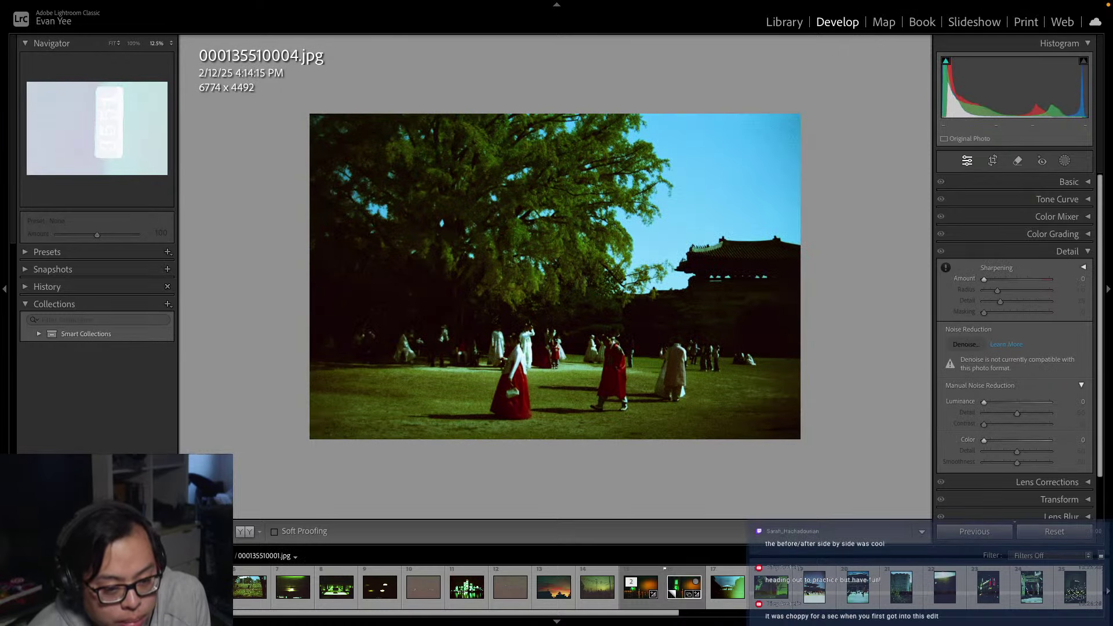
left_click(32, 587)
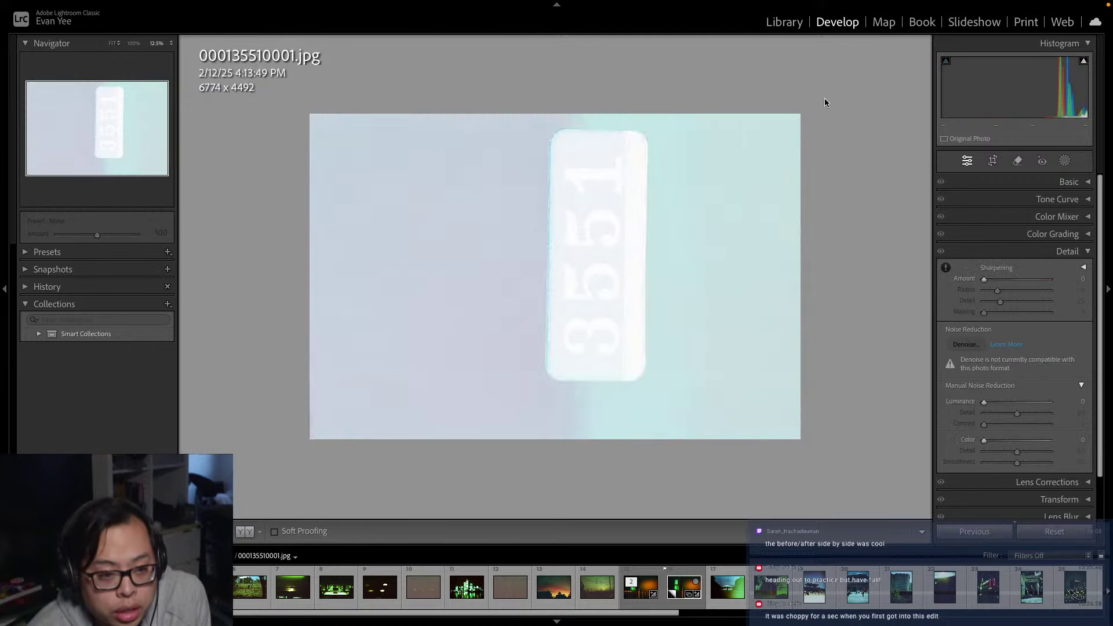
key("e")
key("g")
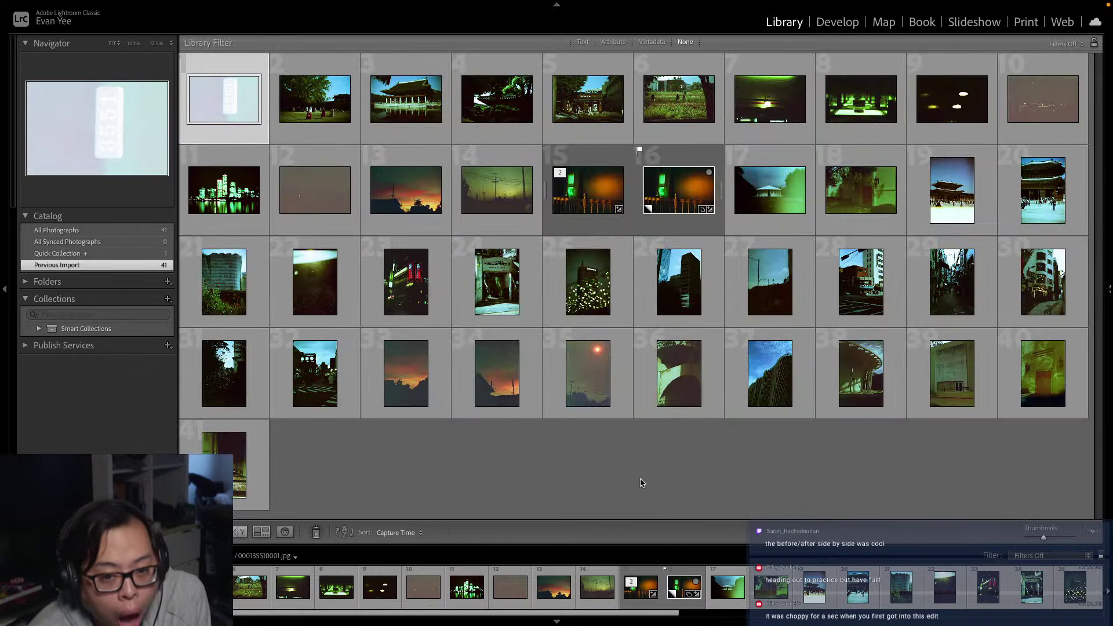
left_click(1039, 474)
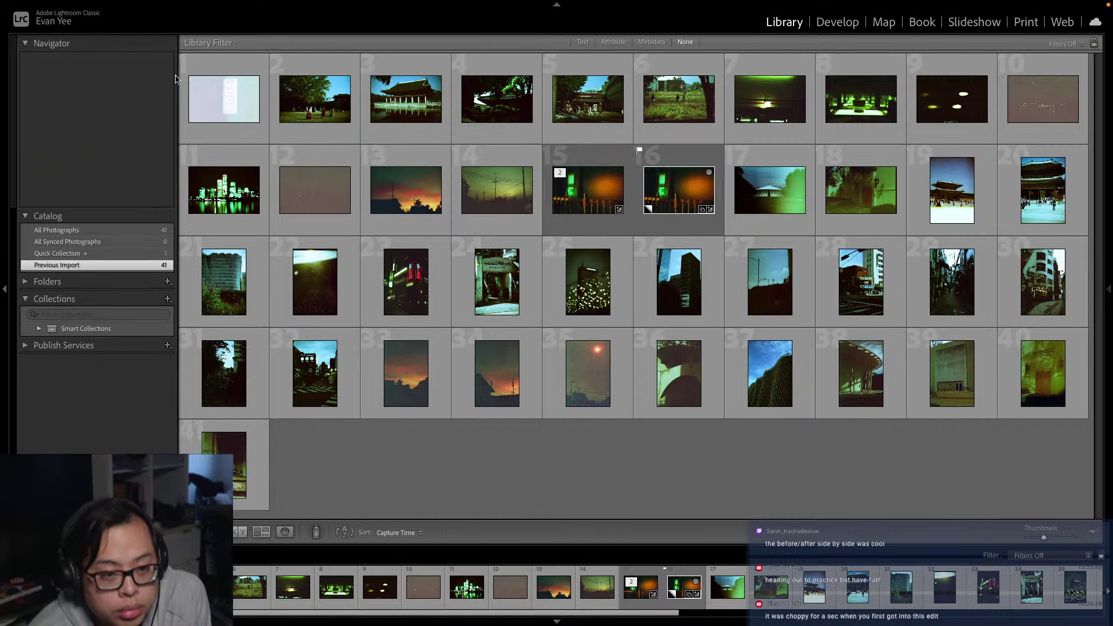
left_click(582, 43)
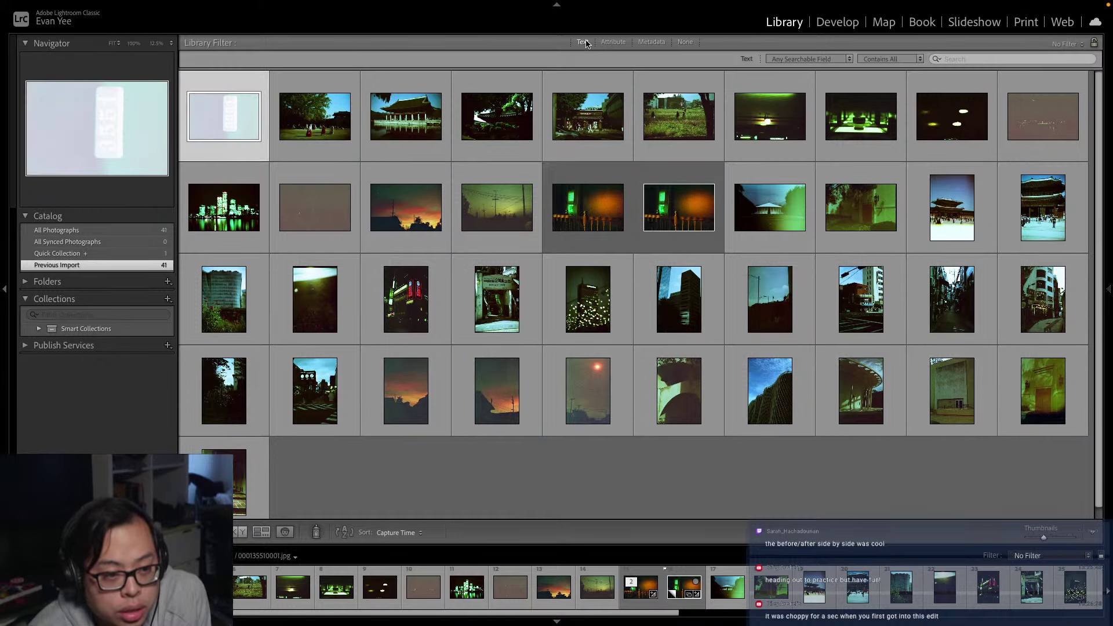
left_click(685, 42)
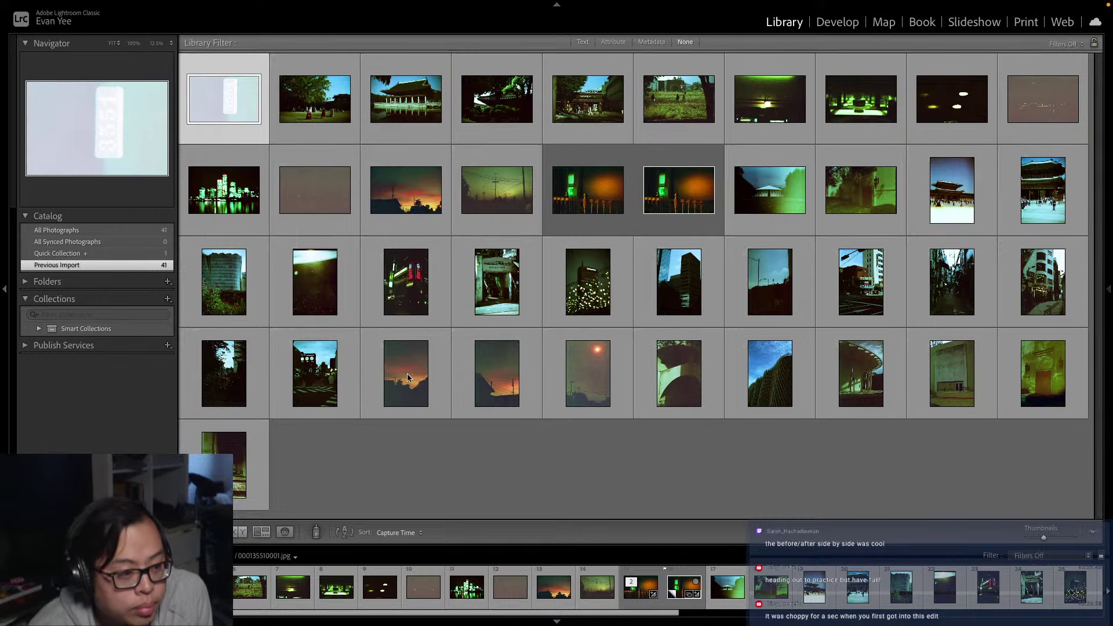
Sort the photos in the Library grid by File Name and clear the selection
left_click(404, 533)
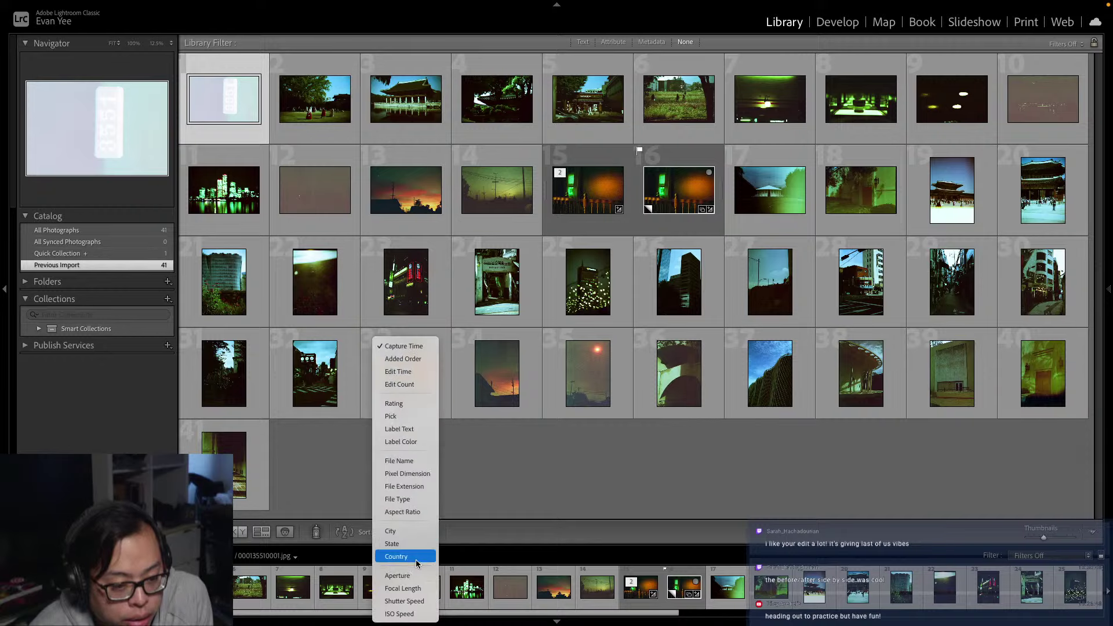
left_click(406, 460)
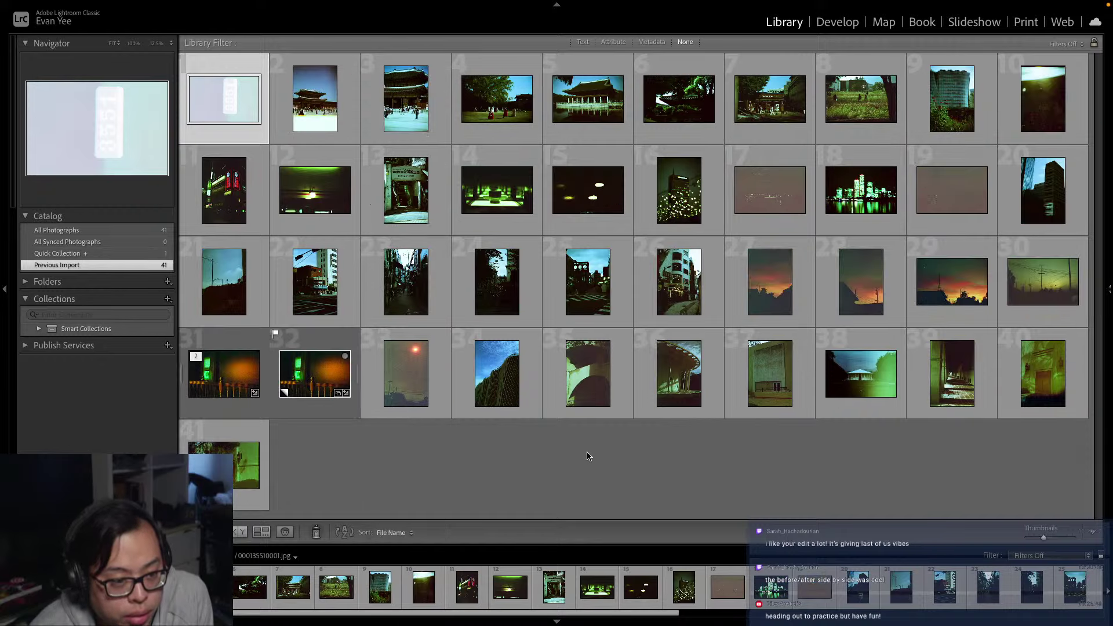
left_click(585, 456)
Open 000135510002.jpg in Develop and crop its sky and blown-out foreground to a 4492 x 3859 frame around the palace gate
left_click(318, 77)
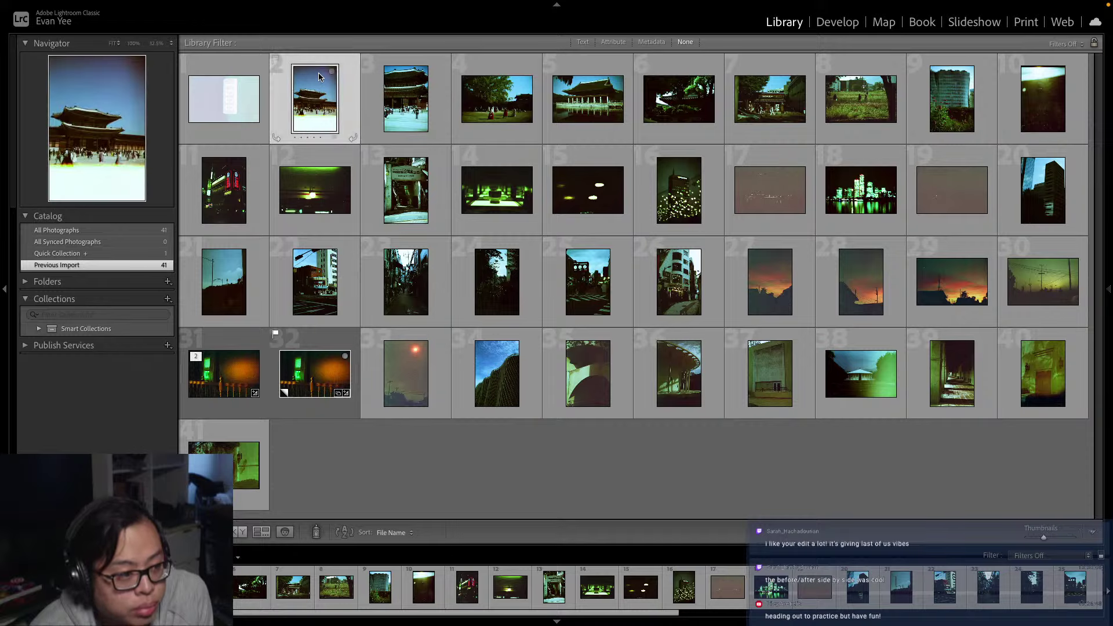
double_click(318, 77)
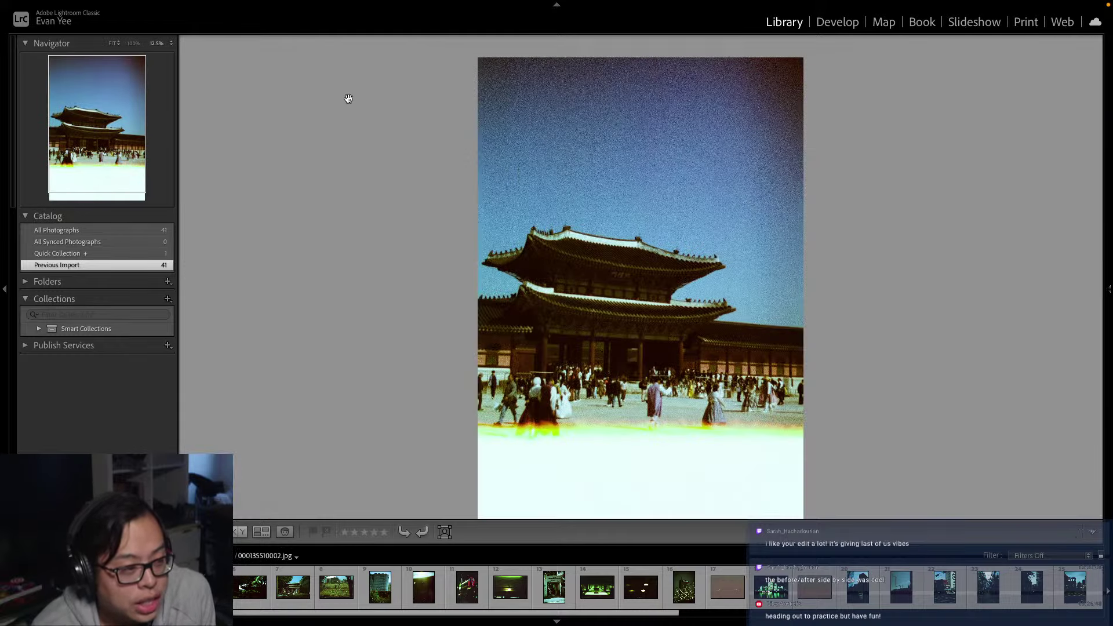
left_click(840, 22)
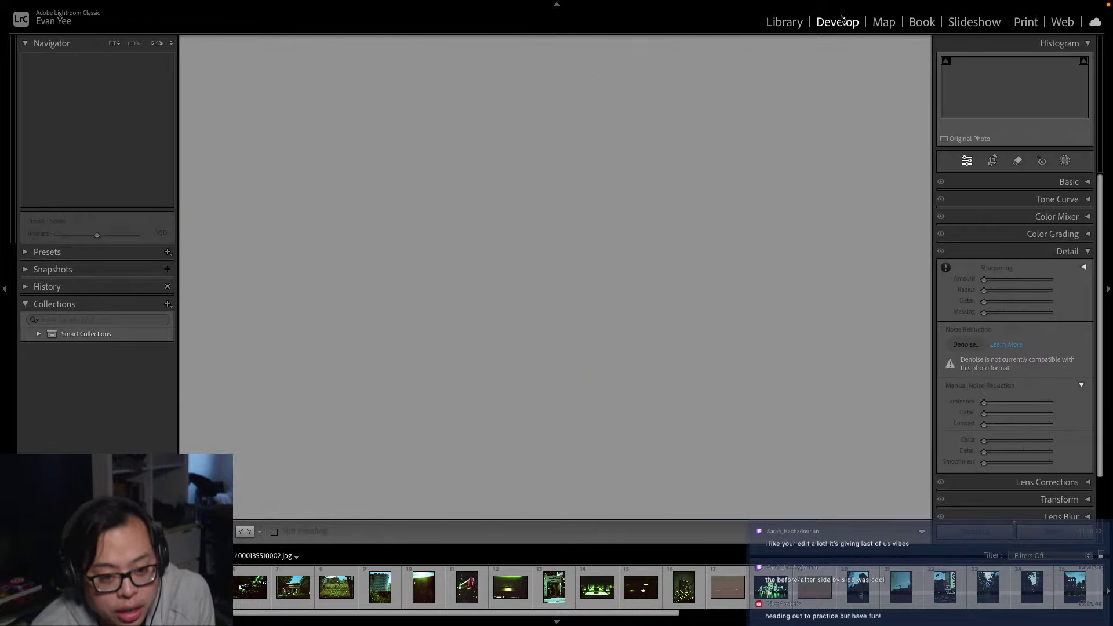
left_click(993, 160)
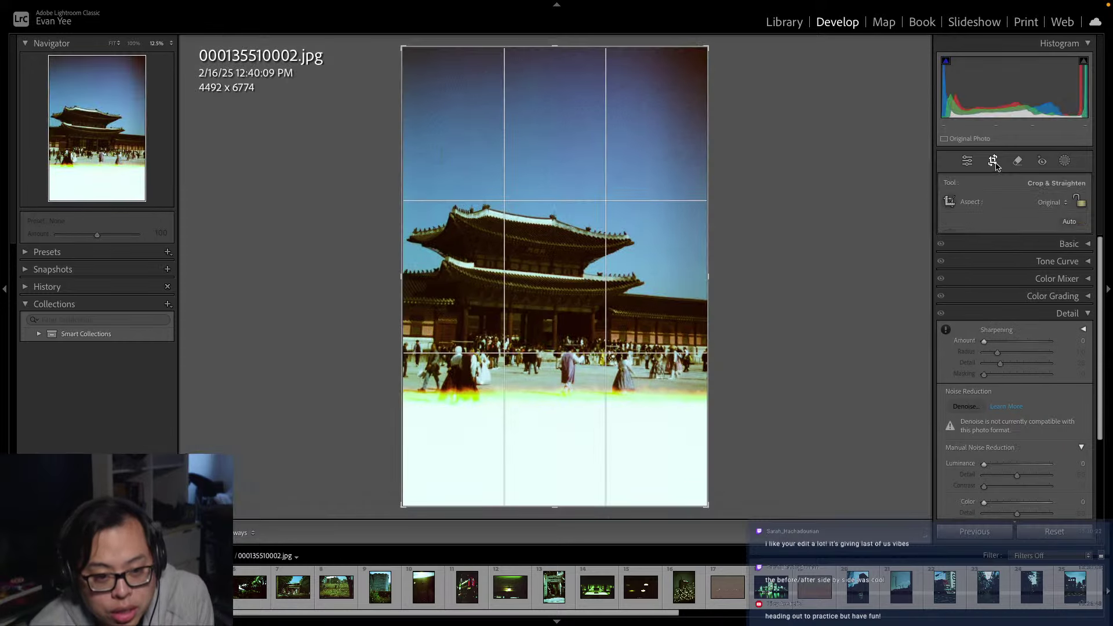
left_click_drag(550, 44, 580, 104)
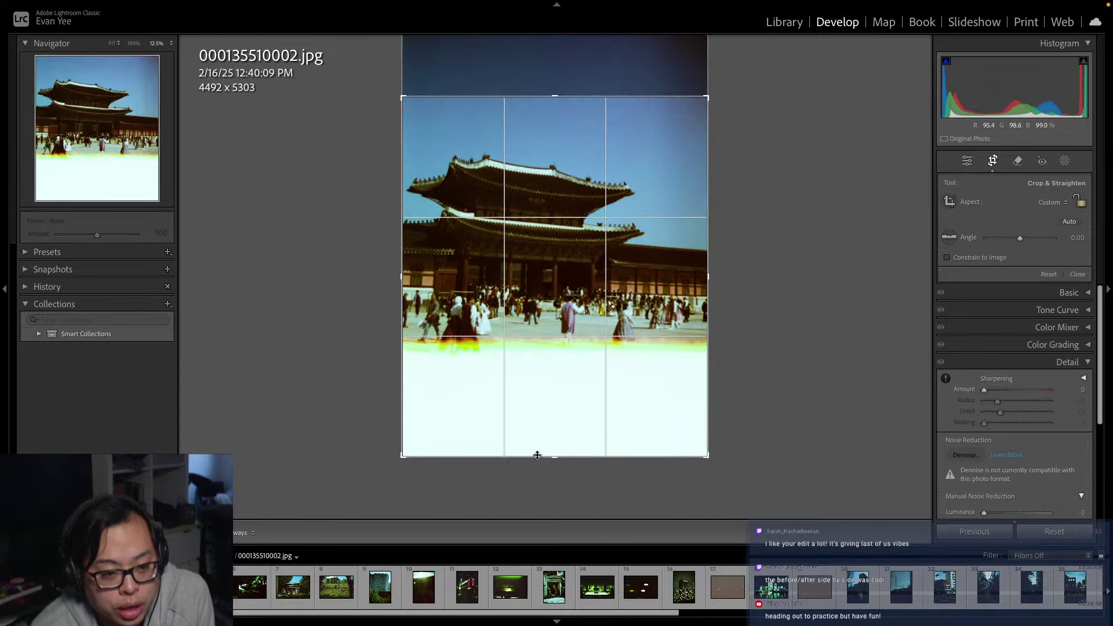
left_click_drag(553, 451, 563, 406)
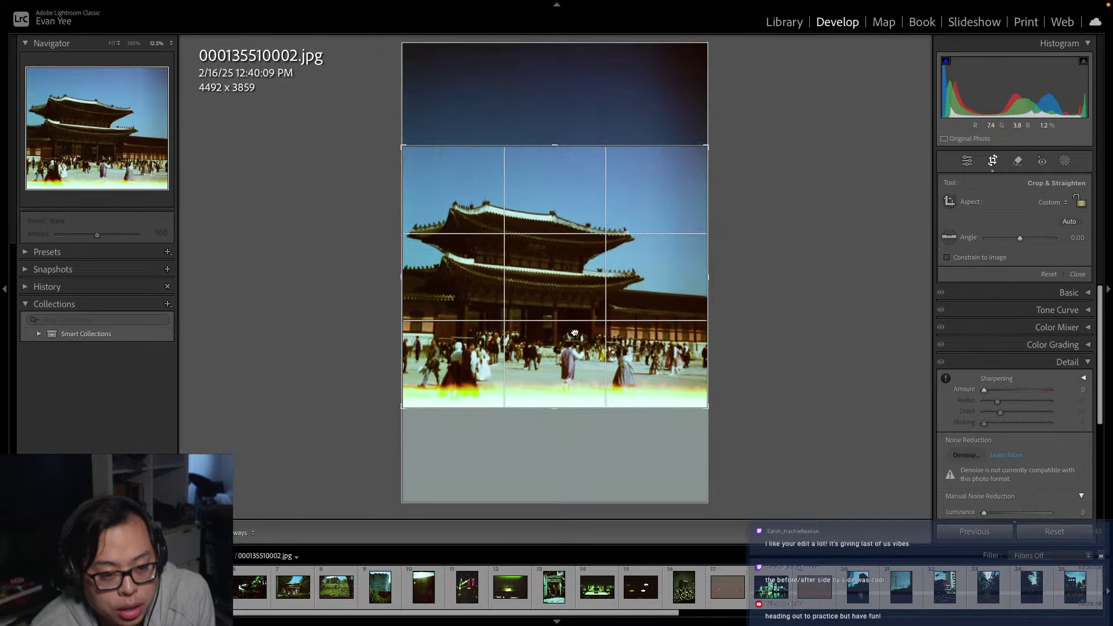
left_click_drag(574, 333, 577, 325)
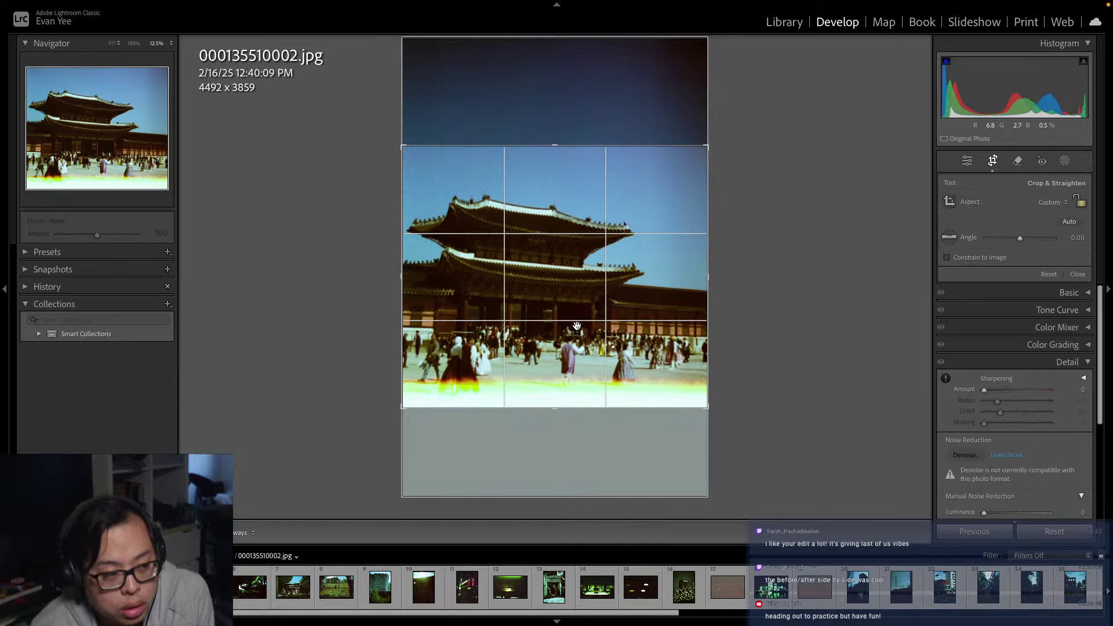
left_click(966, 161)
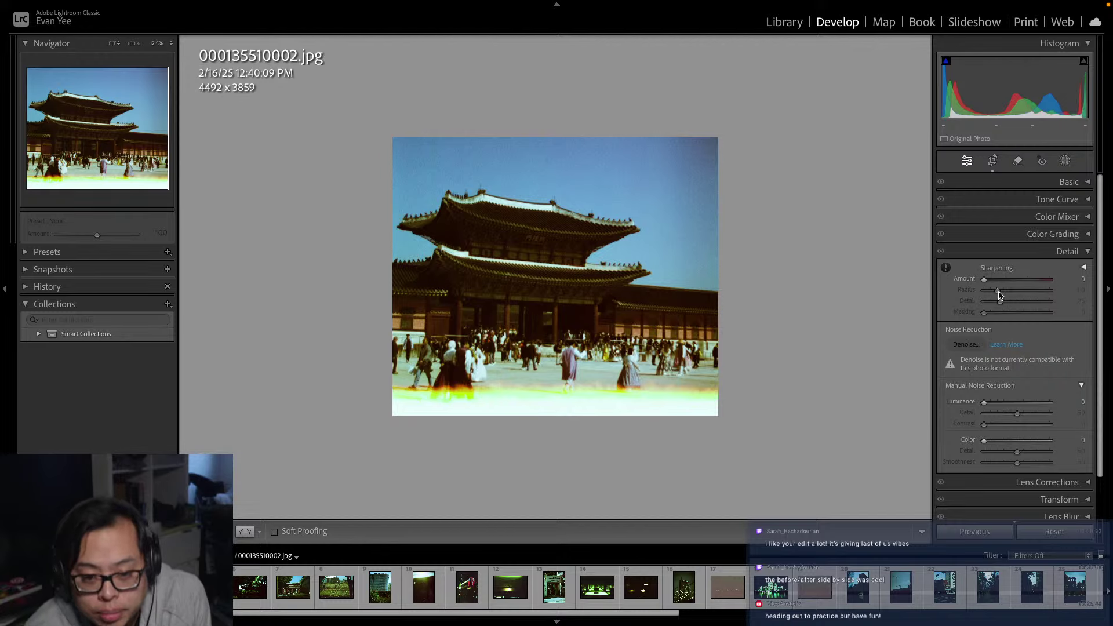
Set the cropped palace photo's exposure to 0.00, contrast to +42, highlights to +78 and shadows to +64
left_click(1088, 251)
left_click(1087, 182)
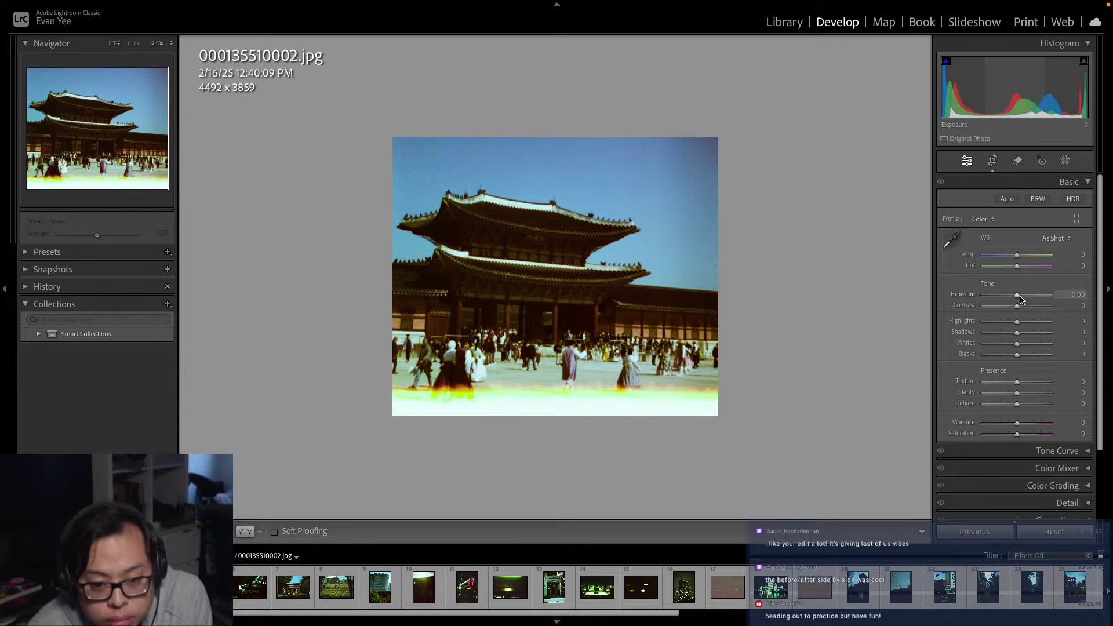
left_click_drag(1020, 298, 1041, 326)
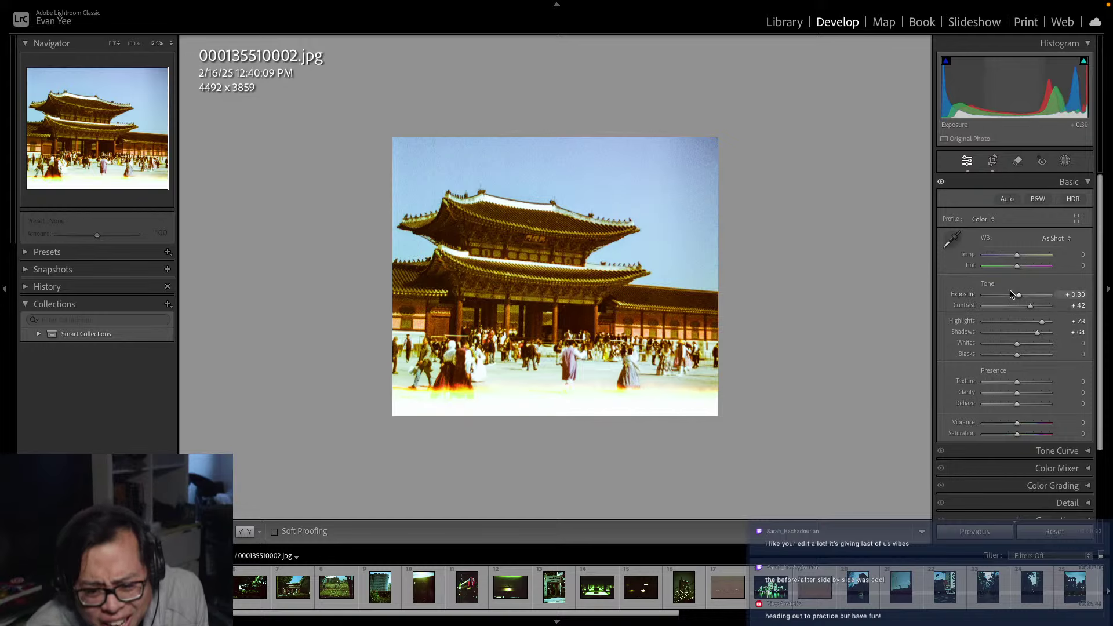
left_click_drag(1020, 297, 1017, 299)
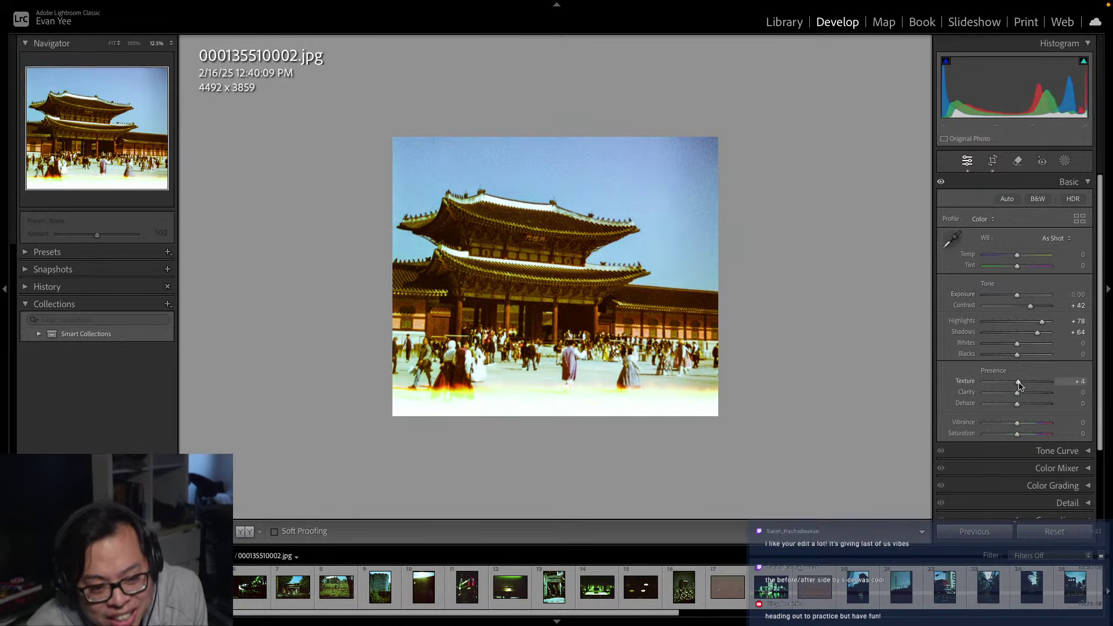
Set the palace photo's texture to +35, clarity to +14 and saturation to +17, checking the grain at 25% zoom
left_click_drag(1020, 386, 1017, 415)
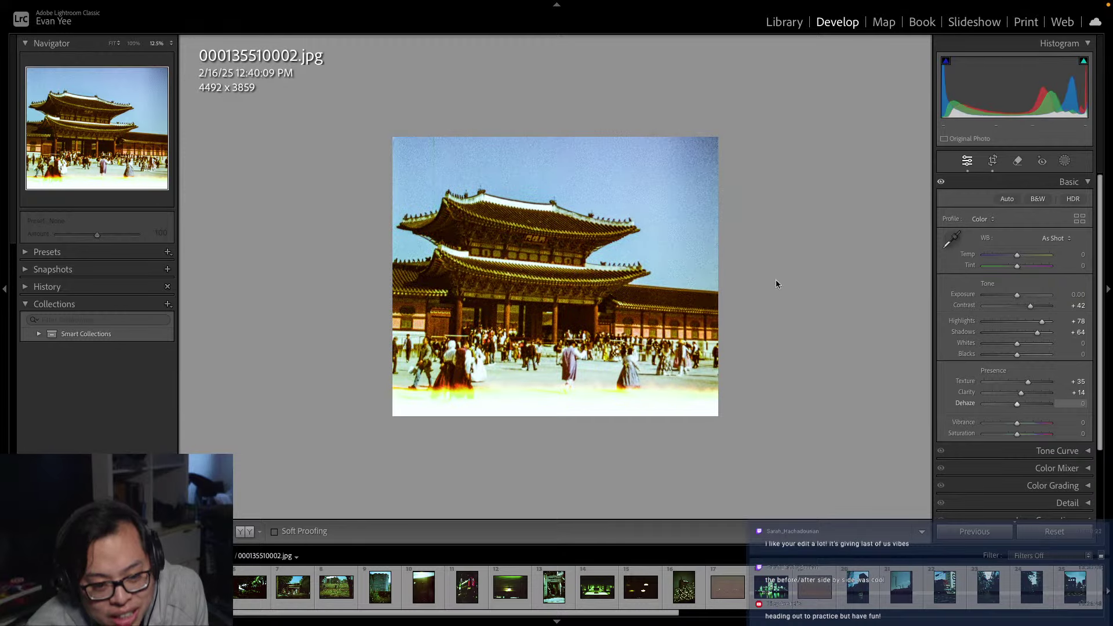
key("ctrl+equal")
left_click(639, 243)
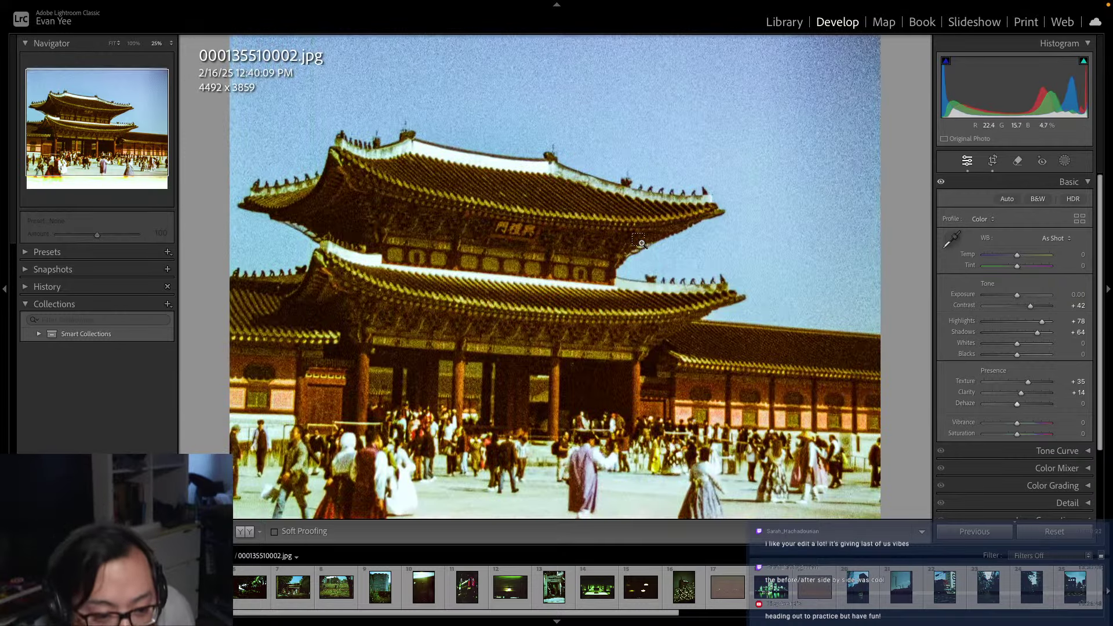
left_click(639, 243)
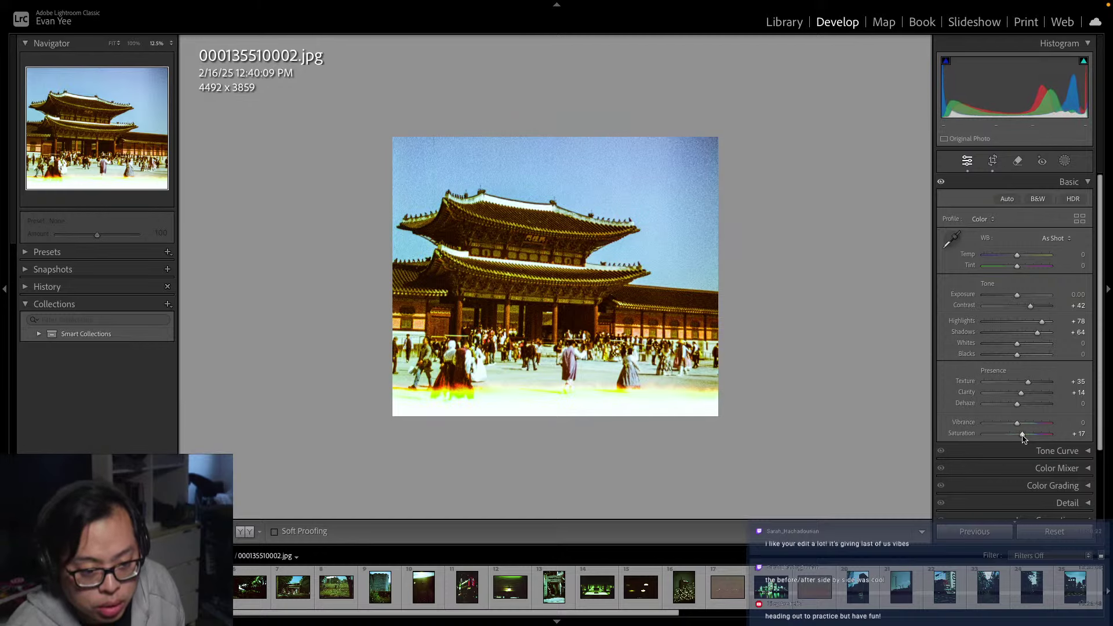
Compare the palace edit with its original in the side-by-side, split and stacked before/after layouts, and return to the single view
left_click(240, 536)
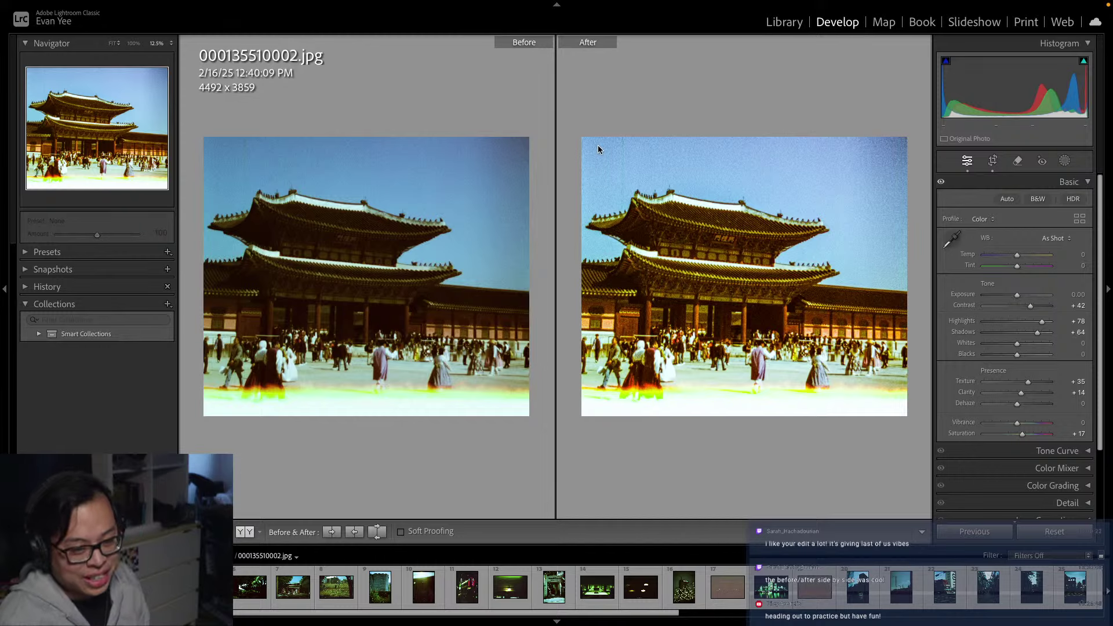
left_click(247, 536)
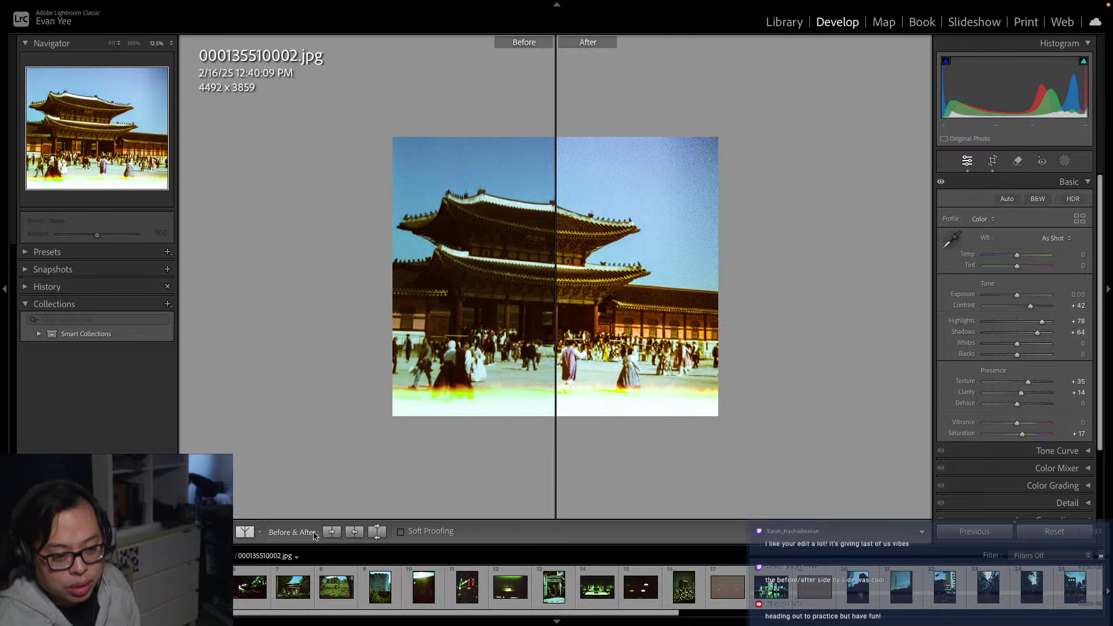
left_click(248, 533)
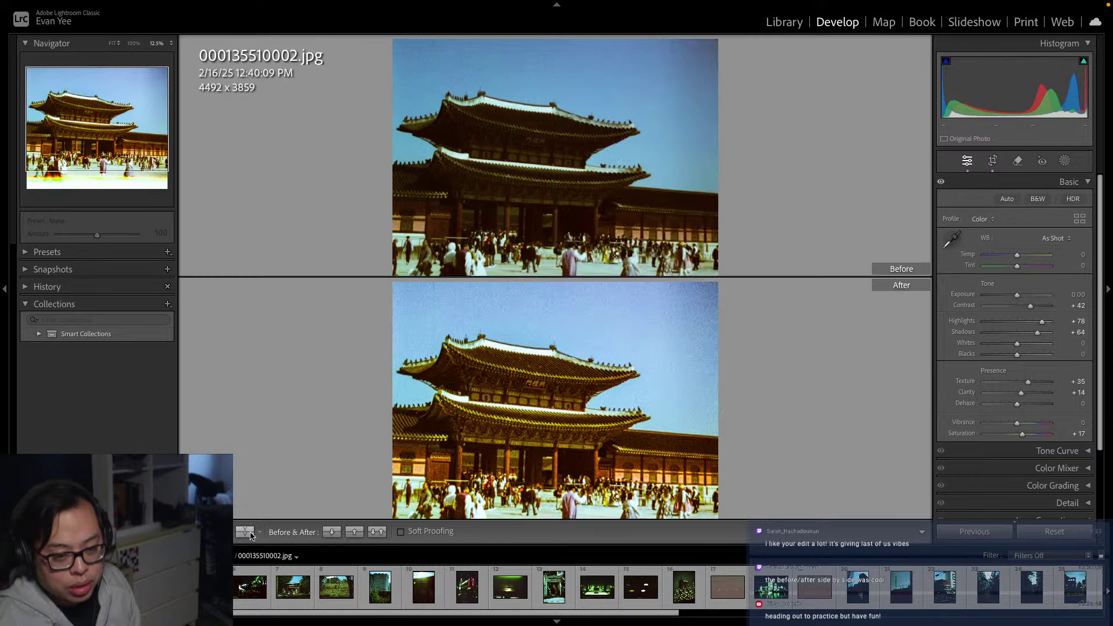
left_click(248, 533)
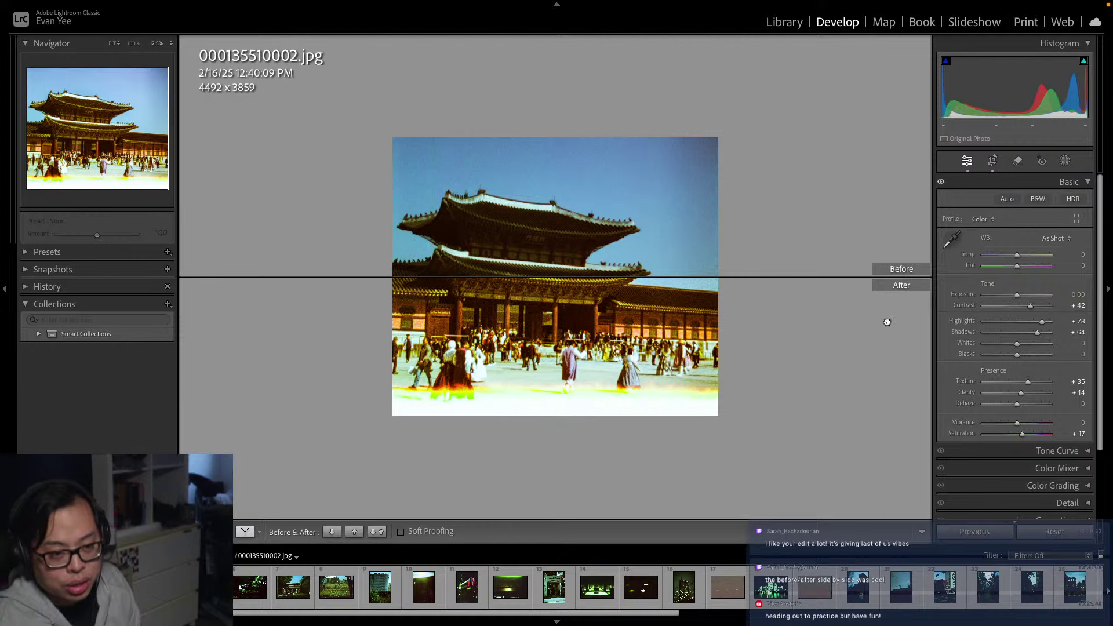
left_click(244, 531)
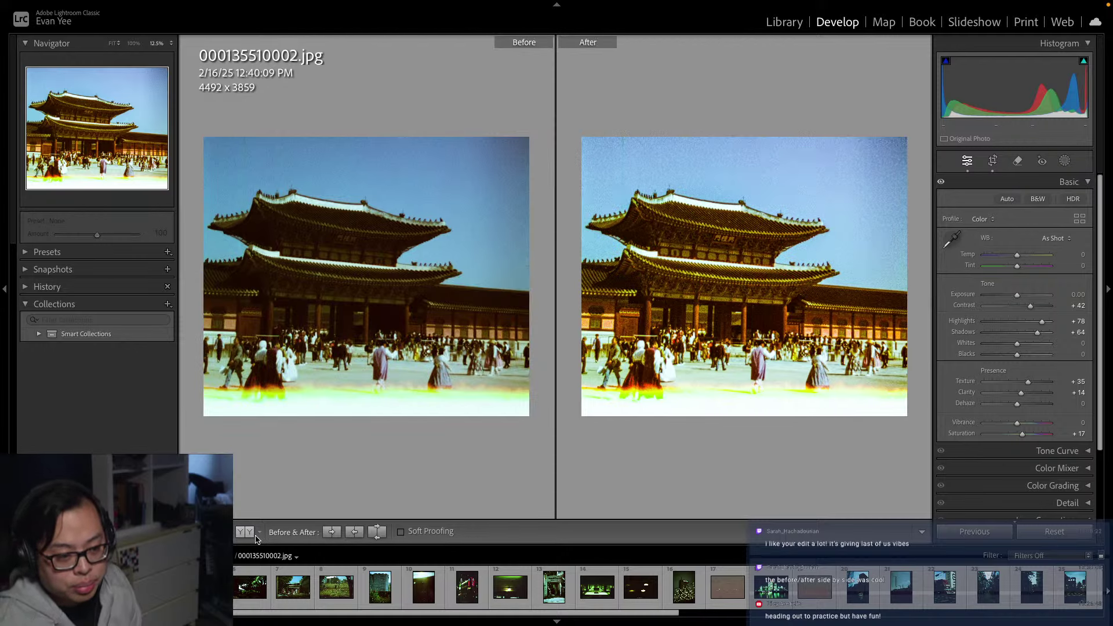
key("y")
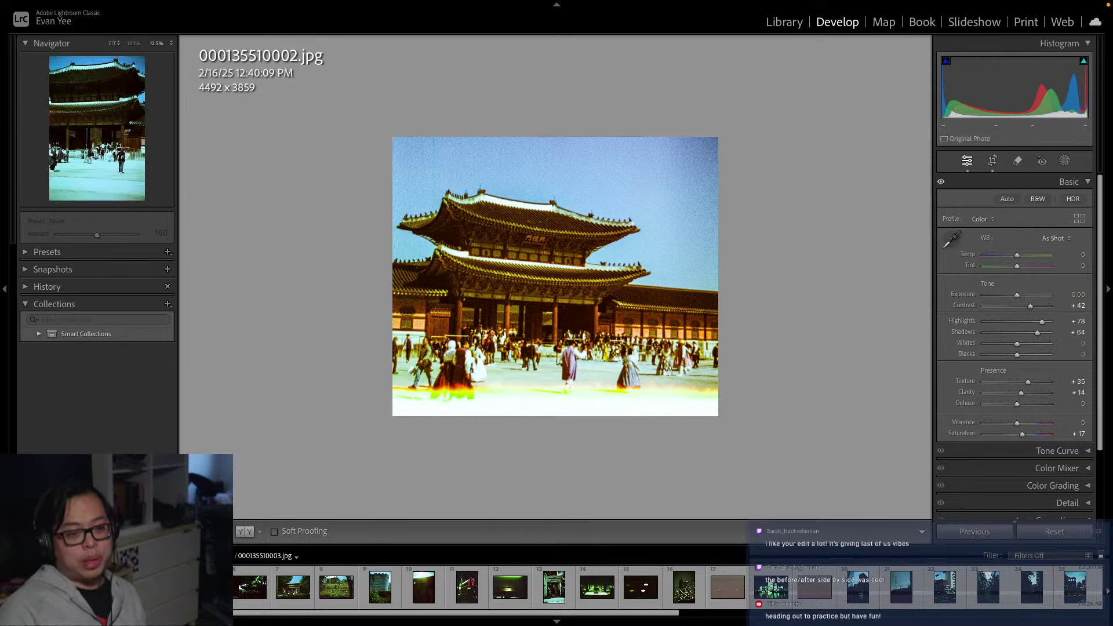
Open 000135510003.jpg and set its temperature to +40, vibrance to +4 and saturation to +7
key("Left")
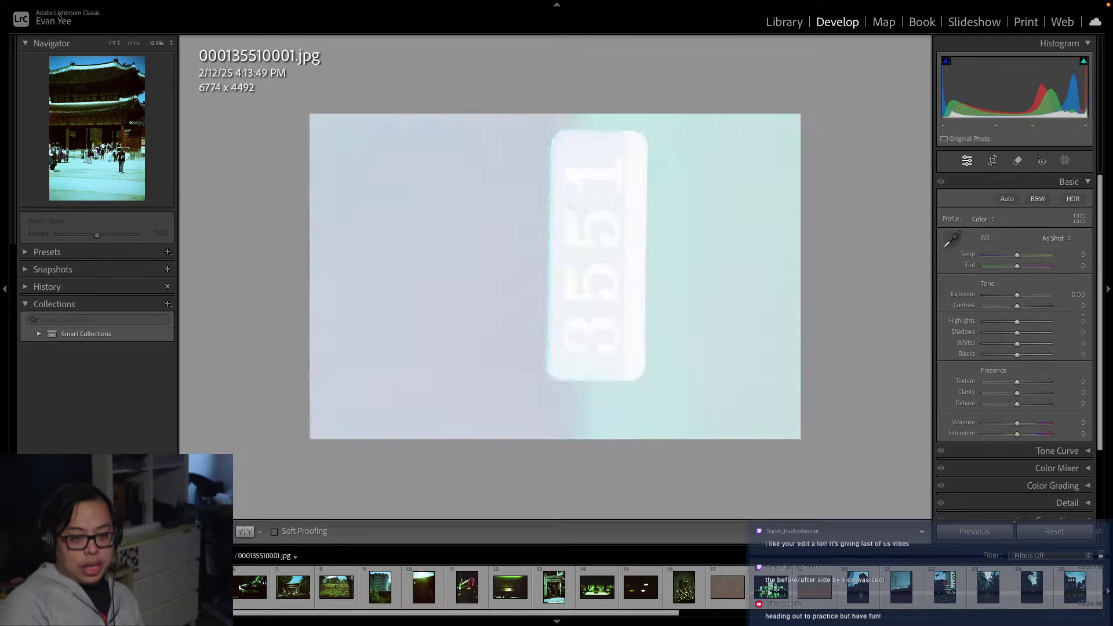
key("Right")
key("Right")
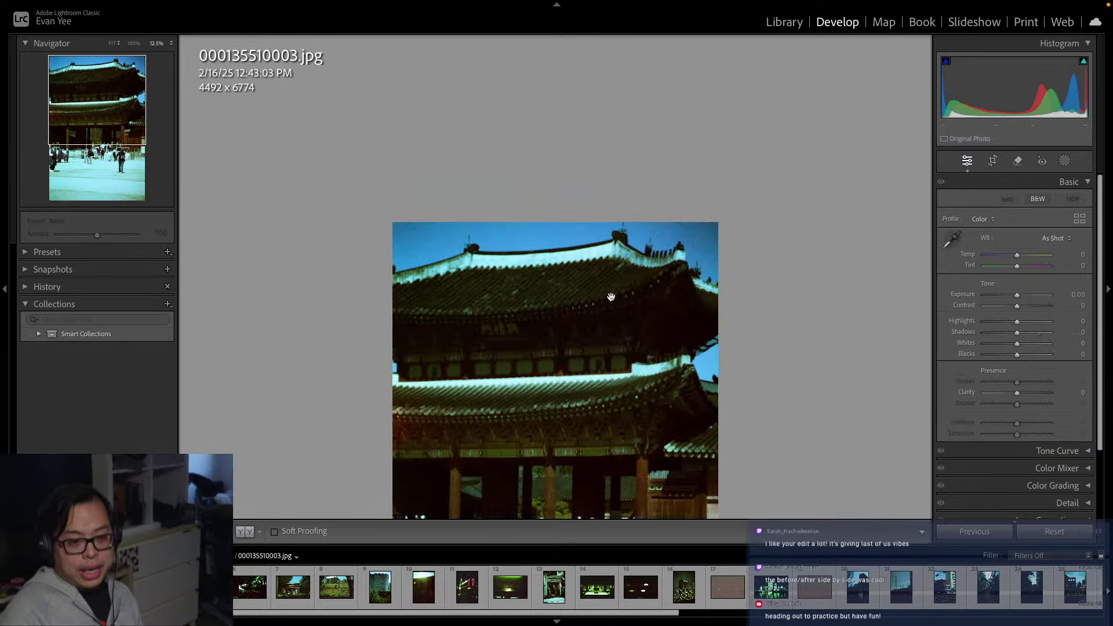
scroll(838, 286, "down", 3)
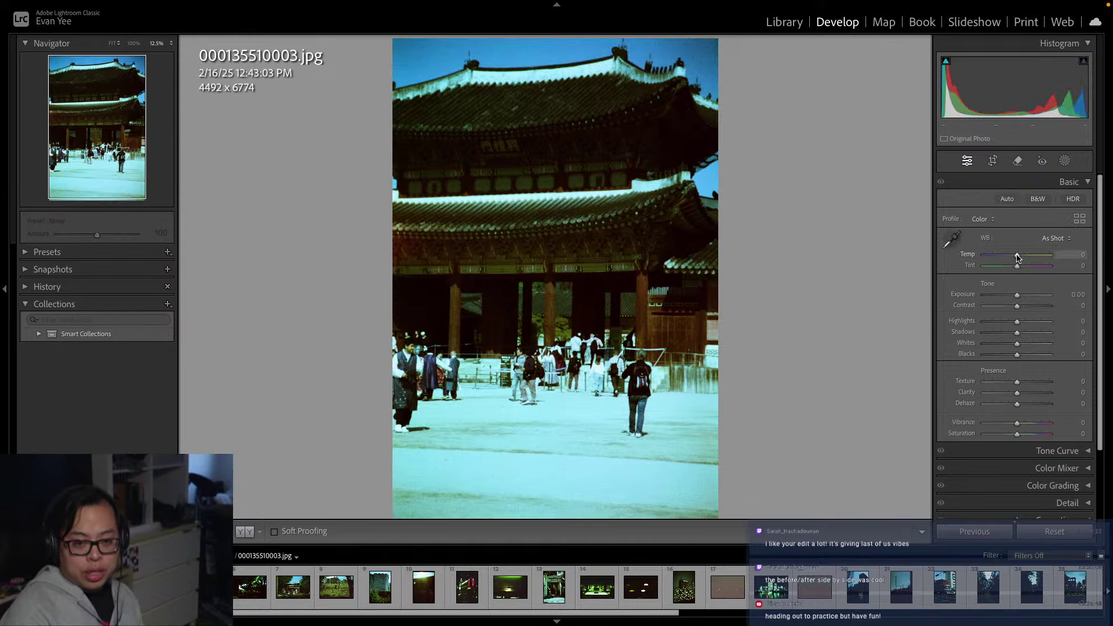
left_click_drag(1017, 256, 1035, 256)
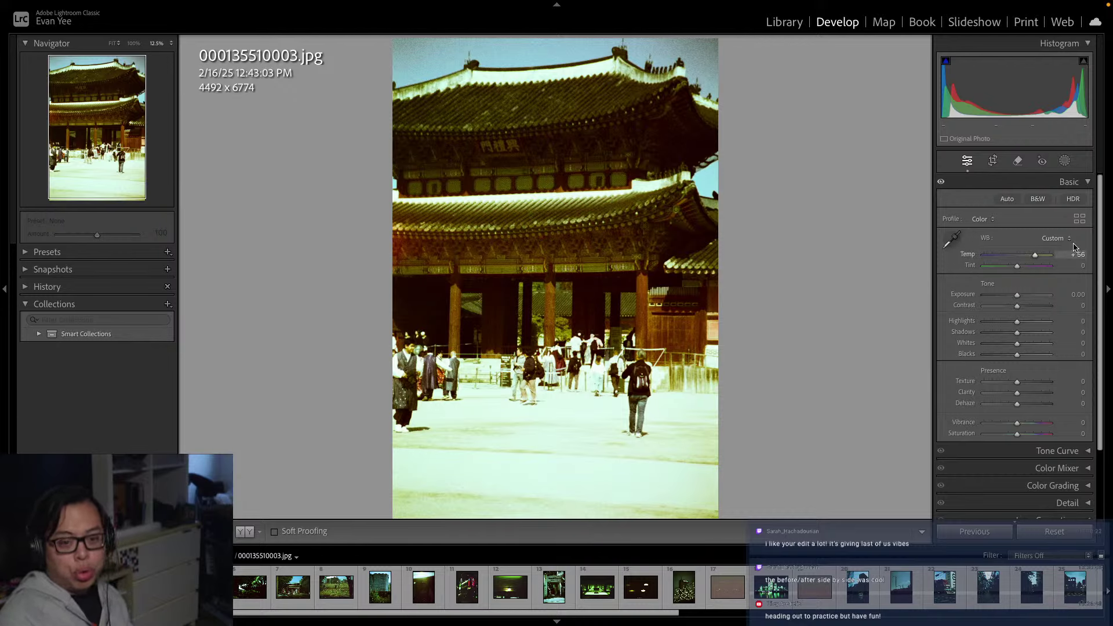
left_click_drag(1037, 256, 1035, 256)
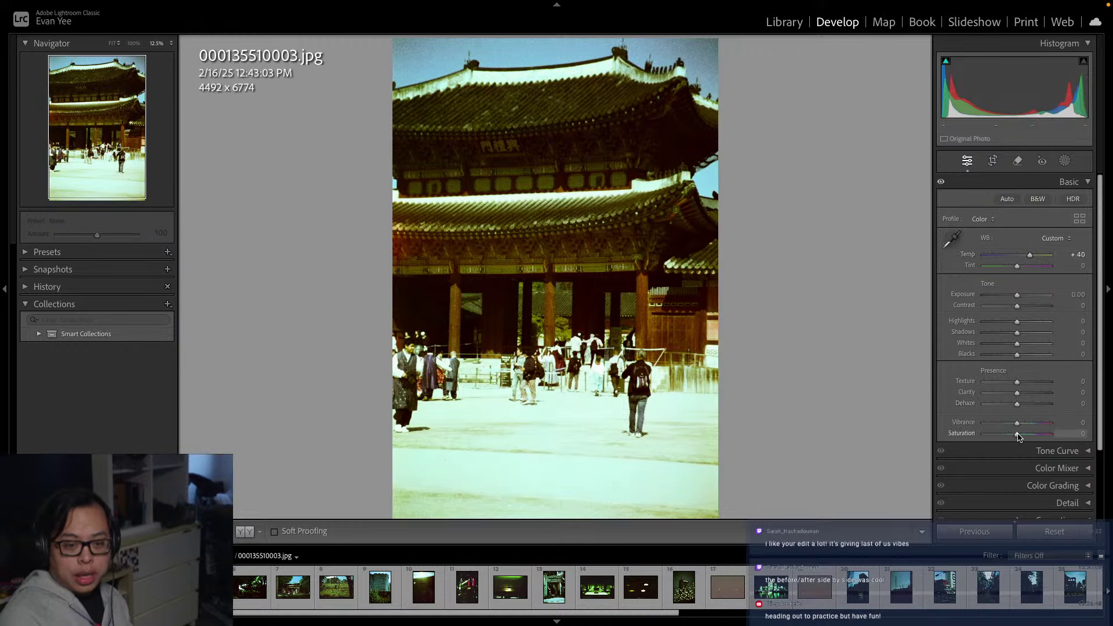
mouse_move(1020, 435)
left_mouse_down()
mouse_move(1039, 436)
mouse_move(1020, 427)
left_mouse_up()
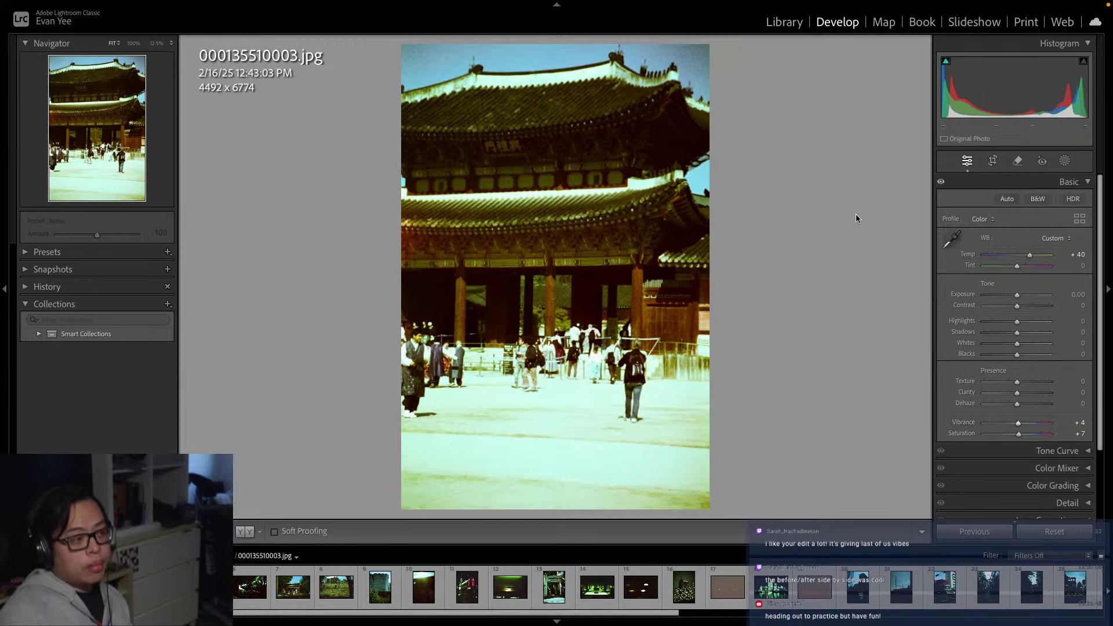
Open 000135510004.jpg and set its temperature to +11, exposure to +1.30 and shadows to +84, checking the grain up close
key("Right")
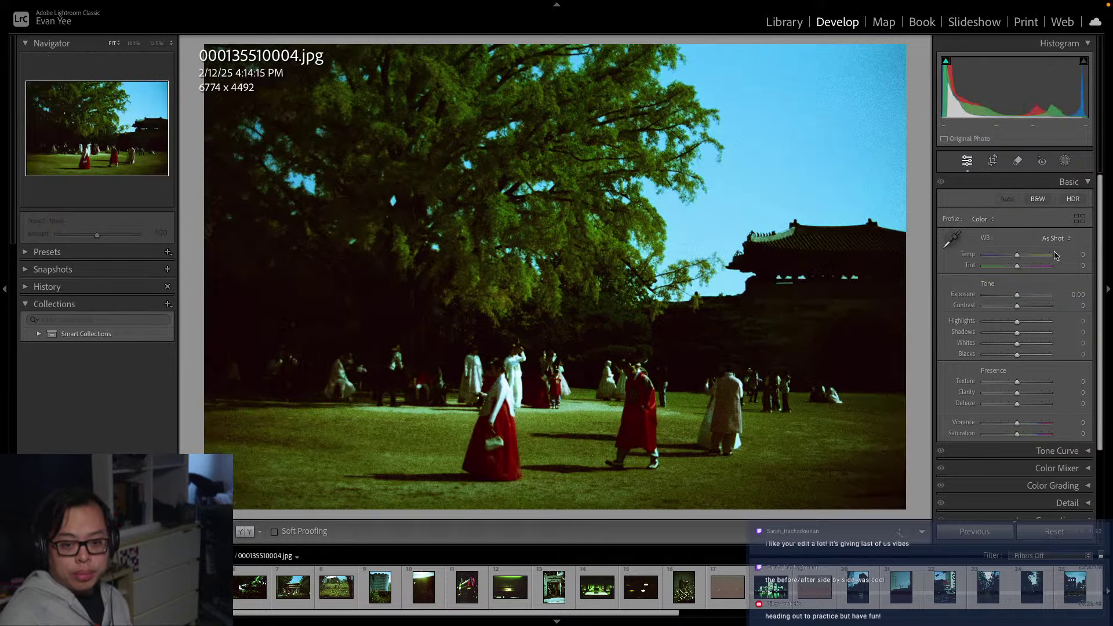
left_click_drag(1017, 257, 1020, 256)
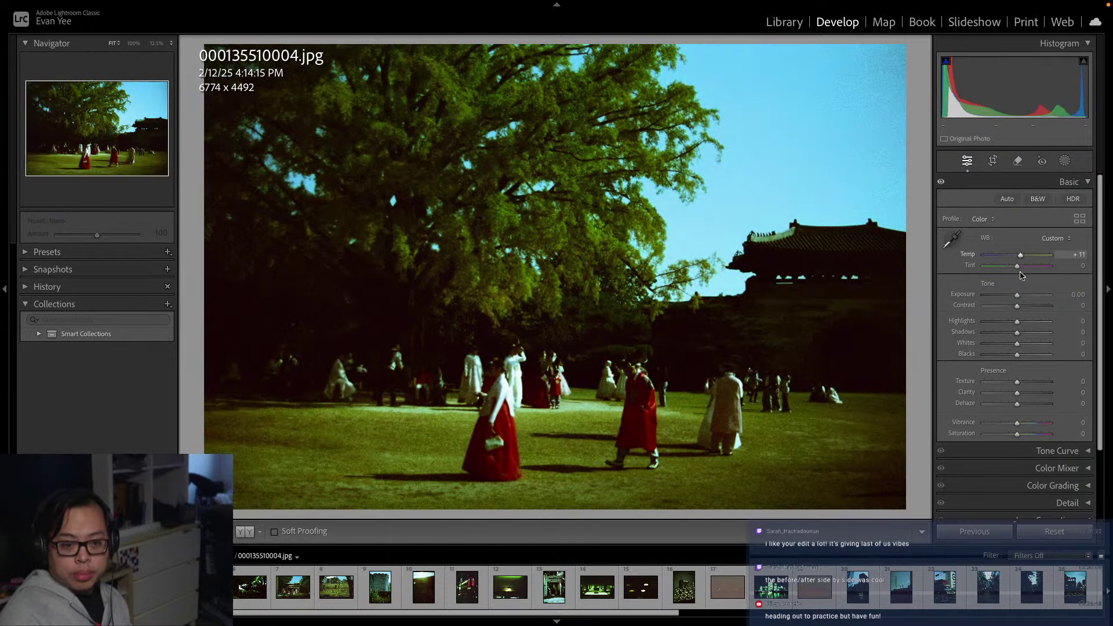
left_click_drag(1017, 295, 1028, 297)
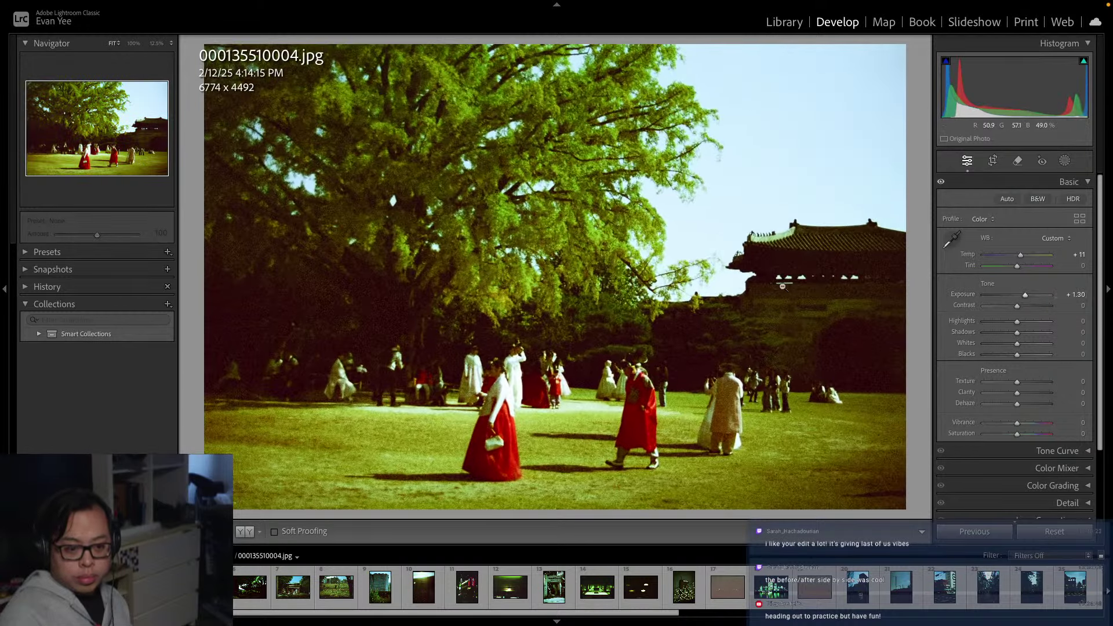
left_click(782, 286)
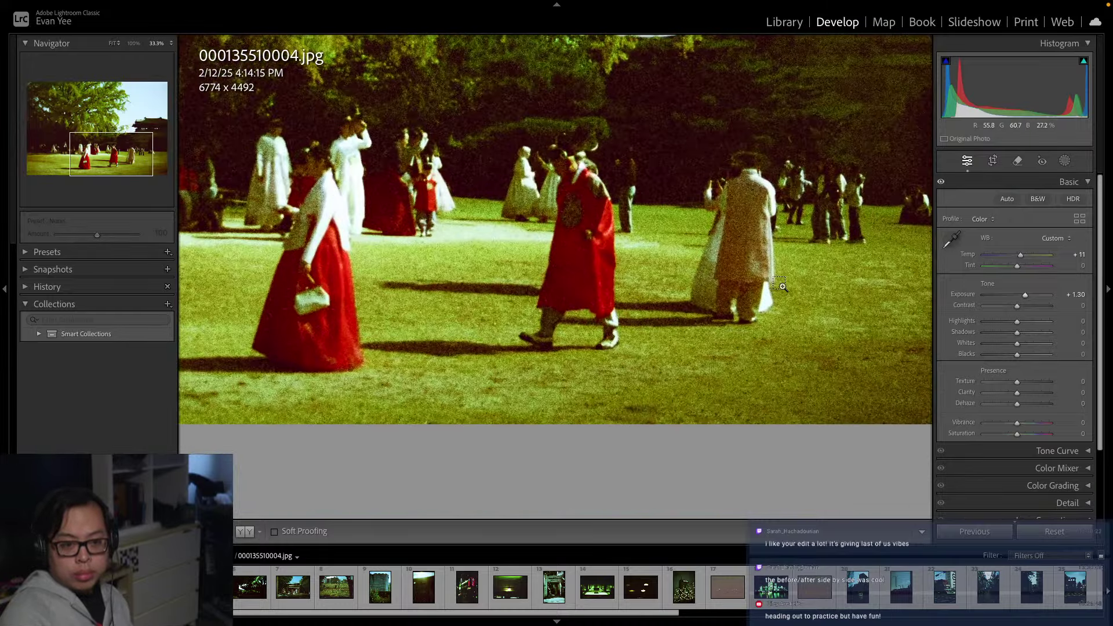
left_click(782, 286)
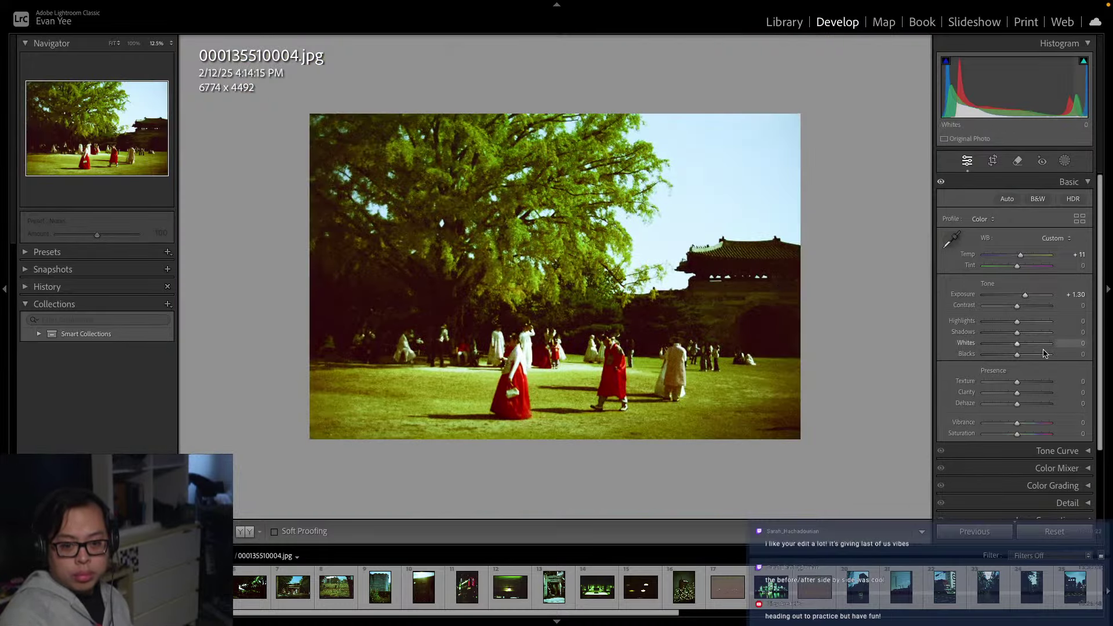
left_click_drag(1022, 332, 1044, 332)
Convert 000135510004.jpg to black and white, and set its blacks to -23 and exposure to +1.90
left_click(1037, 199)
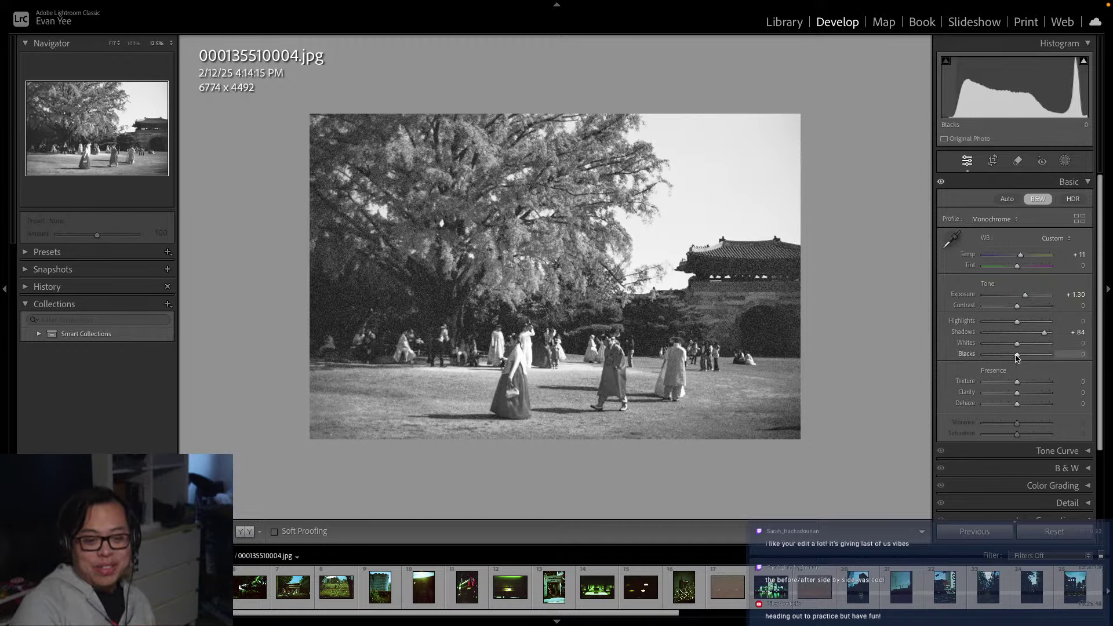
left_click_drag(1017, 357, 1008, 357)
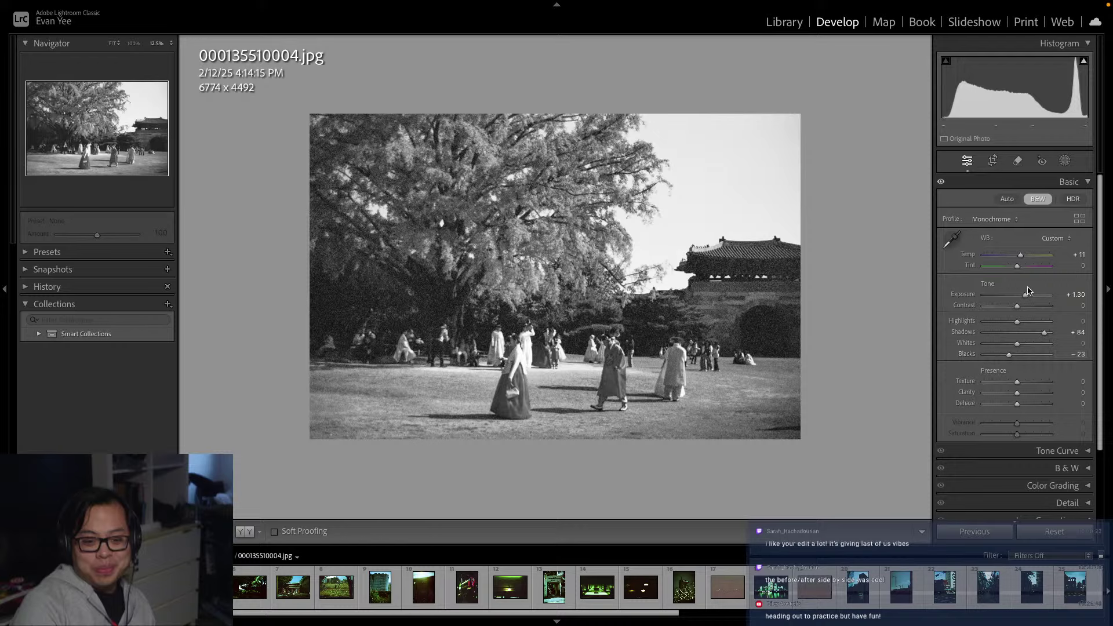
left_click_drag(1027, 292, 1032, 292)
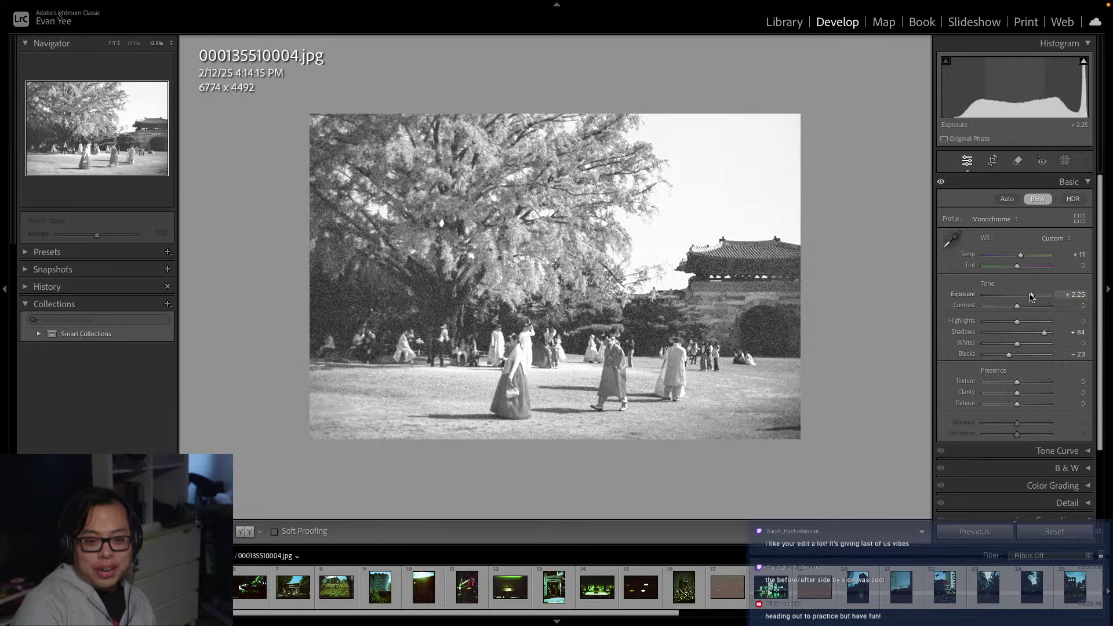
left_click_drag(1031, 295, 1029, 295)
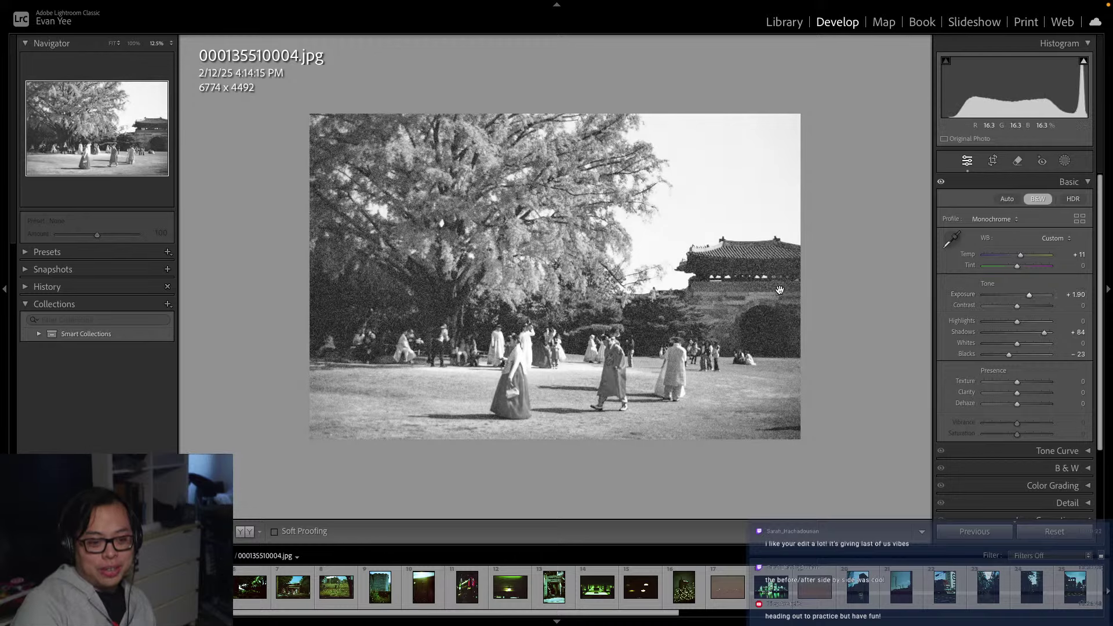
left_click(740, 244)
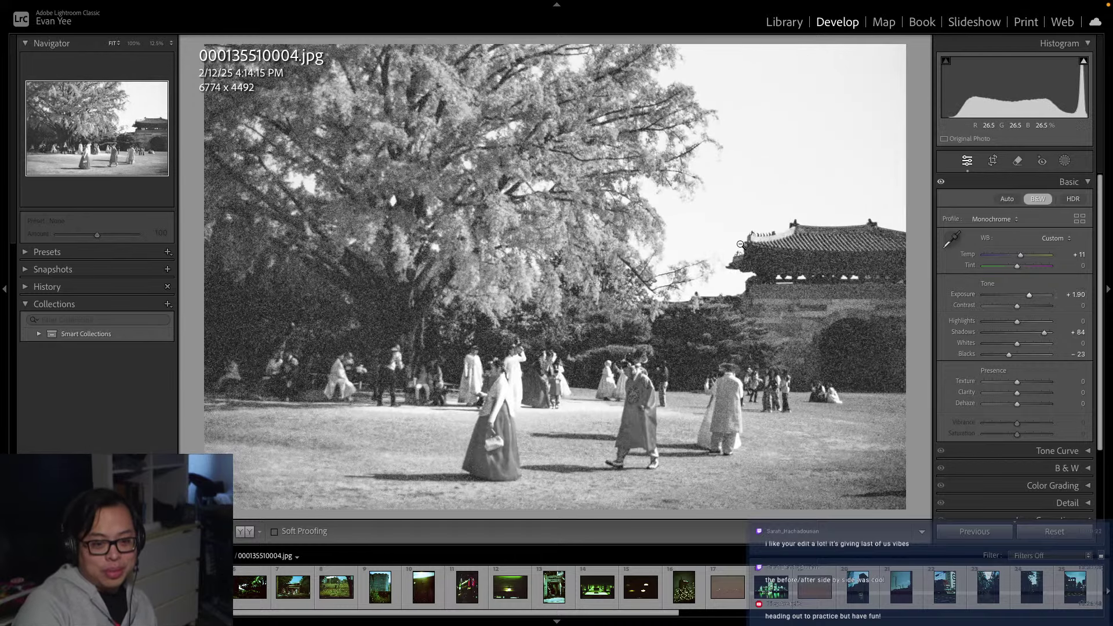
left_click(654, 332)
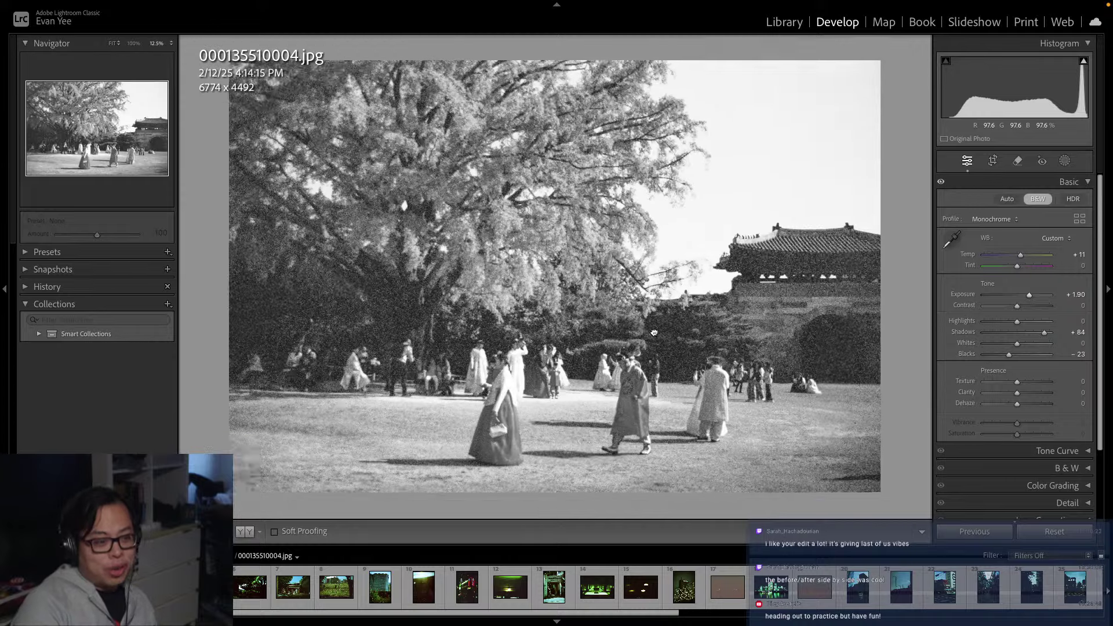
Try the black-and-white treatment on the cropped palace photo 000135510002.jpg and restore its colour
key("Left")
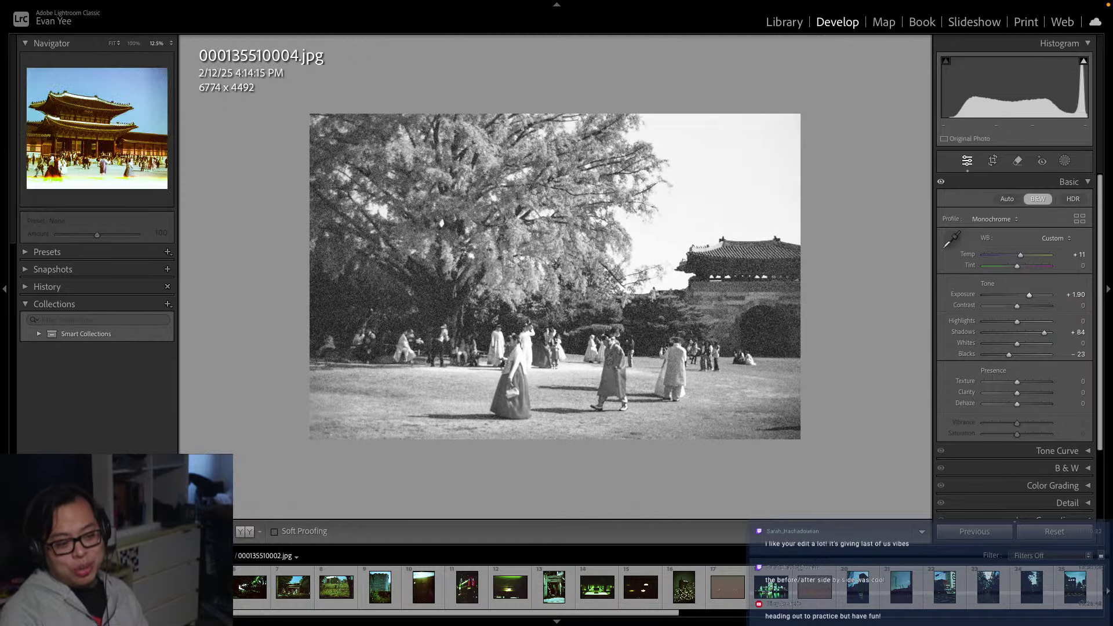
left_click(1037, 198)
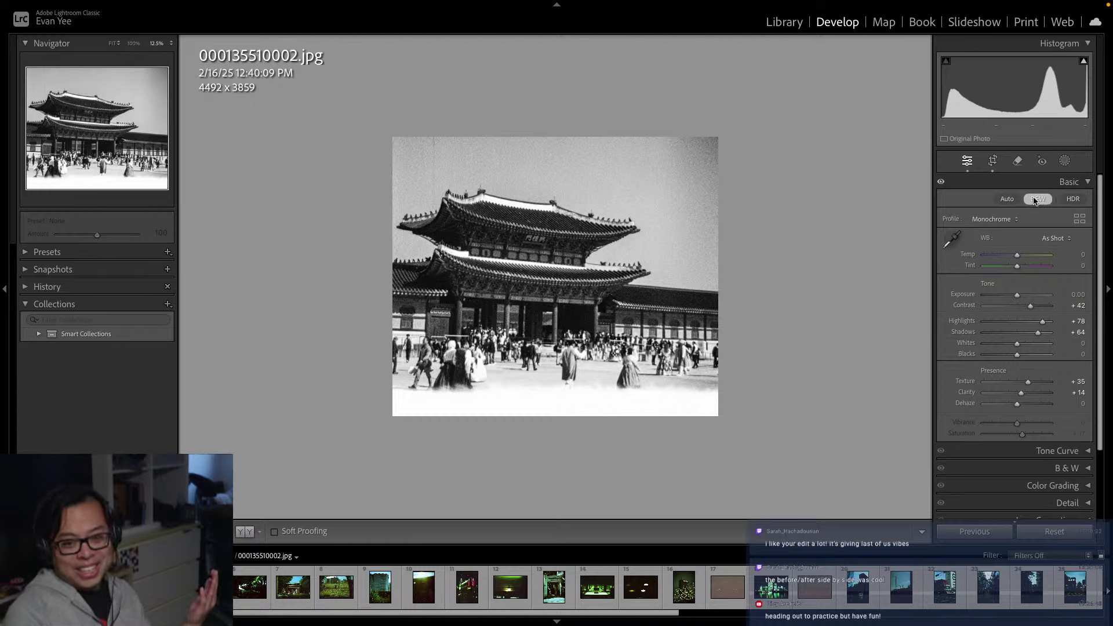
left_click(1037, 199)
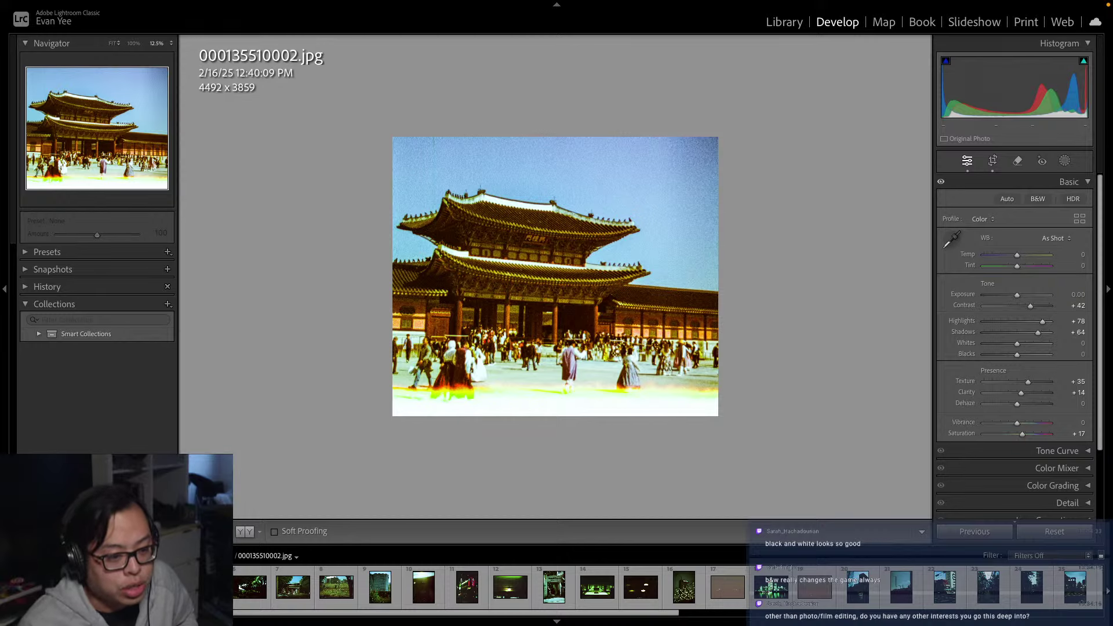
Open 000135510005.jpg, set its exposure to +1.45 while trying black and white, and return it to colour
key("Right")
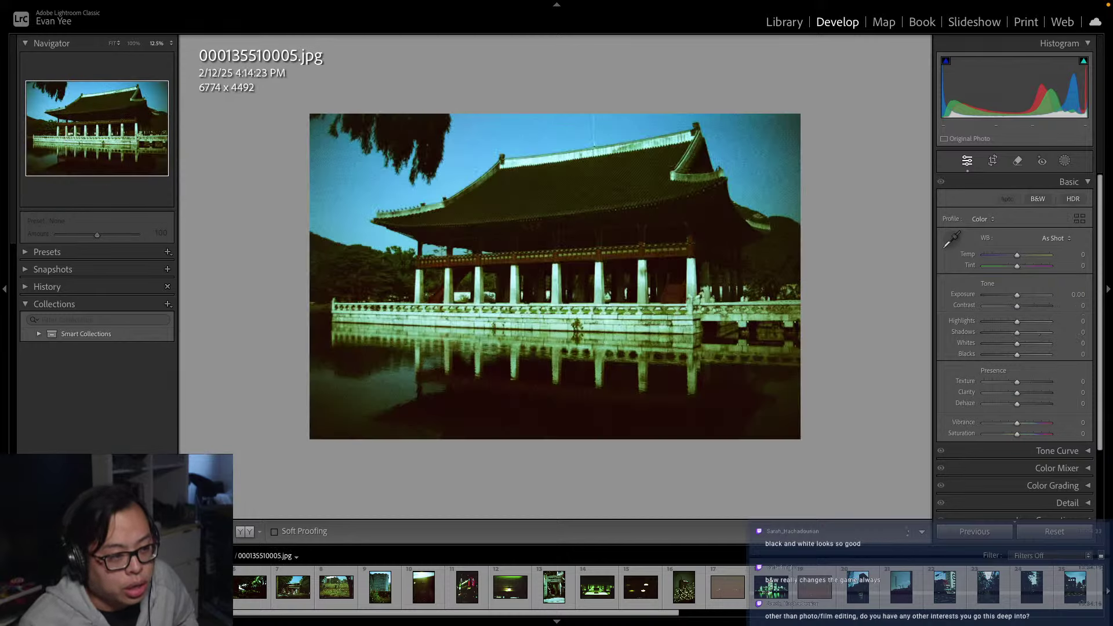
left_click(1037, 199)
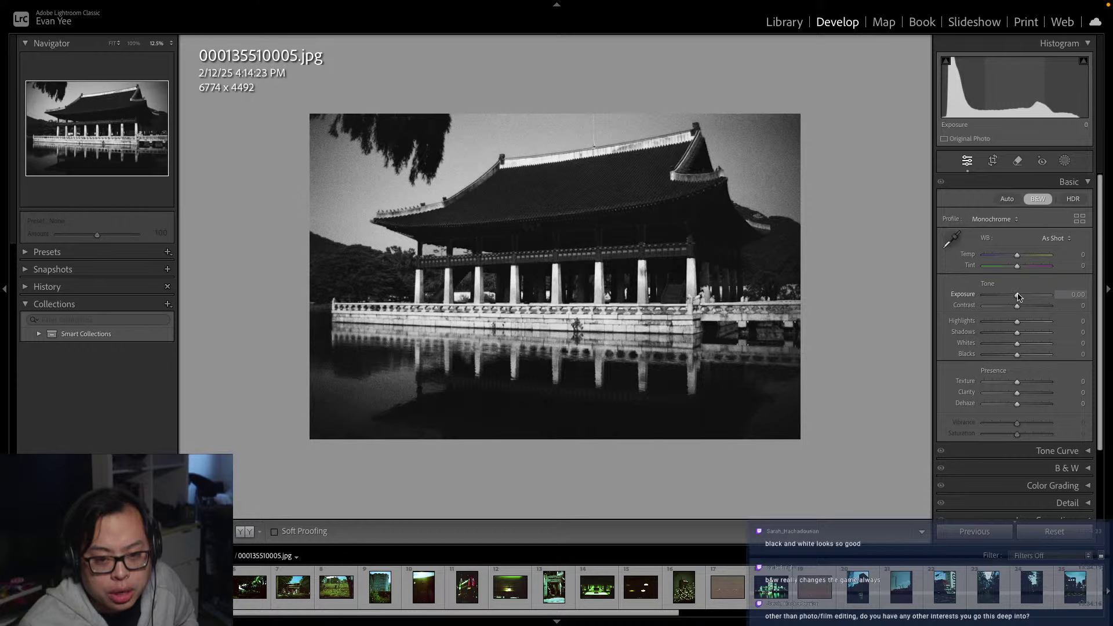
left_click_drag(1018, 297, 1028, 298)
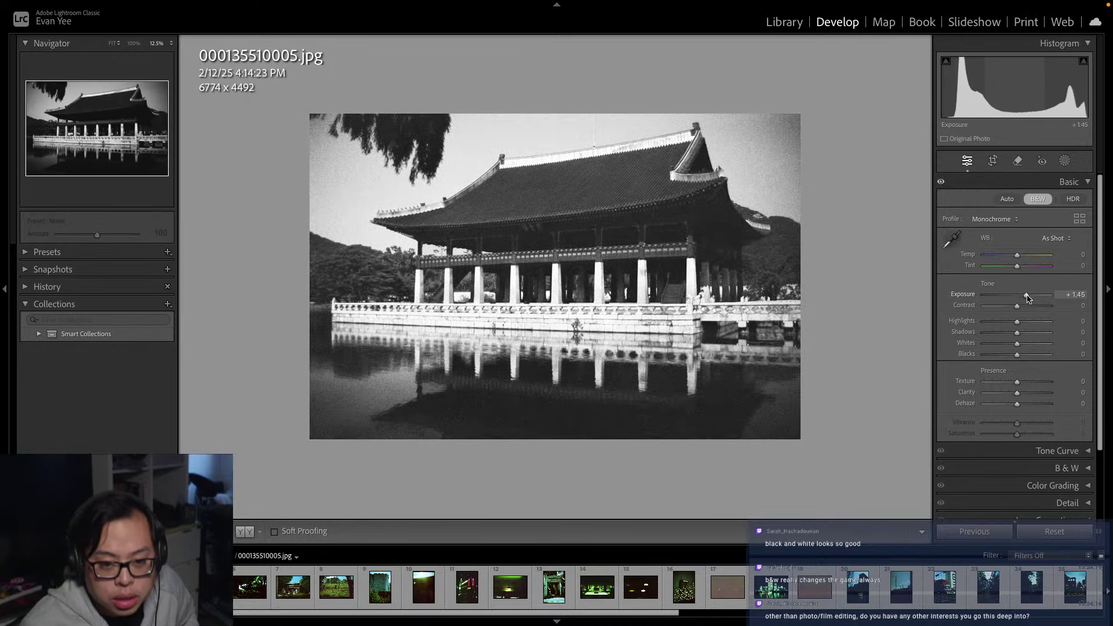
left_click(1043, 201)
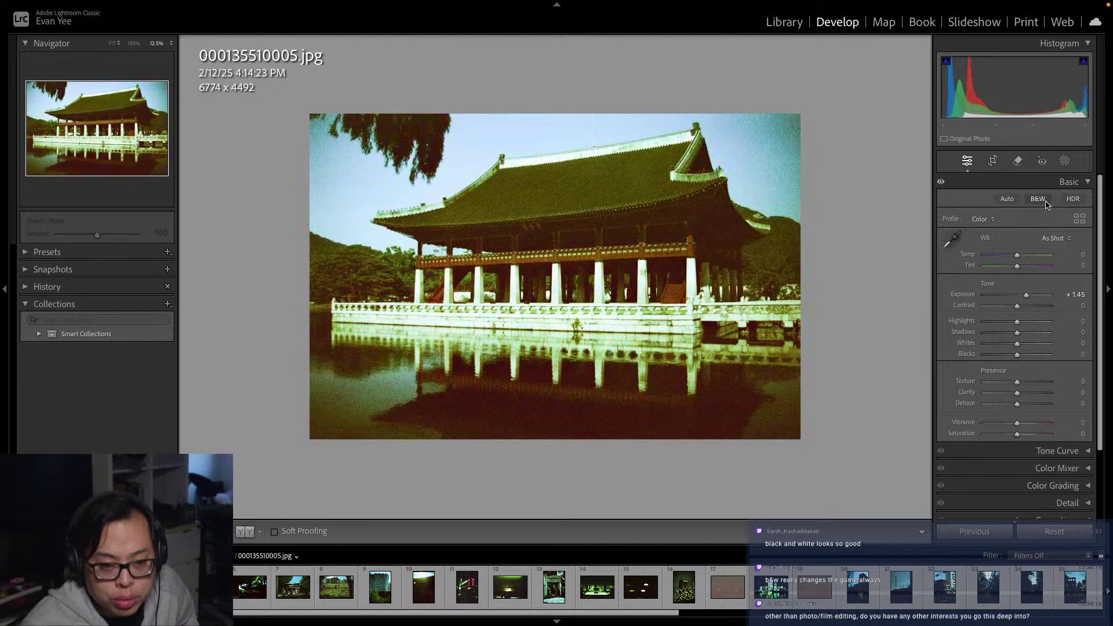
Open the exposure value of 000135510005.jpg for editing
left_click(1076, 294)
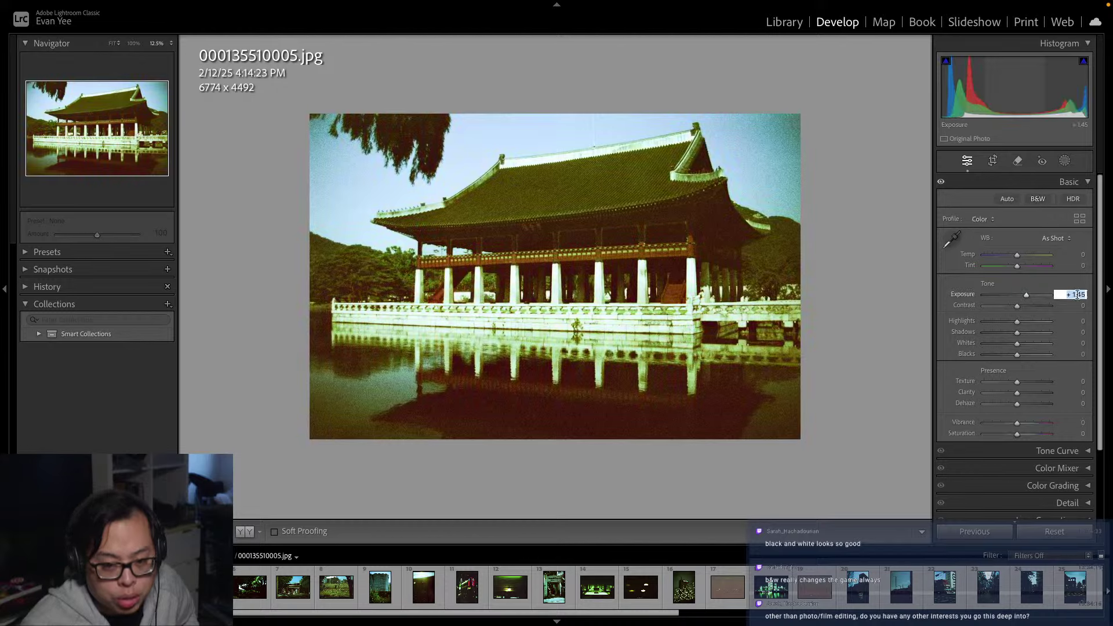
Set the pavilion photo's exposure to +0.90, contrast to +17, highlights to +15 and shadows to +74
type("0")
key("Return")
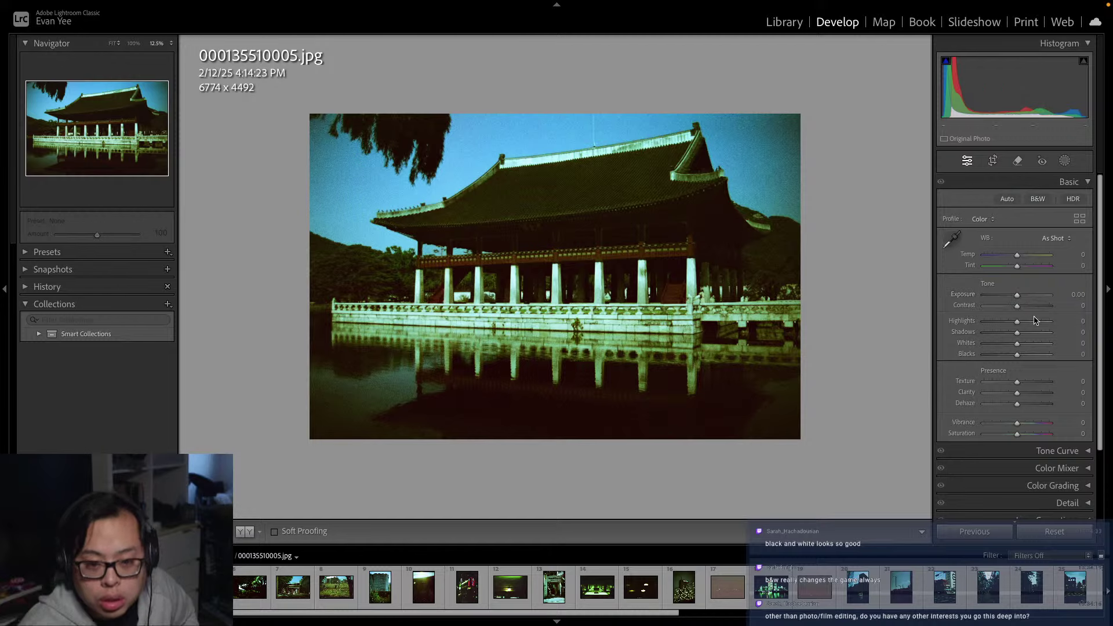
left_click_drag(1019, 310, 1025, 311)
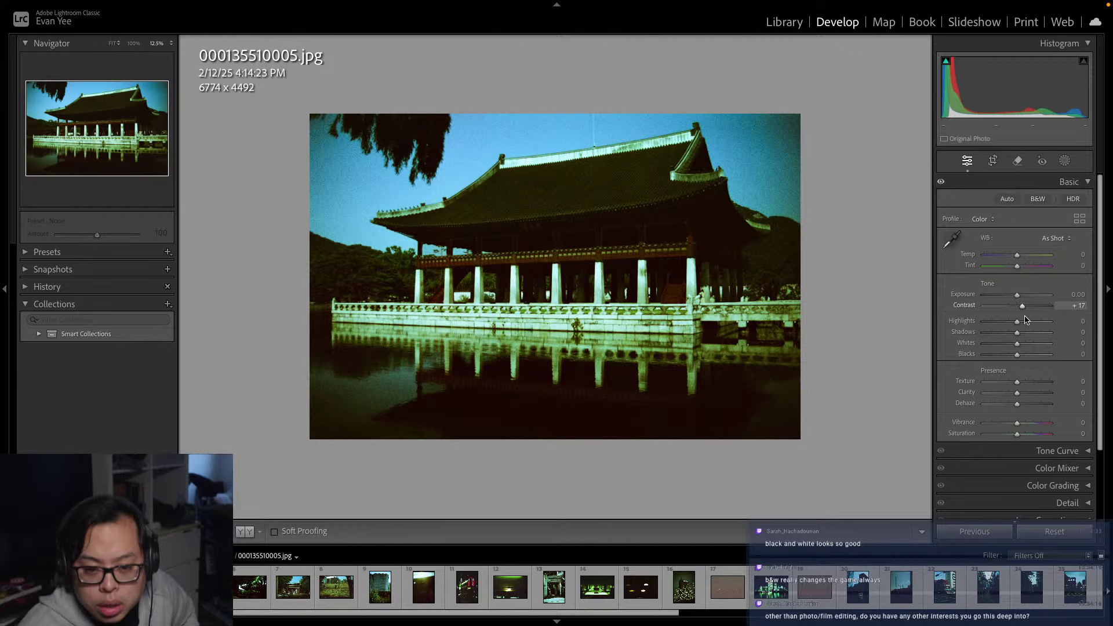
left_click_drag(1024, 320, 1043, 342)
left_click_drag(1017, 295, 1023, 297)
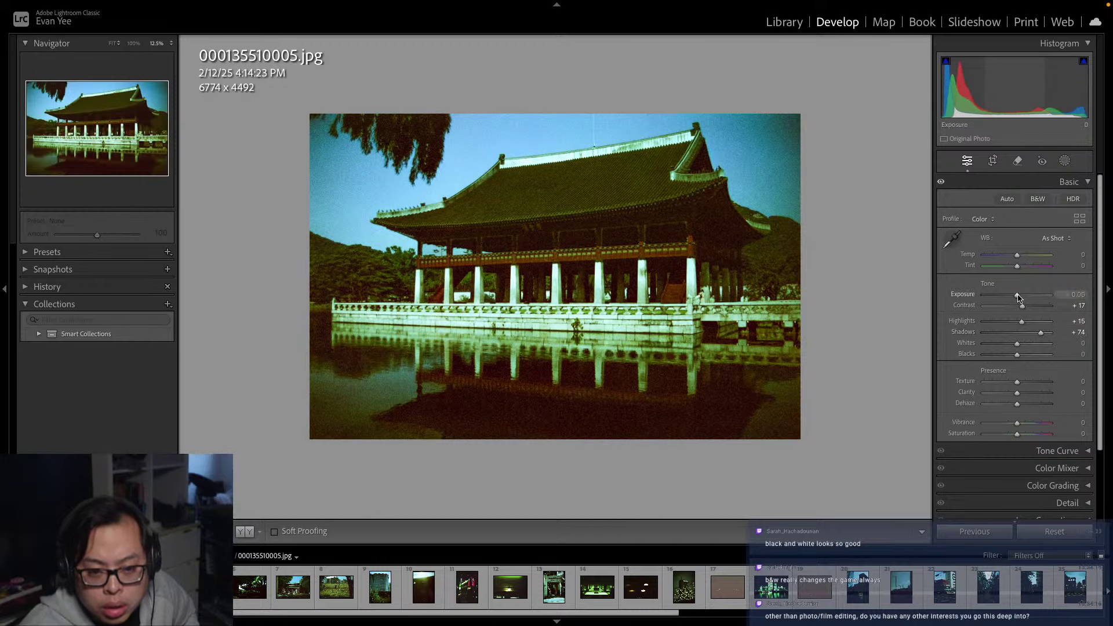
Convert the pavilion photo 000135510005.jpg to black and white and check the result up close
left_click(1037, 199)
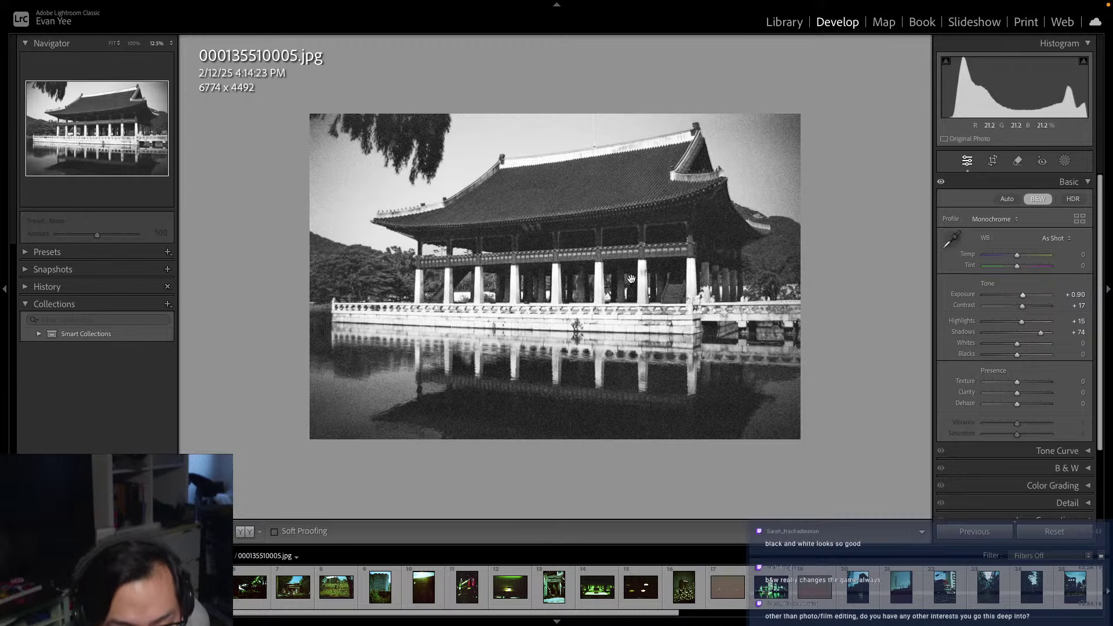
left_click(599, 302)
left_click(598, 302)
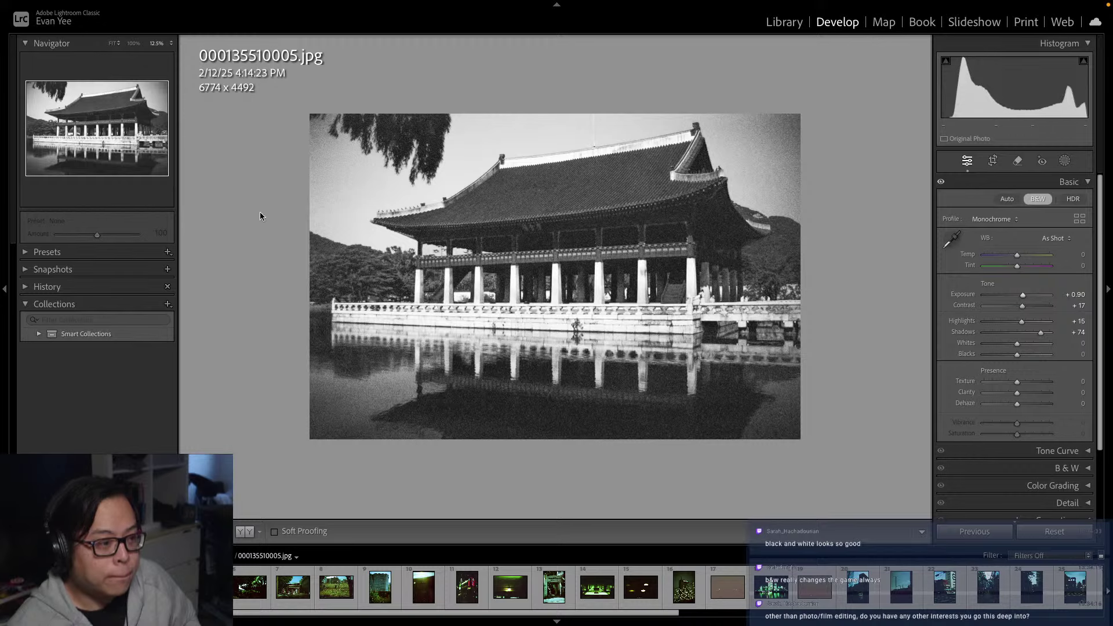
On the next photo, 000135510006.jpg, set the exposure to +1.35 and the shadows to +77
key("Right")
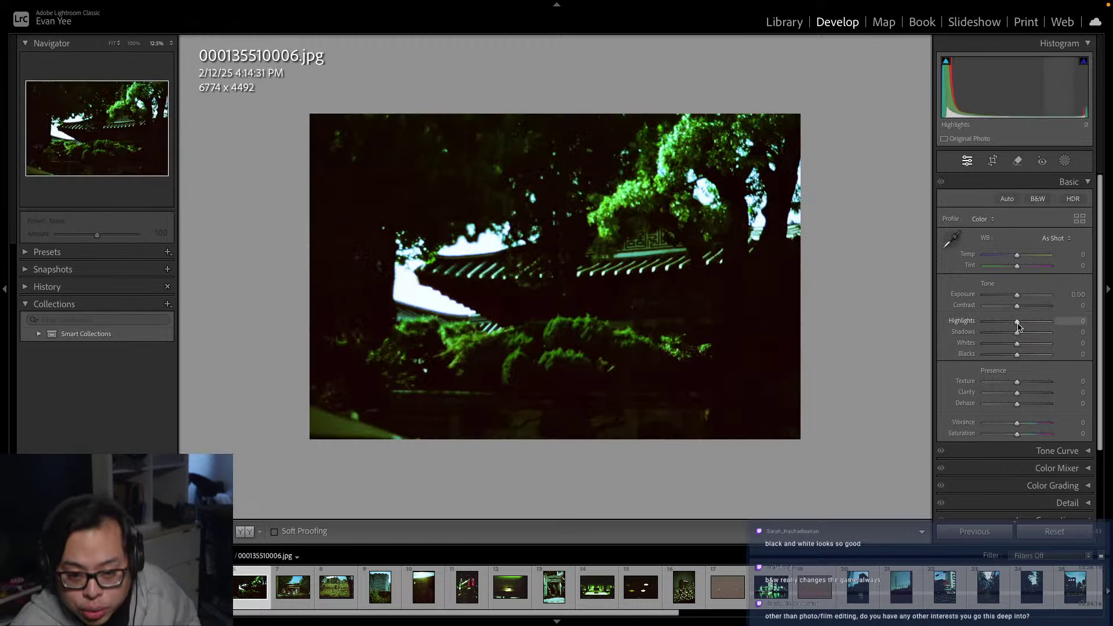
left_click_drag(1018, 331, 1050, 332)
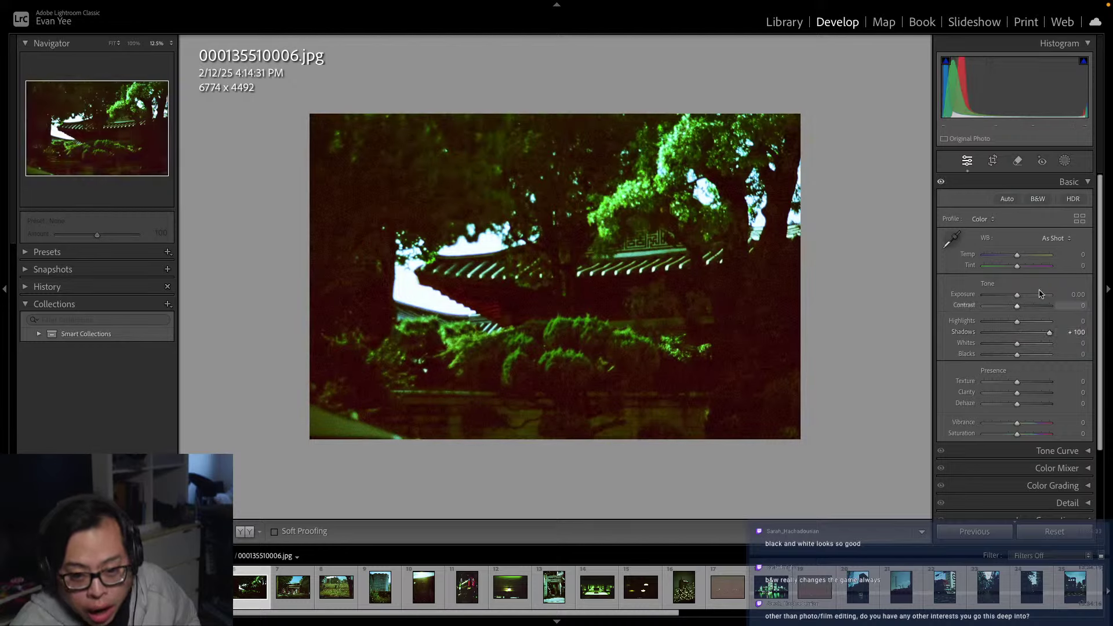
left_click_drag(1039, 293, 1026, 296)
left_click_drag(1048, 332, 1041, 333)
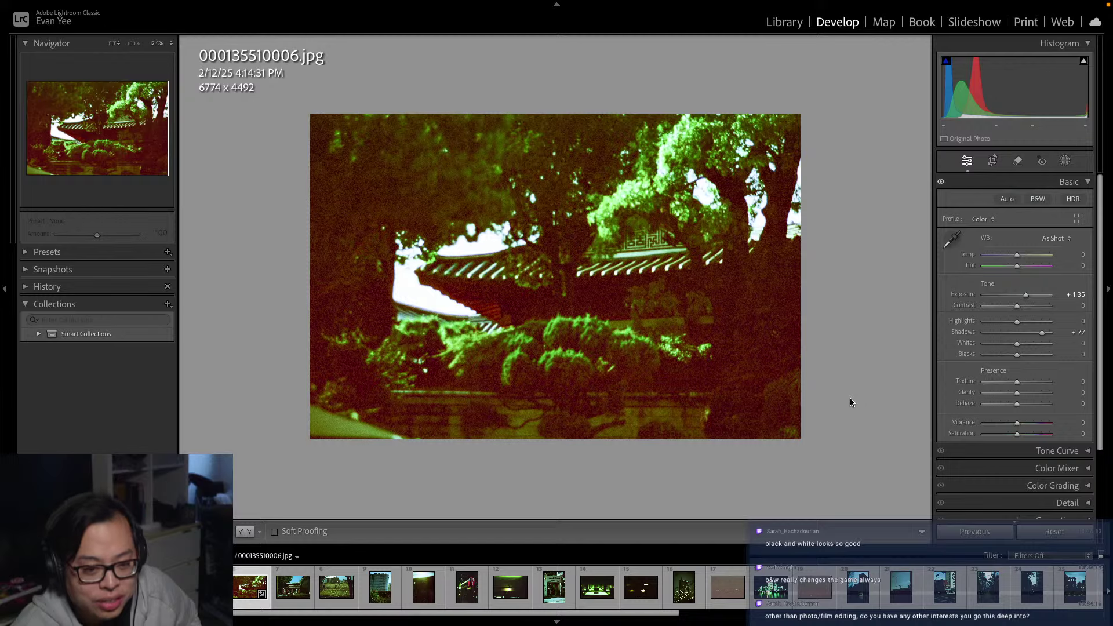
Crop the storefront photo 000135510007.jpg to 6156 x 4349, repositioning the image inside the crop frame
key("Right")
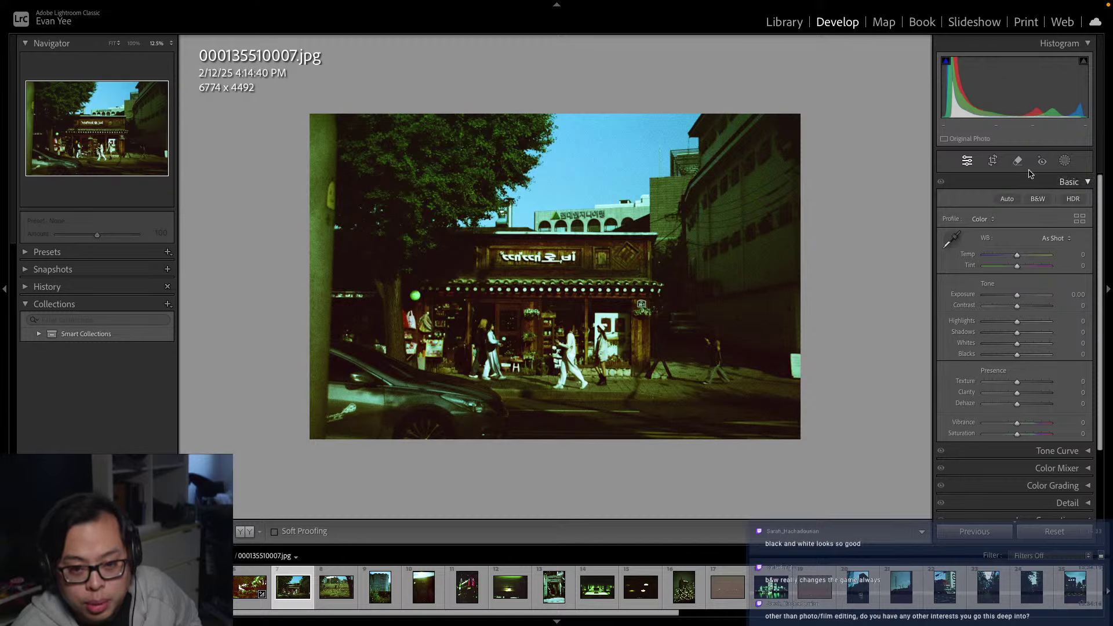
left_click(992, 160)
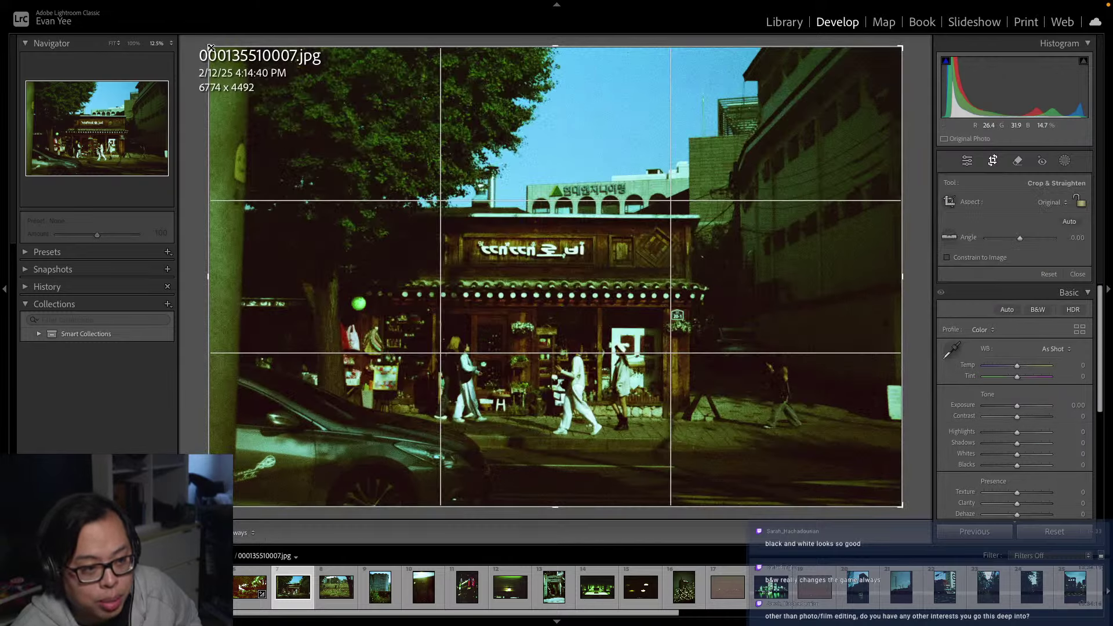
left_click_drag(211, 47, 258, 63)
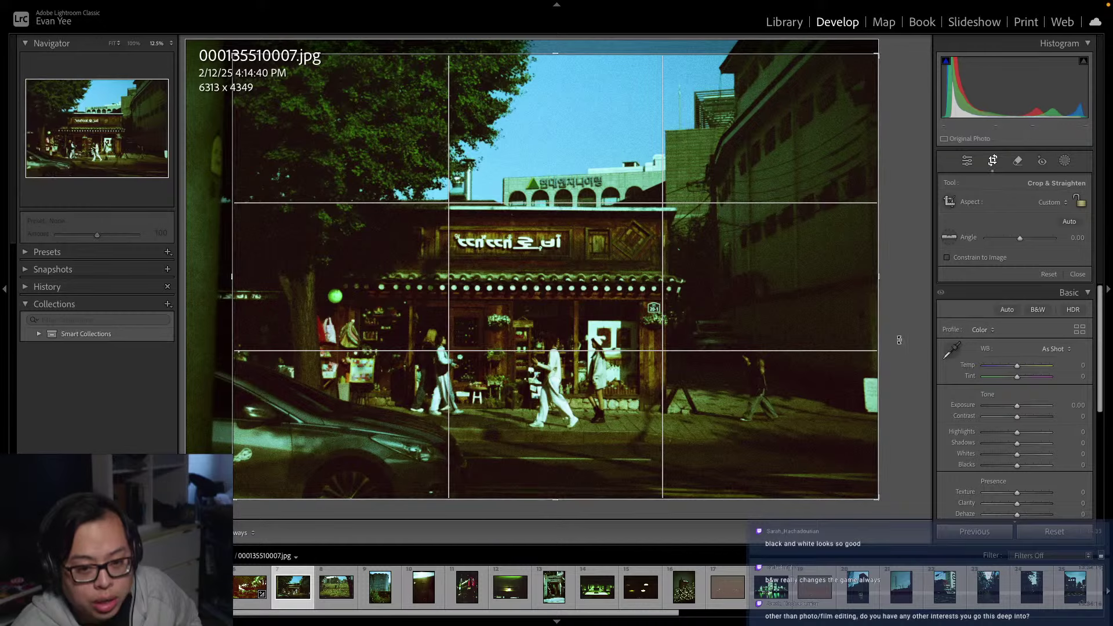
left_click_drag(878, 274, 869, 274)
left_click_drag(621, 267, 638, 268)
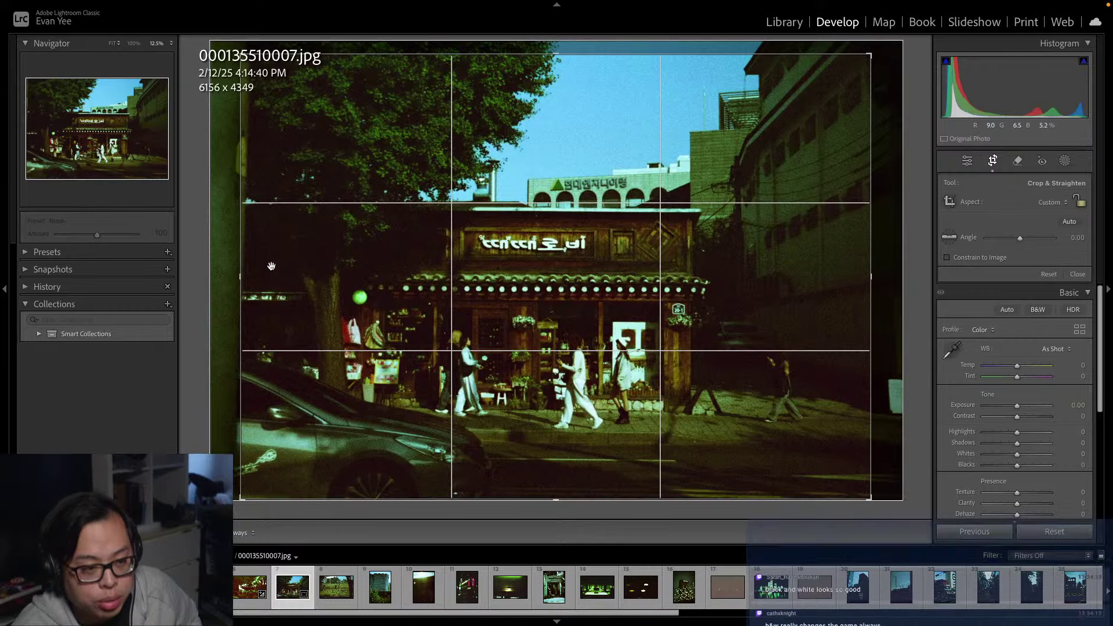
left_click_drag(519, 296, 528, 292)
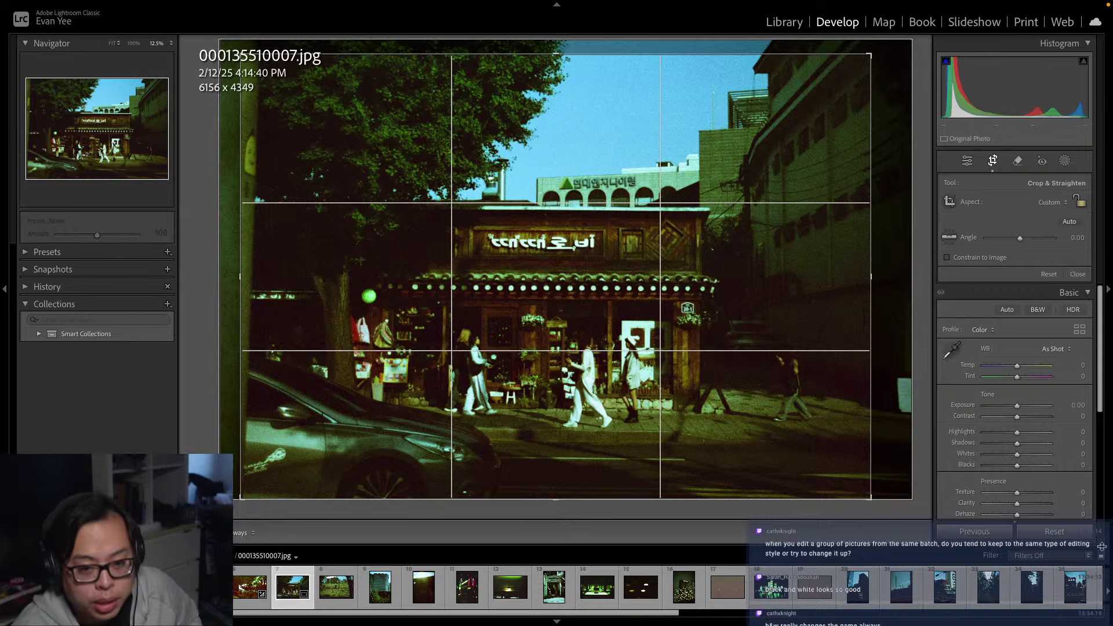
left_click(989, 166)
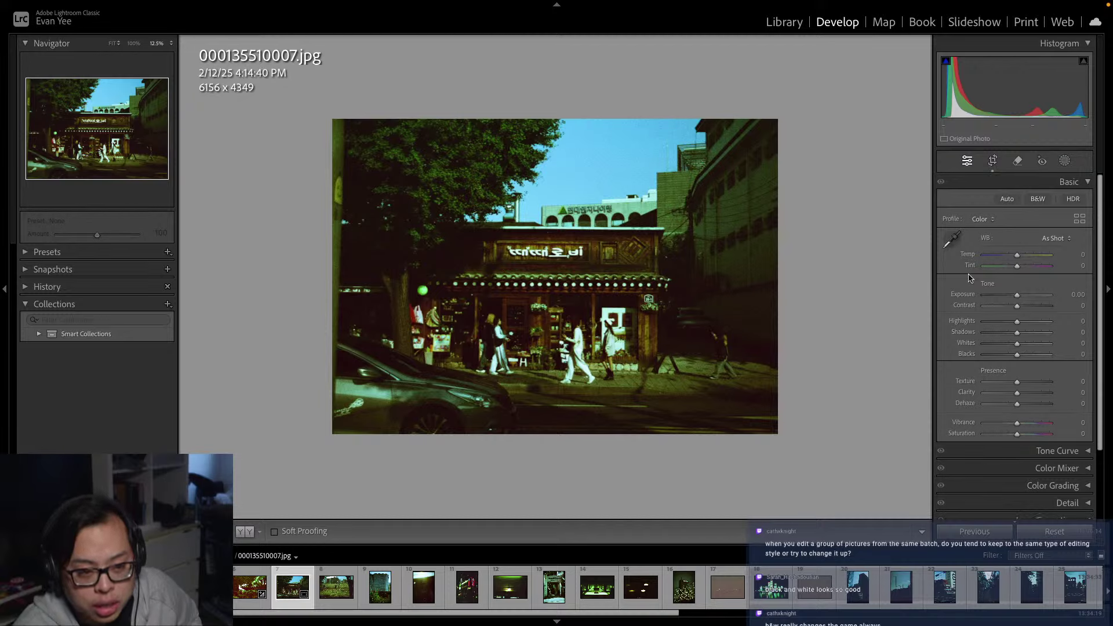
Set the storefront photo's exposure to +1.05, shadows to +28, blacks to -34 and highlights to -28
left_click_drag(1017, 294, 1024, 297)
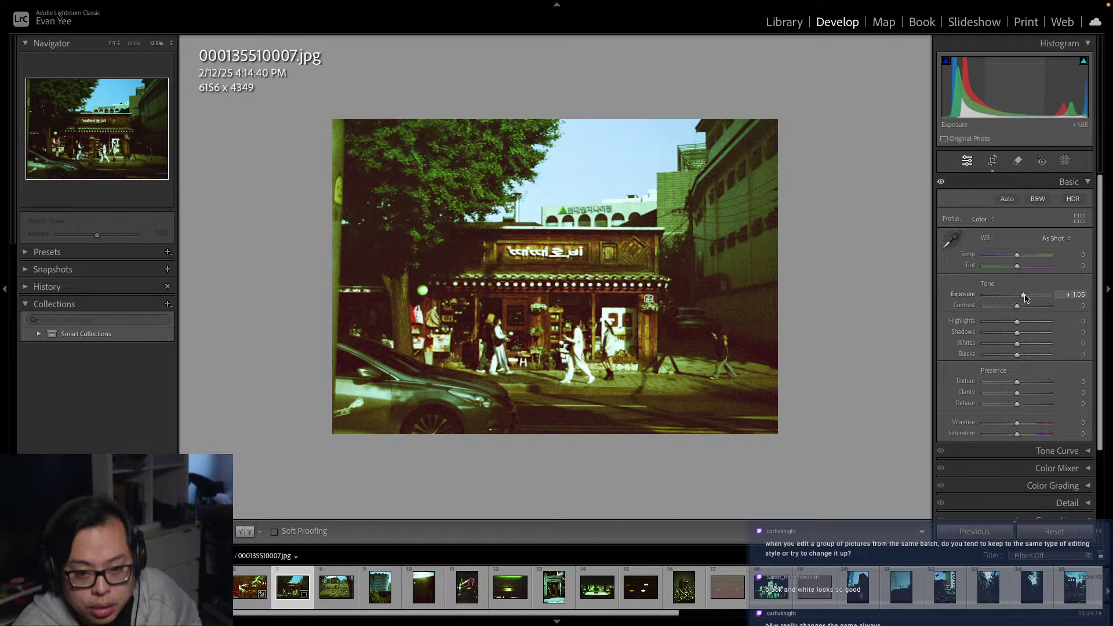
left_click(616, 340)
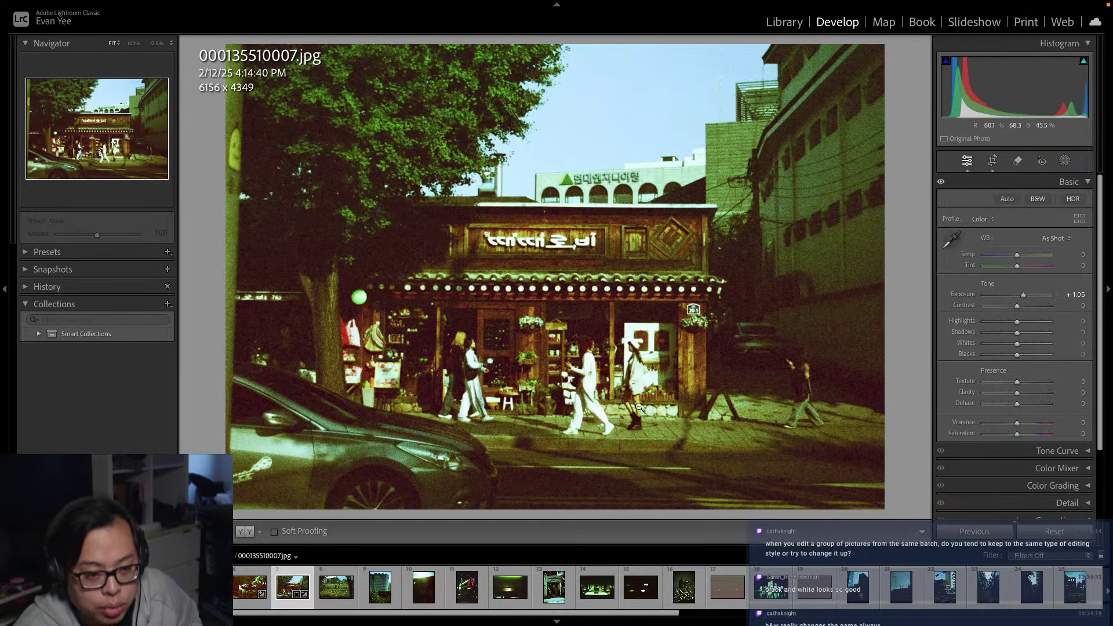
left_click(771, 398)
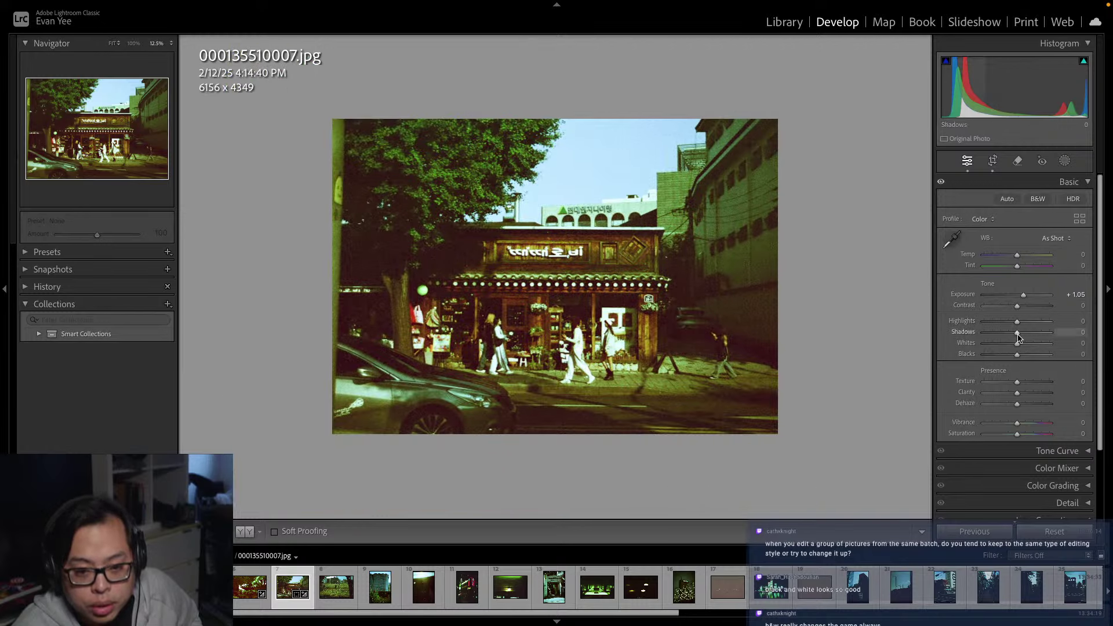
left_click_drag(1018, 338, 1007, 360)
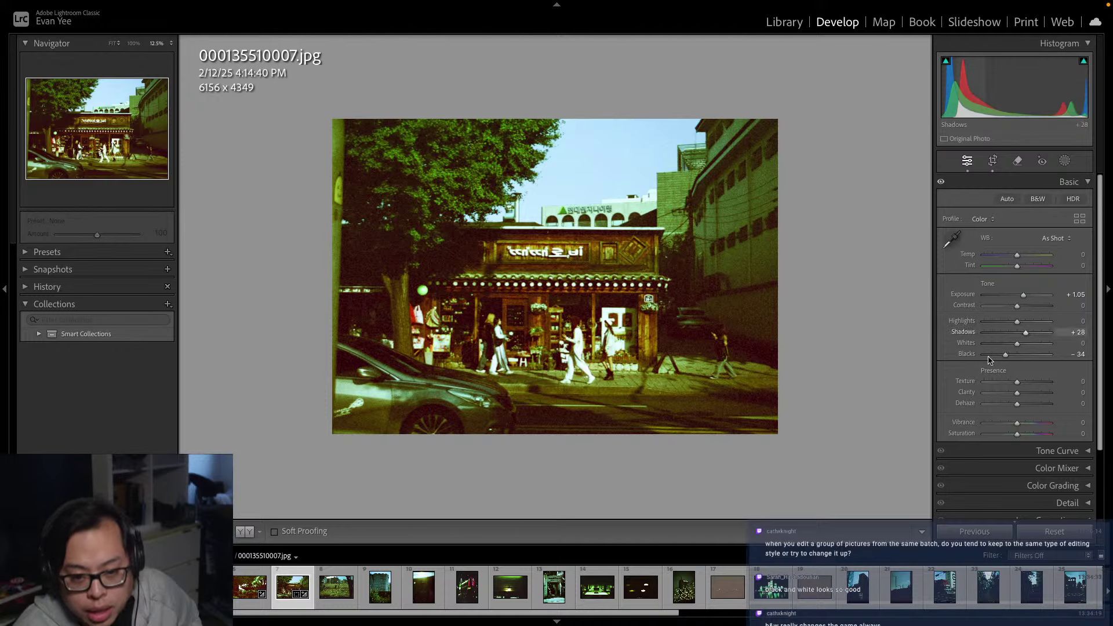
left_click_drag(1017, 321, 1008, 325)
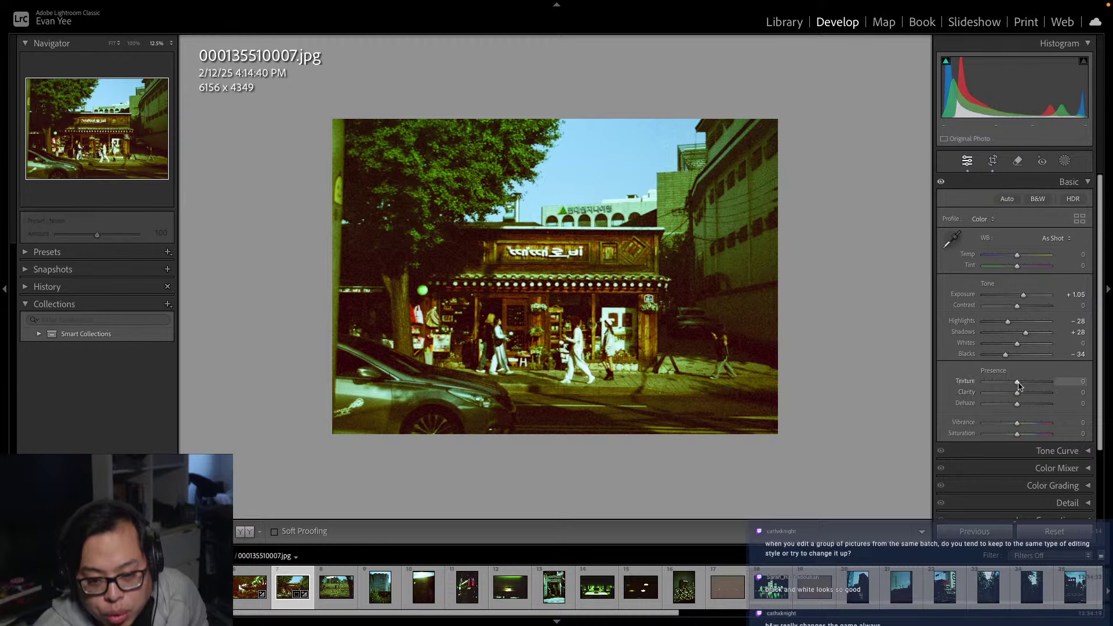
Adjust the storefront photo's color with saturation +15, tint +29 and temperature -7
left_click_drag(1019, 438, 1022, 438)
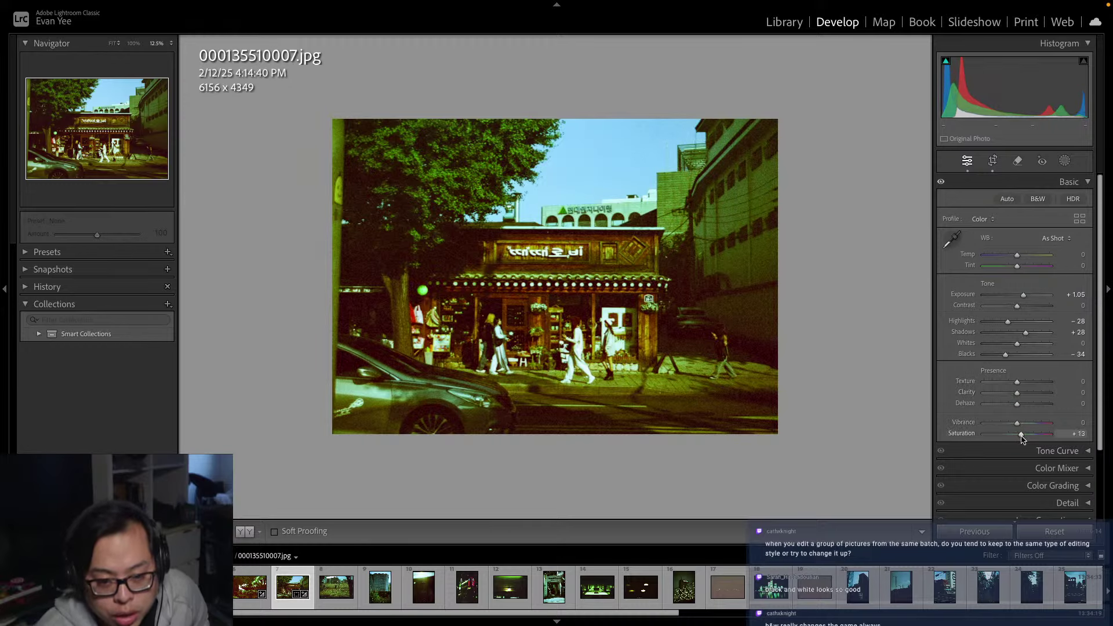
left_click(568, 239)
left_click(568, 238)
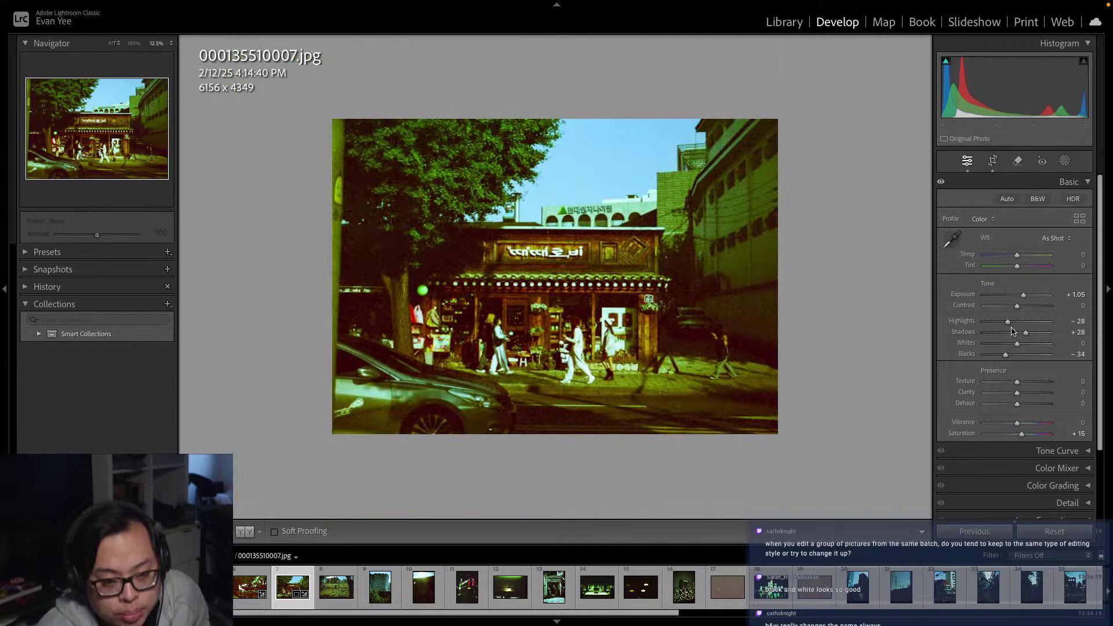
mouse_move(1018, 266)
left_mouse_down()
mouse_move(1037, 274)
mouse_move(1002, 259)
mouse_move(1029, 266)
mouse_move(1016, 268)
left_mouse_up()
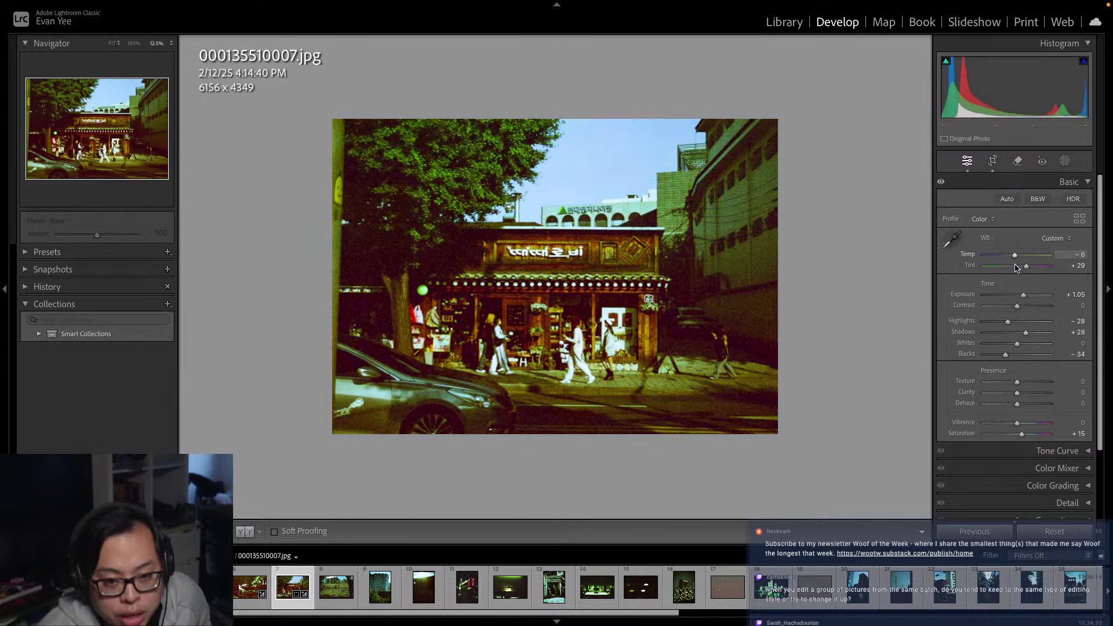
left_click(507, 283)
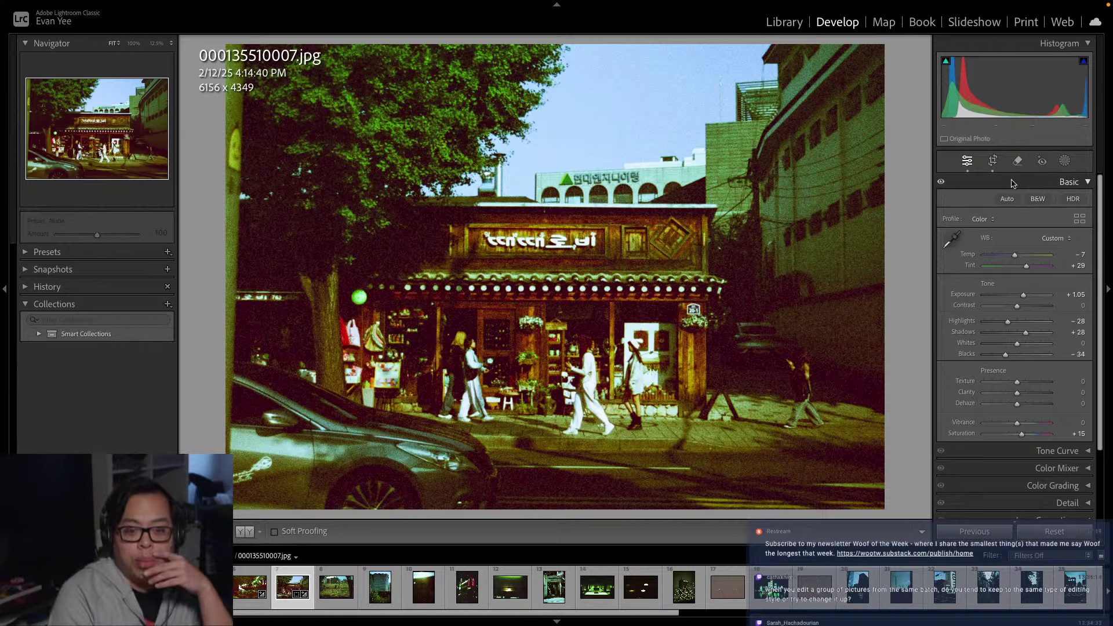
Shift the green hue of the storefront photo to -65 in the color mixer
left_click(1069, 181)
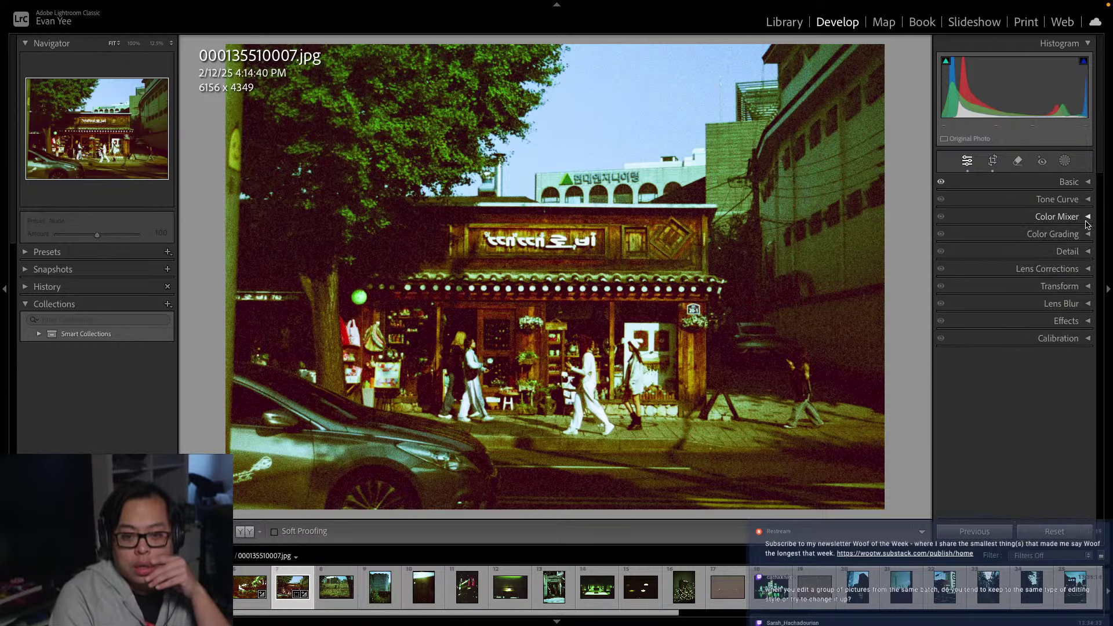
left_click(1084, 219)
left_click(1085, 220)
left_click(1086, 222)
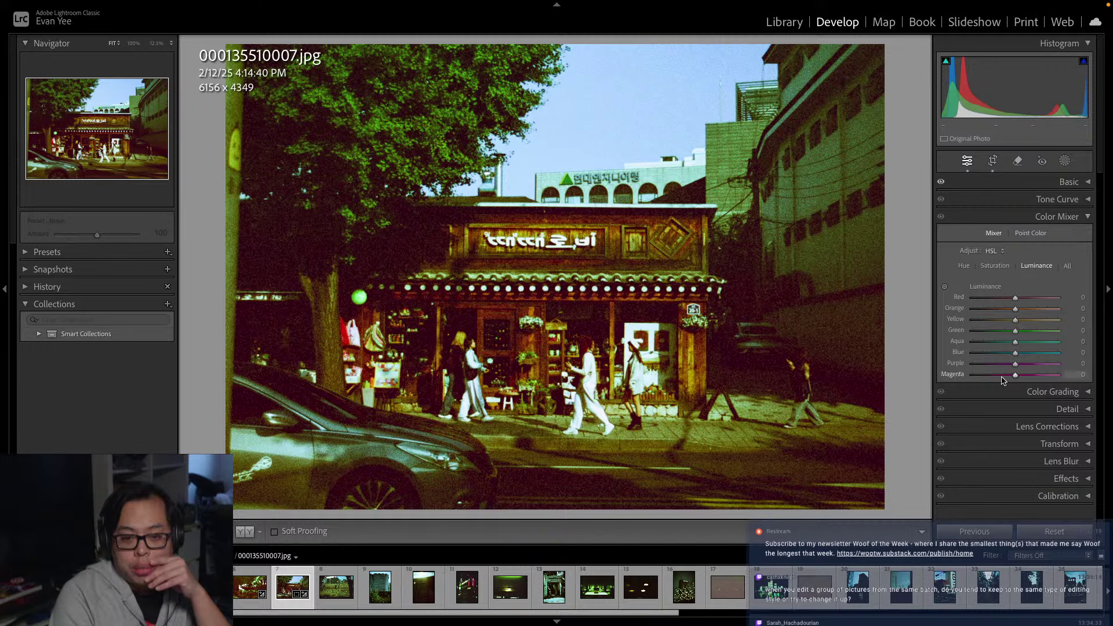
left_click(963, 266)
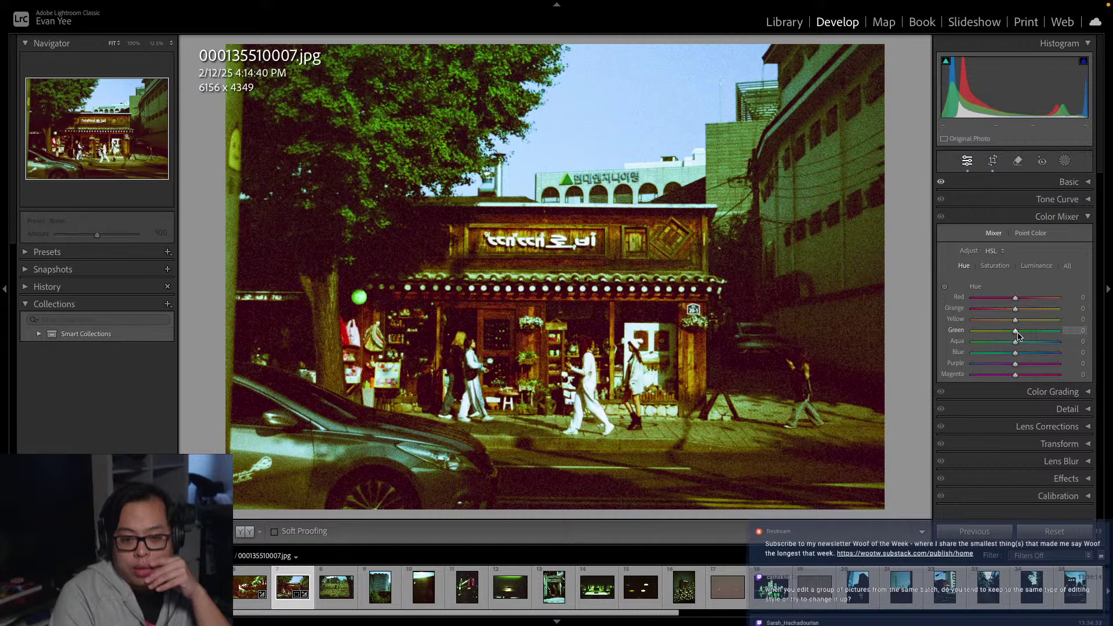
left_click_drag(1018, 334, 989, 336)
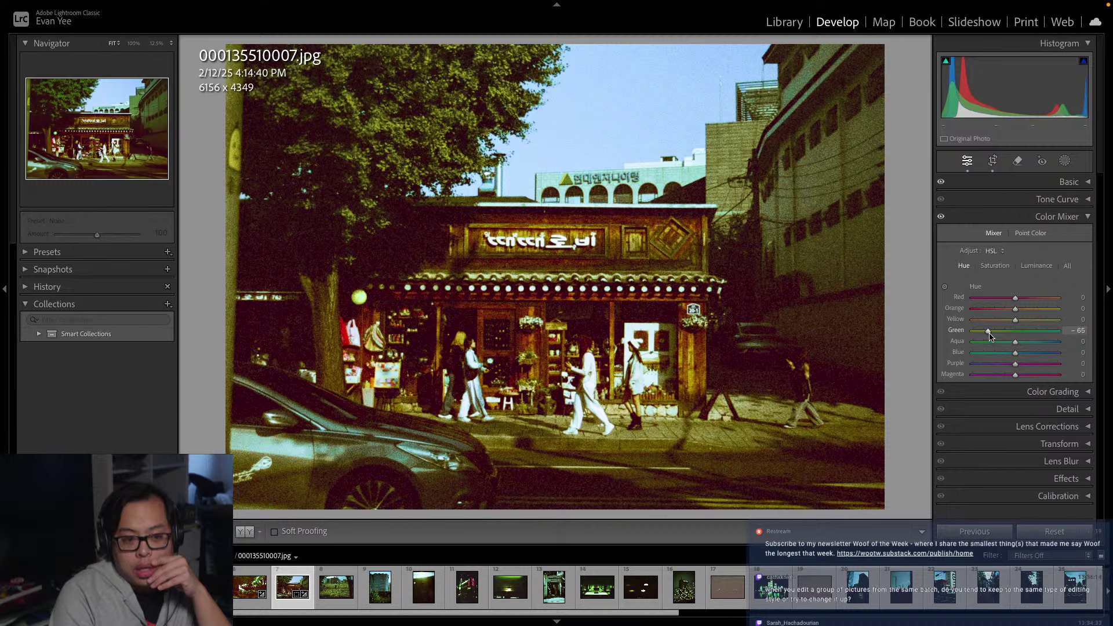
left_click(1072, 217)
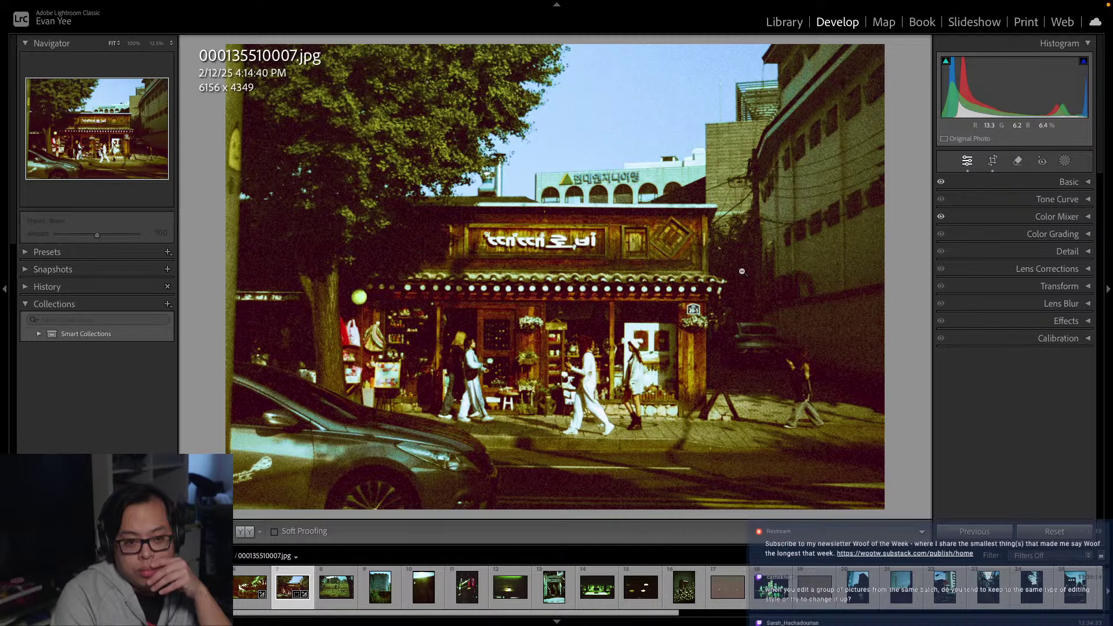
Examine the edited storefront photo both as a whole and close up around the shop sign and pedestrians
left_click(806, 354)
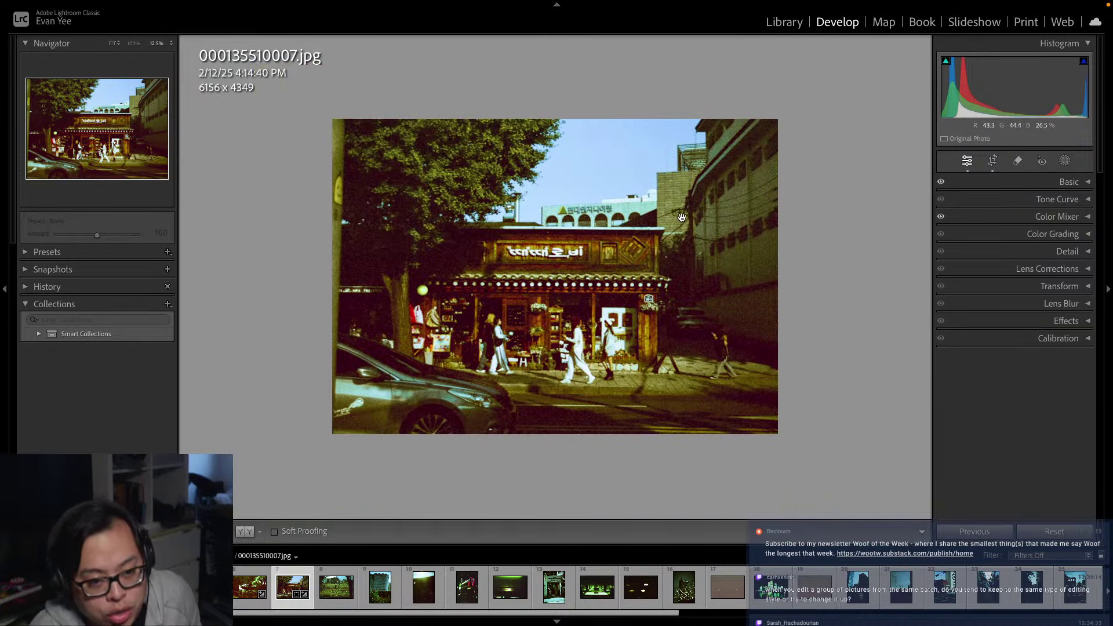
left_click(607, 330)
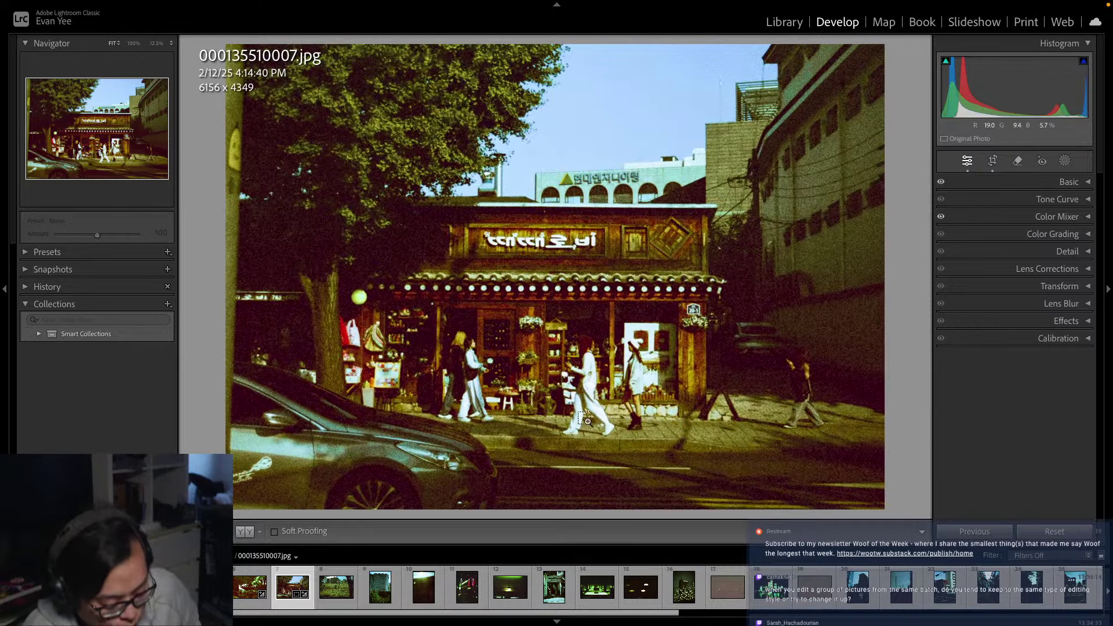
key("ctrl+equal")
key("ctrl+equal")
scroll(807, 250, "up", 3)
scroll(800, 255, "down", 8)
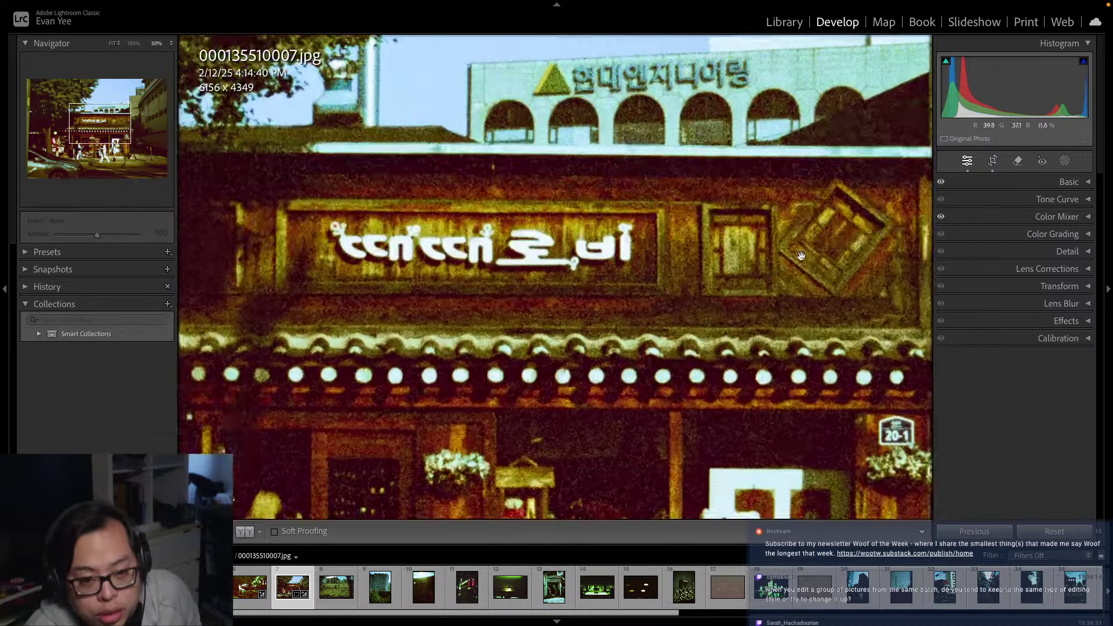
scroll(798, 256, "down", 3)
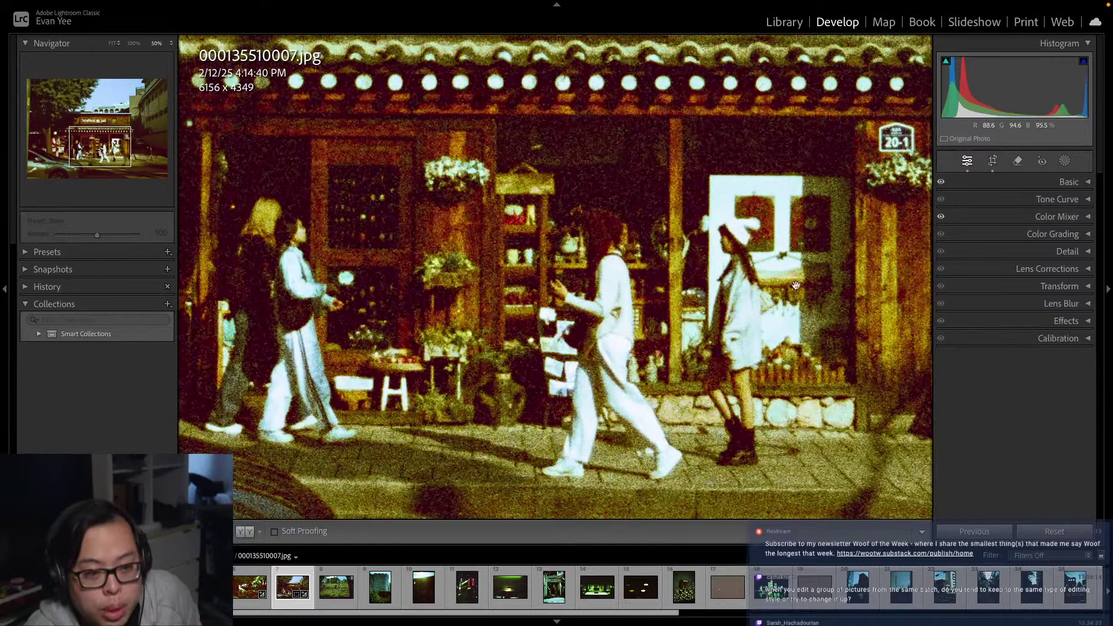
key("ctrl+minus")
key("ctrl+minus")
key("ctrl+minus")
key("ctrl+minus")
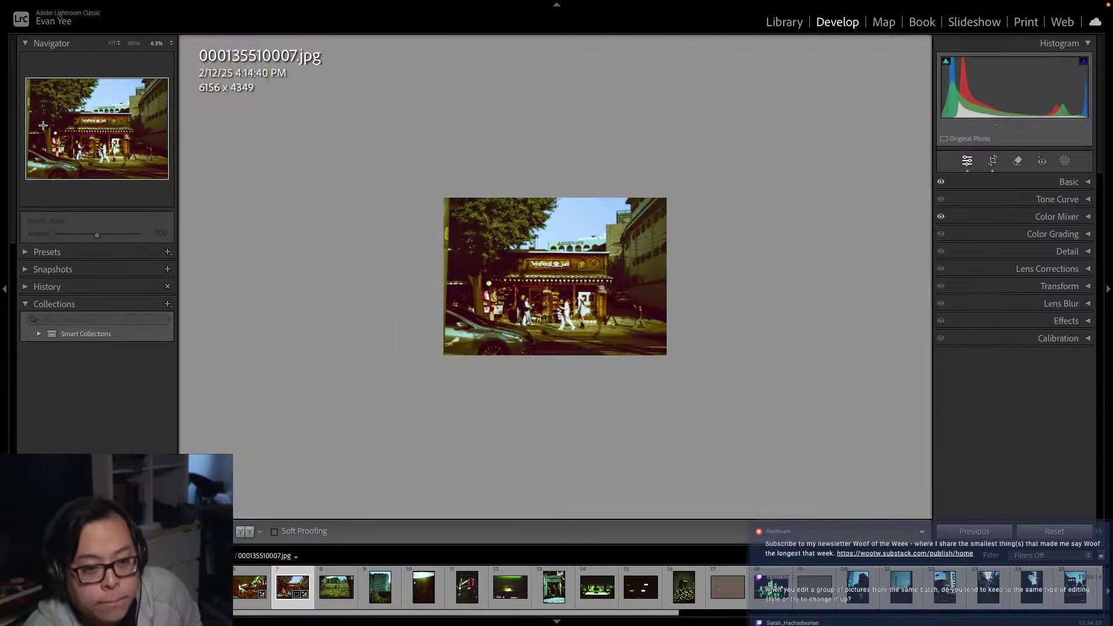
key("ctrl+equal")
On 000135510008.jpg, set exposure to +0.95, contrast to +19, highlights to -70, shadows to +4, whites to +42 and blacks to -41
key("Right")
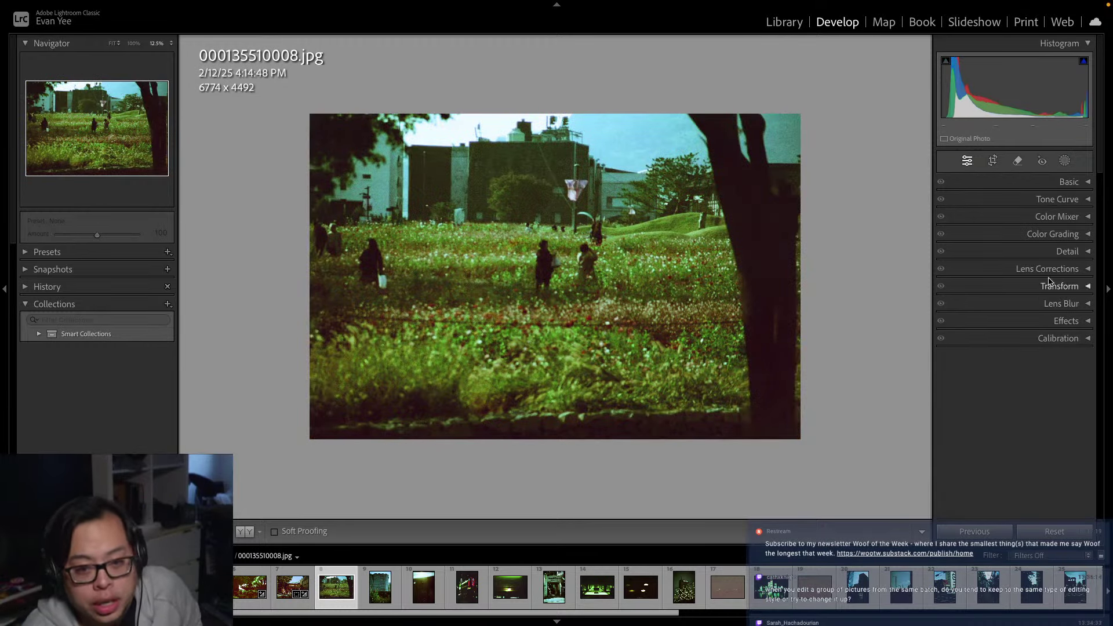
left_click(1088, 182)
left_click_drag(1017, 295, 1030, 351)
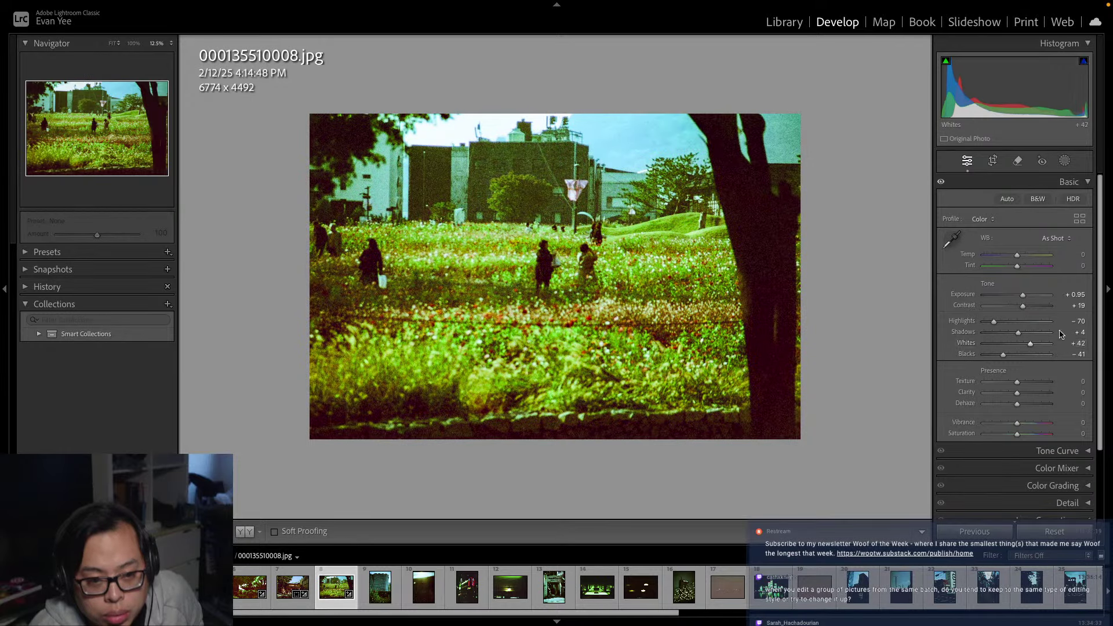
Warm the flower field photo with temperature +23 and tint +7, and inspect the people in the field close up
left_click_drag(1016, 255, 1018, 269)
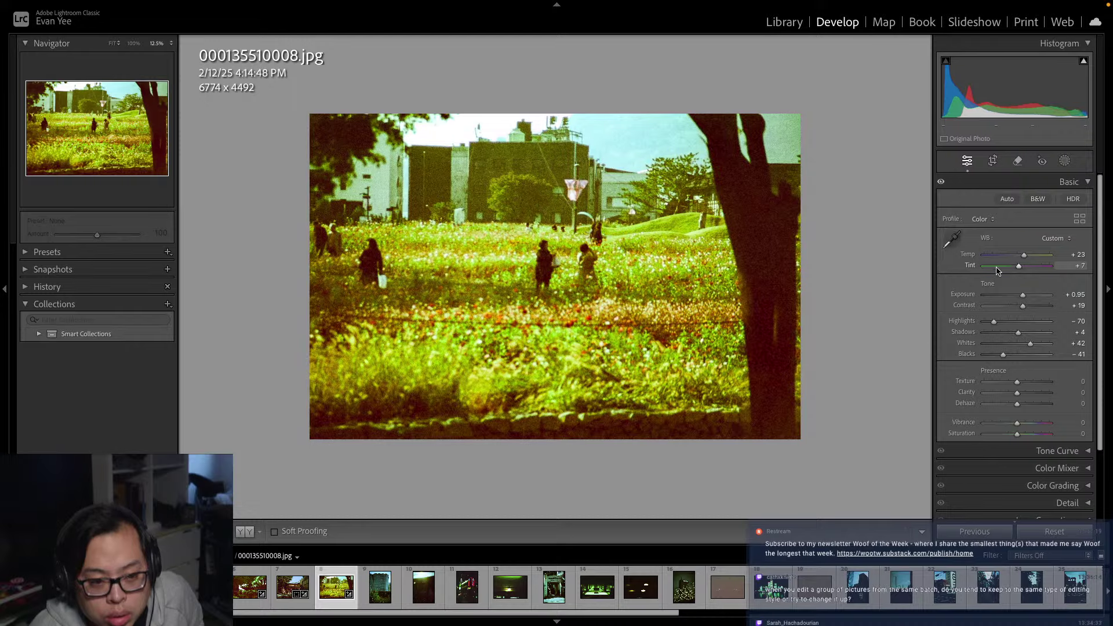
left_click(621, 258)
left_click(616, 259)
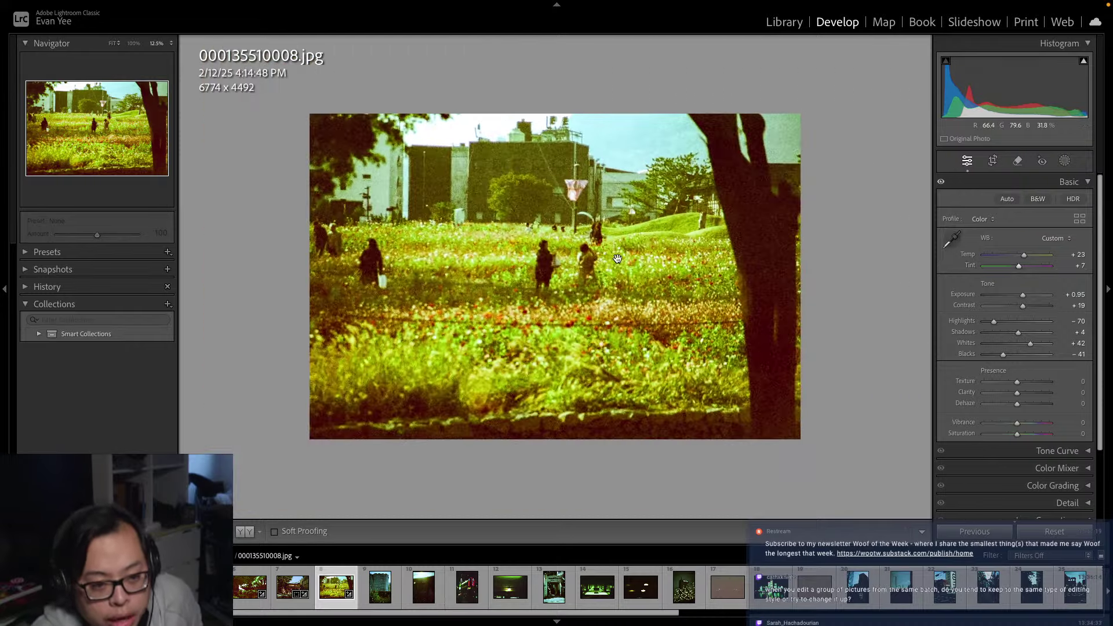
left_click(616, 259)
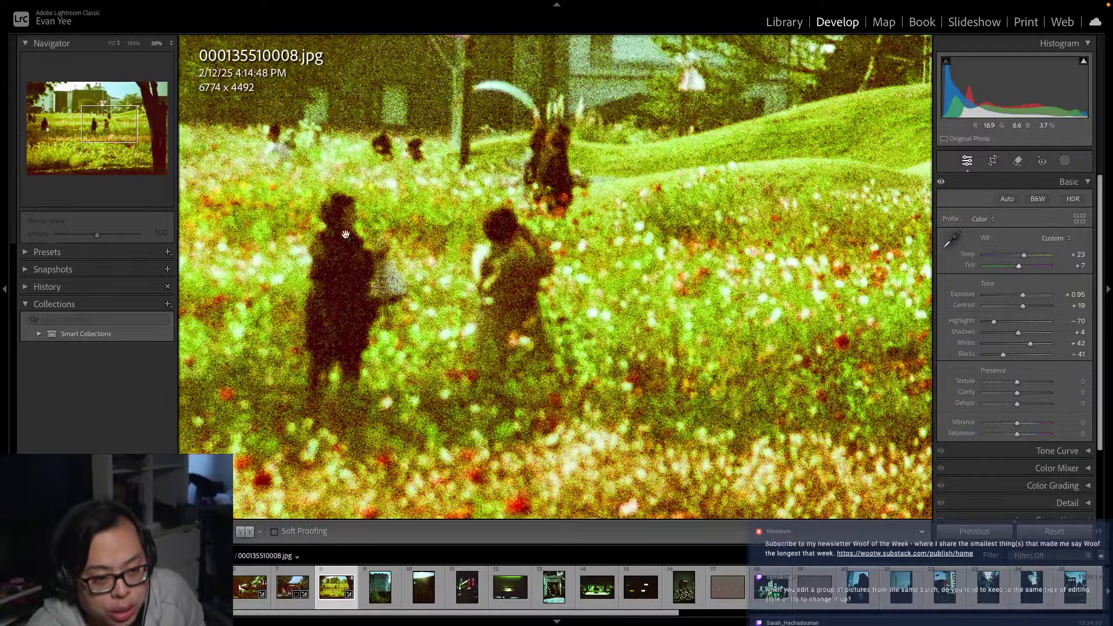
left_click(637, 479)
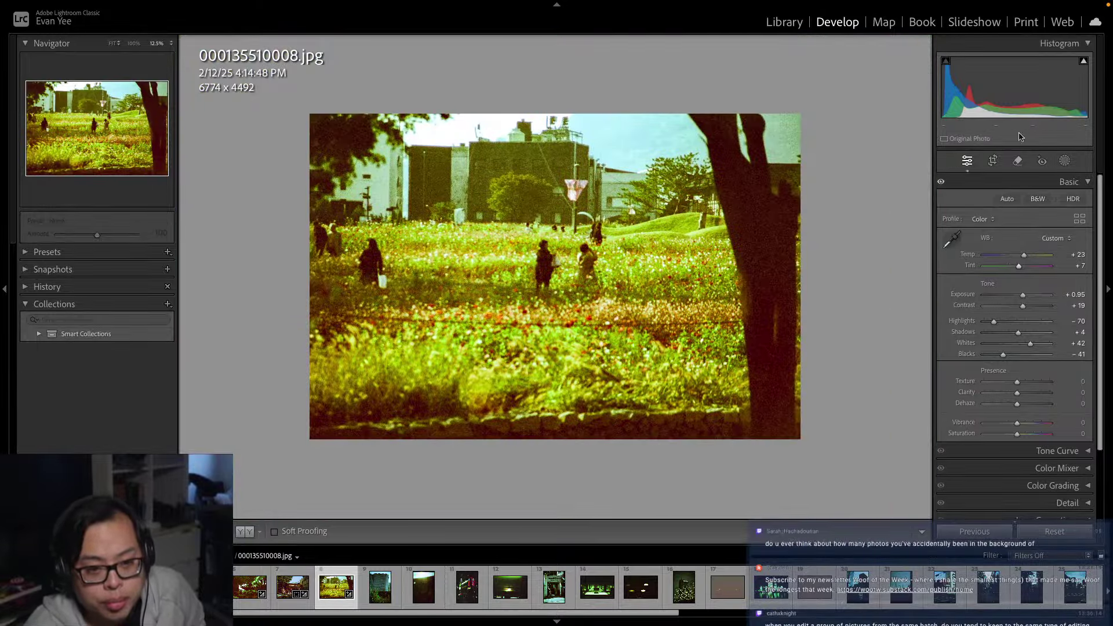
Try a 4 x 3 crop on the flower field photo, then restore and keep its original framing
key("r")
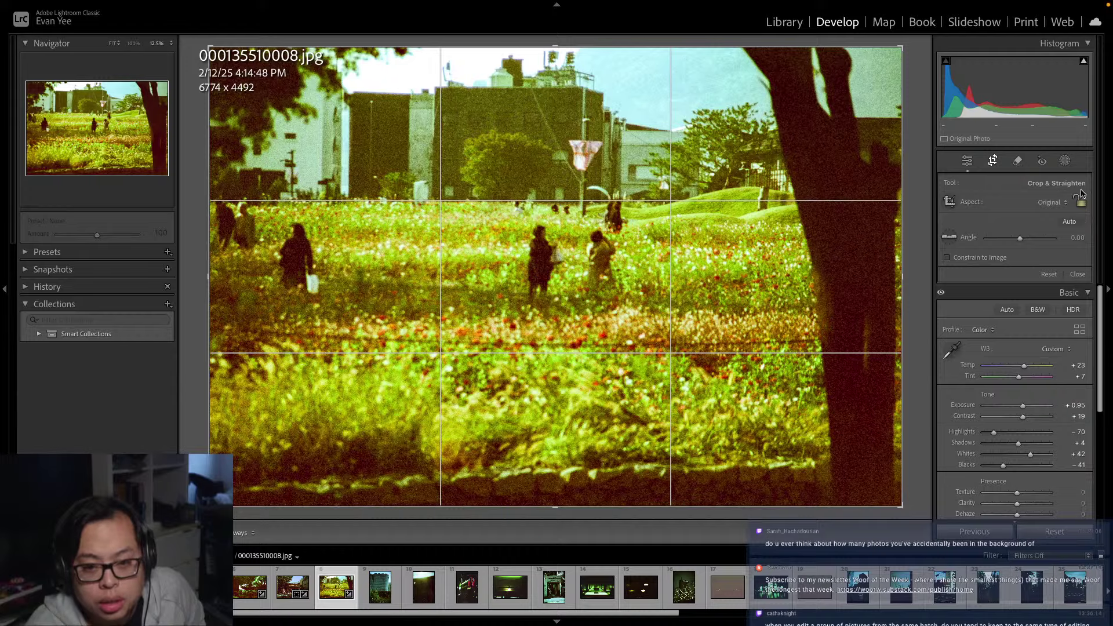
left_click(1063, 202)
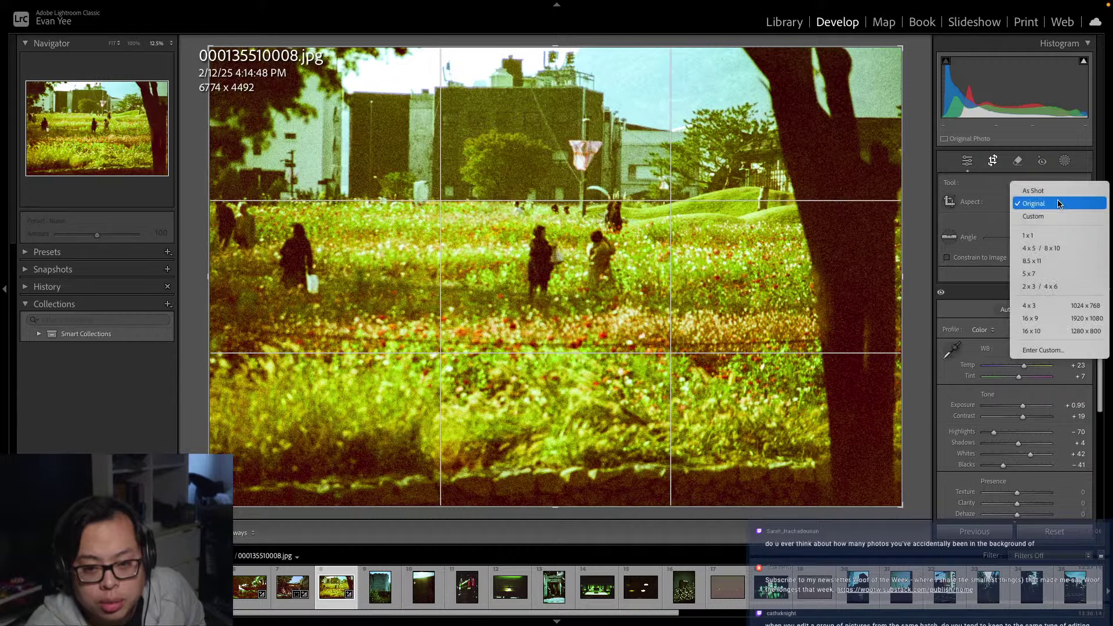
left_click(1052, 308)
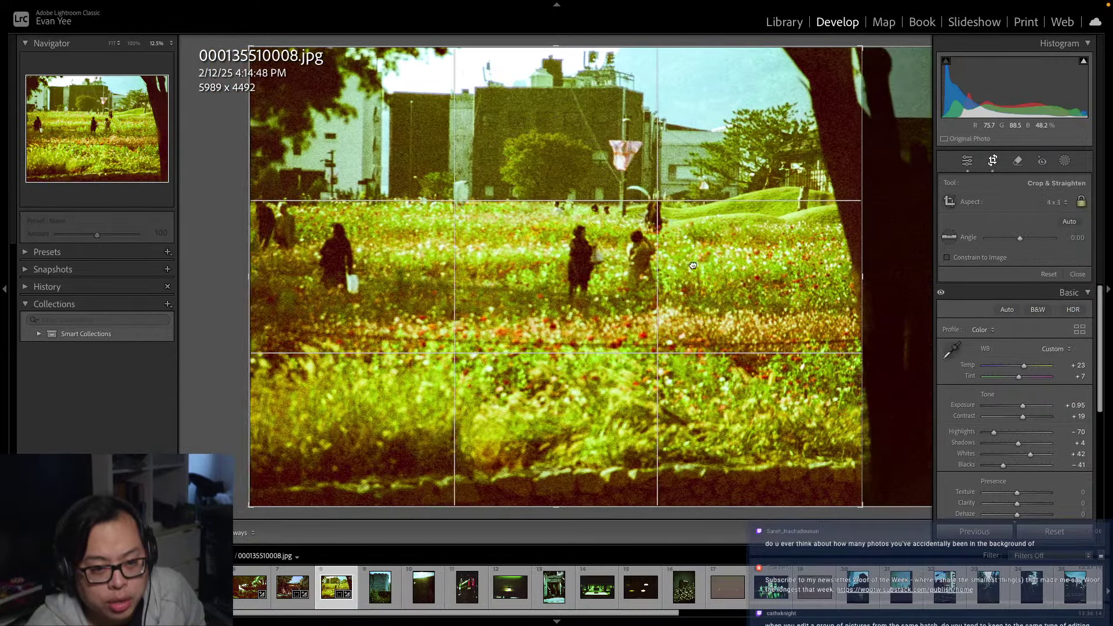
key("ctrl+z")
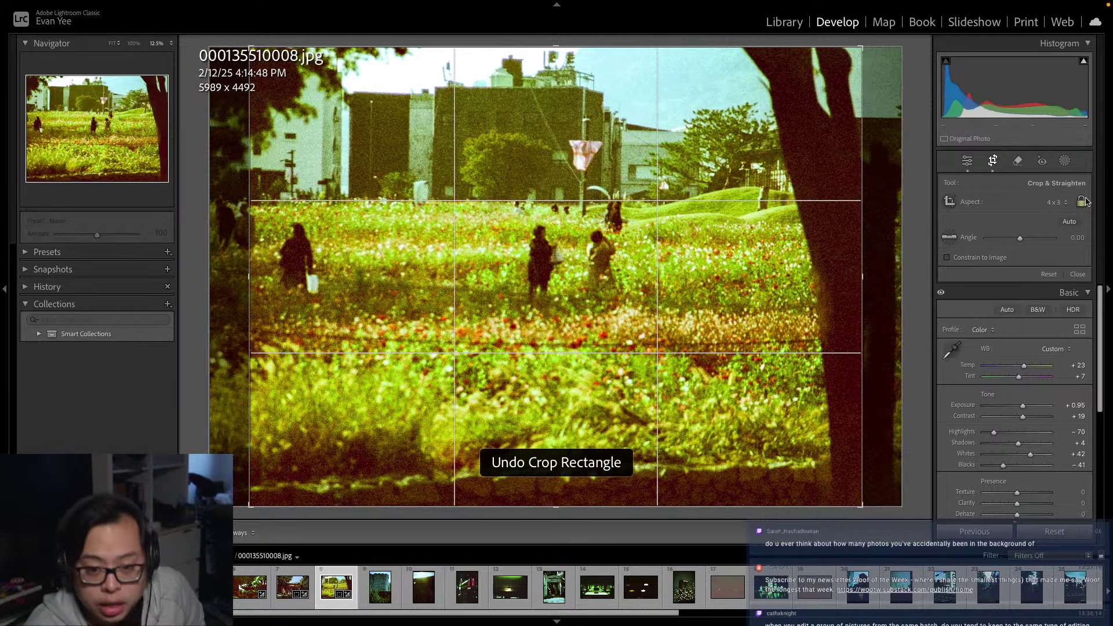
key("ctrl+z")
left_click(1064, 202)
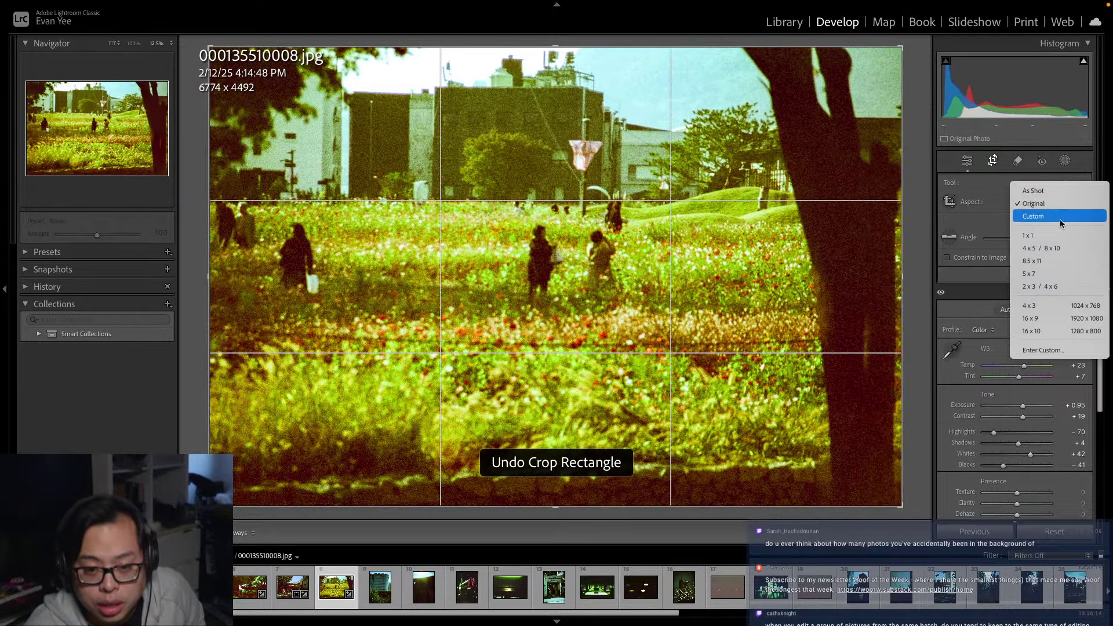
left_click(1068, 274)
key("ctrl+z")
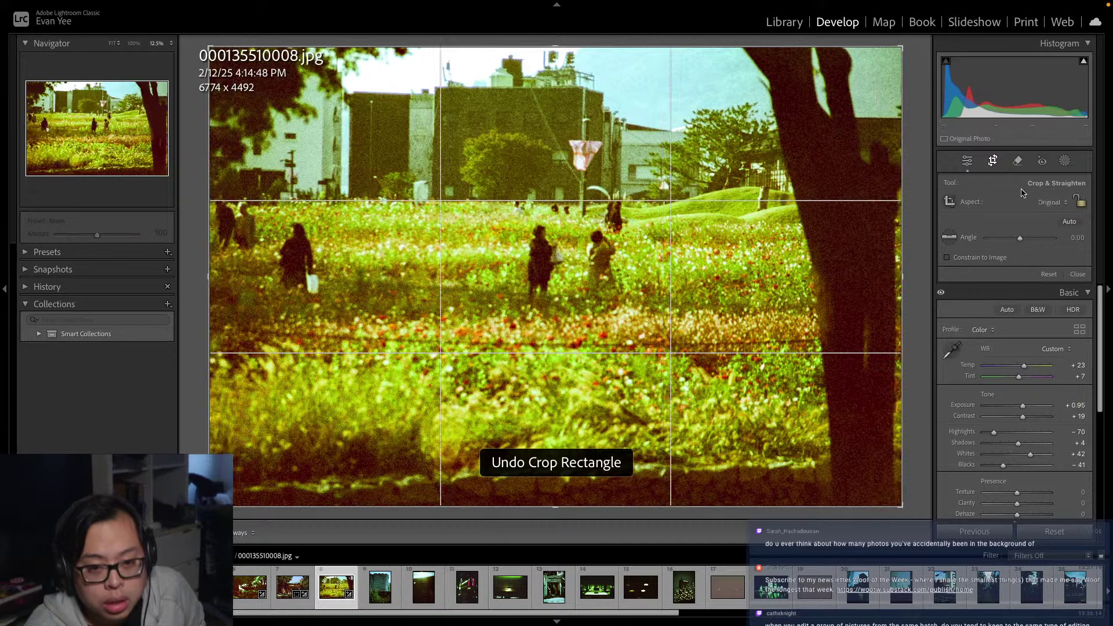
left_click(1054, 202)
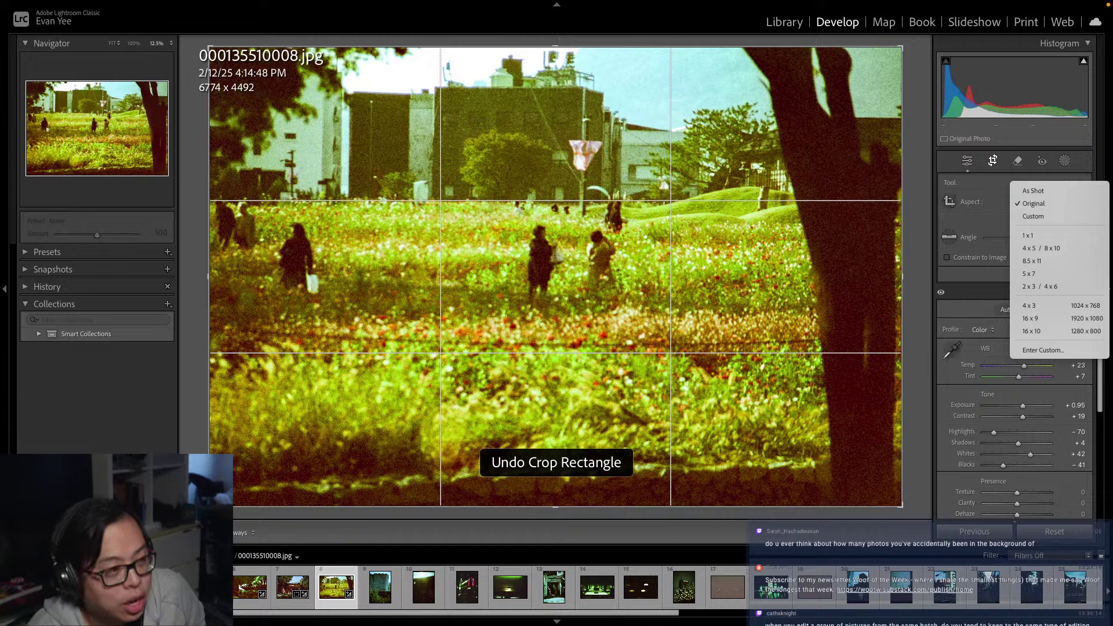
key("Escape")
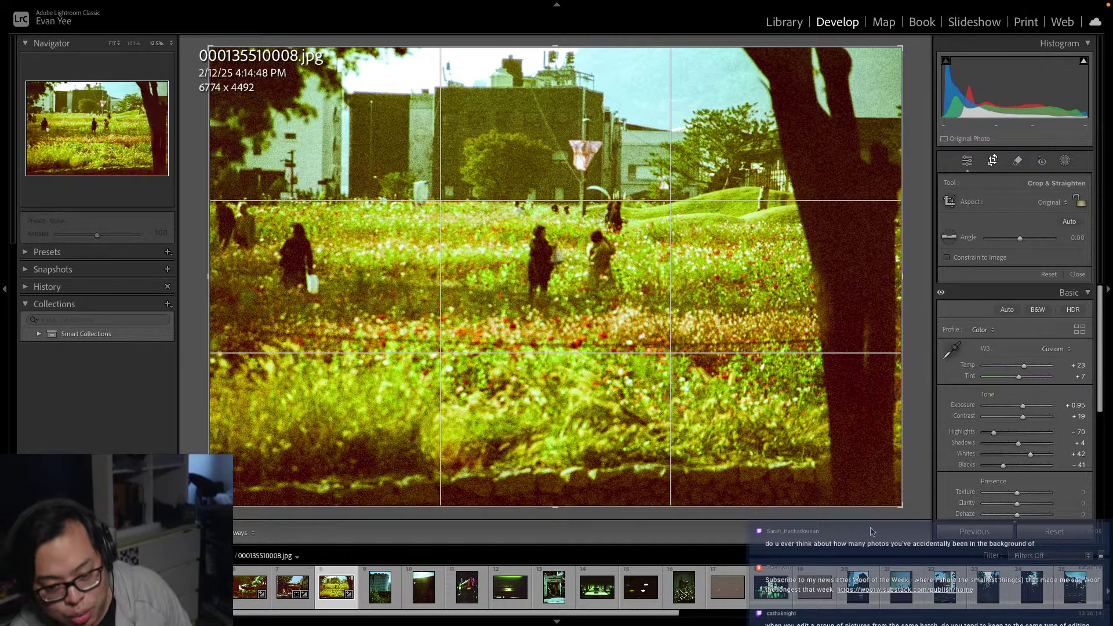
key("Return")
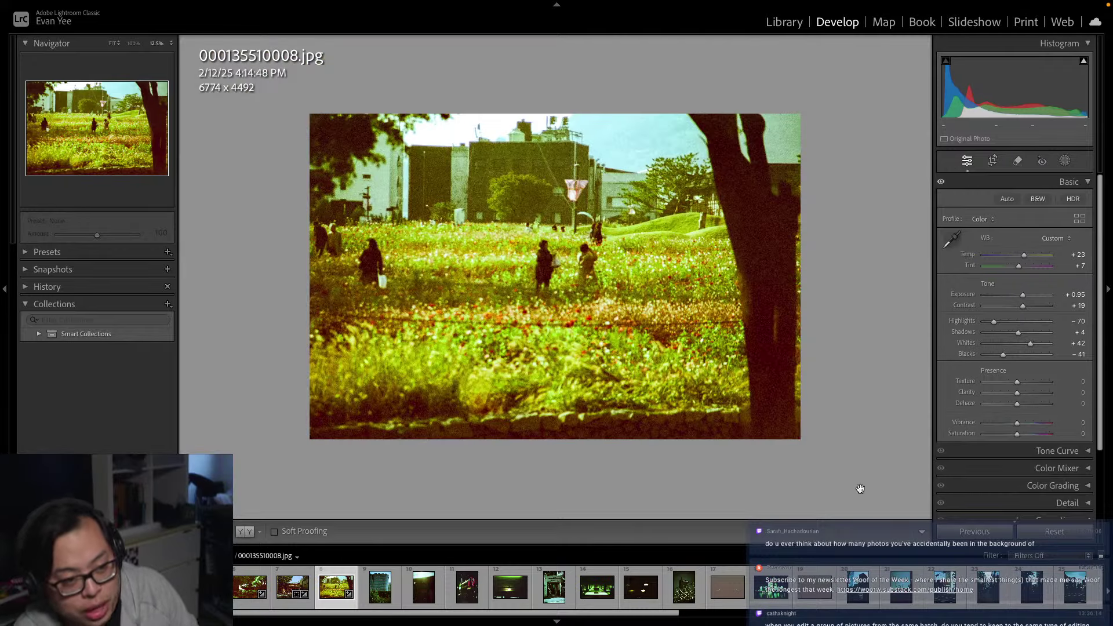
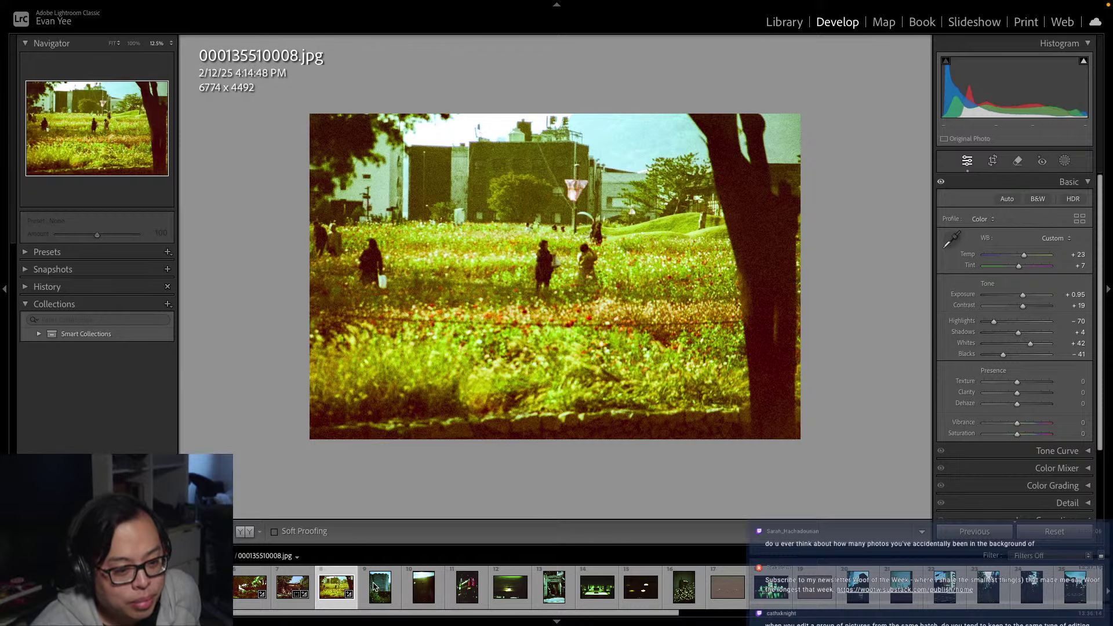
On 000135510009.jpg, set exposure to +0.75, temperature to +14 and tint to +7
left_click(373, 586)
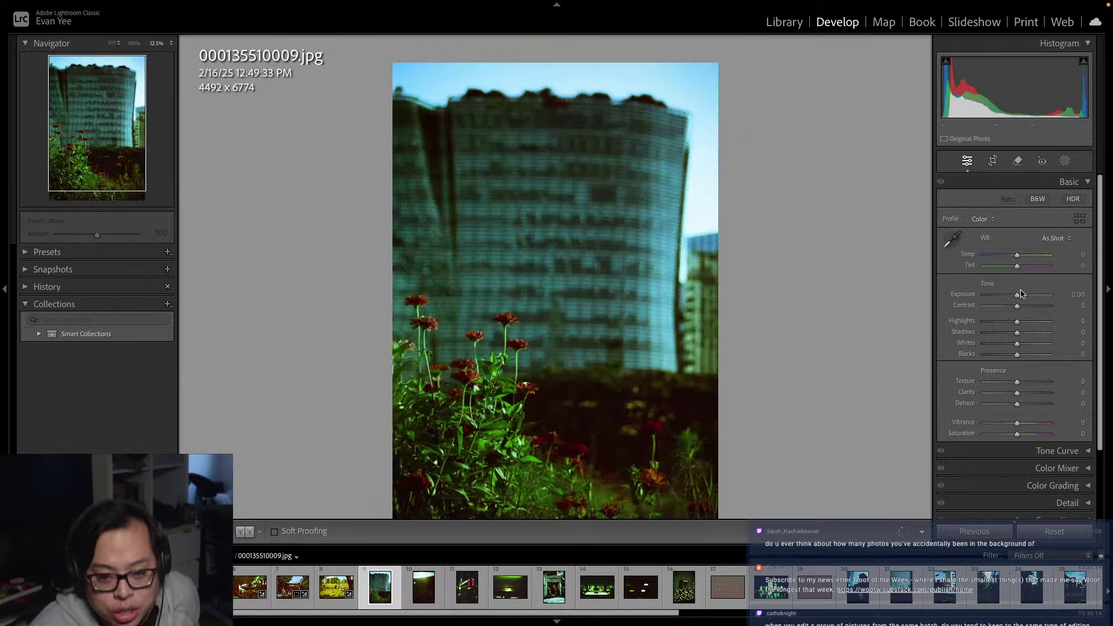
left_click_drag(1020, 294, 1024, 298)
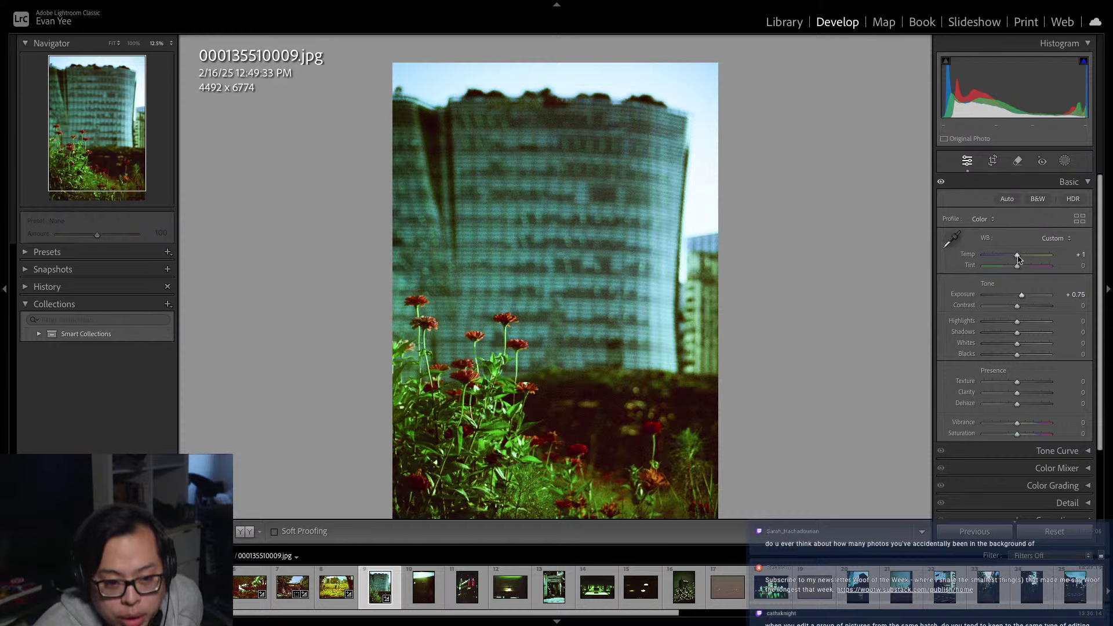
left_click_drag(1018, 258, 1023, 258)
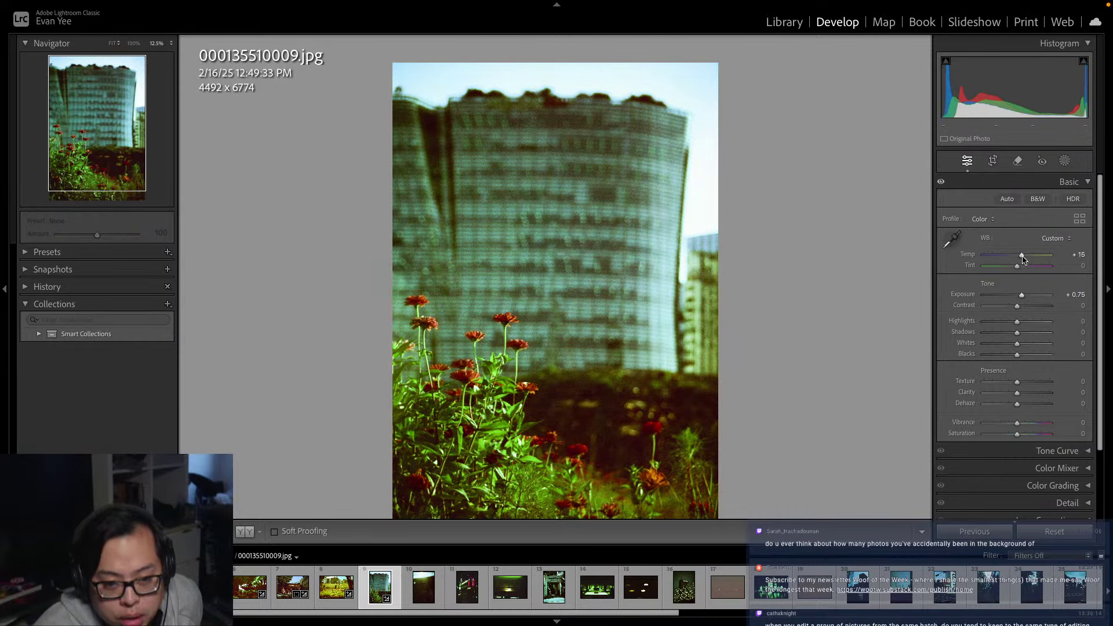
left_click_drag(1023, 259, 1021, 271)
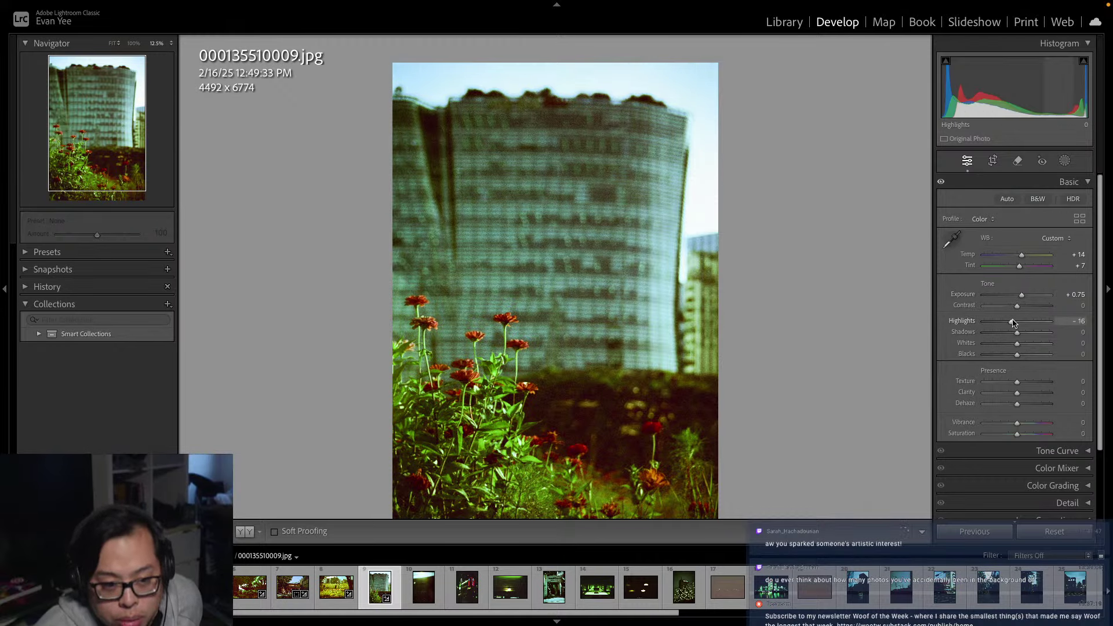
Set the building and flowers photo's highlights to -44, shadows to +3, whites to -8, blacks to -16 and clarity to +21
left_click_drag(1012, 323, 1002, 323)
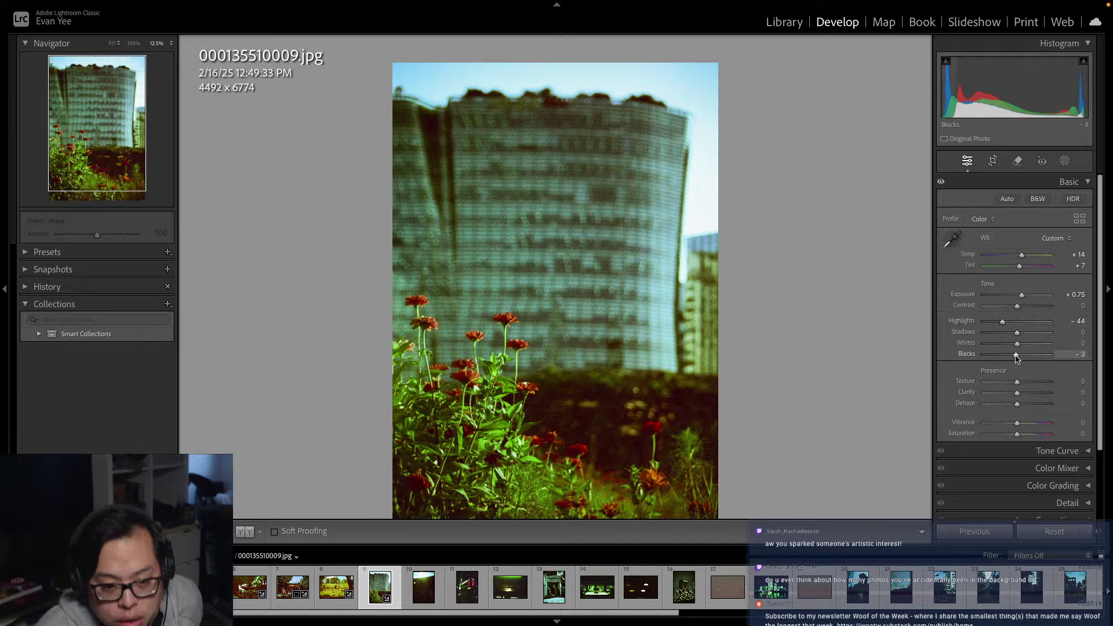
mouse_move(1017, 359)
left_mouse_down()
mouse_move(1013, 336)
mouse_move(1030, 342)
mouse_move(996, 345)
mouse_move(1043, 348)
mouse_move(1012, 352)
left_mouse_up()
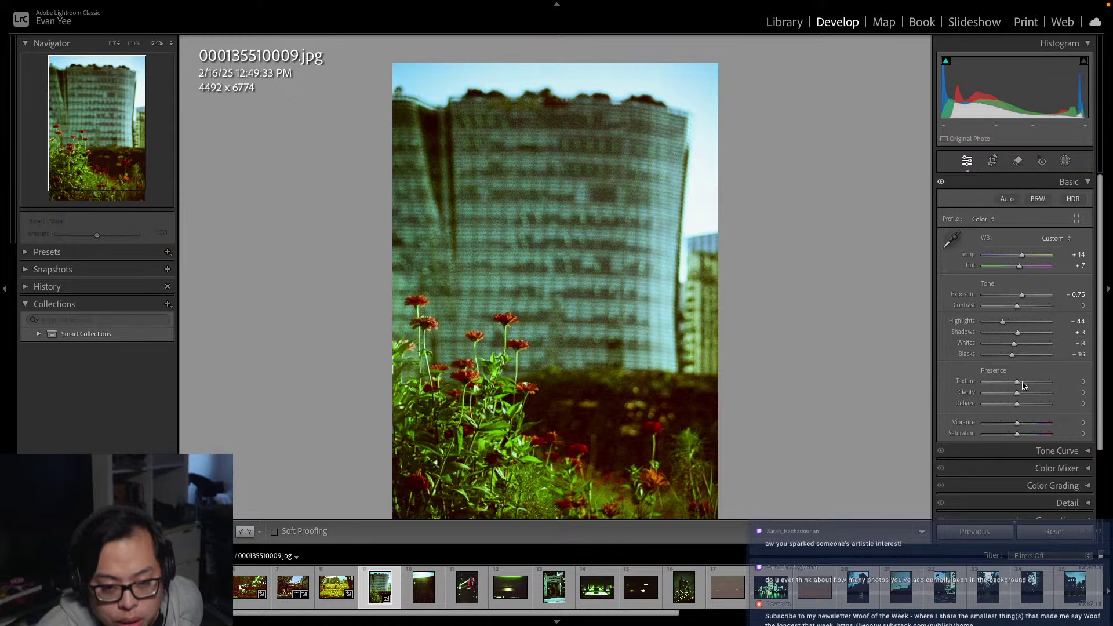
left_click_drag(1019, 393, 1025, 396)
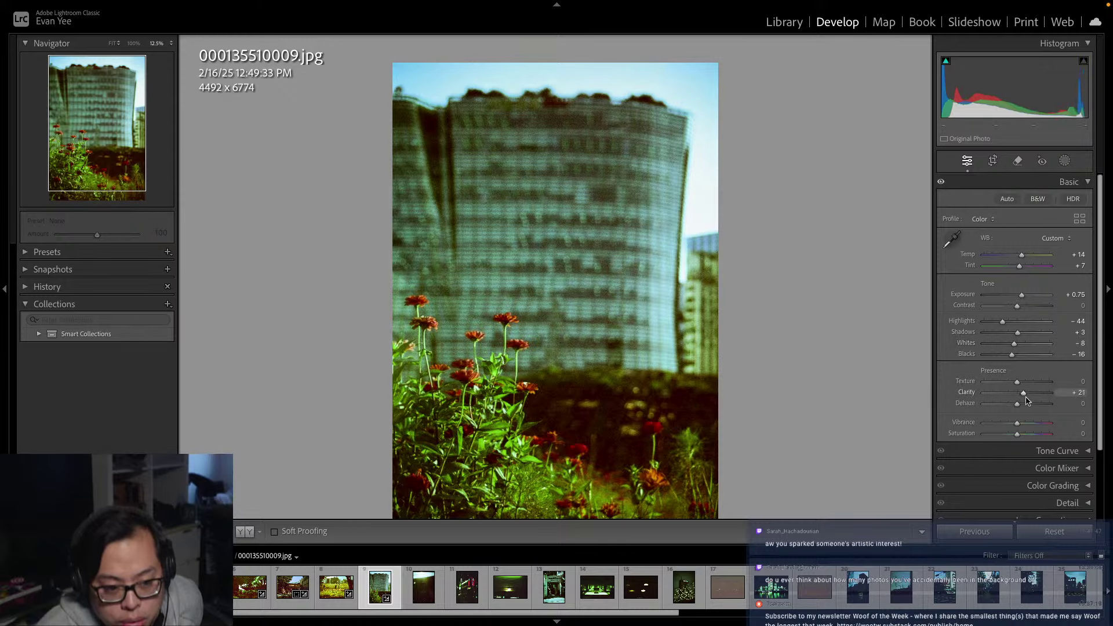
Brighten the red flowers by raising the red luminance to +60 in the color mixer
left_click(1088, 183)
left_click(1087, 219)
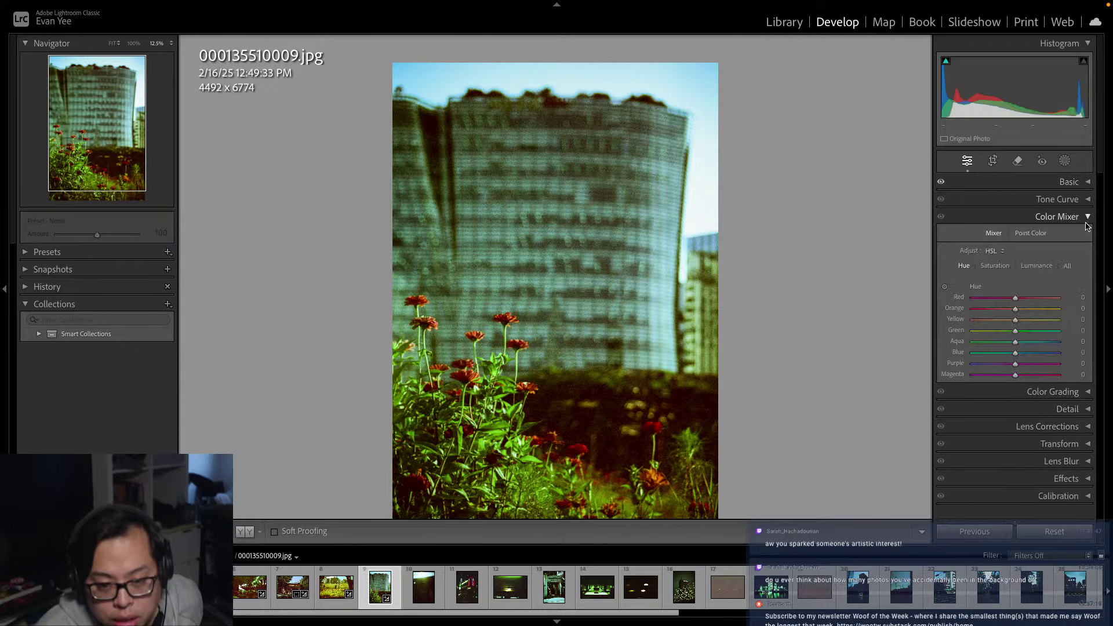
left_click(1049, 268)
left_click_drag(1015, 298, 1042, 311)
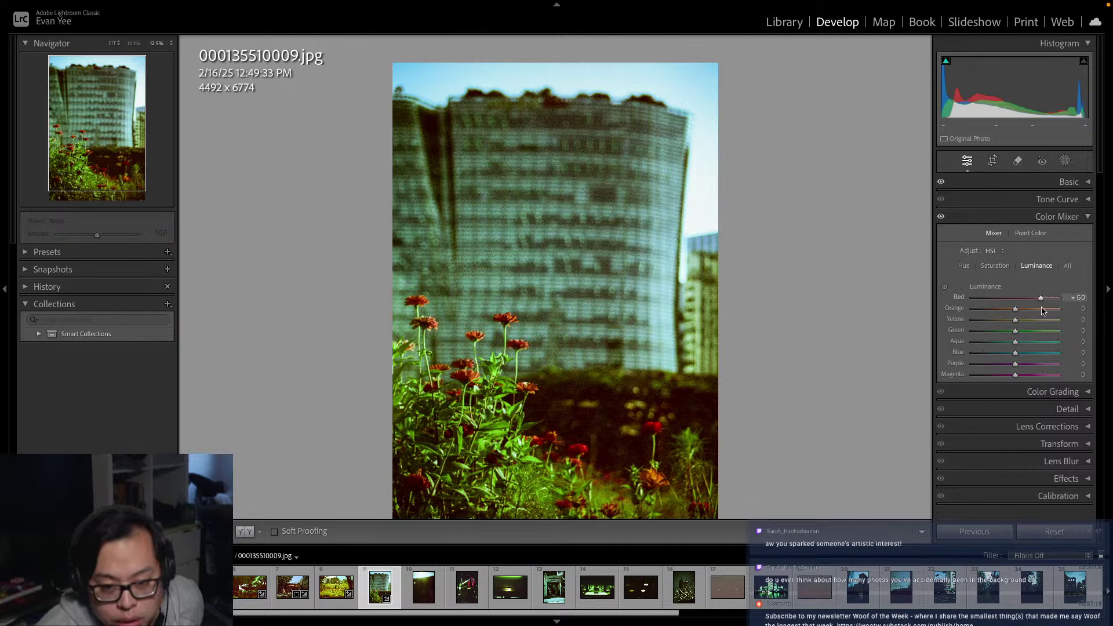
In the color mixer, set saturation to red +63, orange +75, yellow +31 and luminance to red +53, orange +76, yellow +20
left_click(1001, 269)
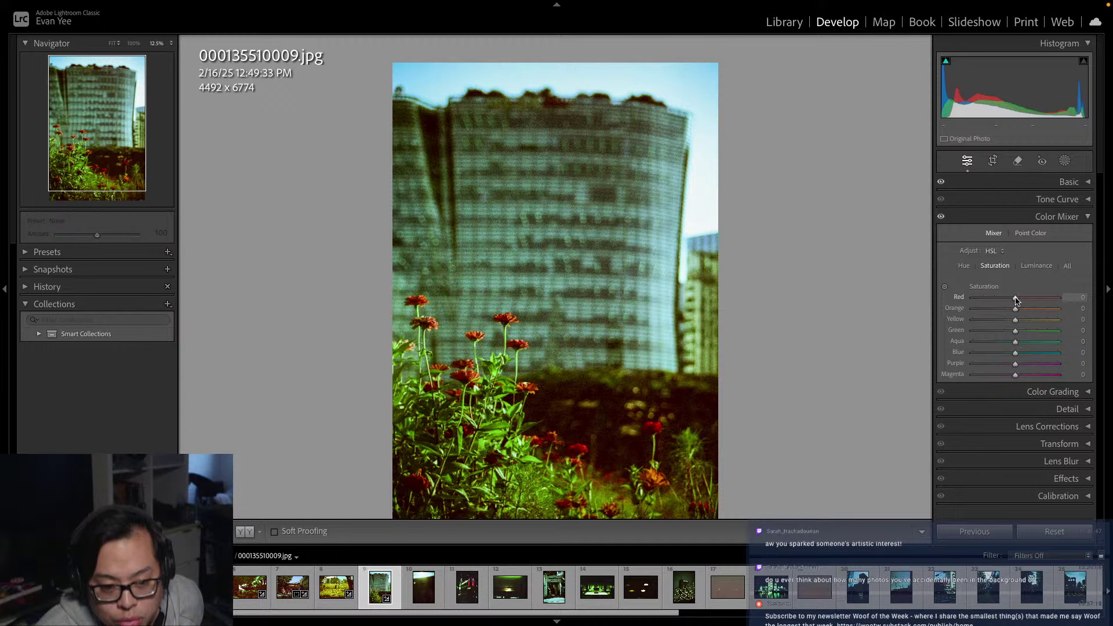
left_click_drag(1016, 299, 1061, 316)
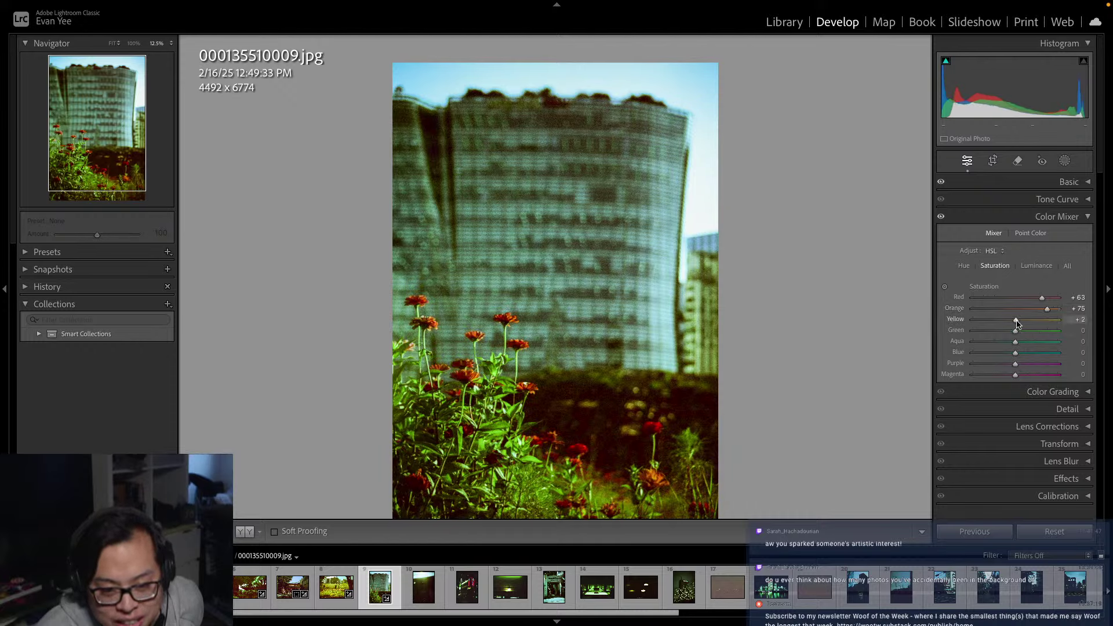
left_click_drag(1015, 320, 1032, 339)
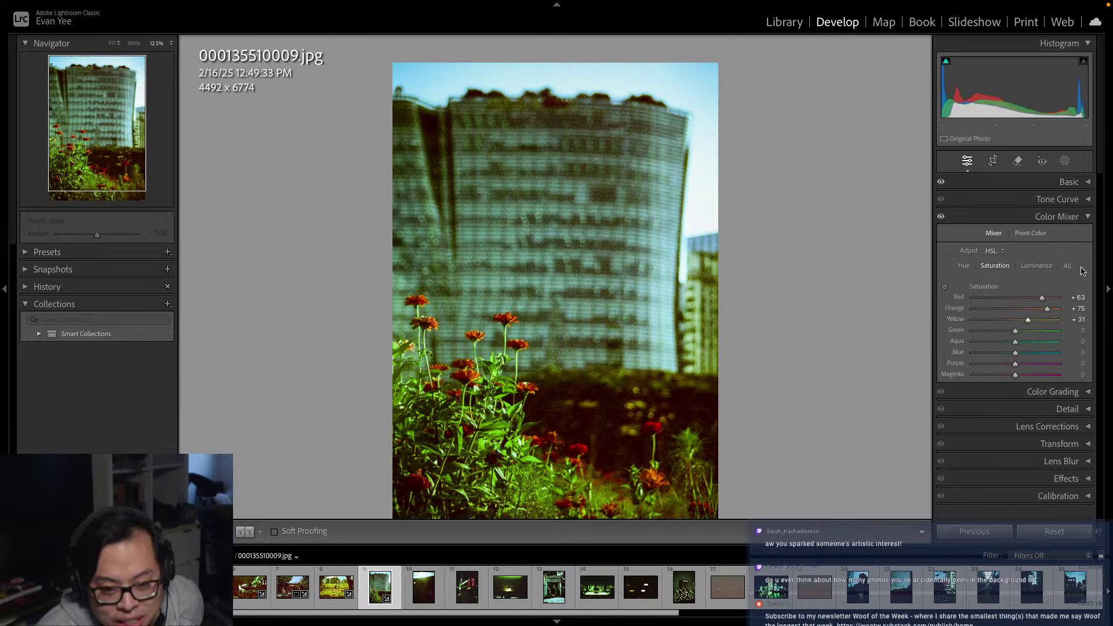
left_click(1036, 266)
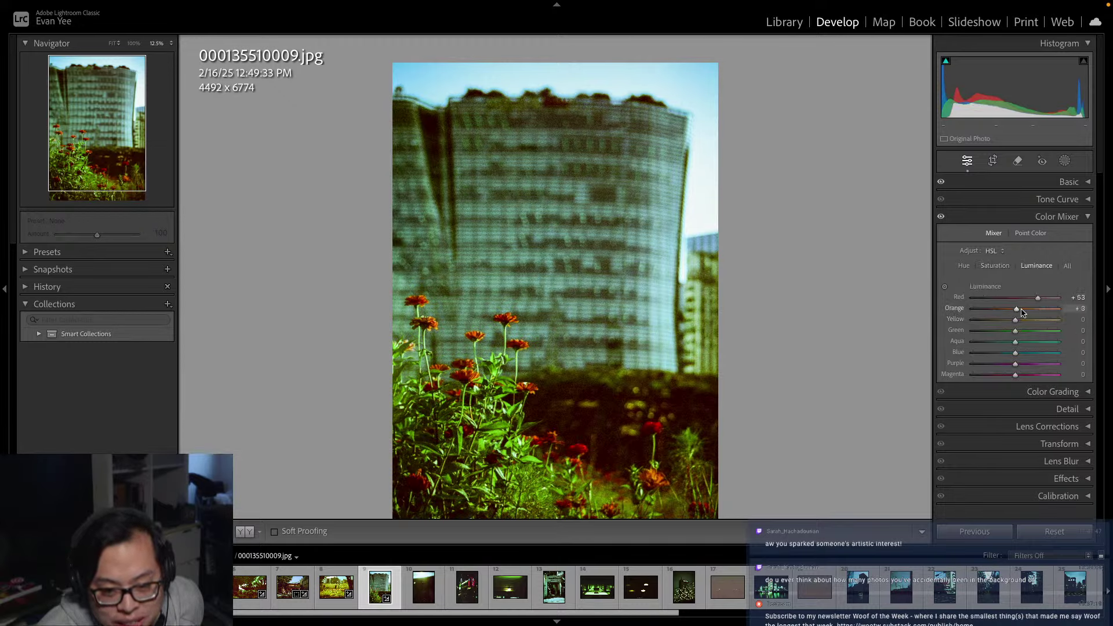
mouse_move(1014, 308)
left_mouse_down()
mouse_move(1076, 306)
mouse_move(1068, 318)
mouse_move(1043, 310)
mouse_move(1024, 323)
left_mouse_up()
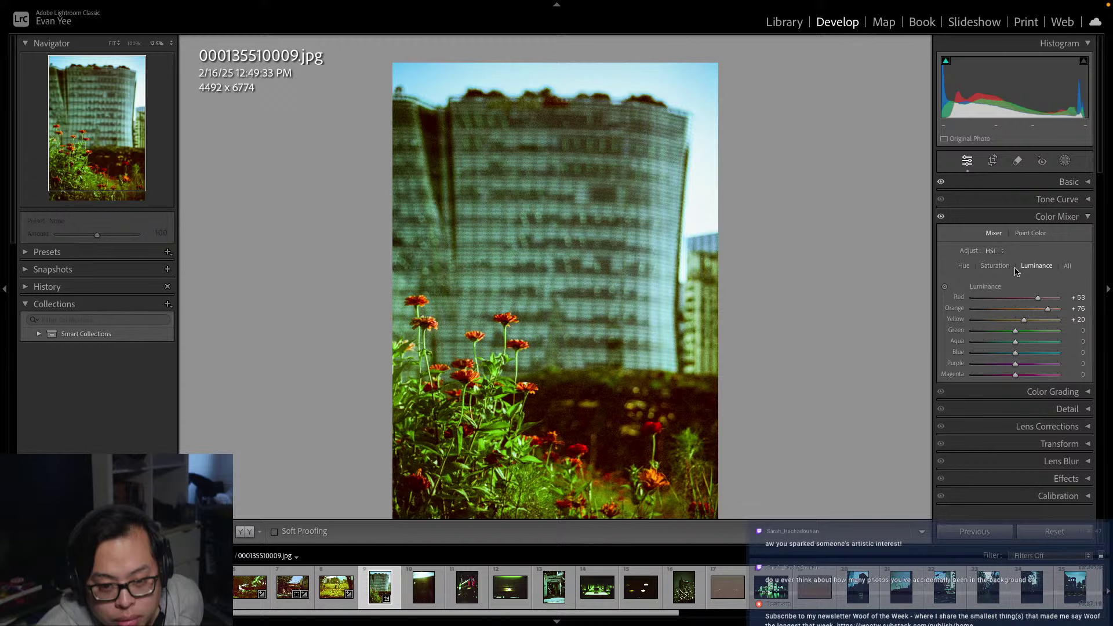
Return to the basic adjustments and raise the building and flowers photo's exposure to +0.95
left_click(1086, 218)
left_click(1085, 181)
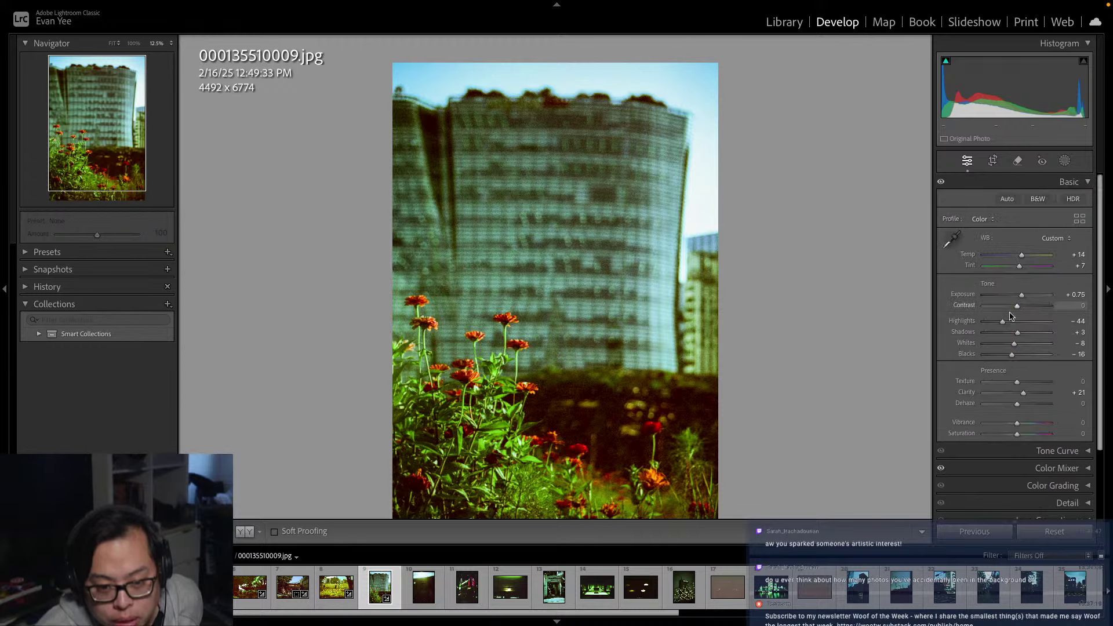
left_click_drag(1023, 295, 1024, 296)
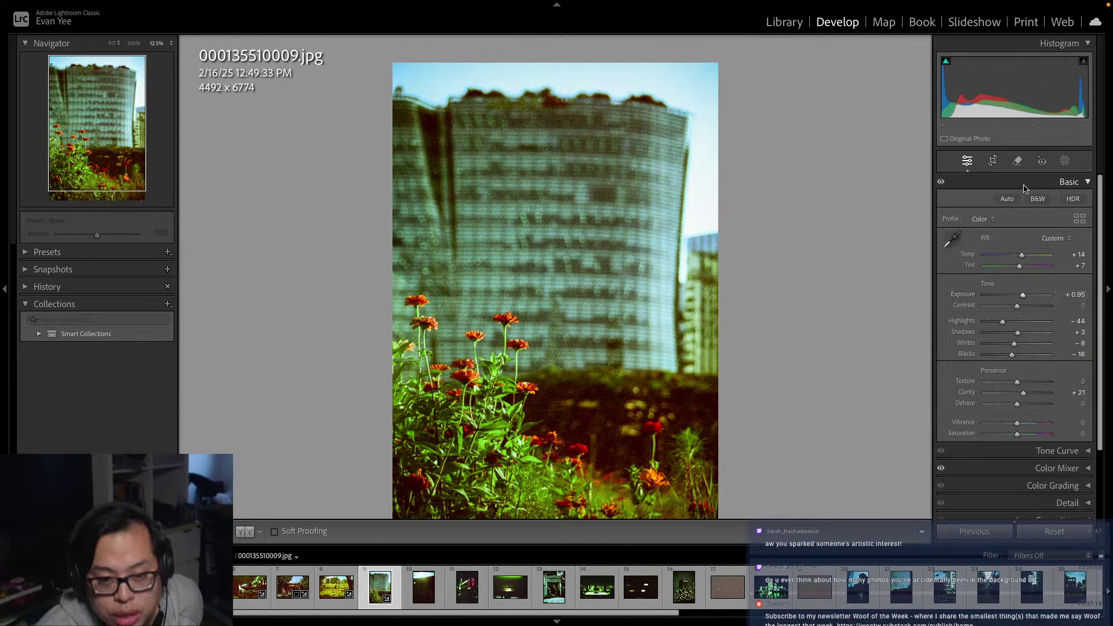
Create a brush mask and paint it over the sky around the building with brush size 15
left_click(1067, 167)
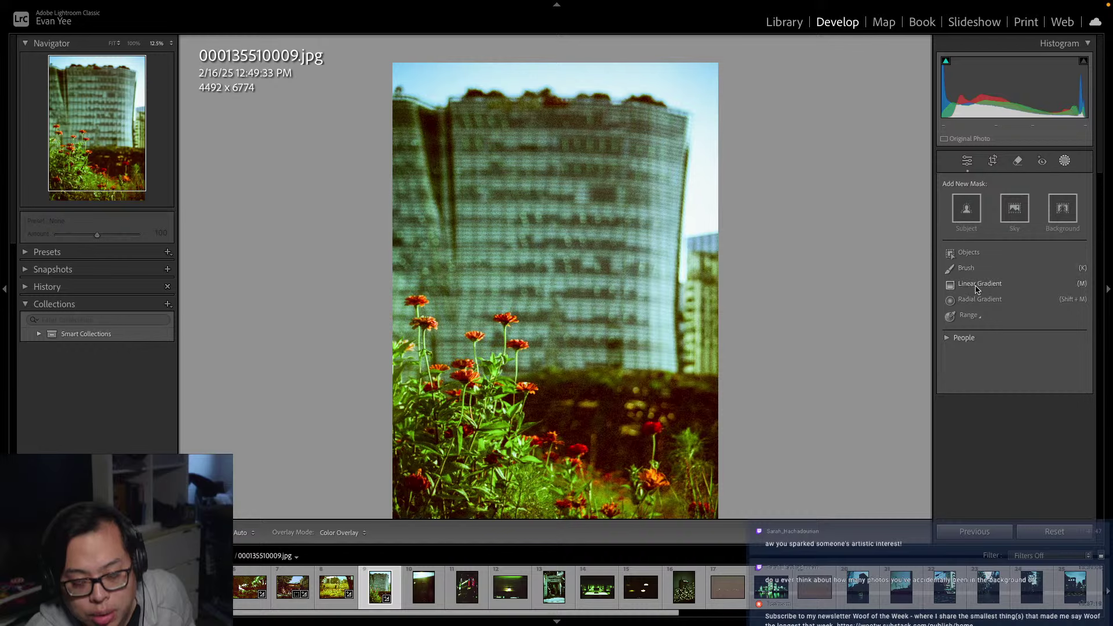
left_click(966, 268)
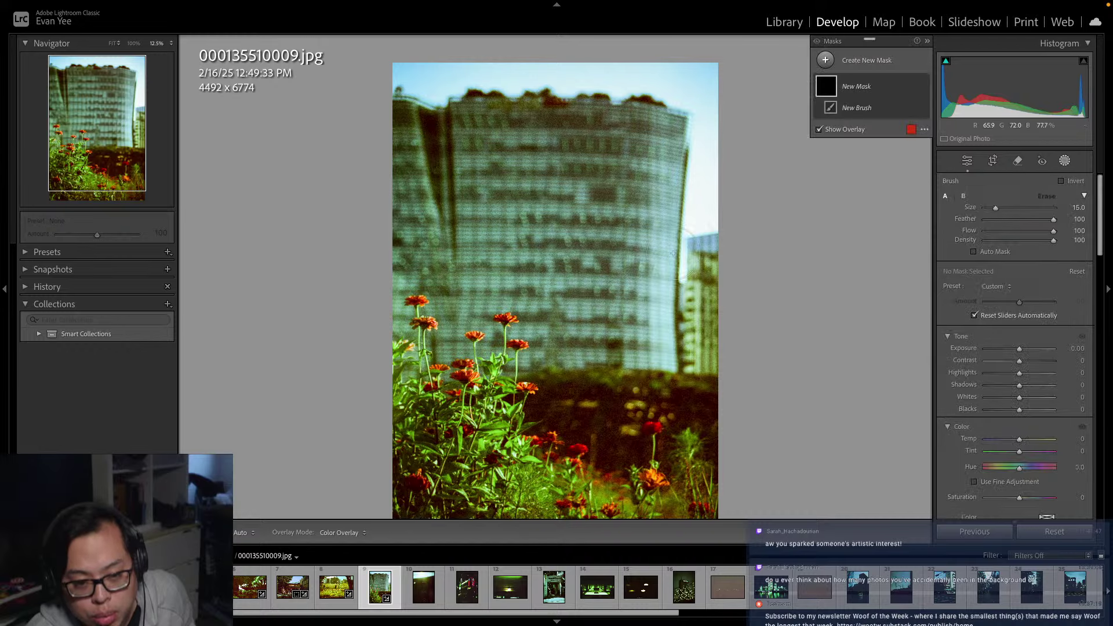
mouse_move(706, 218)
left_mouse_down()
mouse_move(712, 80)
mouse_move(644, 68)
mouse_move(403, 66)
left_mouse_up()
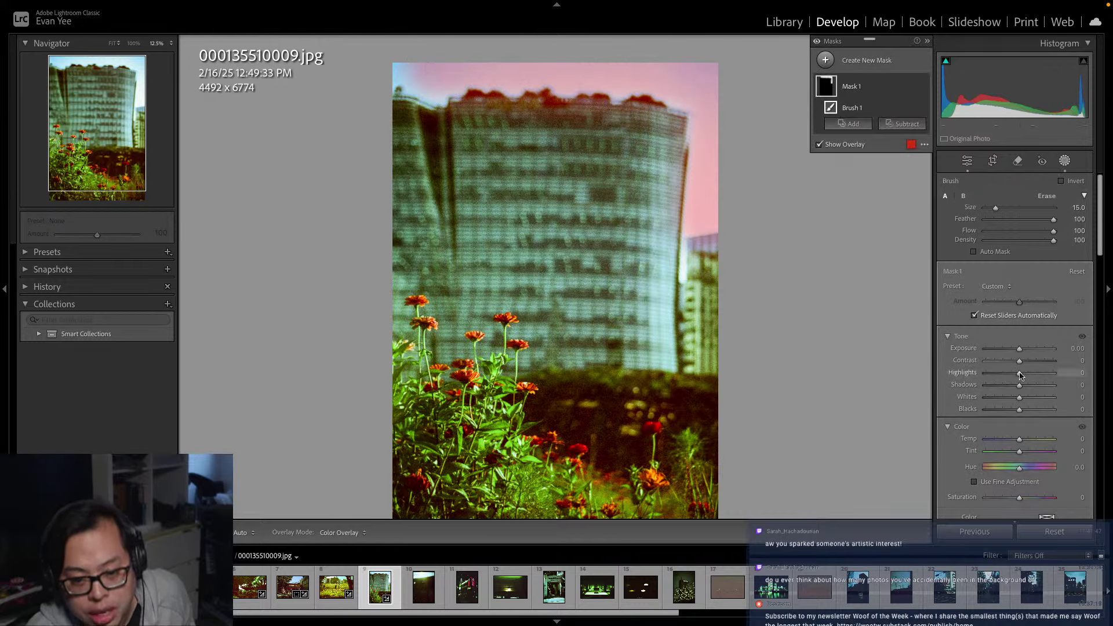
Try lowering the sky mask's highlights to -20 and undo the change
mouse_move(1019, 374)
left_mouse_down()
mouse_move(1002, 374)
mouse_move(1012, 377)
left_mouse_up()
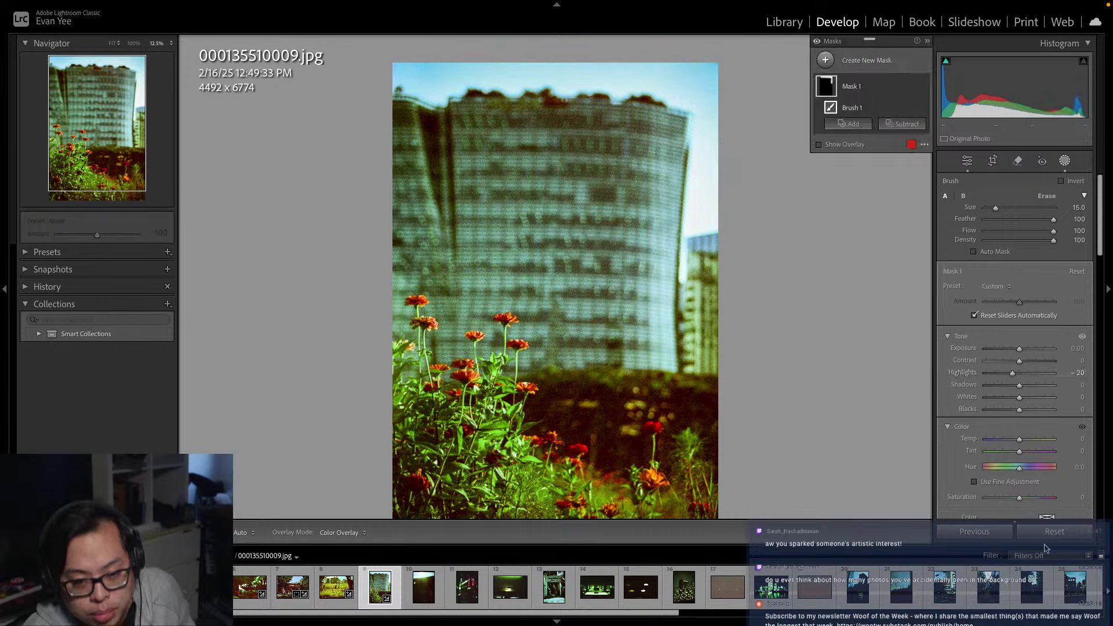
key("ctrl+z")
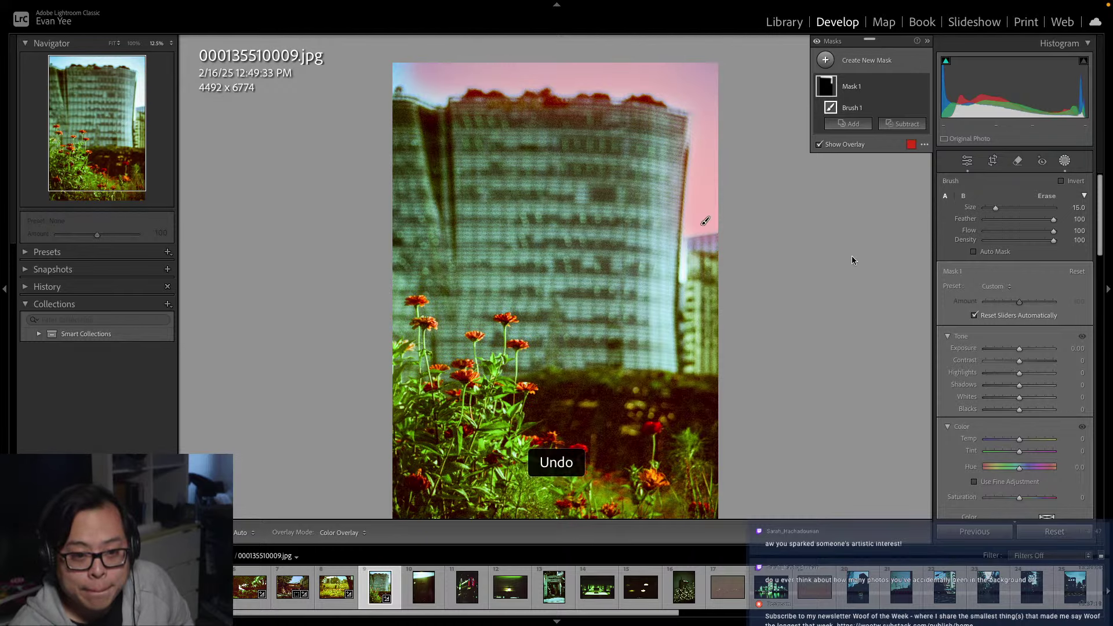
Undo the sky mask and brush a new mask over the sky beside the building, with exposure -0.64 and highlights -37
key("ctrl+z")
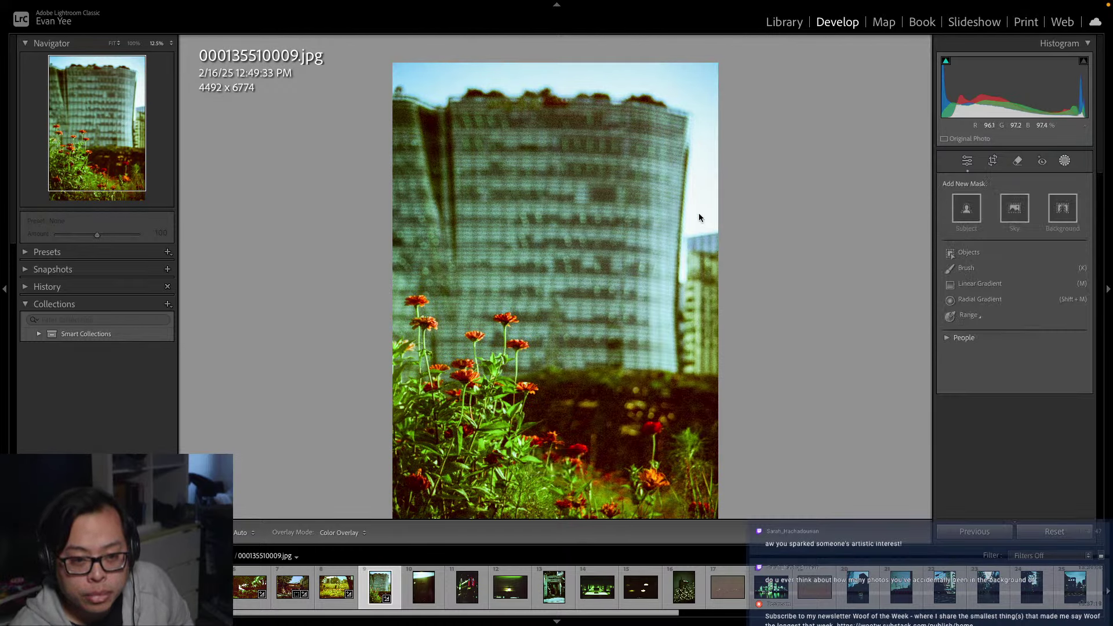
left_click(989, 268)
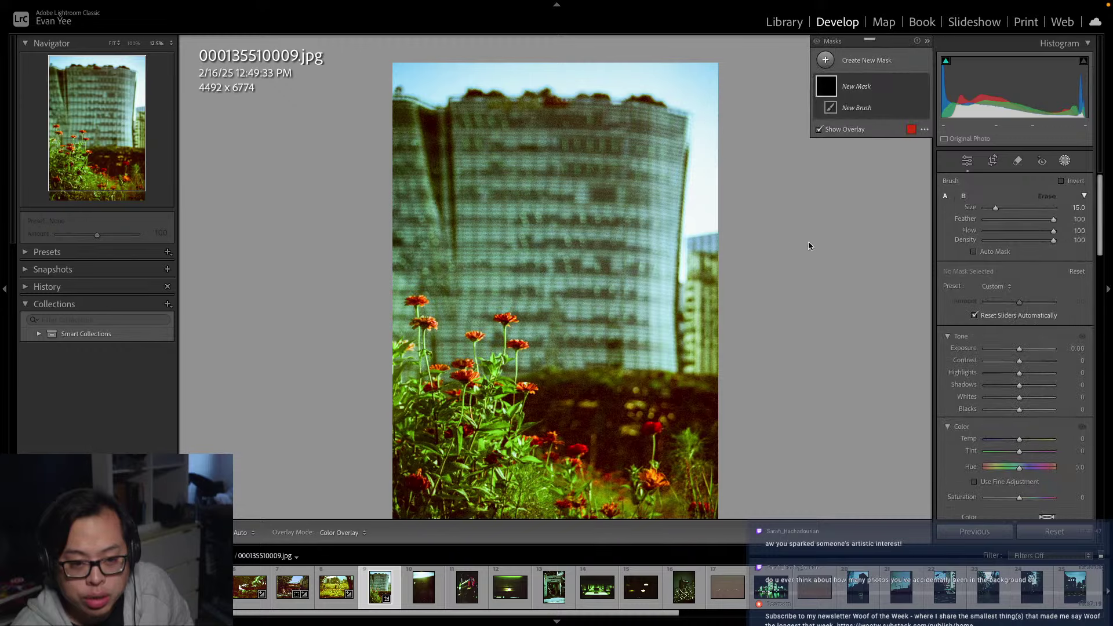
left_click_drag(712, 220, 723, 147)
left_click_drag(1018, 349, 1006, 379)
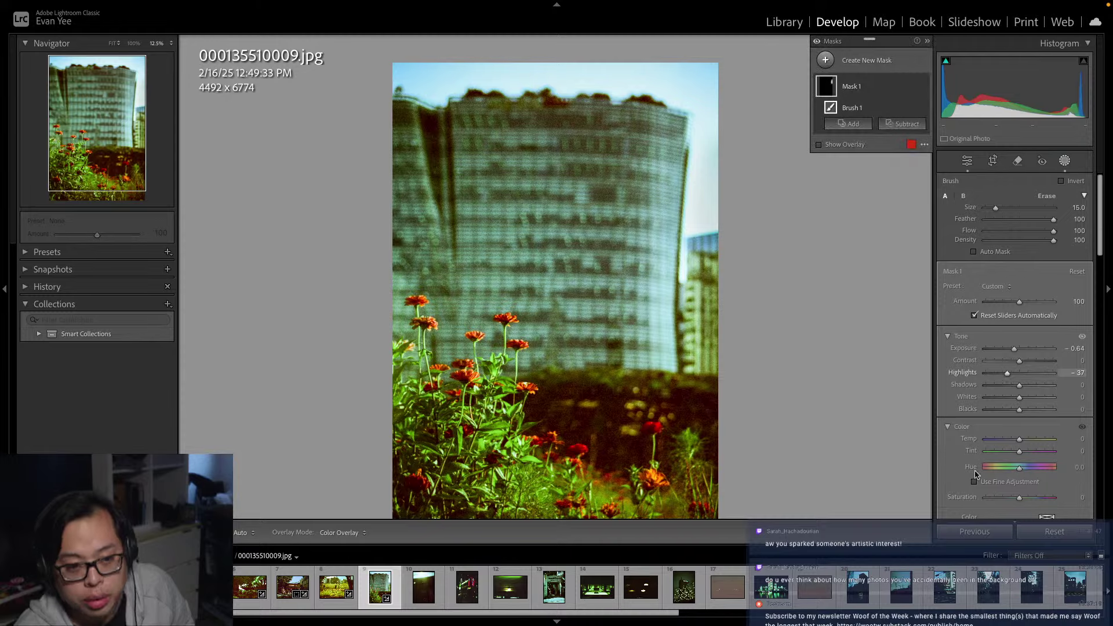
Return to the basic adjustments, set the overall contrast to +1 and compare the photo with its unedited version
left_click(969, 162)
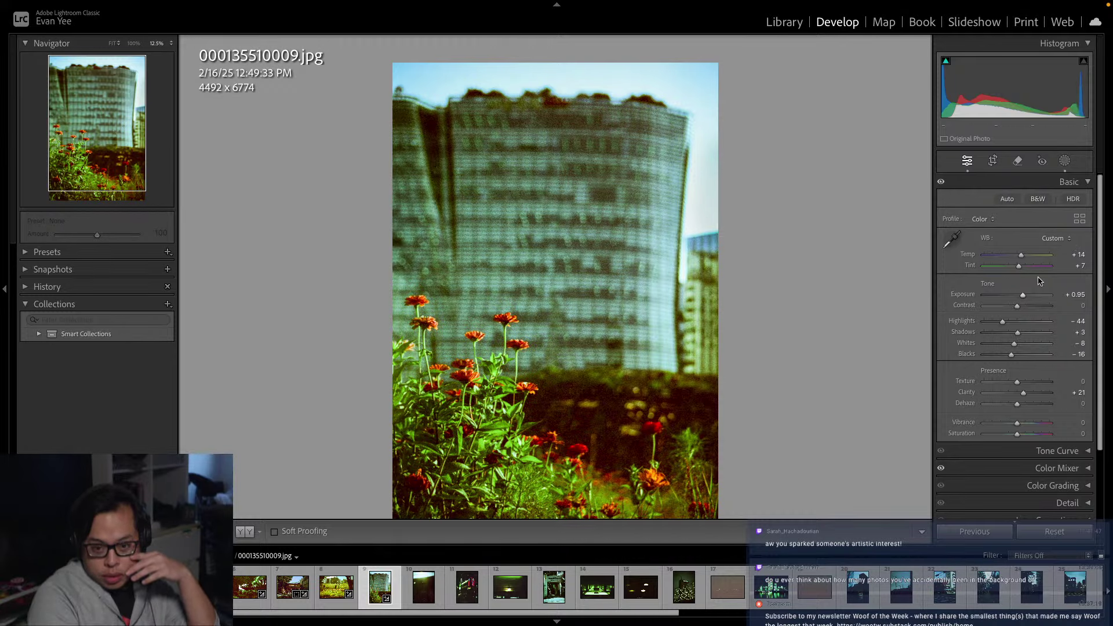
mouse_move(1016, 309)
left_mouse_down()
mouse_move(1038, 313)
mouse_move(1015, 317)
left_mouse_up()
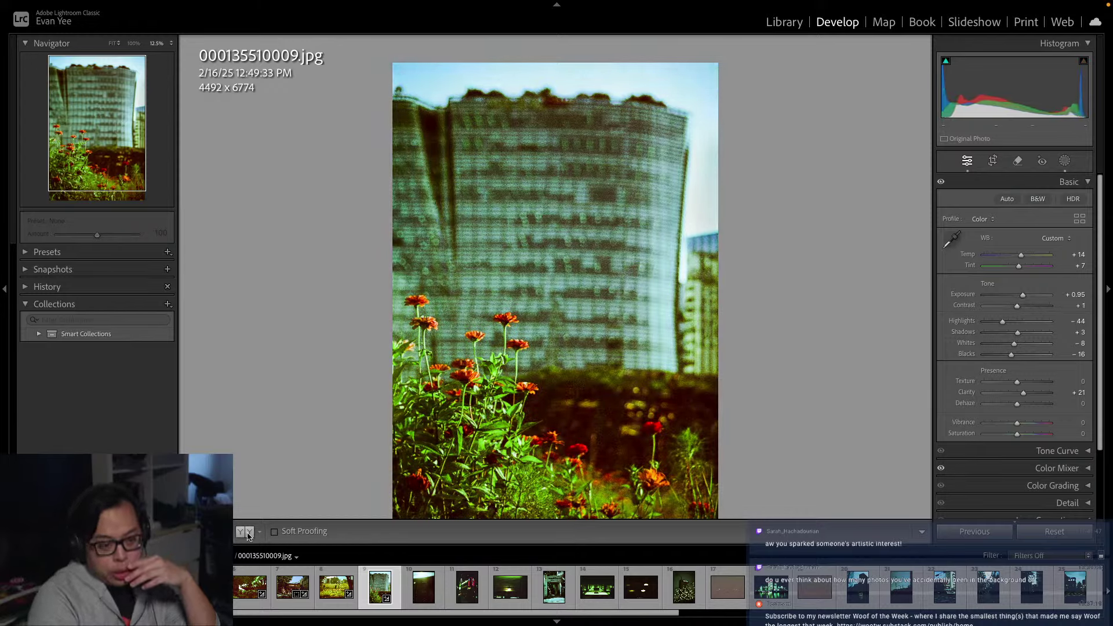
left_click(248, 533)
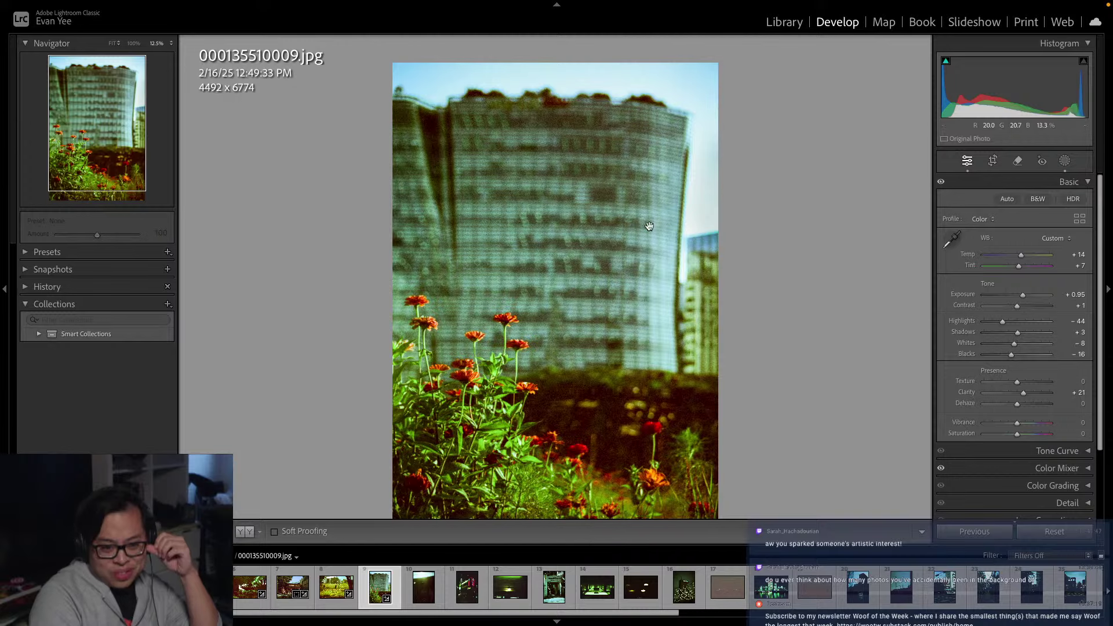
Reset all develop adjustments on the building and flowers photo, including its mask, and return to the basic adjustments
left_click(1069, 532)
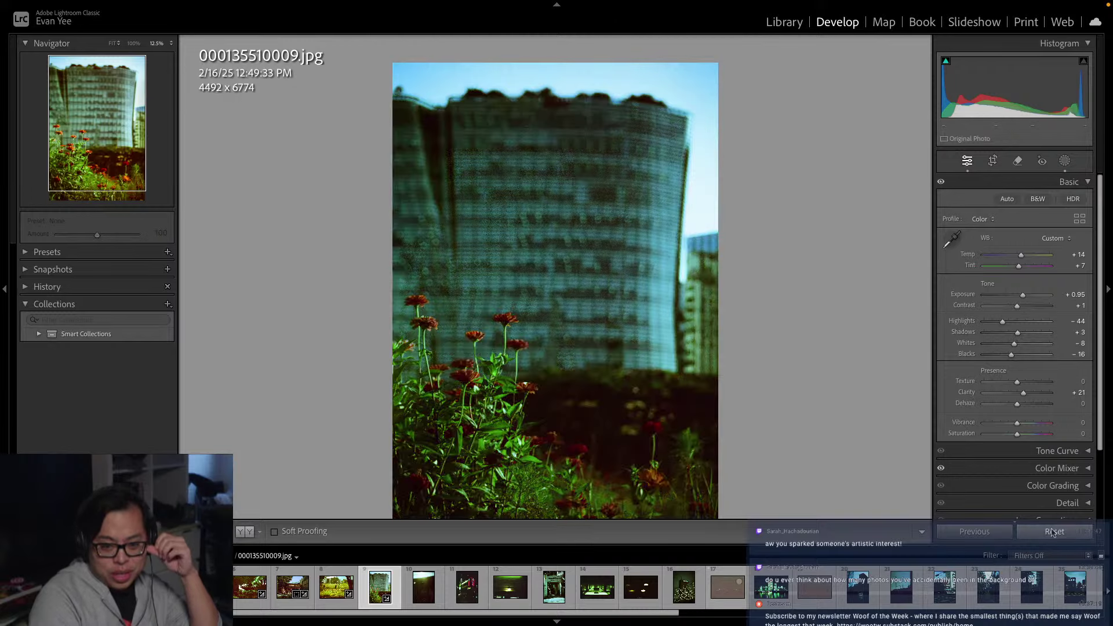
left_click(1064, 162)
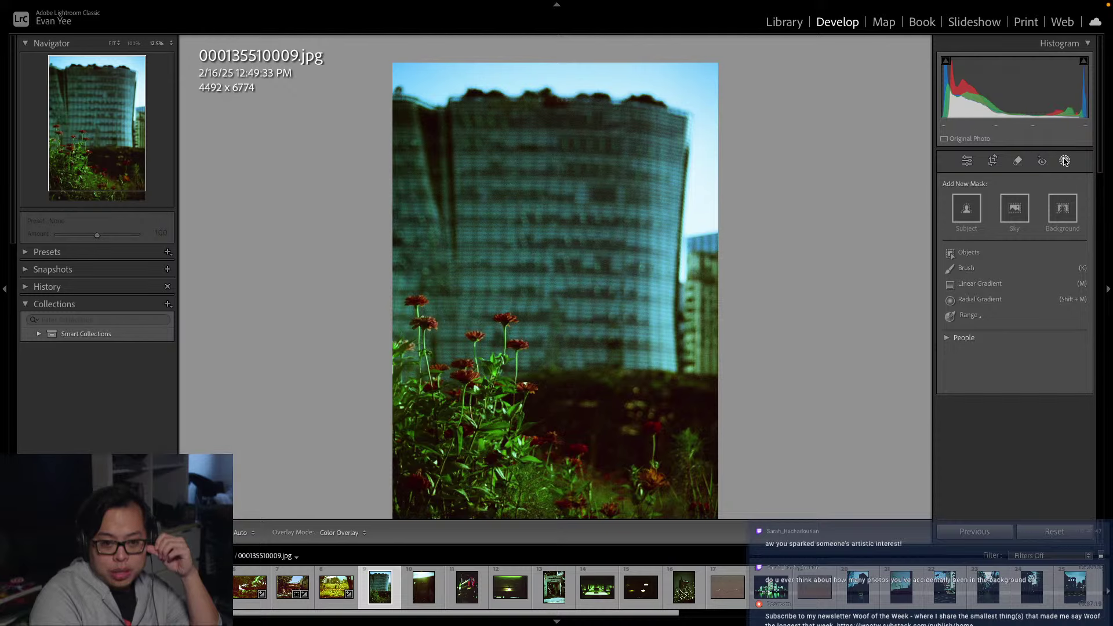
left_click(966, 161)
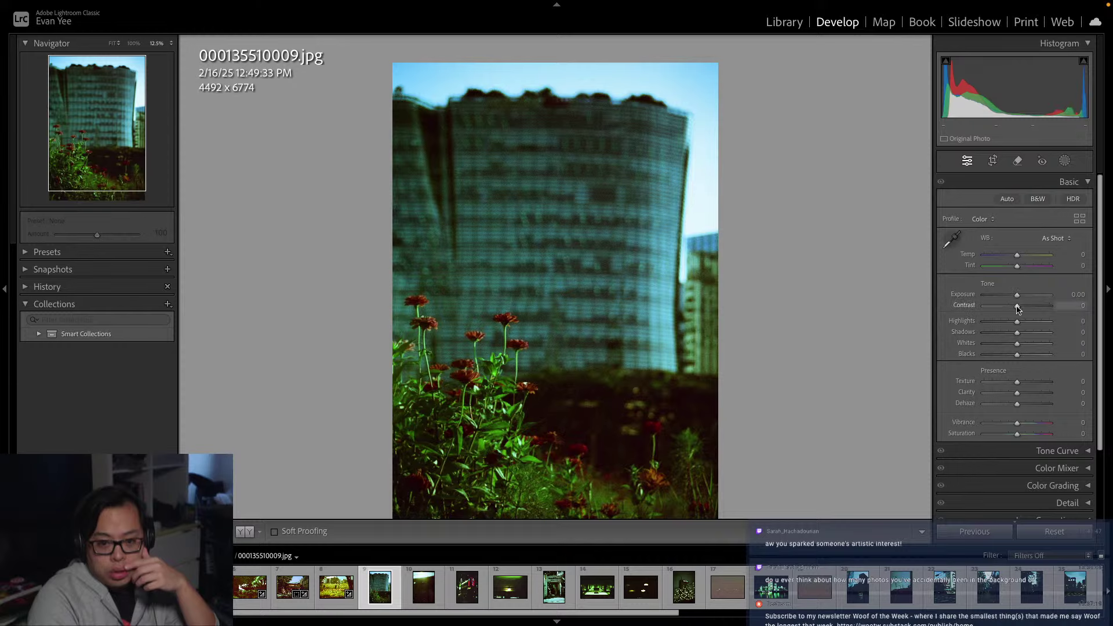
Set contrast to +29, exposure to +0.40, shadows to +29, blacks to -12, texture to +5 and saturation to +14
left_click_drag(1026, 307, 1020, 294)
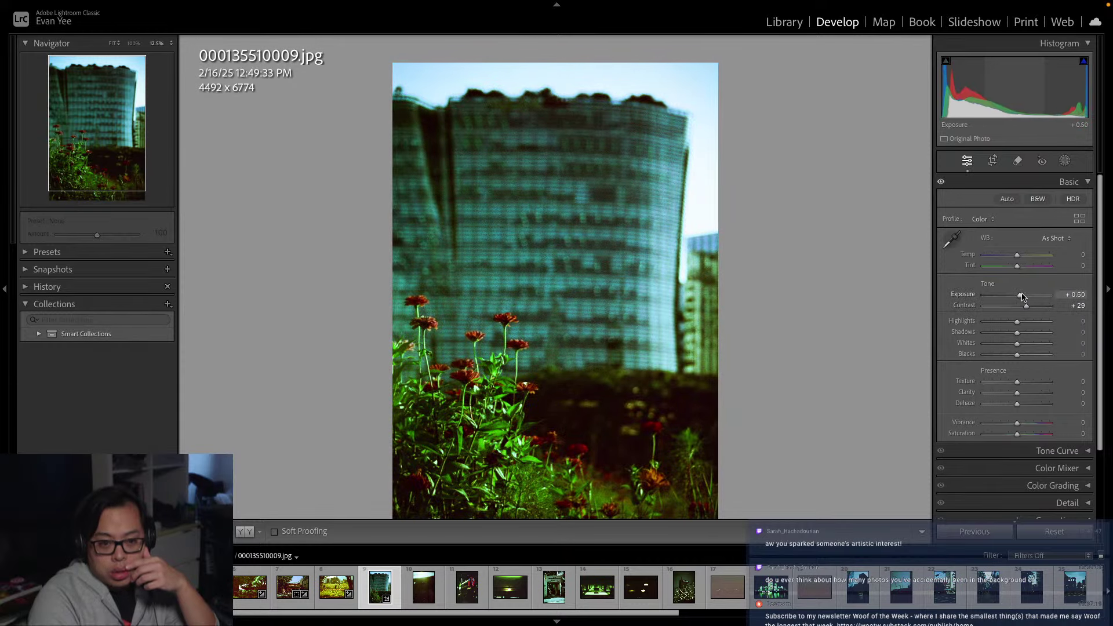
left_click_drag(1017, 335, 1020, 385)
left_click_drag(1017, 435, 1023, 438)
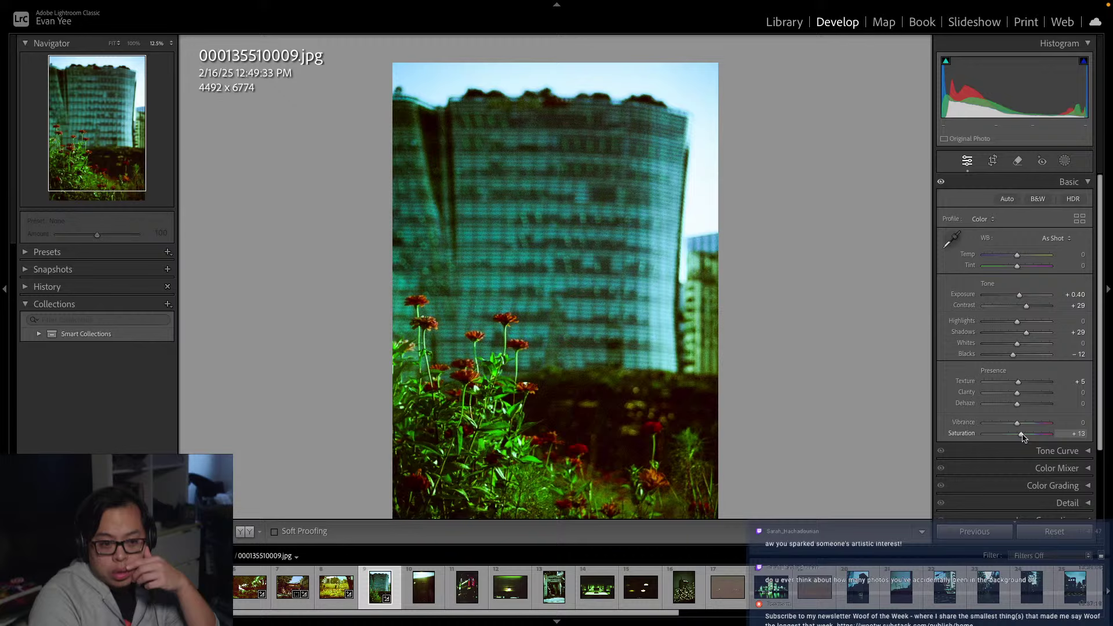
left_click(734, 258)
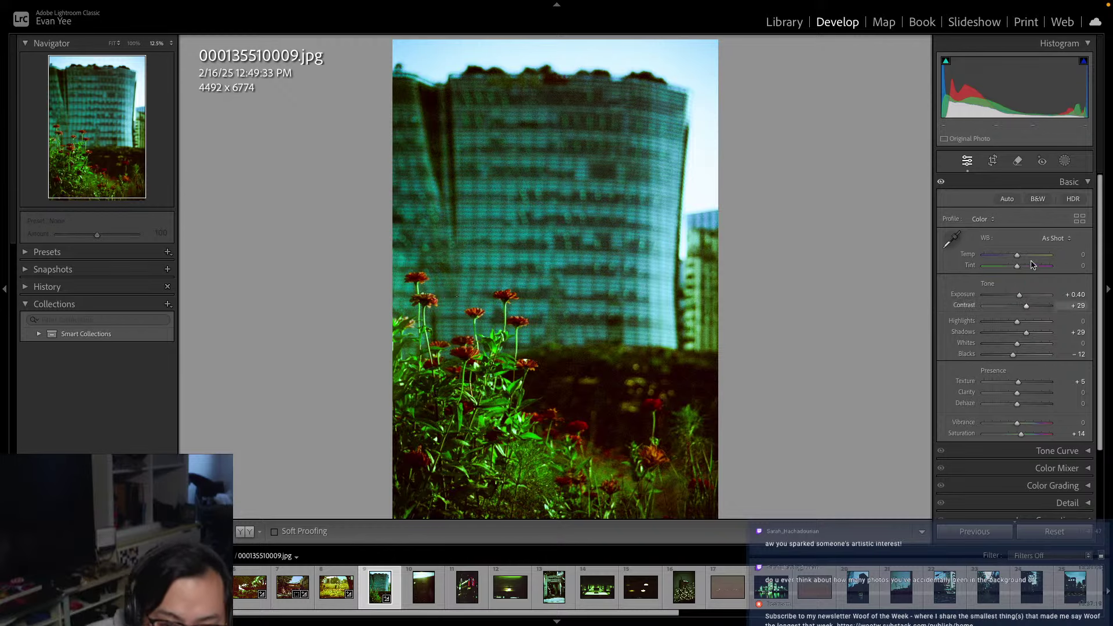
Try warming the white balance to temperature +15 and undo the change
left_click_drag(1021, 258, 1023, 258)
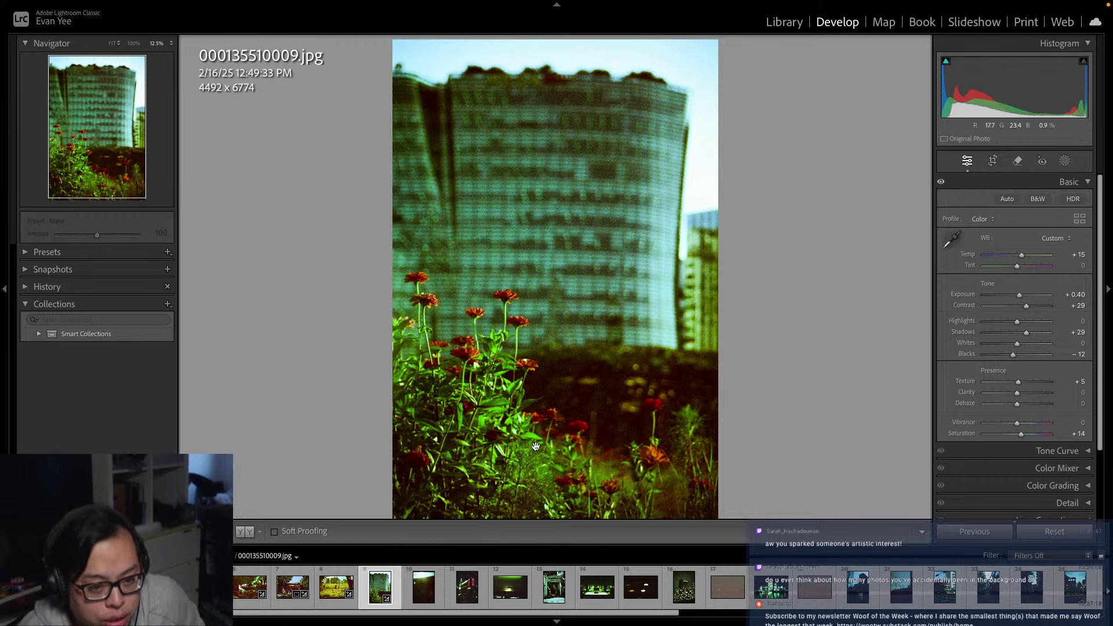
key("ctrl+z")
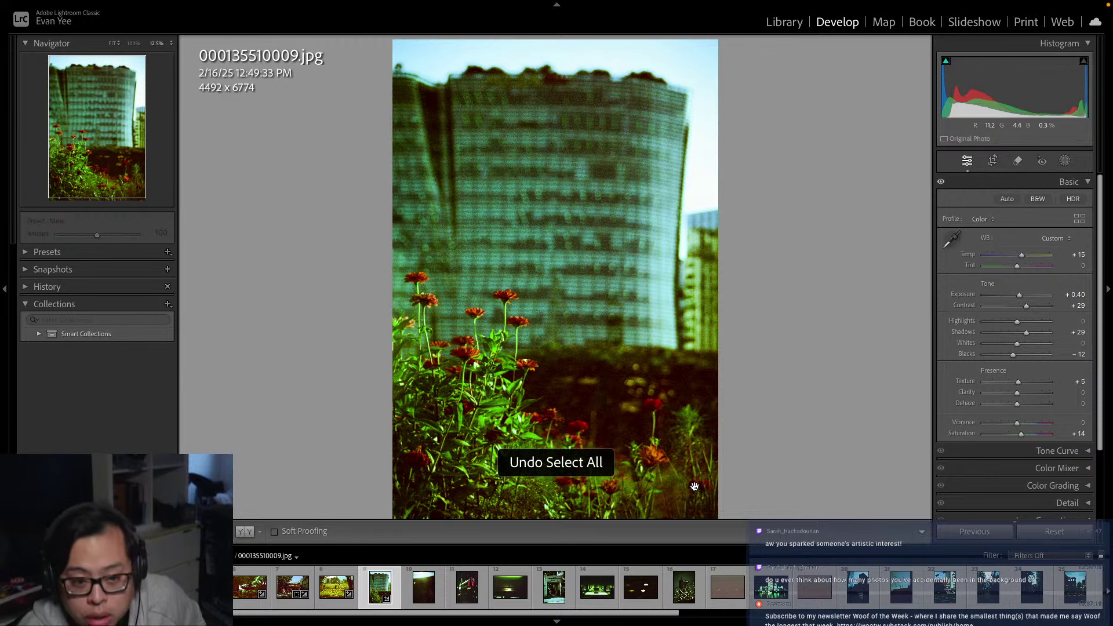
key("ctrl+z")
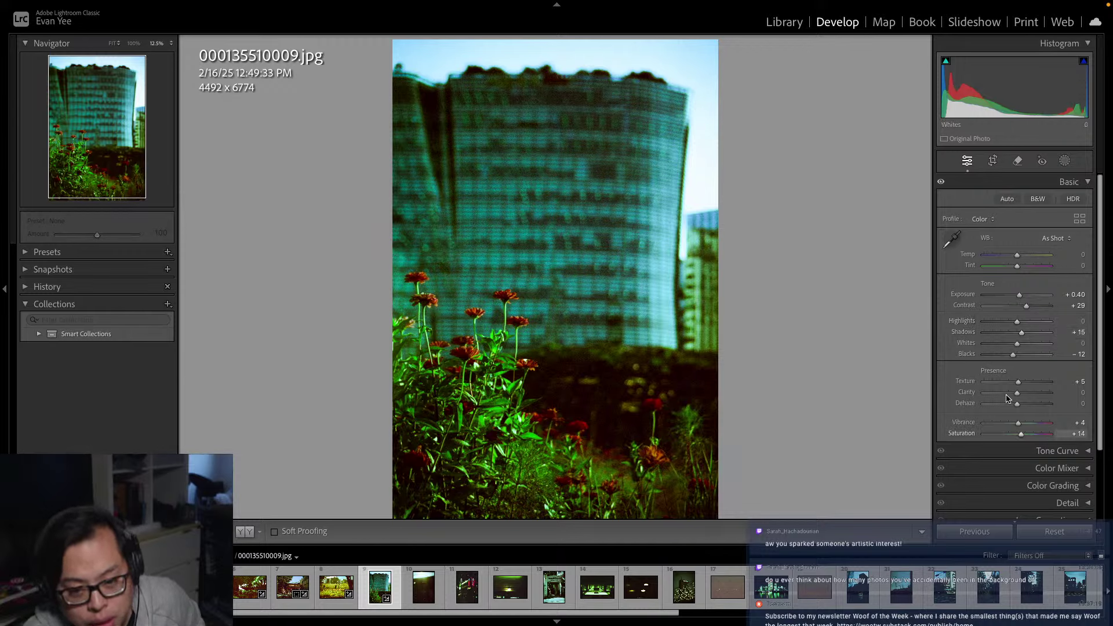
Refine the basic adjustments with shadows +15, vibrance +4, highlights -12 and clarity +16
mouse_move(1016, 322)
left_mouse_down()
mouse_move(1040, 321)
mouse_move(1014, 322)
left_mouse_up()
left_click_drag(1016, 392, 1029, 399)
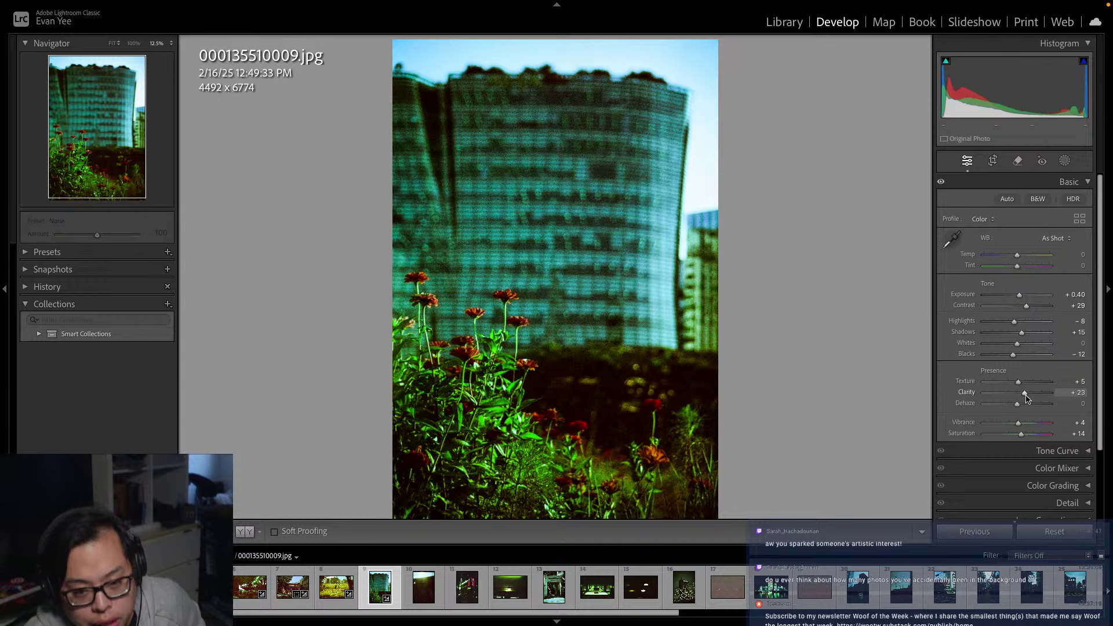
Shape the parametric tone curve with shadows -23, lights +19 and highlights -10
left_click(1087, 182)
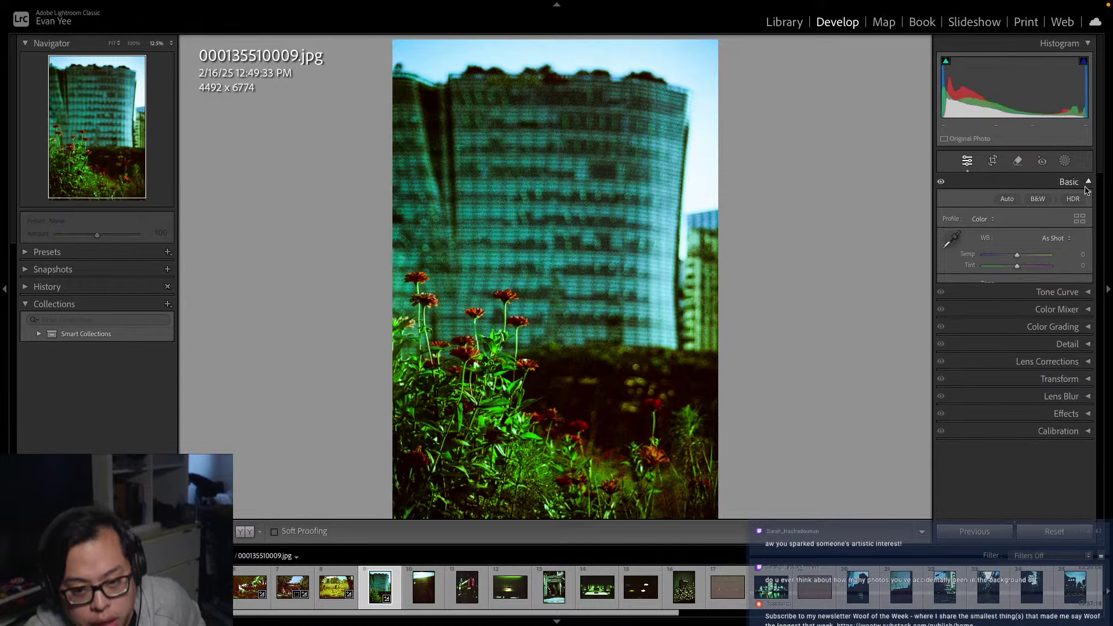
left_click(1089, 200)
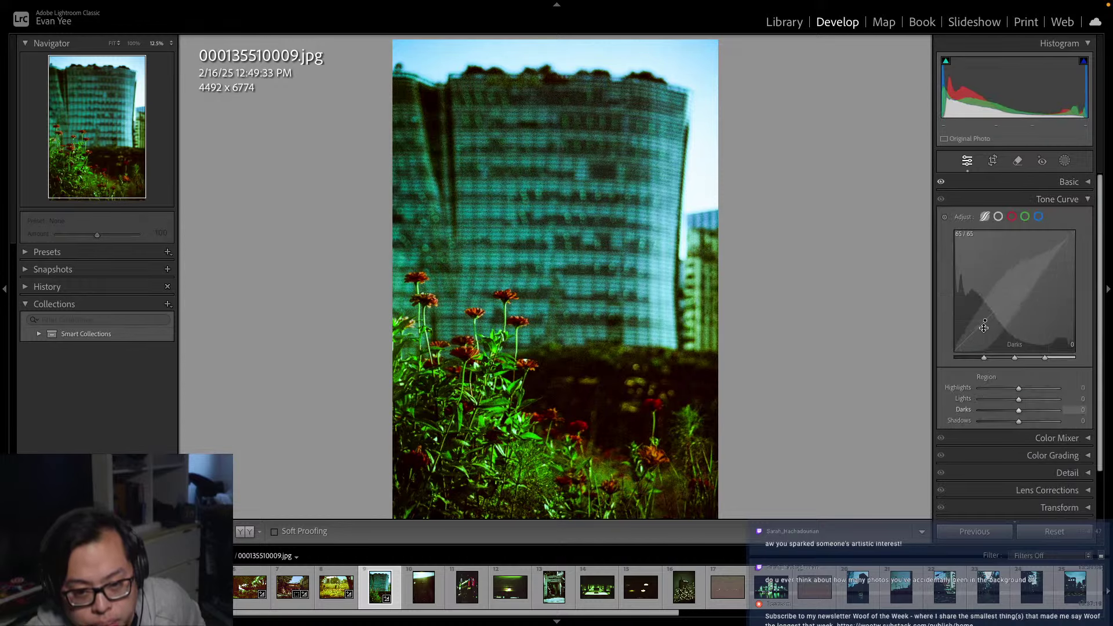
left_click_drag(983, 324, 983, 329)
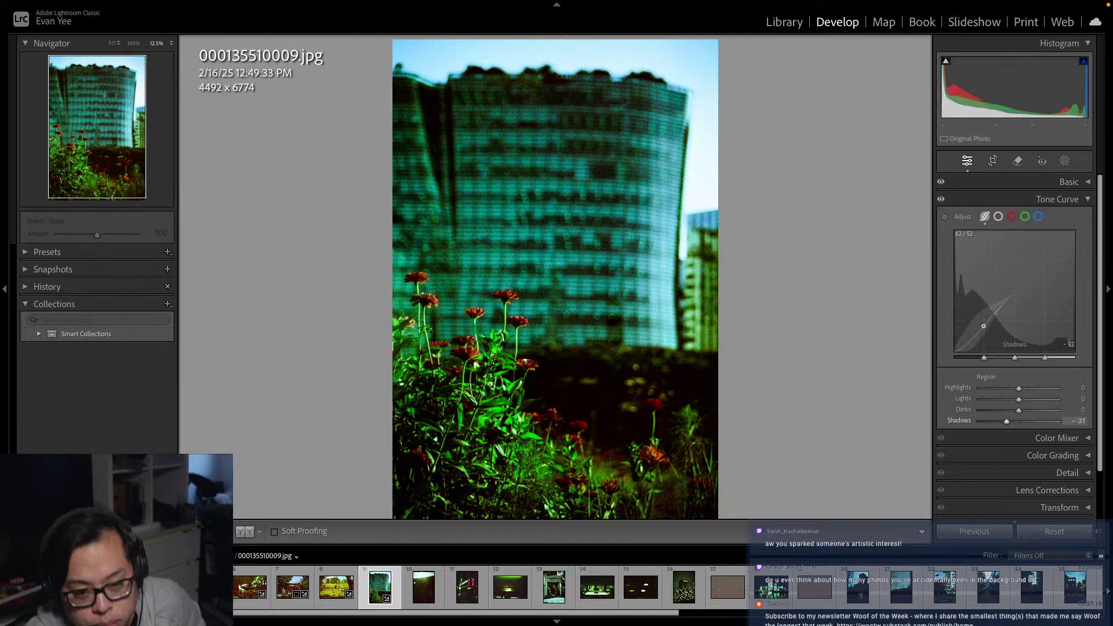
left_click_drag(1015, 289, 1015, 284)
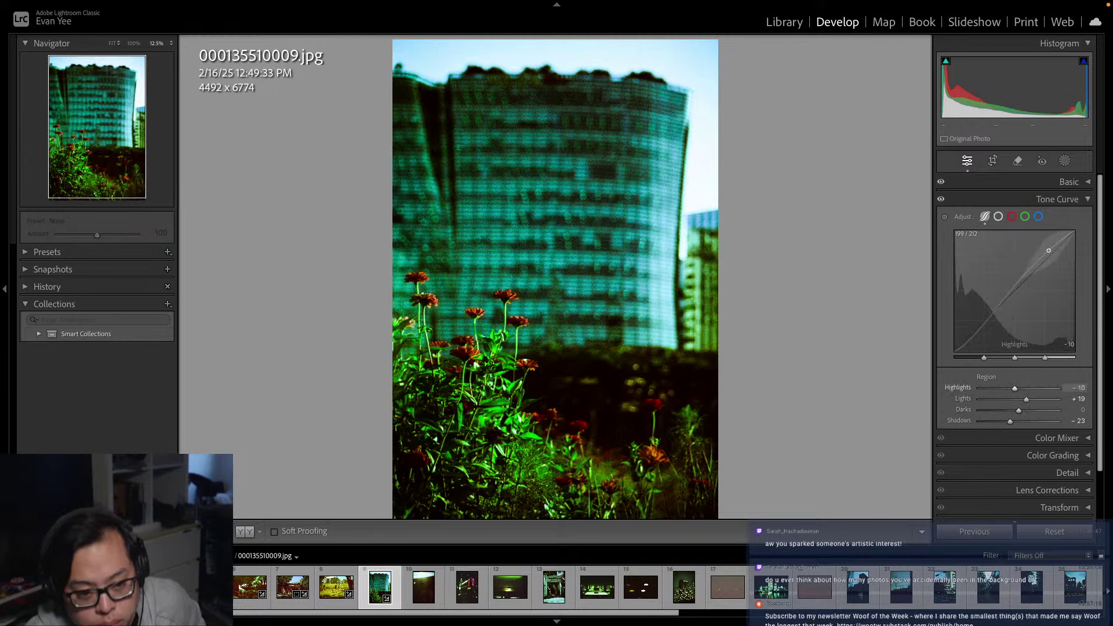
Try pulling down the highlights of the red channel's point curve and undo the change
left_click(1012, 217)
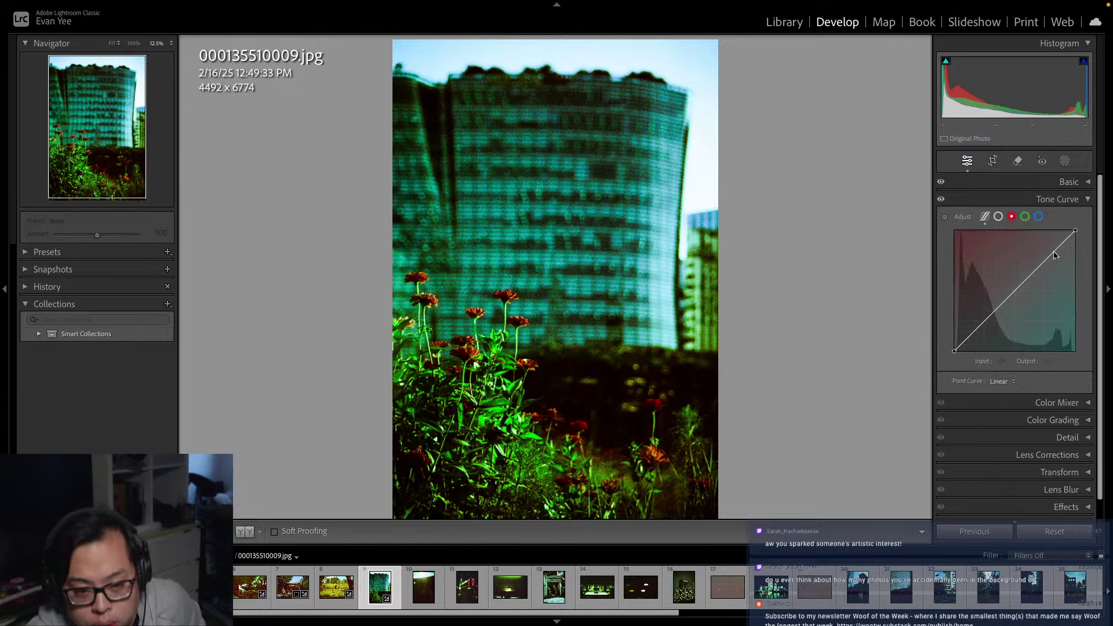
mouse_move(1055, 256)
left_mouse_down()
mouse_move(1020, 238)
mouse_move(1068, 266)
left_mouse_up()
key("ctrl+z")
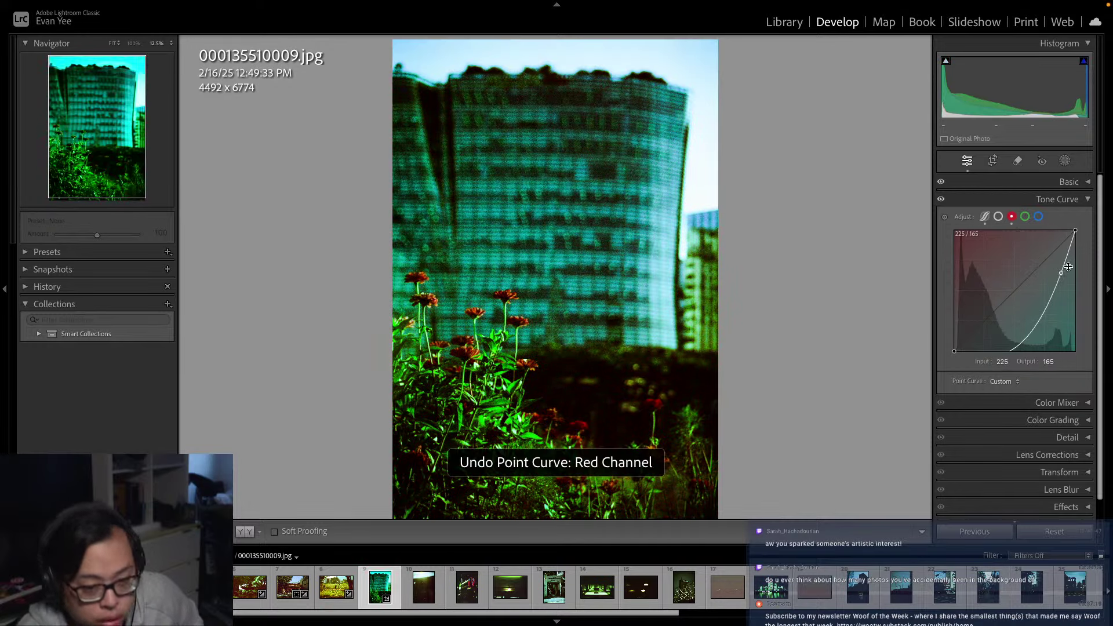
In the color mixer, set luminance to red +45, orange +64 and yellow +50, and return to the basic adjustments
left_click(1066, 199)
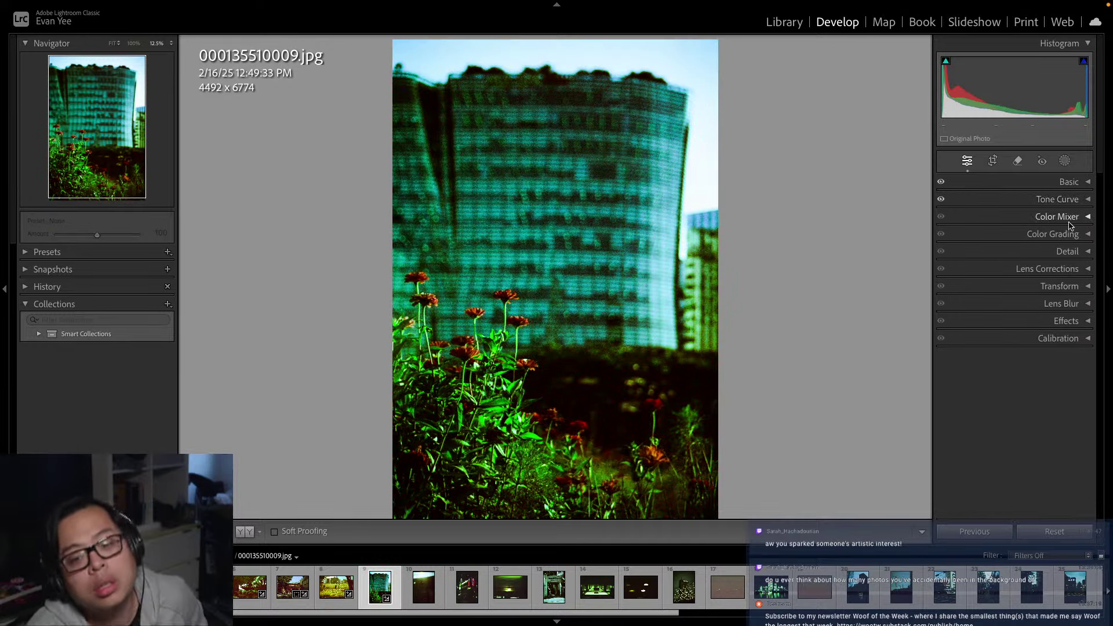
left_click(1069, 231)
left_click(1075, 232)
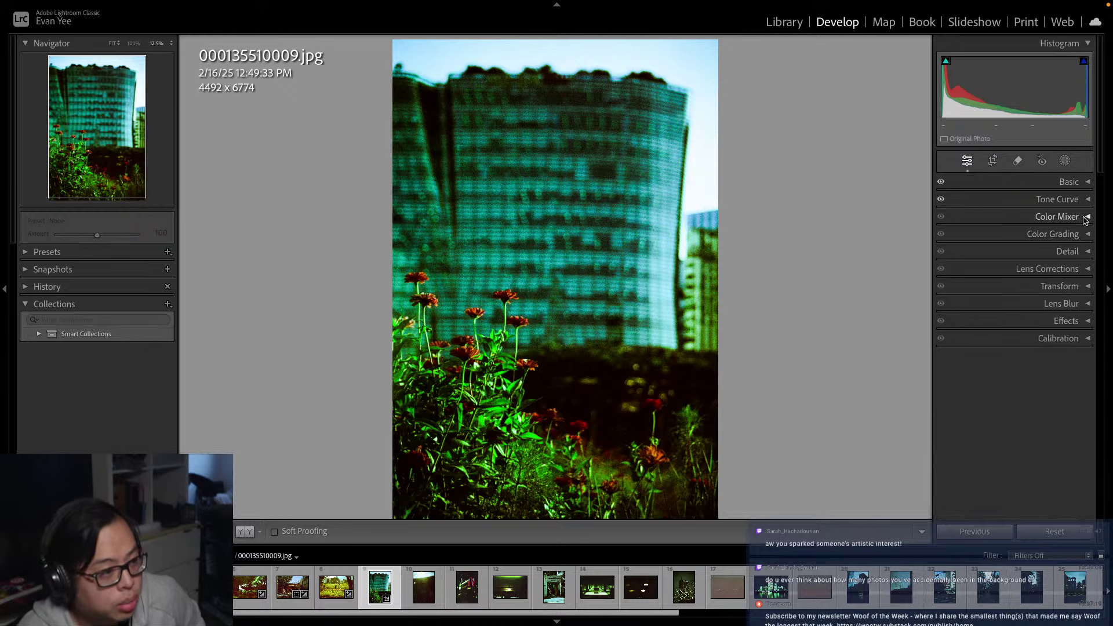
left_click(1084, 218)
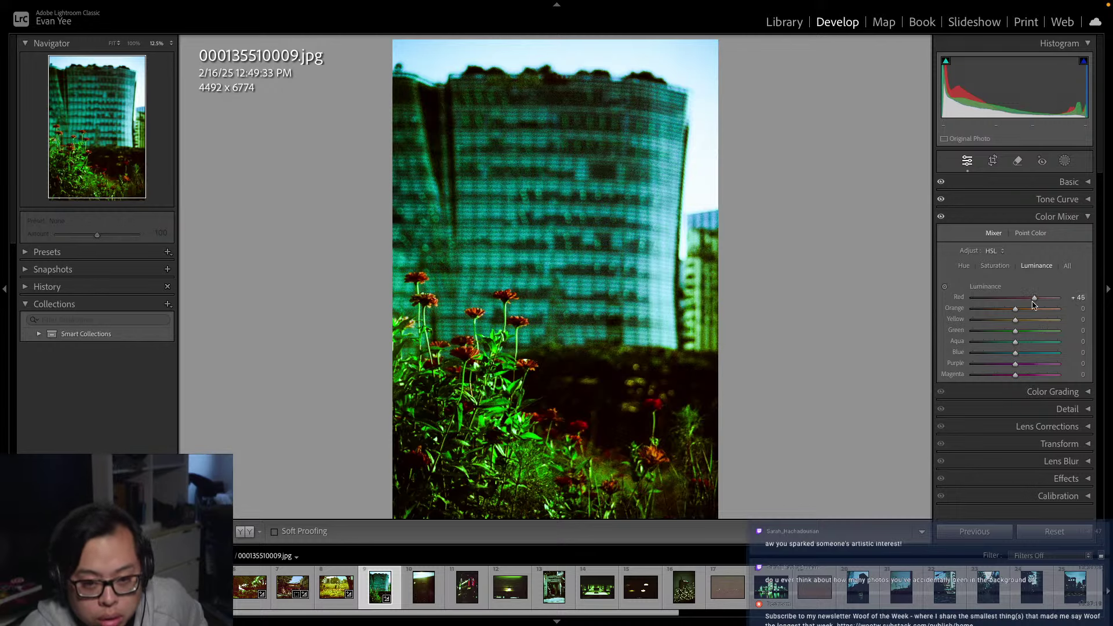
left_click_drag(1015, 309, 1051, 313)
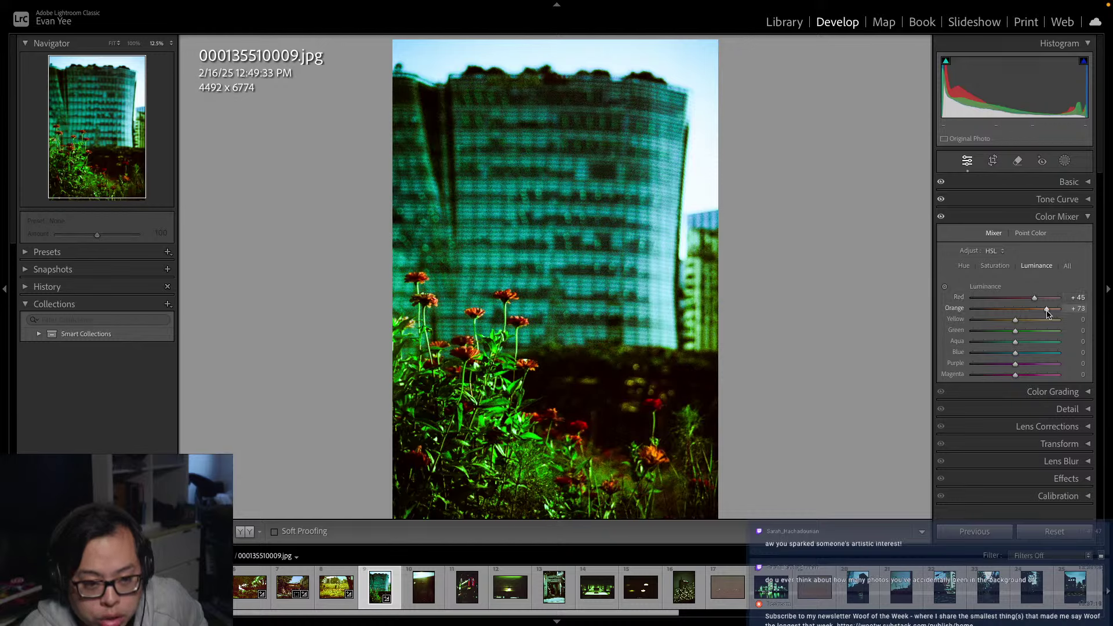
left_click_drag(1015, 319, 1038, 323)
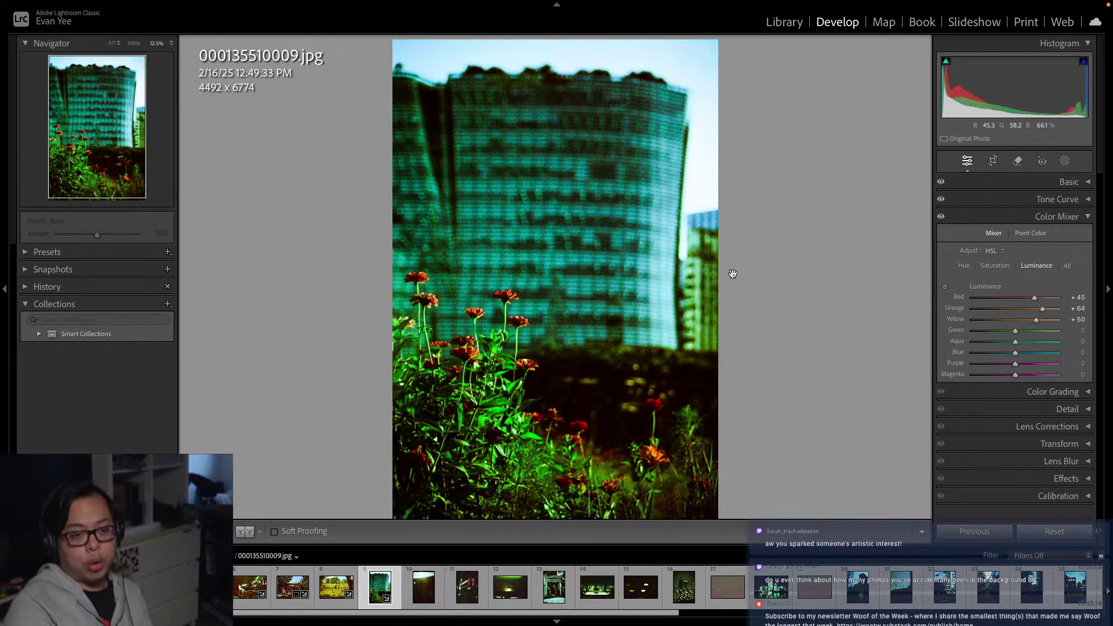
left_click(1089, 217)
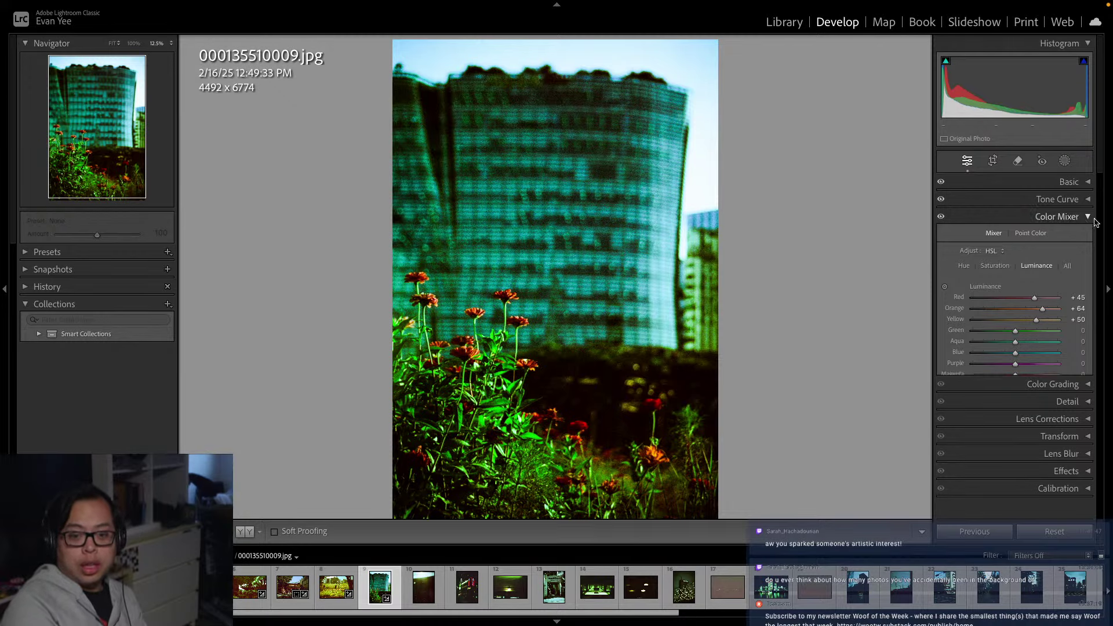
left_click(1086, 182)
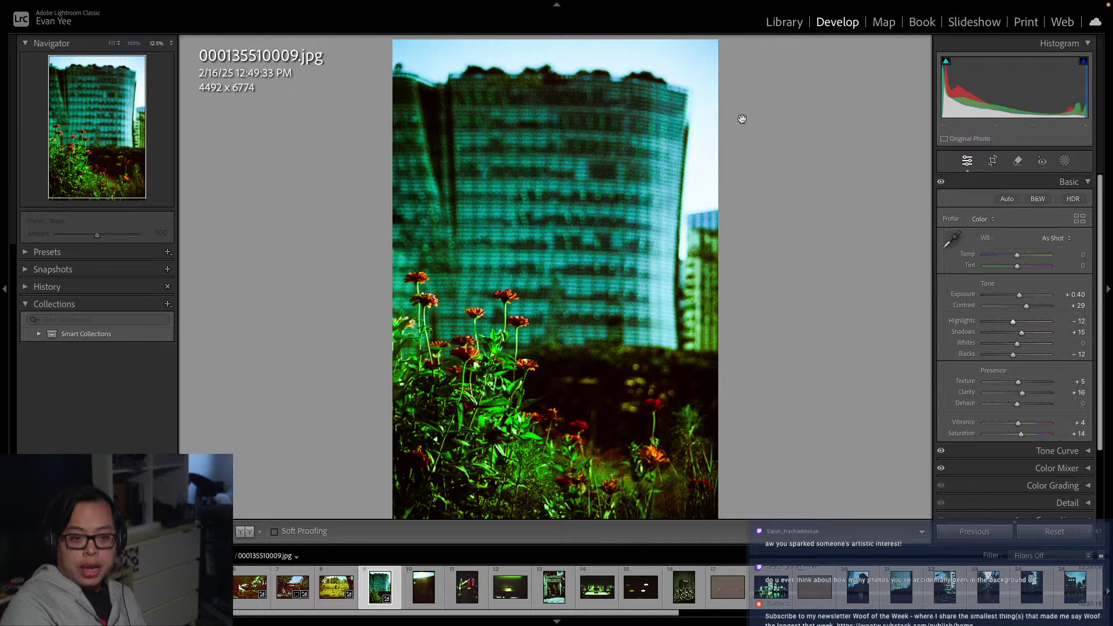
Try an object selection mask on the sky beside the building and delete it
left_click(1064, 161)
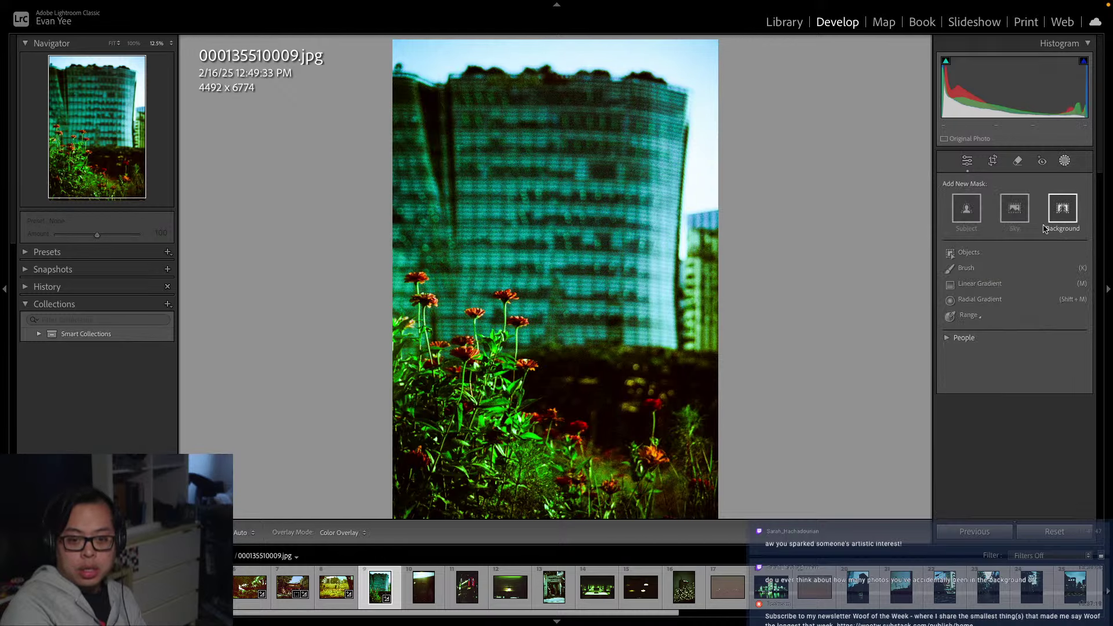
left_click(968, 261)
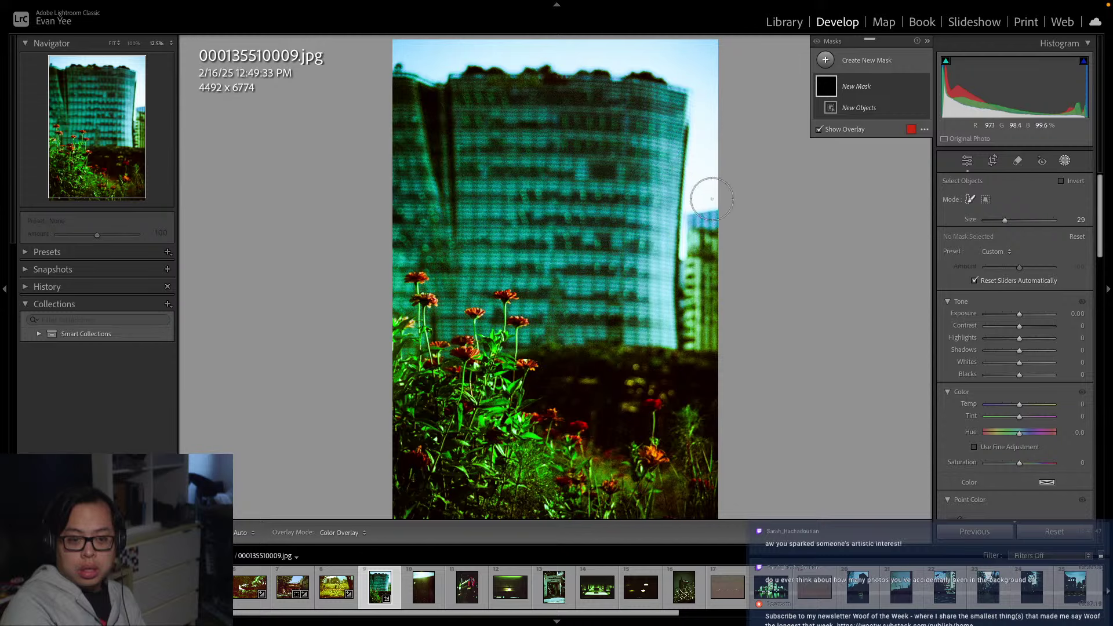
left_click_drag(702, 211, 716, 130)
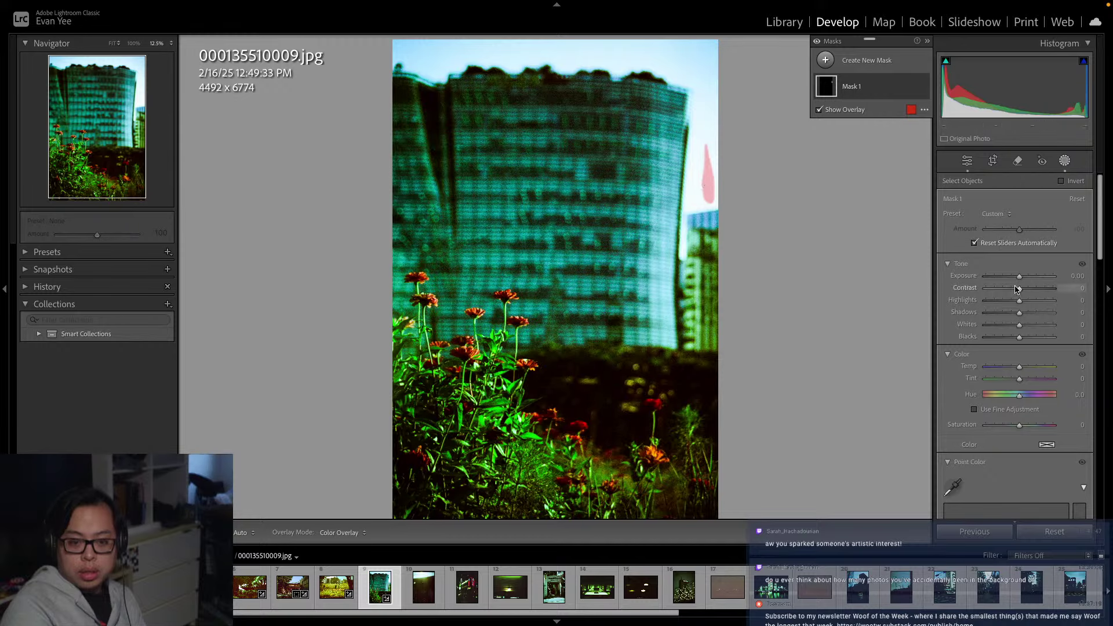
key("Delete")
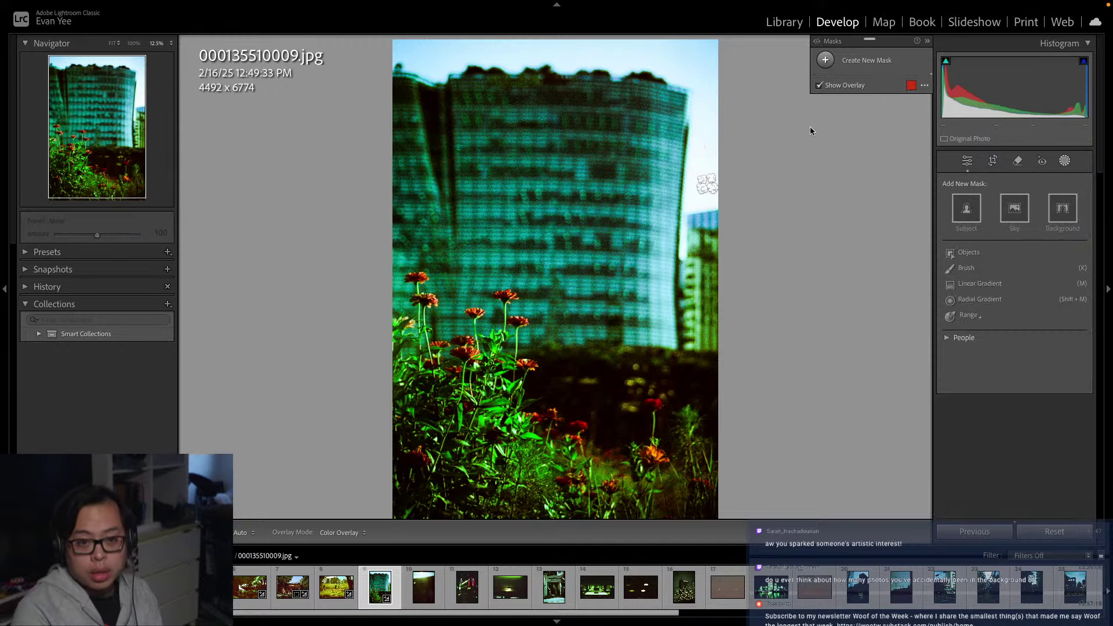
Brush a size 15 mask over the sky beside the building and set its highlights to -48 and exposure to -0.14
left_click(965, 268)
left_click_drag(704, 194, 719, 121)
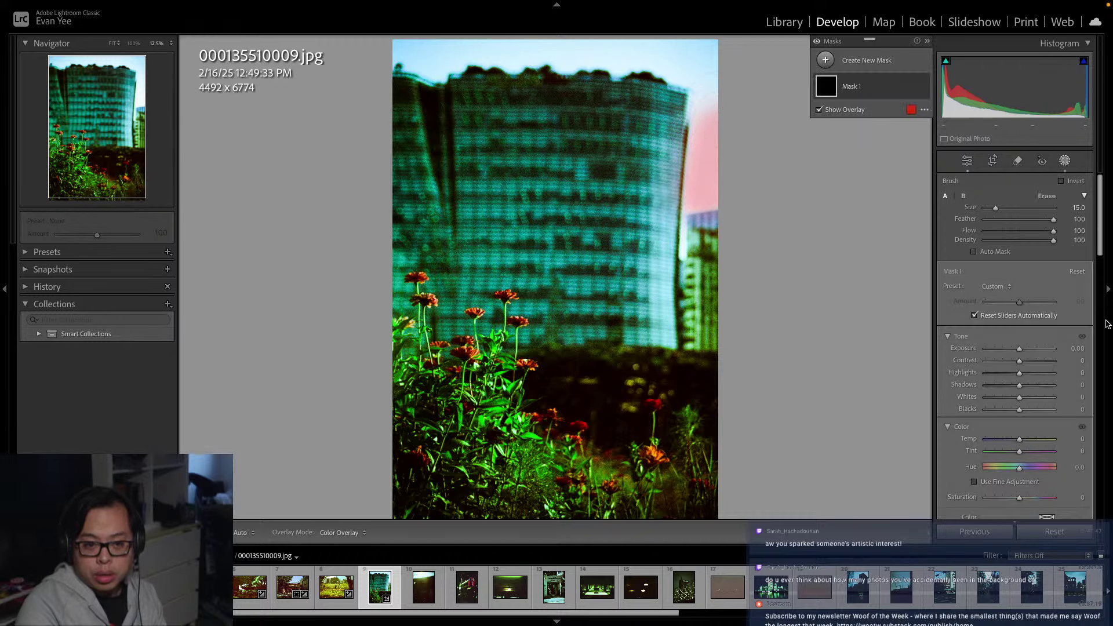
mouse_move(1018, 372)
left_mouse_down()
mouse_move(993, 373)
mouse_move(1018, 351)
left_mouse_up()
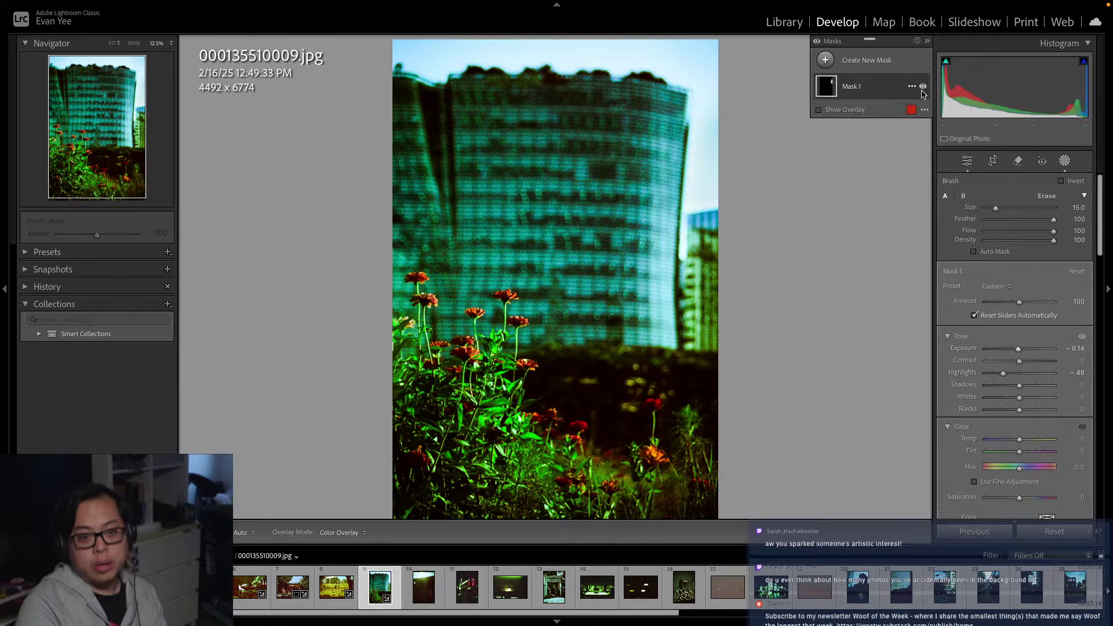
Finish the sky mask, return to the basic adjustments and set the flag on the building photo 000135510009.jpg
left_click(967, 163)
left_click(1064, 162)
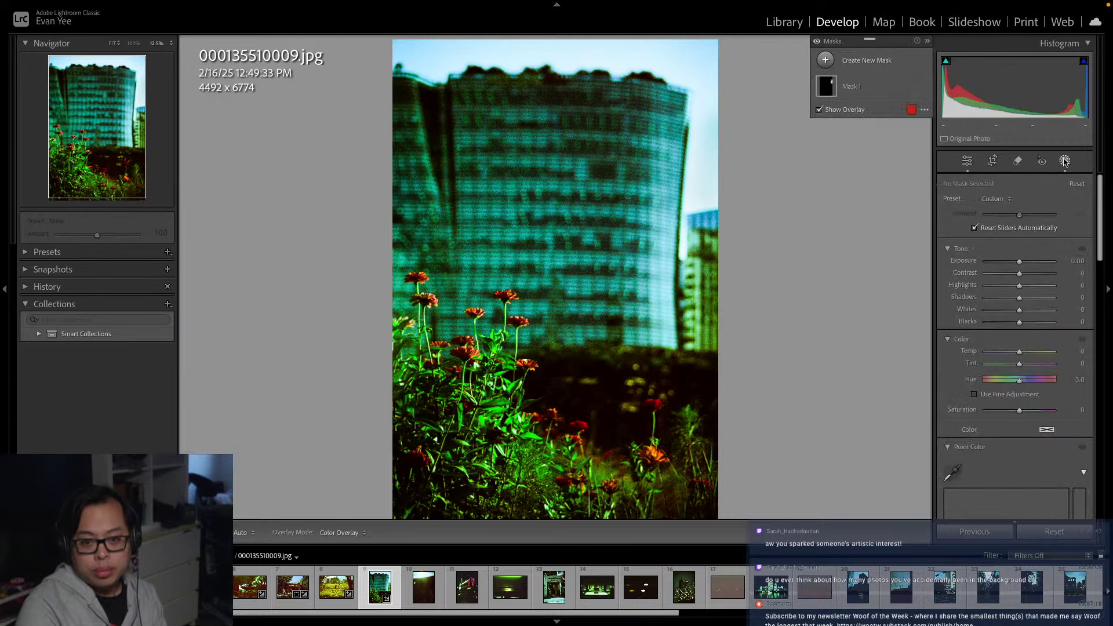
left_click(969, 164)
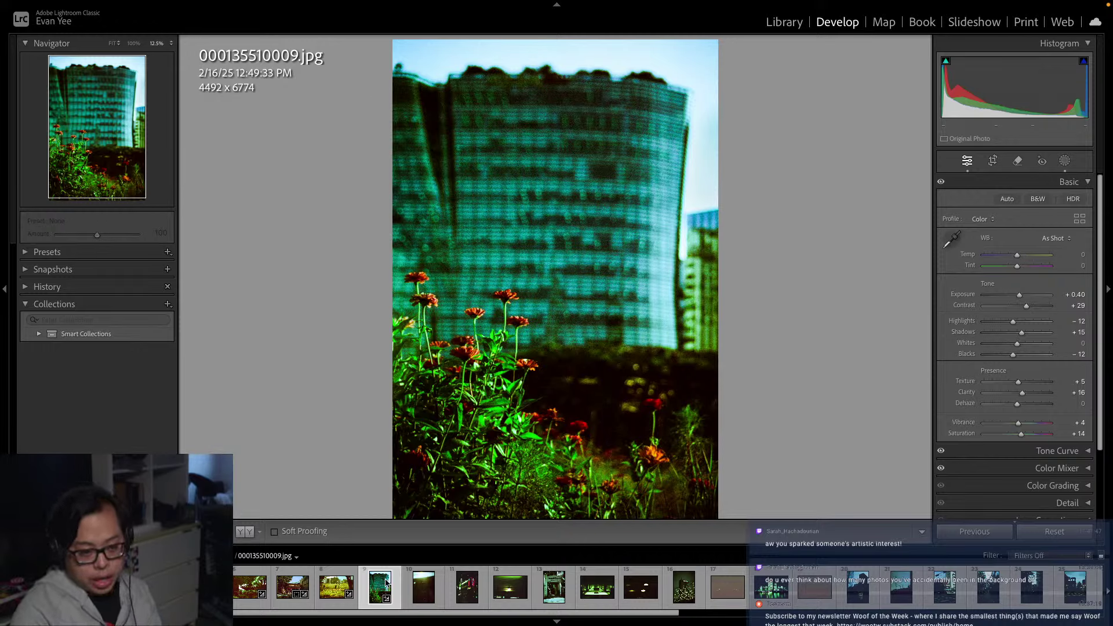
right_click(372, 584)
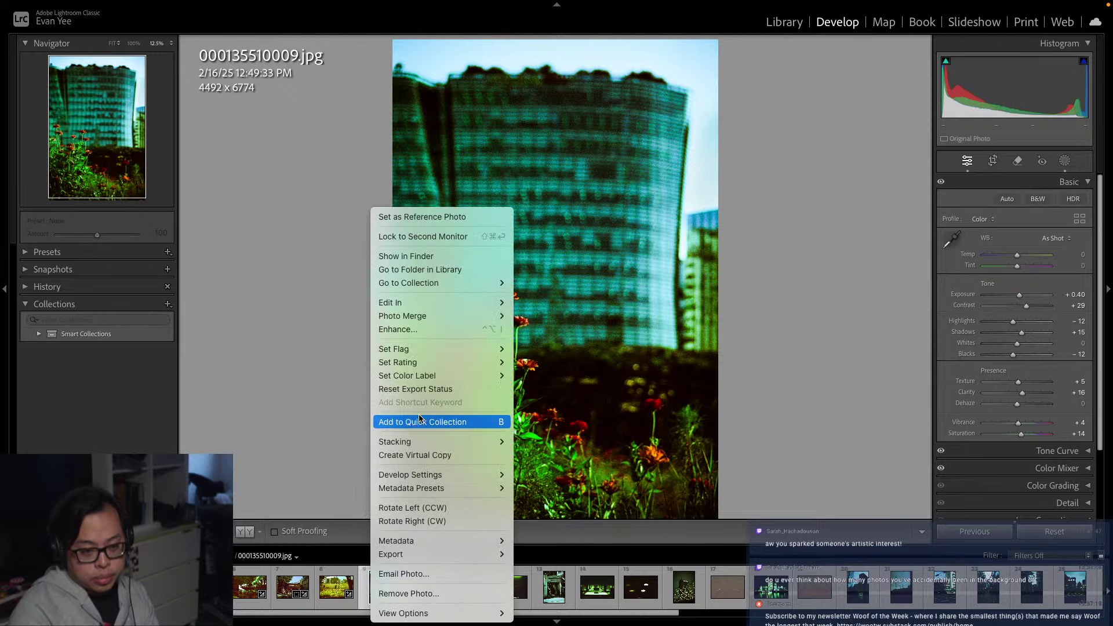
mouse_move(432, 349)
left_click(521, 348)
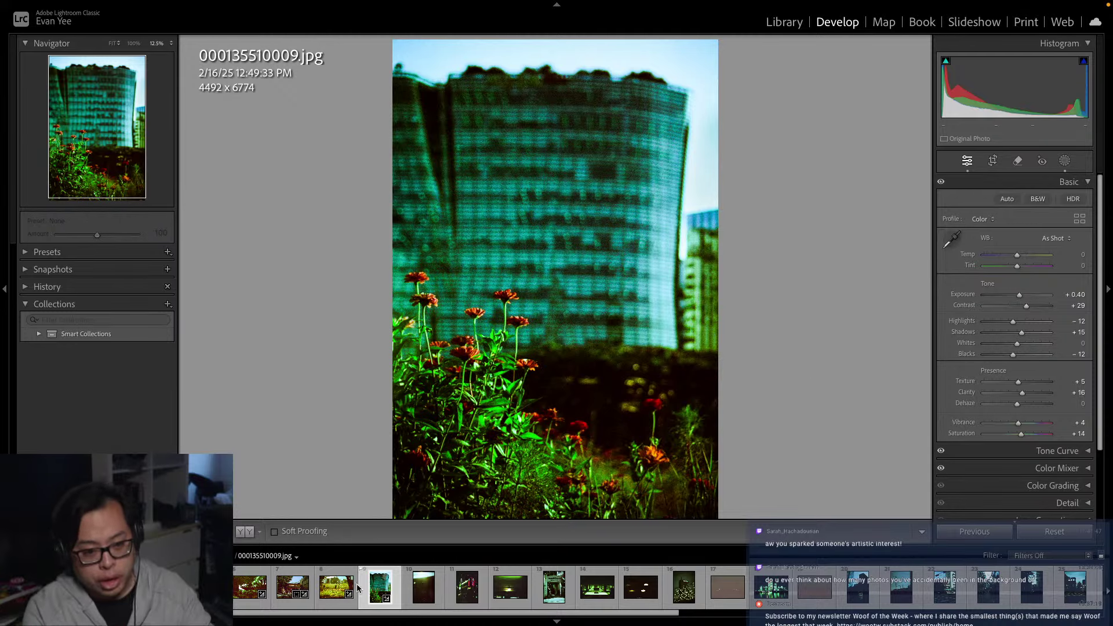
Open the red flower photo 000135510010.jpg and set exposure to +1.65, contrast to +75 and shadows to +88
left_click(420, 585)
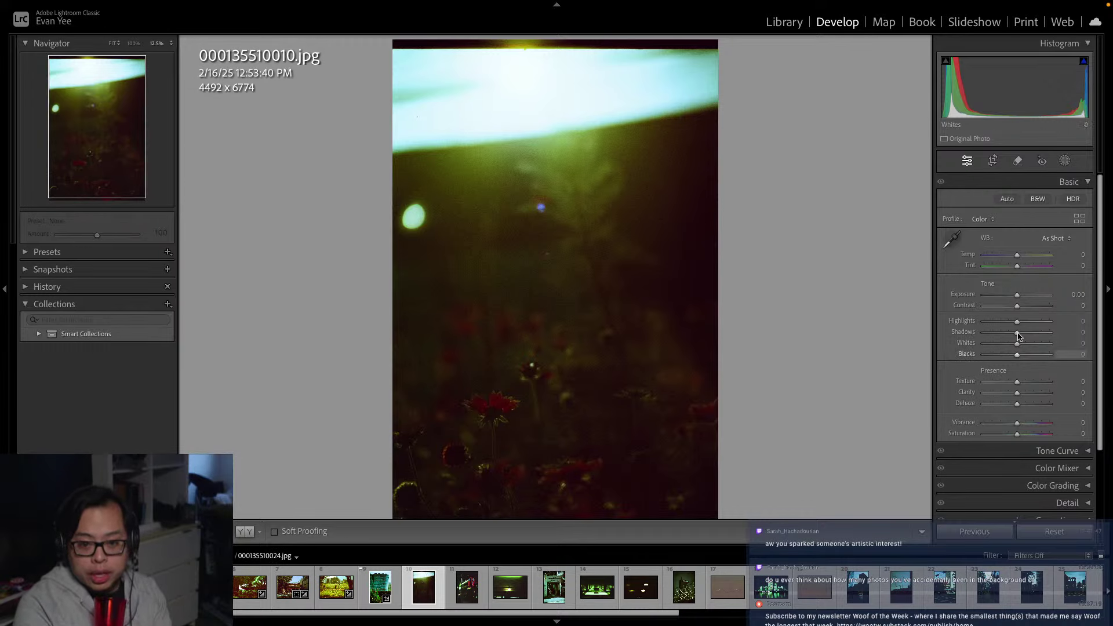
mouse_move(1023, 336)
left_mouse_down()
mouse_move(1055, 334)
mouse_move(1039, 333)
left_mouse_up()
left_click_drag(1017, 294, 1025, 298)
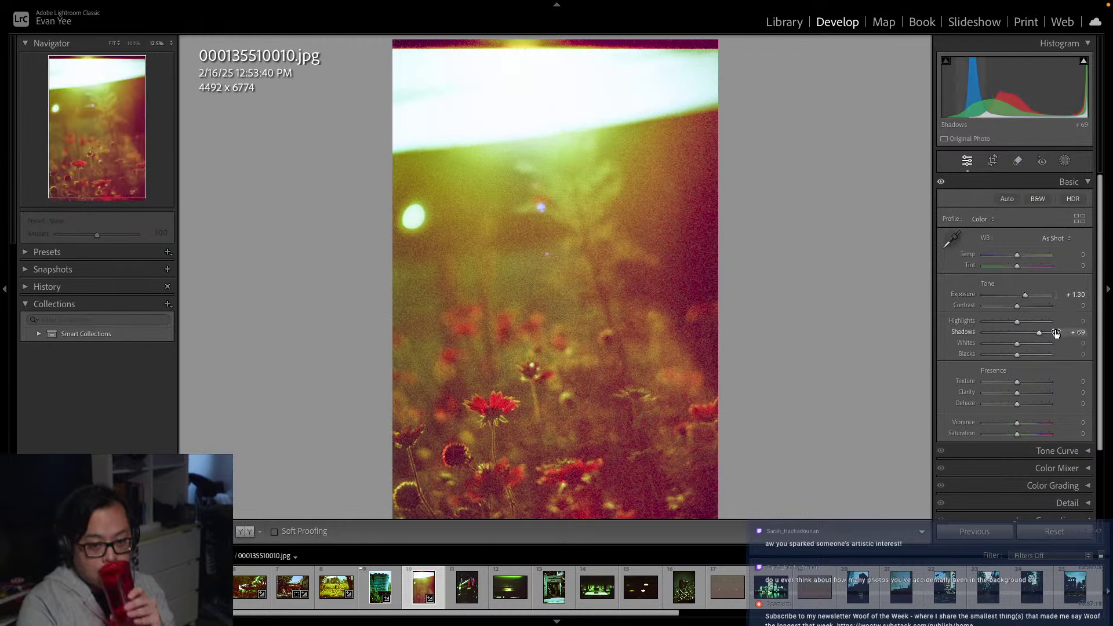
left_click_drag(1041, 336, 1029, 298)
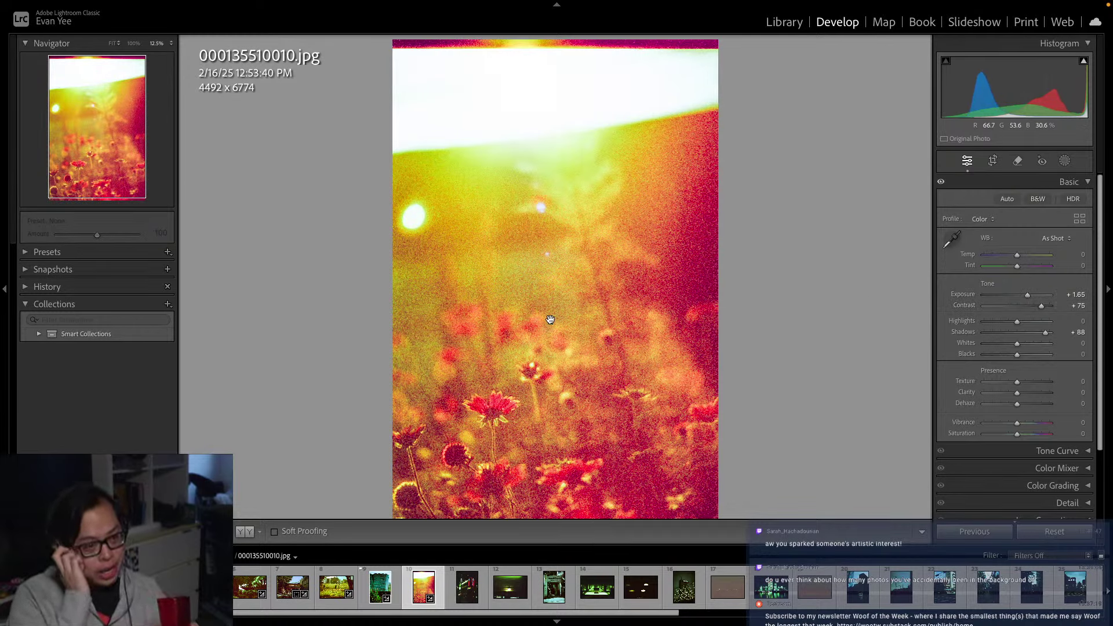
Crop the upper edge of the flower photo to trim the bright band, giving 4492 x 5882
left_click(988, 162)
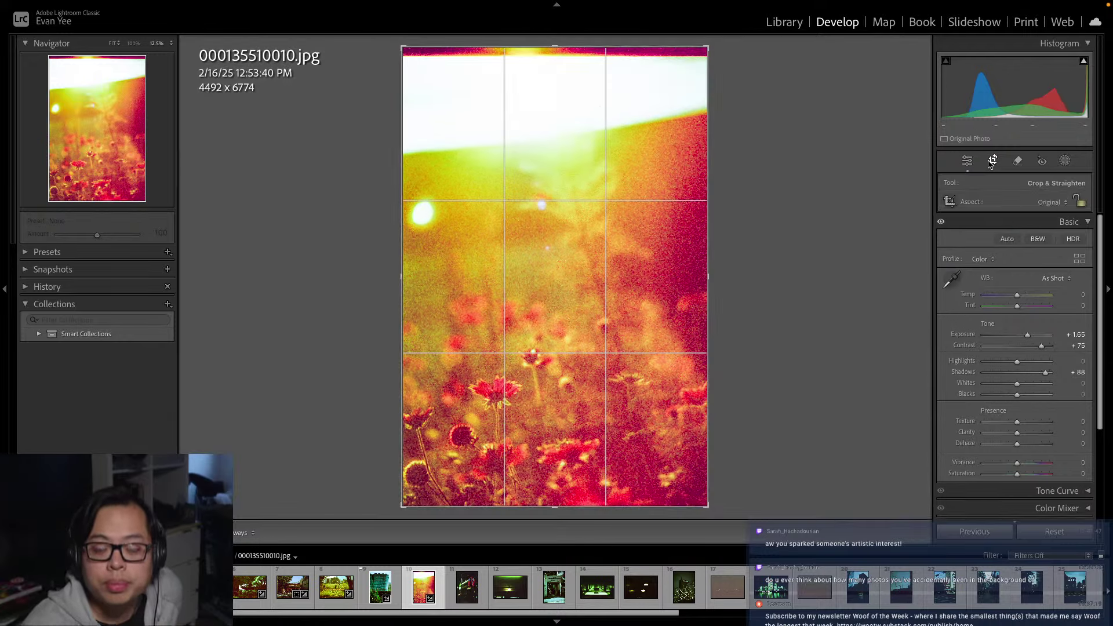
left_click_drag(555, 41, 574, 74)
key("Return")
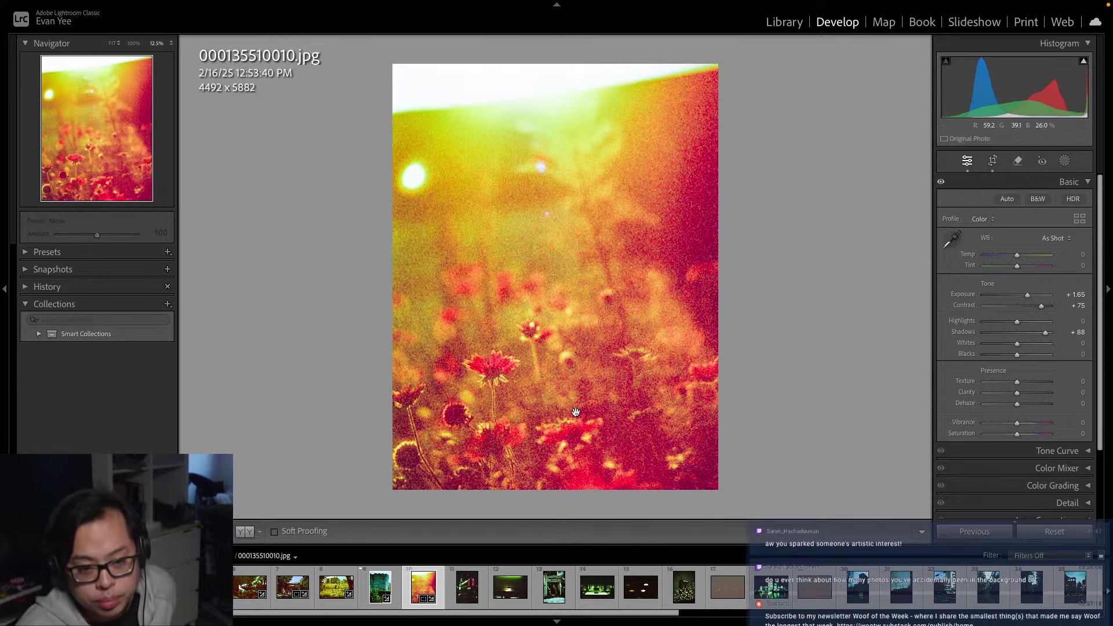
Set the flower photo's temperature to -7, texture to -40 and clarity to +6, and check the image at a different zoom
left_click_drag(1017, 255, 1016, 263)
left_click_drag(1018, 263, 1016, 263)
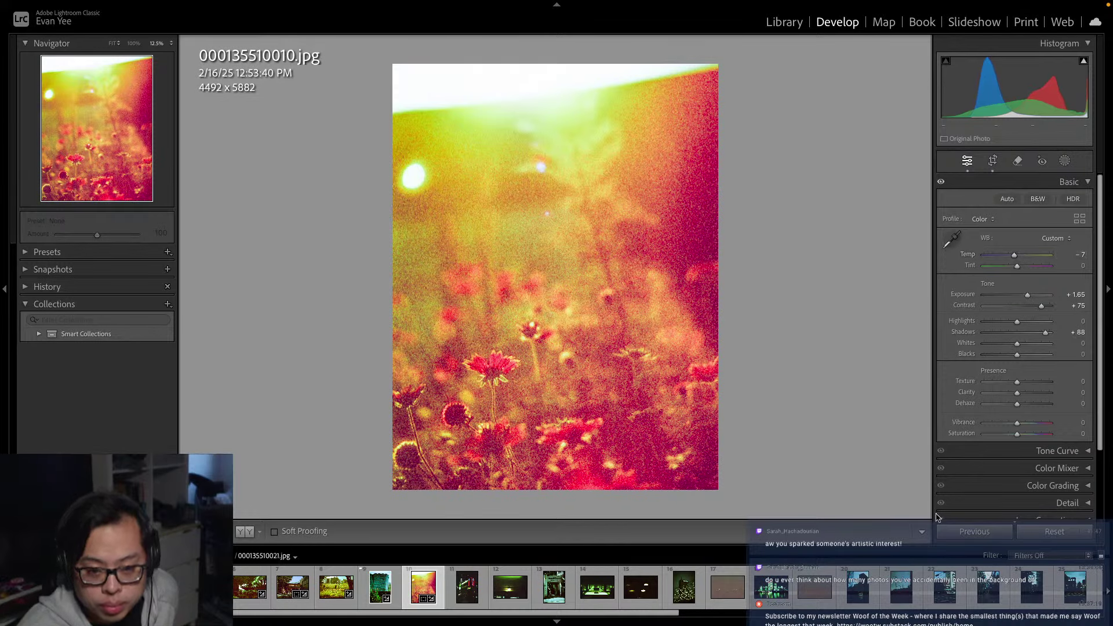
mouse_move(1018, 393)
left_mouse_down()
mouse_move(1034, 394)
mouse_move(1006, 383)
left_mouse_up()
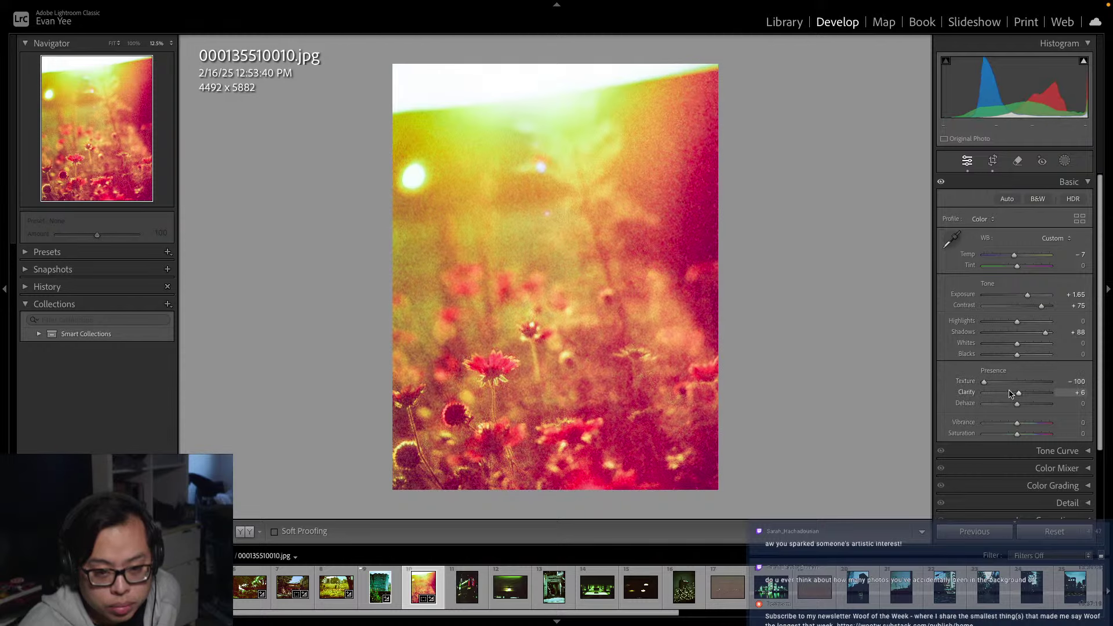
left_click_drag(988, 386, 1008, 390)
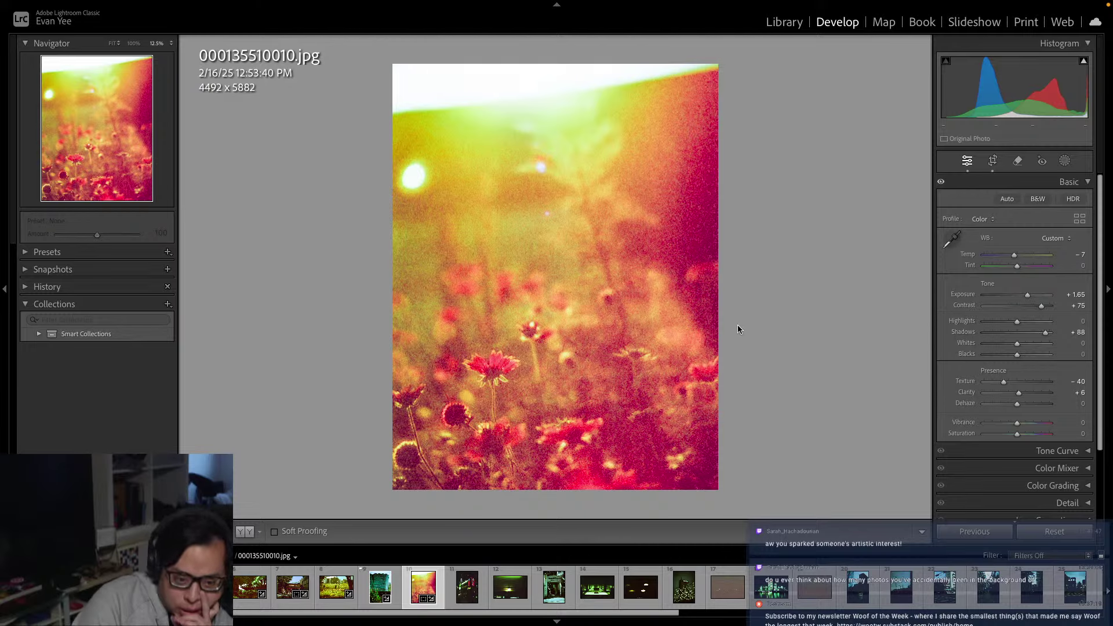
left_click(570, 362)
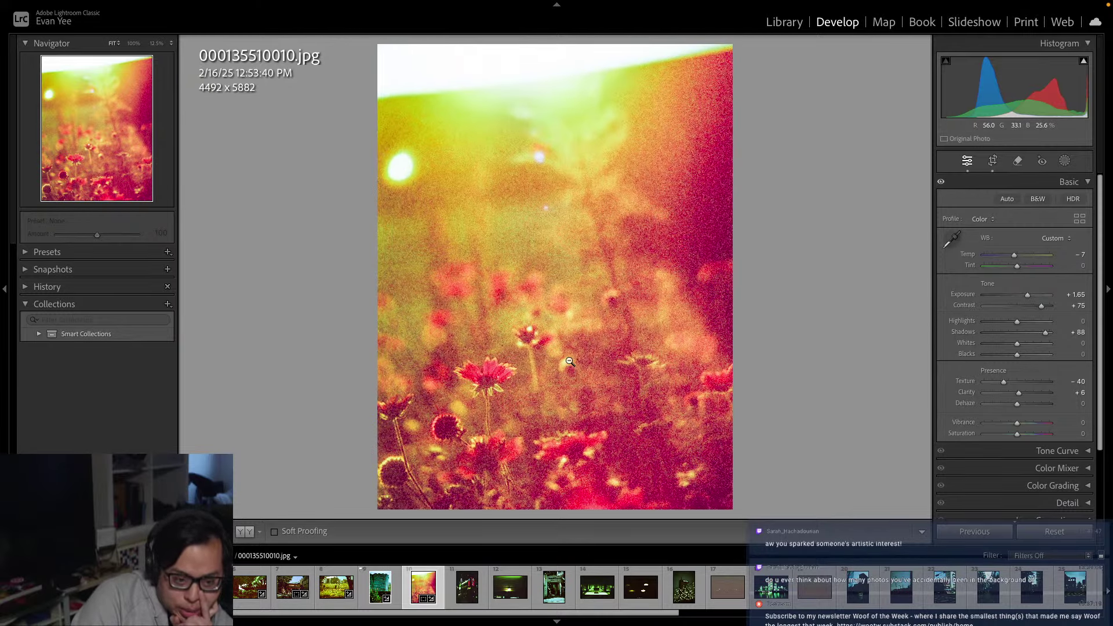
left_click(569, 362)
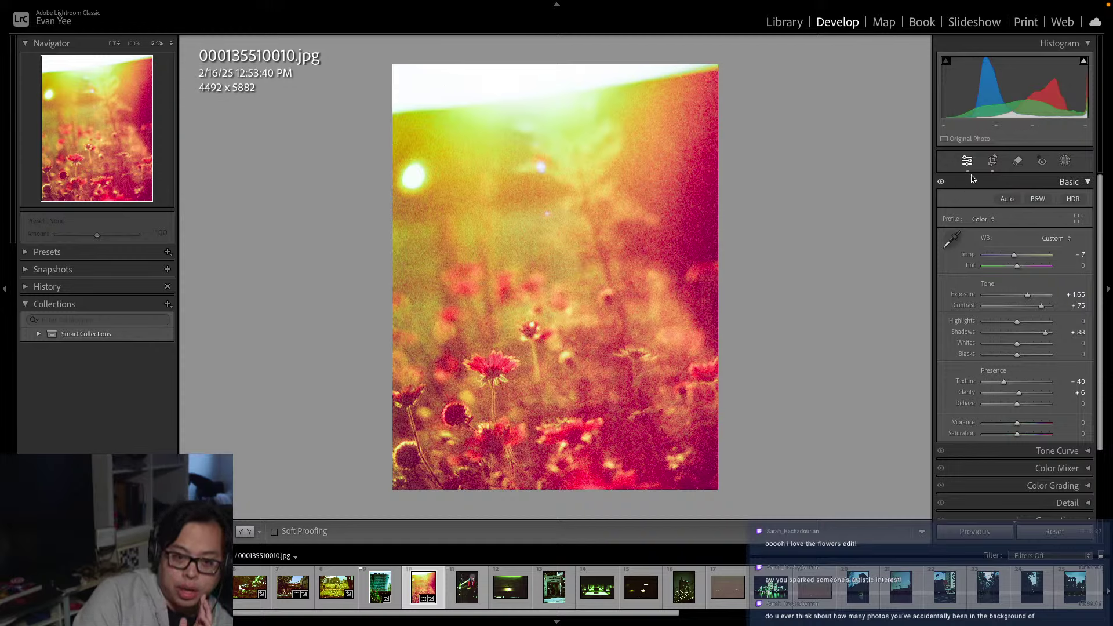
Try cropping the flower photo down to 4492 x 3565 and undo the crop
left_click(992, 161)
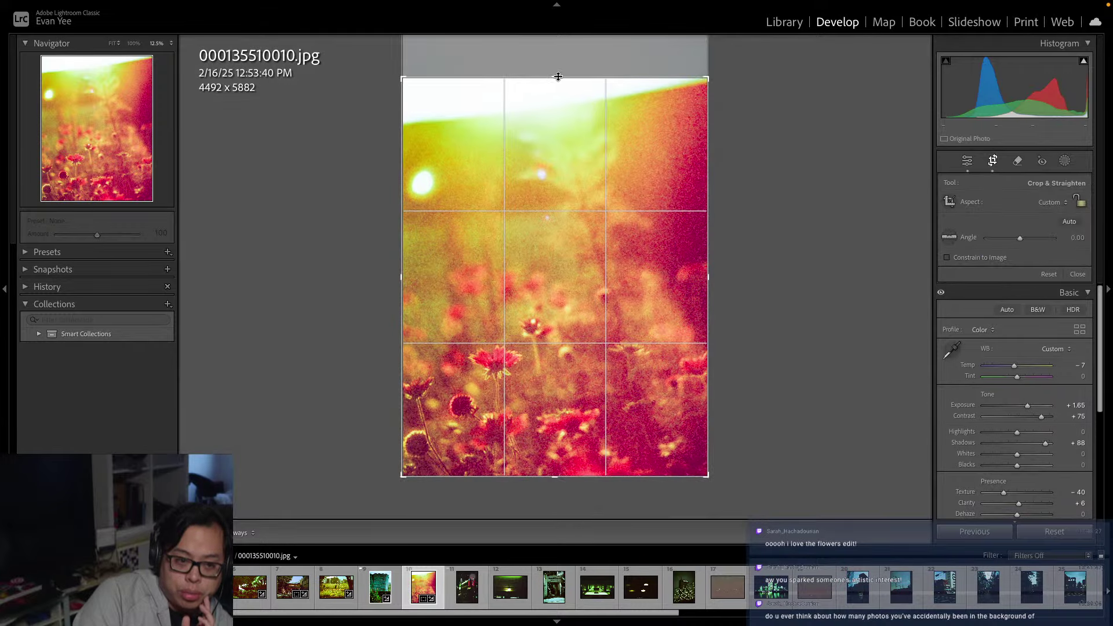
left_click_drag(557, 77, 557, 154)
key("Return")
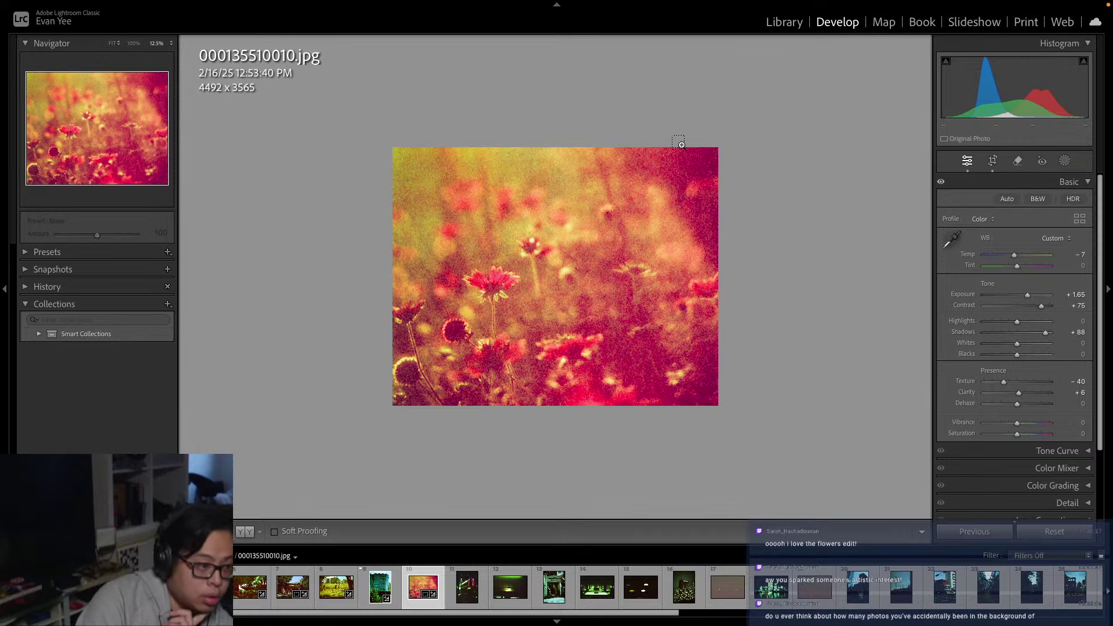
key("ctrl+z")
Open the neon sign photo 000135510011.jpg and set shadows to +3
key("Right")
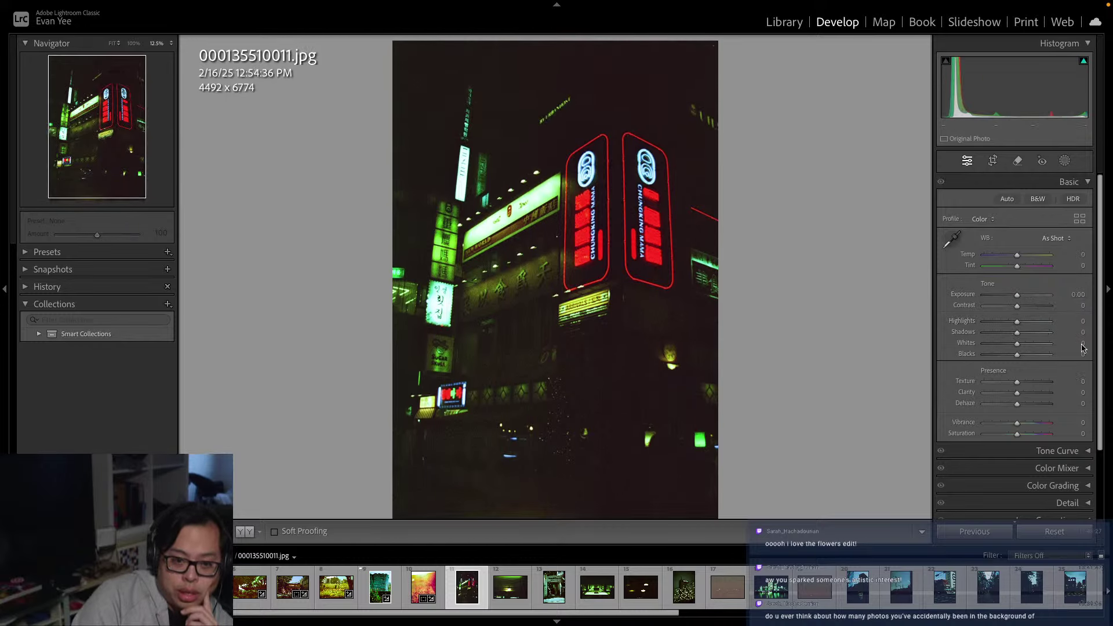
mouse_move(1021, 334)
left_mouse_down()
mouse_move(1070, 334)
mouse_move(1019, 340)
left_mouse_up()
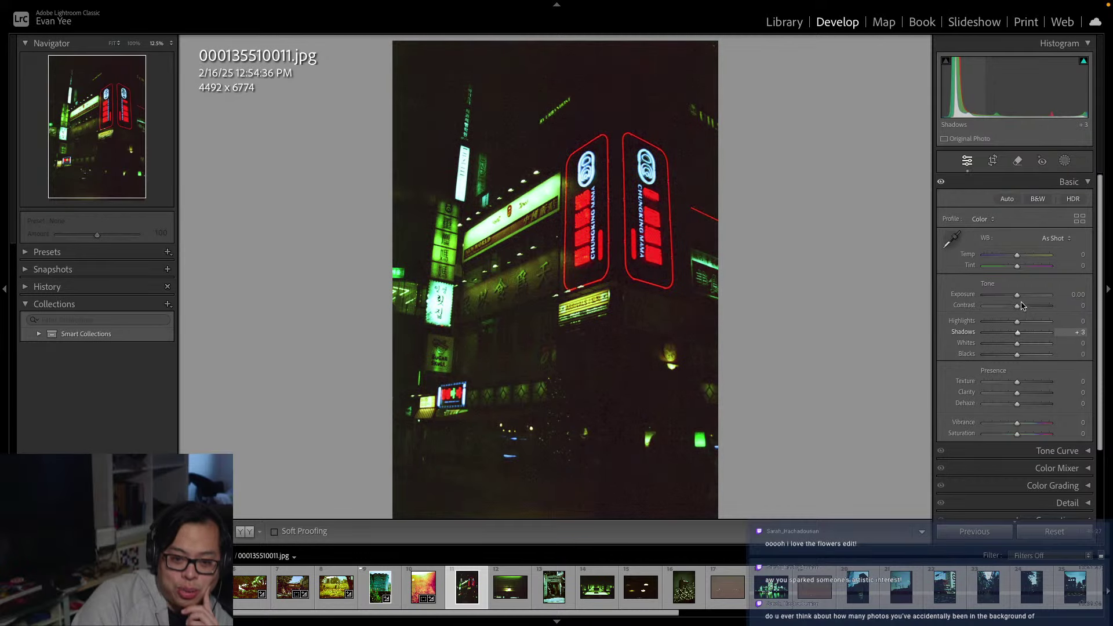
Try exposure +2.25, black-and-white conversion and automatic tone on the neon sign photo, and undo all of them
left_click_drag(1018, 297, 1032, 297)
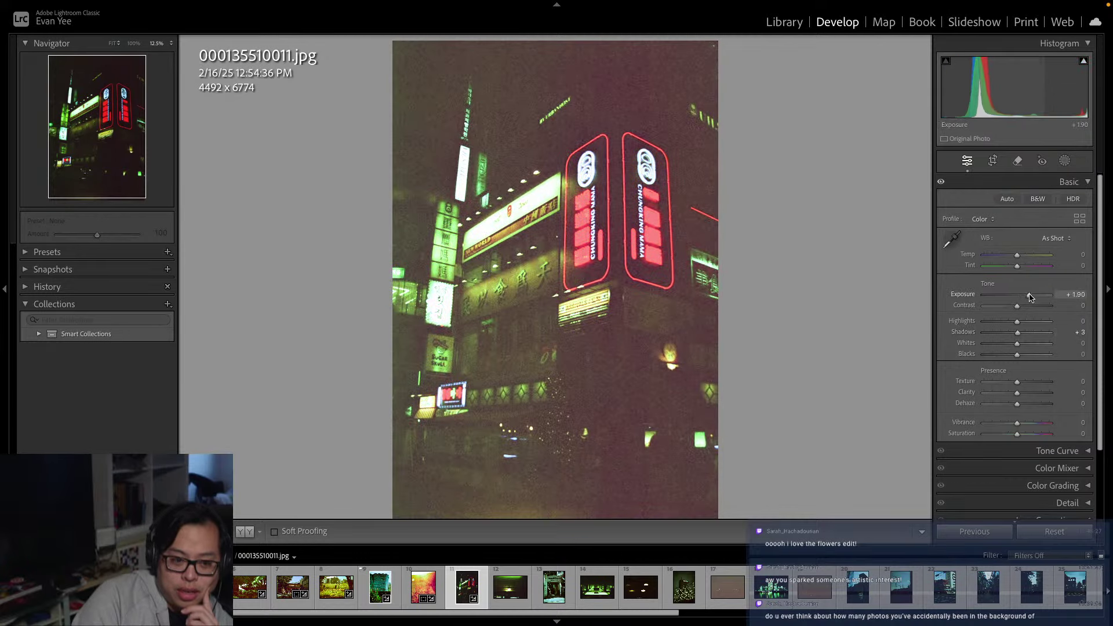
left_click(1040, 199)
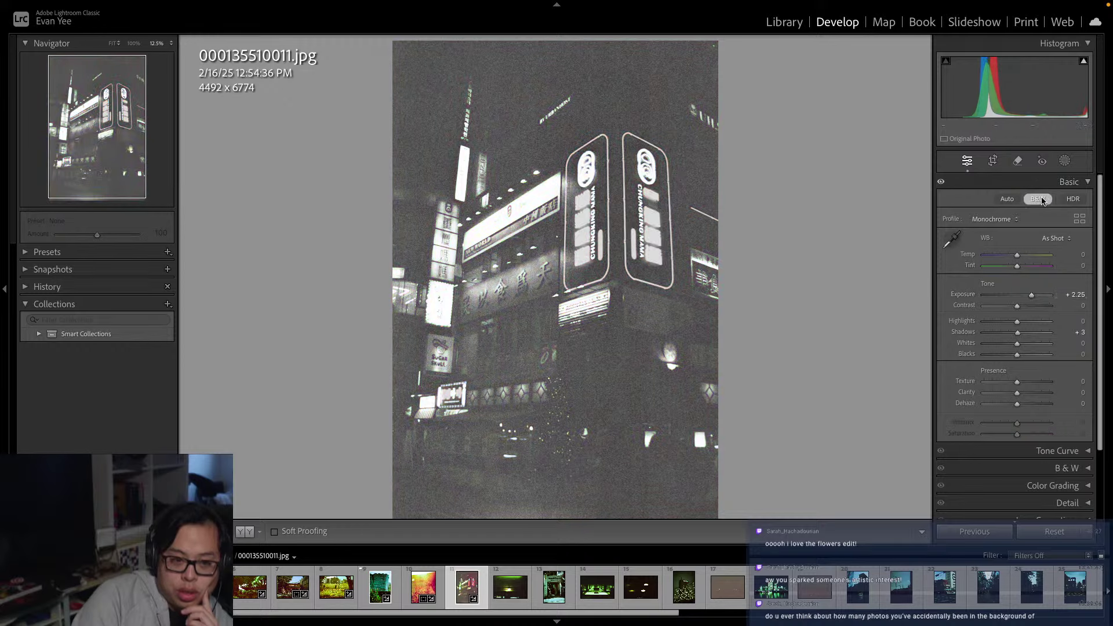
left_click(1007, 199)
left_click(1047, 201)
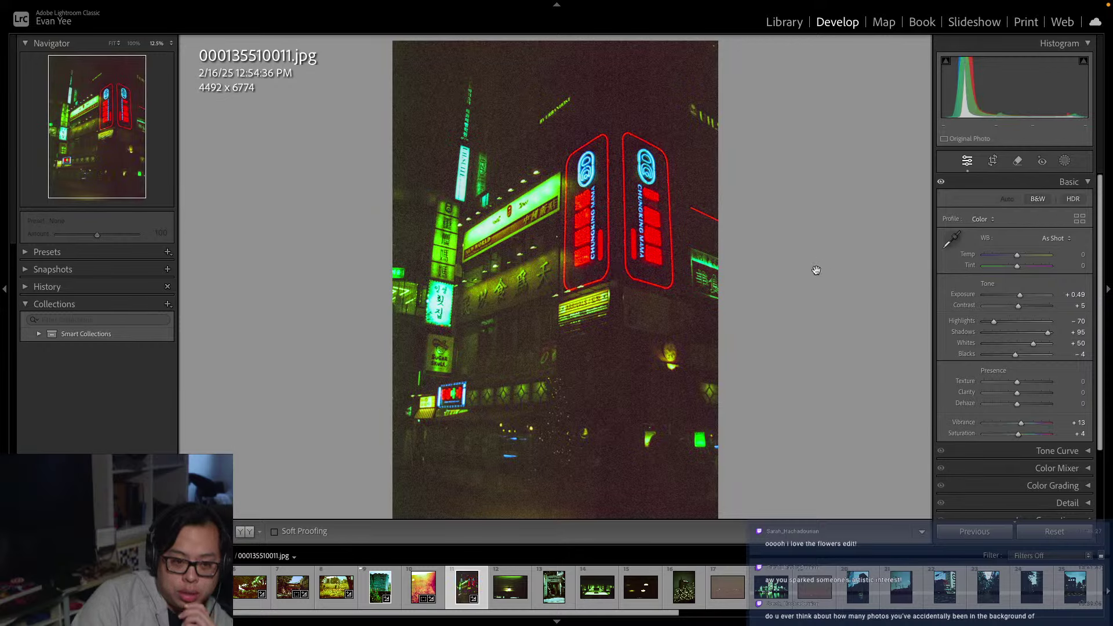
key("ctrl+z")
key("ctrl+z")
key("ctrl+z")
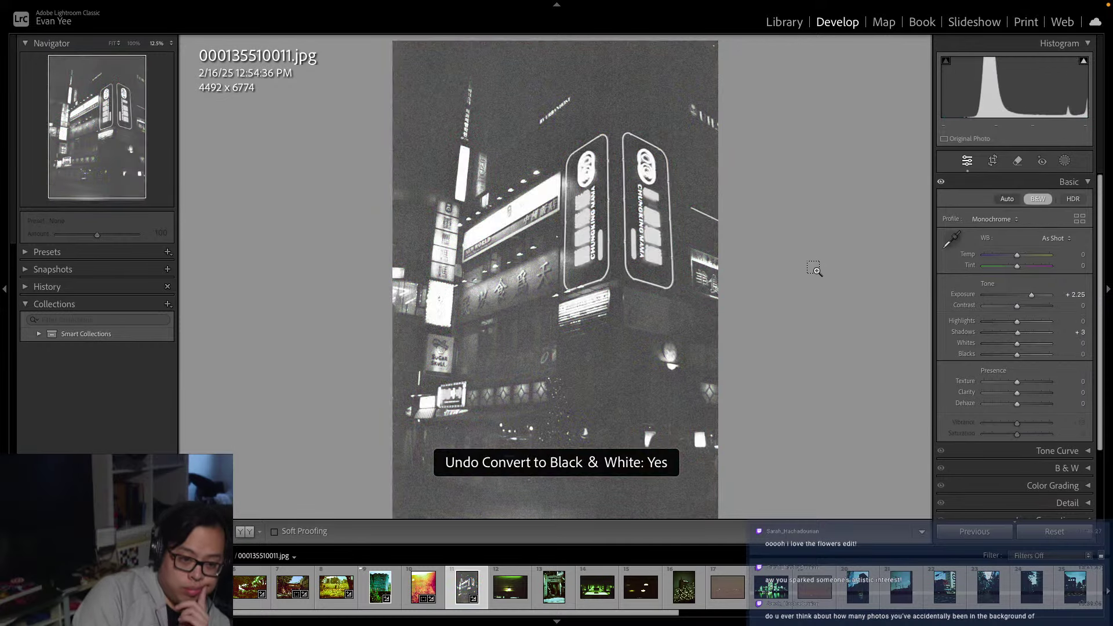
key("ctrl+z")
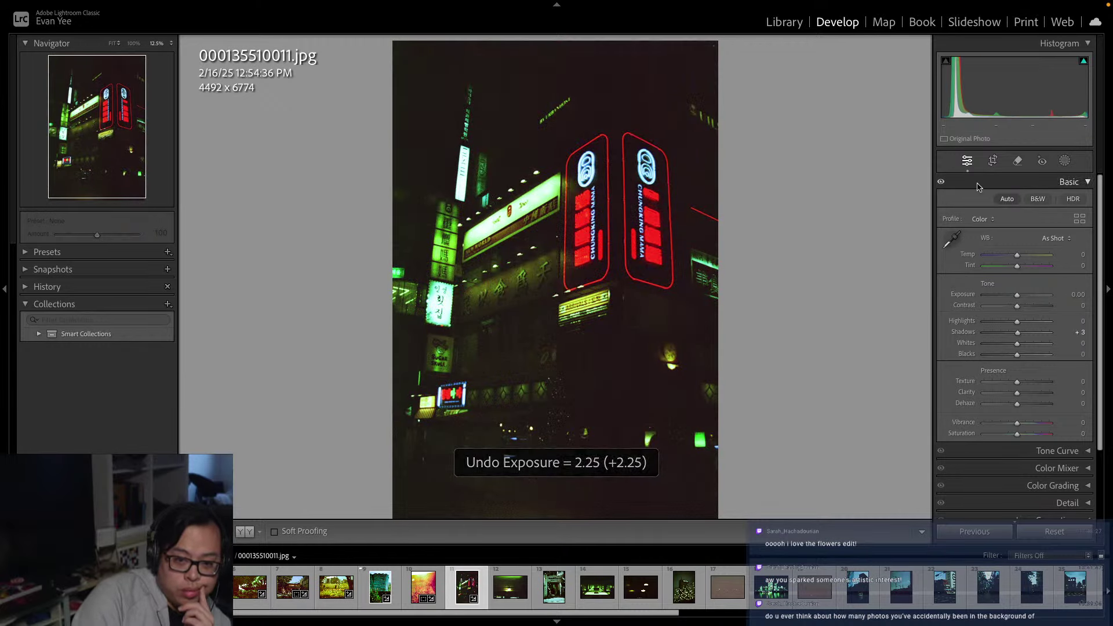
Try automatic tone with highlights at +75 on the neon sign photo and undo both changes
left_click(1006, 200)
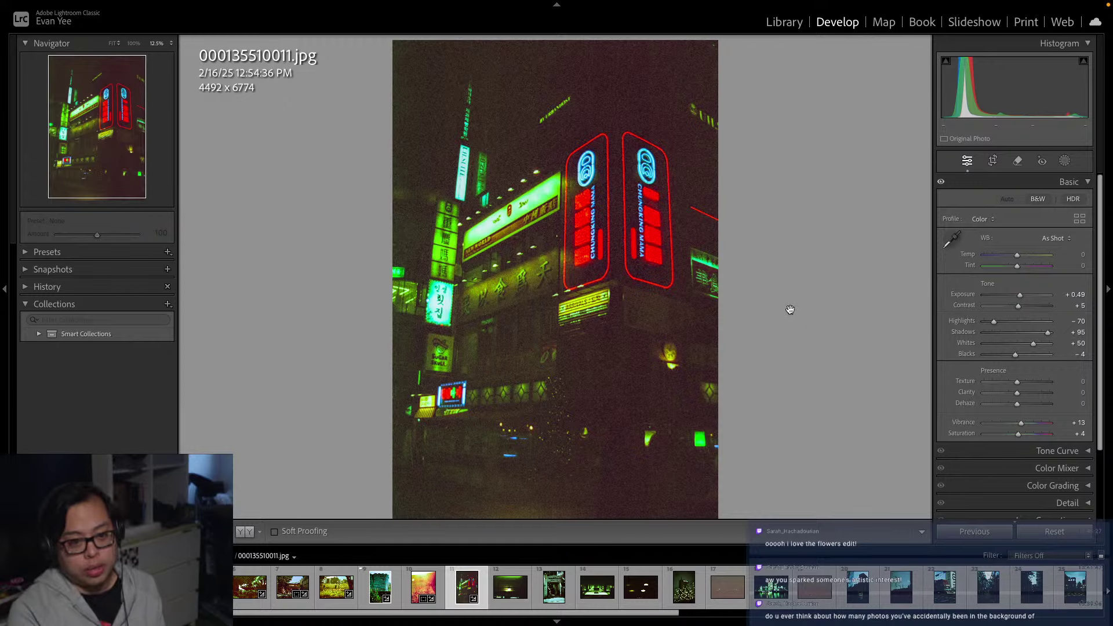
left_click_drag(993, 321, 1042, 325)
key("ctrl+z")
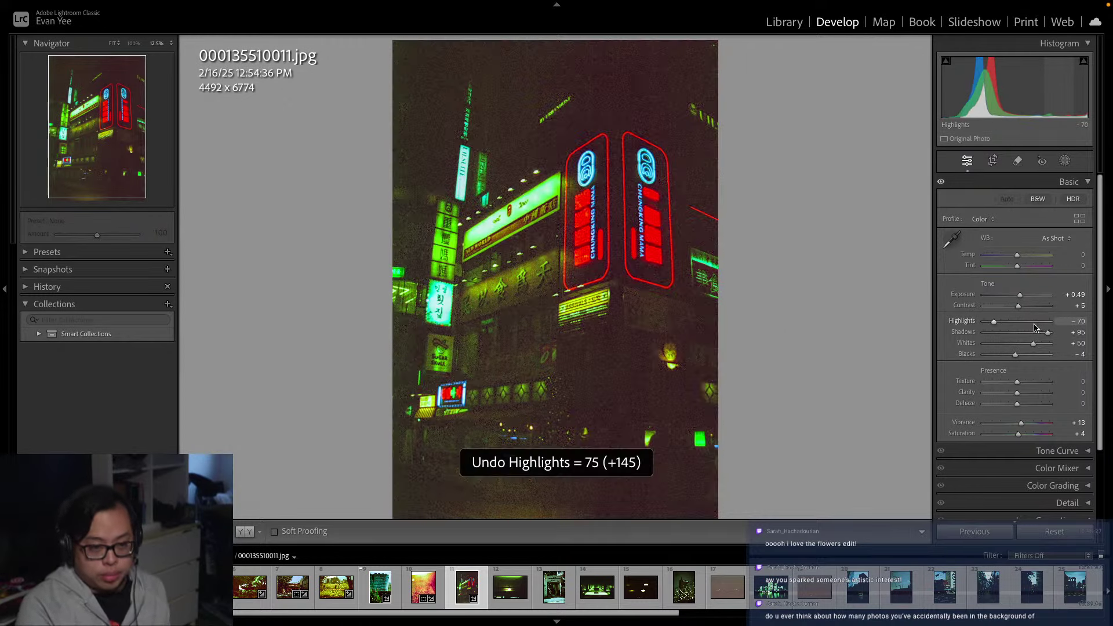
key("ctrl+z")
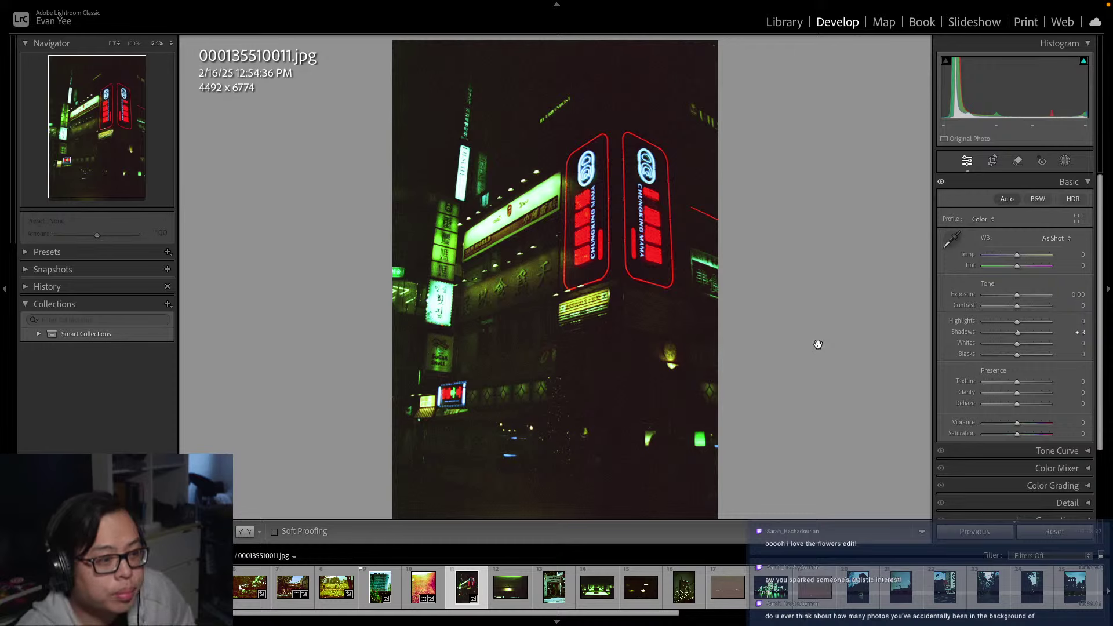
On the lamp photo 000135510012.jpg, try shadows +100 and exposure +3.00, and reset the photo's adjustments
key("Right")
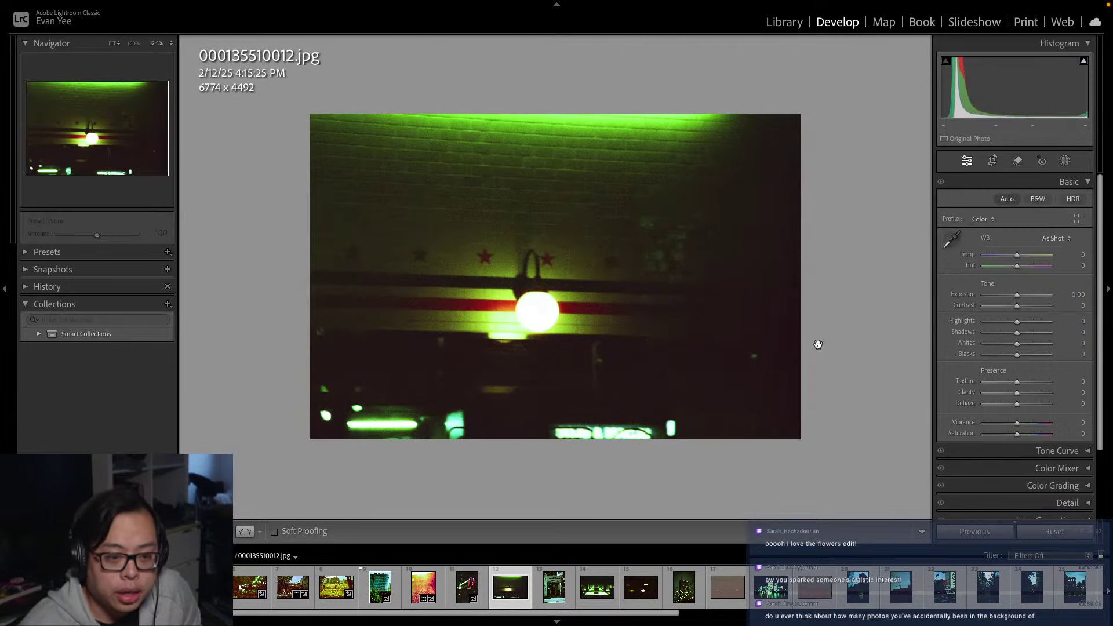
left_click_drag(1050, 332, 1070, 334)
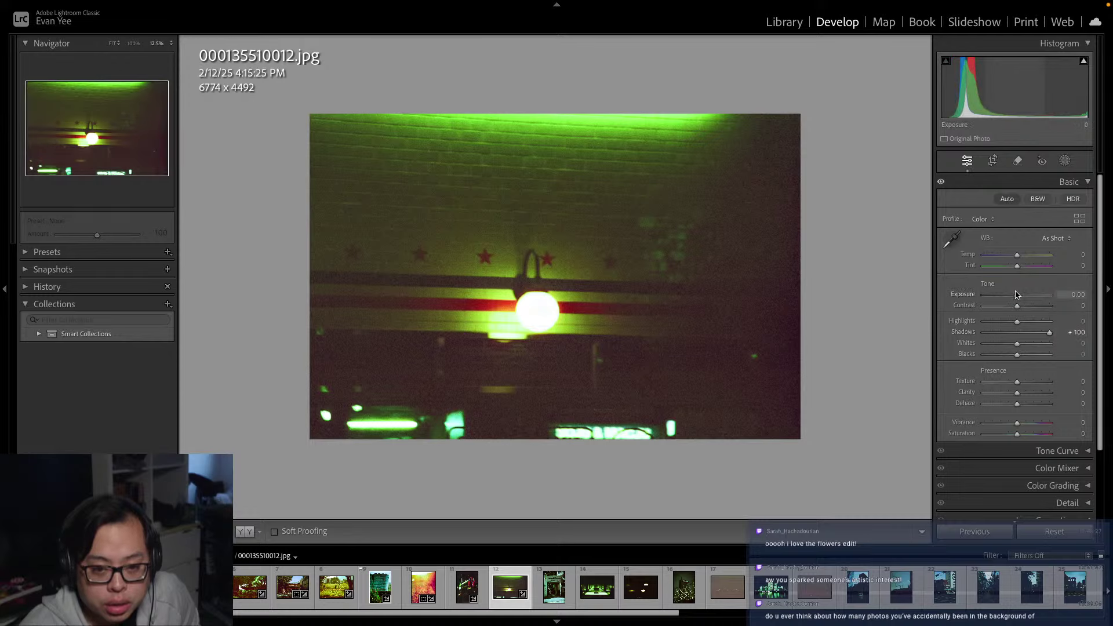
left_click_drag(1017, 295, 1038, 298)
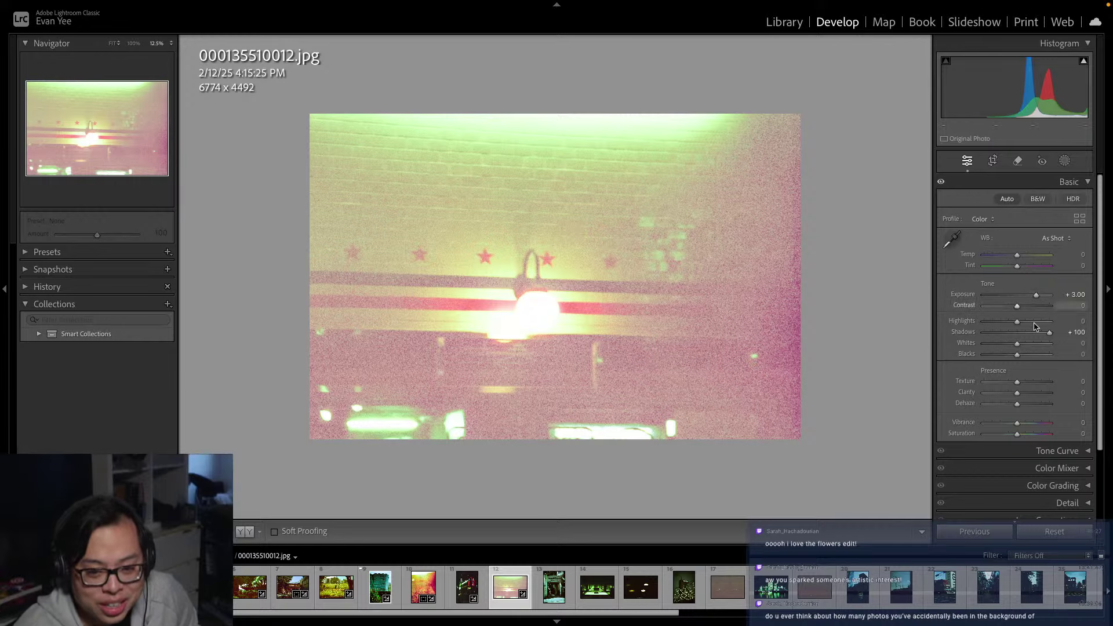
left_click(1032, 533)
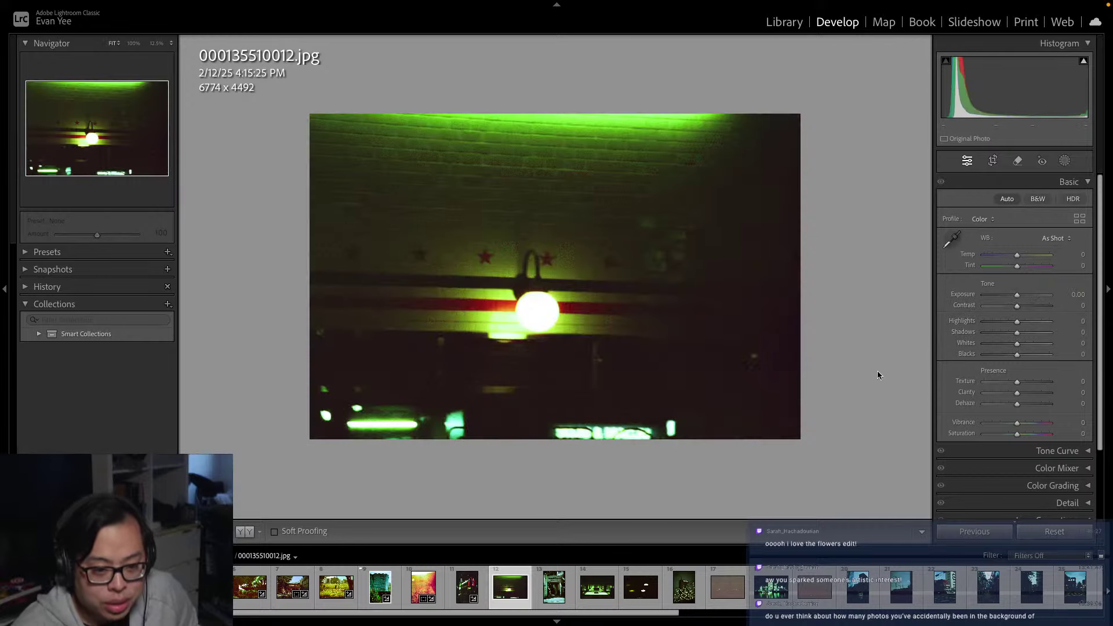
key("z")
Open the gateway photo 000135510013.jpg and set exposure to +0.65, temperature to +3 and tint to +31
key("Right")
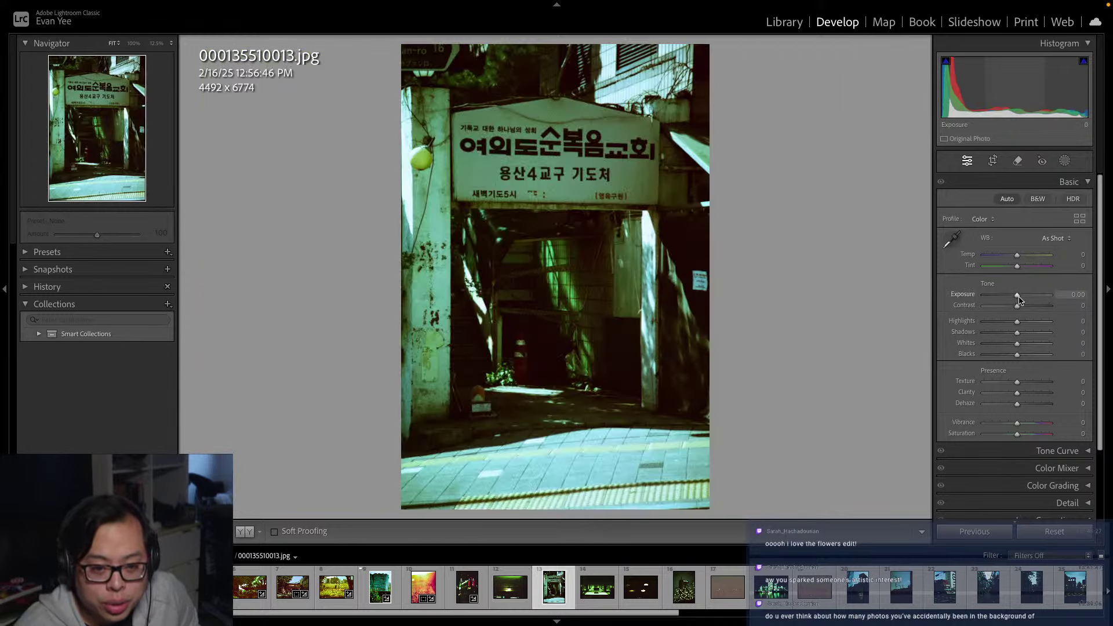
left_click_drag(1019, 300, 1023, 299)
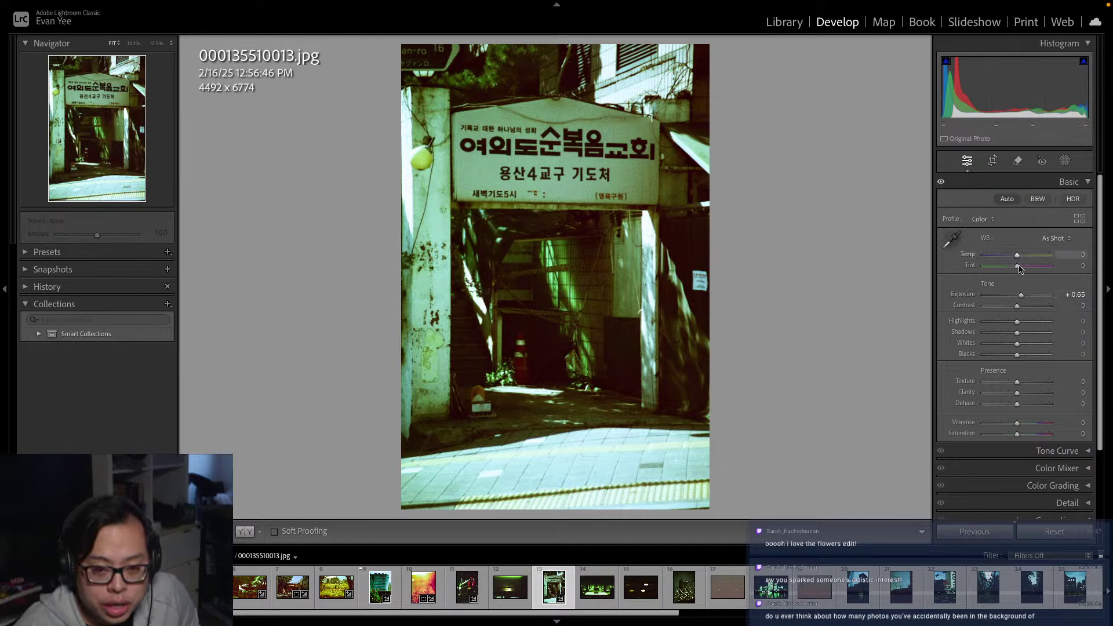
left_click_drag(1023, 269, 1020, 258)
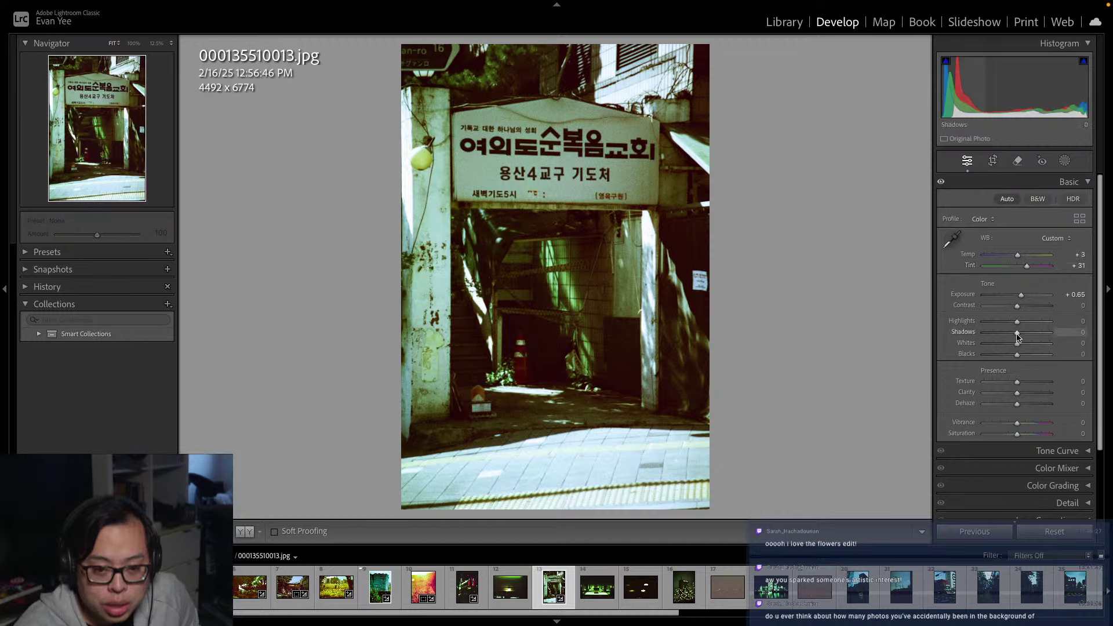
Set the gateway photo's shadows to -10, whites to +50, blacks to -35, texture to +13, clarity to +16 and saturation to +22
left_click_drag(1014, 335, 1021, 395)
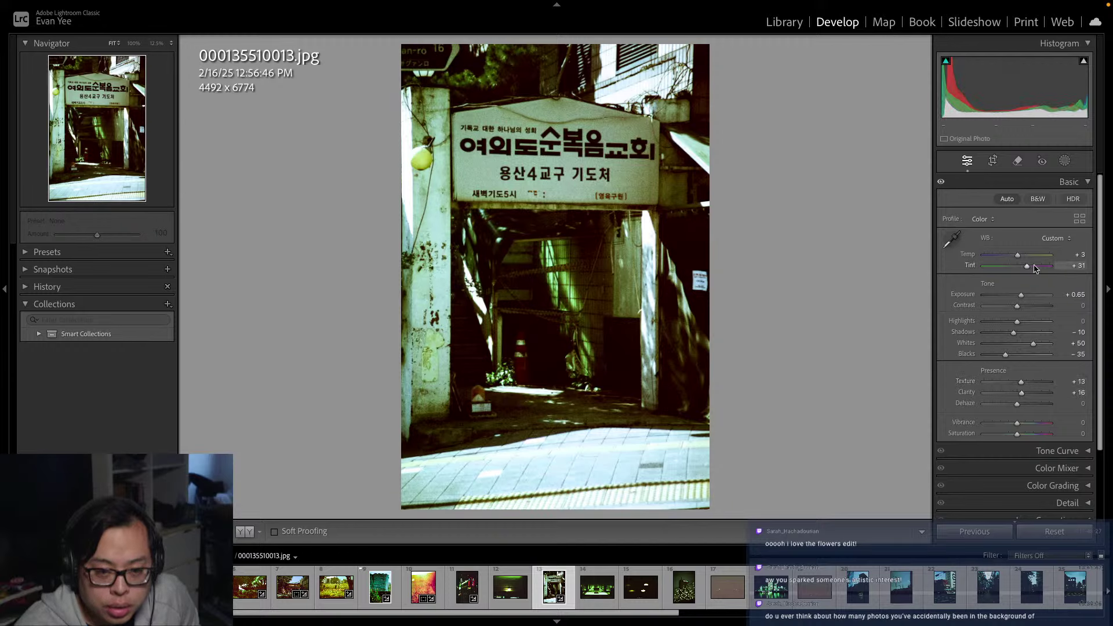
left_click_drag(1016, 436, 1024, 436)
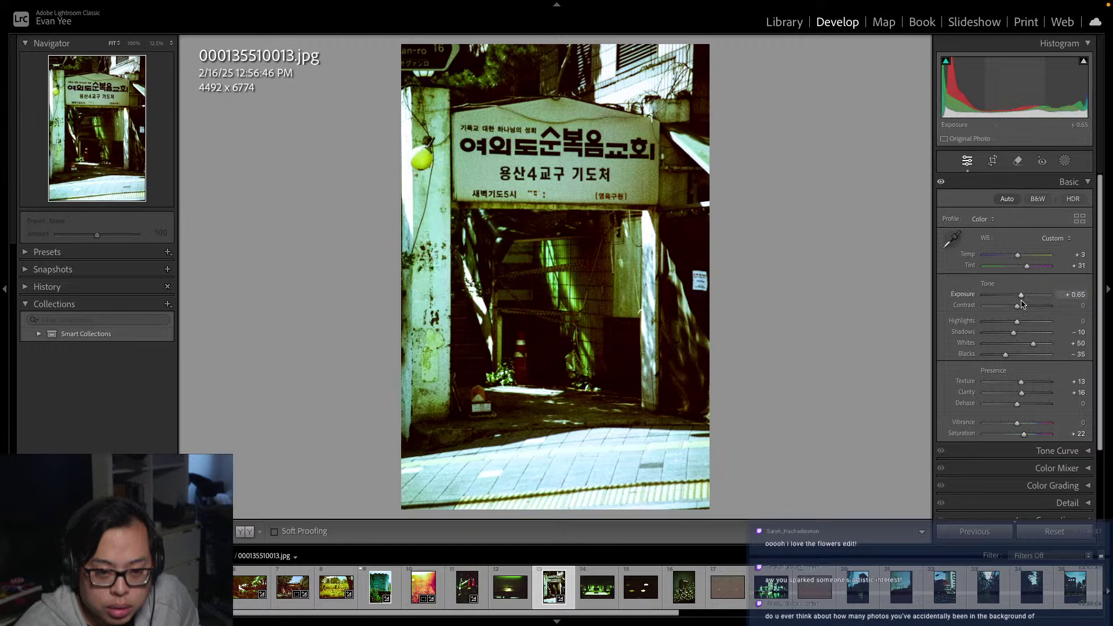
Set the gateway photo's exposure to +0.35, contrast +46, highlights +5 and whites +42, and crop its upper and side edges to 4178 x 6102
left_click_drag(1020, 297, 1030, 353)
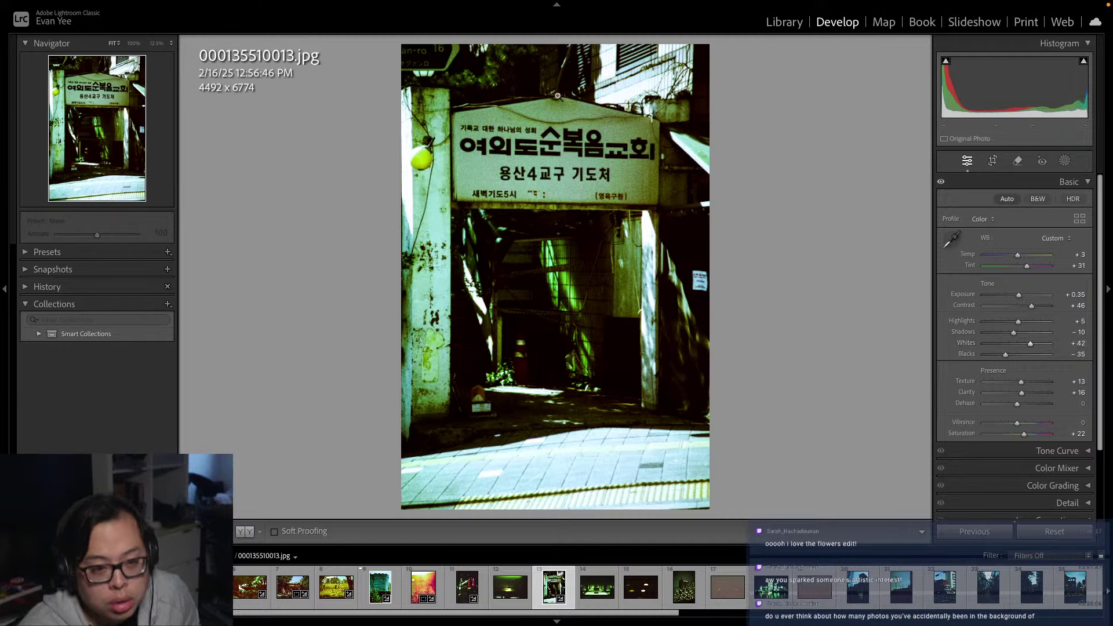
left_click(993, 160)
left_click_drag(402, 48, 409, 69)
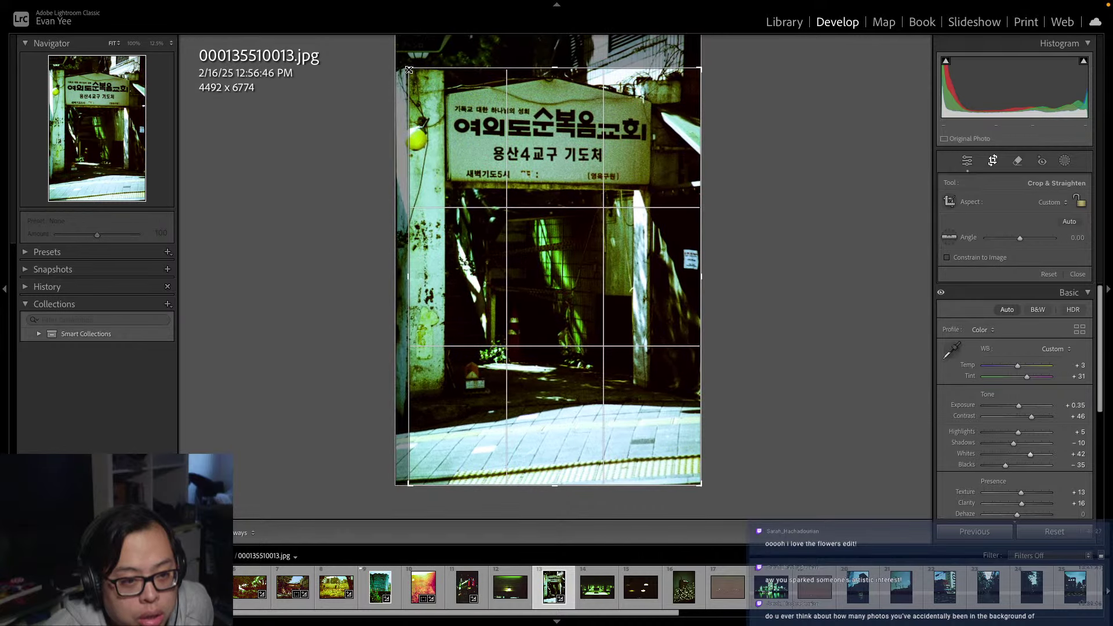
mouse_move(699, 68)
left_mouse_down()
mouse_move(672, 69)
mouse_move(700, 71)
left_mouse_up()
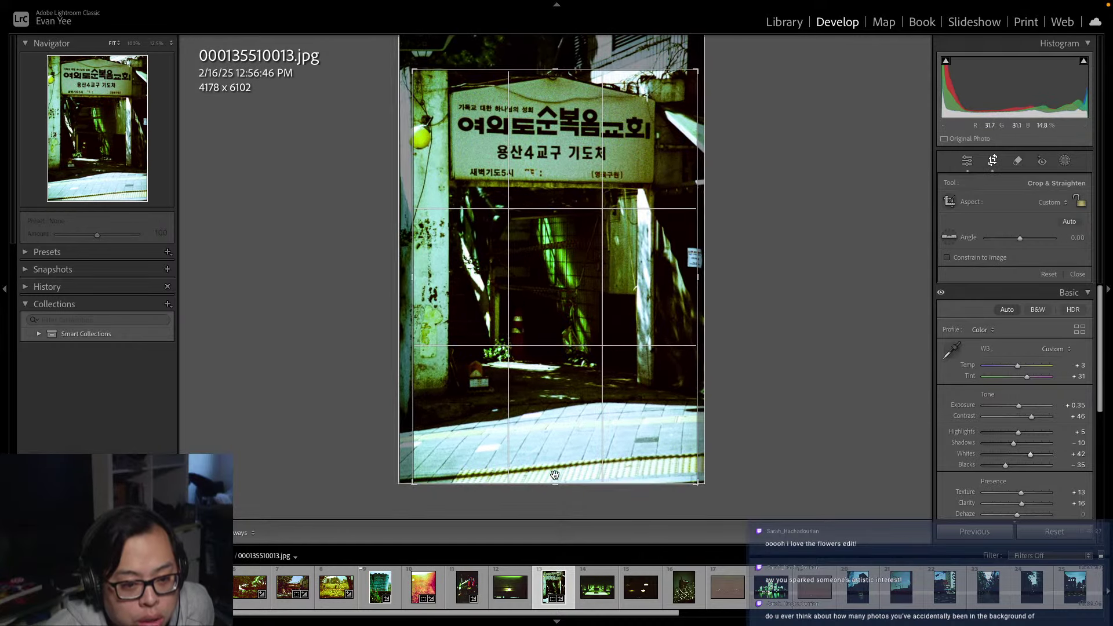
Try trimming the street at the foot of the gateway crop to 4178 x 5588, and undo it
left_click_drag(555, 482, 556, 468)
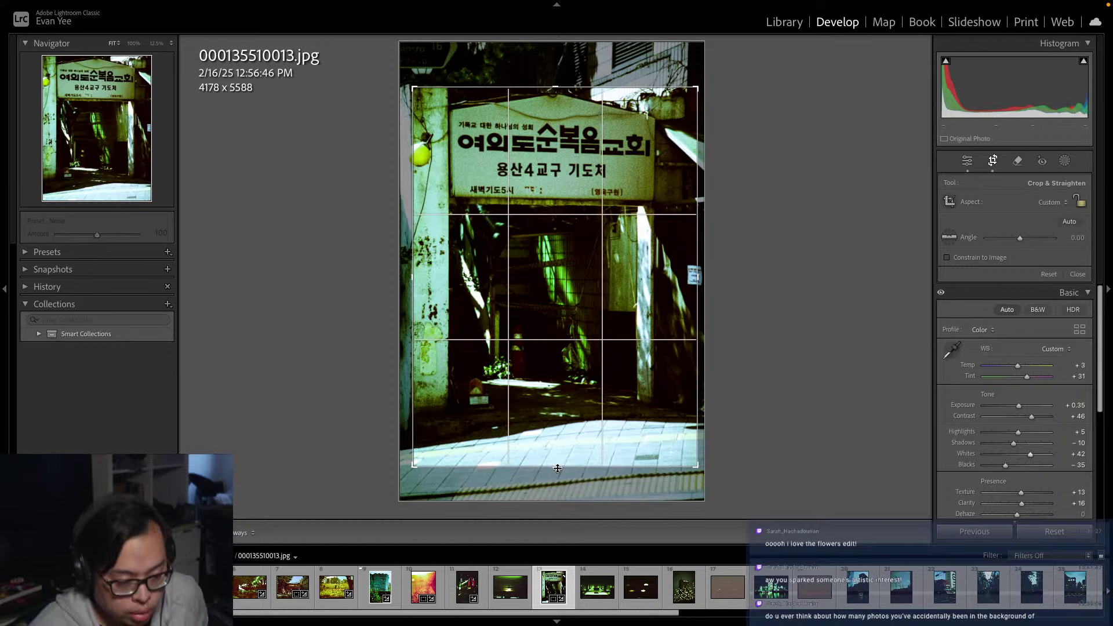
key("Return")
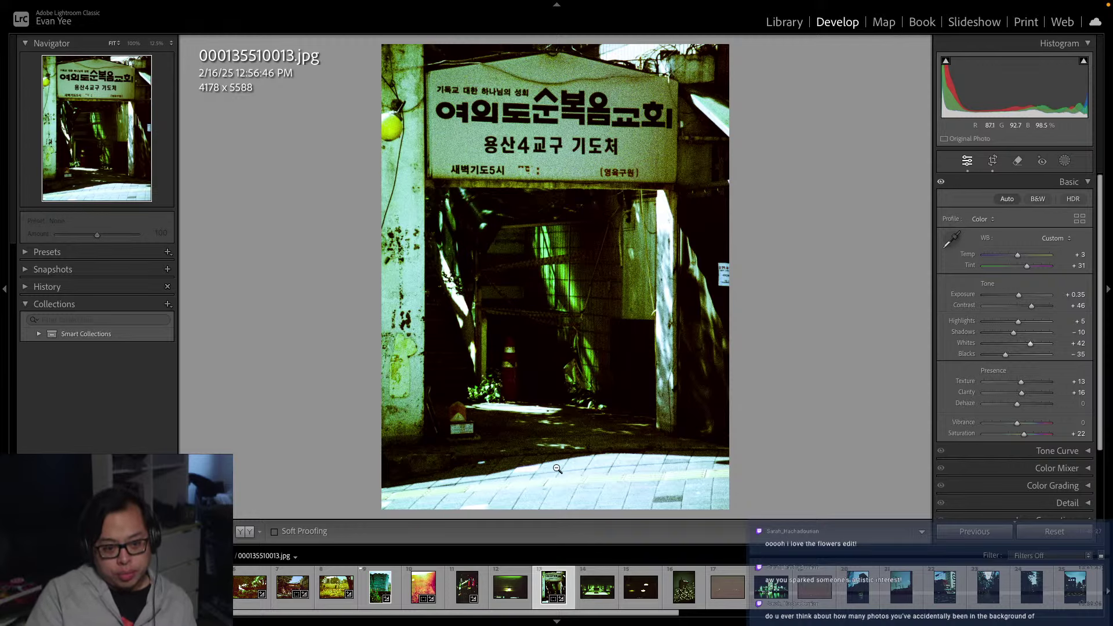
key("ctrl+z")
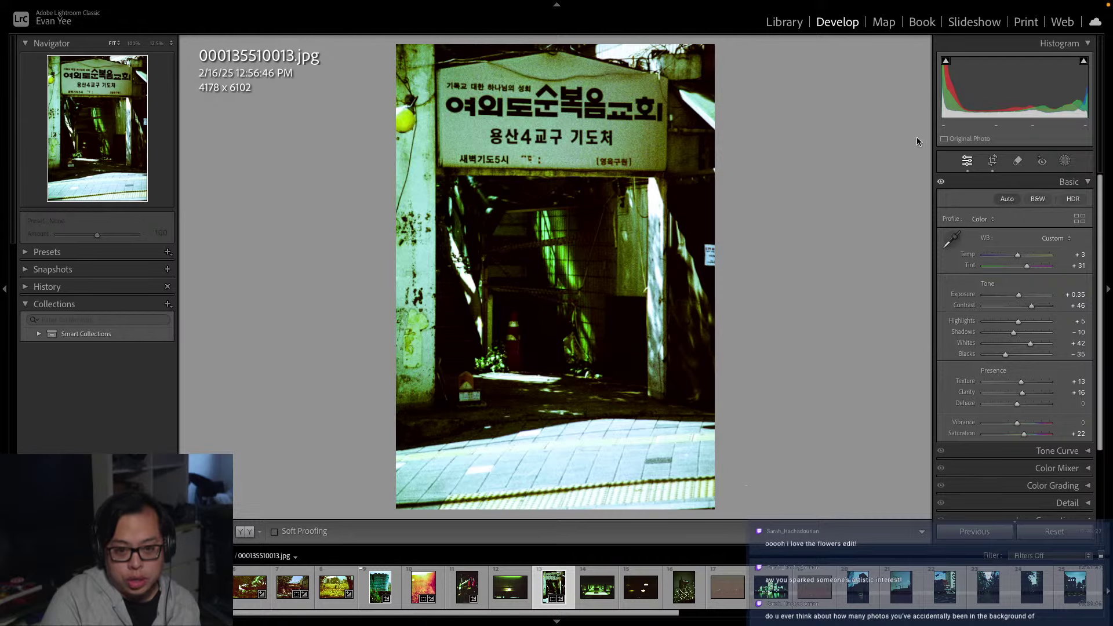
Reposition the gateway photo inside its crop frame to show more above the sign and at the outer edge of the yellow-lamp pillar
left_click(993, 162)
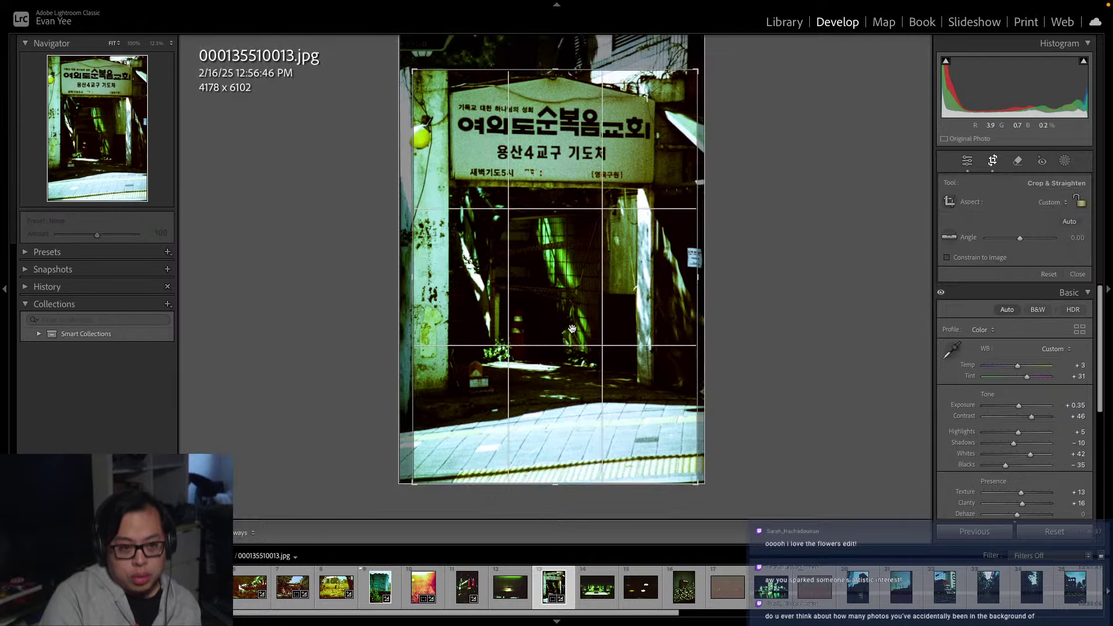
mouse_move(573, 328)
left_mouse_down()
mouse_move(589, 377)
mouse_move(582, 337)
left_mouse_up()
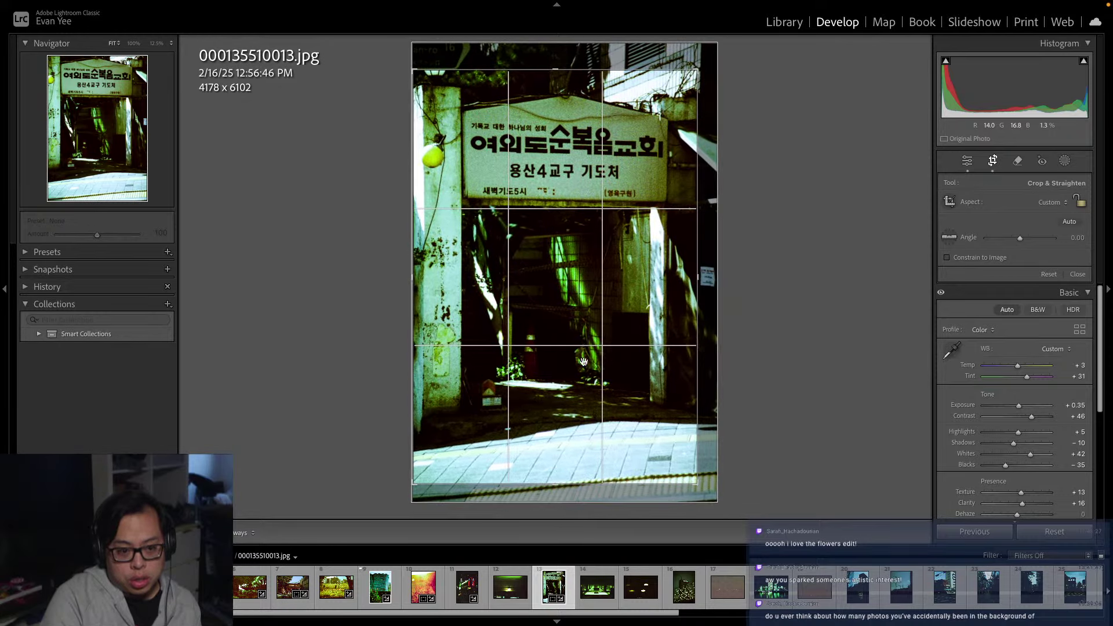
Try cropping out the pavement below the gateway to 4178 x 5120, and undo that crop
left_click_drag(552, 478, 558, 450)
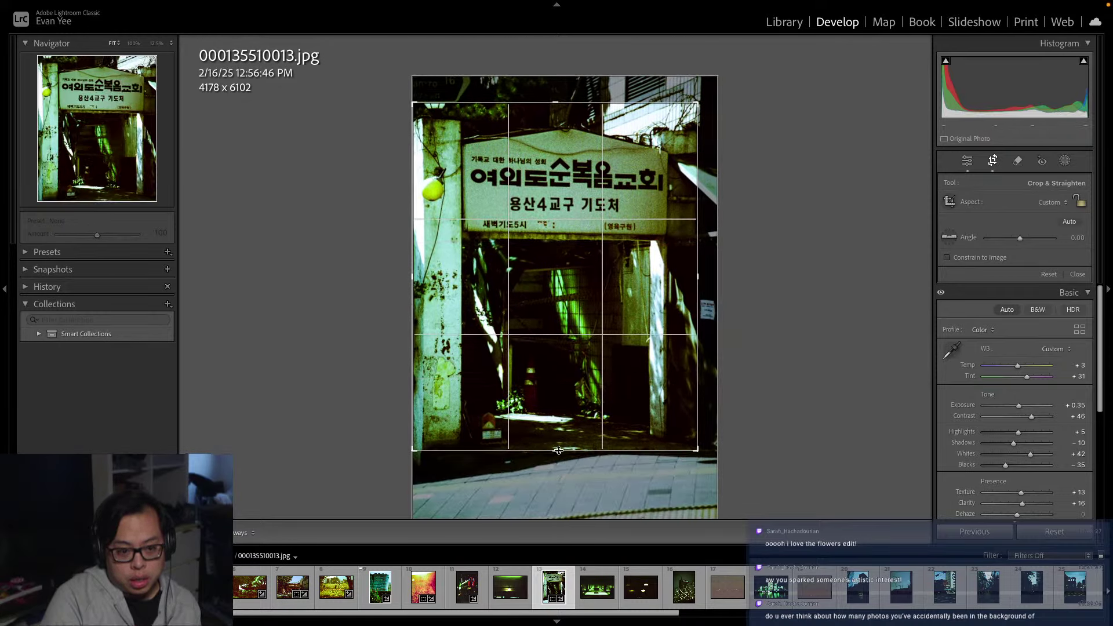
key("Return")
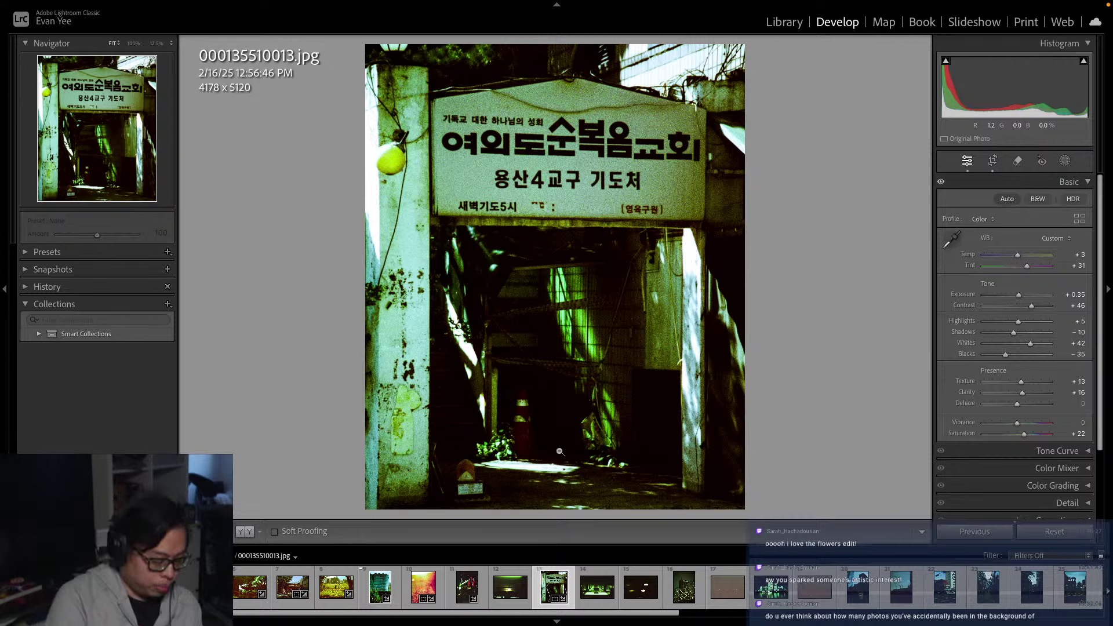
key("ctrl+z")
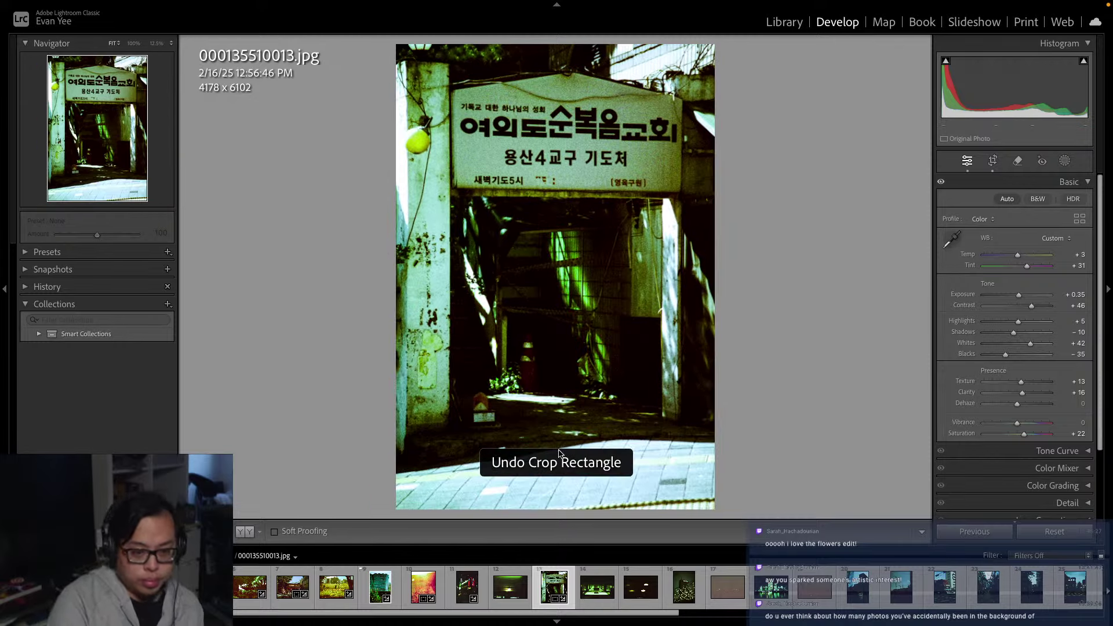
Crop the lower edge of the gateway photo to 4178 x 5641, keeping a strip of pavement, and inspect the dark passage up close
left_click(993, 161)
left_click_drag(555, 502, 558, 467)
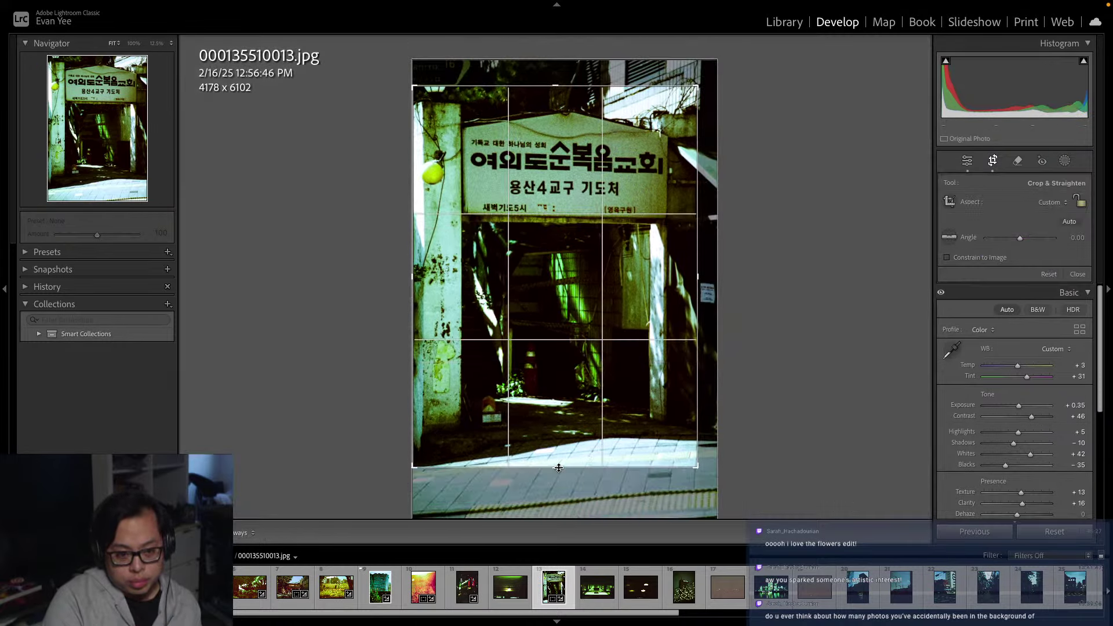
key("Return")
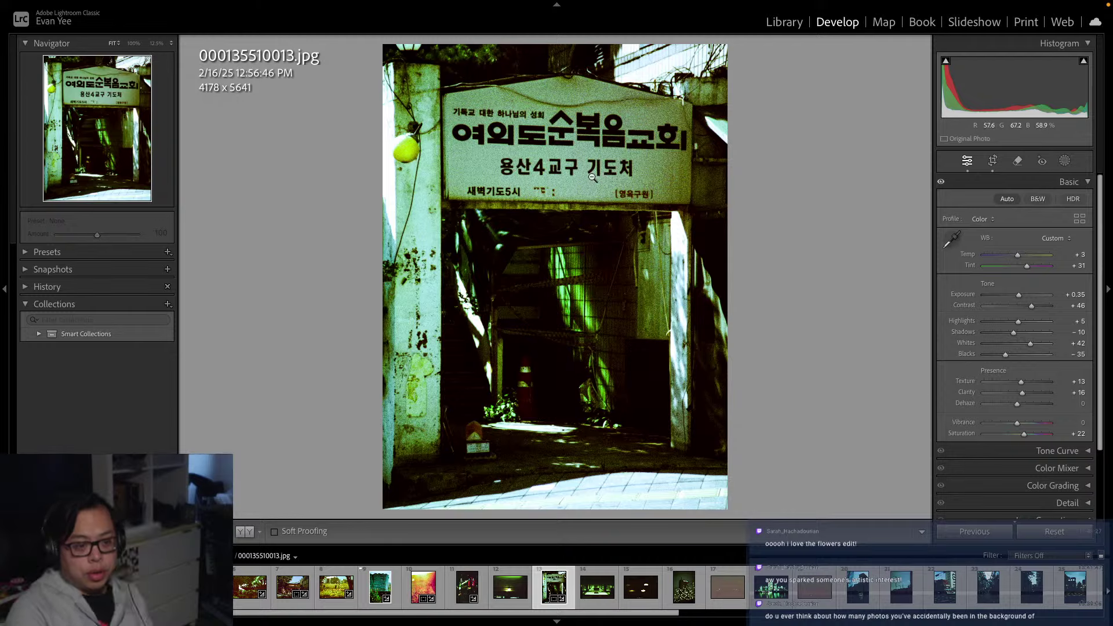
left_click(521, 310)
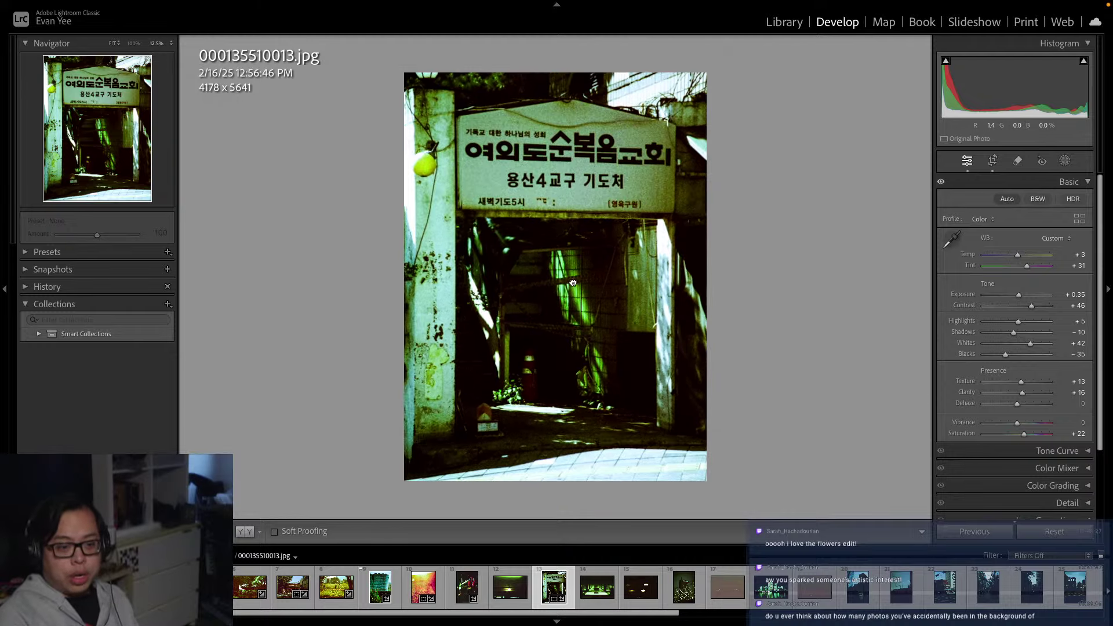
left_click(572, 283)
left_click(572, 282)
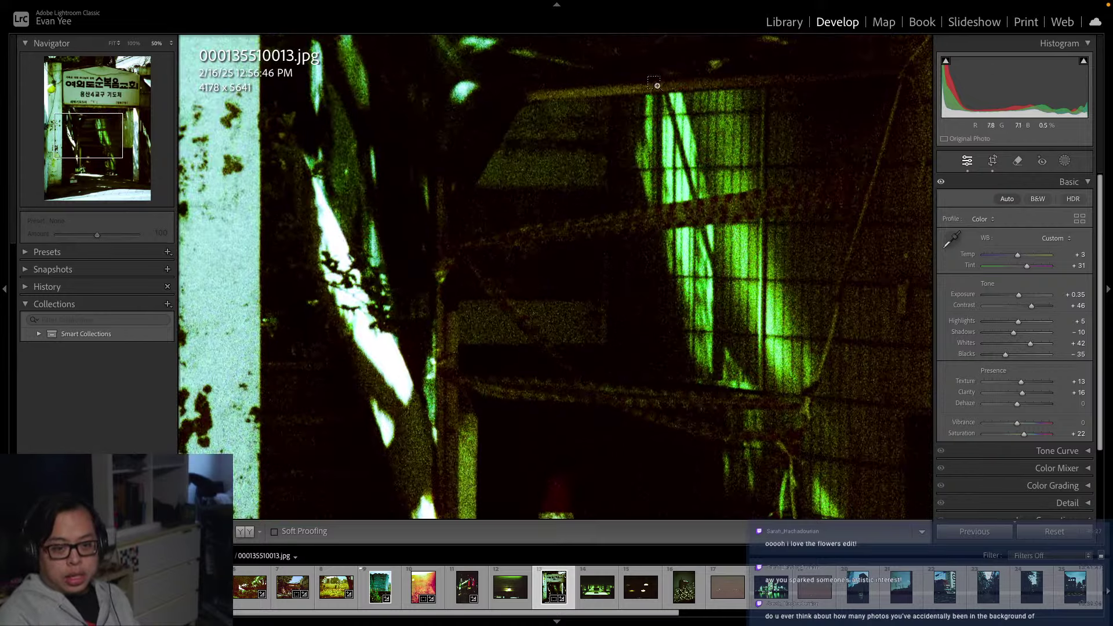
left_click(639, 439)
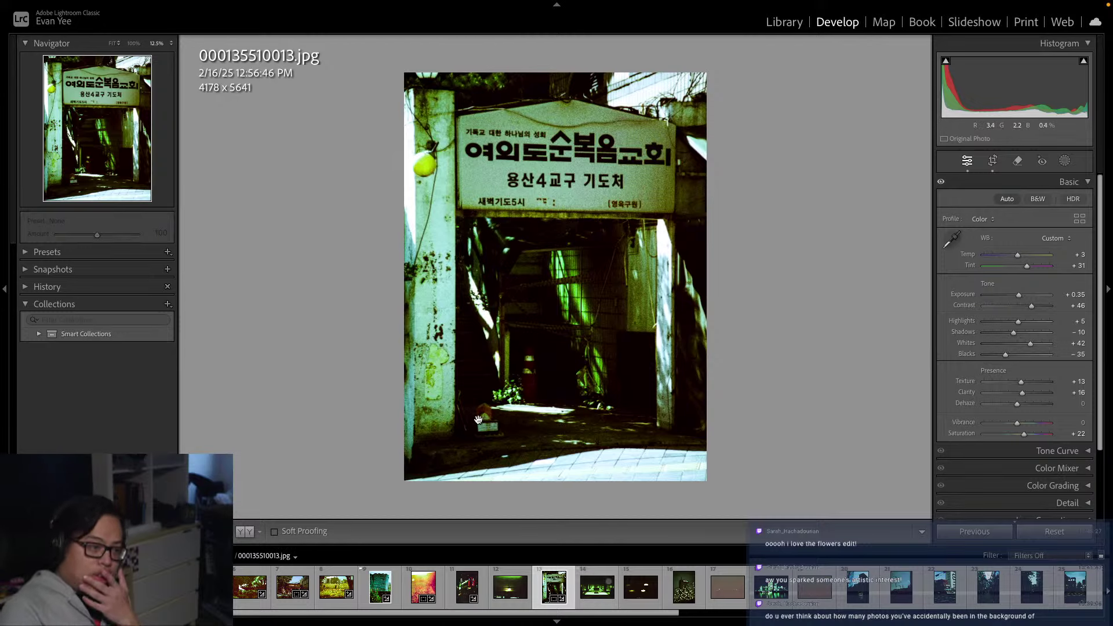
Open the green cup photo 000135510014.jpg and set exposure to -0.05, contrast to +65, highlights to -7 and blacks to -28
key("Right")
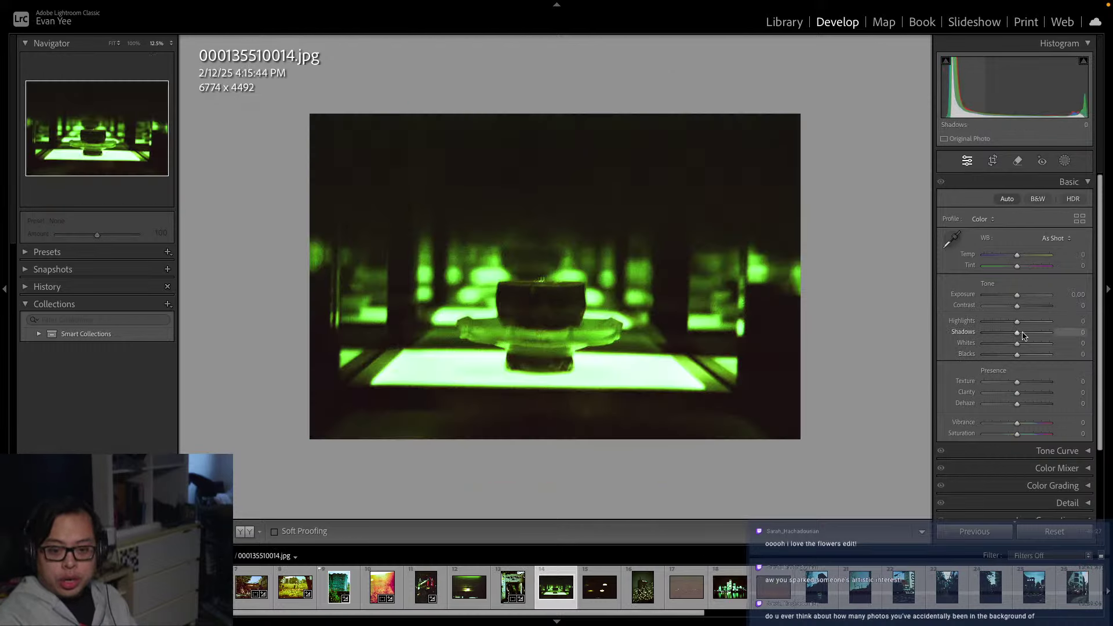
left_click_drag(1020, 331, 1008, 355)
mouse_move(1014, 305)
left_mouse_down()
mouse_move(1038, 306)
mouse_move(1019, 298)
mouse_move(1028, 325)
mouse_move(1014, 327)
left_mouse_up()
Set the cup photo's vibrance to +19, saturation +18, clarity +16, texture +41 and shadows -17, and compare it with the preceding photo
mouse_move(1014, 436)
left_mouse_down()
mouse_move(1045, 438)
mouse_move(1025, 437)
mouse_move(1021, 426)
mouse_move(1024, 435)
left_mouse_up()
left_click_drag(1017, 393, 1021, 398)
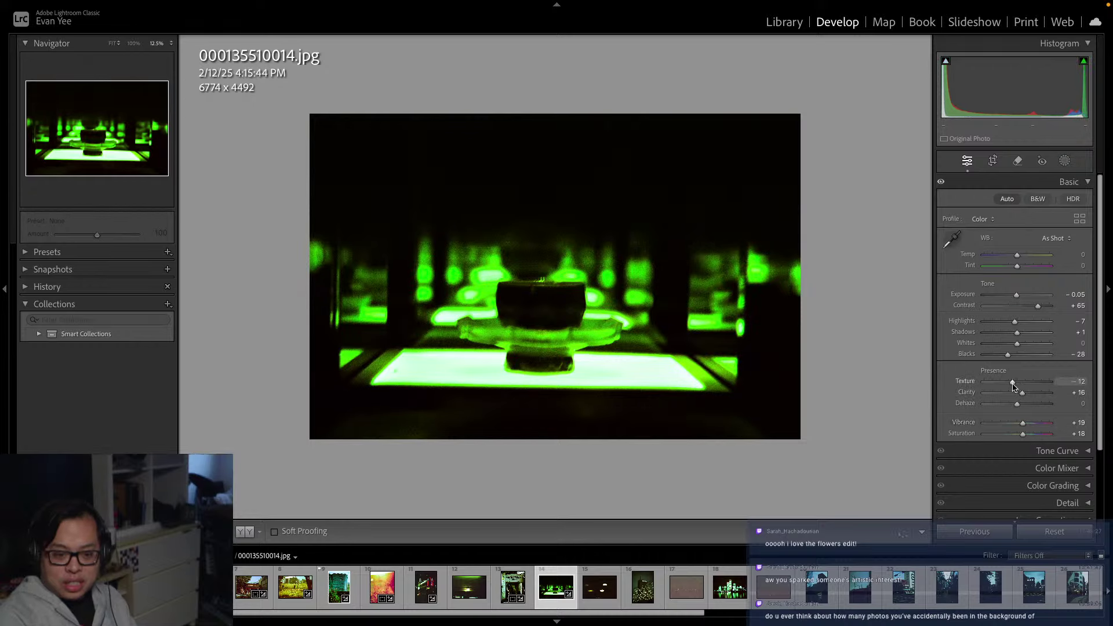
left_click_drag(1031, 394, 1030, 392)
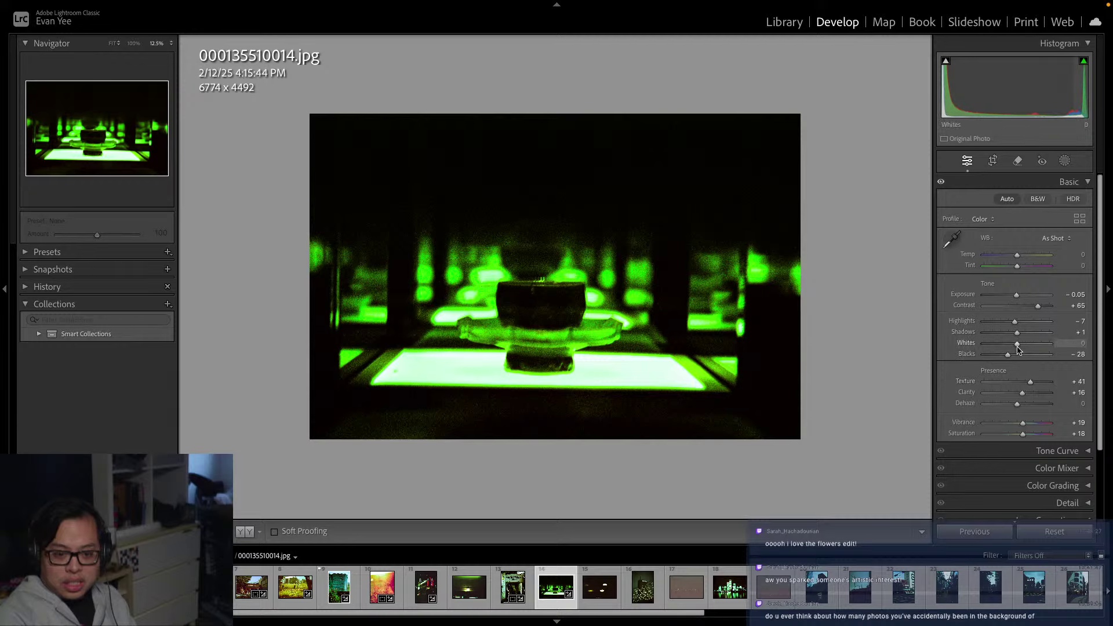
left_click_drag(1018, 336, 1012, 337)
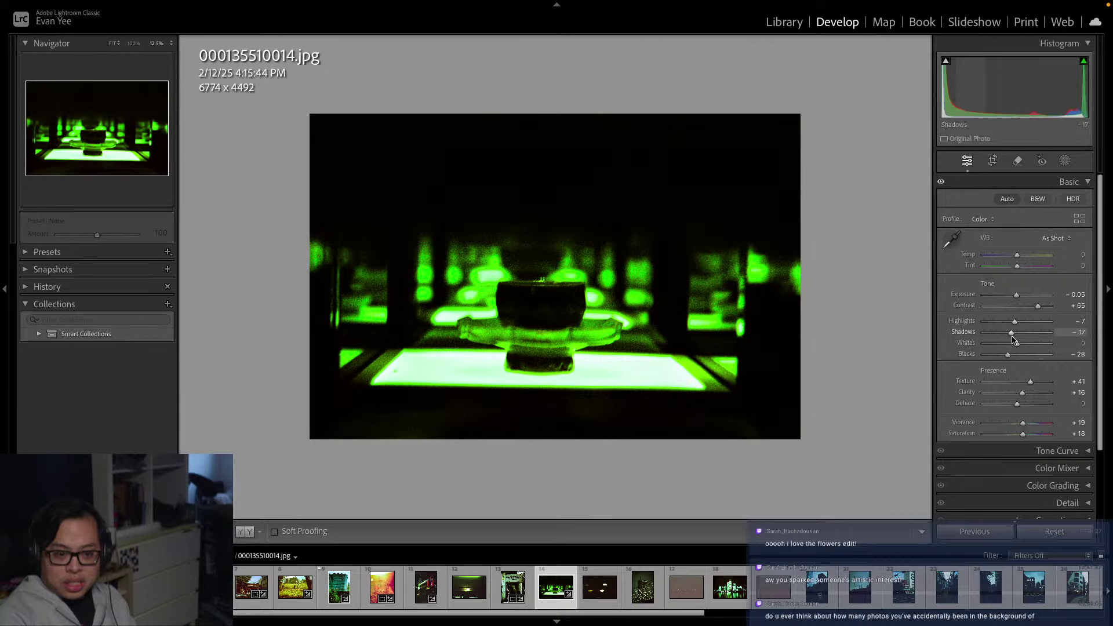
left_click(831, 206)
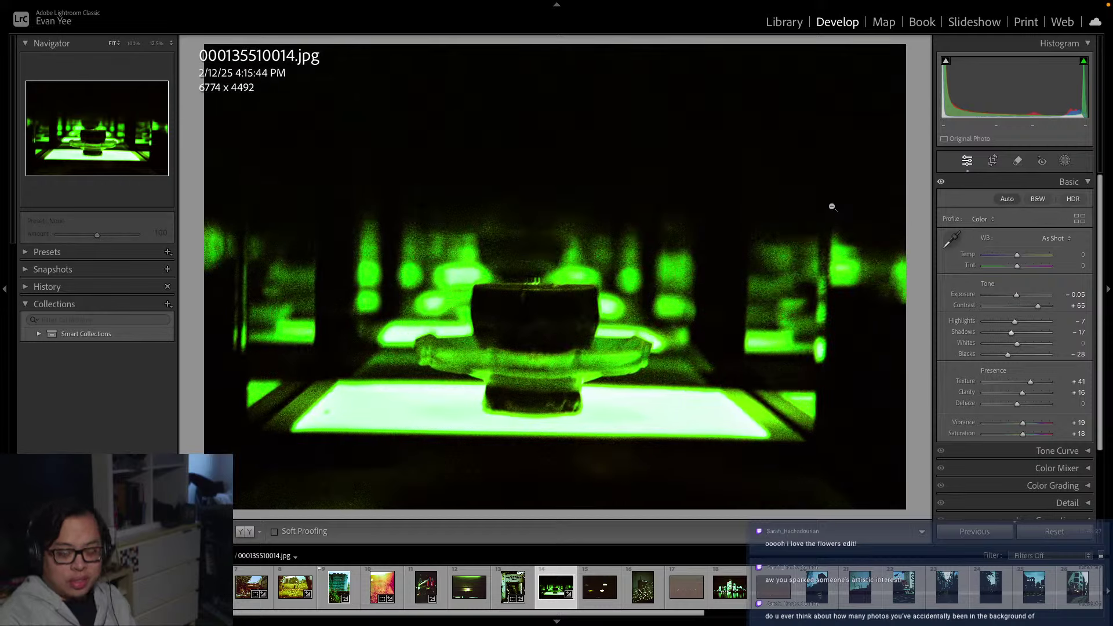
key("Left")
key("Right")
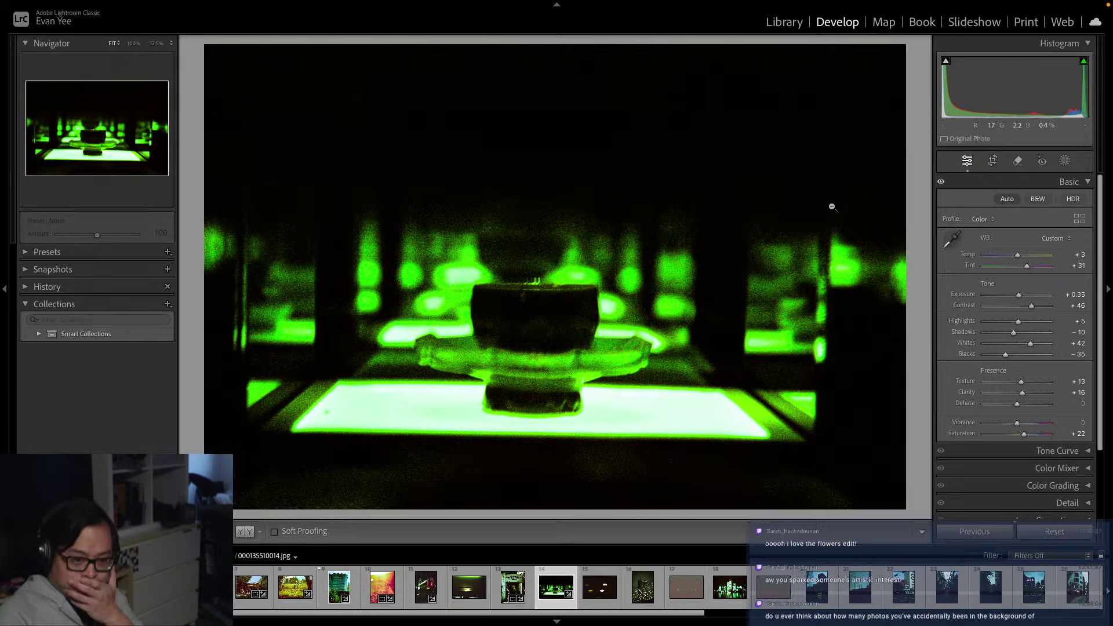
On the blurred lights photo 000135510015.jpg, try shadows at +100, return them to 0 and raise exposure to about +1.40
key("Right")
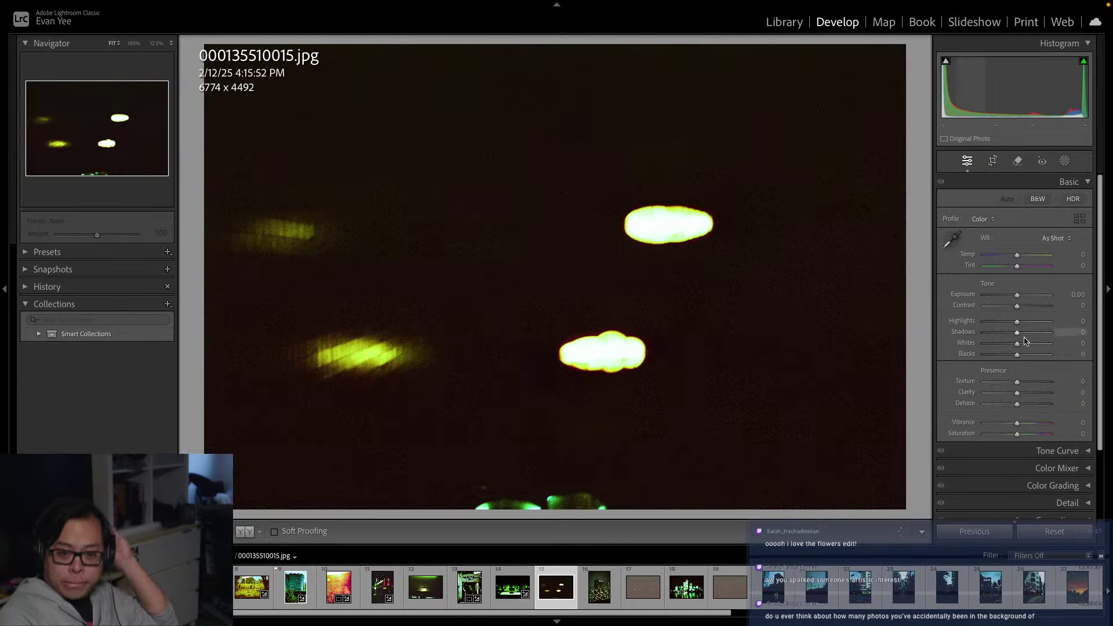
left_click(1056, 334)
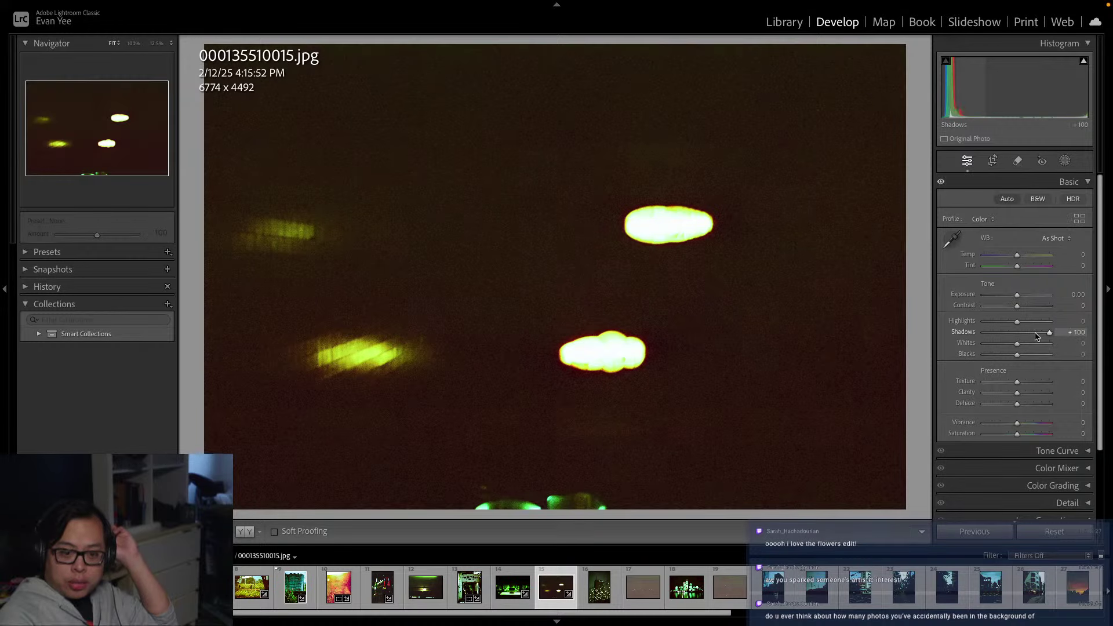
left_click_drag(1027, 339, 1016, 342)
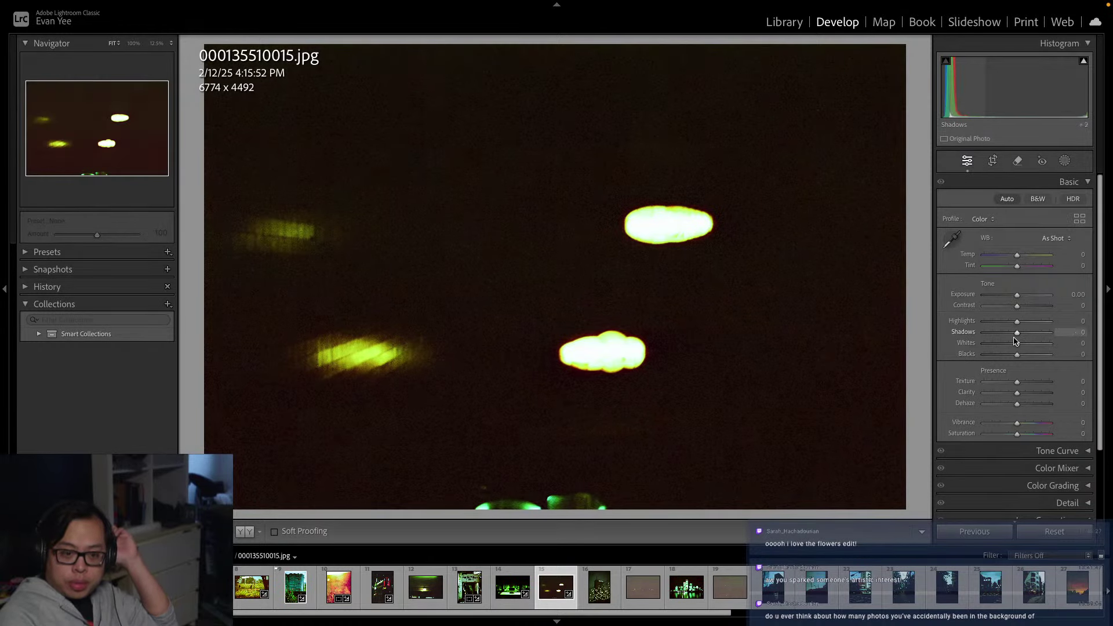
mouse_move(1015, 303)
left_mouse_down()
mouse_move(1062, 298)
mouse_move(1024, 307)
left_mouse_up()
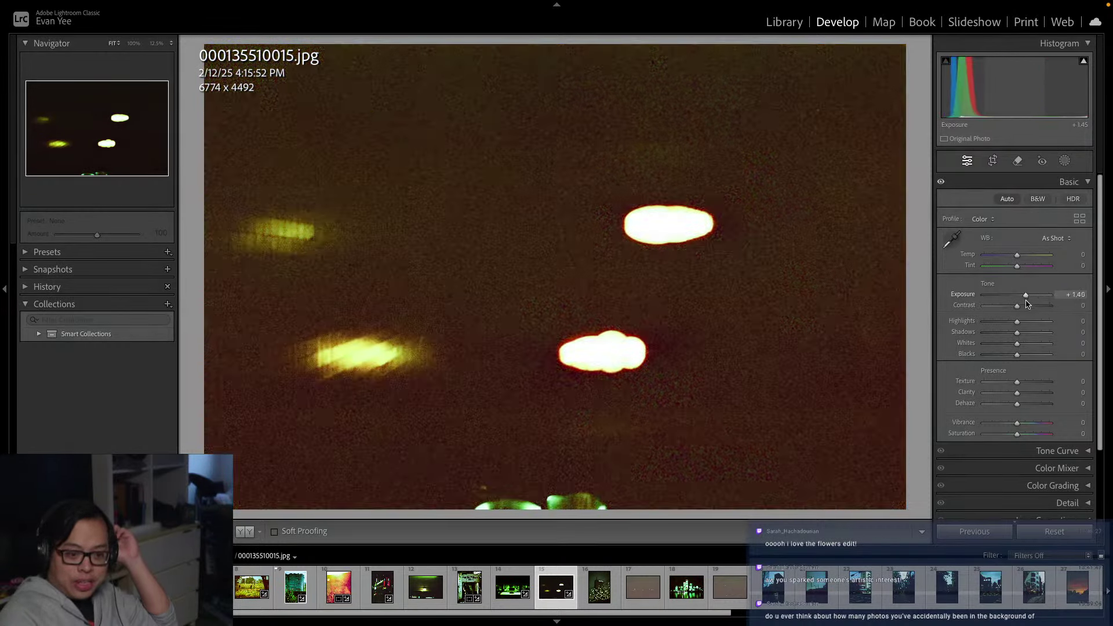
Open the tower photo 000135510016.jpg and set exposure +0.95, contrast +33, highlights +15, shadows -14, blacks -14 and saturation +60
key("Right")
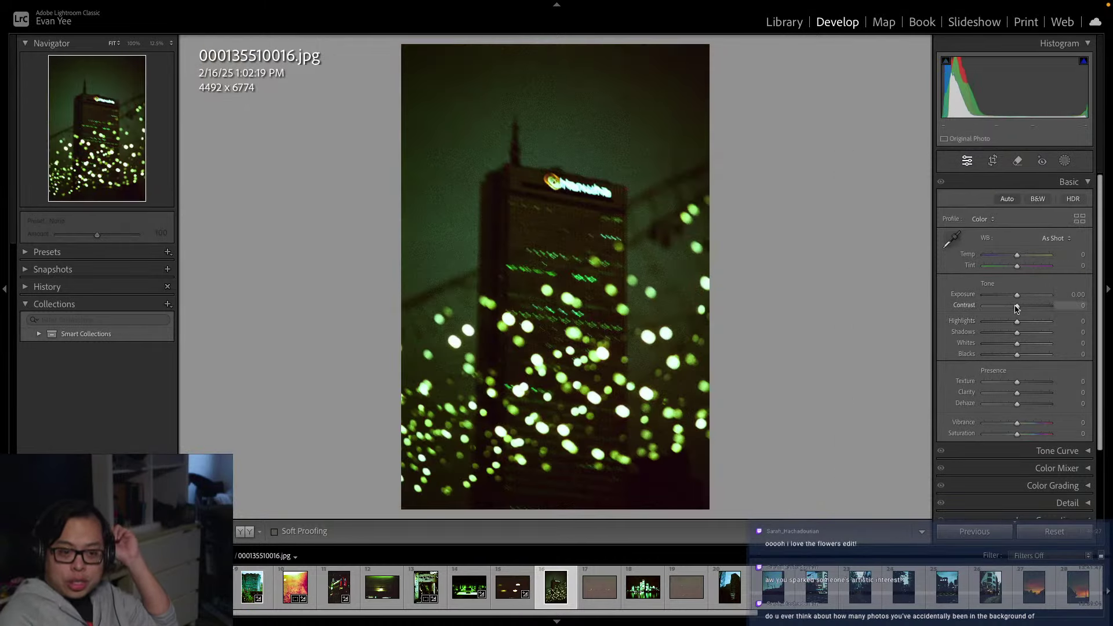
mouse_move(1022, 312)
left_mouse_down()
mouse_move(1035, 311)
mouse_move(1022, 299)
left_mouse_up()
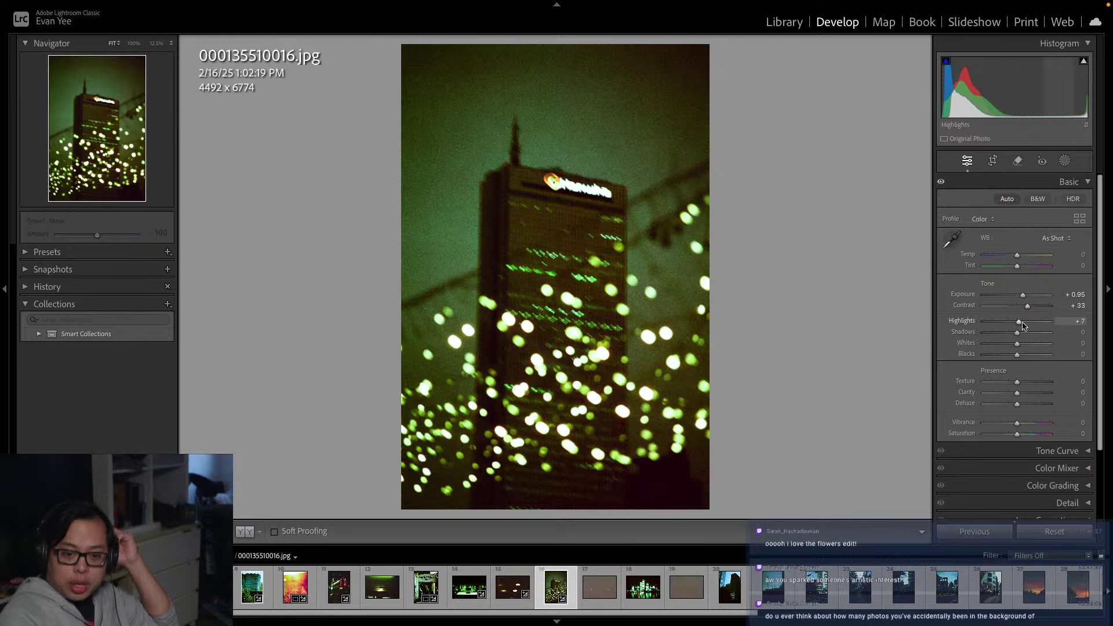
left_click_drag(1017, 333, 1014, 356)
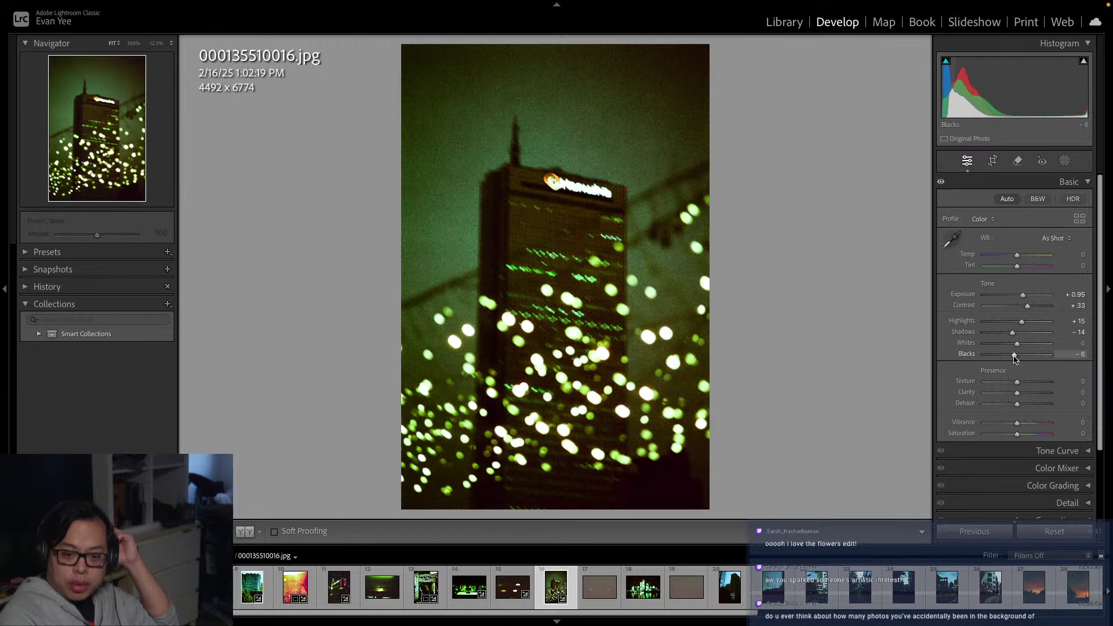
left_click_drag(1020, 435, 1037, 438)
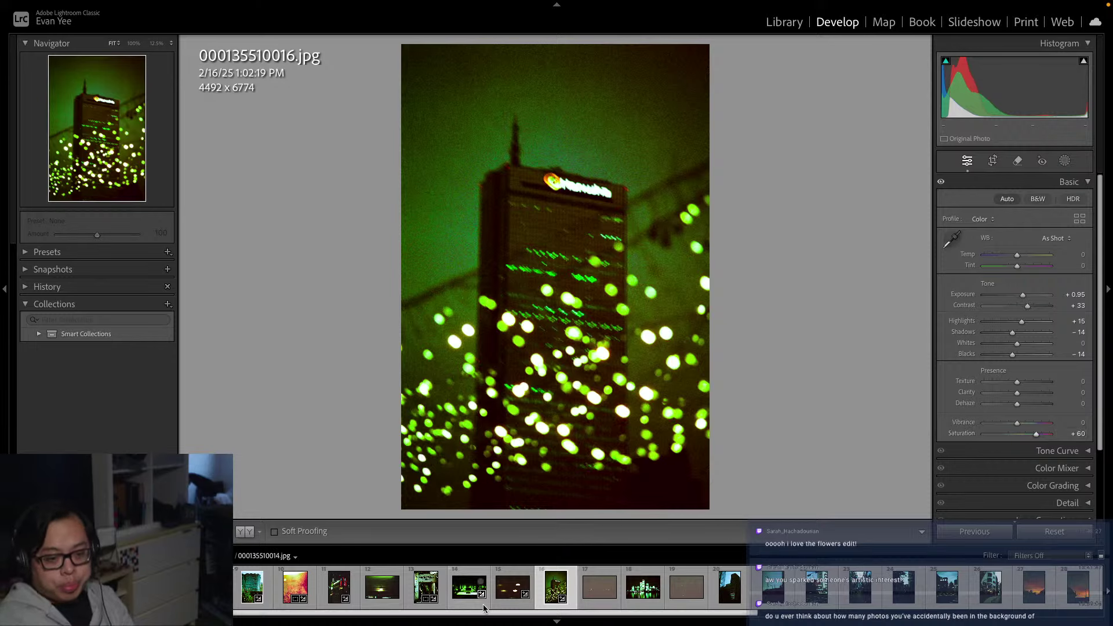
Mark the tower photo 000135510016.jpg as Flagged
right_click(551, 587)
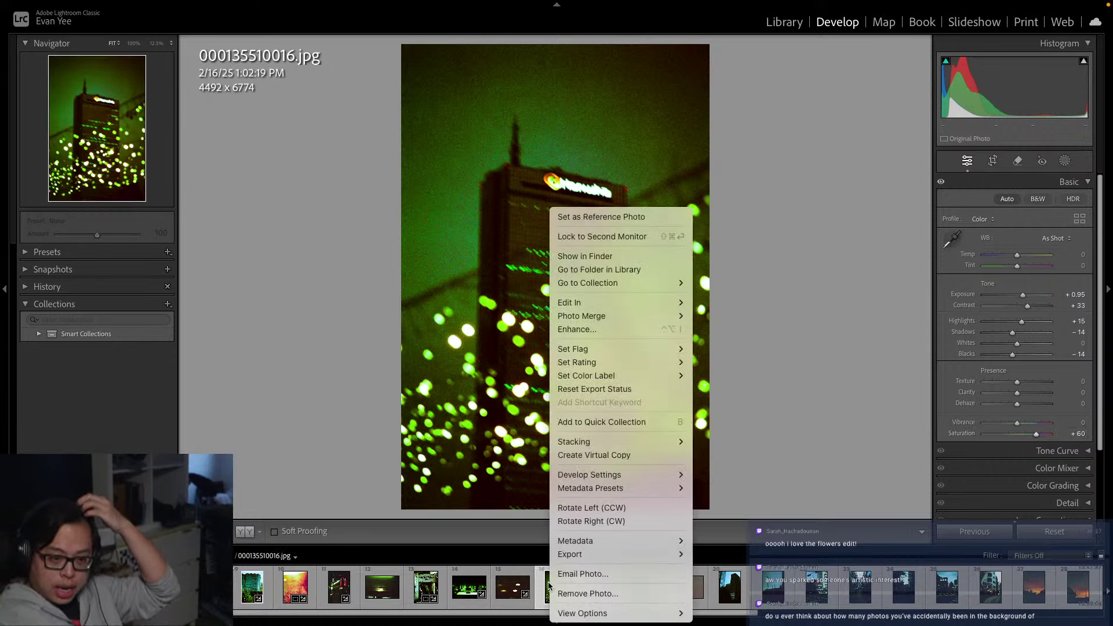
mouse_move(666, 348)
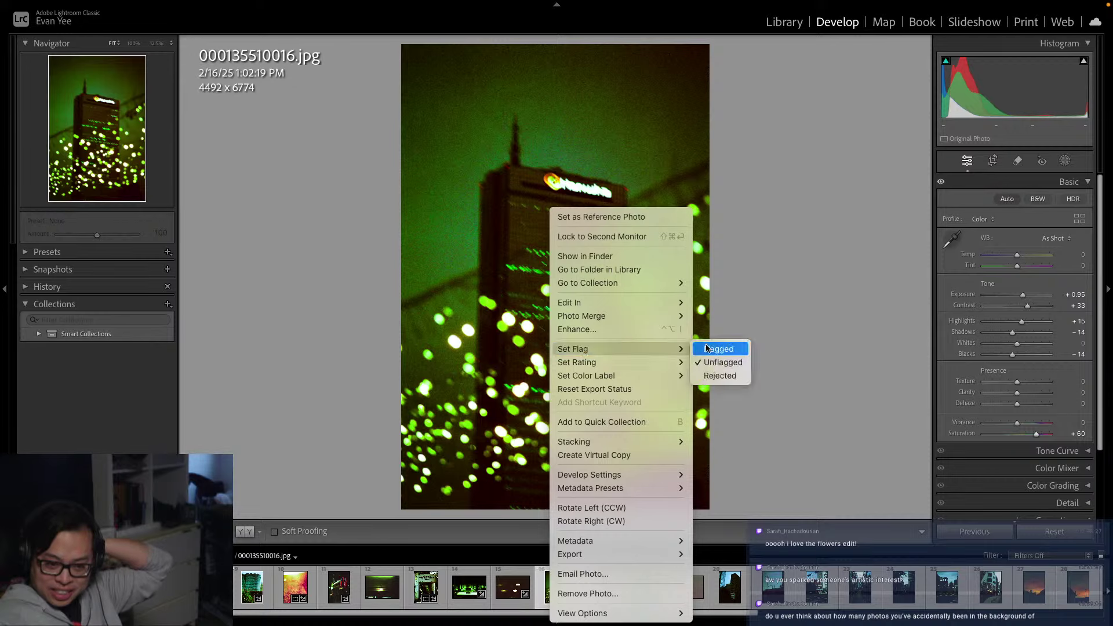
left_click(728, 349)
On the hazy waterfront photo 000135510017.jpg, try blacks at -100 and return them to 0
key("Right")
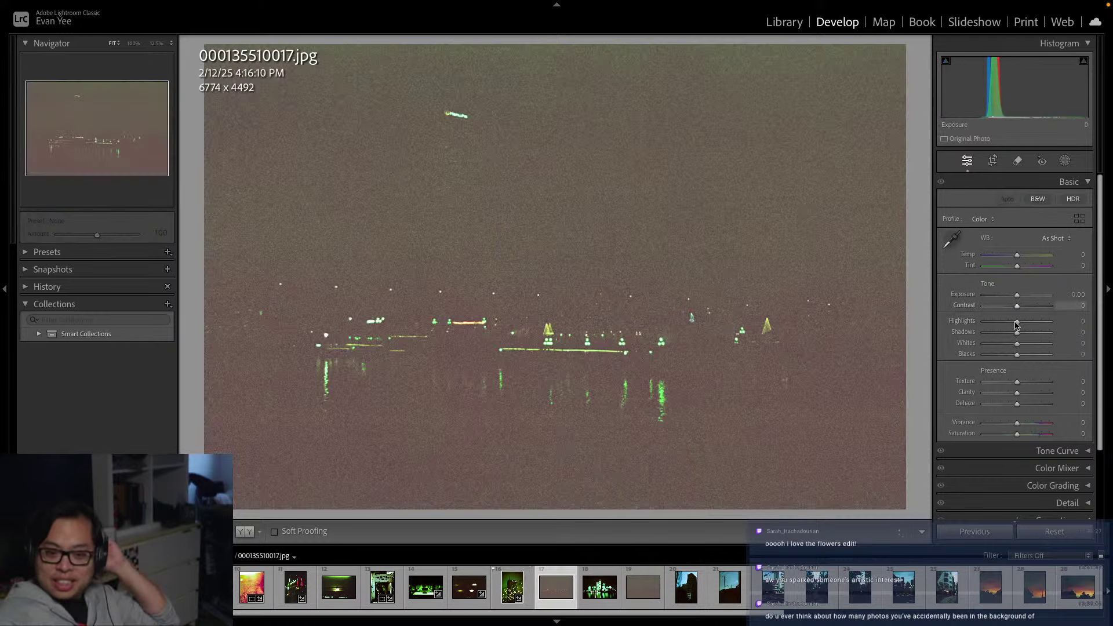
left_click_drag(1016, 354, 974, 354)
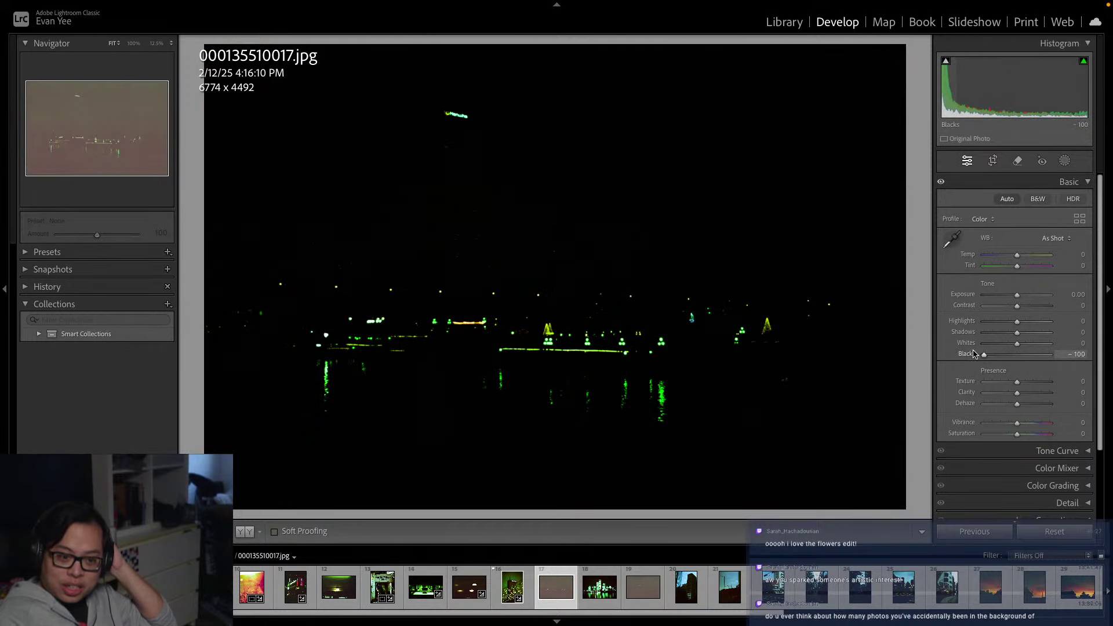
left_click_drag(987, 355, 1017, 353)
Open the green night skyline photo 000135510018.jpg for editing
key("Right")
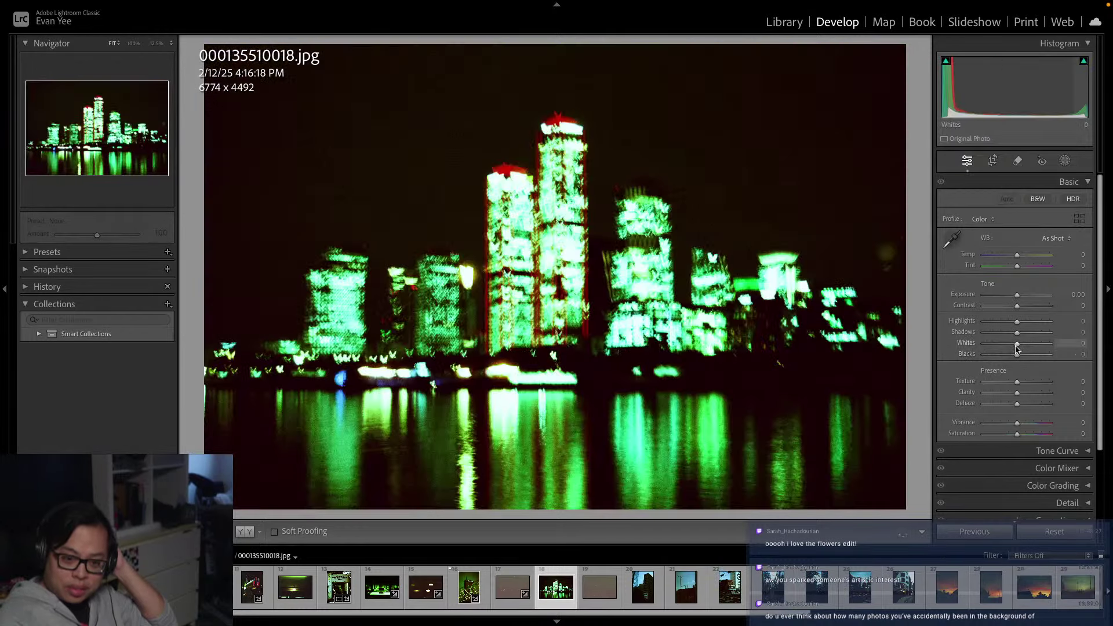
On the green night skyline photo 000135510018.jpg, set exposure +0.35, contrast +50, blacks -42 and saturation +22
left_click_drag(1015, 356, 1002, 355)
left_click_drag(1018, 309, 1039, 308)
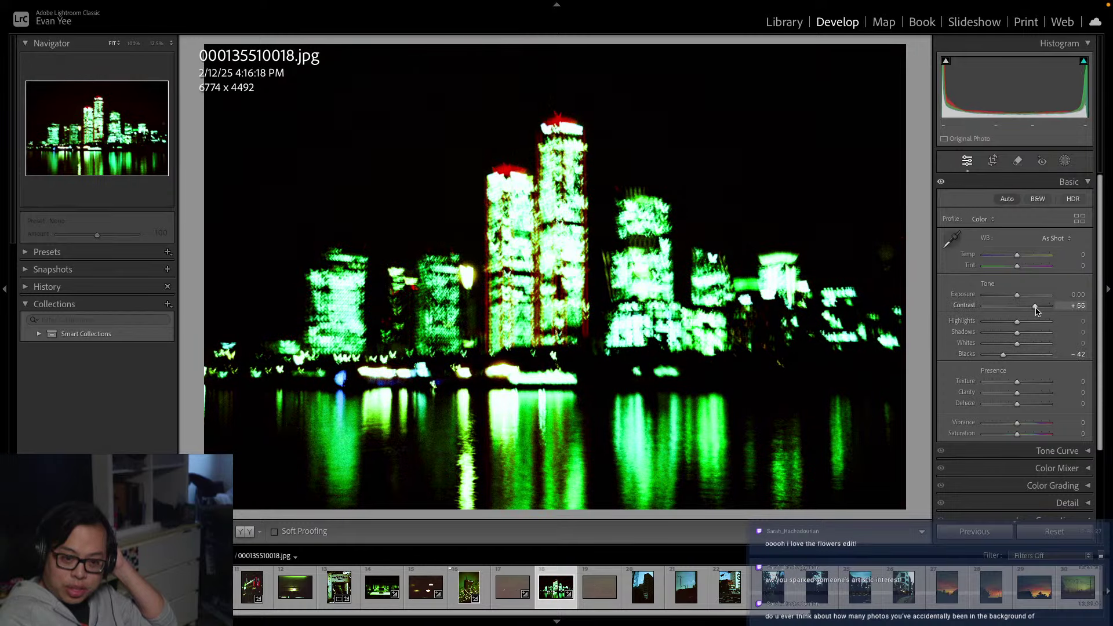
left_click_drag(1017, 296, 1021, 299)
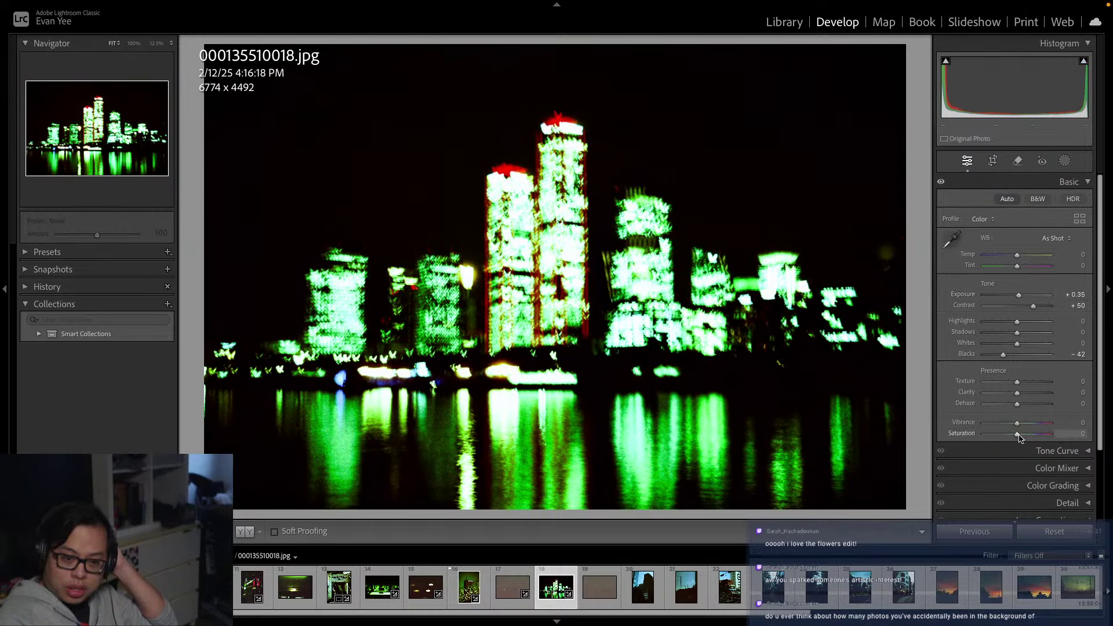
left_click_drag(1019, 437, 1026, 437)
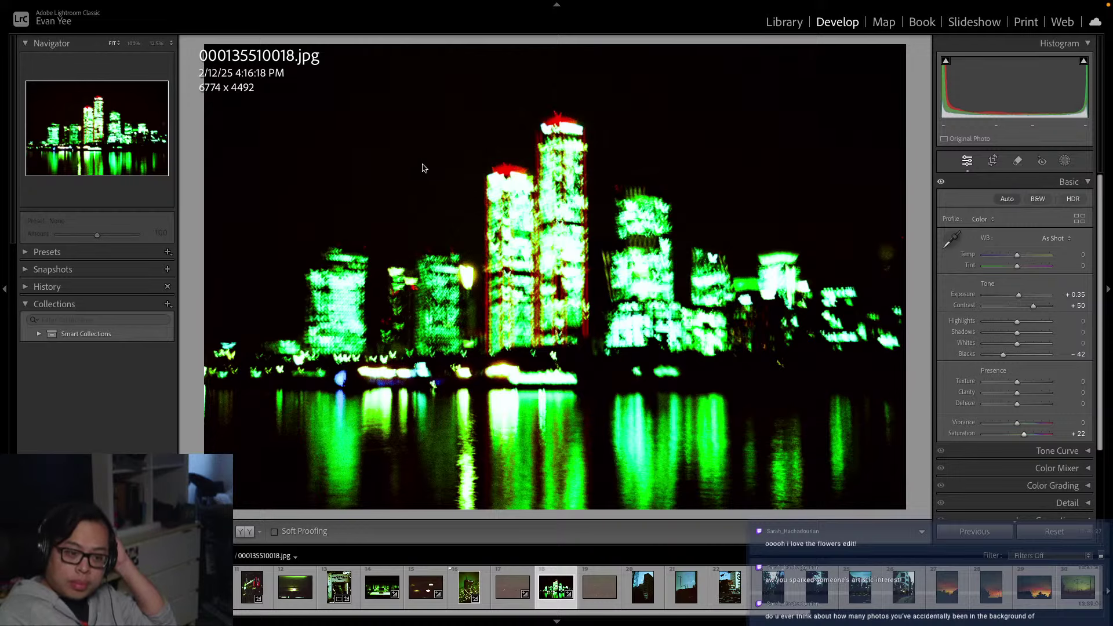
Mark the skyline photo 000135510018.jpg as Flagged
right_click(558, 580)
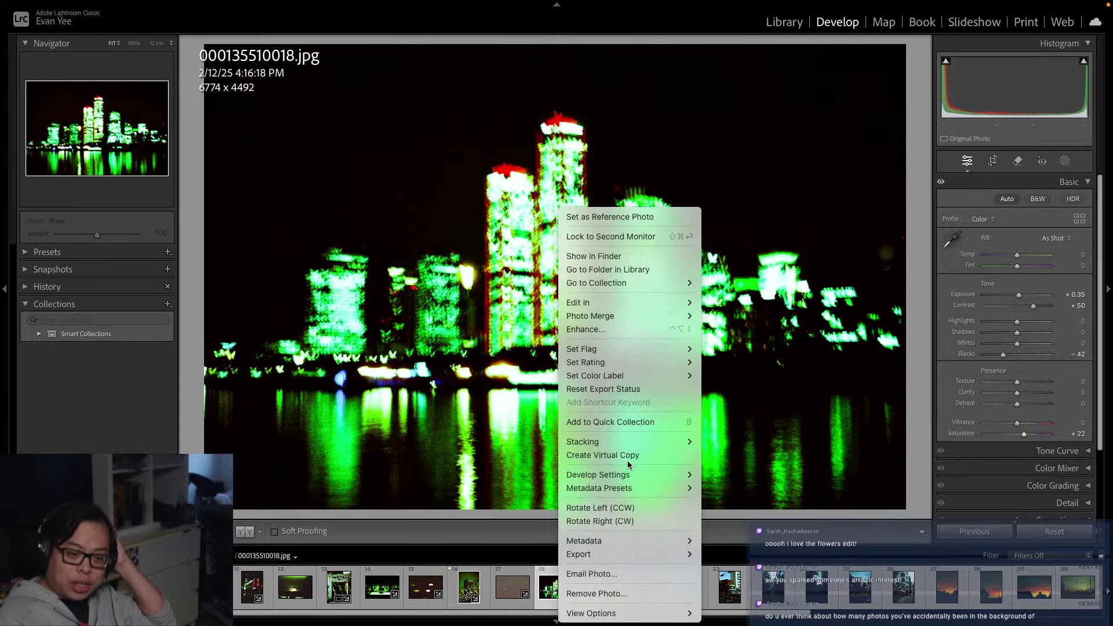
mouse_move(638, 350)
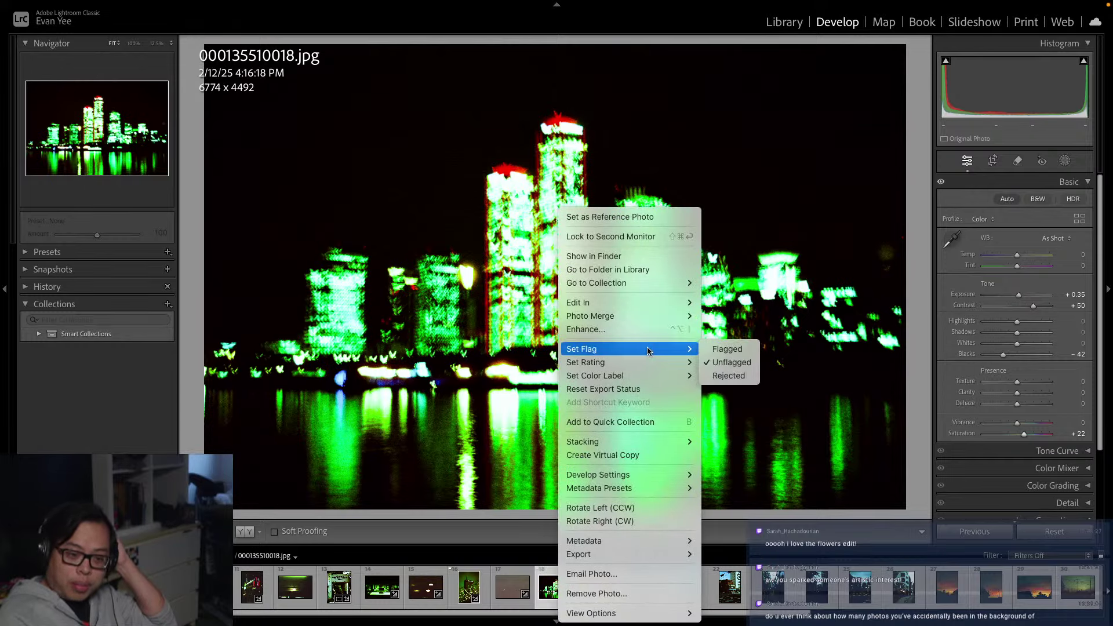
left_click(718, 348)
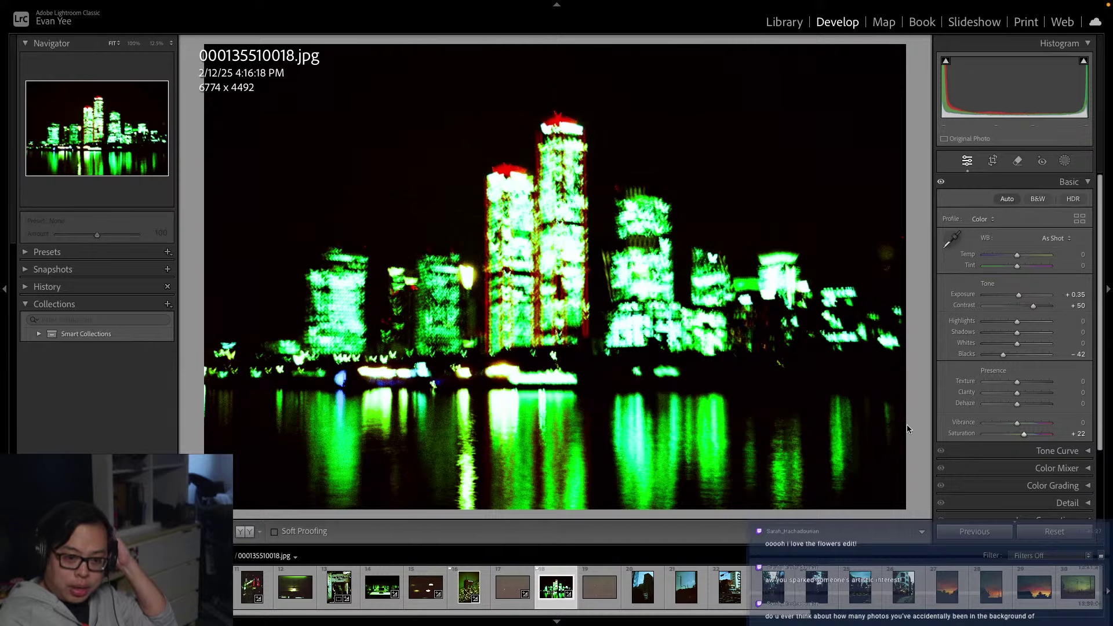
Open the hazy photo 000135510019.jpg and set exposure +0.55, contrast +100 and shadows +2
left_click(599, 584)
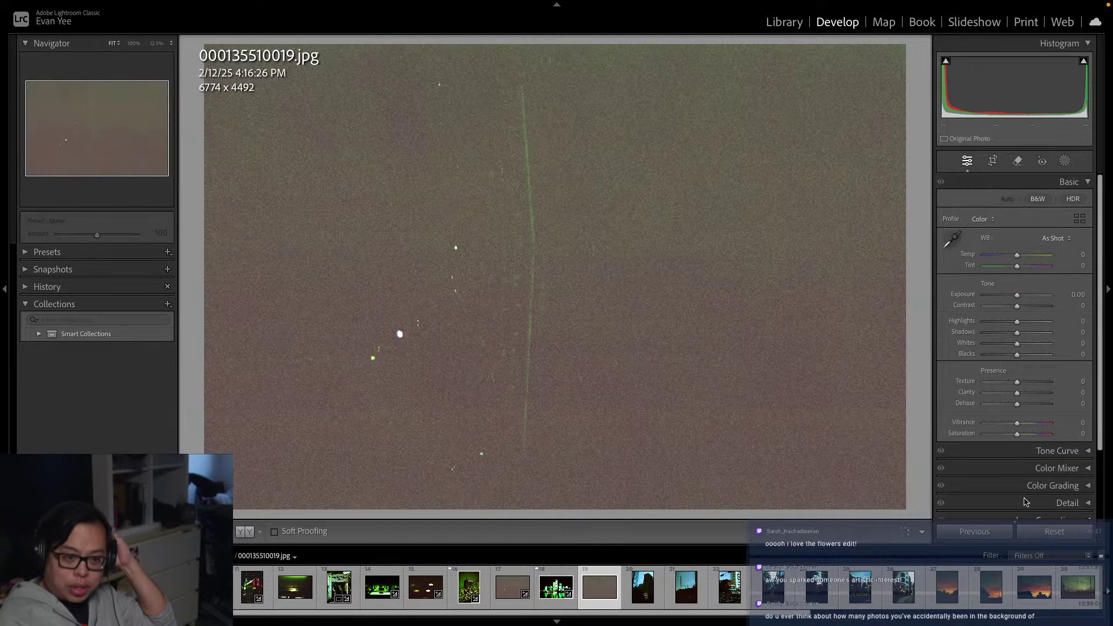
mouse_move(1017, 306)
left_mouse_down()
mouse_move(1072, 315)
mouse_move(1020, 297)
left_mouse_up()
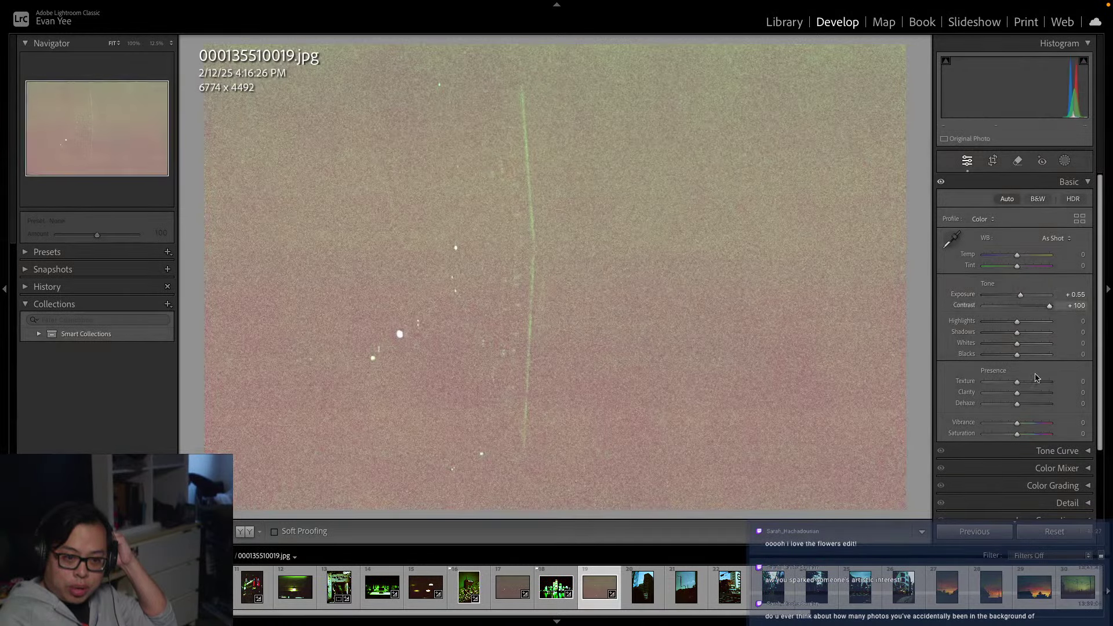
left_click_drag(1028, 337, 1017, 337)
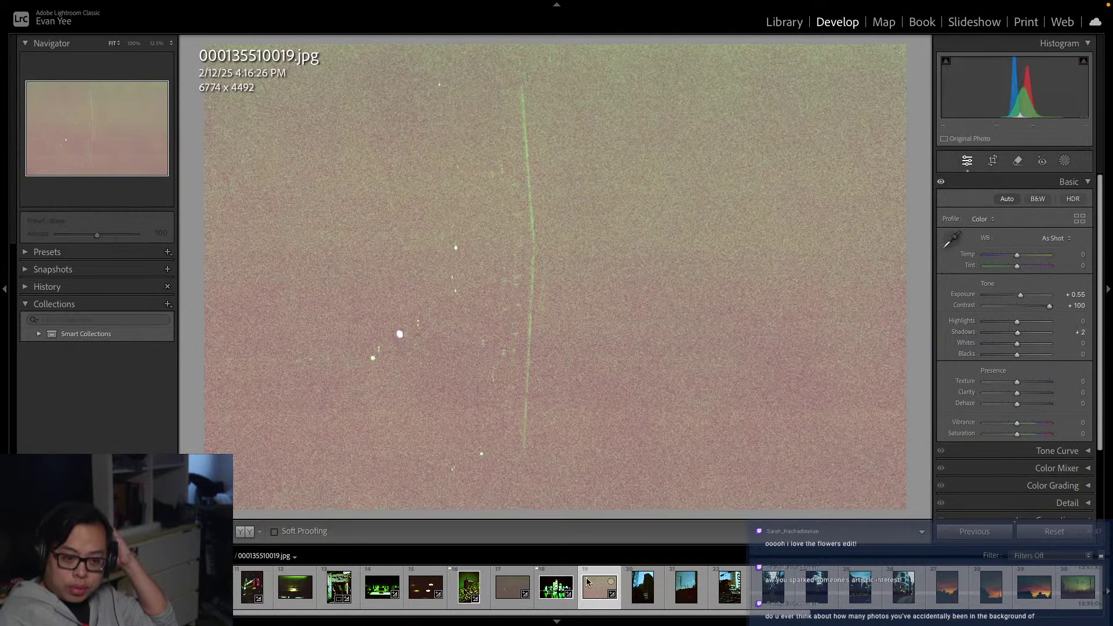
Open the office tower photo 000135510020.jpg and set shadows +9 and exposure +3.40
left_click(648, 565)
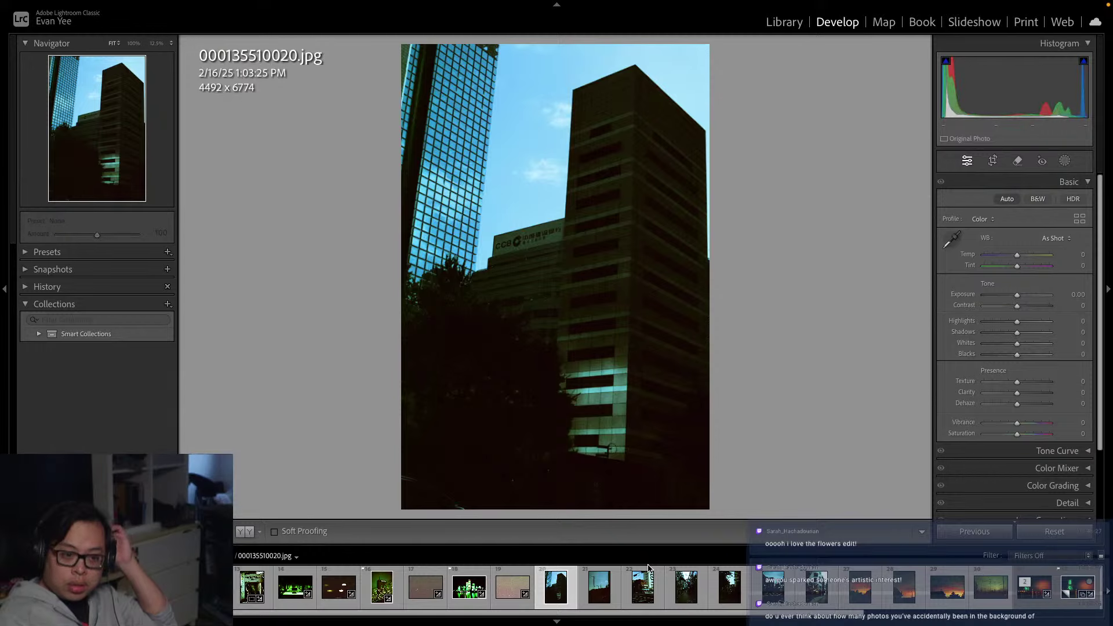
mouse_move(1017, 332)
left_mouse_down()
mouse_move(1055, 334)
mouse_move(1018, 333)
left_mouse_up()
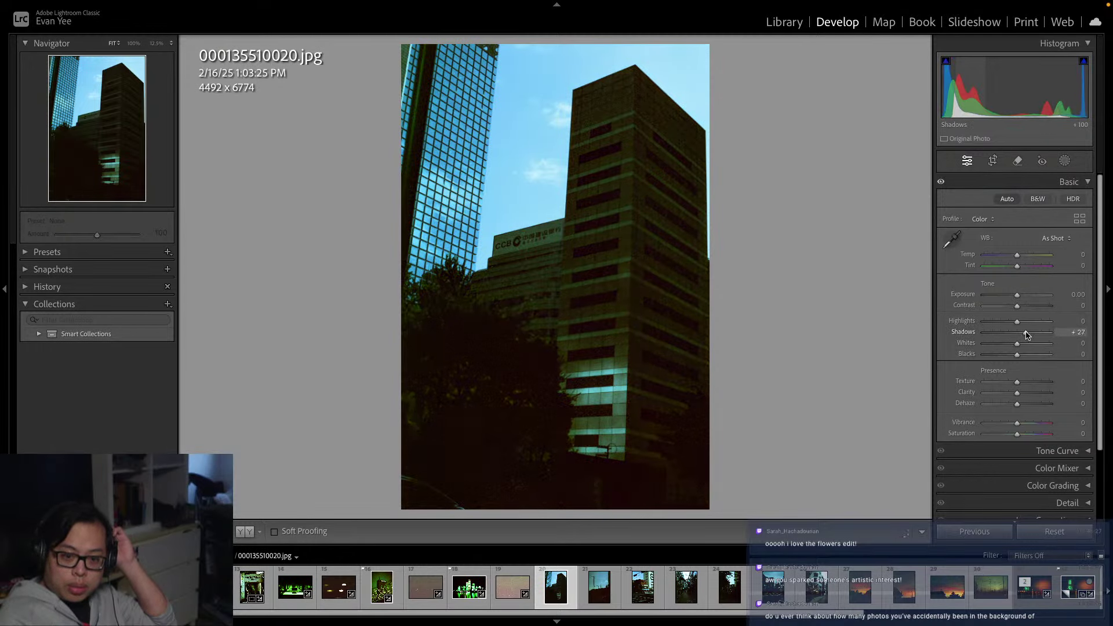
left_click_drag(1017, 294, 1038, 295)
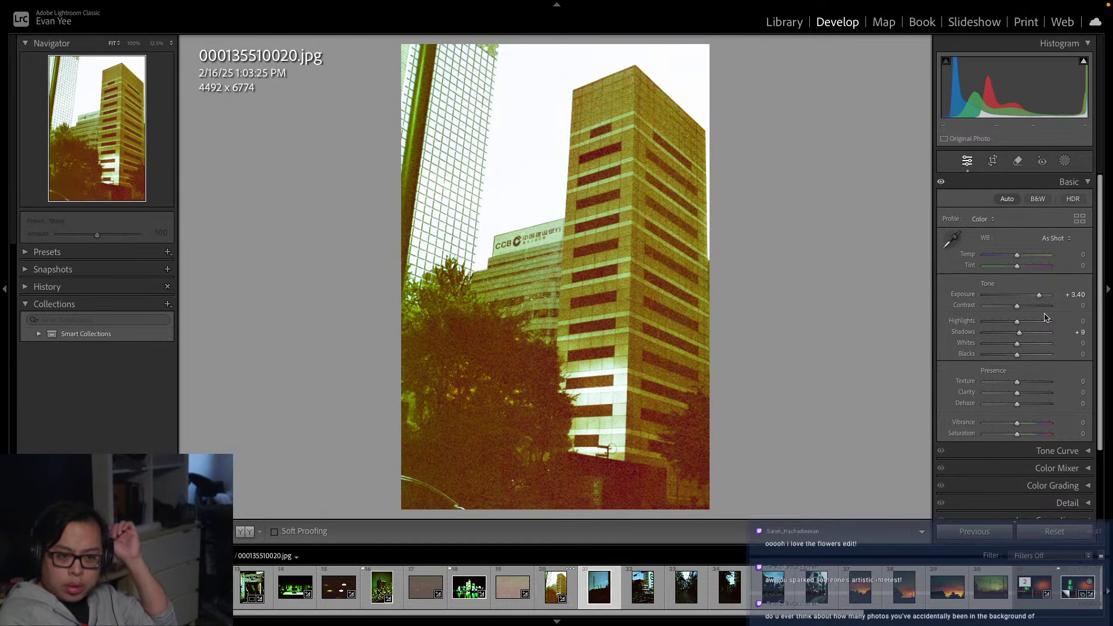
Open the street silhouette photo 000135510021.jpg and set exposure +3.00 and shadows +33
key("Right")
left_click_drag(1017, 295, 1036, 296)
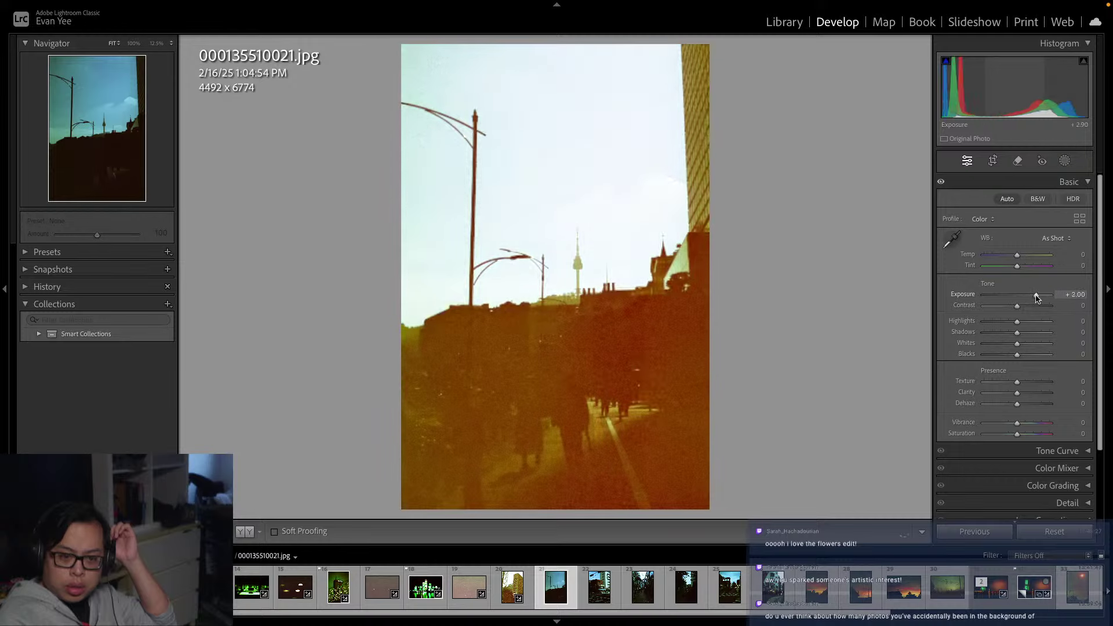
left_click_drag(1019, 334, 1027, 334)
Examine the grain and the dark pedestrian area of photo 000135510021.jpg up close
left_click(631, 438)
left_click(631, 437)
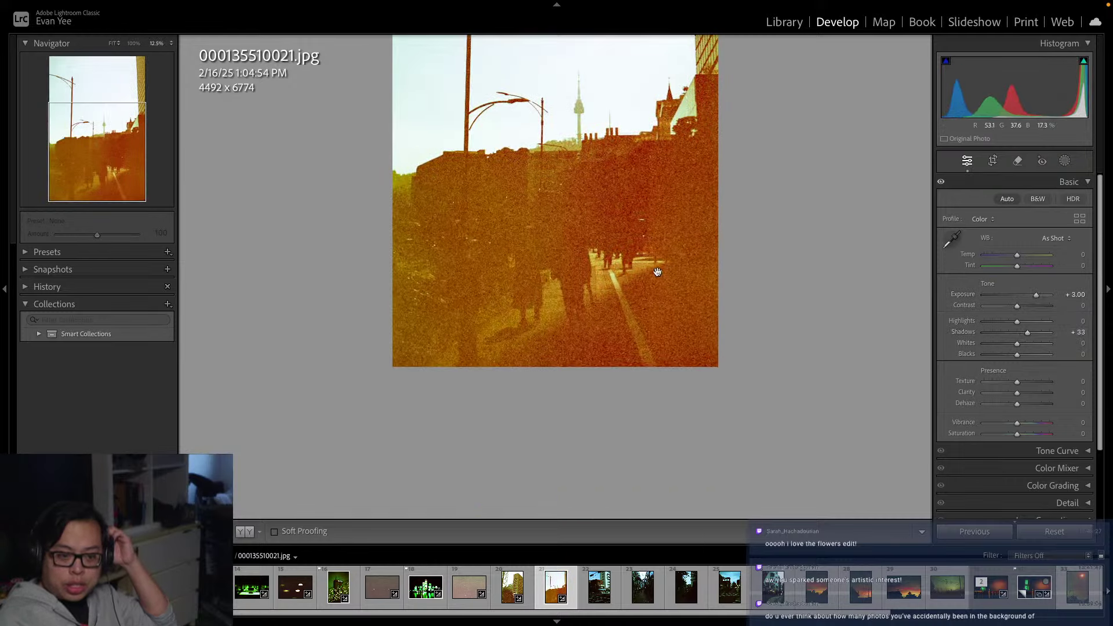
left_click(658, 272)
left_click(642, 365)
left_click(642, 366)
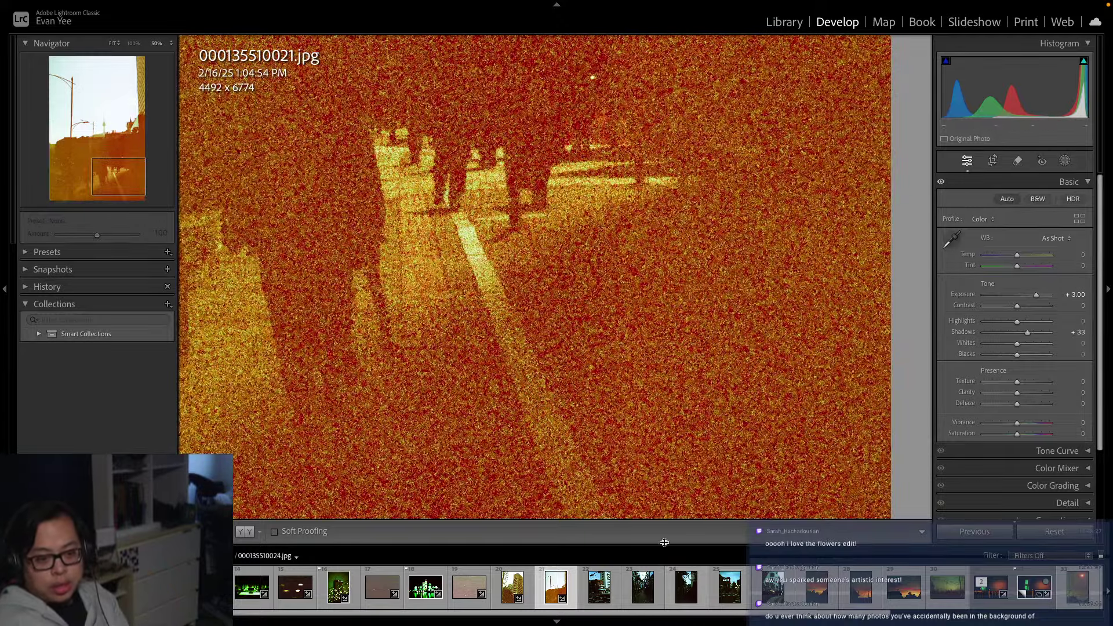
scroll(624, 384, "down", 1)
scroll(623, 386, "down", 3)
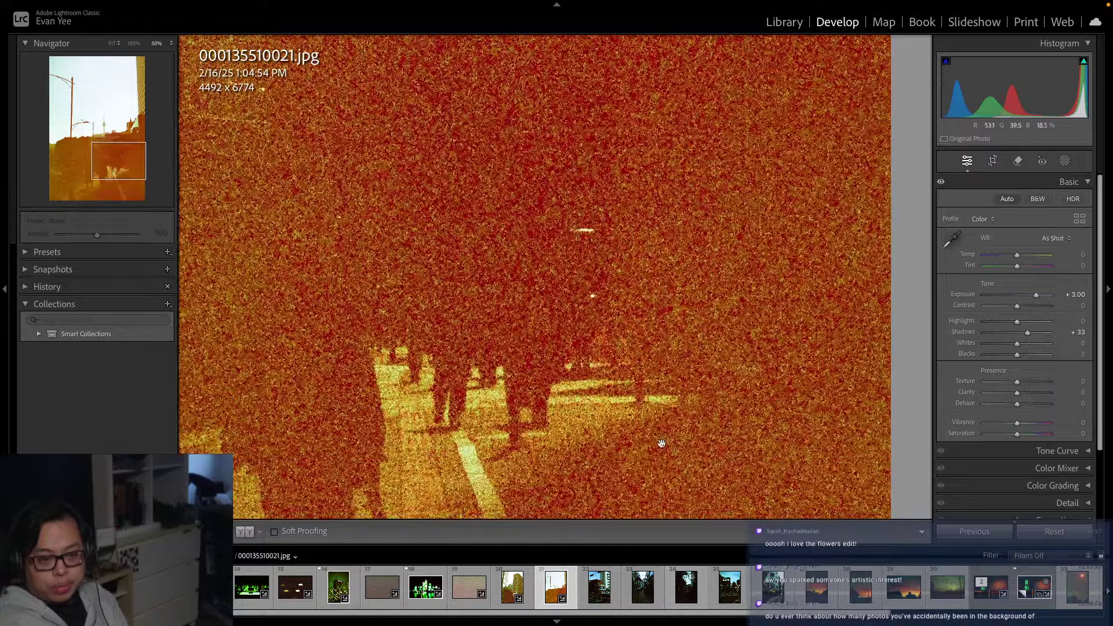
key("z")
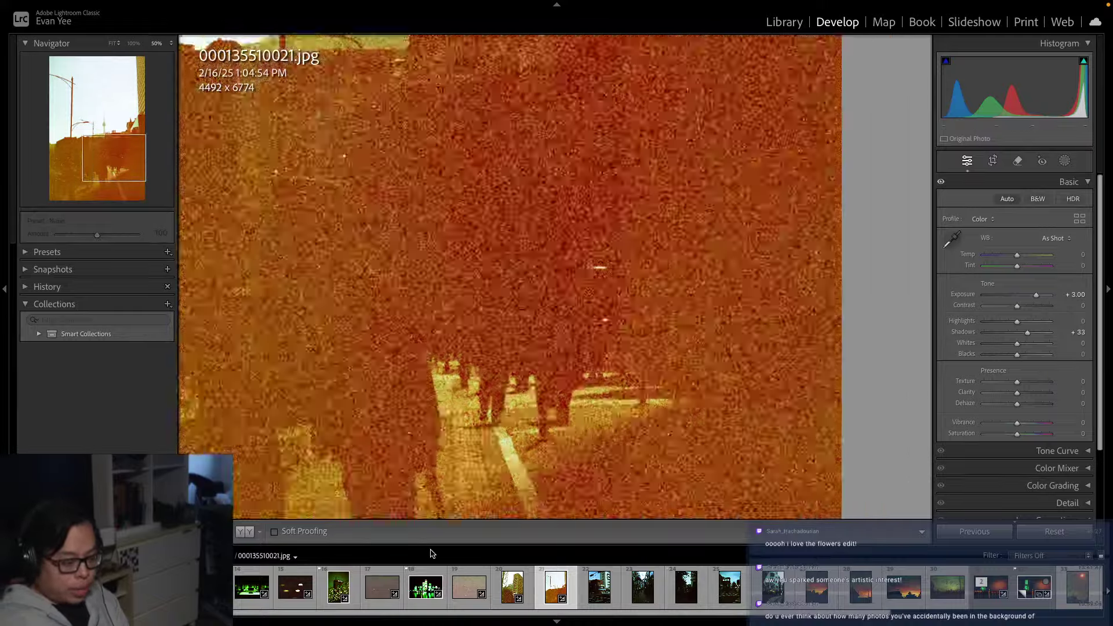
key("ctrl+minus")
Open the street-corner photo 000135510022.jpg, straighten it by 0.72 degrees and crop it to 4411 x 6510
key("Right")
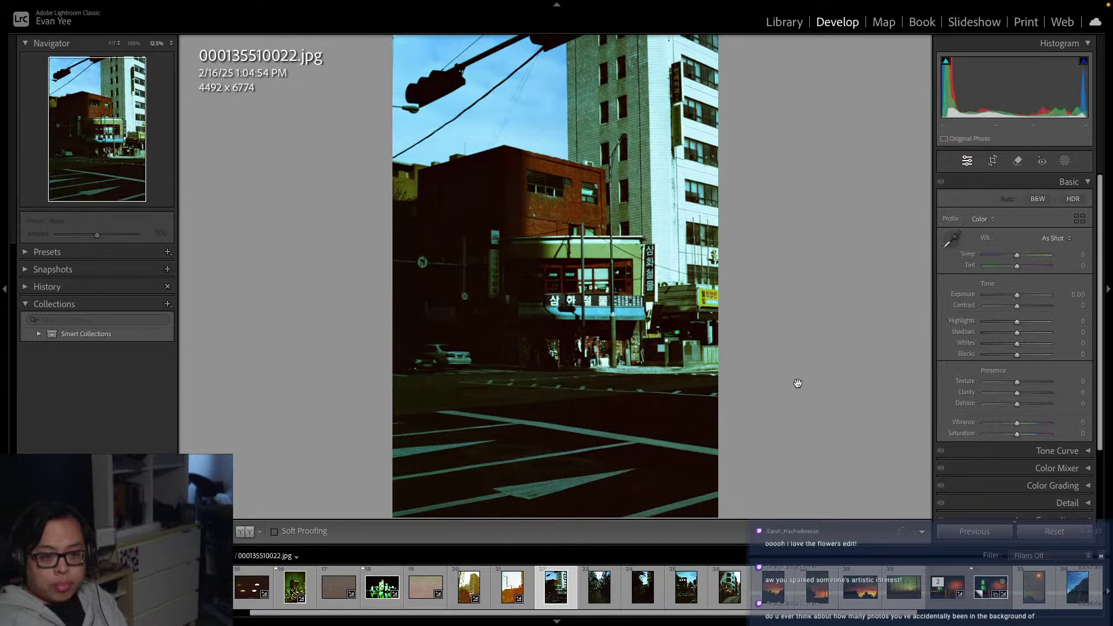
left_click(993, 161)
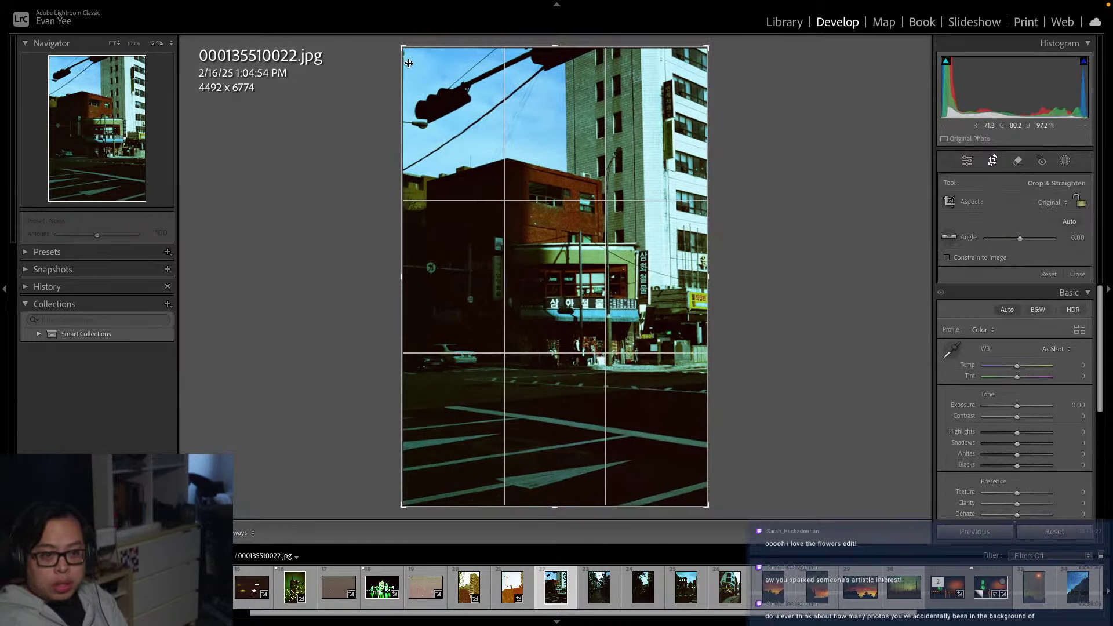
mouse_move(553, 514)
left_mouse_down()
mouse_move(553, 501)
mouse_move(554, 513)
left_mouse_up()
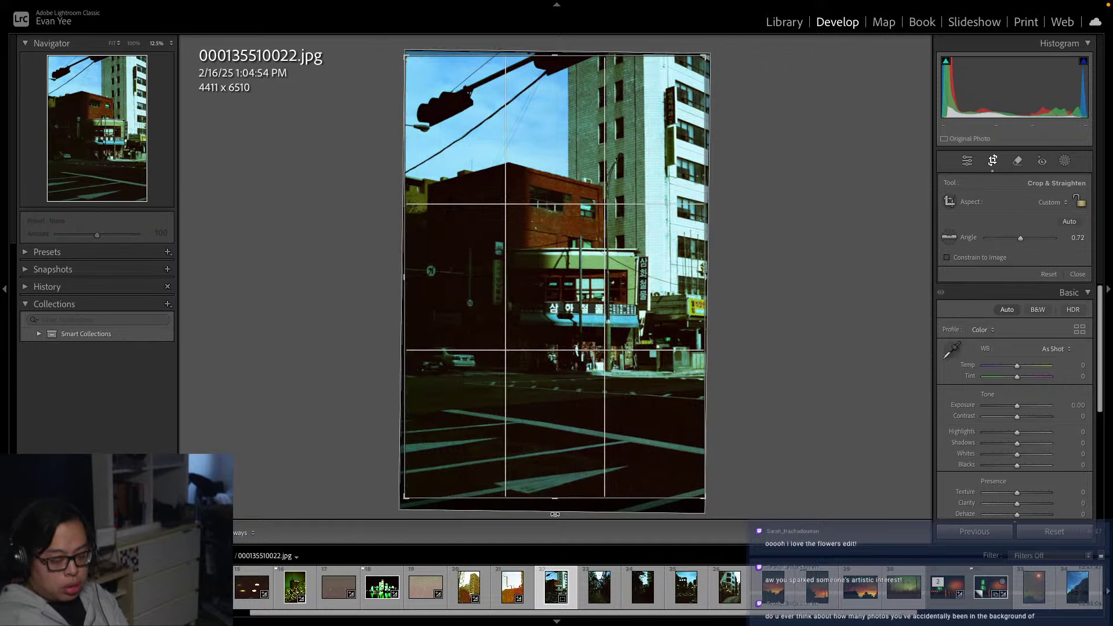
key("Return")
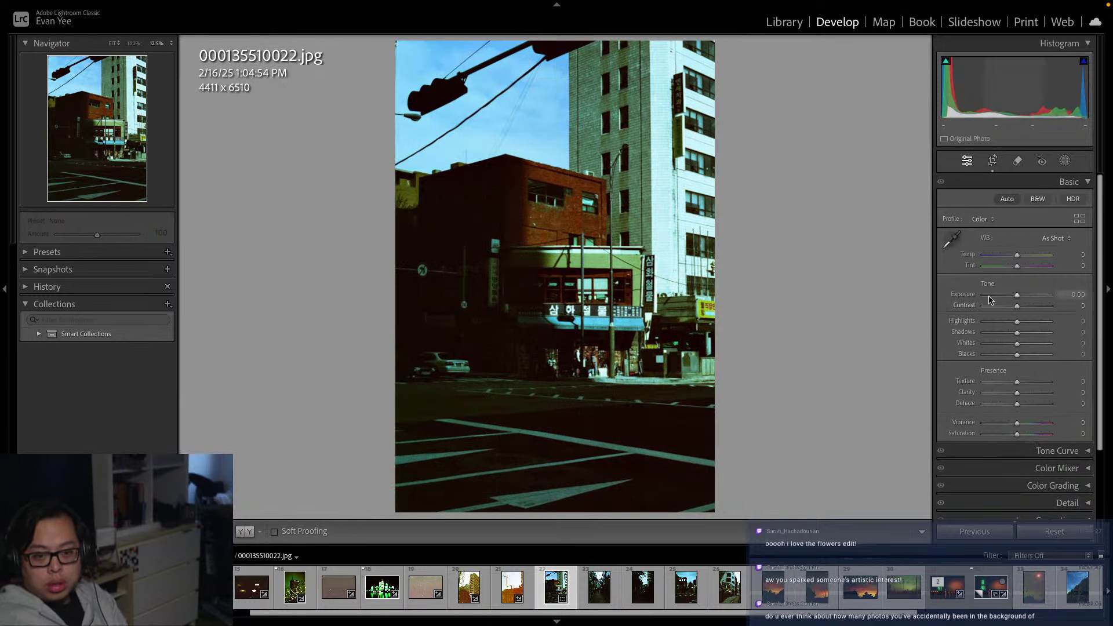
On the street-corner photo, set exposure +0.40, contrast +13, highlights -14, shadows +2, blacks -48, clarity +8, saturation +19 and tint +46
left_click_drag(1017, 295, 1020, 297)
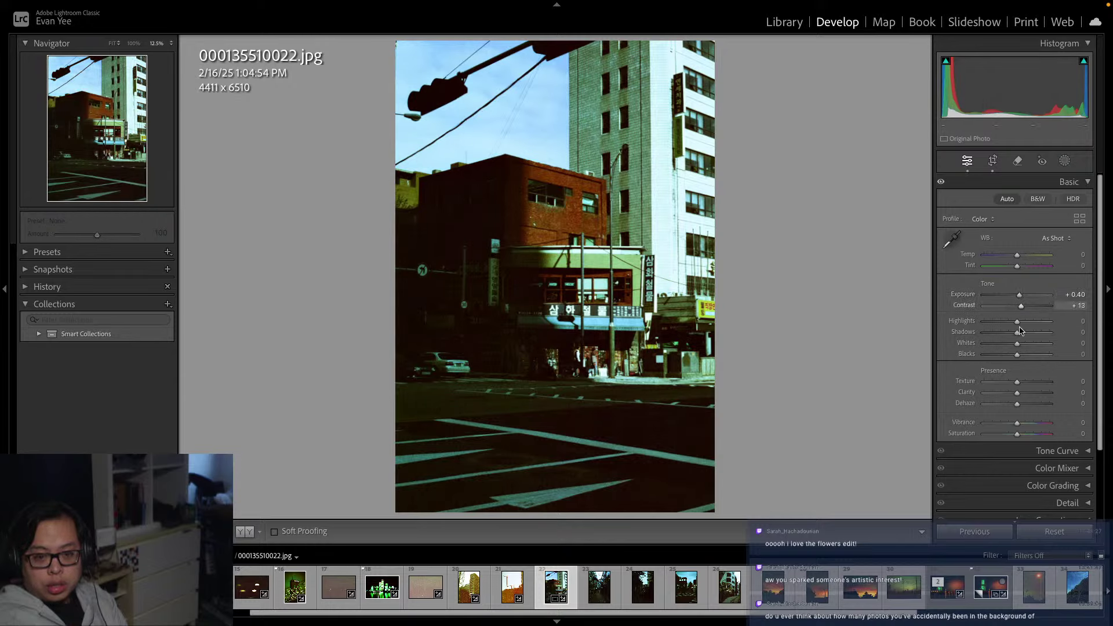
left_click_drag(1019, 326, 1002, 358)
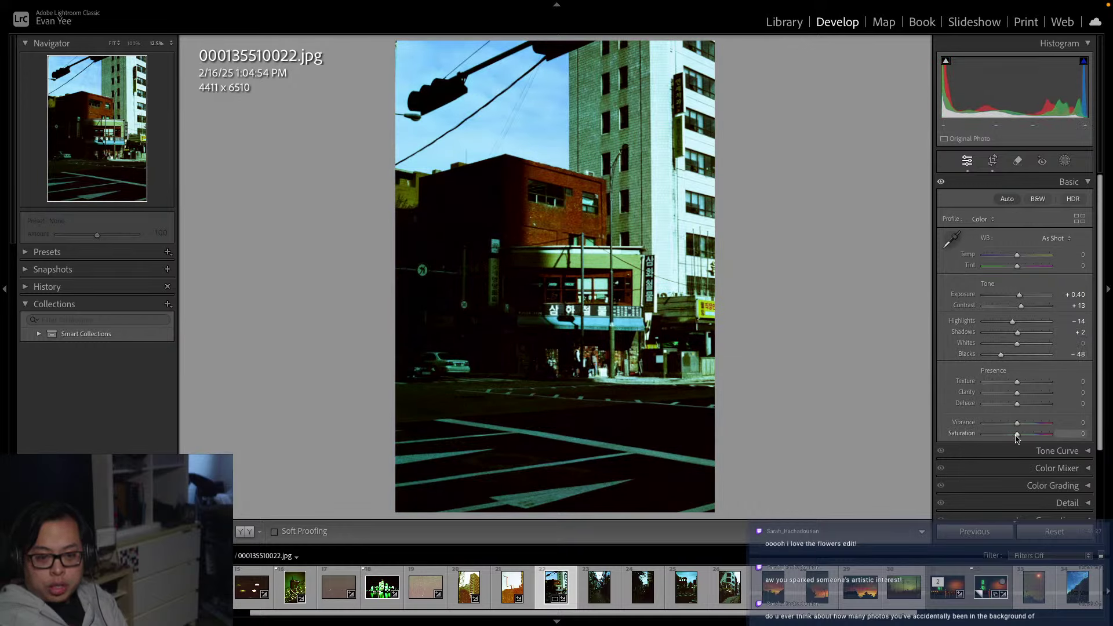
left_click_drag(1023, 440, 1021, 439)
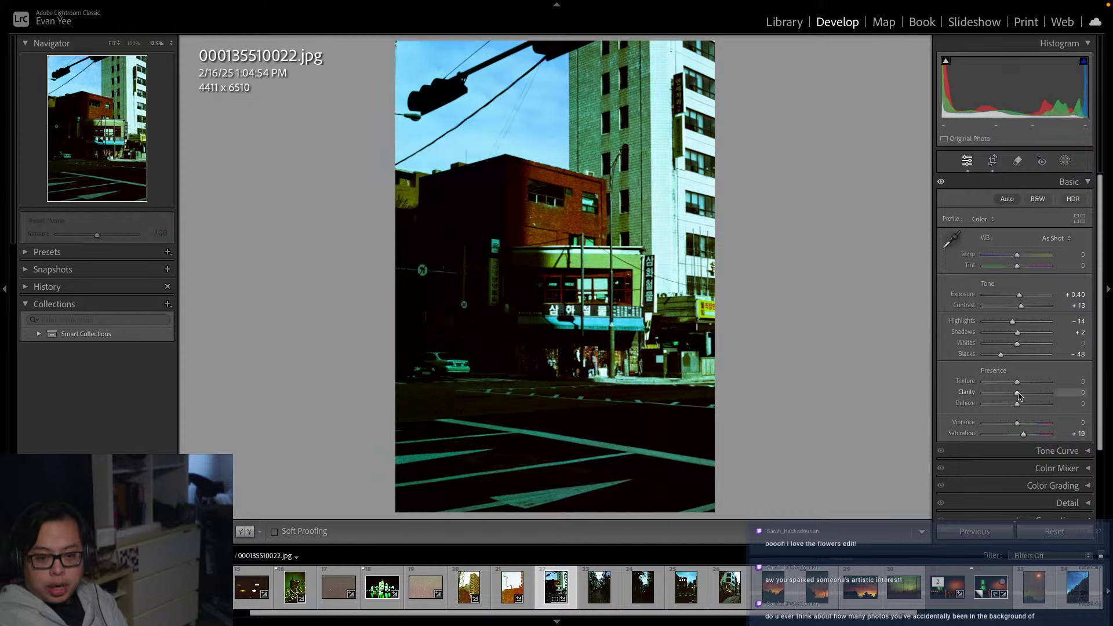
left_click_drag(1021, 396, 1023, 396)
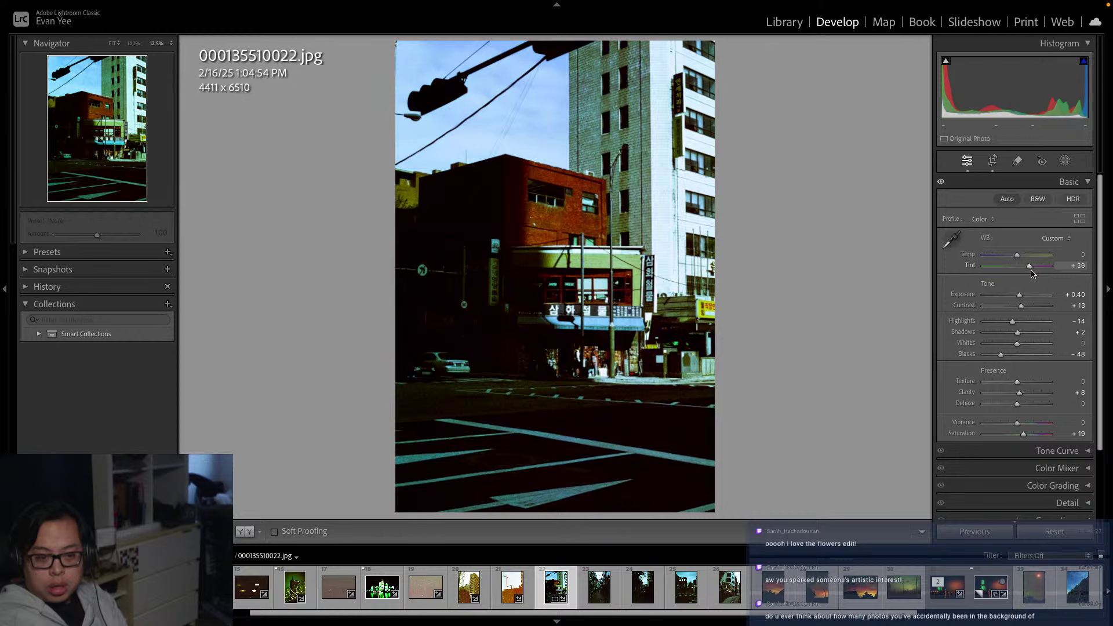
left_click(1032, 270)
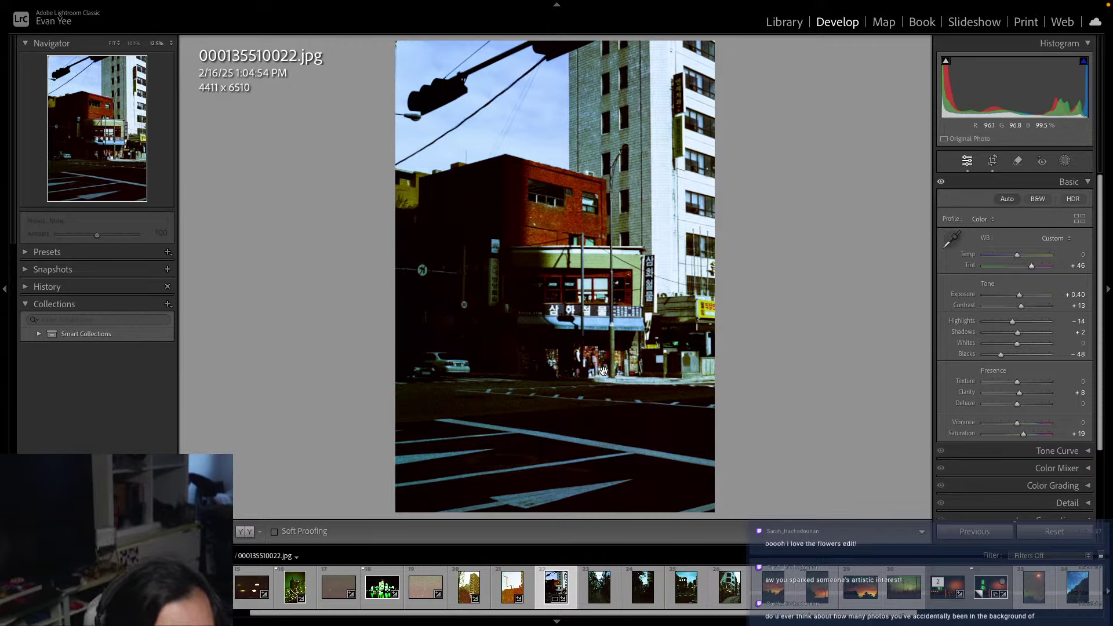
Try a tighter 4074 x 3250 landscape crop around the corner storefront, and undo the crop changes
key("z")
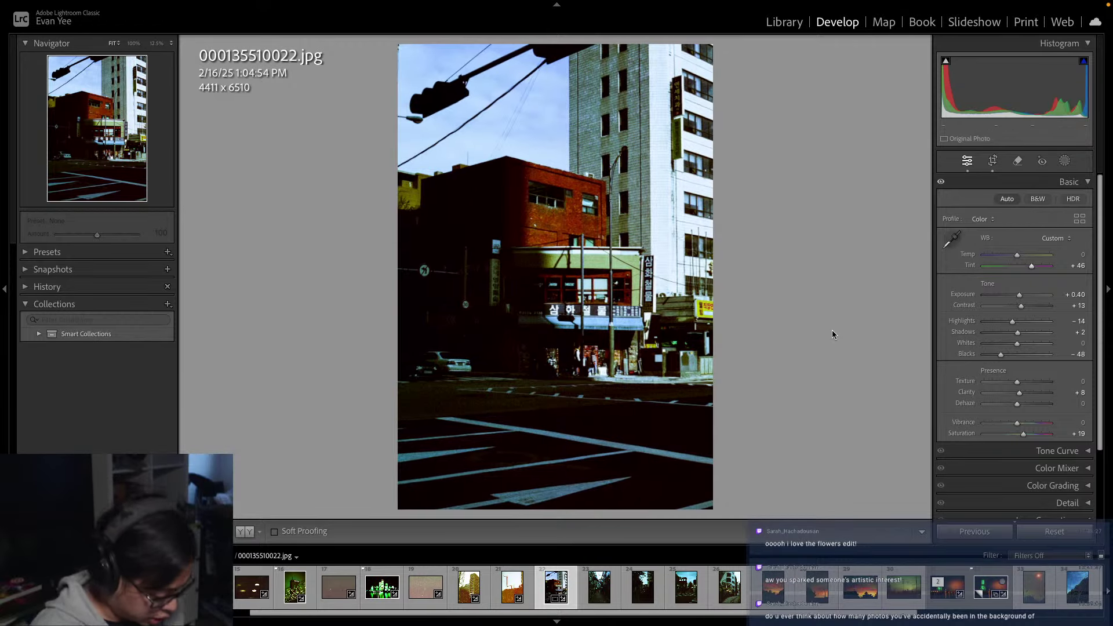
key("ctrl+equal")
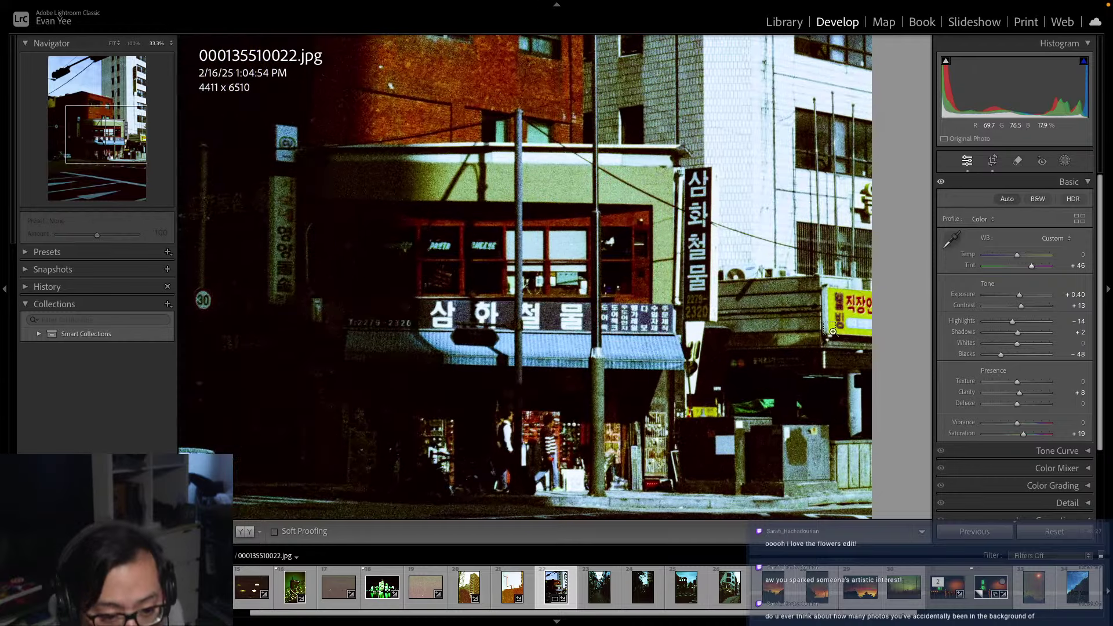
key("ctrl+minus")
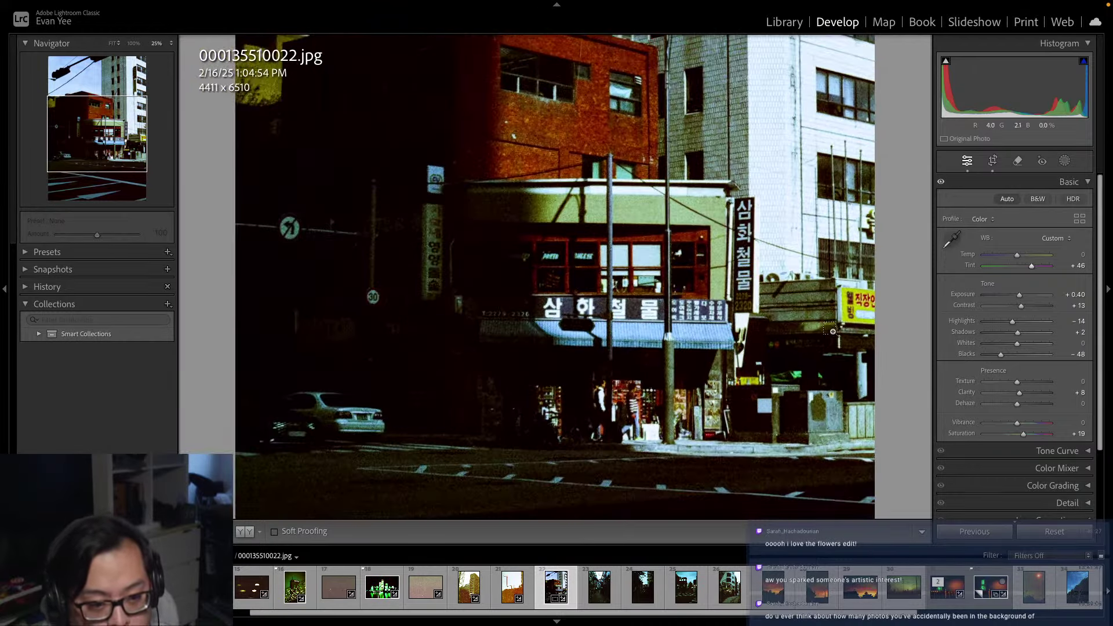
left_click(993, 161)
left_click_drag(555, 42, 555, 174)
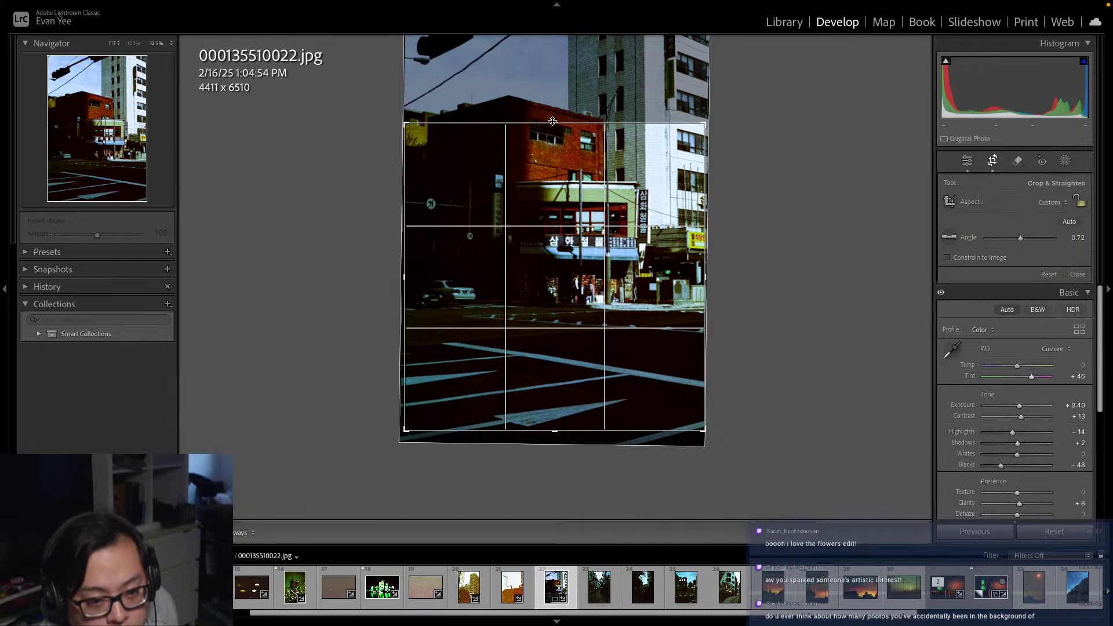
left_click_drag(545, 402, 545, 444)
left_click_drag(404, 430, 419, 384)
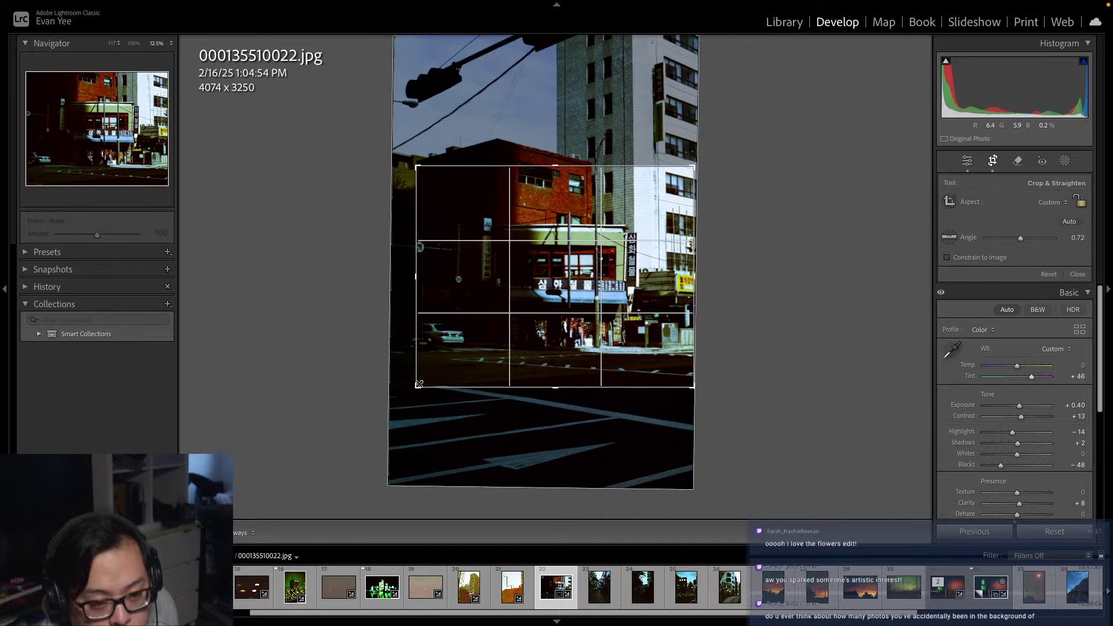
key("Return")
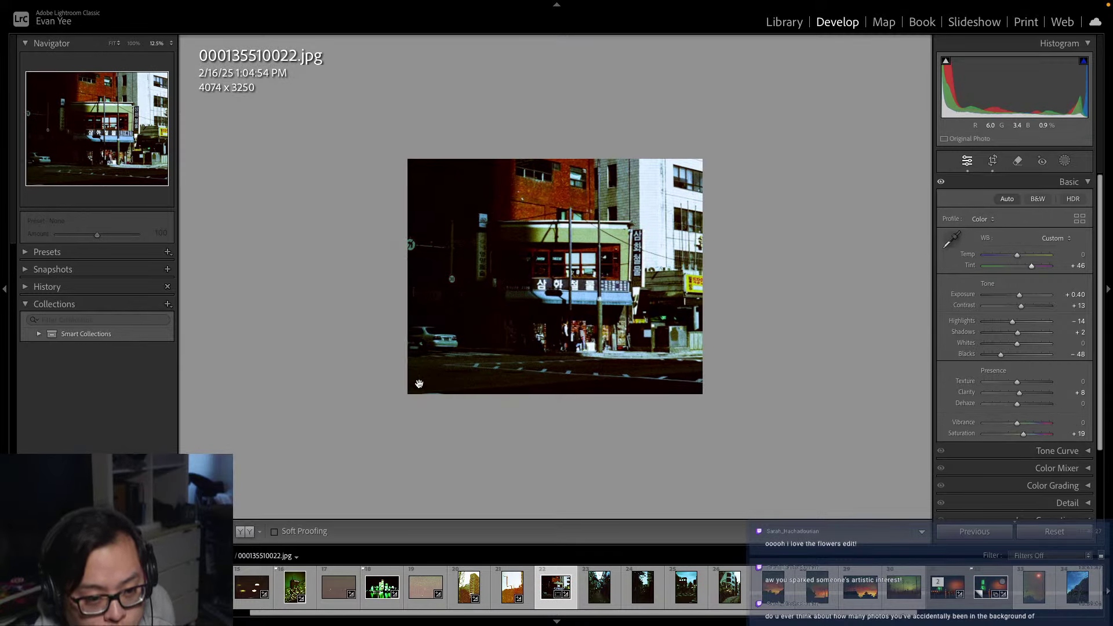
key("ctrl+z")
key("ctrl+z")
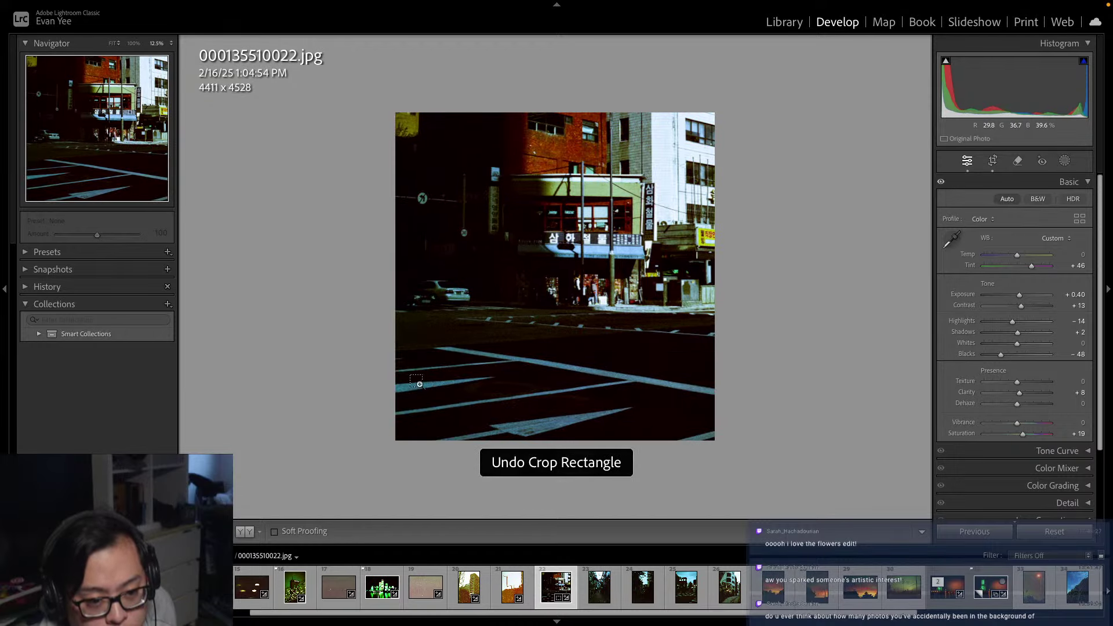
key("ctrl+z")
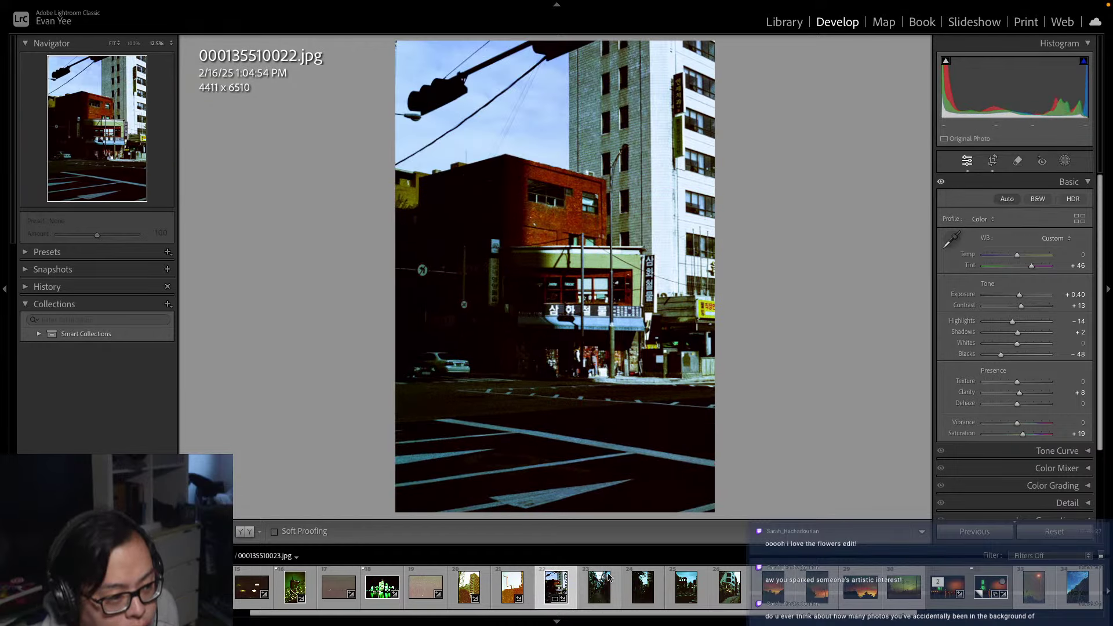
Flag the street-corner photo 000135510022.jpg as a pick
right_click(556, 587)
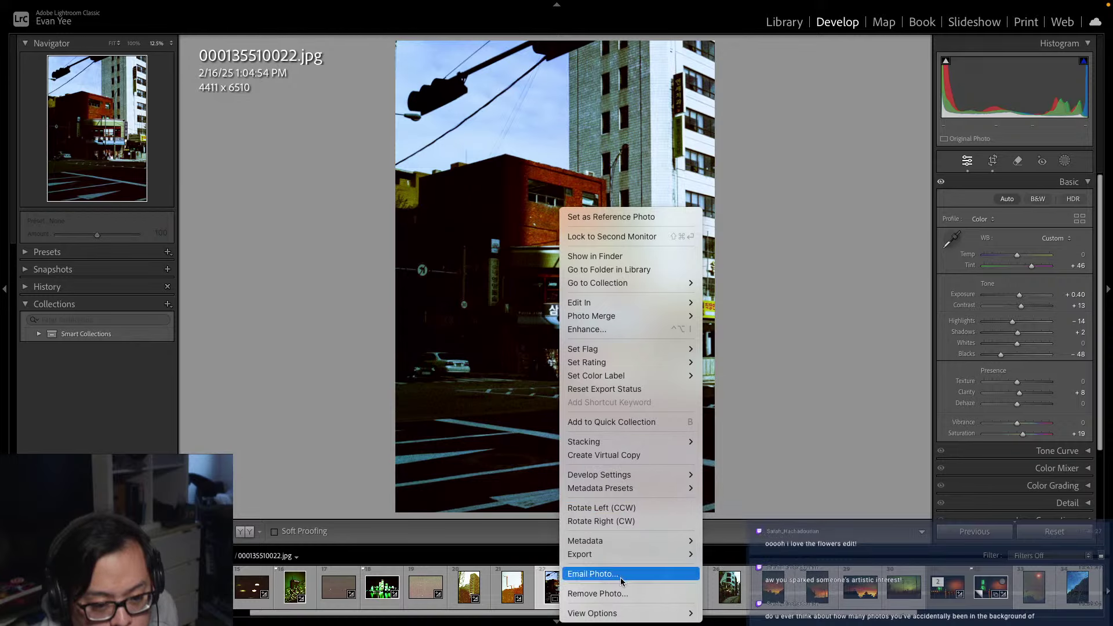
mouse_move(616, 355)
left_click(724, 348)
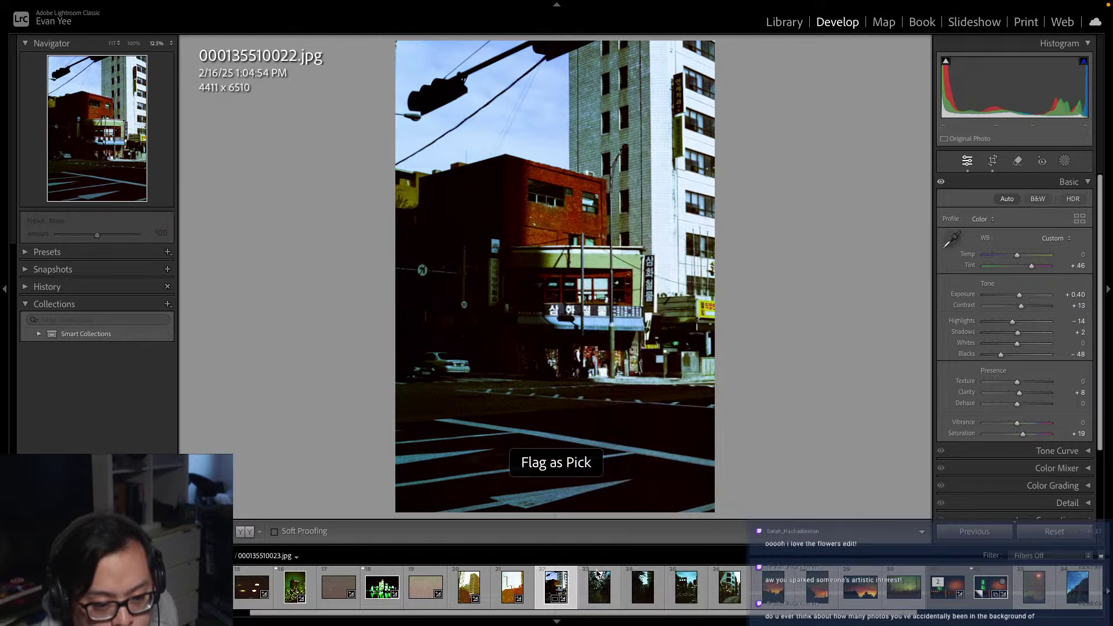
Open the alley photo 000135510023.jpg, set exposure to +0.60 and shadows to +37, and check its center up close
left_click(598, 586)
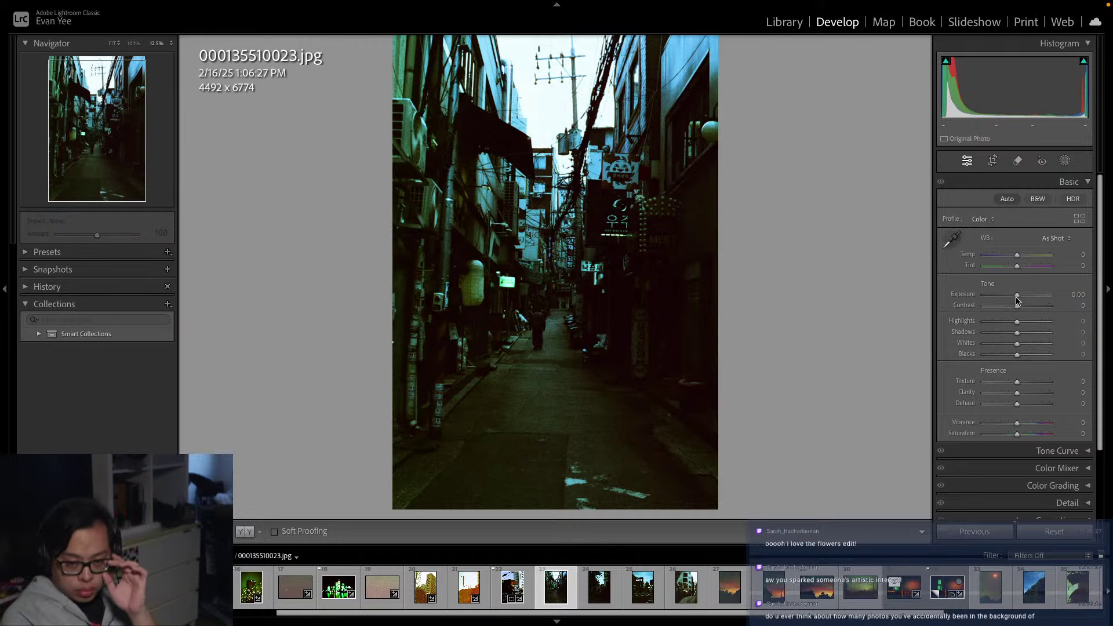
left_click_drag(1018, 299, 1022, 300)
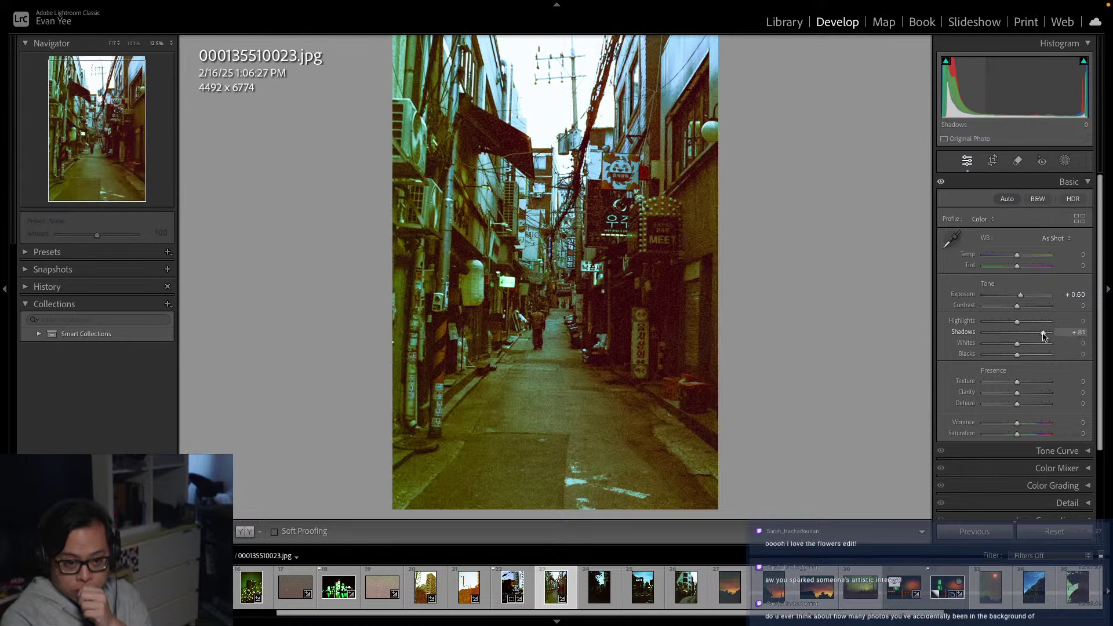
left_click_drag(1043, 334, 1038, 335)
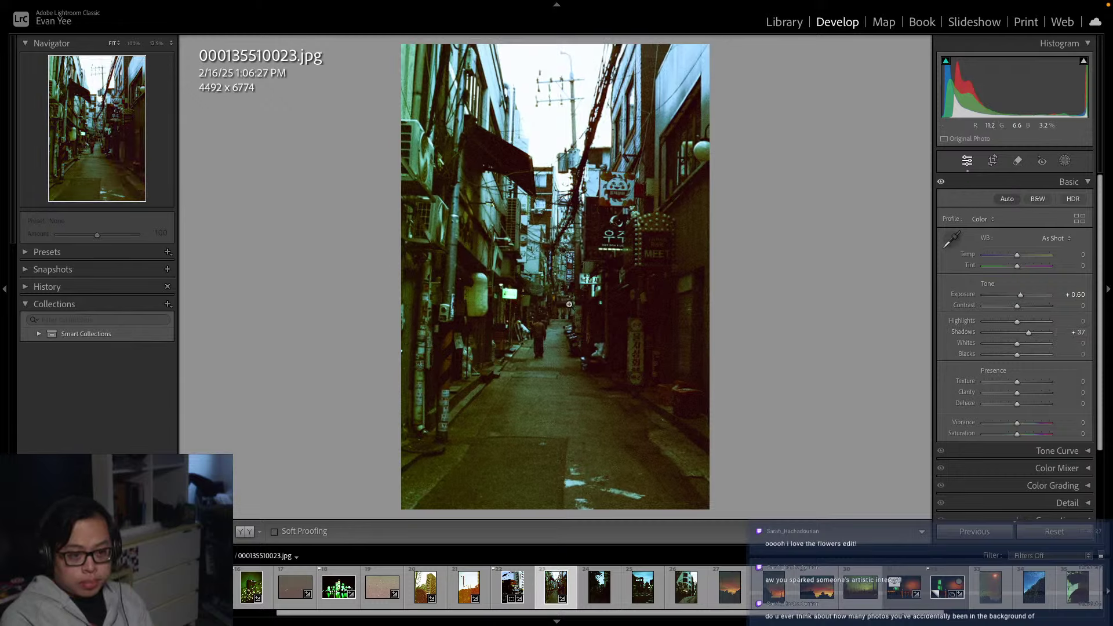
left_click(569, 304)
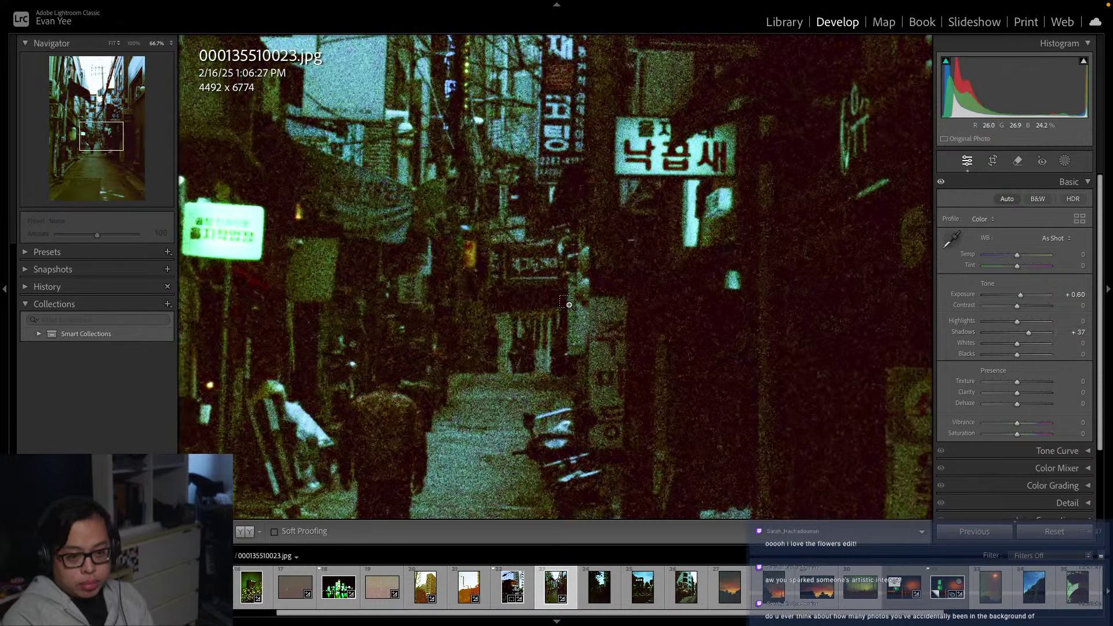
left_click(569, 305)
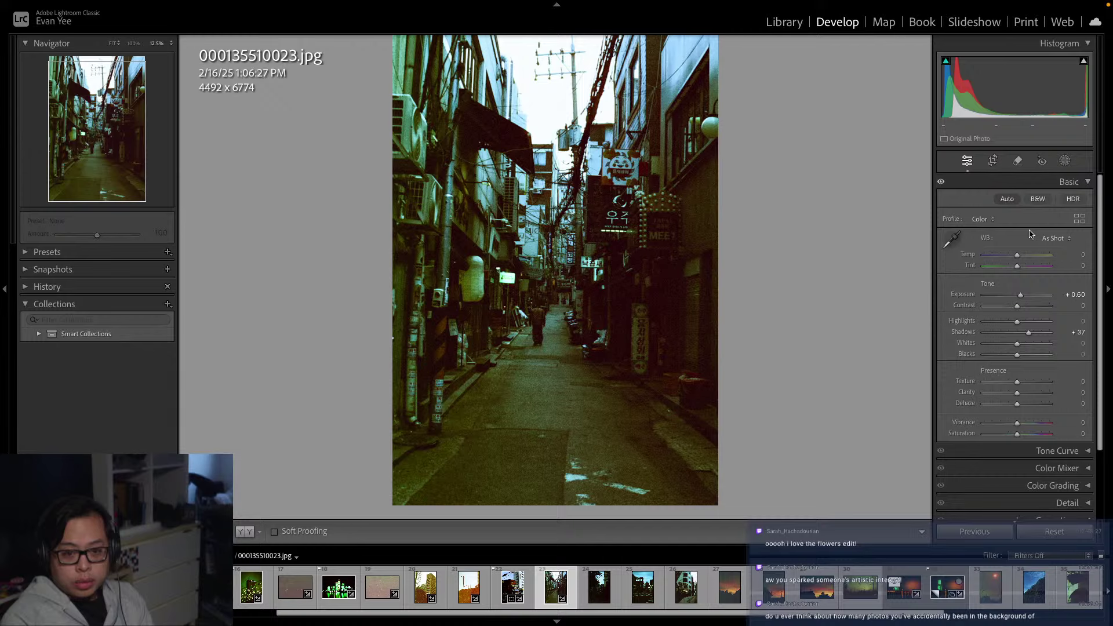
Convert the alley photo to black and white with exposure +2.10, shadows +27, whites +21, blacks -70, texture +10 and clarity +6
left_click(1037, 199)
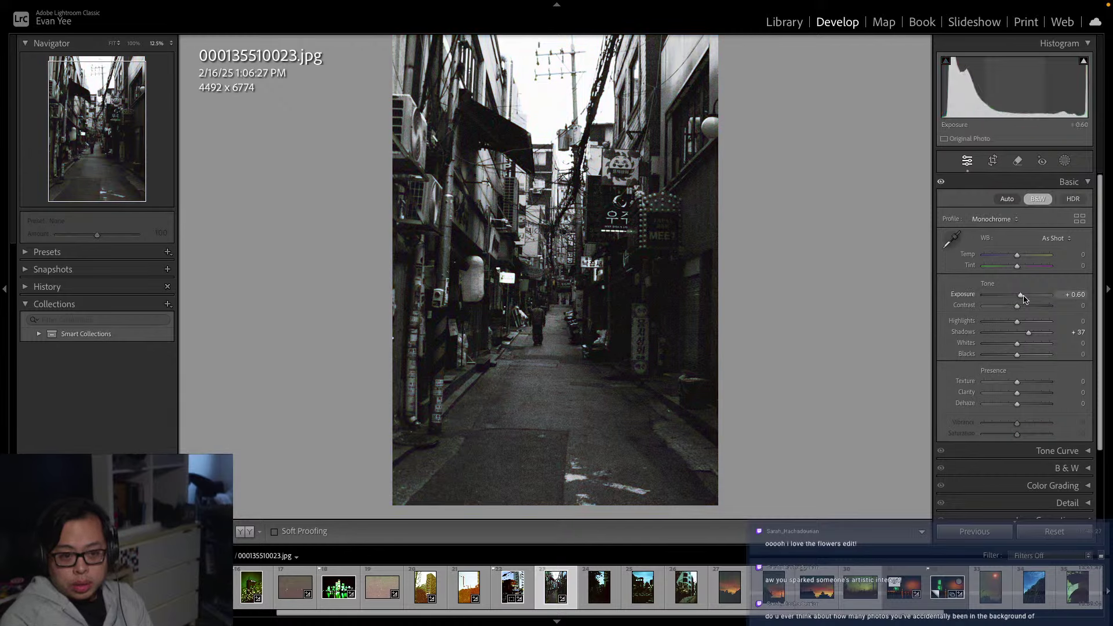
left_click_drag(1021, 294, 1030, 297)
left_click_drag(1027, 337, 993, 355)
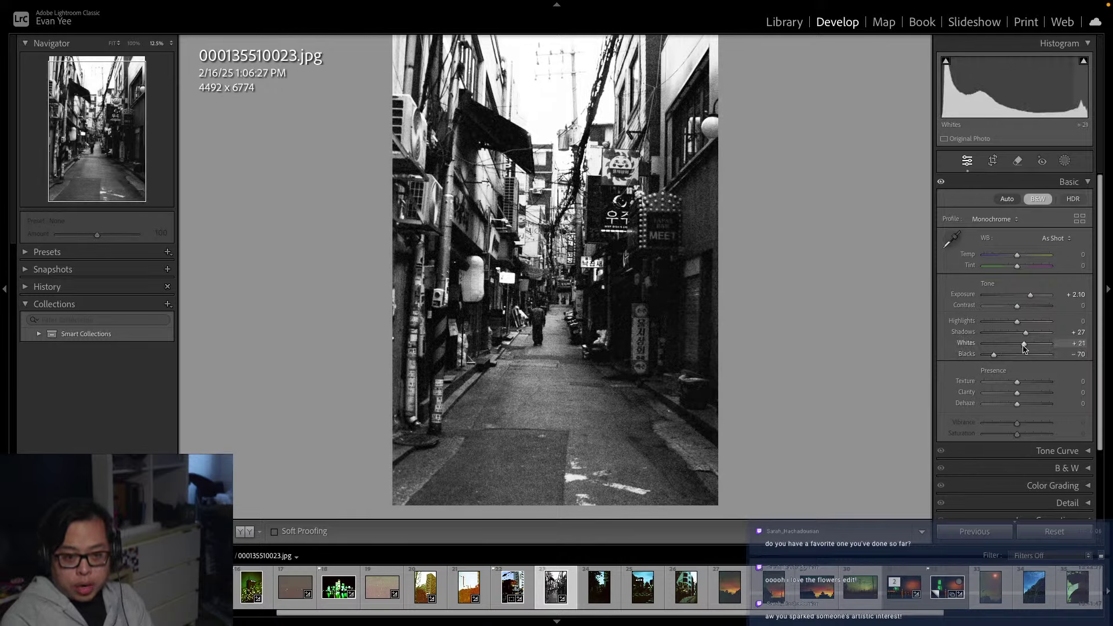
left_click(1018, 382)
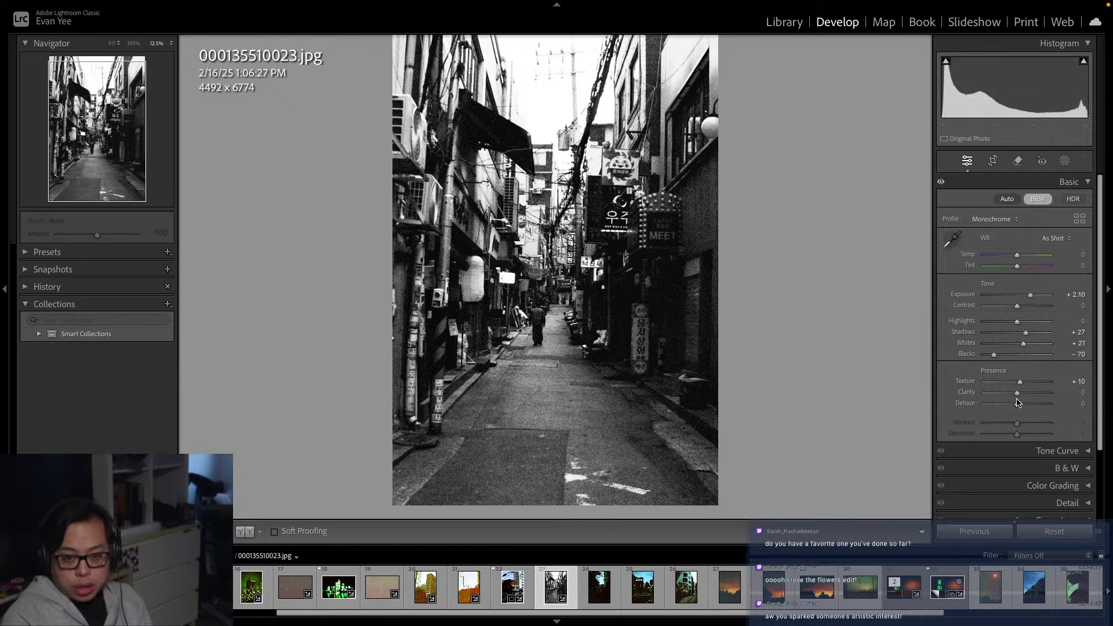
left_click(1019, 393)
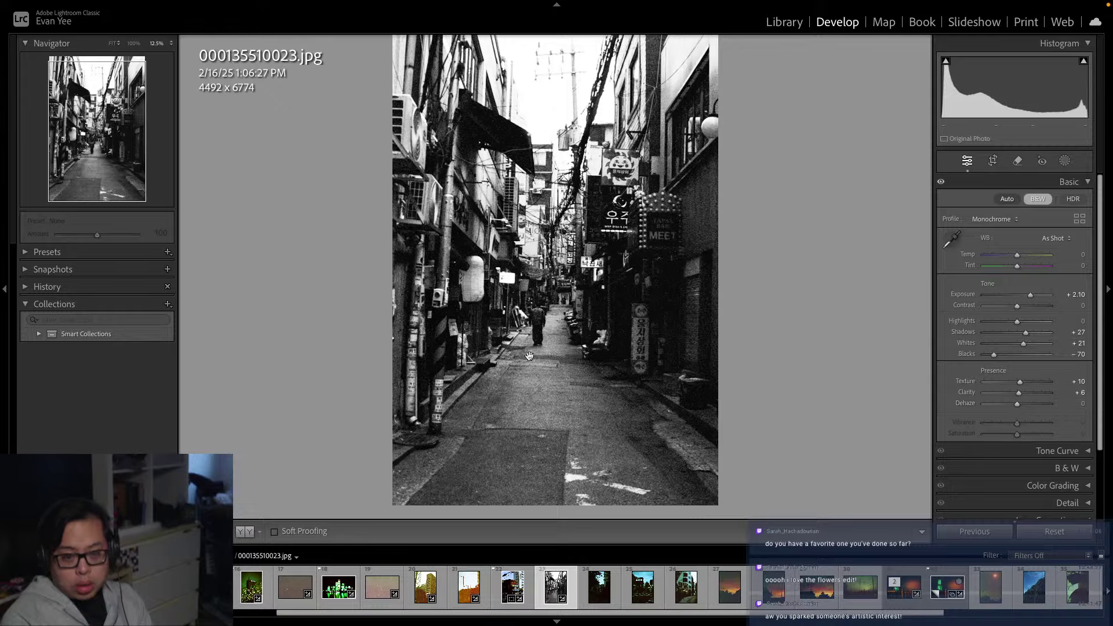
left_click_drag(600, 248, 599, 248)
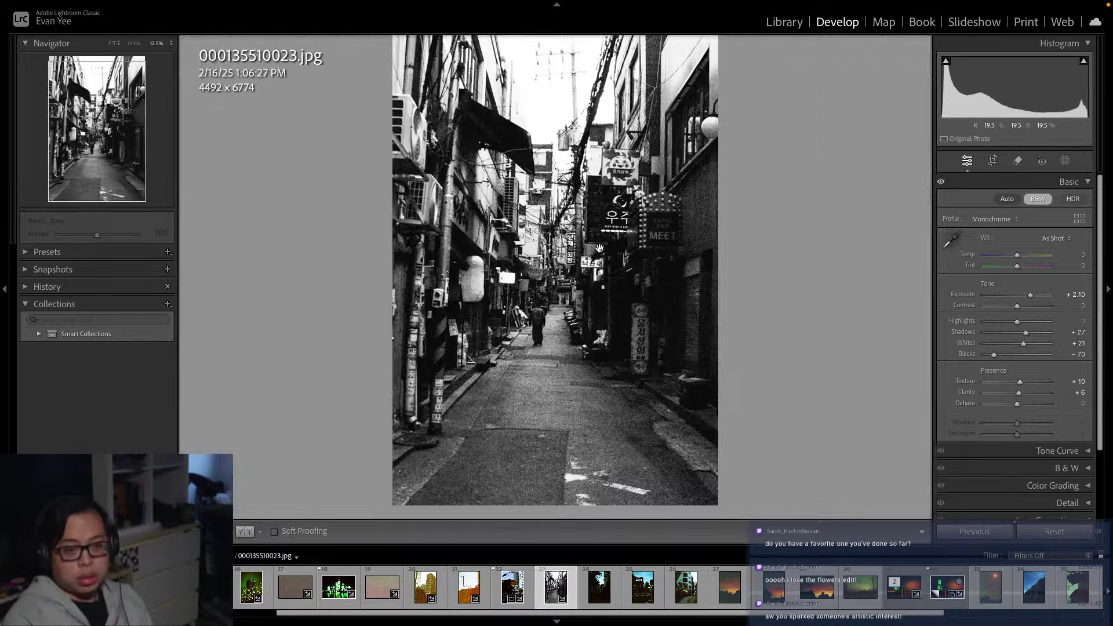
Crop the alley photo to a near-square 4492 x 4272 around the walking figure, trimming sky and foreground road
left_click(990, 163)
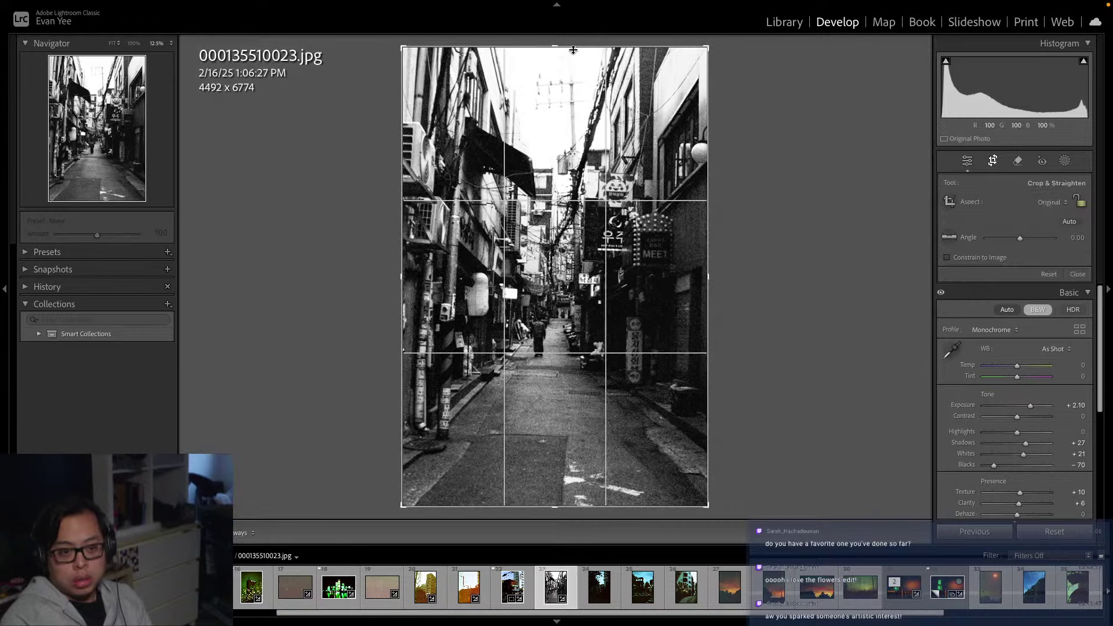
left_click_drag(555, 46, 555, 63)
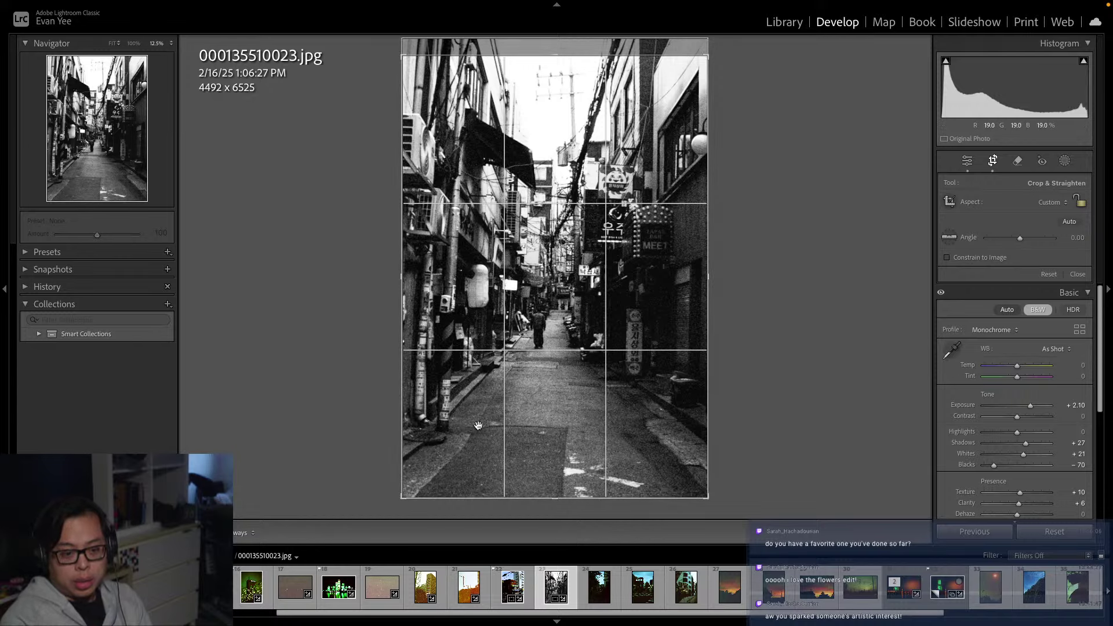
left_click_drag(581, 365, 583, 384)
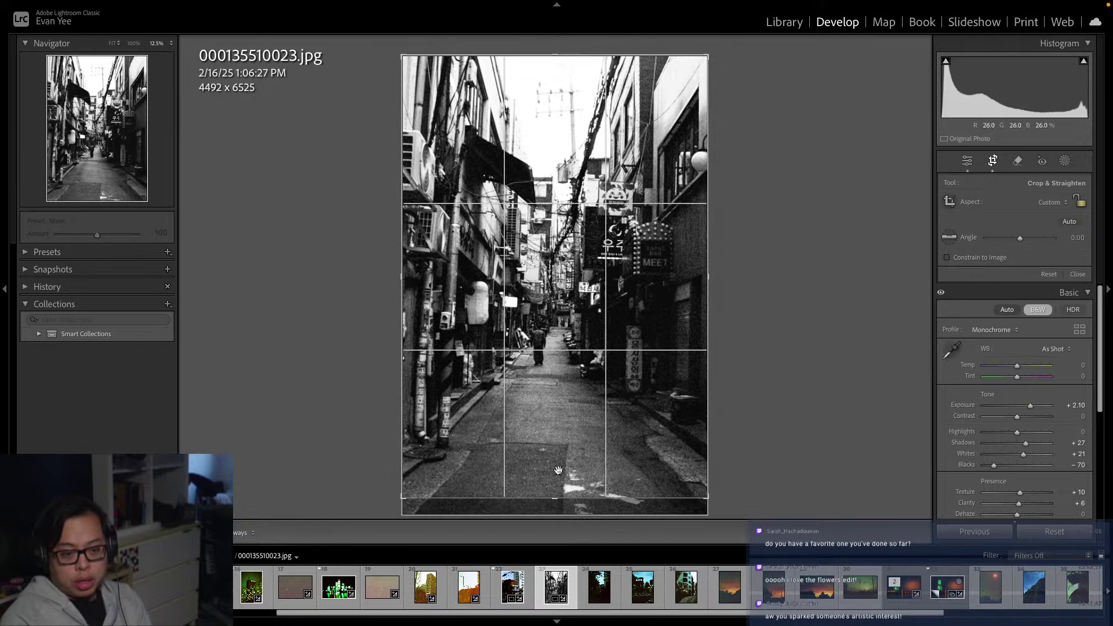
left_click_drag(556, 499, 555, 459)
left_click_drag(555, 331, 556, 237)
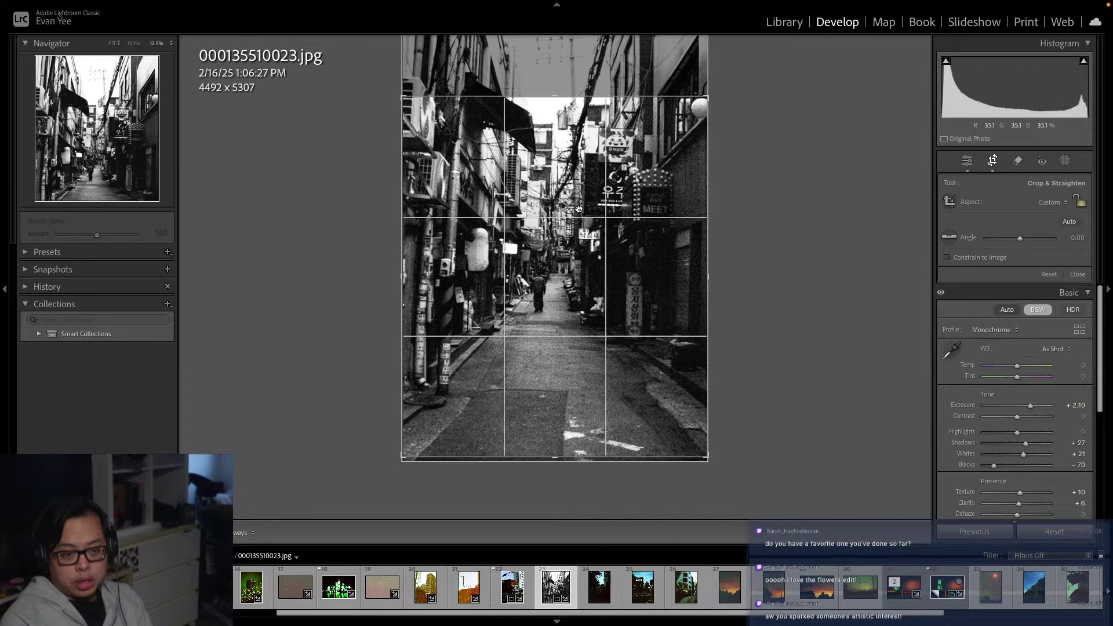
left_click_drag(556, 89, 557, 191)
left_click_drag(563, 238, 566, 331)
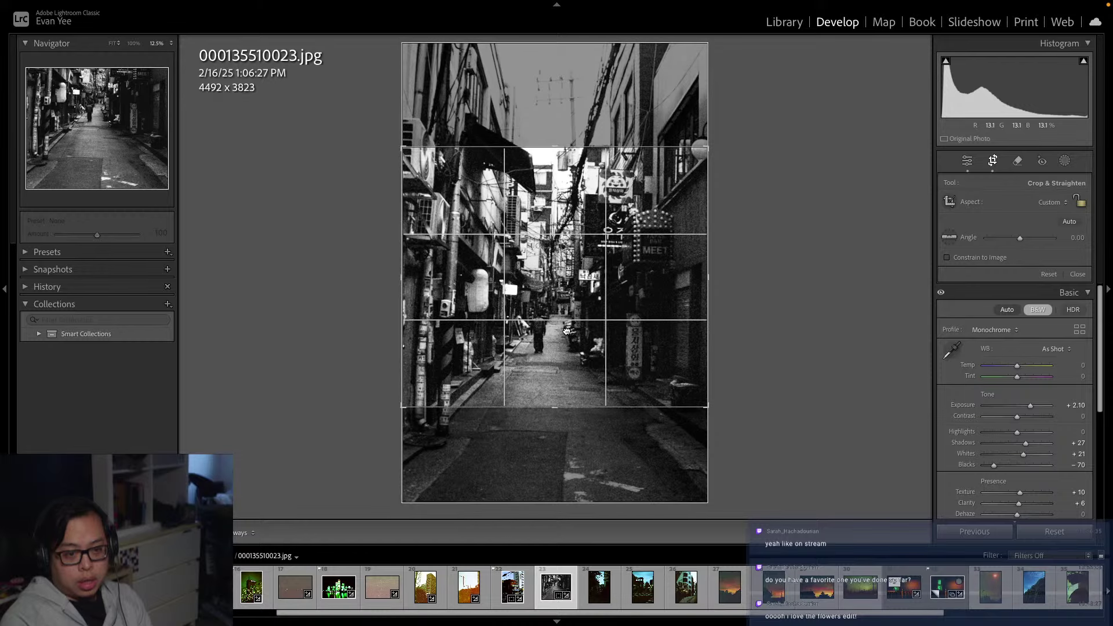
left_click_drag(557, 406, 557, 413)
left_click_drag(565, 142, 561, 124)
key("Return")
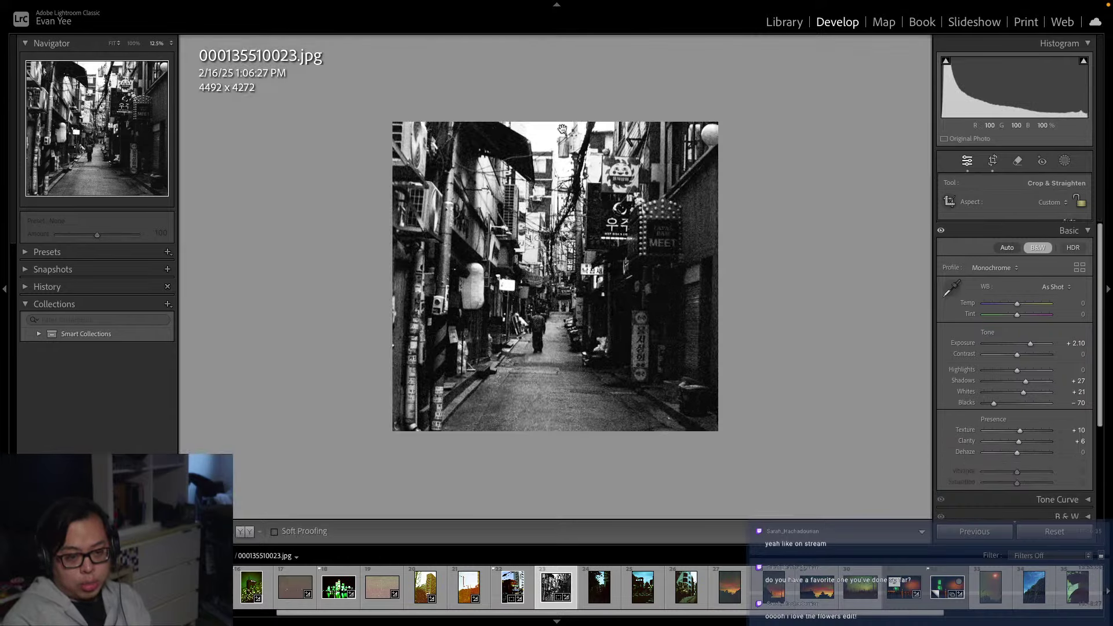
Extend the alley photo's crop to 4492 x 5042, bringing back some foreground road and sky
left_click(536, 318)
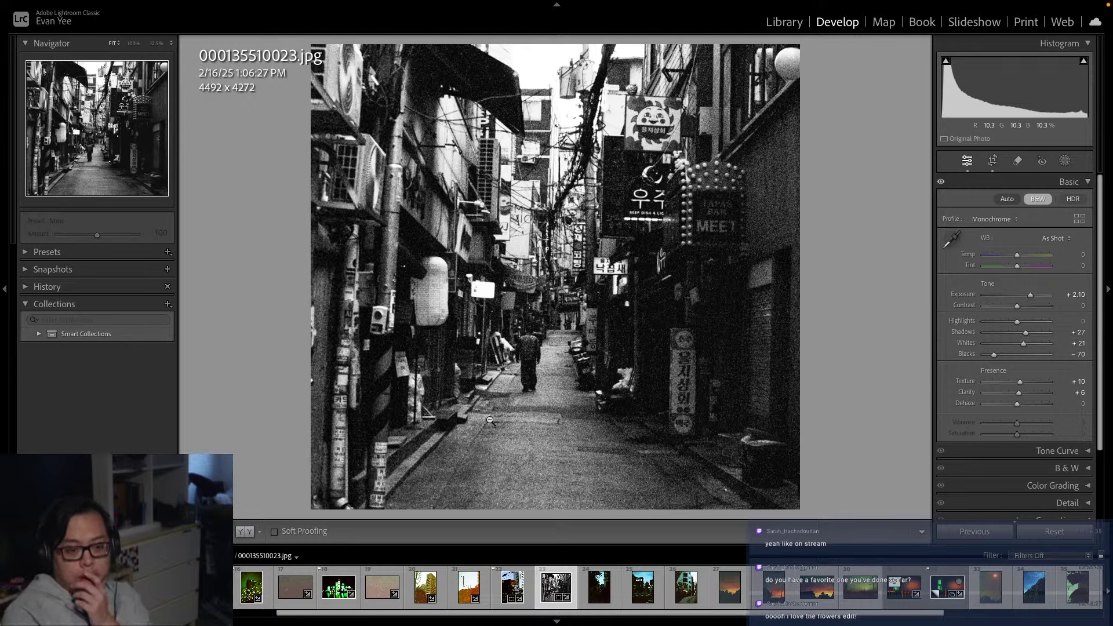
left_click(994, 163)
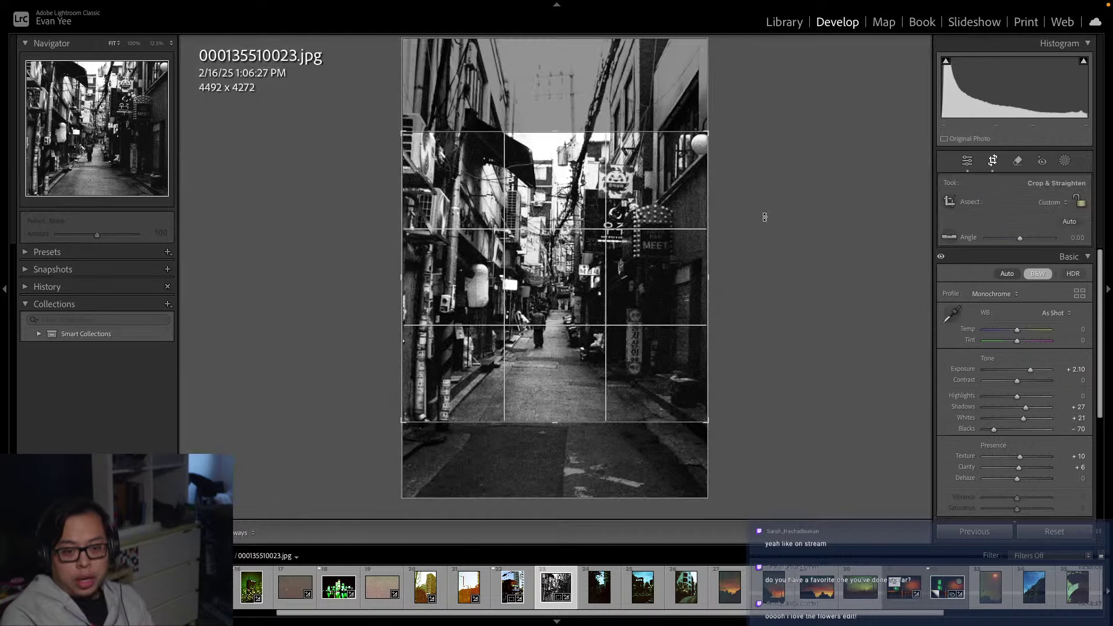
left_click_drag(557, 429, 539, 452)
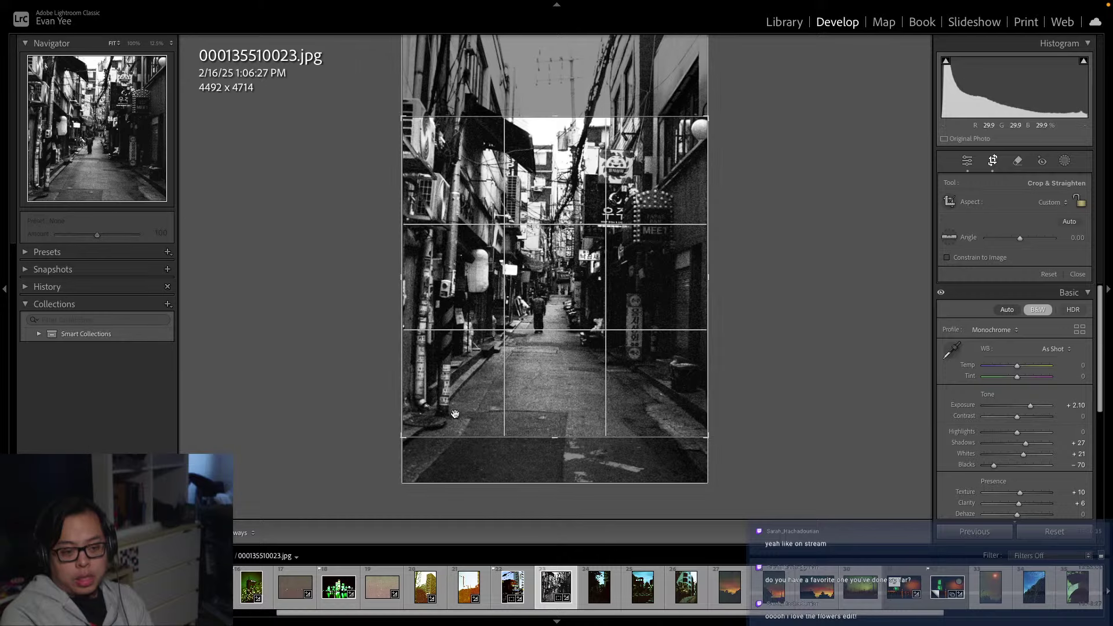
key("Return")
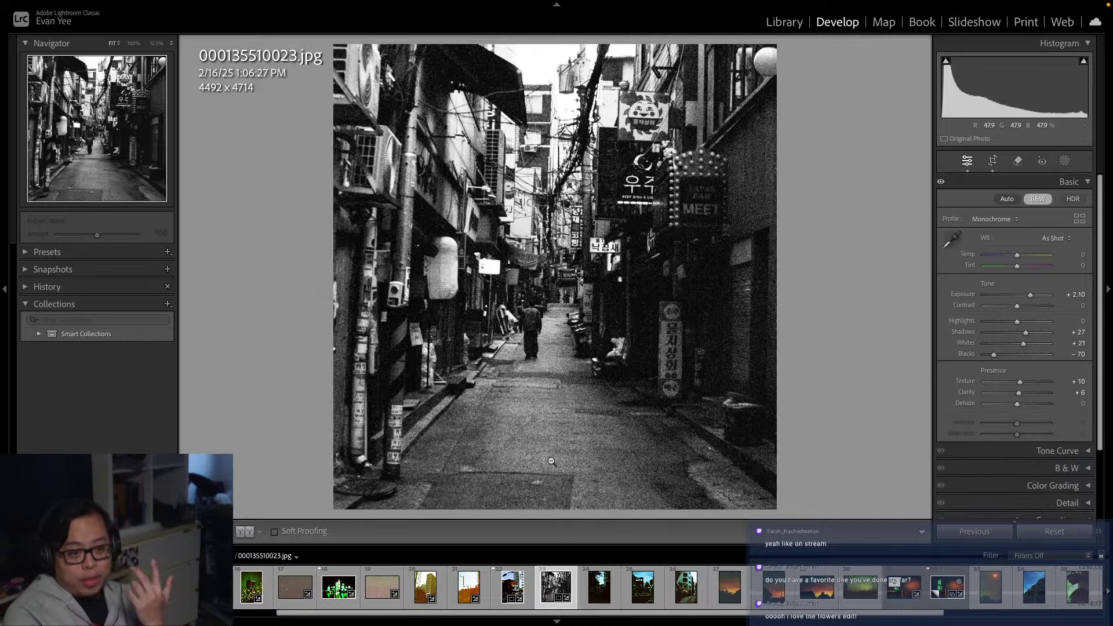
key("r")
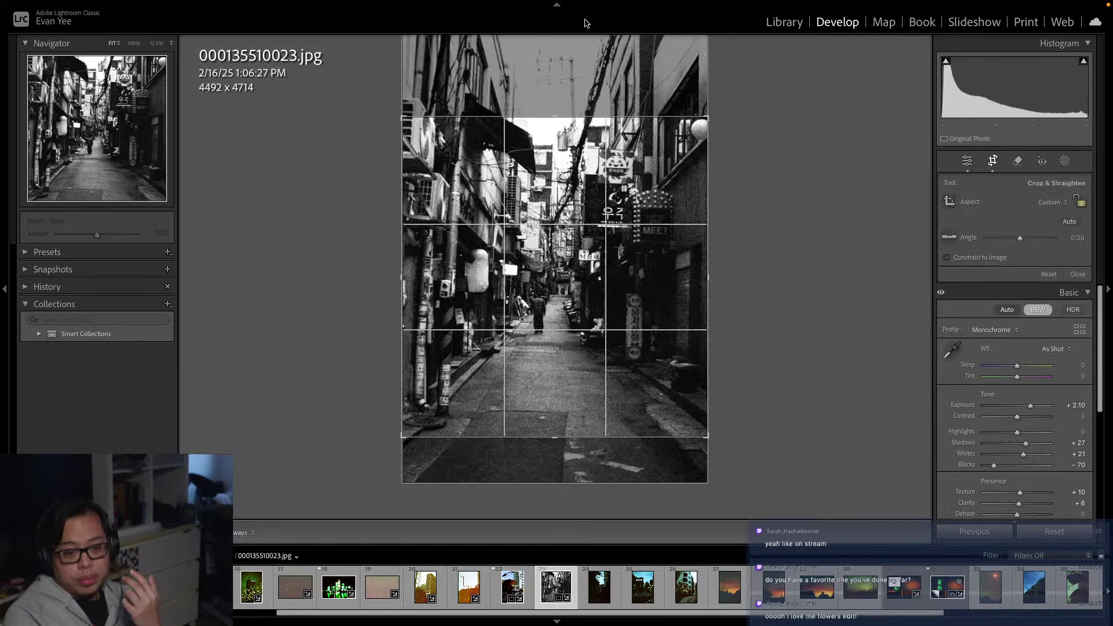
left_click_drag(549, 114, 554, 103)
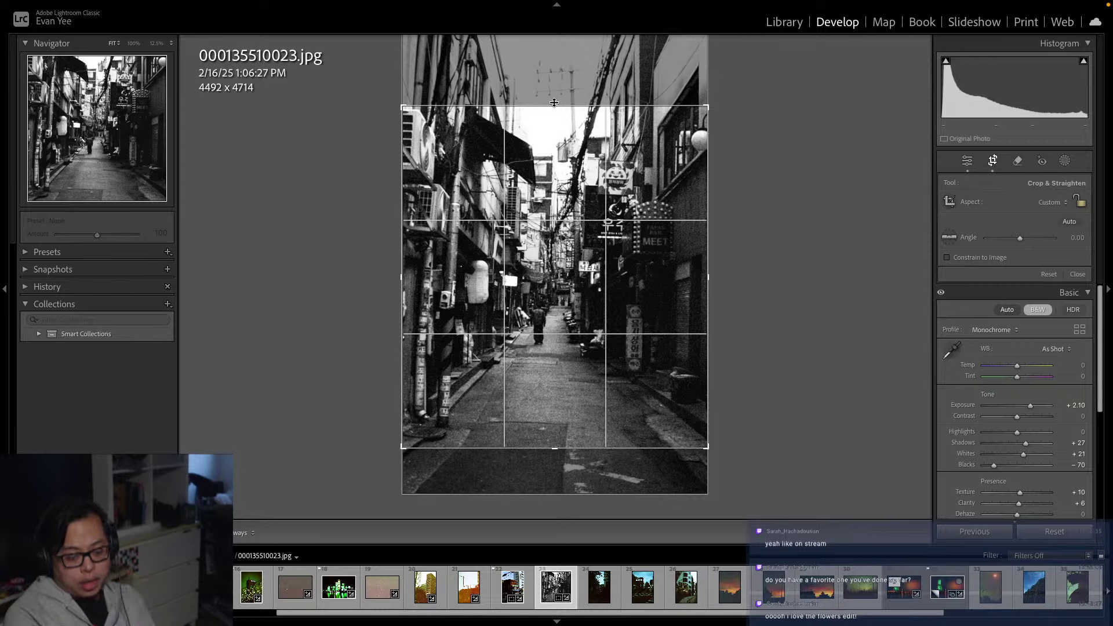
key("r")
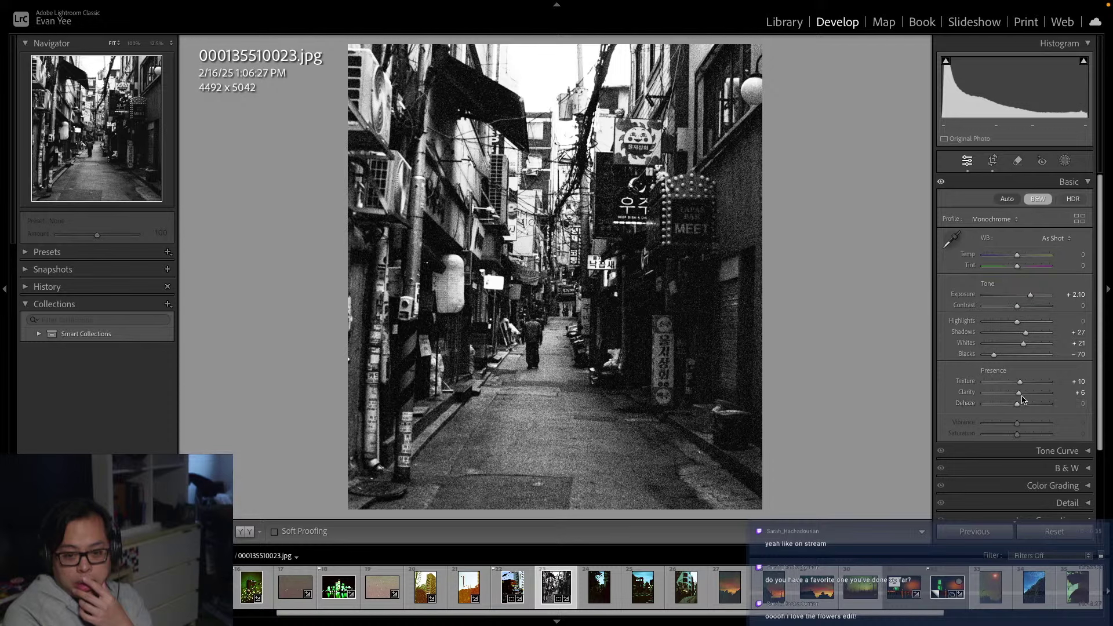
Look through the lens correction, transform, lens blur and effects settings for a way to reduce the alley photo's grain
left_click(1078, 182)
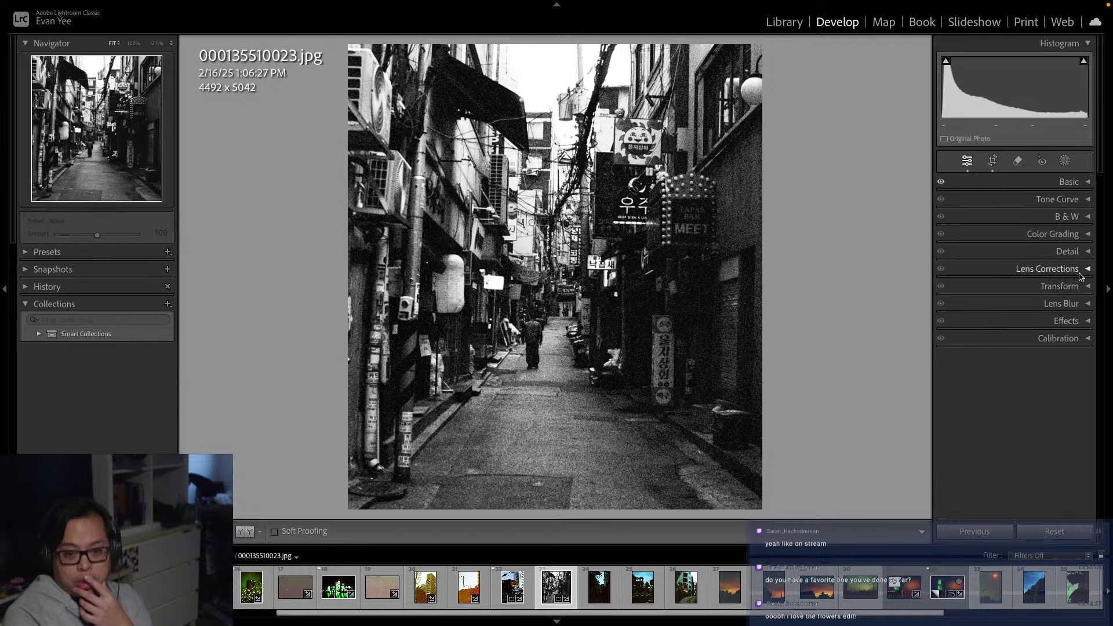
left_click(1081, 269)
left_click(1081, 269)
left_click(1089, 252)
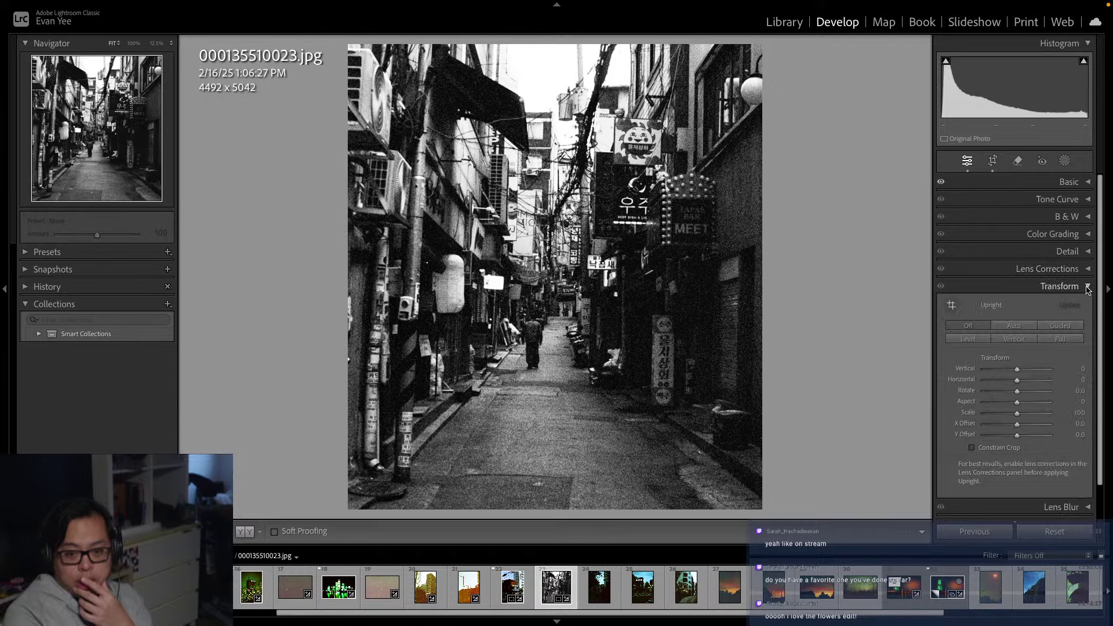
left_click(1092, 252)
left_click(1090, 251)
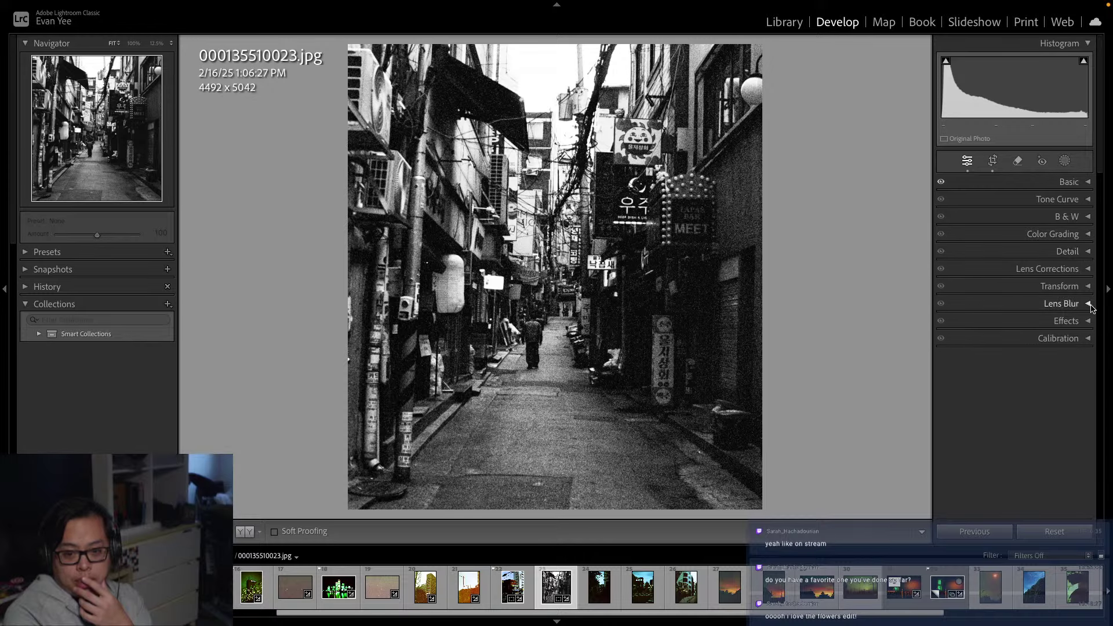
left_click(1089, 303)
left_click(1090, 307)
left_click(1089, 322)
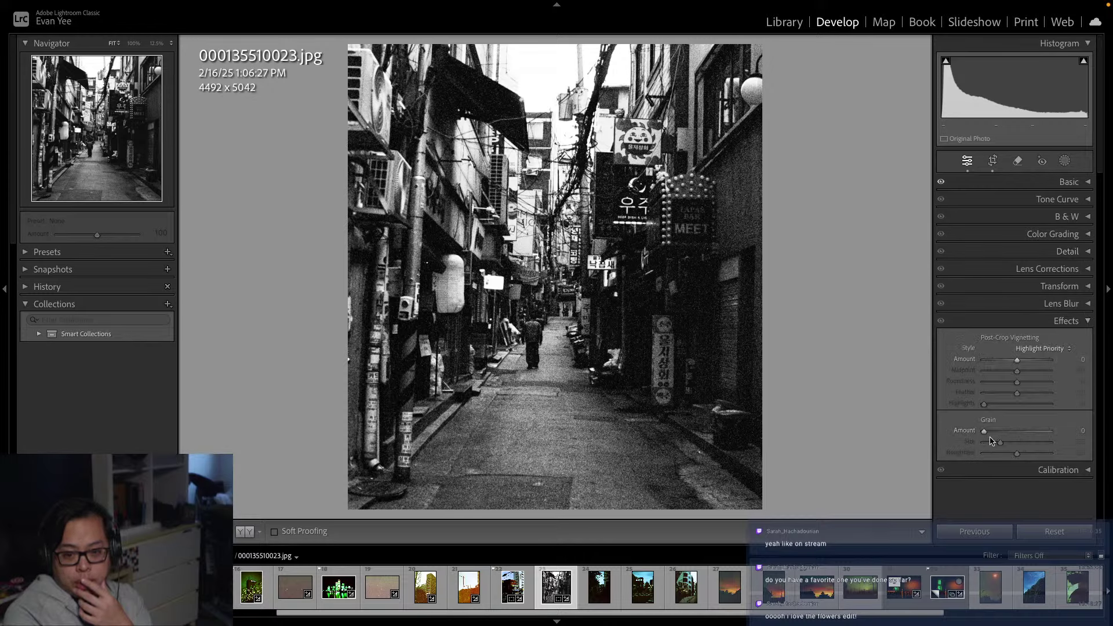
left_click(1088, 320)
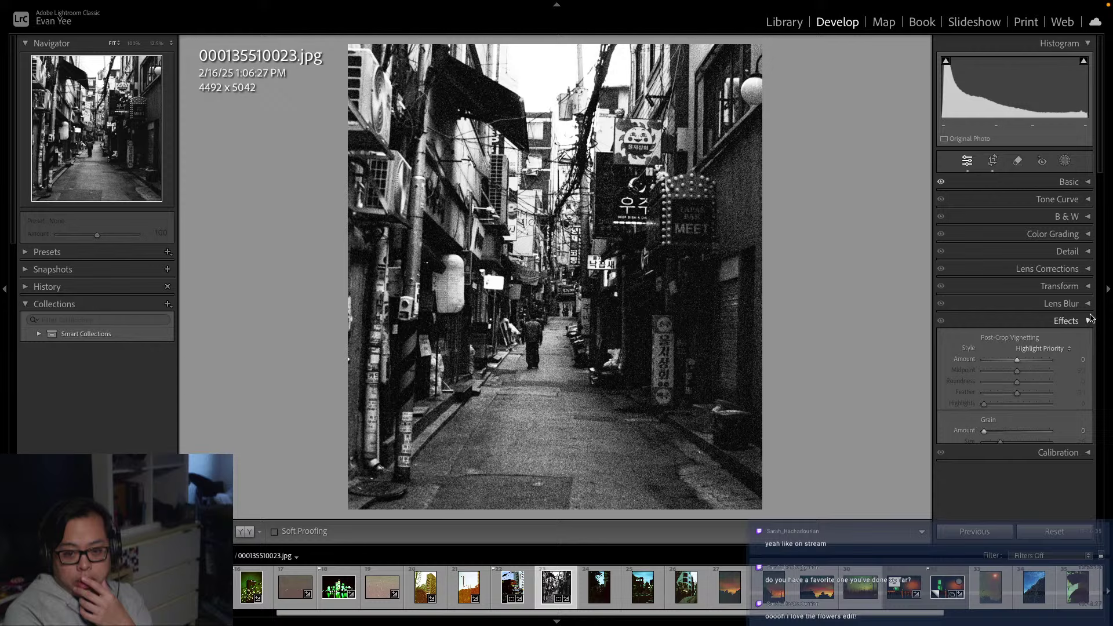
left_click(1088, 268)
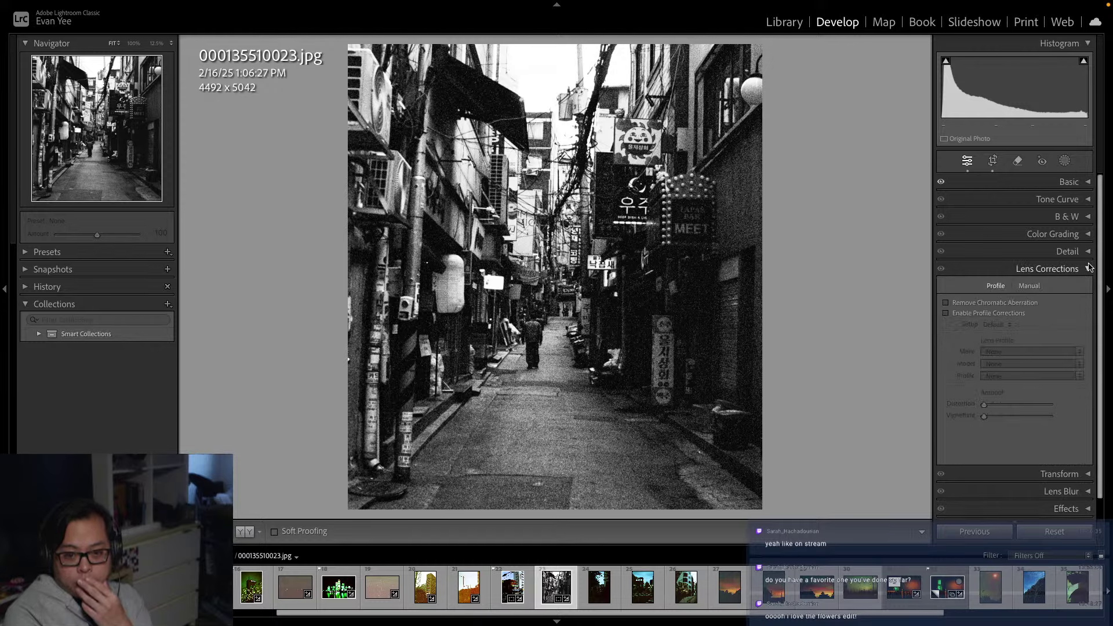
left_click(1089, 268)
left_click(1087, 286)
left_click(1086, 286)
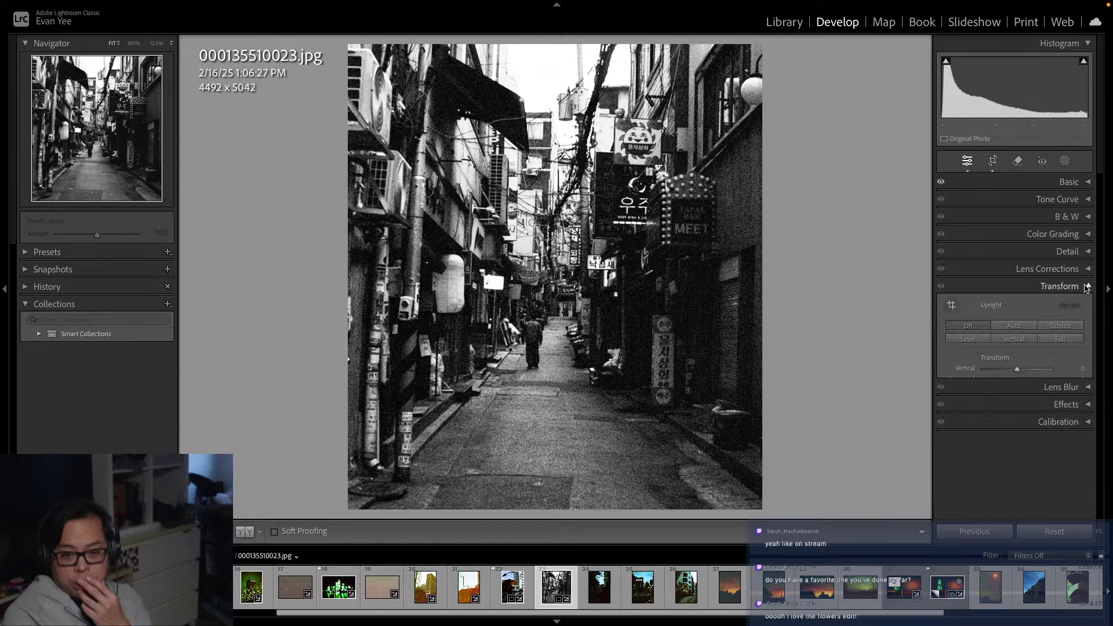
Try luminance noise reduction at 100 on the alley photo, and lower it to 70
left_click(1087, 254)
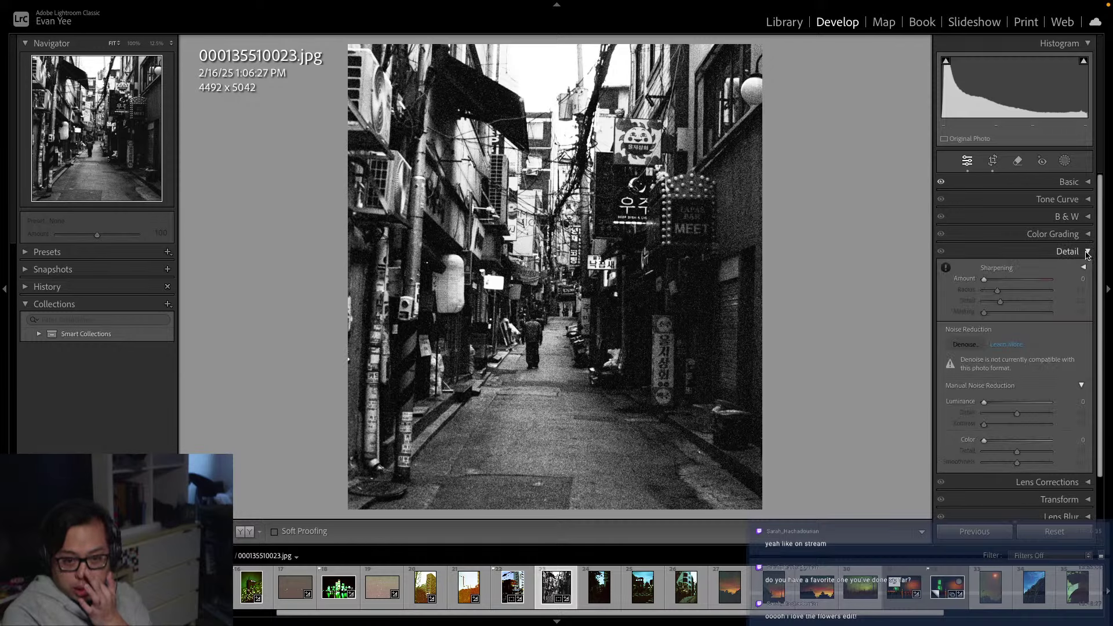
left_click_drag(988, 408, 1081, 411)
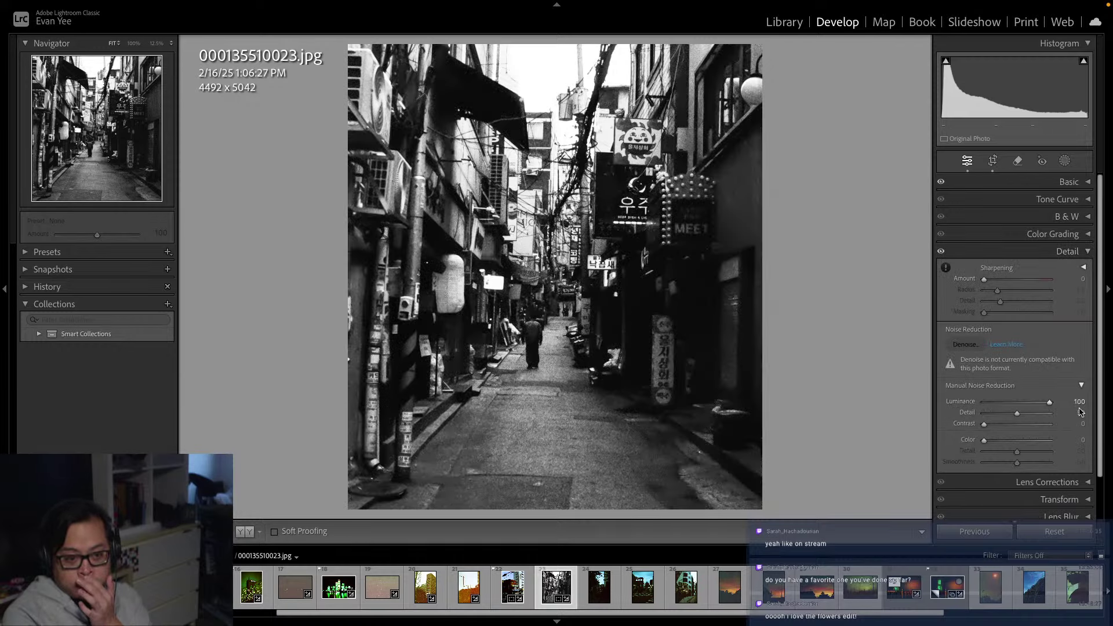
left_click(1028, 402)
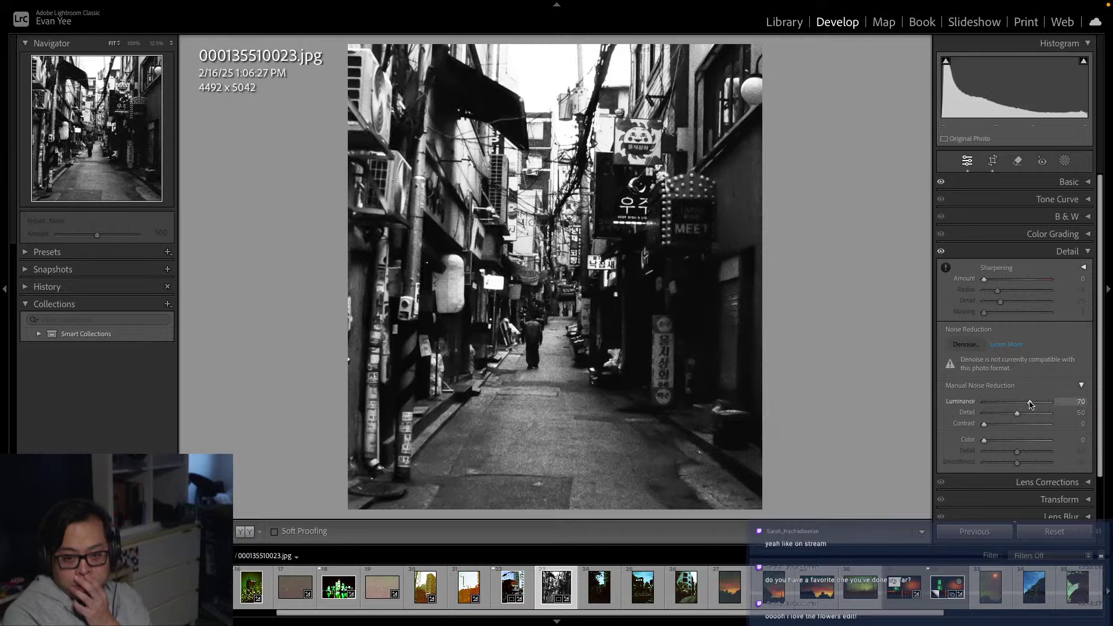
Try luminance noise reduction at 65 on the alley photo, comparing its grain at 12.5% and 25% magnification
left_click(570, 255)
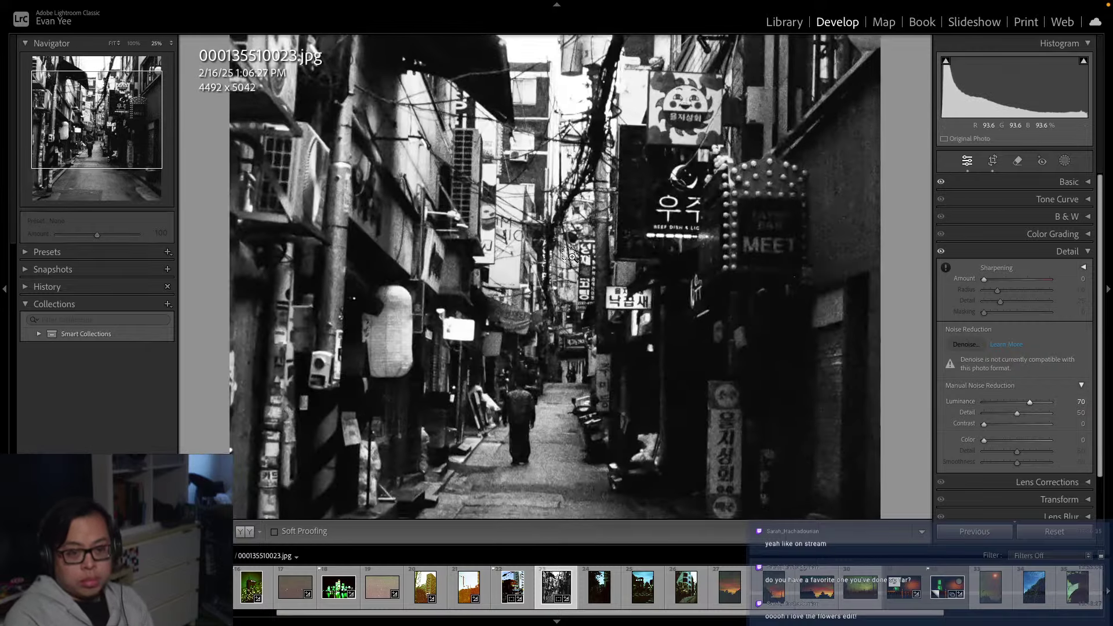
left_click(570, 255)
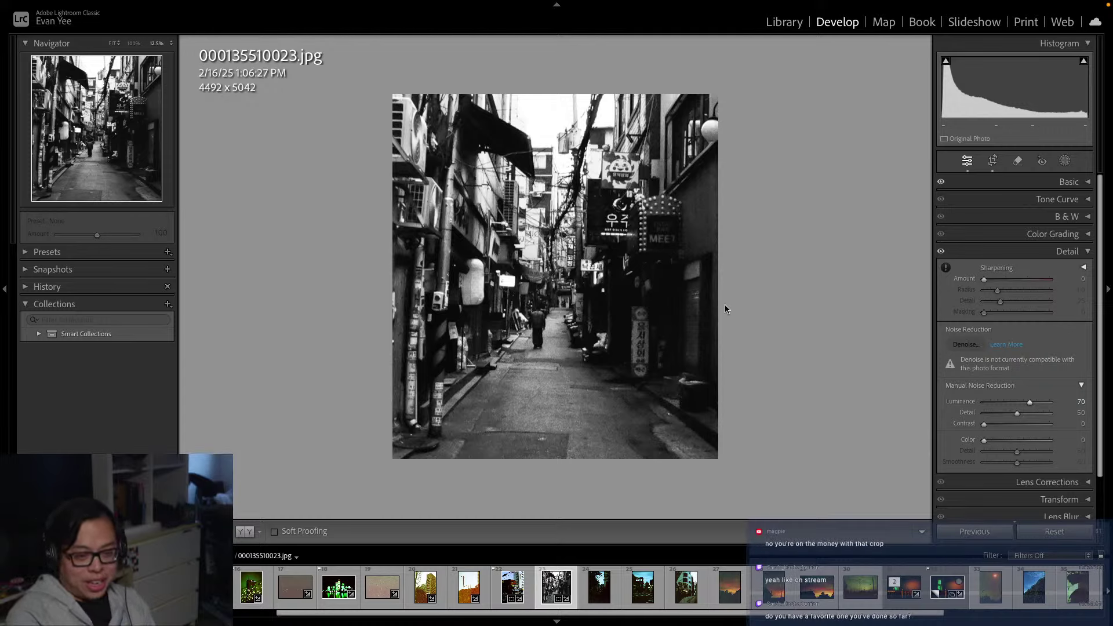
left_click(659, 413)
left_click(659, 414)
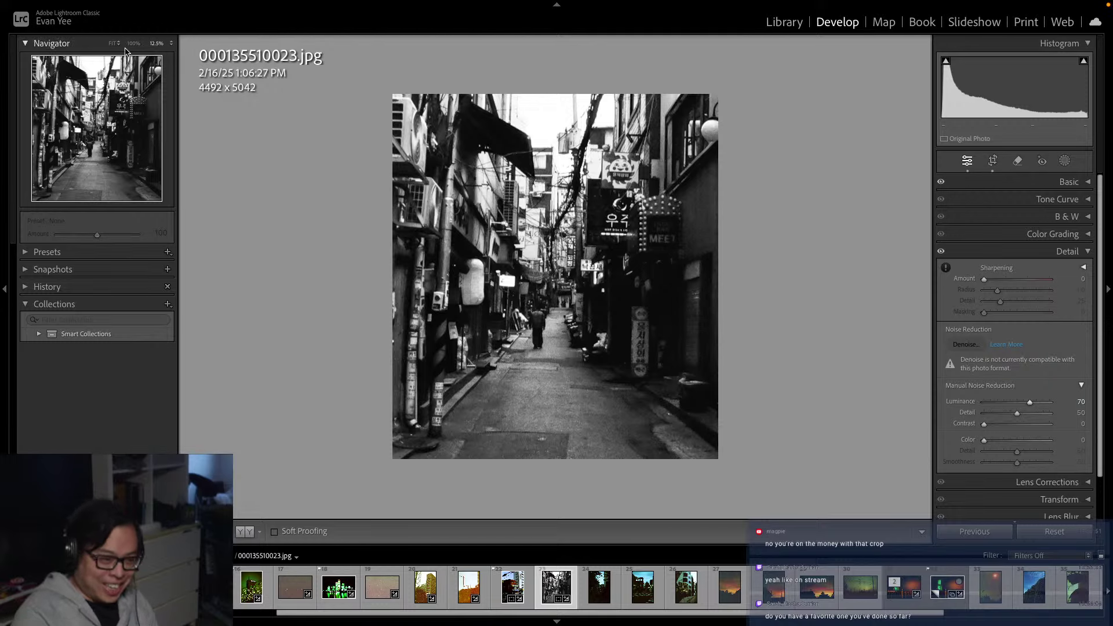
left_click(156, 44)
left_click(185, 57)
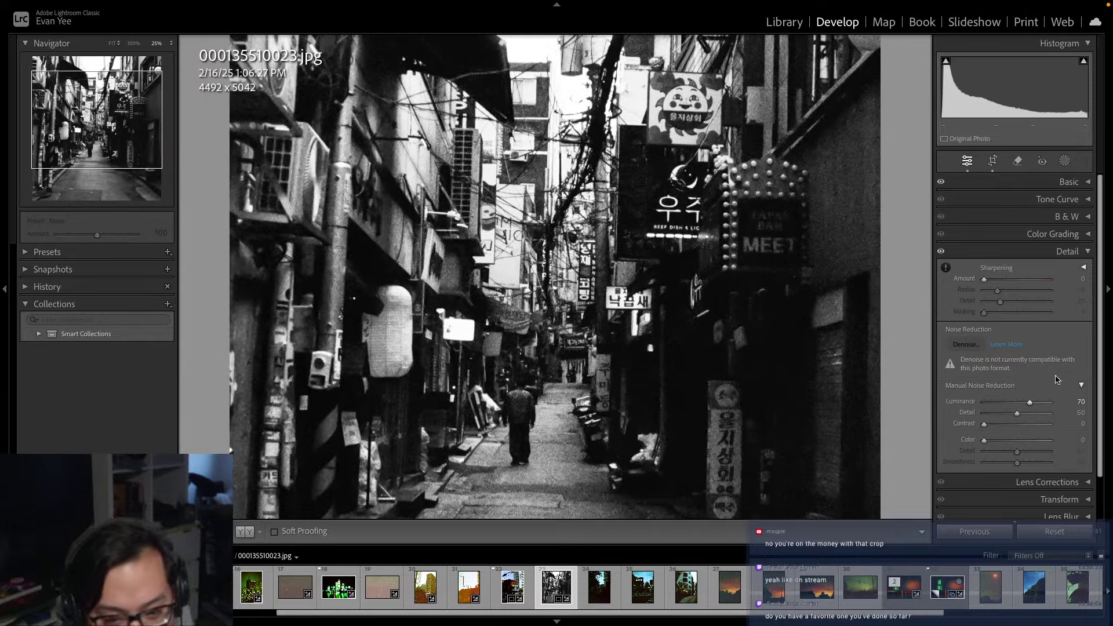
left_click(1081, 402)
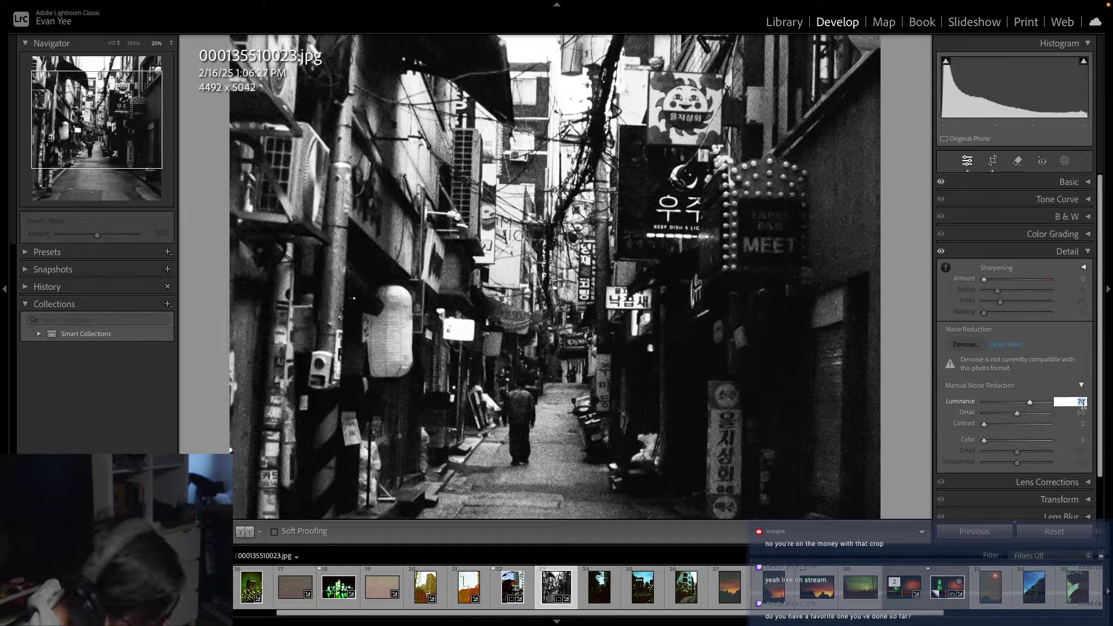
key("Return")
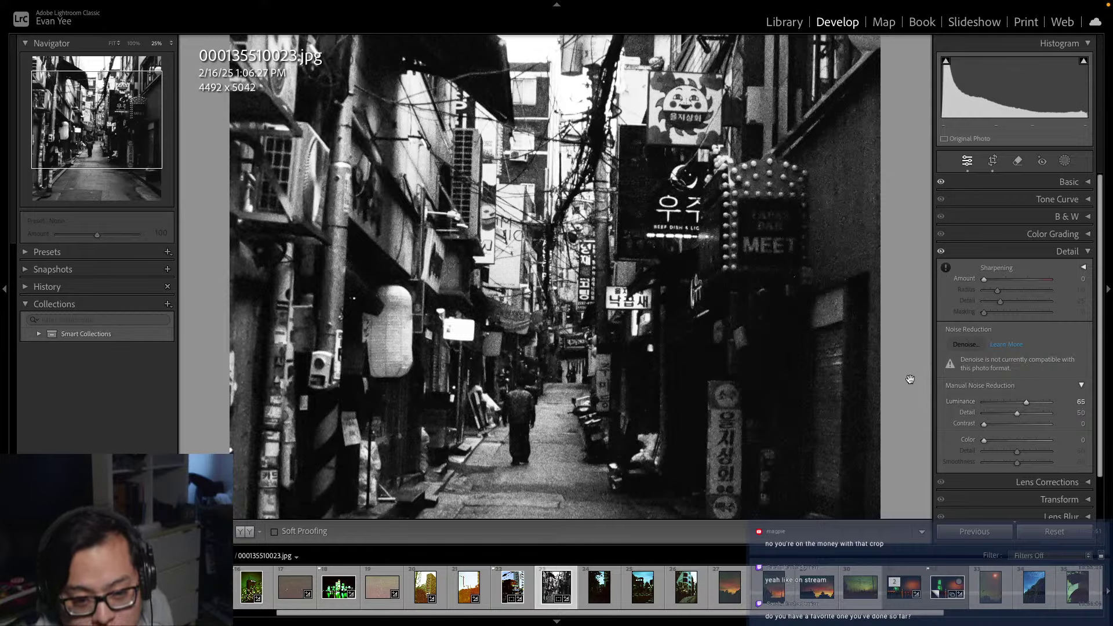
key("ctrl+minus")
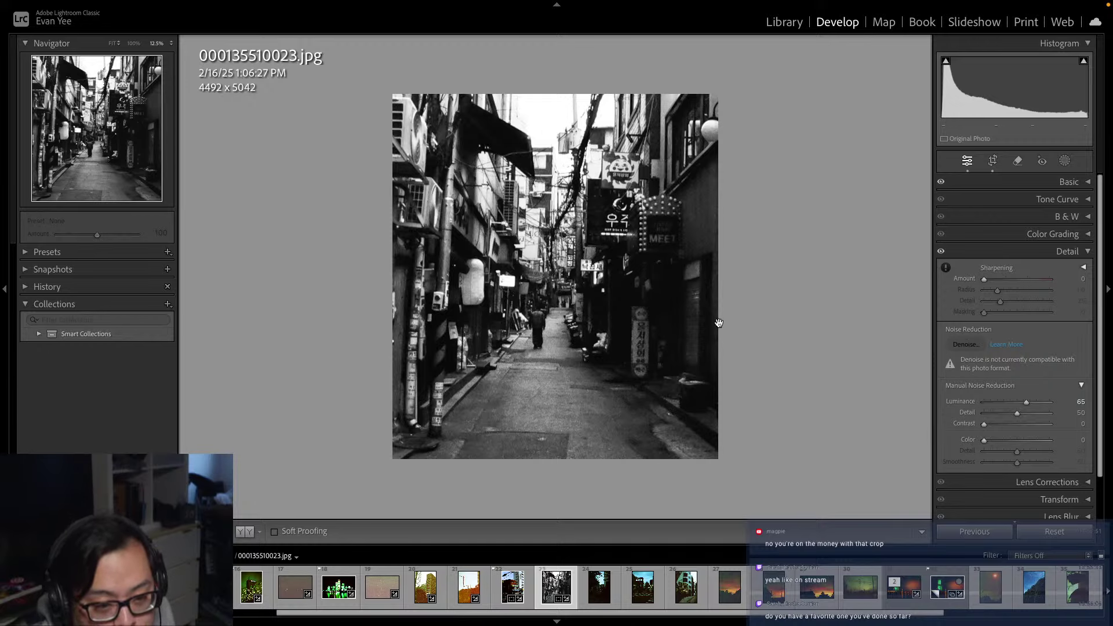
Set the alley photo's luminance noise reduction to 25 and check the whole frame
left_click(1078, 403)
type("25")
key("Return")
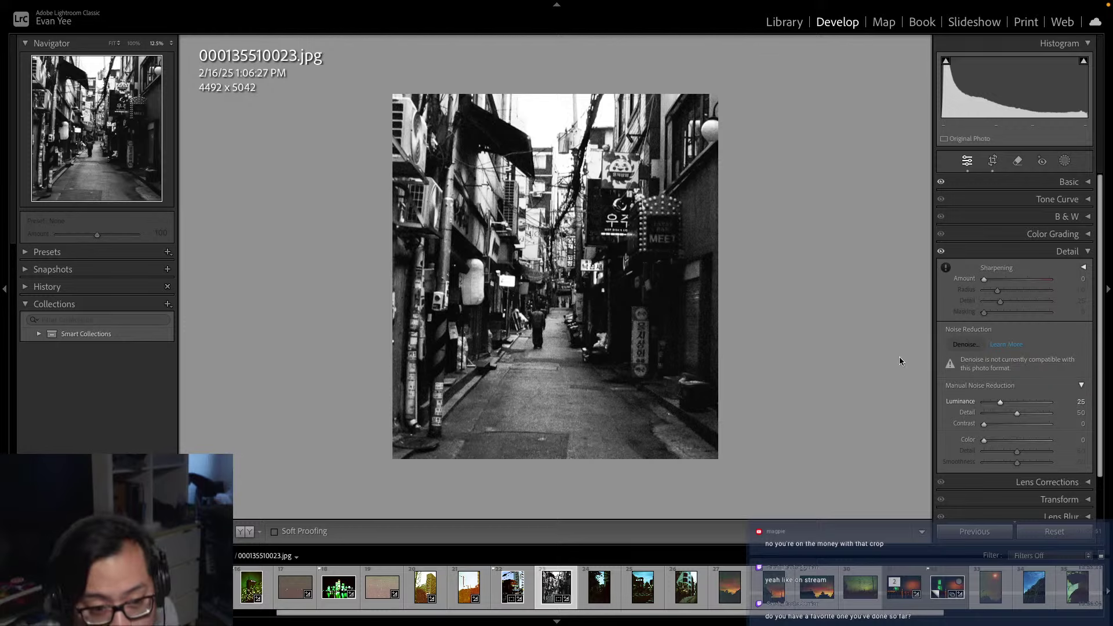
left_click(548, 308)
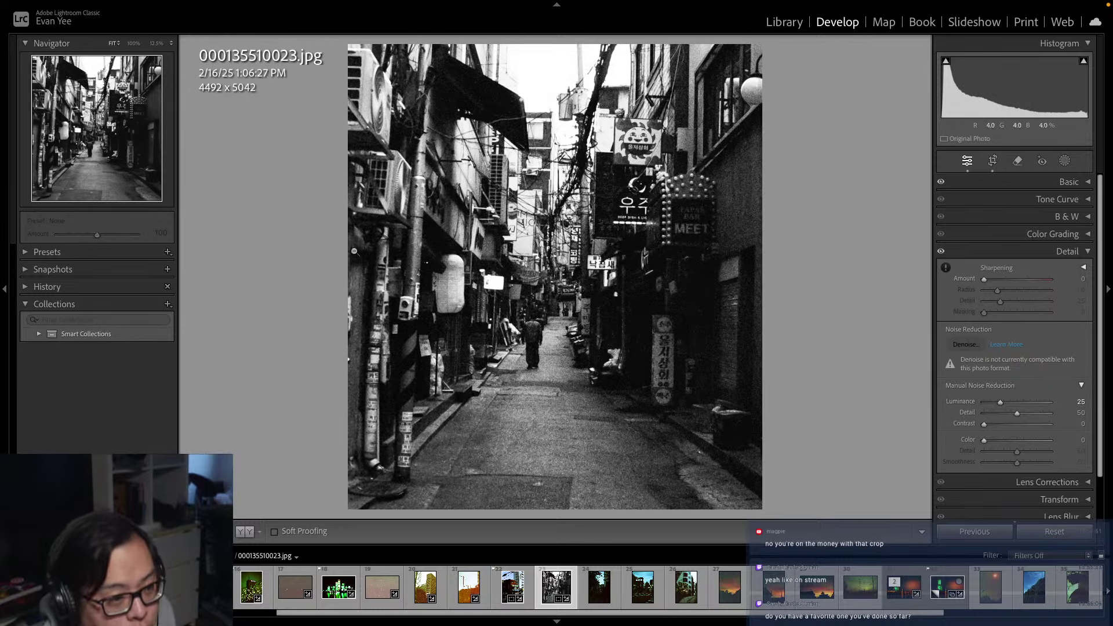
Flag the black and white alley photo as a pick
right_click(559, 588)
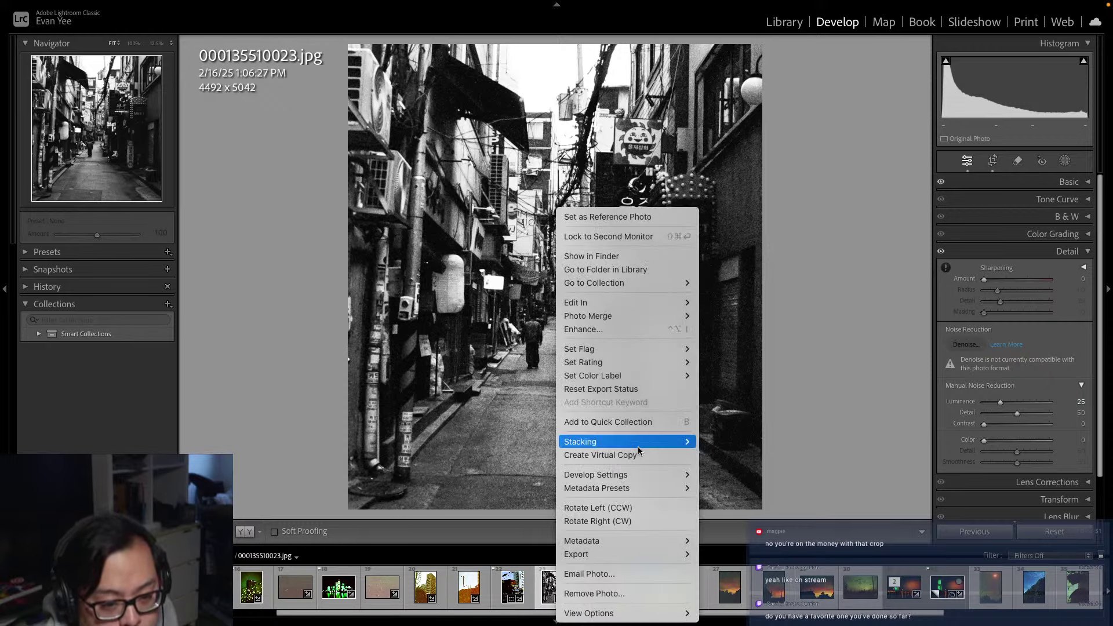
mouse_move(642, 353)
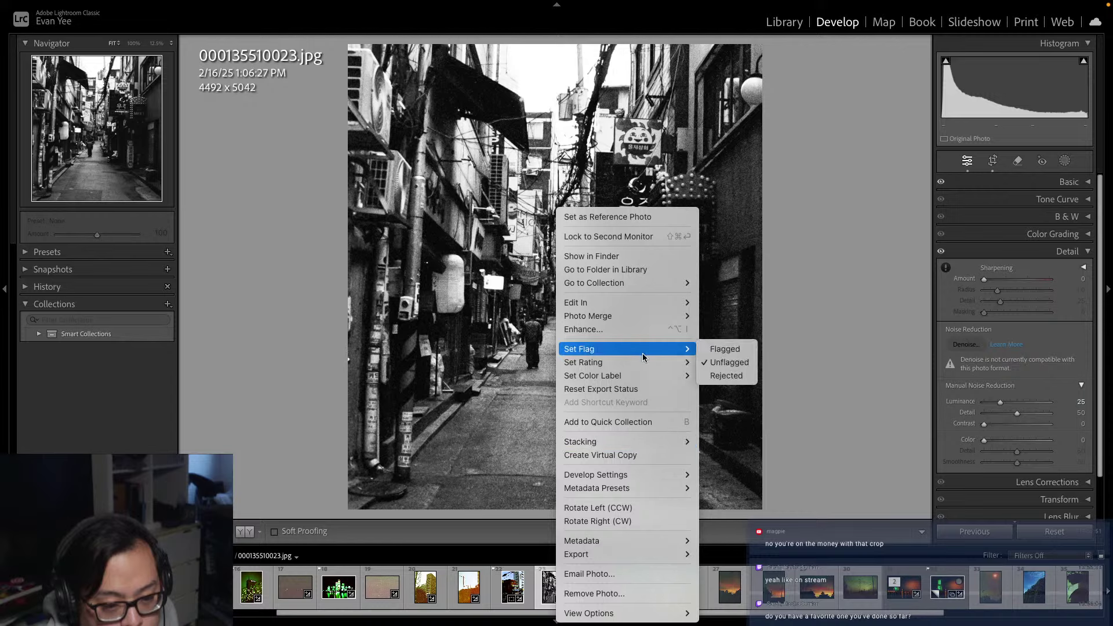
left_click(724, 348)
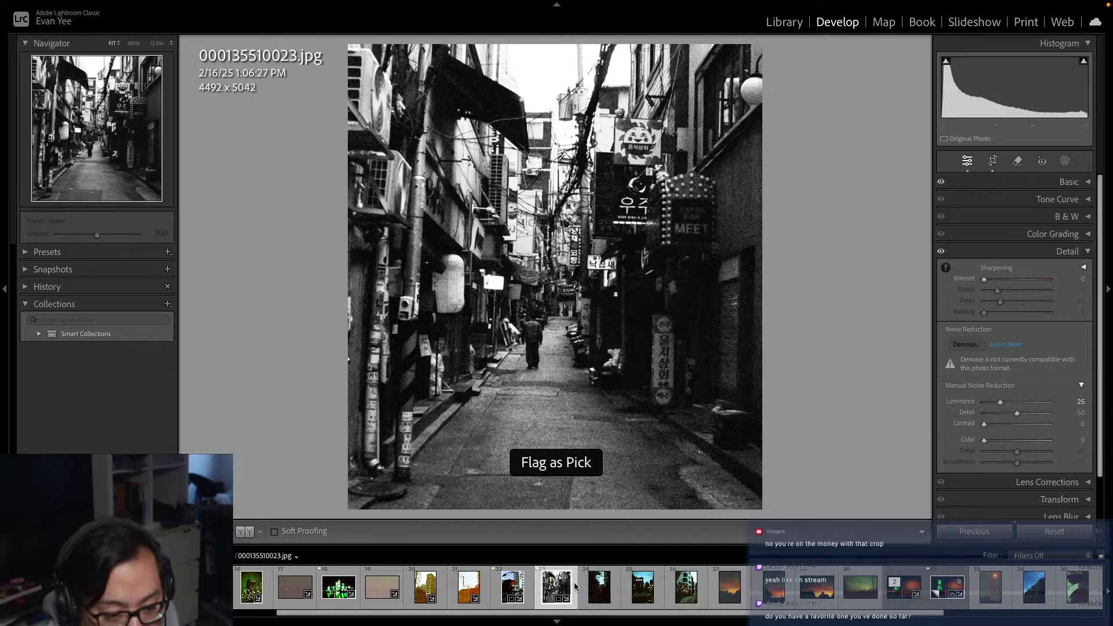
Open the dark street photo 000135510024.jpg and brighten it with exposure +2.40 and shadows +24
left_click_drag(568, 617, 671, 623)
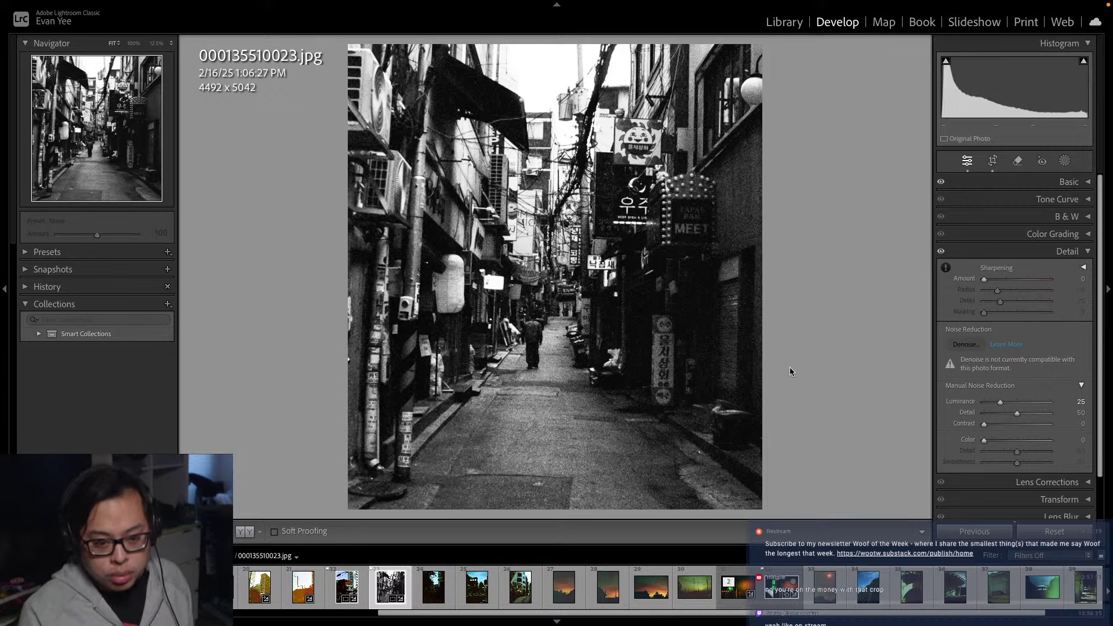
left_click_drag(468, 613, 532, 620)
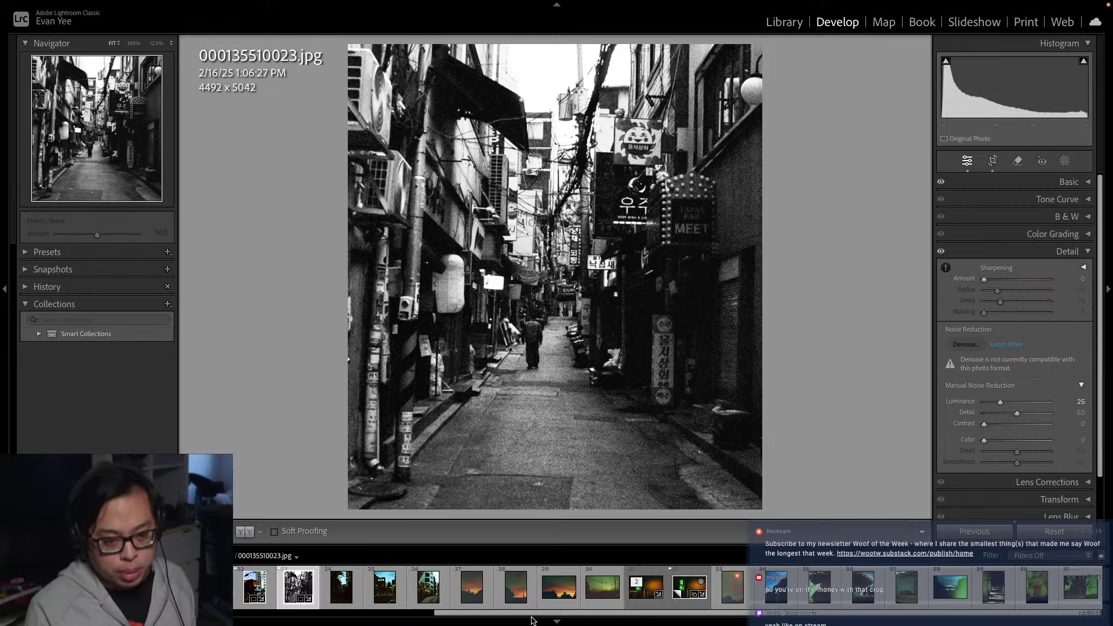
left_click(340, 598)
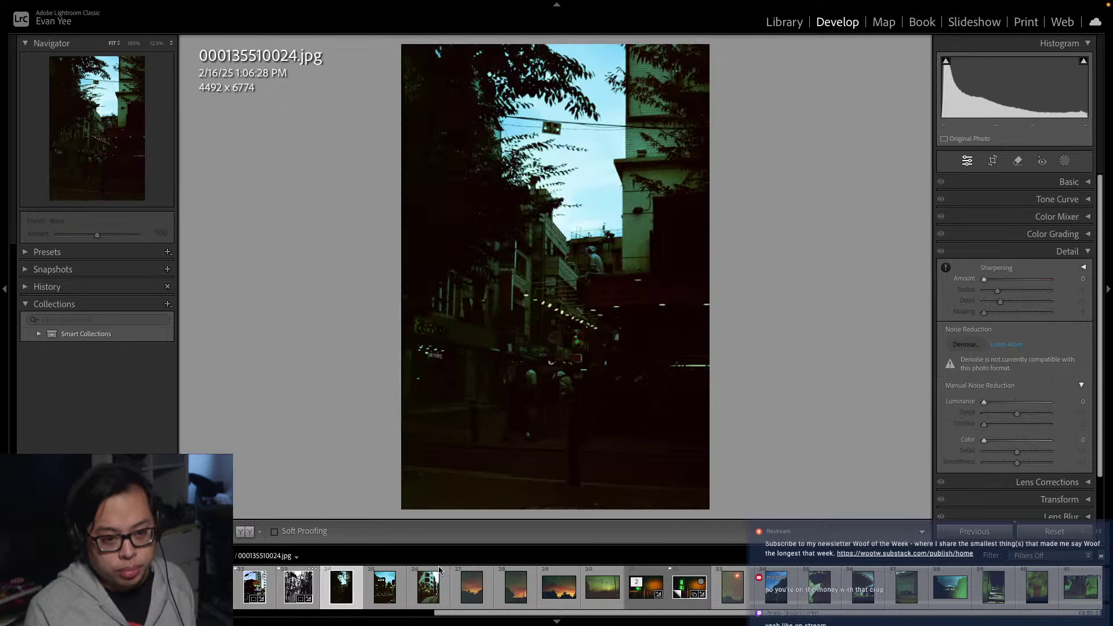
left_click(1088, 251)
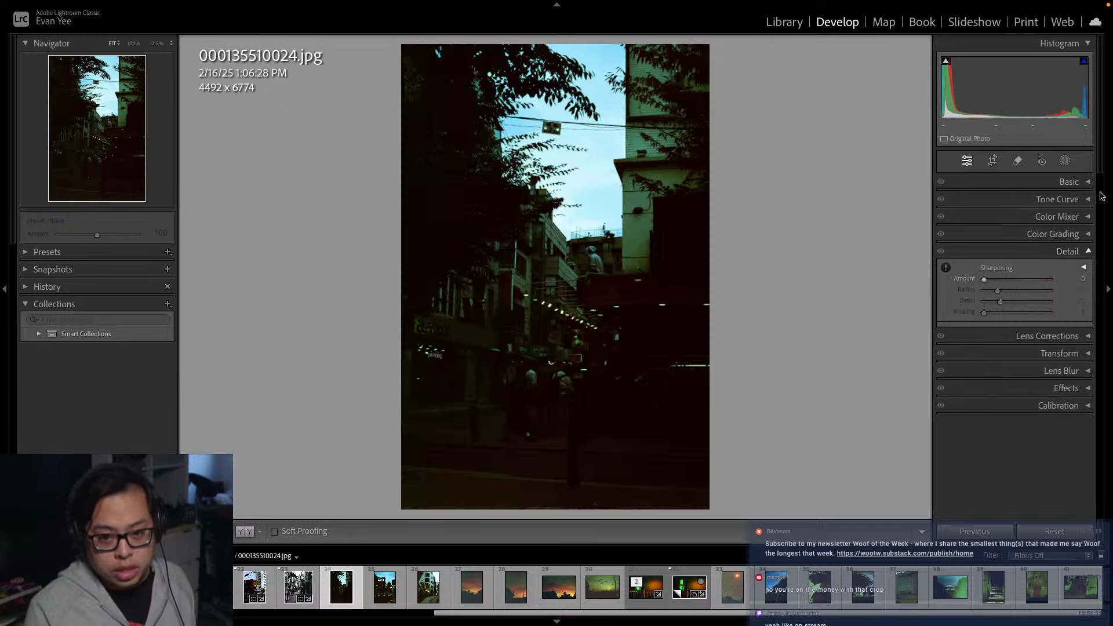
left_click(1085, 182)
left_click_drag(1019, 297, 1044, 295)
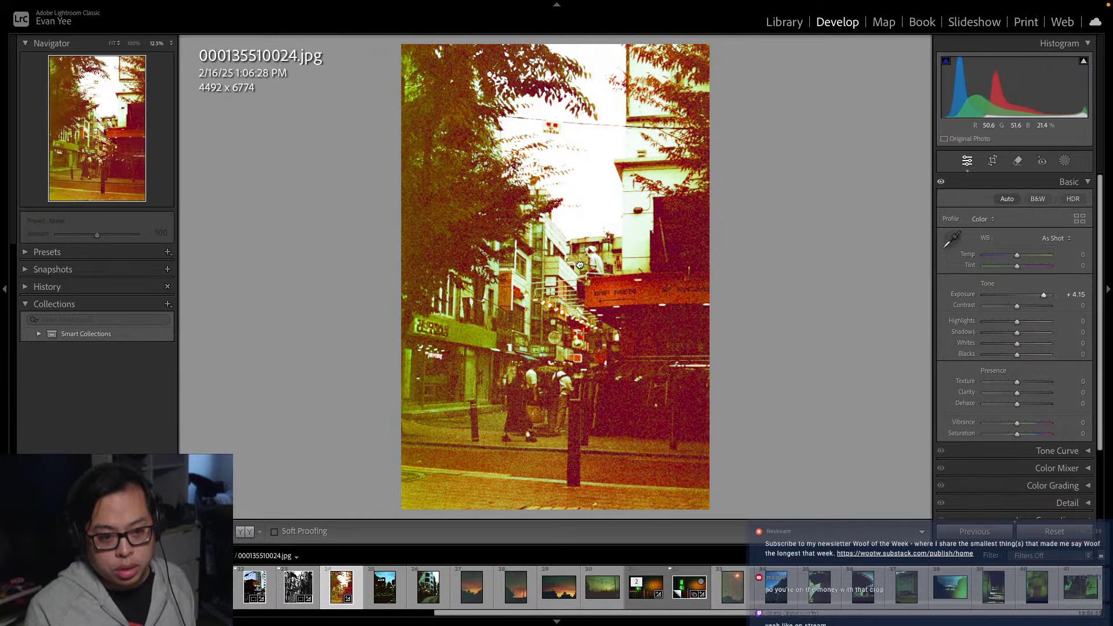
left_click_drag(1043, 295, 1032, 295)
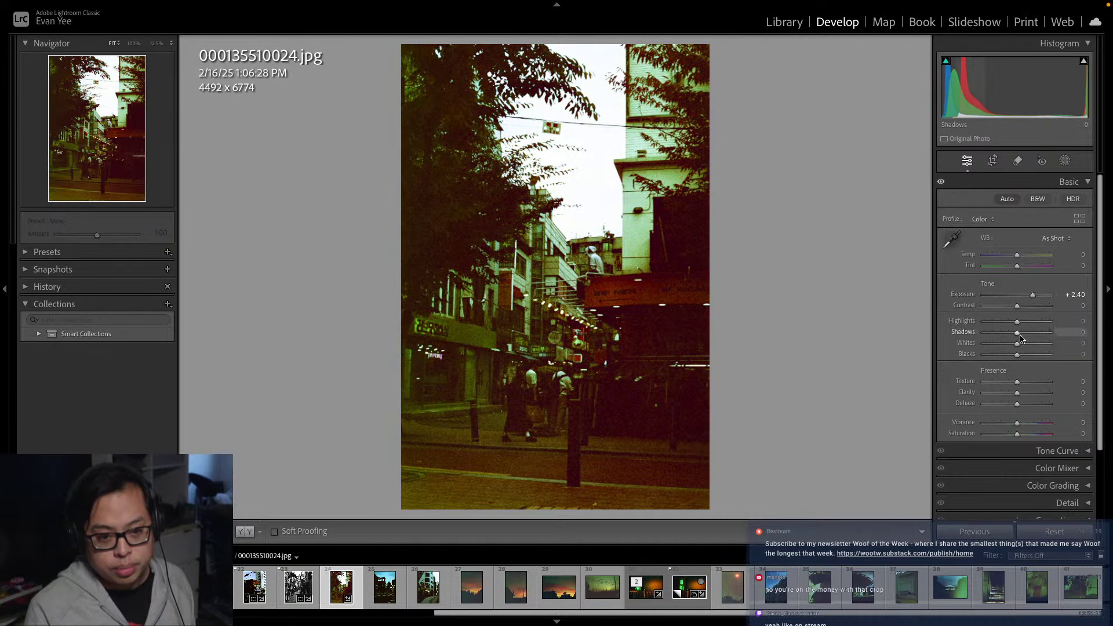
left_click_drag(1017, 332, 1024, 331)
Try the street photo in black and white, inspect the rooftop figure and pedestrians up close, and switch back to color
left_click(1039, 199)
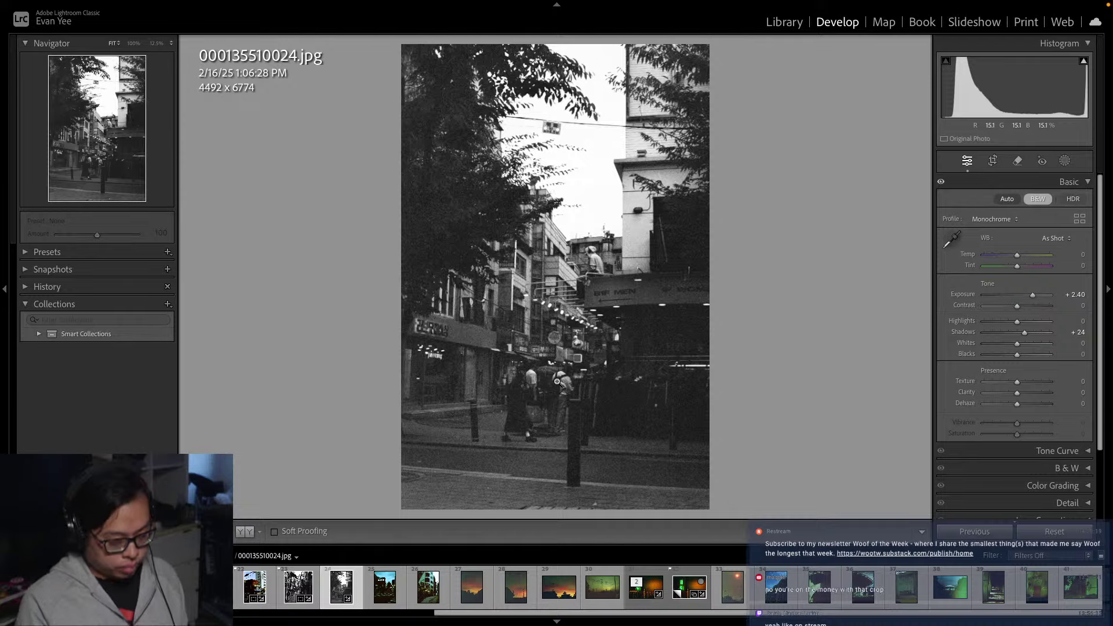
left_click(571, 273)
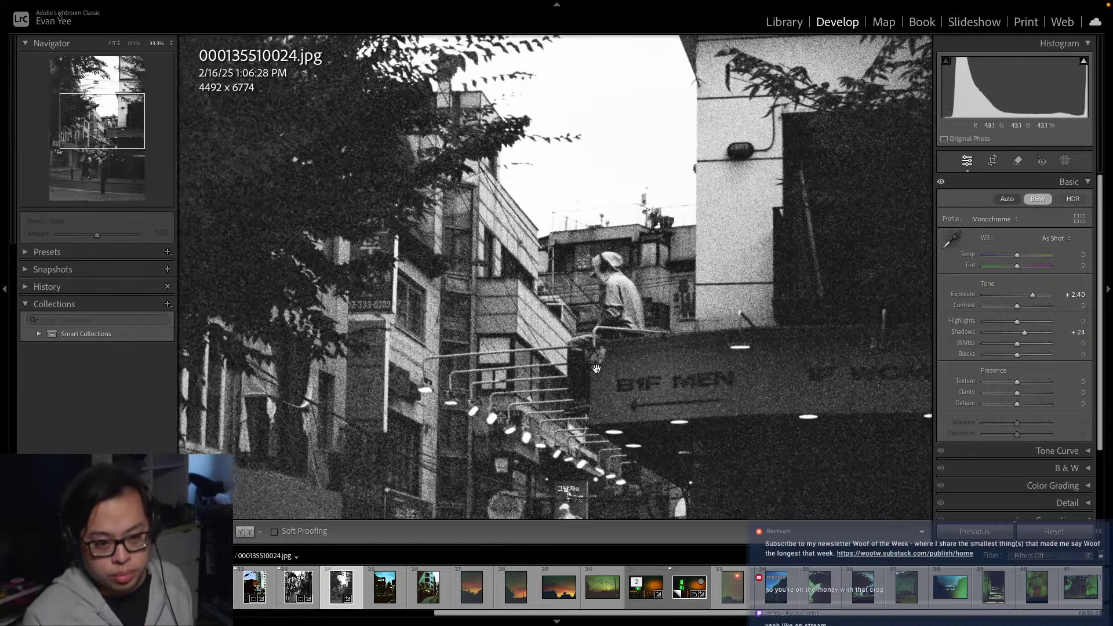
scroll(597, 369, "down", 6)
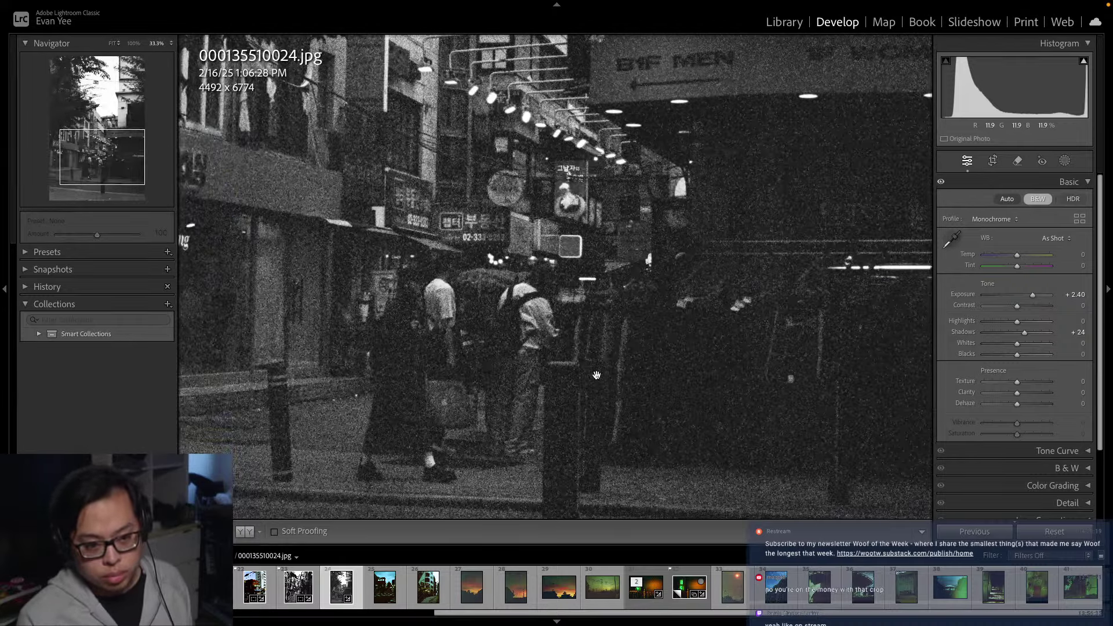
key("super+minus")
key("super+minus")
key("super+minus")
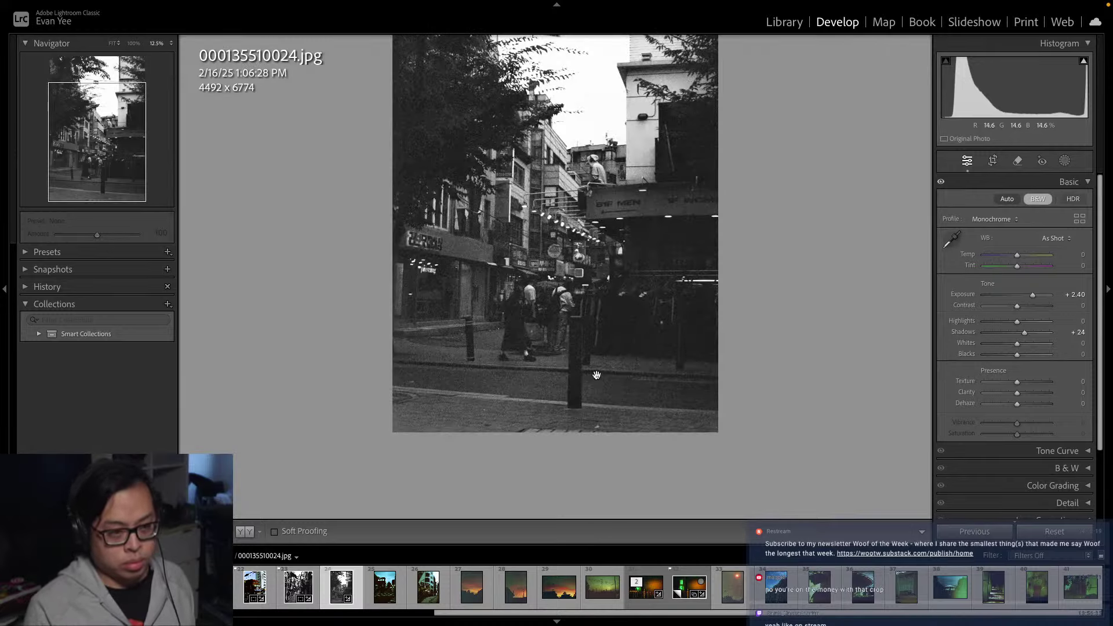
scroll(745, 367, "up", 5)
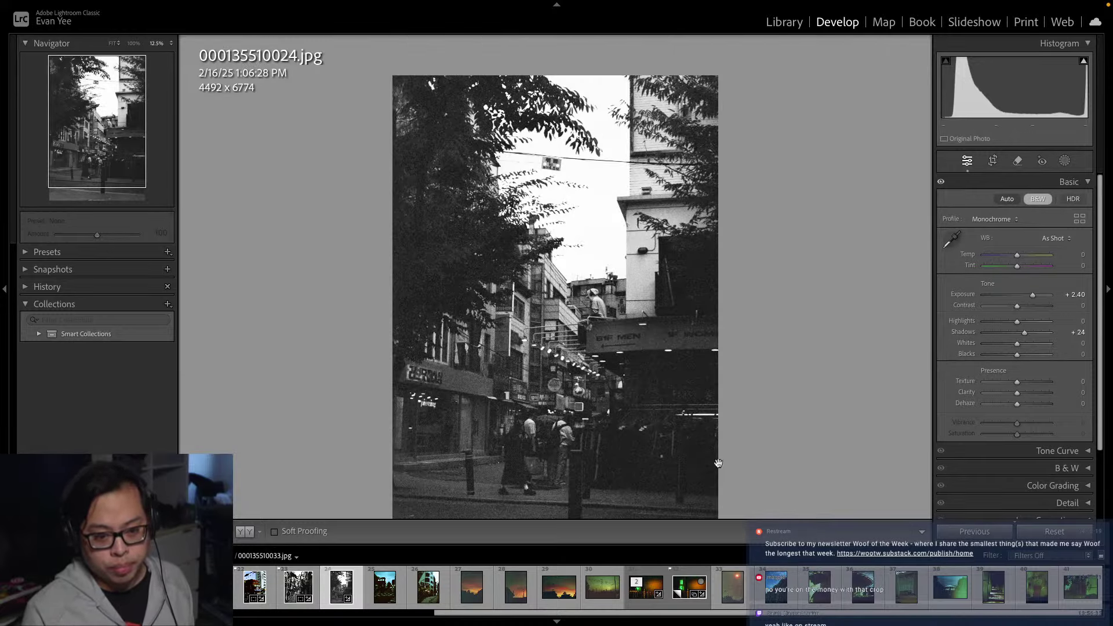
scroll(711, 456, "down", 2)
key("super+equal")
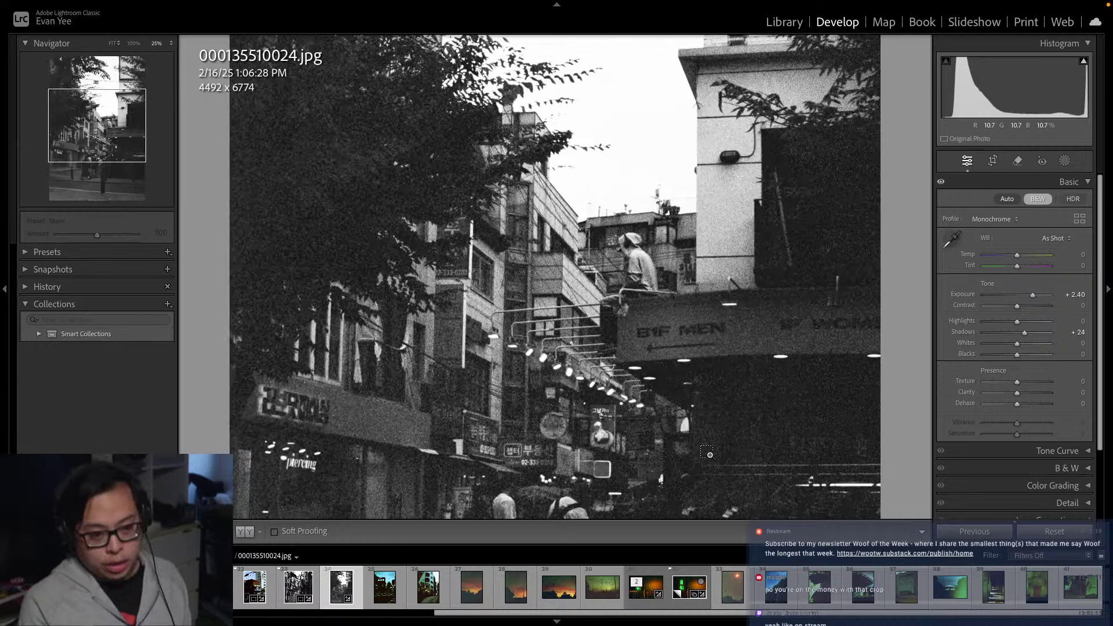
left_click(1038, 199)
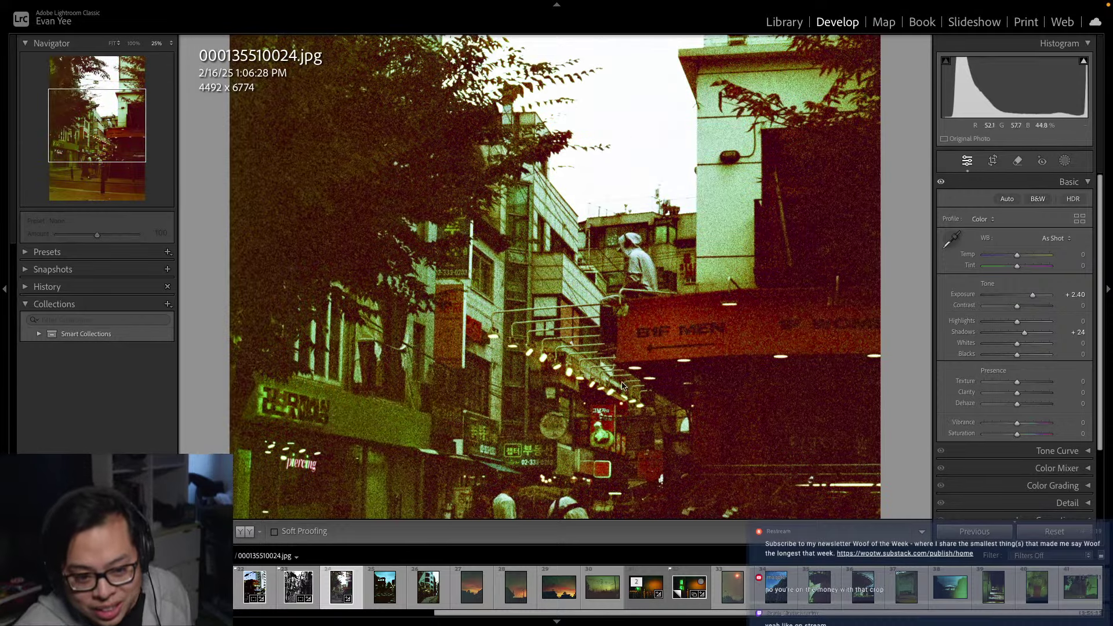
scroll(776, 335, "down", 4)
scroll(774, 335, "down", 3)
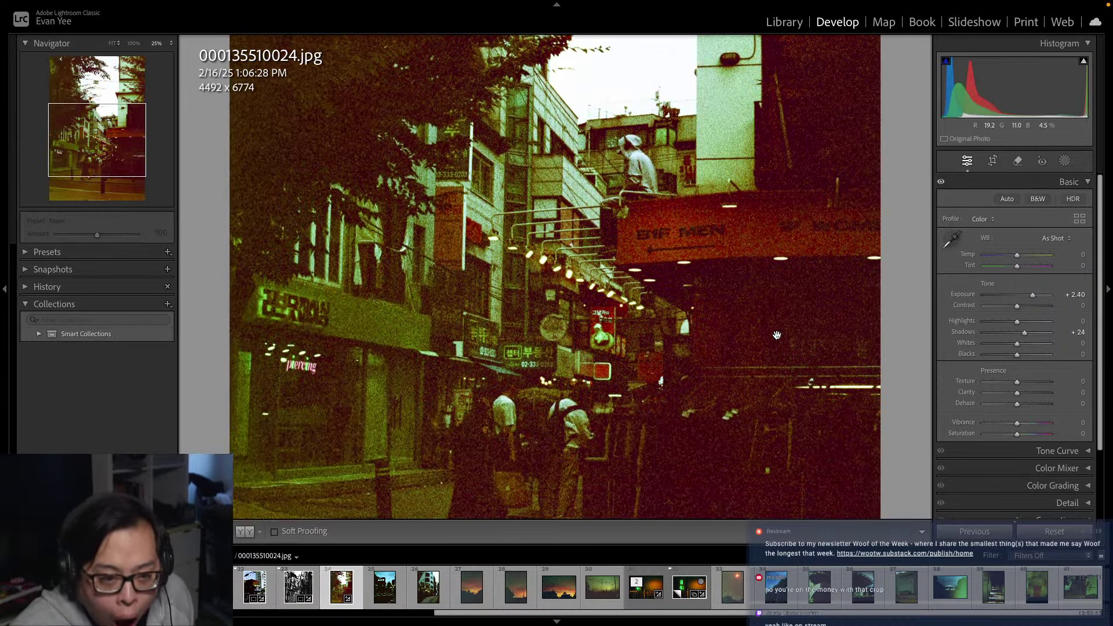
scroll(767, 335, "down", 1)
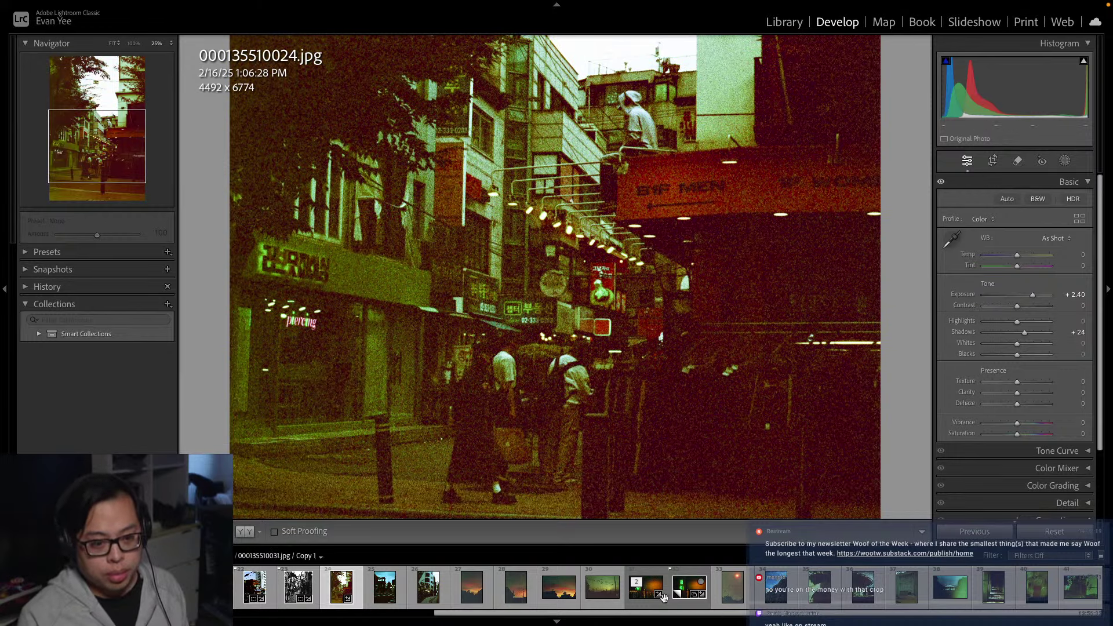
Move on to the crosswalk photo 000135510025.jpg and set its exposure to +1.35 and texture to +6
key("Right")
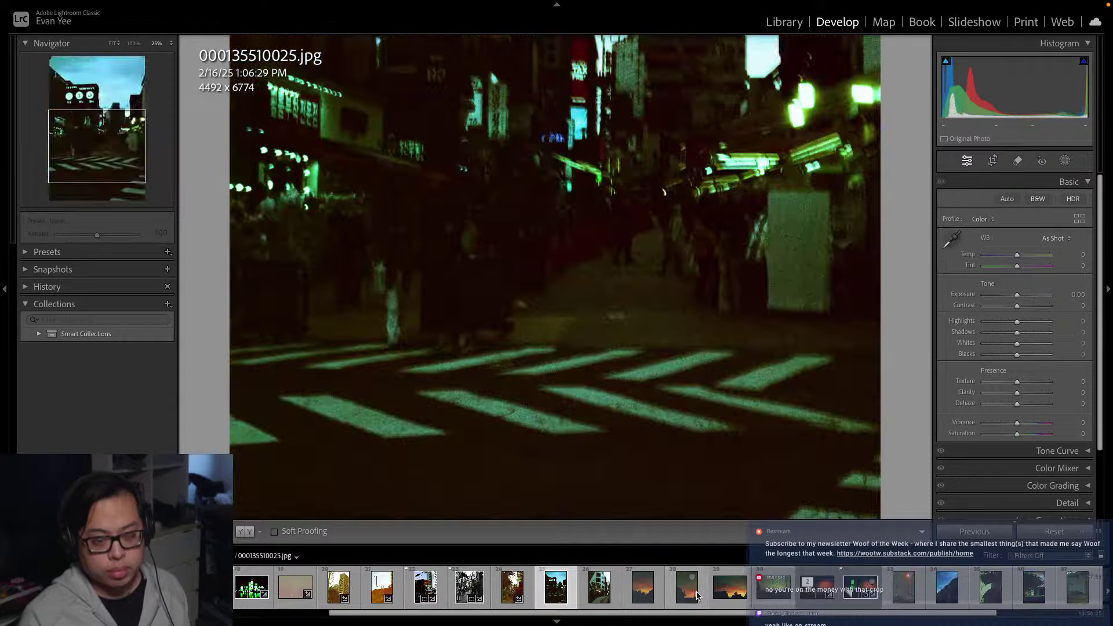
left_click(701, 475)
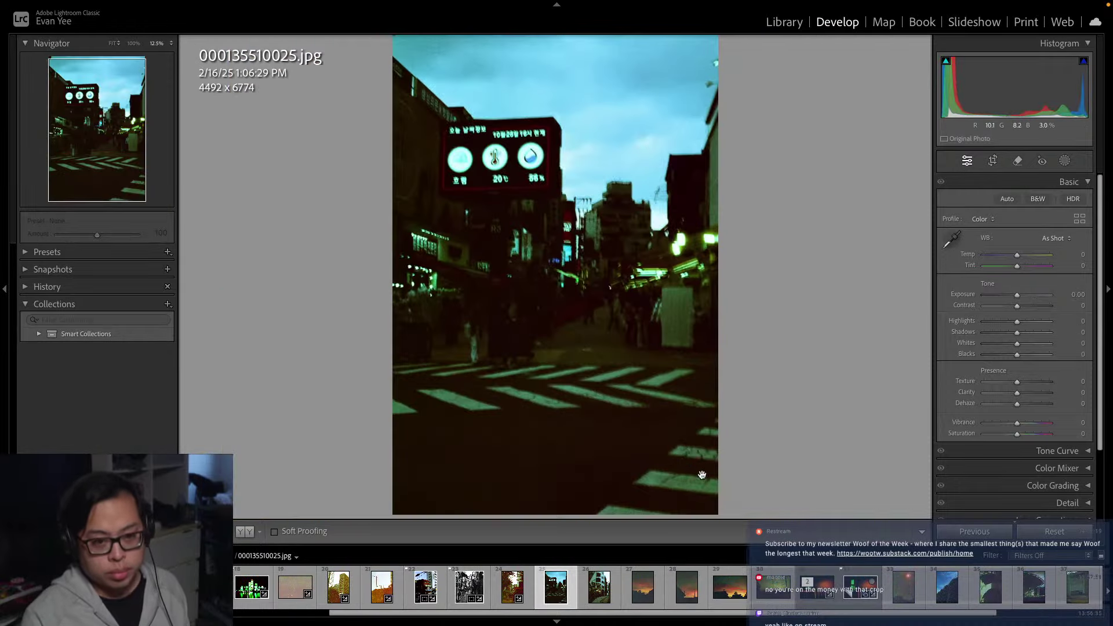
left_click_drag(1016, 294, 1029, 296)
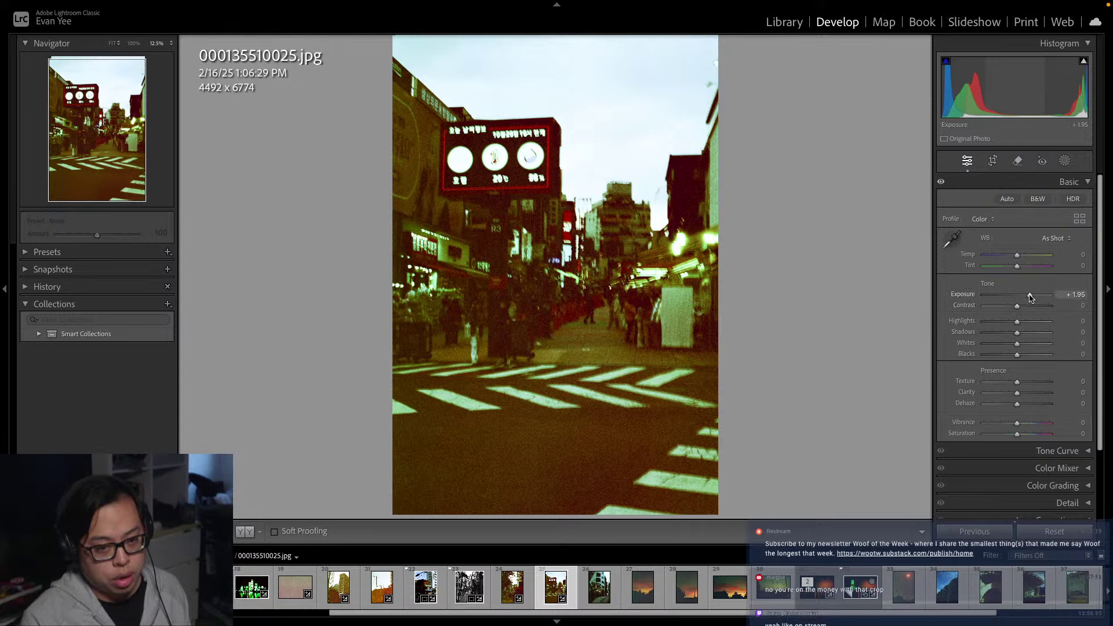
left_click_drag(1030, 297, 1025, 298)
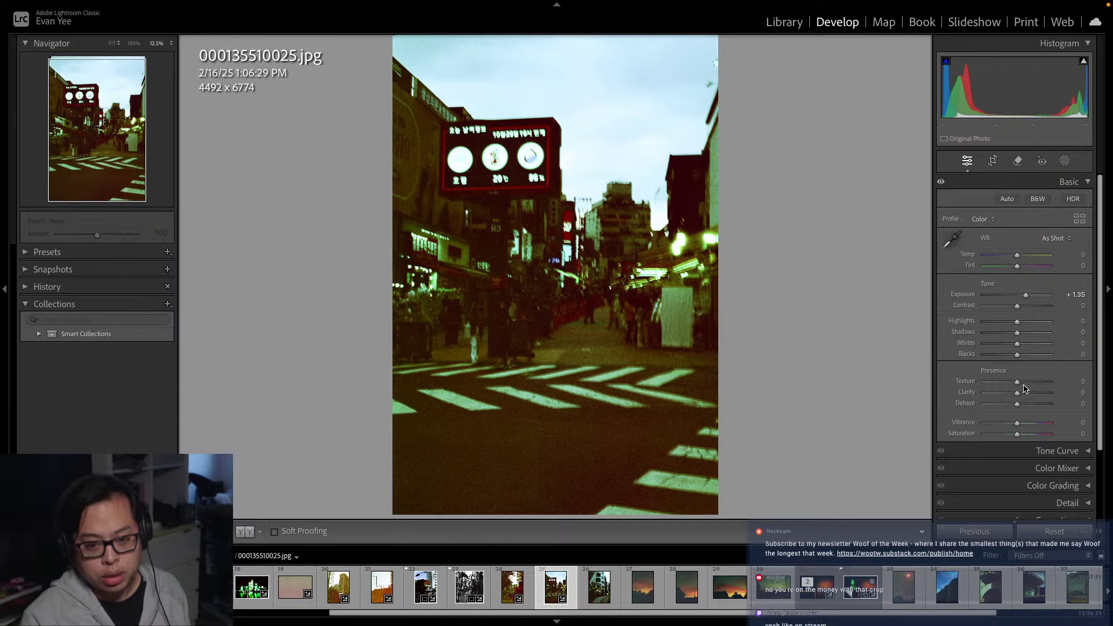
left_click_drag(1023, 385, 1024, 385)
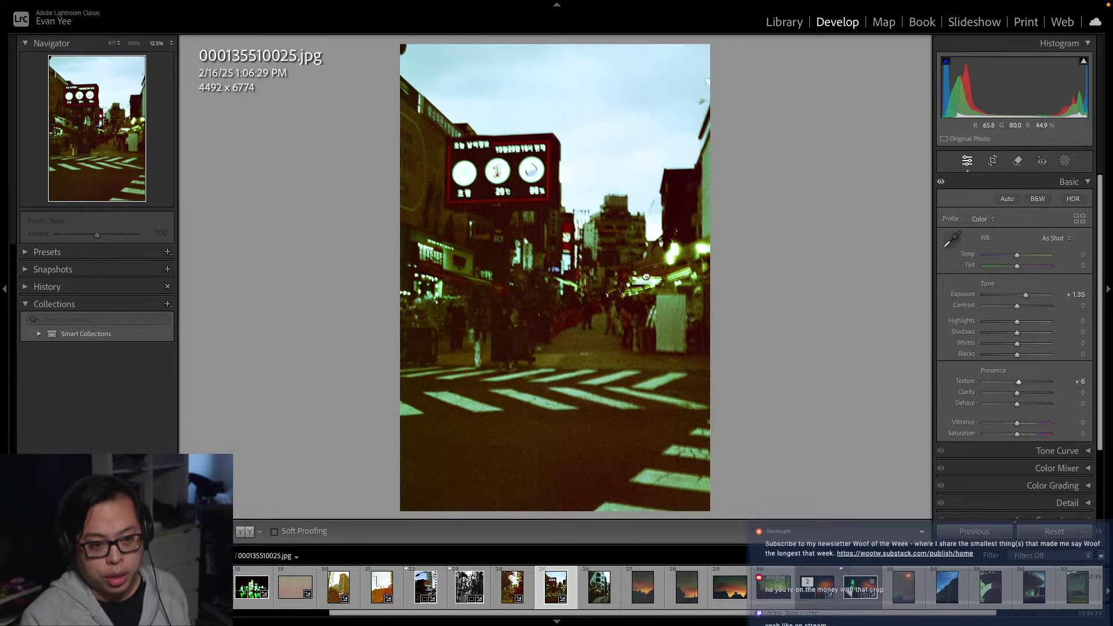
Inspect the crosswalk photo's crowd up close and raise its exposure to +2.55
left_click(646, 276)
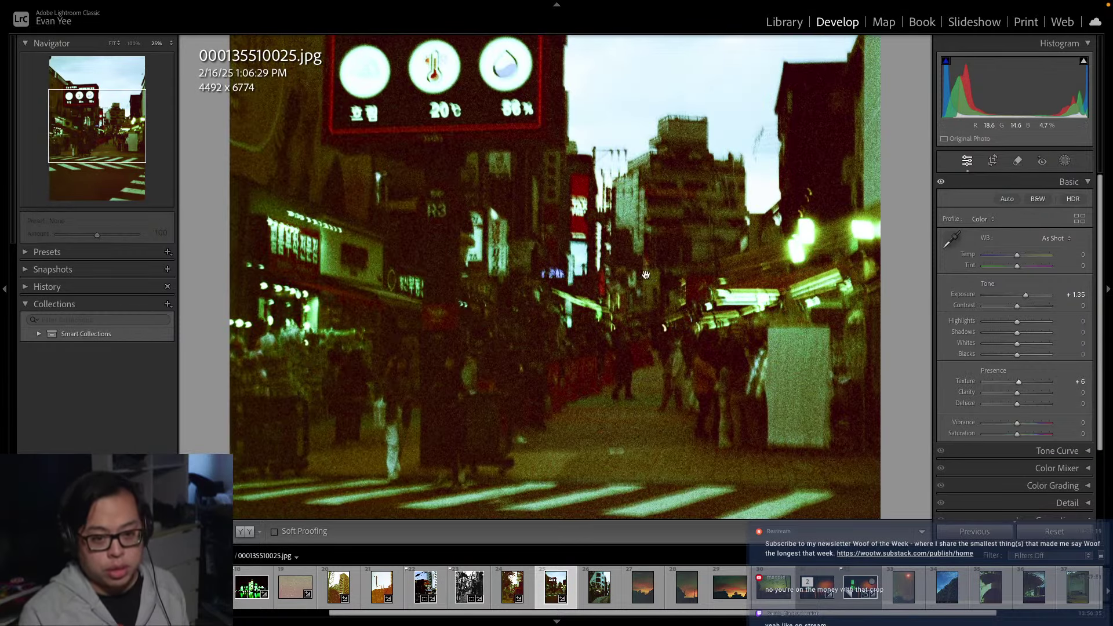
left_click_drag(1025, 295, 1035, 304)
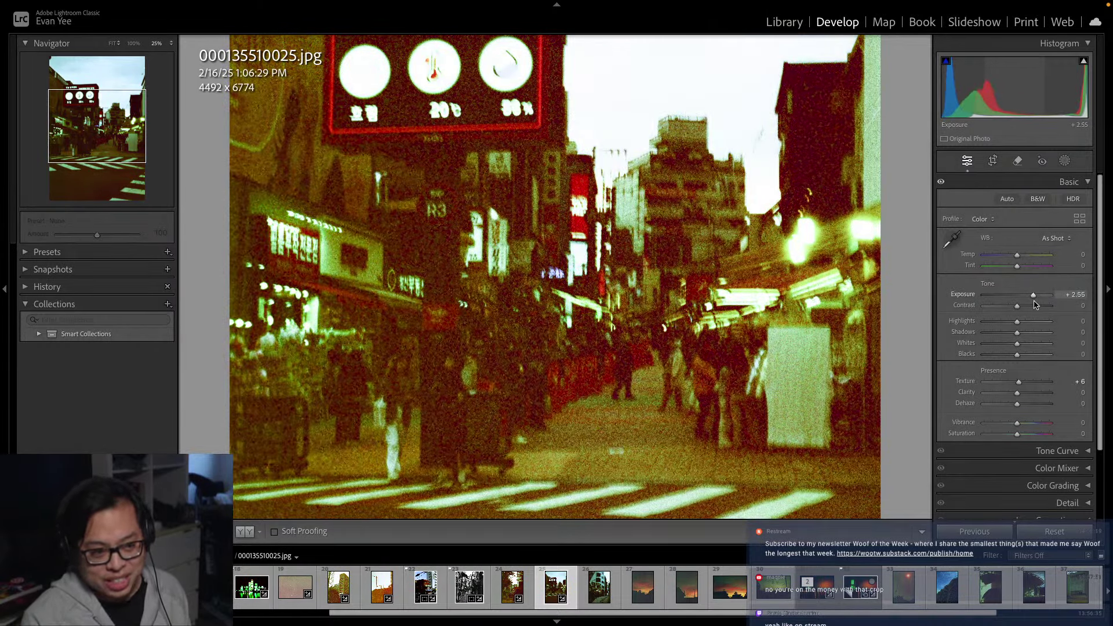
key("super+minus")
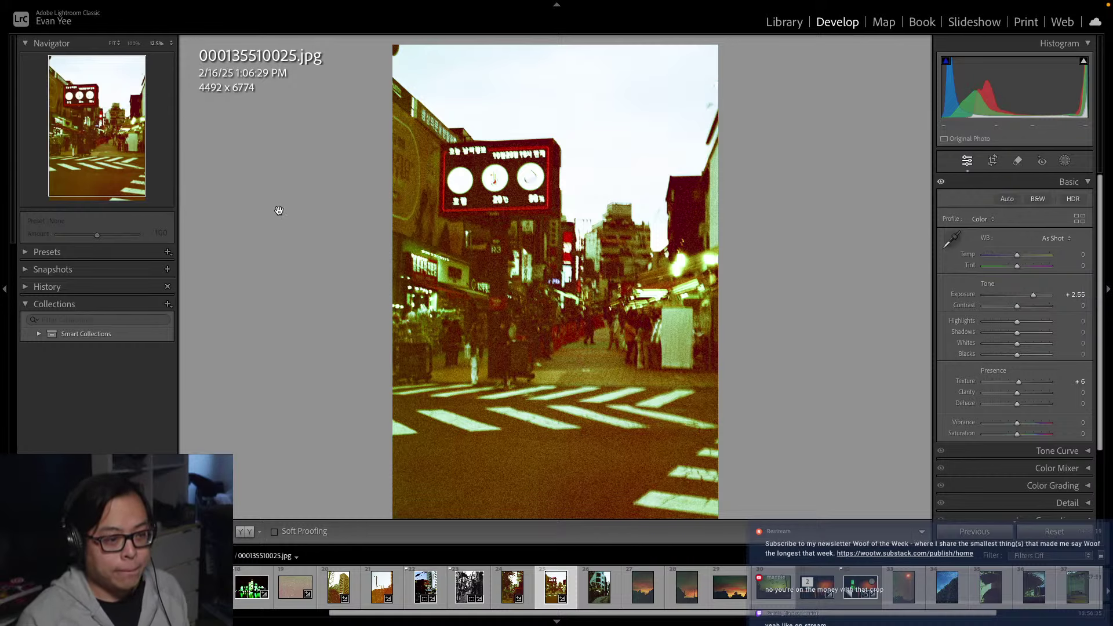
Open the building photo 000135510026.jpg and set temp +10, tint +5, exposure +0.75, contrast +12, highlights +9, shadows -9 and blacks -4
key("Right")
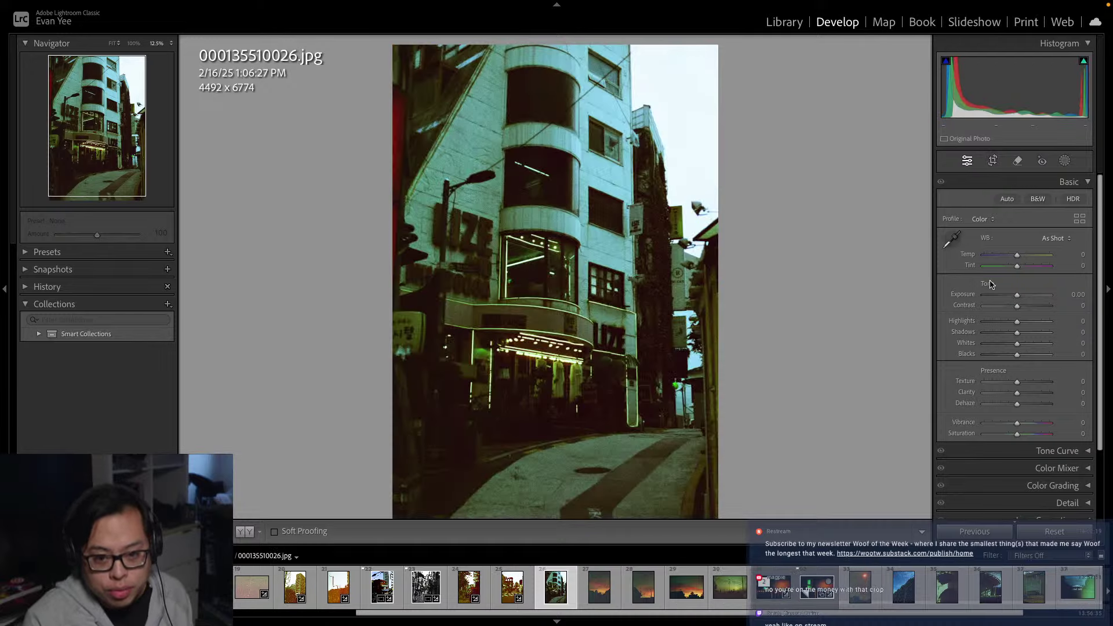
left_click_drag(1020, 299, 1023, 298)
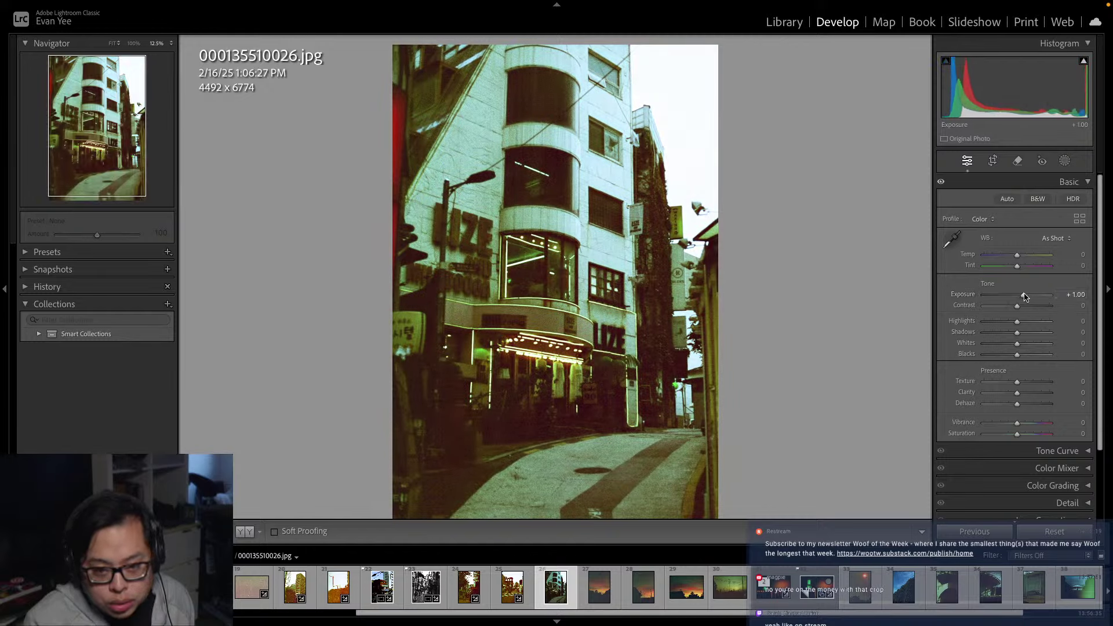
left_click_drag(1023, 297, 1012, 340)
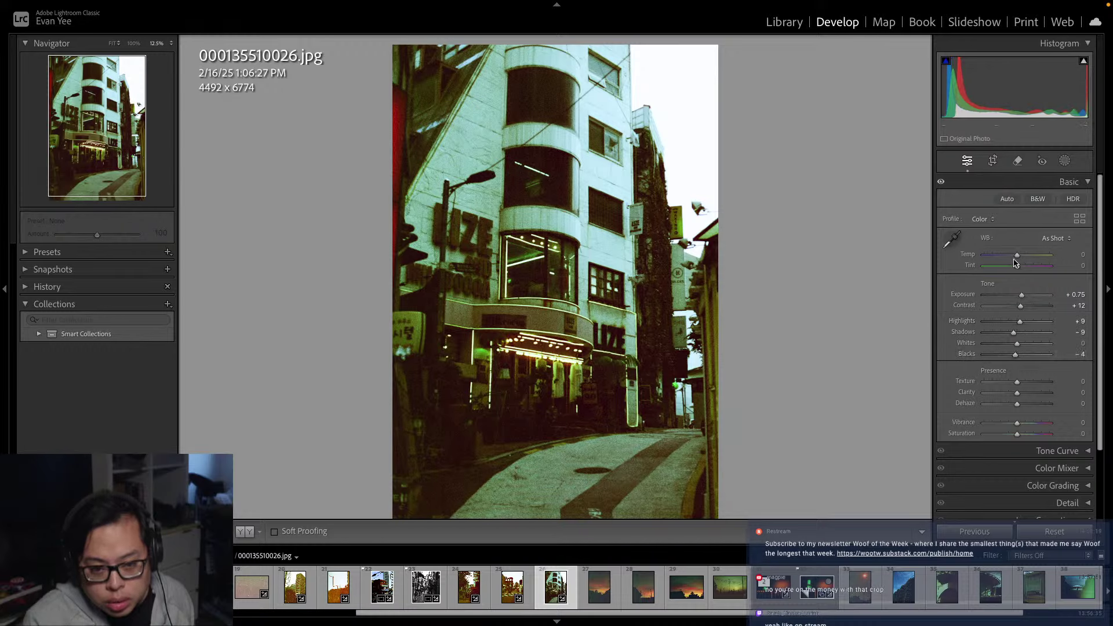
left_click_drag(1016, 255, 1021, 256)
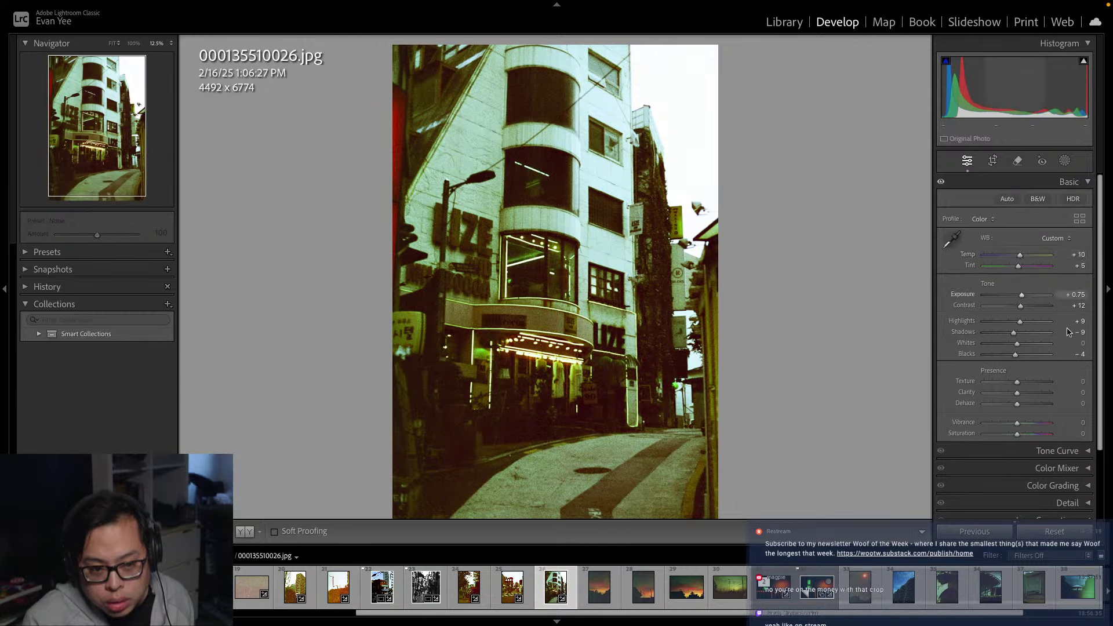
Set the building photo's exposure to -0.20 and contrast to +100, preview it in black and white, and switch back to color
left_click_drag(1021, 295, 1038, 315)
key("v")
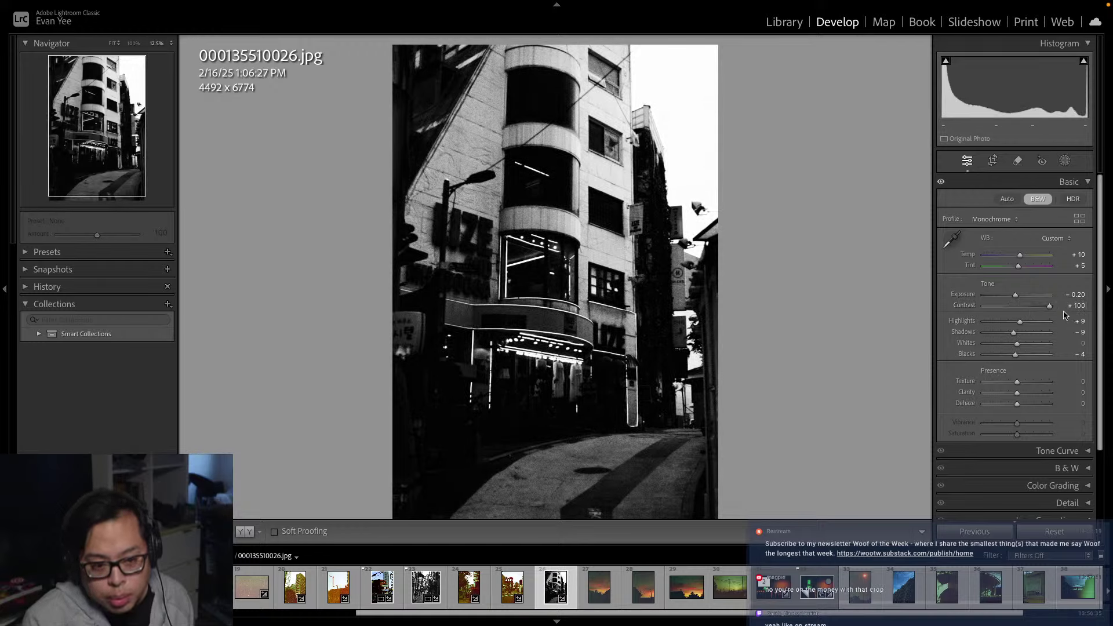
left_click(1038, 199)
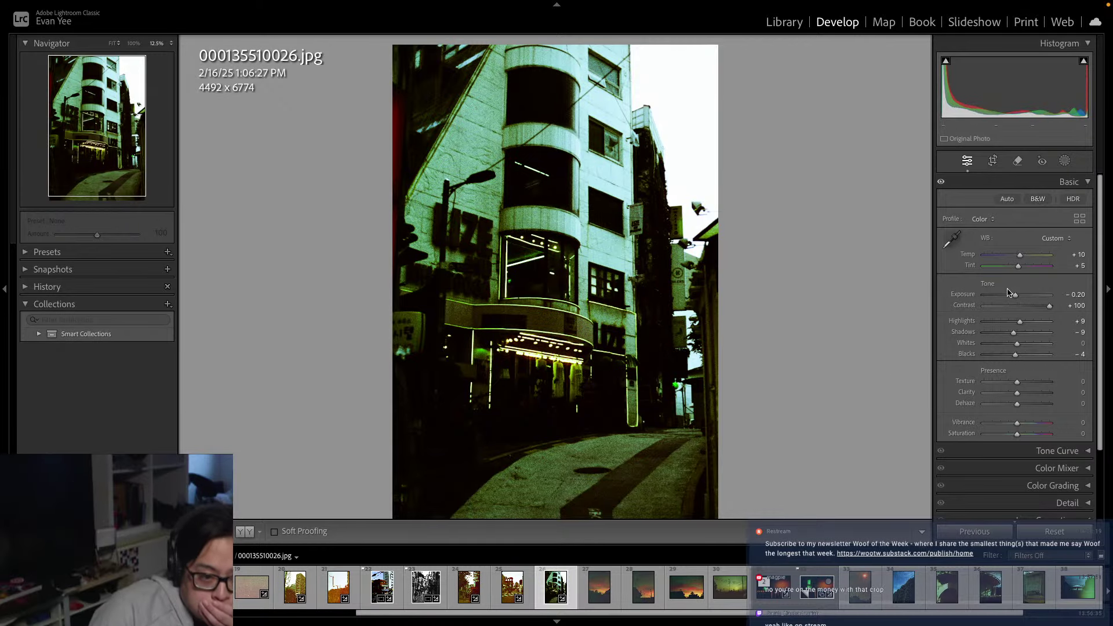
Lift the building photo's shadows to +71 and lower its highlights to +2 and exposure to -0.65
mouse_move(1013, 332)
left_mouse_down()
mouse_move(1053, 337)
mouse_move(1011, 328)
left_mouse_up()
left_click_drag(1002, 331, 1018, 346)
left_click_drag(1015, 294, 1013, 297)
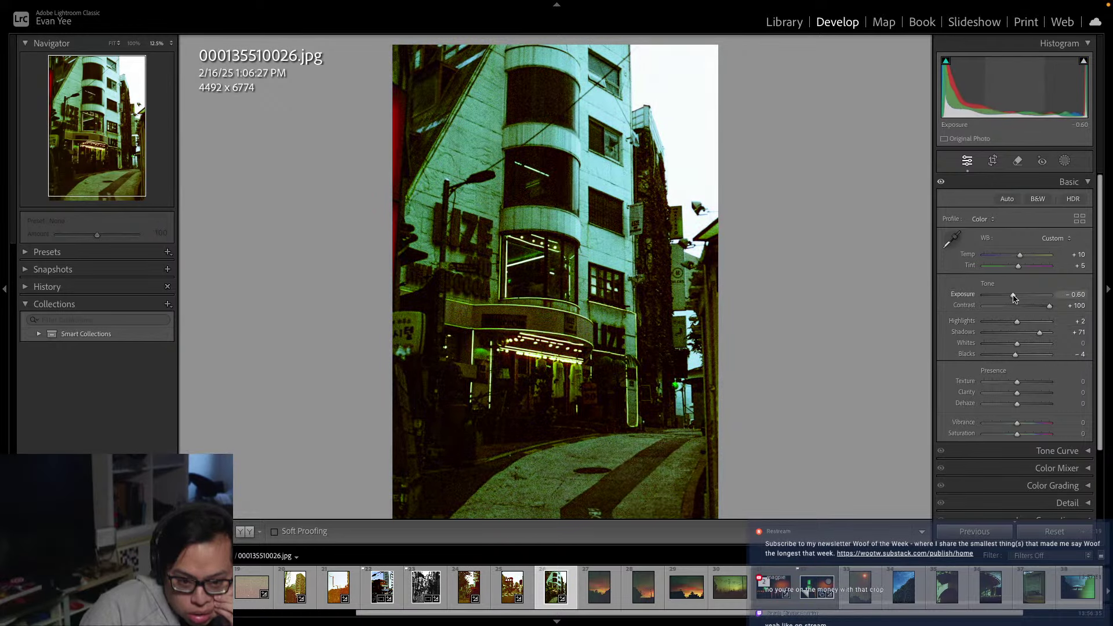
Convert the building photo to black and white and flag it as a keeper
left_click(1034, 200)
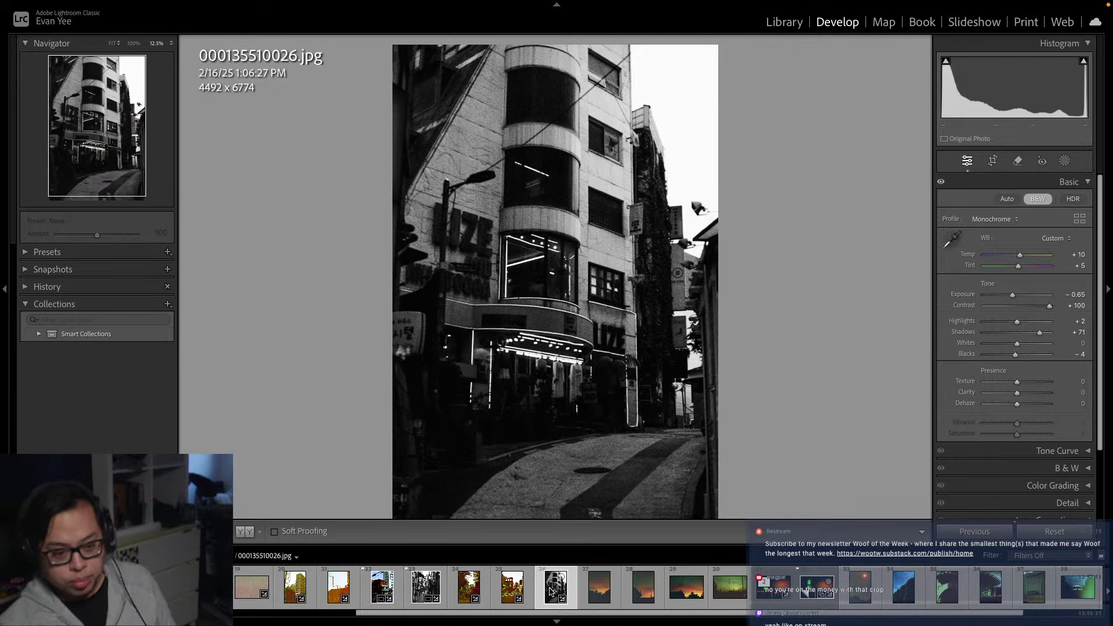
right_click(554, 589)
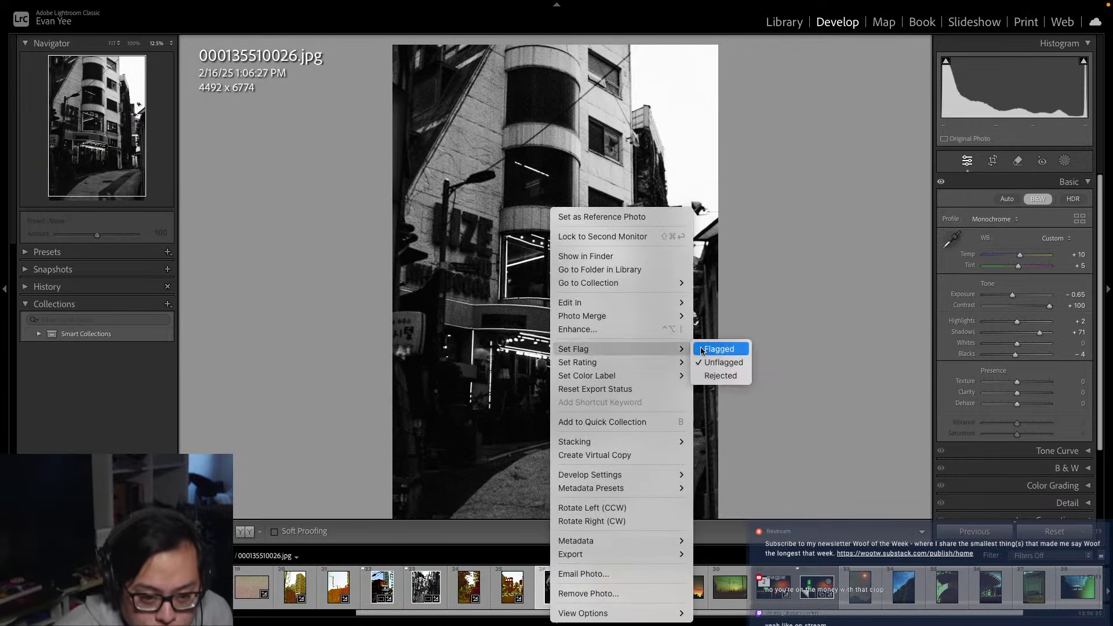
left_click(701, 349)
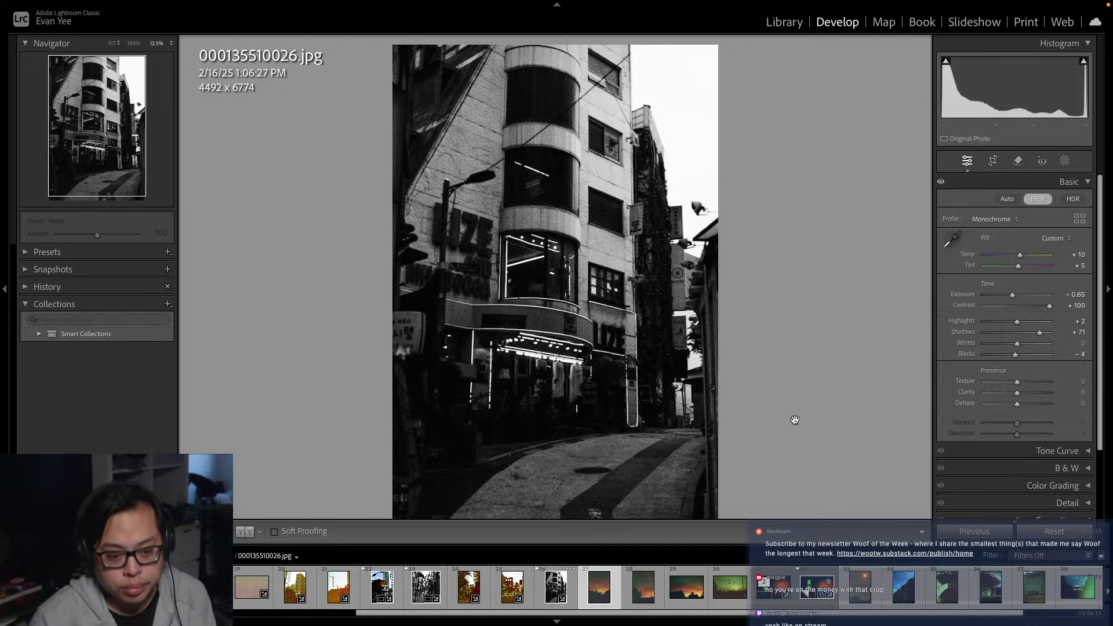
Open the sunset photo 000135510027.jpg and set exposure +0.20, contrast +47, shadows -16, blacks -36, vibrance +68 and saturation +4
key("Right")
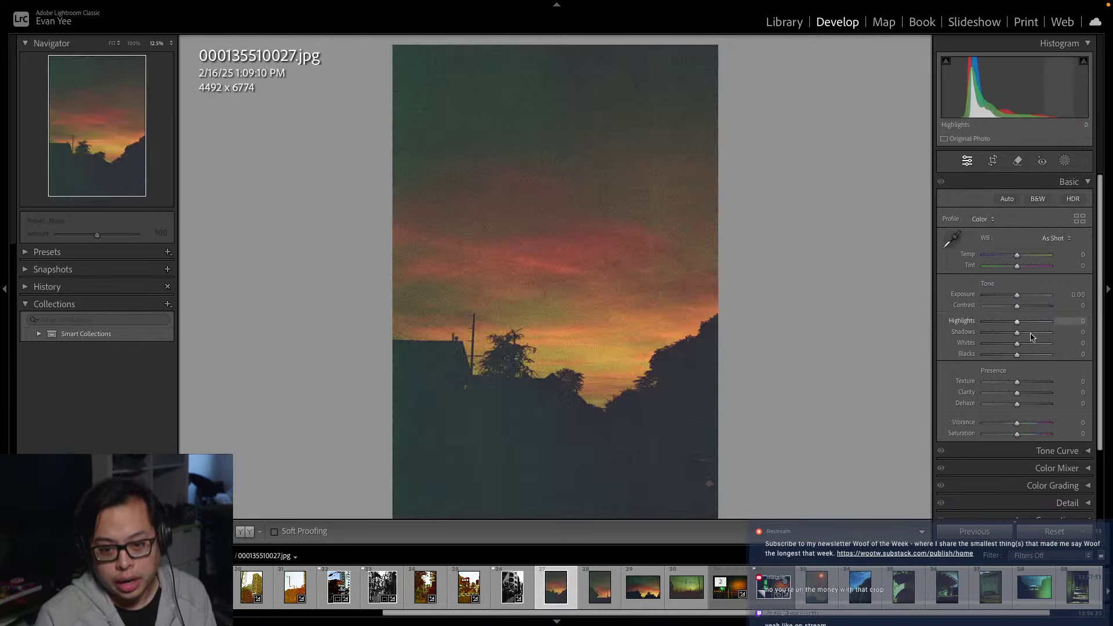
mouse_move(1025, 336)
left_mouse_down()
mouse_move(1053, 333)
mouse_move(1020, 336)
left_mouse_up()
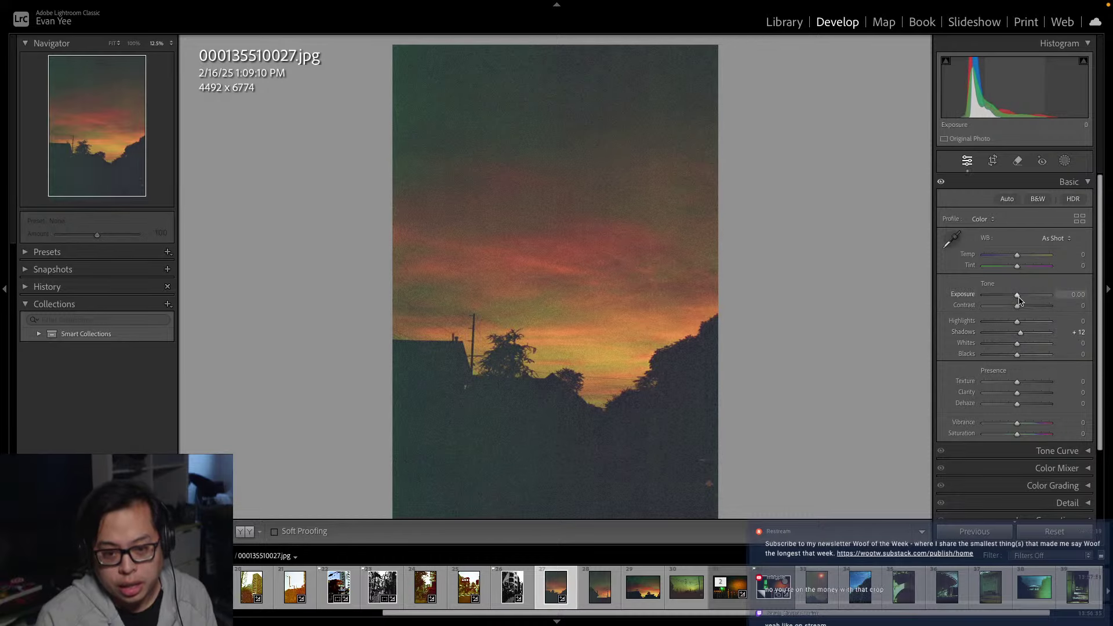
mouse_move(1017, 294)
left_mouse_down()
mouse_move(1031, 298)
mouse_move(1020, 303)
left_mouse_up()
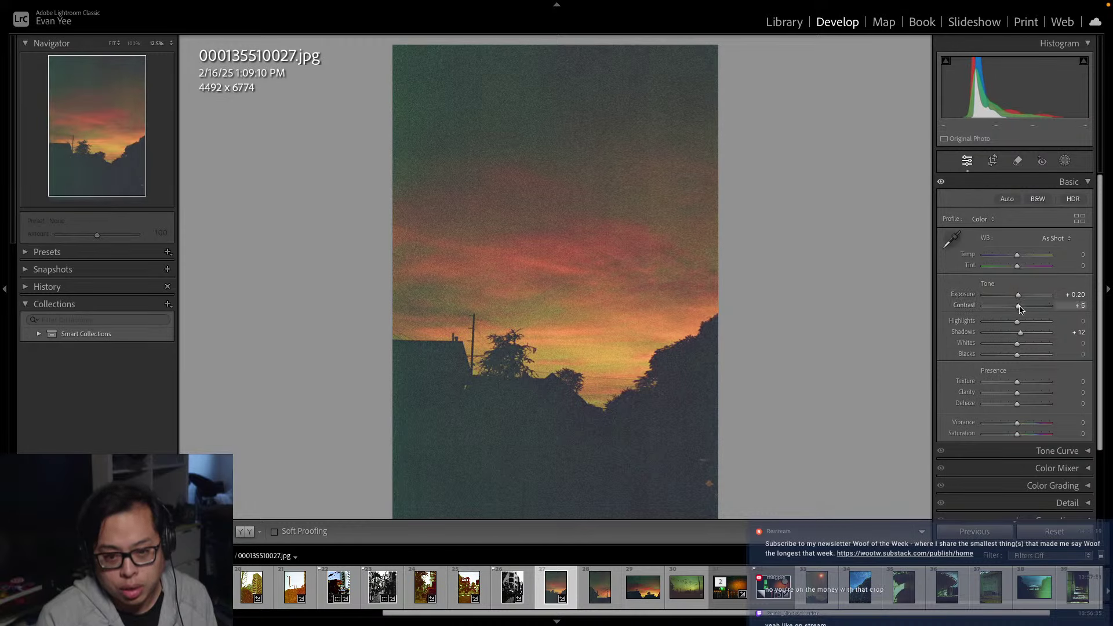
left_click_drag(1020, 310, 1051, 315)
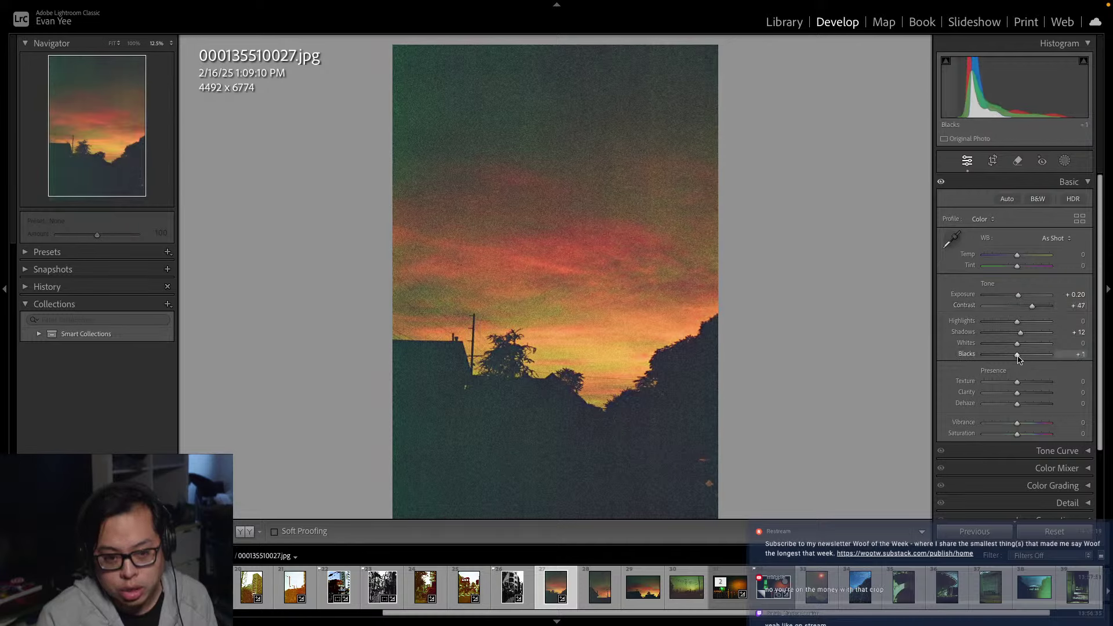
mouse_move(1016, 355)
left_mouse_down()
mouse_move(1000, 359)
mouse_move(1013, 340)
left_mouse_up()
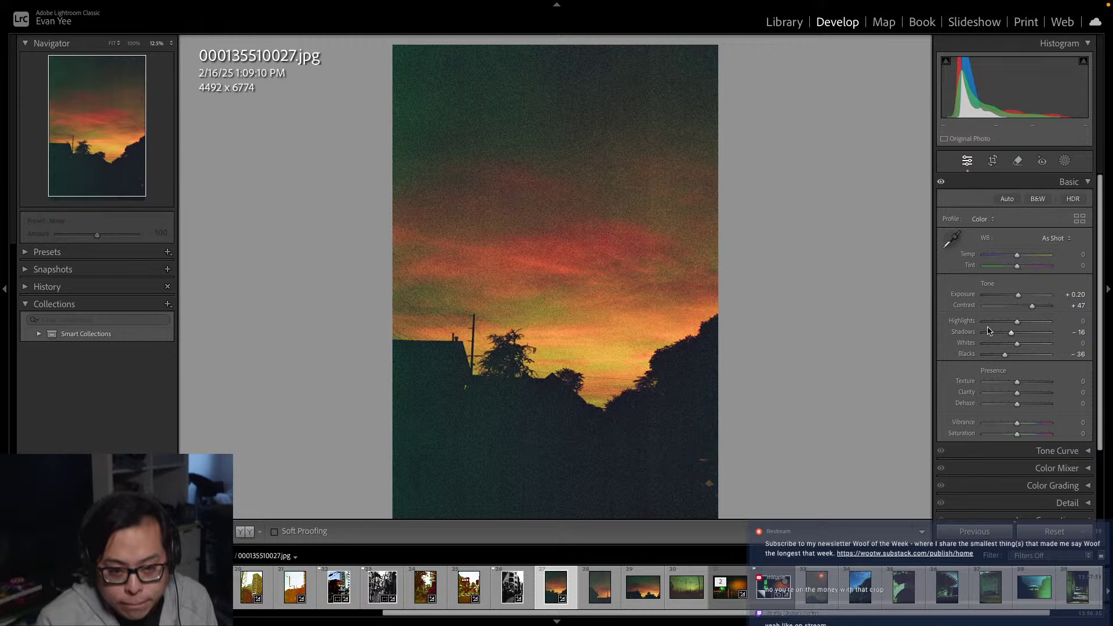
left_click_drag(1018, 439, 1039, 426)
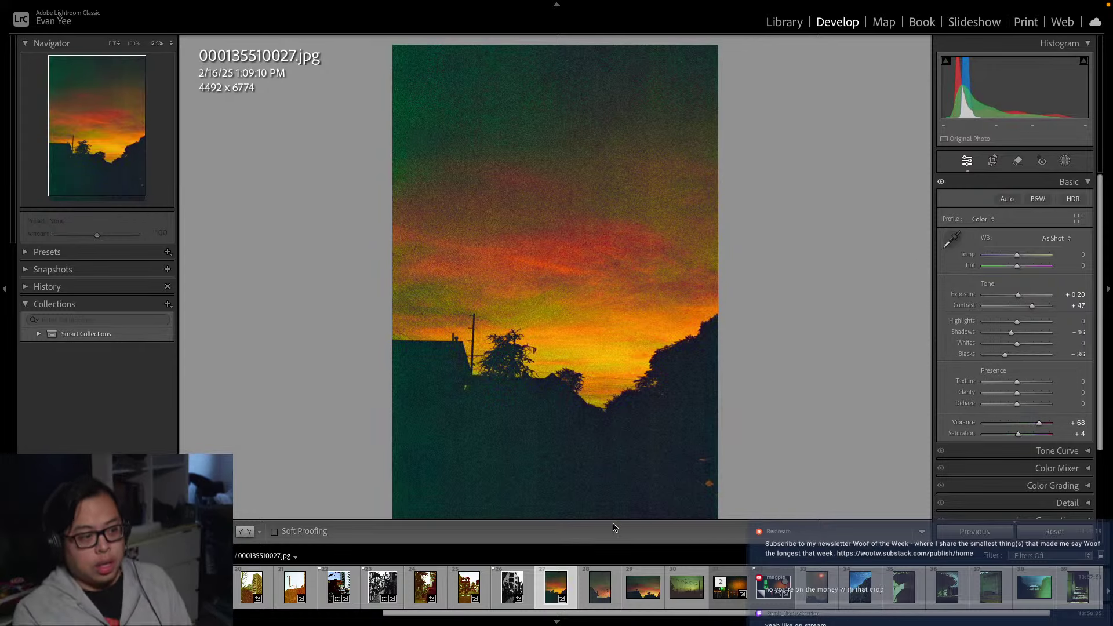
Skip photo 000135510028.jpg, open the moonlit sunset photo 000135510029.jpg, and set its exposure to +0.20 and shadows to +11
key("Right")
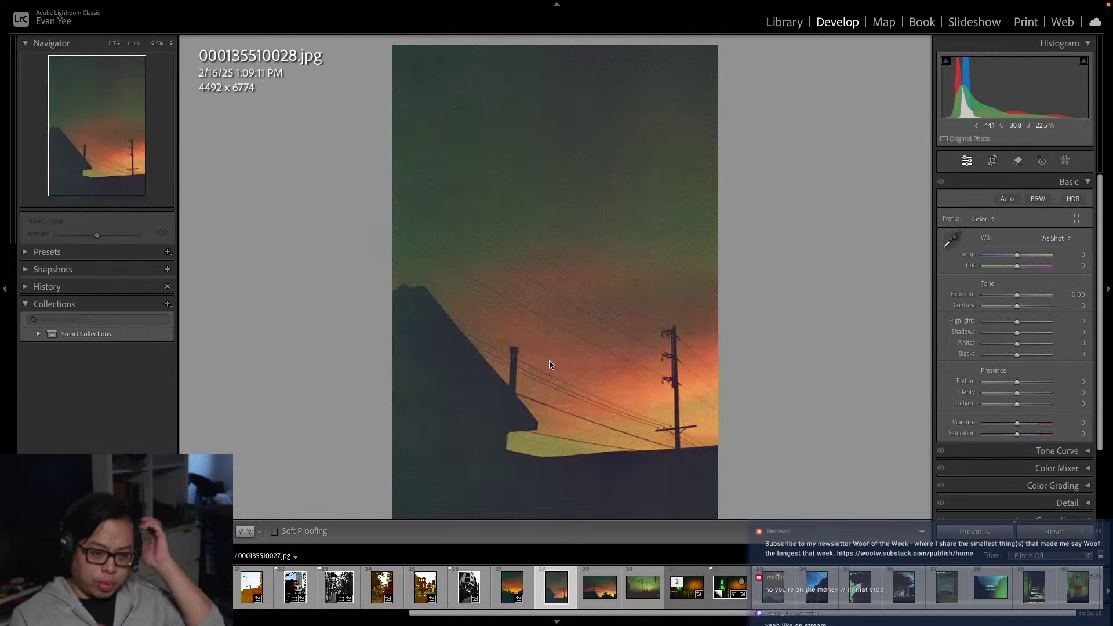
key("Right")
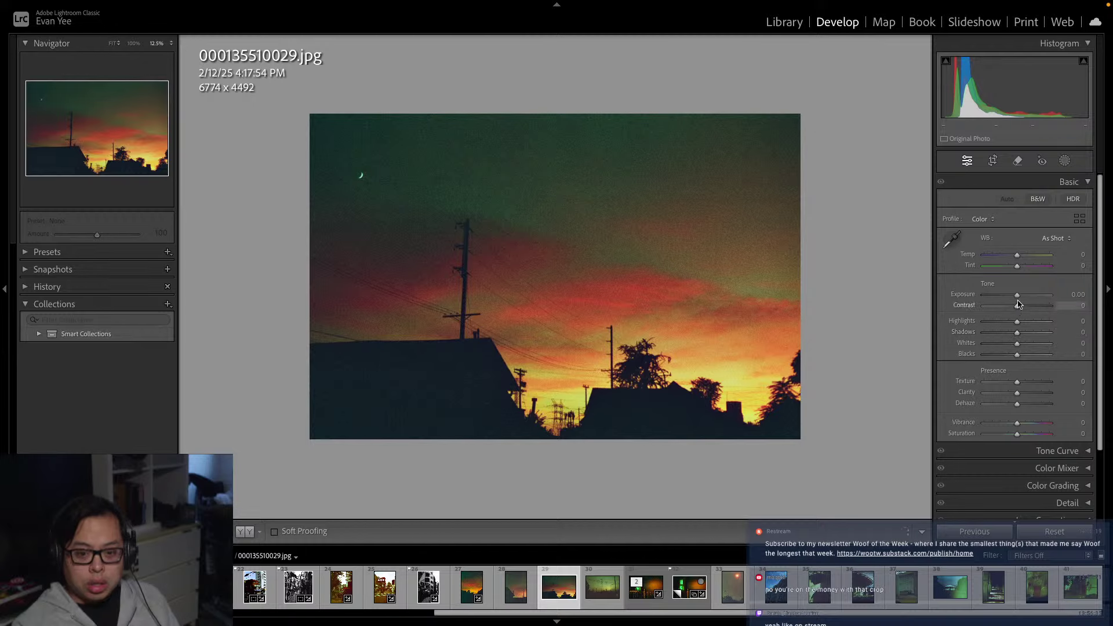
left_click_drag(1017, 295, 1019, 334)
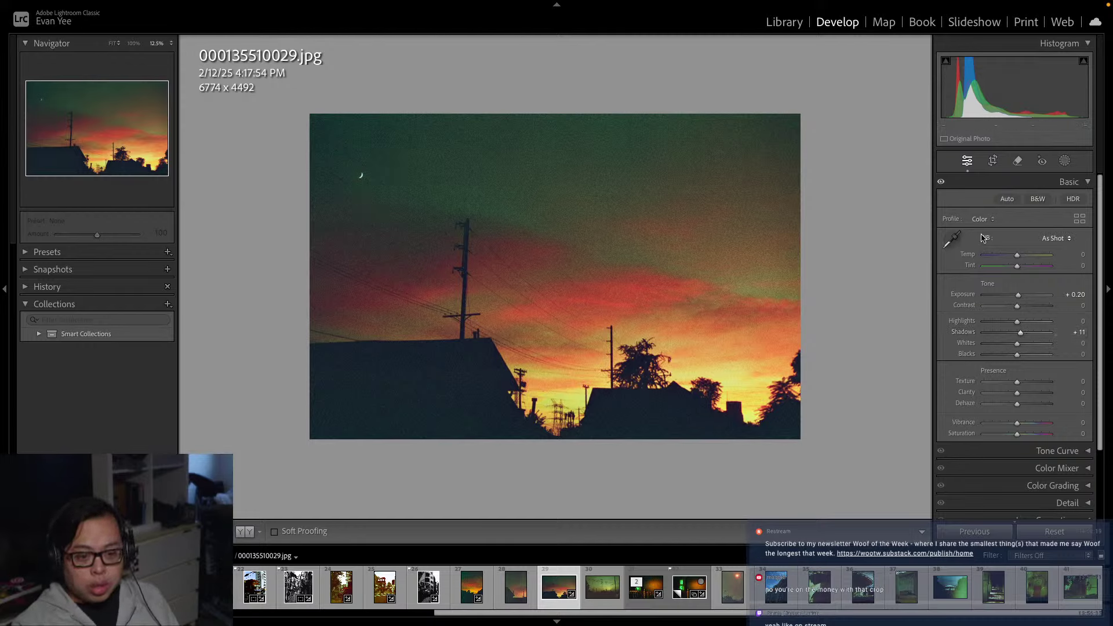
Tint the shadows green with Color Grading and try a slight red tint in the highlights
left_click(1088, 182)
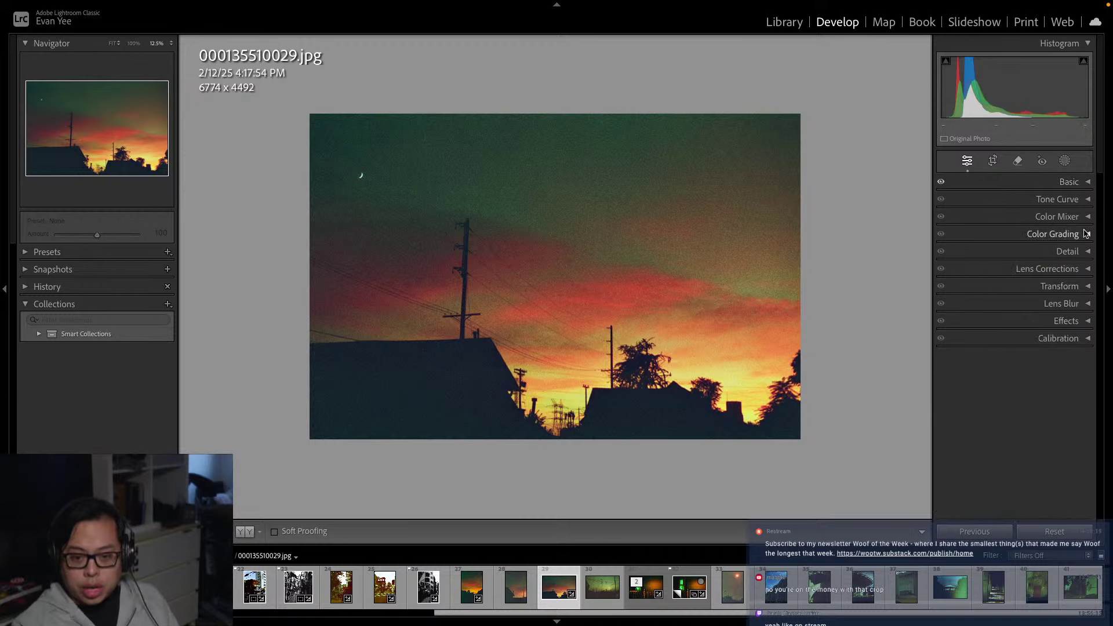
left_click(1085, 217)
left_click(1085, 218)
left_click(1088, 198)
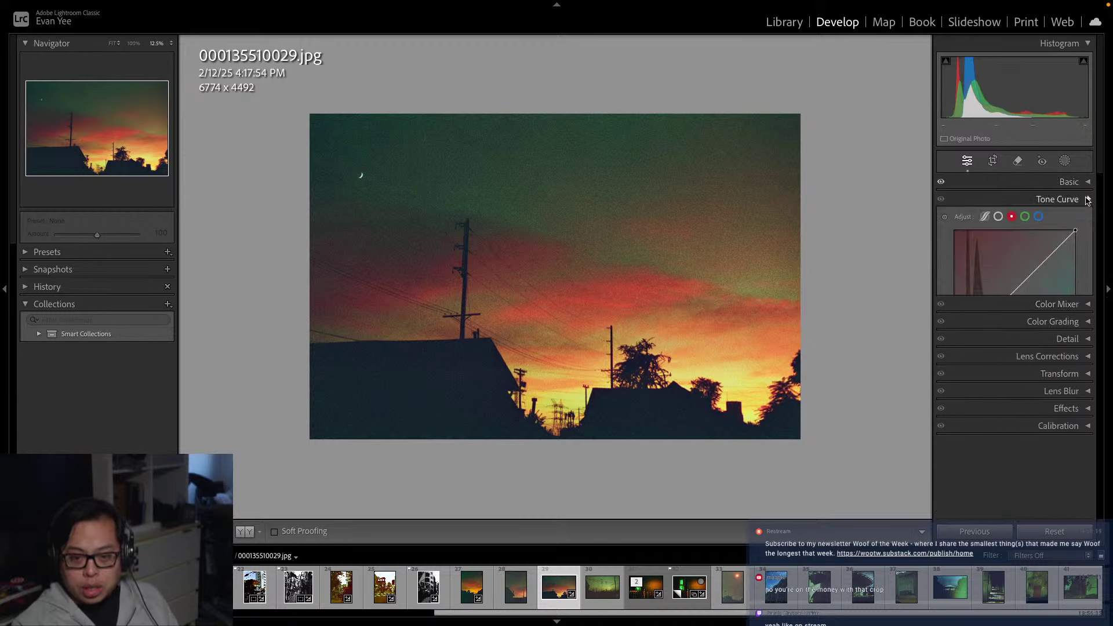
left_click(1088, 199)
left_click(1087, 234)
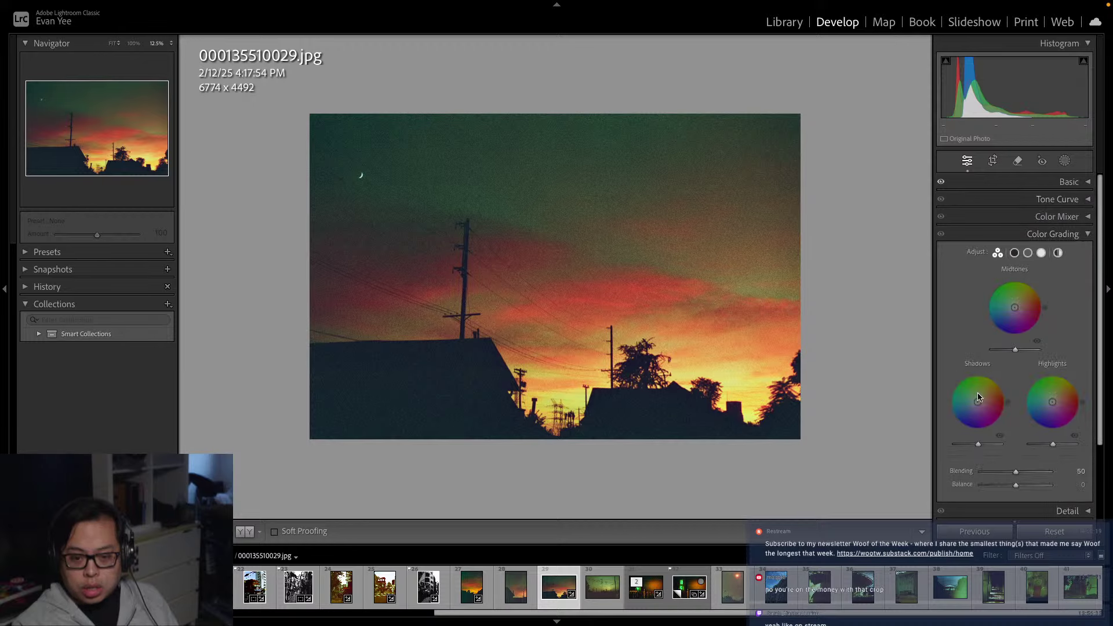
left_click_drag(977, 401, 976, 395)
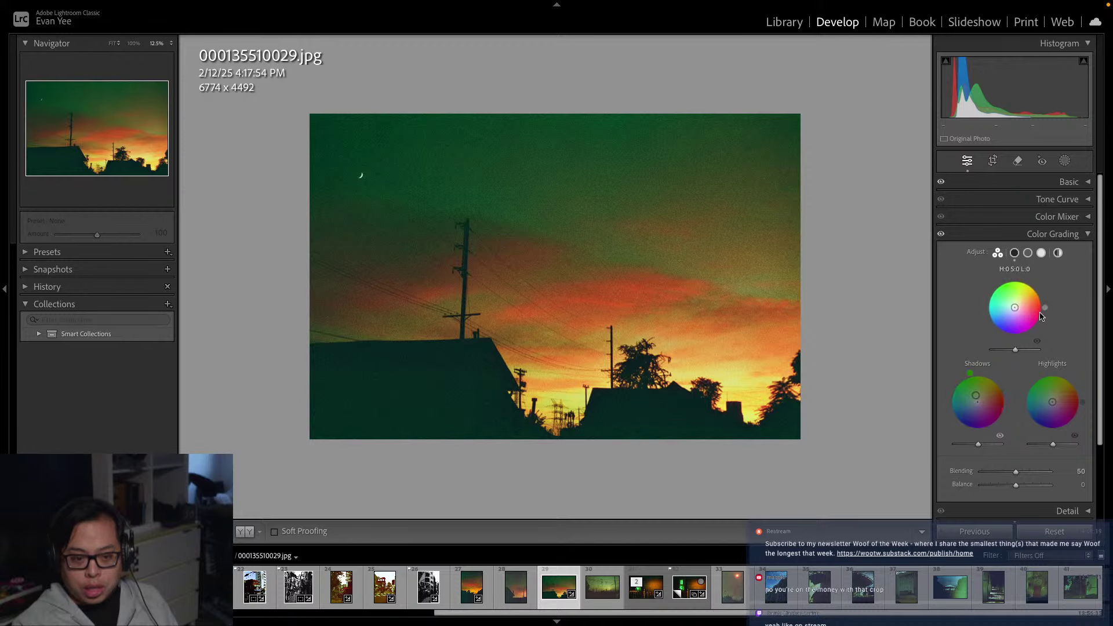
left_click_drag(1052, 402, 1053, 401)
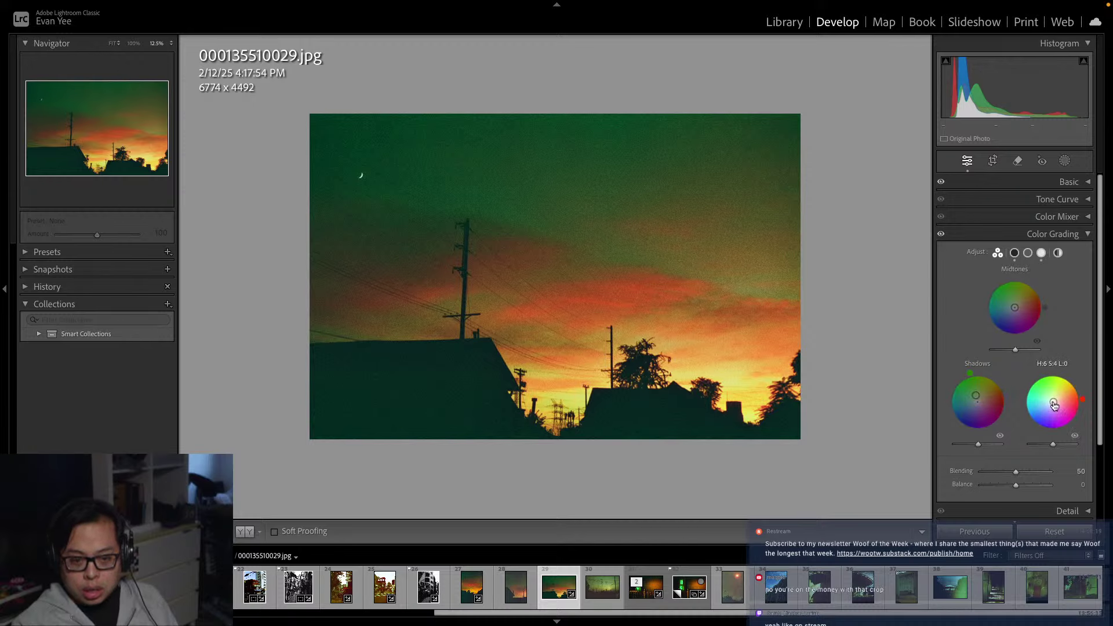
key("ctrl+z")
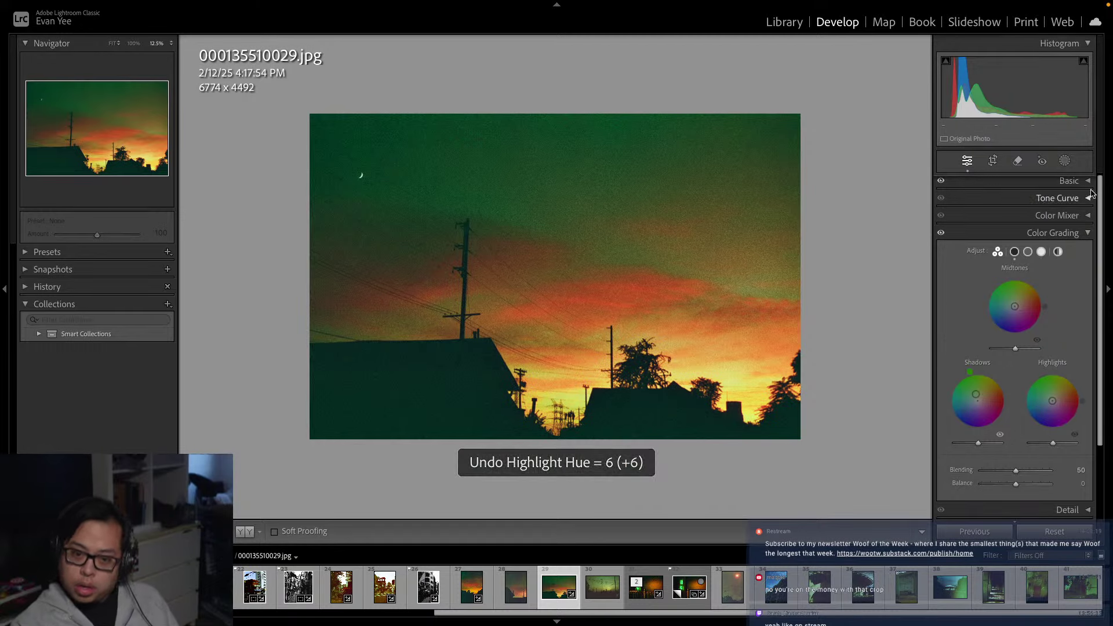
left_click(1081, 236)
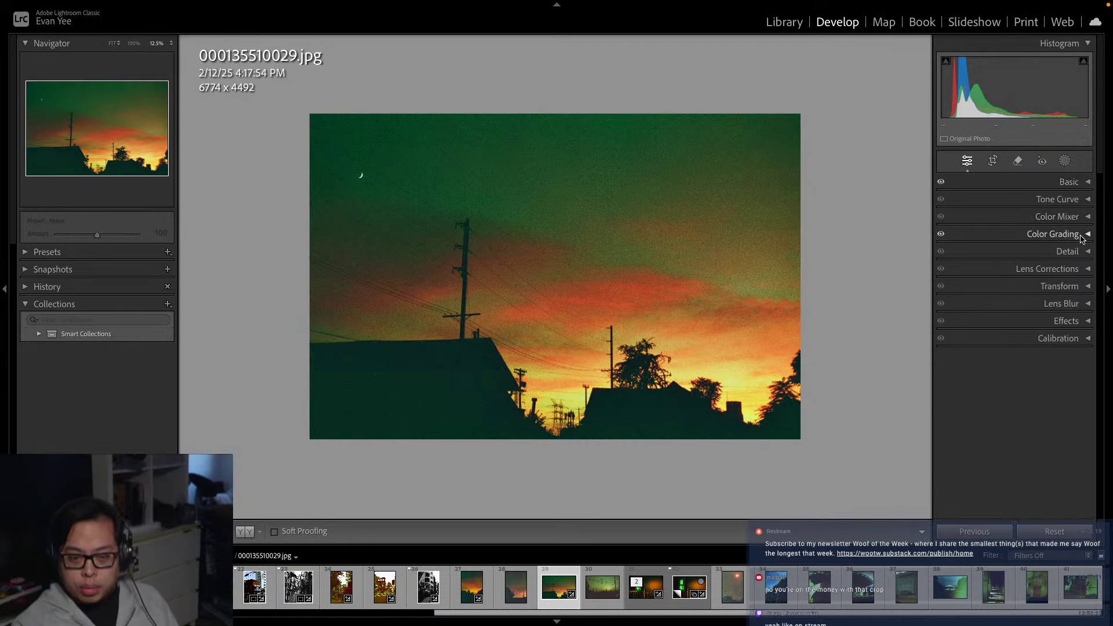
Try brightening the sunset colours by raising the Color Mixer's orange luminance to +59 along with red
left_click(1066, 217)
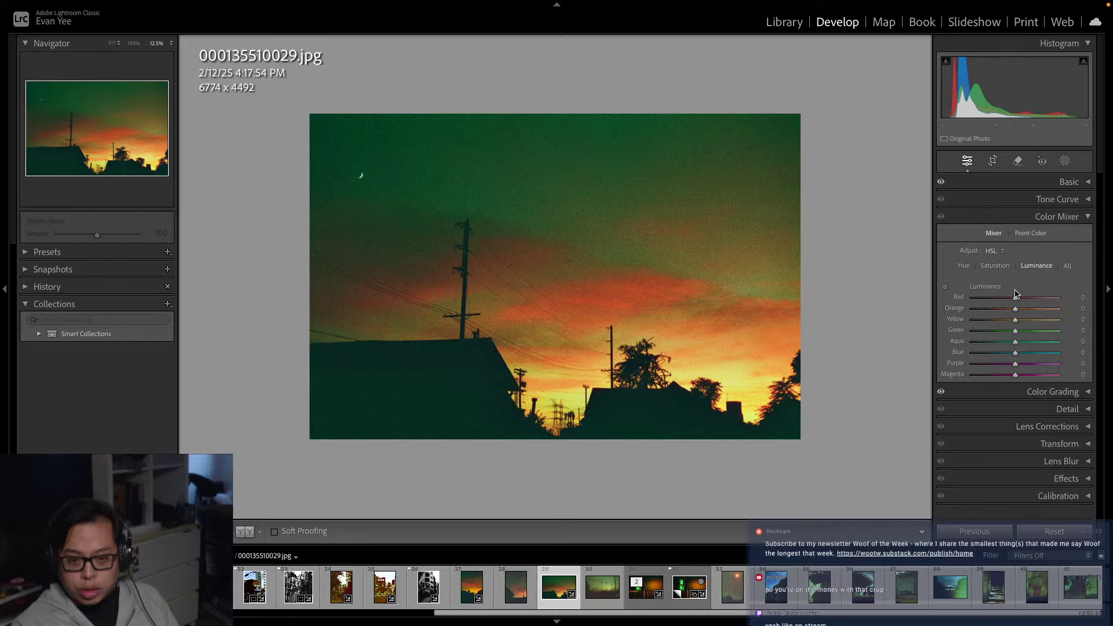
left_click_drag(1018, 297, 1048, 310)
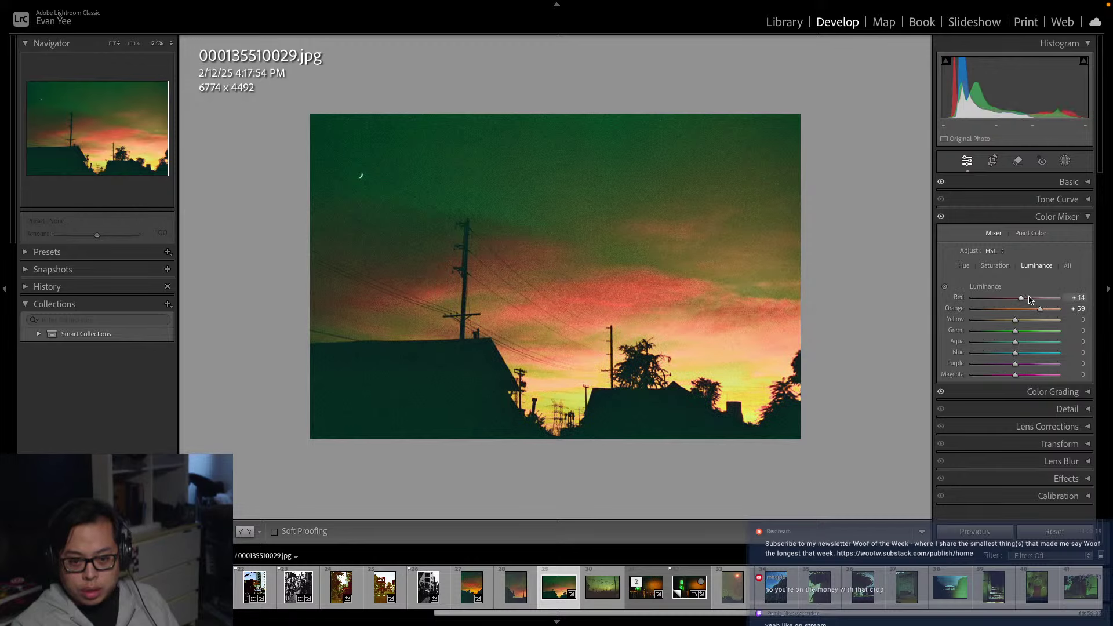
key("ctrl+z")
Set the Color Mixer saturation to +18 for red, +25 for orange and +12 for yellow
left_click(995, 266)
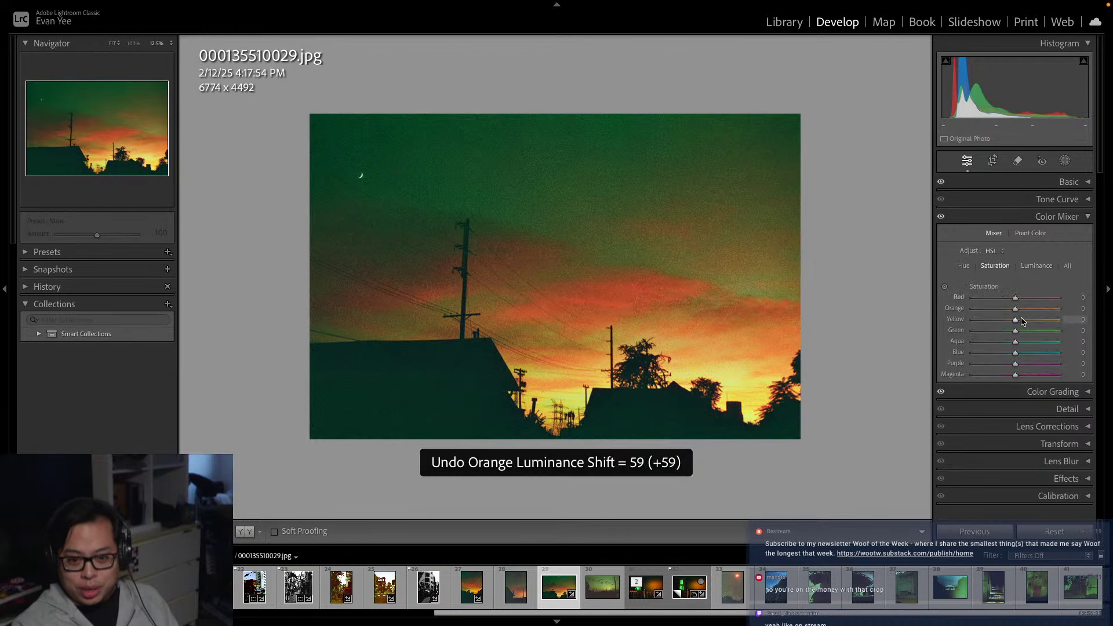
mouse_move(1017, 313)
left_mouse_down()
mouse_move(1039, 312)
mouse_move(1018, 297)
left_mouse_up()
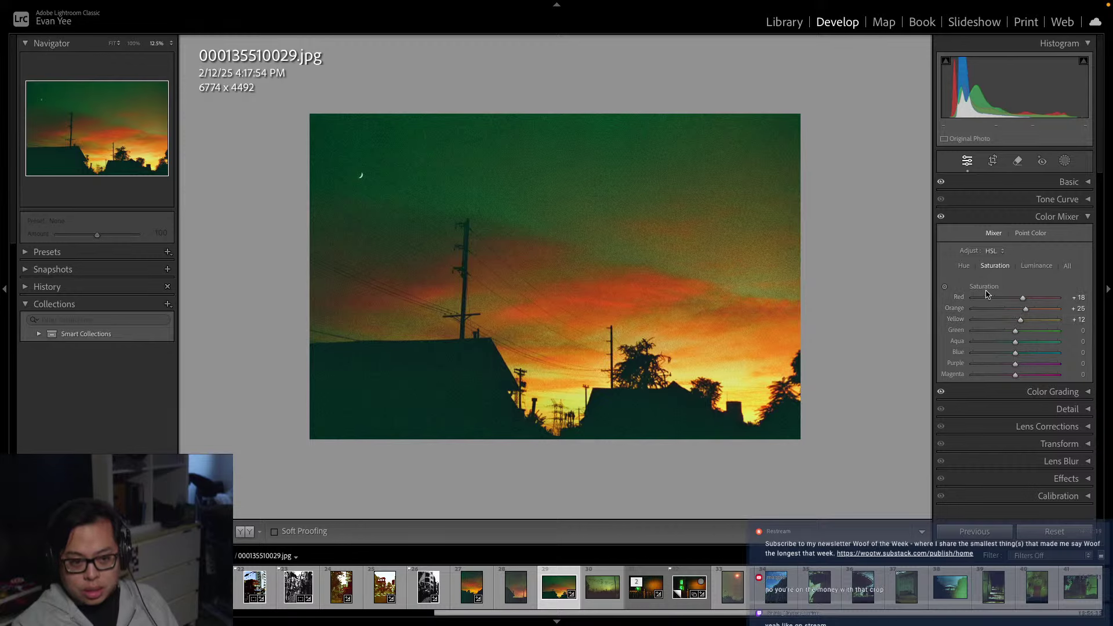
left_click(1076, 218)
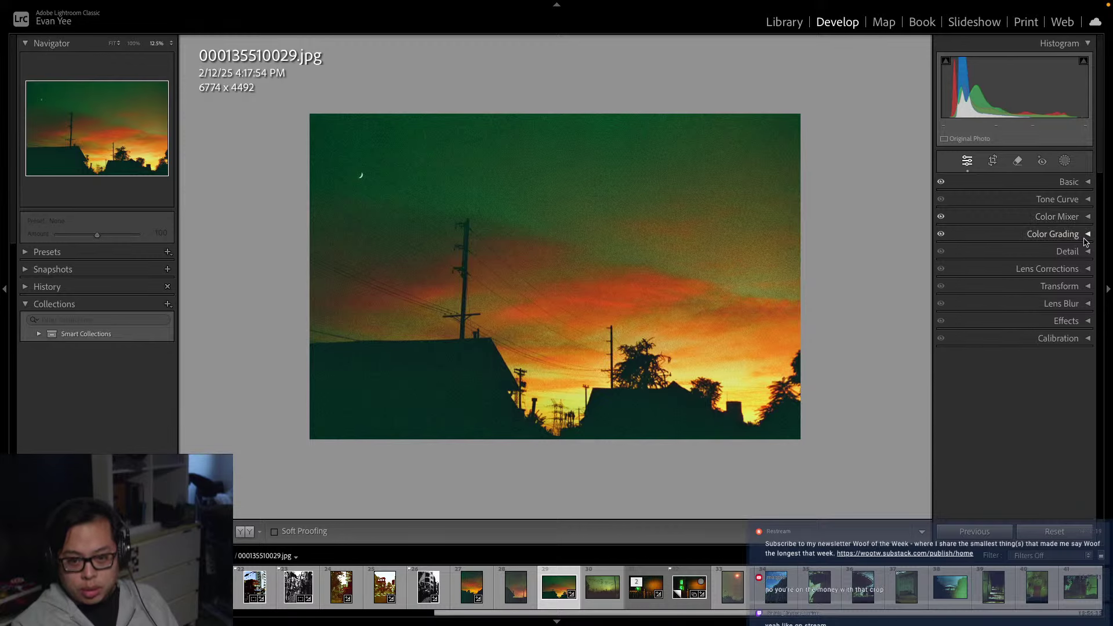
Shift the Color Grading shadows to a slight blue tint
left_click(1065, 234)
mouse_move(977, 396)
left_mouse_down()
mouse_move(963, 401)
mouse_move(974, 403)
left_mouse_up()
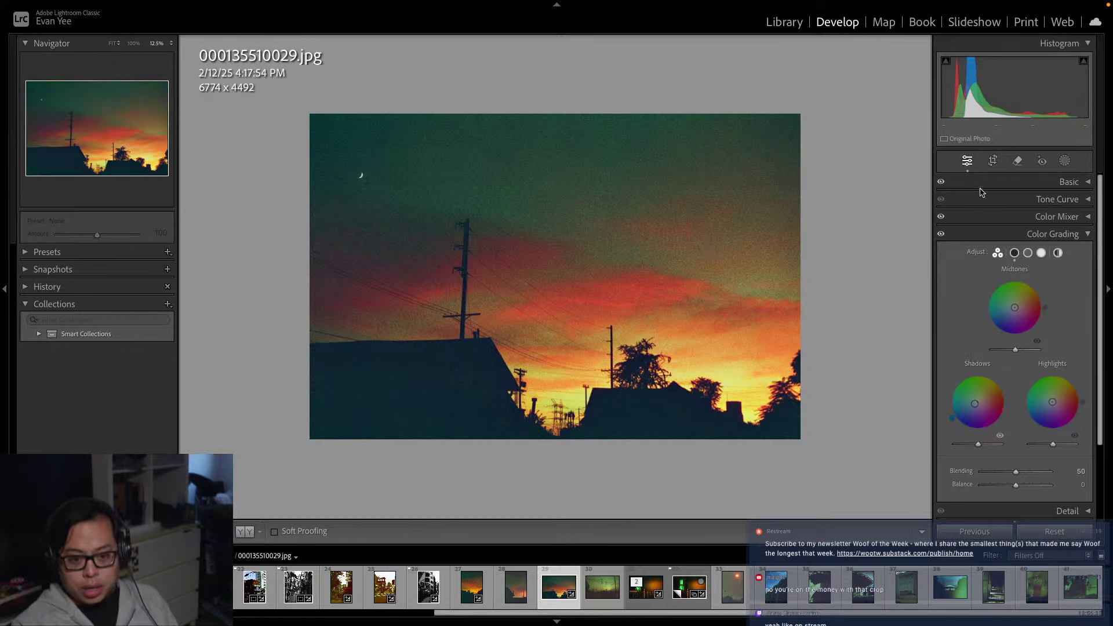
Crop the photo to 6624 x 3960 by trimming its right, bottom and top edges
left_click(991, 161)
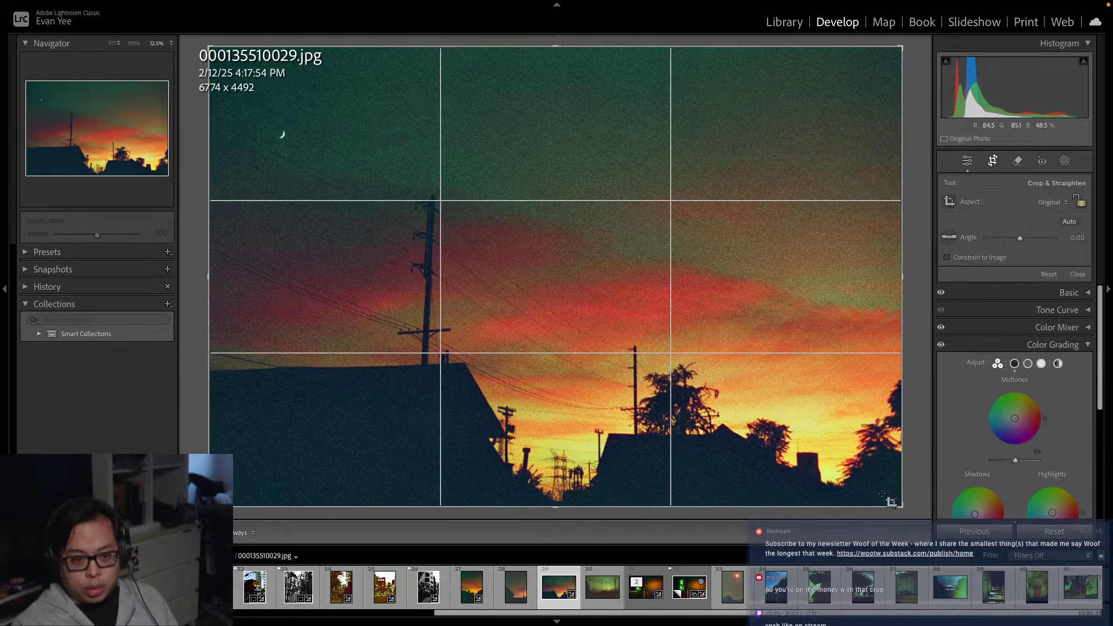
left_click_drag(900, 507, 889, 501)
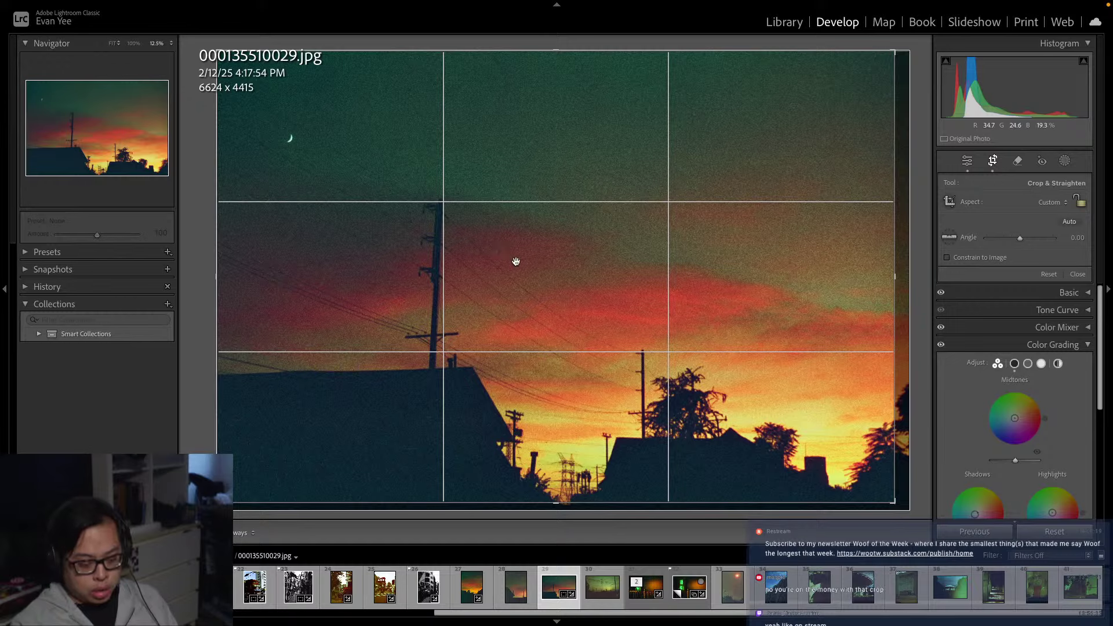
key("Return")
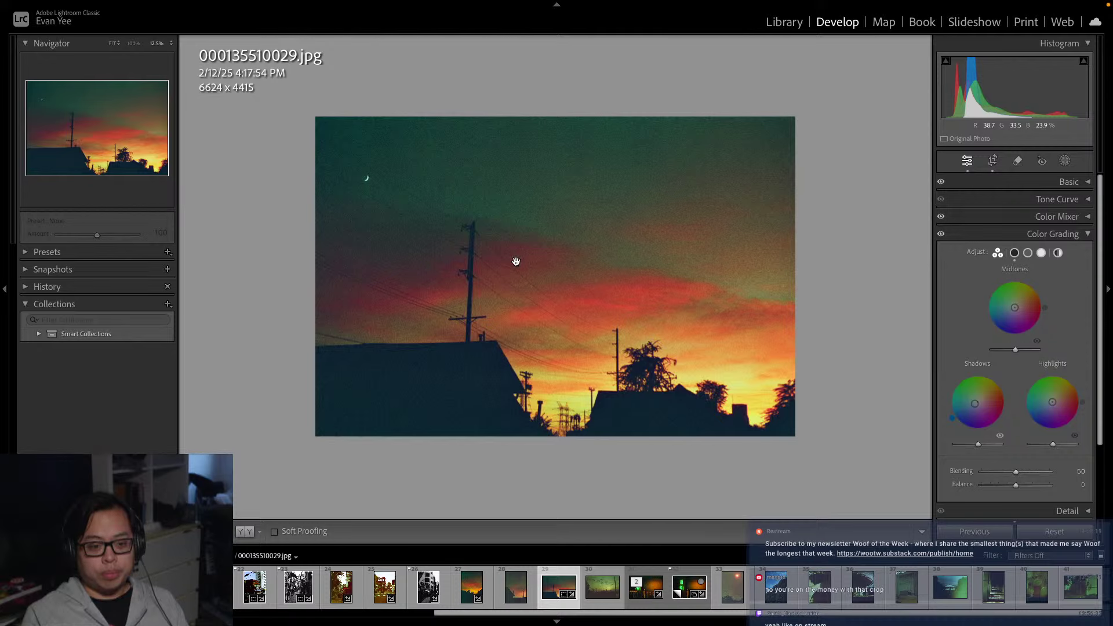
left_click(992, 161)
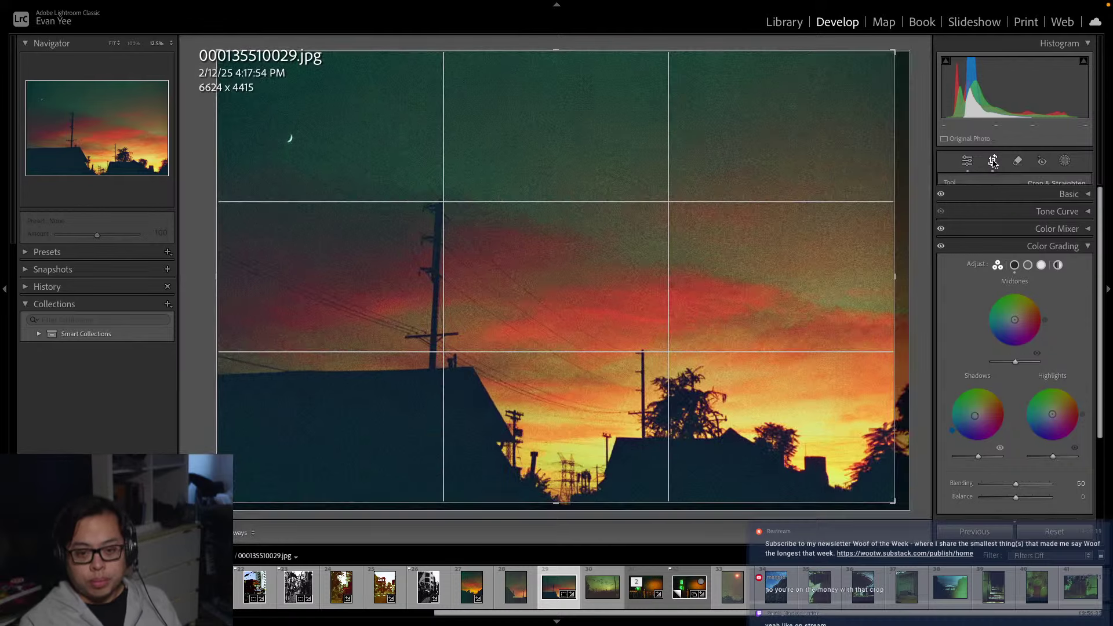
left_click_drag(556, 52, 556, 95)
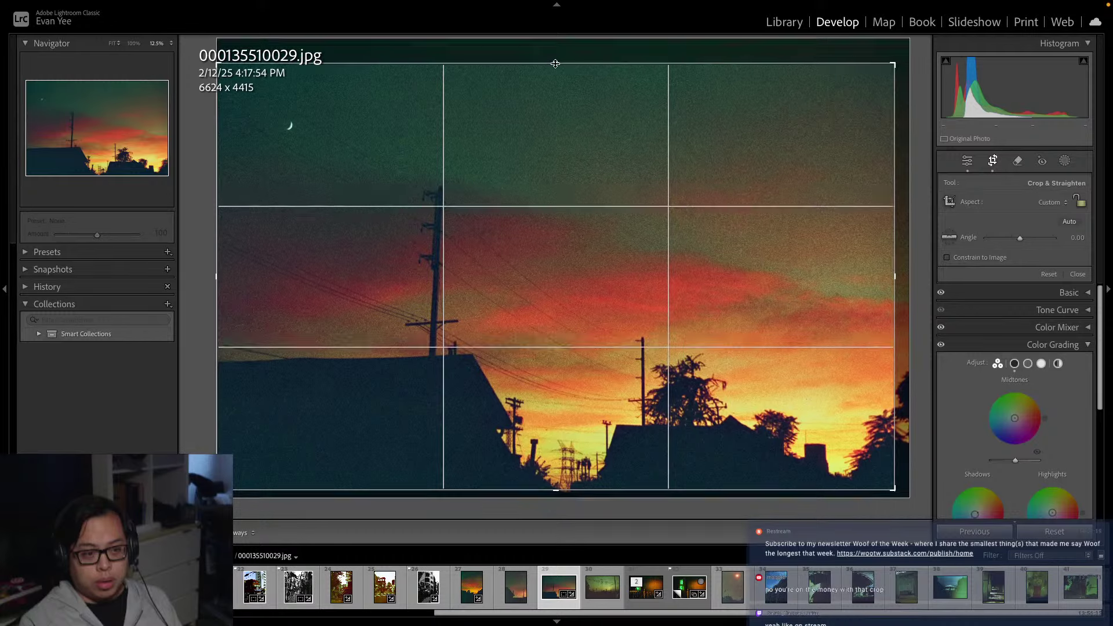
left_click(992, 161)
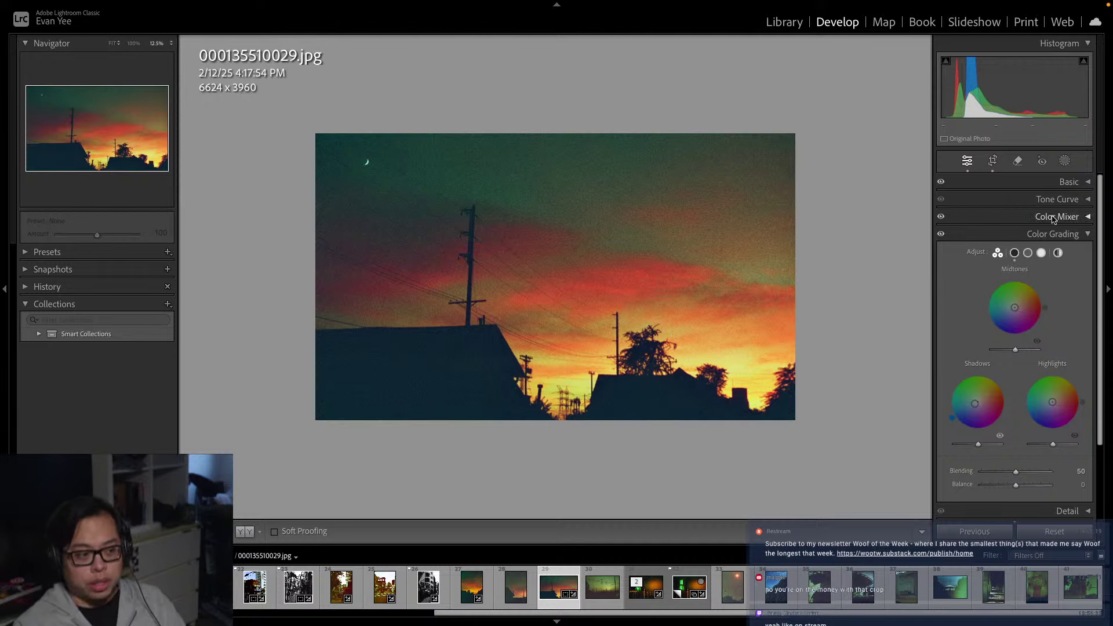
Try darkening the photo by lowering the exposure to -0.35
left_click(1087, 234)
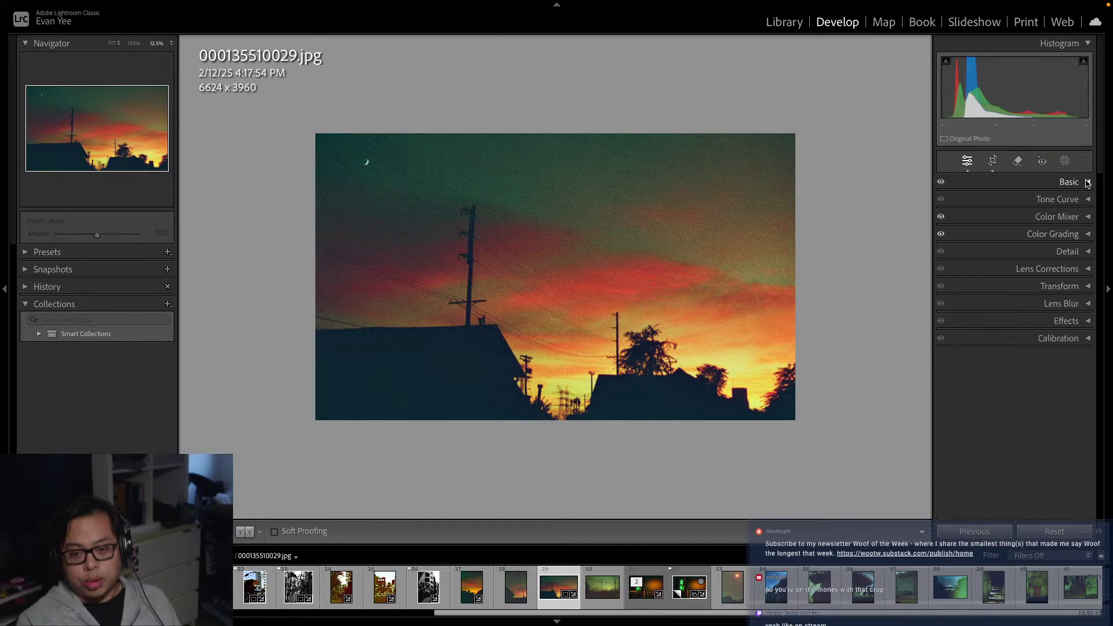
left_click(1087, 181)
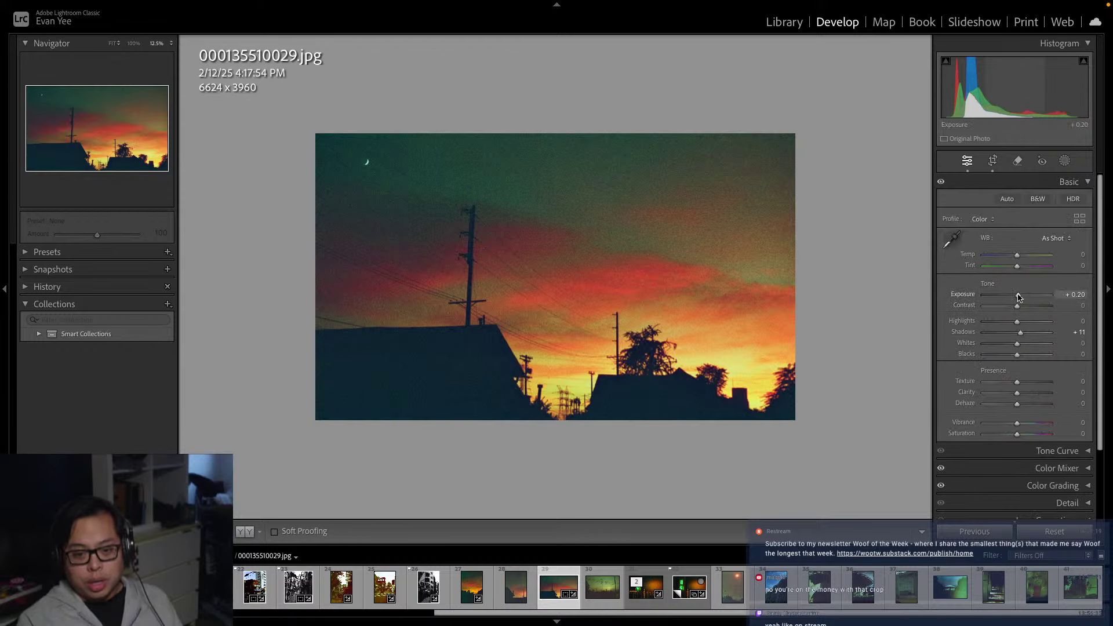
left_click_drag(1018, 297, 1014, 297)
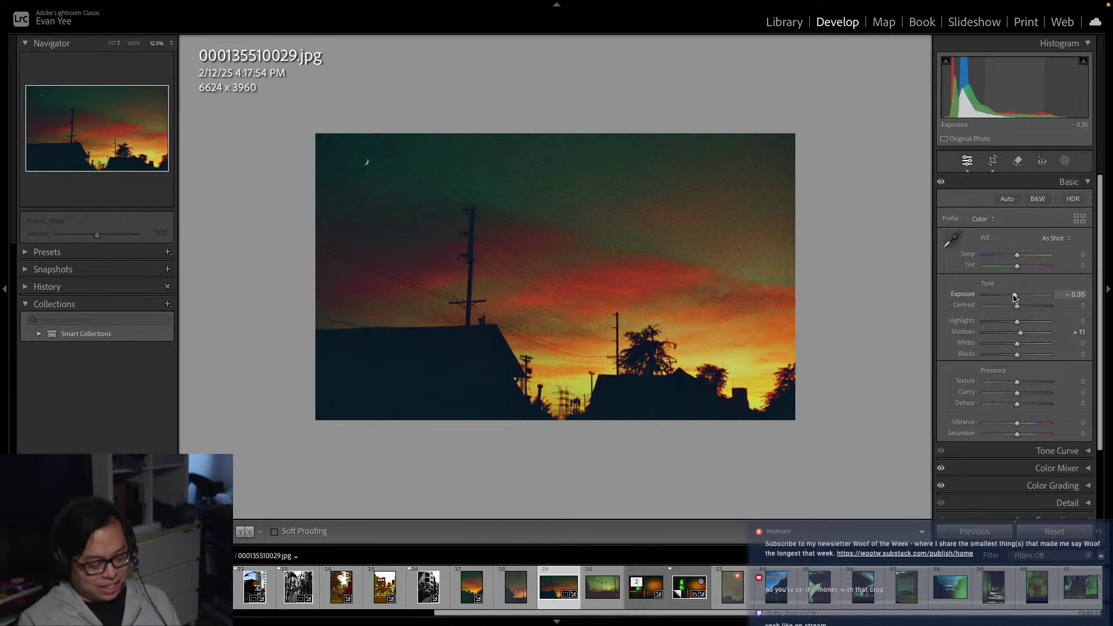
key("ctrl+z")
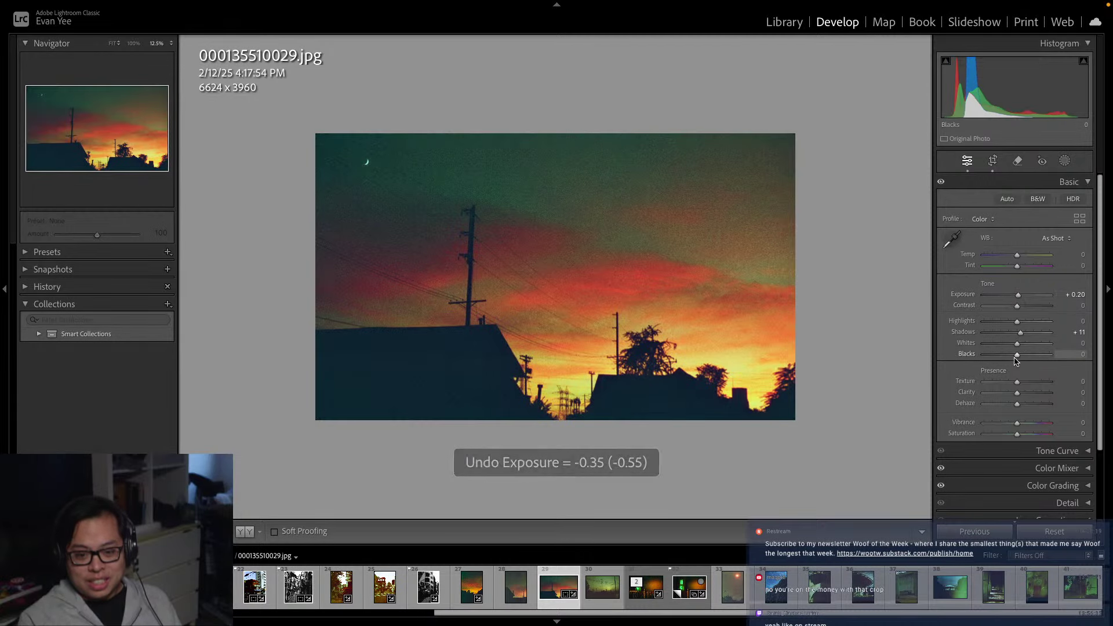
Deepen the blacks to -28 and raise the whites to +20
left_click_drag(1014, 357, 1006, 359)
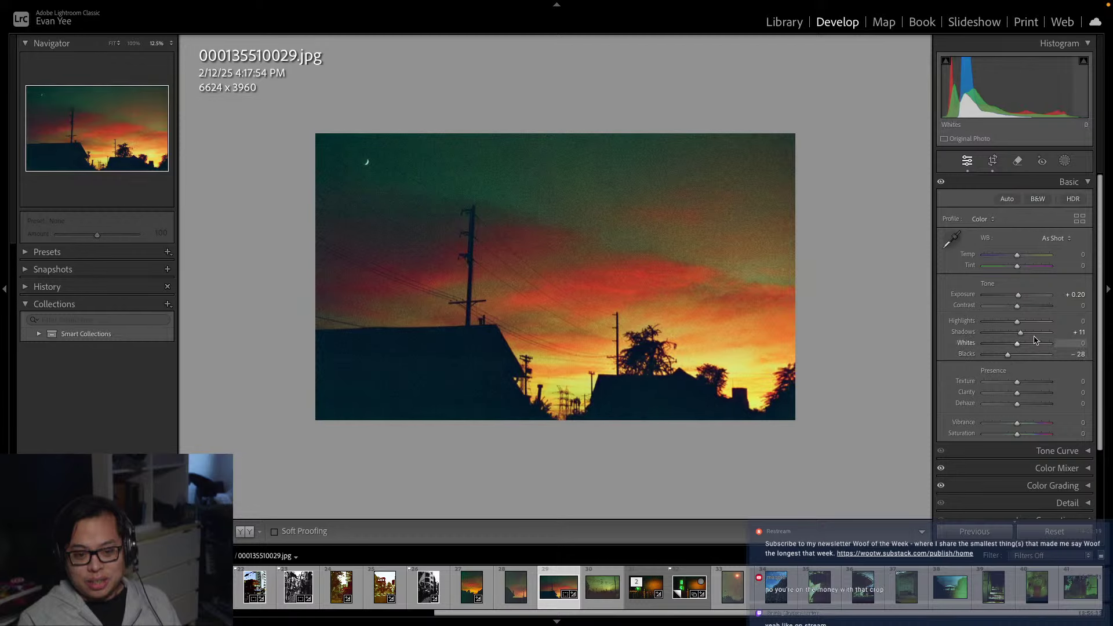
mouse_move(1018, 346)
left_mouse_down()
mouse_move(996, 347)
mouse_move(1045, 350)
mouse_move(1026, 354)
left_mouse_up()
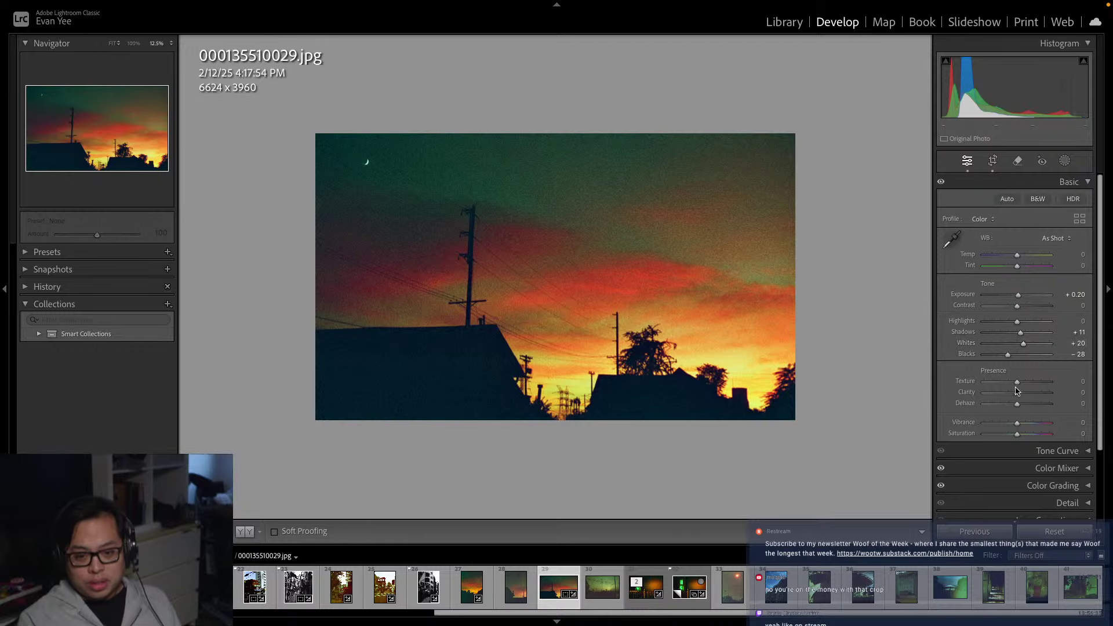
Try a near-maximum texture setting and a dehaze of -59 on the photo
left_click_drag(1046, 387, 1052, 387)
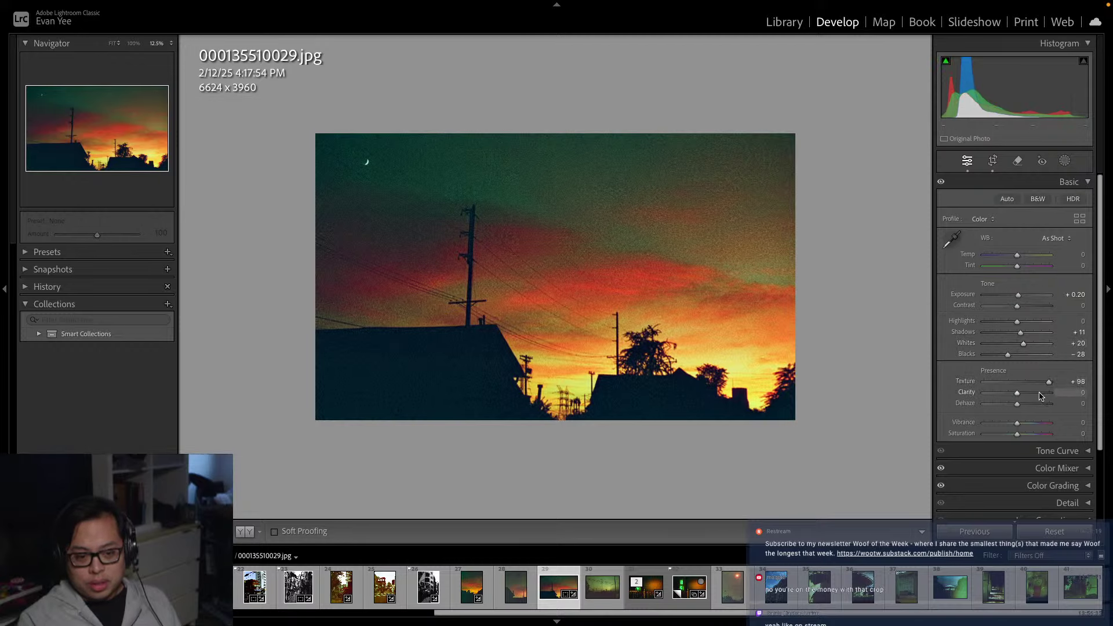
key("ctrl+z")
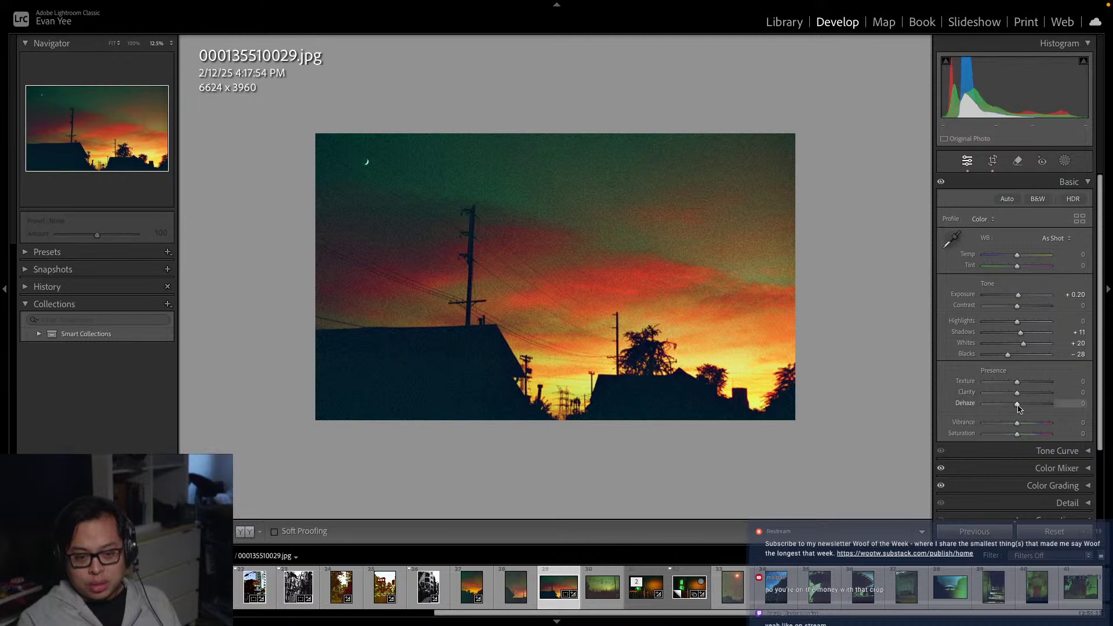
left_click_drag(1016, 404, 998, 408)
key("ctrl+z")
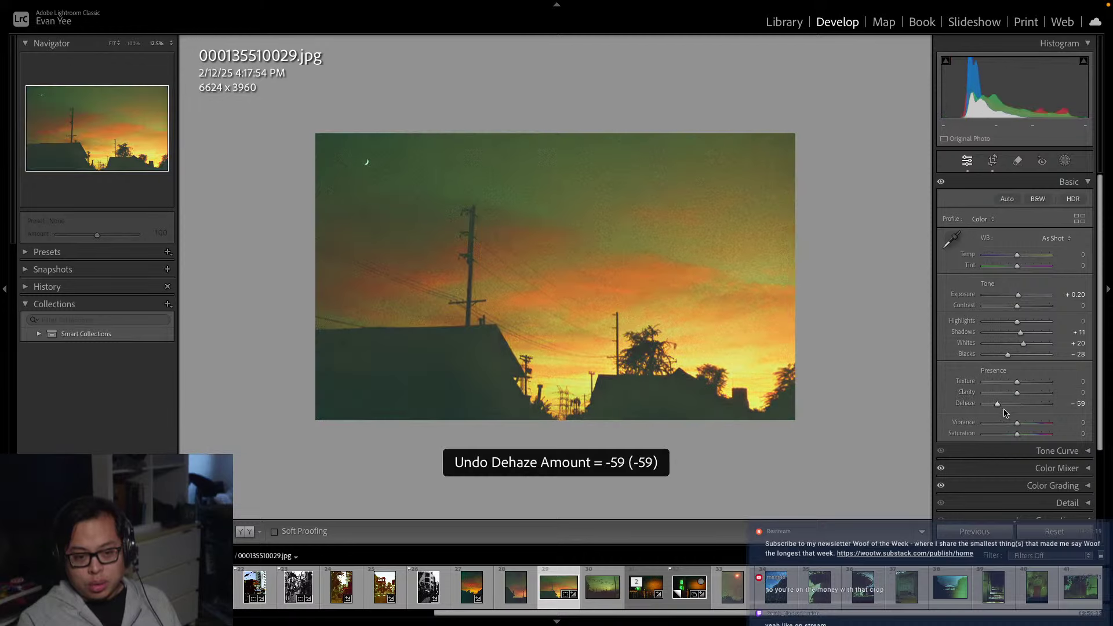
Set dehaze to -12 and overall saturation to +7
left_click_drag(1018, 407, 1022, 438)
key("ctrl+z")
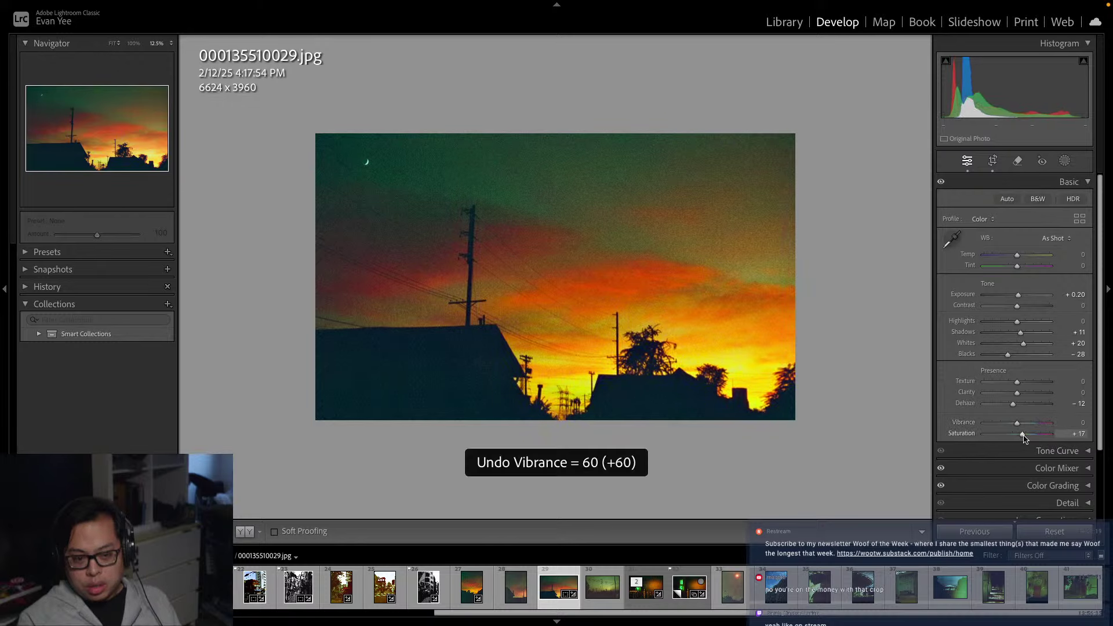
left_click(1079, 434)
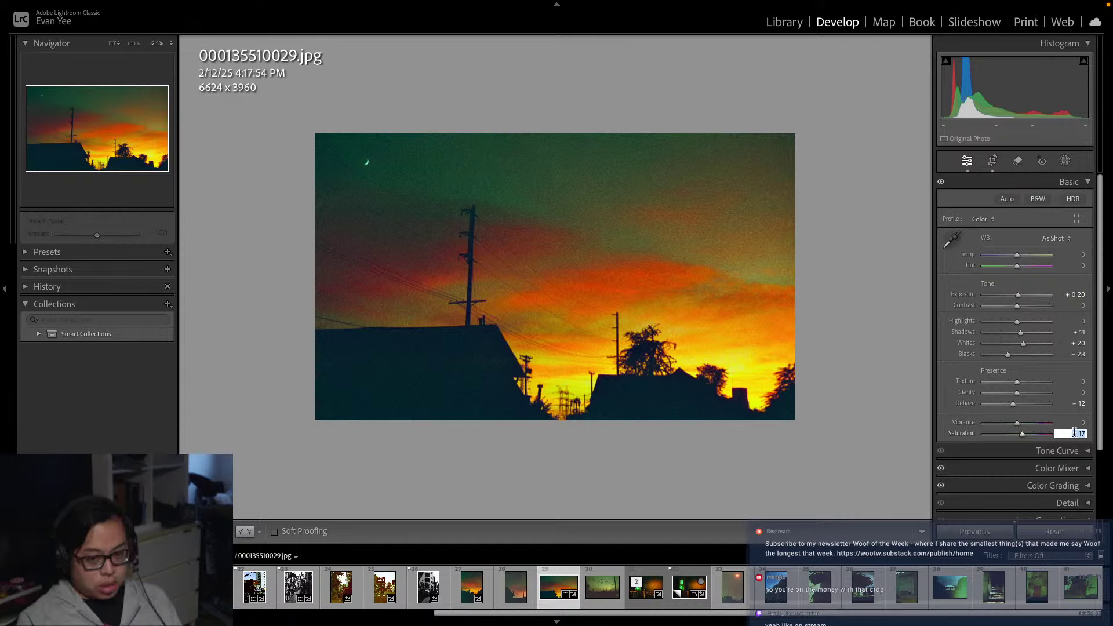
key("Return")
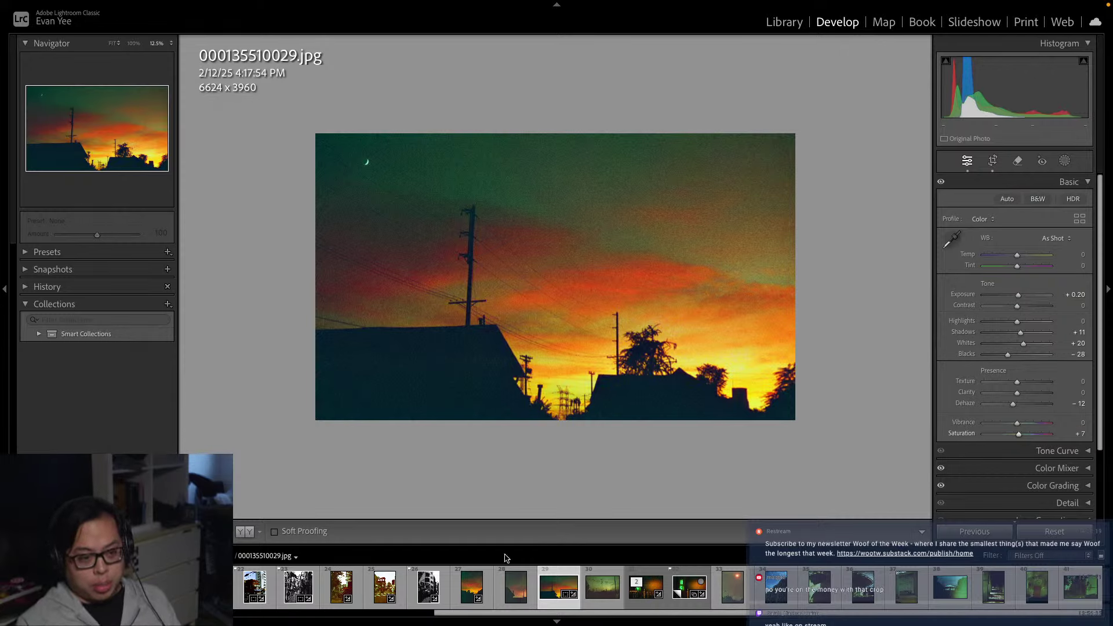
Compare the before and after versions side by side, with the whole photo fitted in each view
left_click(244, 531)
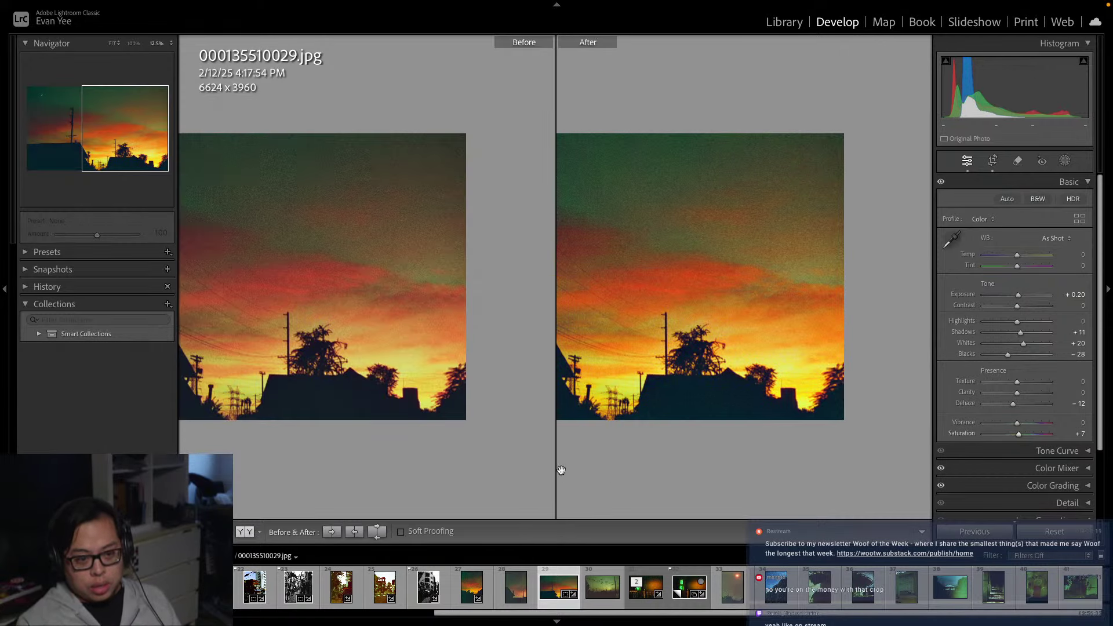
left_click(113, 43)
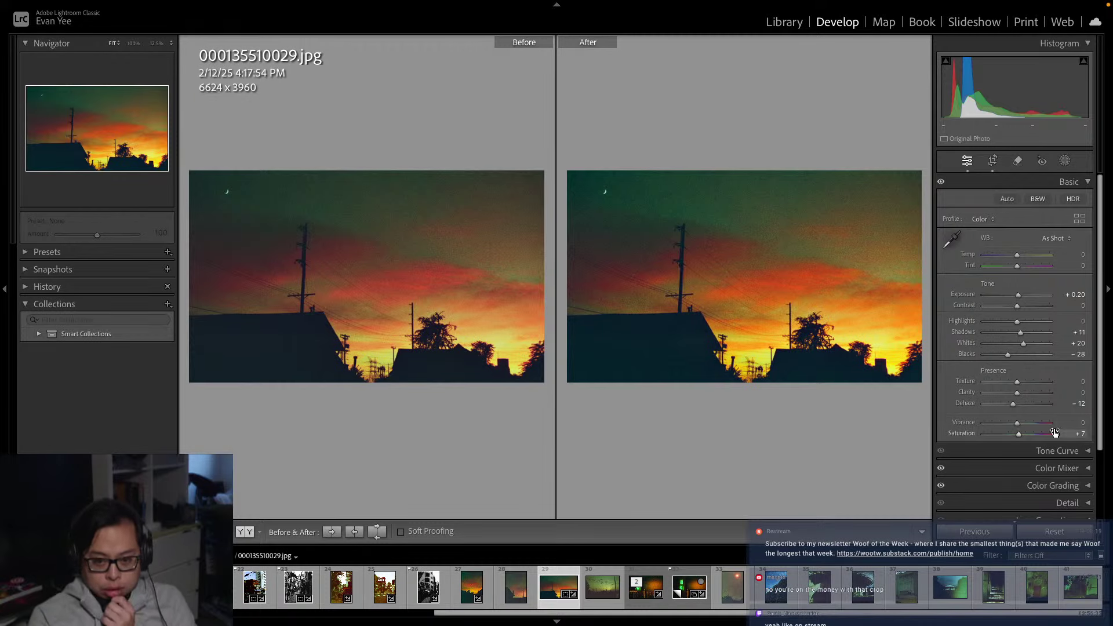
Raise the Color Mixer's purple saturation to +94 and try magenta at +100
scroll(1060, 432, "down", 3)
left_click(1087, 406)
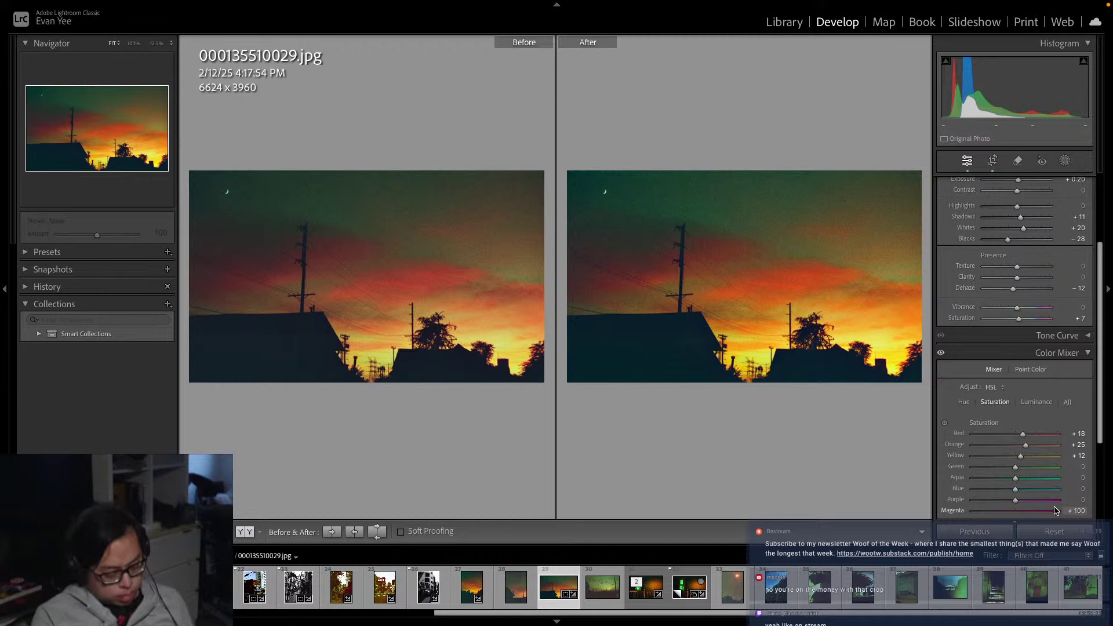
key("ctrl+z")
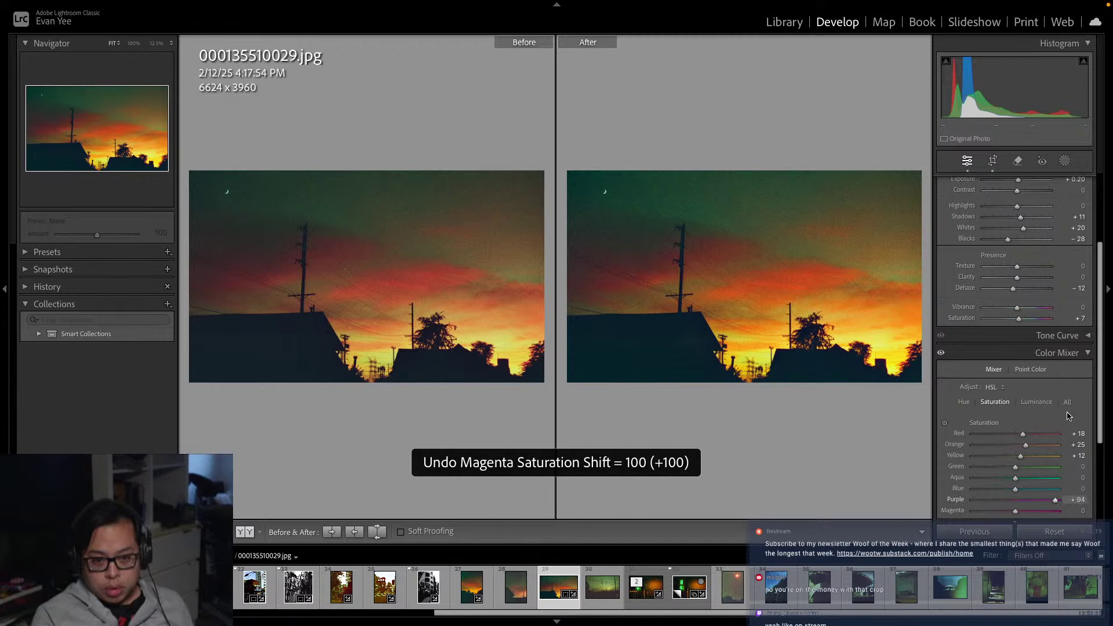
Undo the magenta and purple saturation boosts, and try purple luminance at -100 and +100 and red luminance at -100
key("ctrl+z")
left_click(1036, 401)
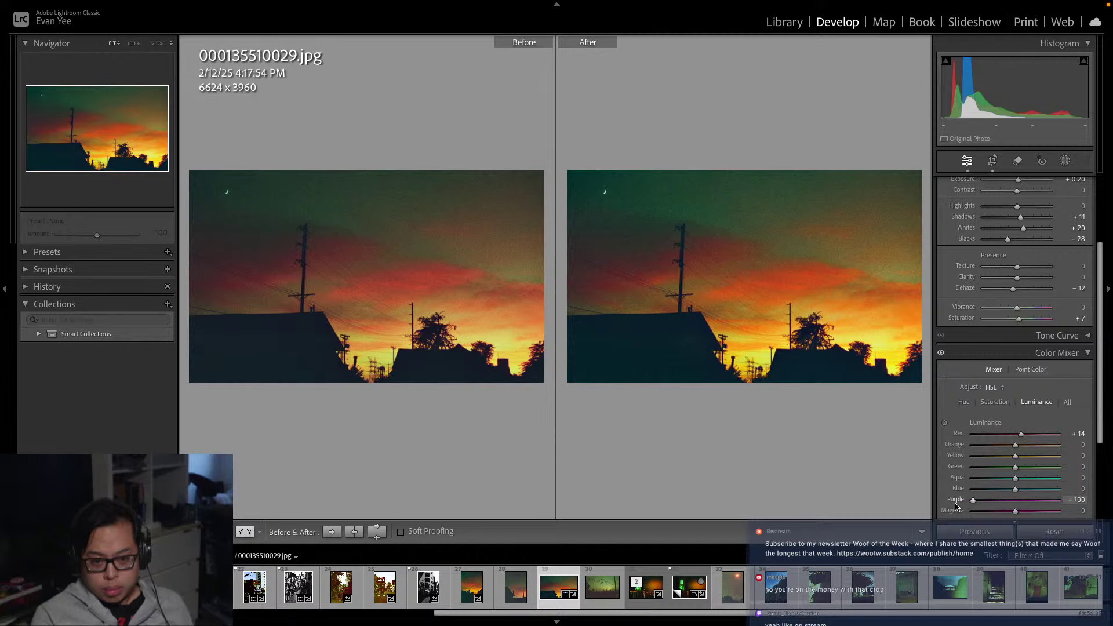
key("ctrl+z")
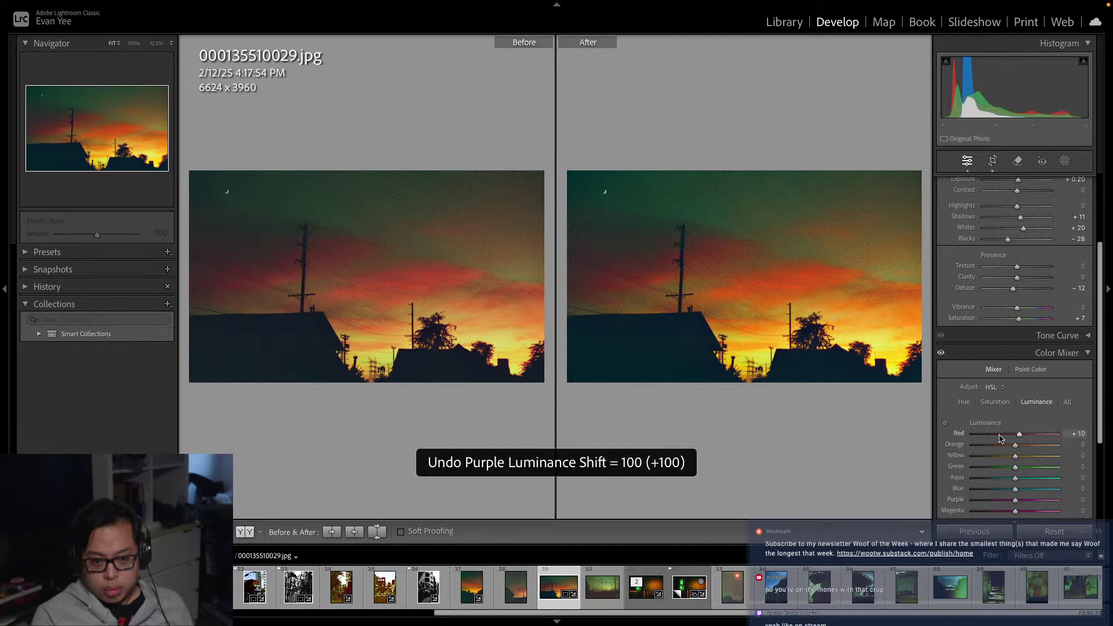
key("ctrl+z")
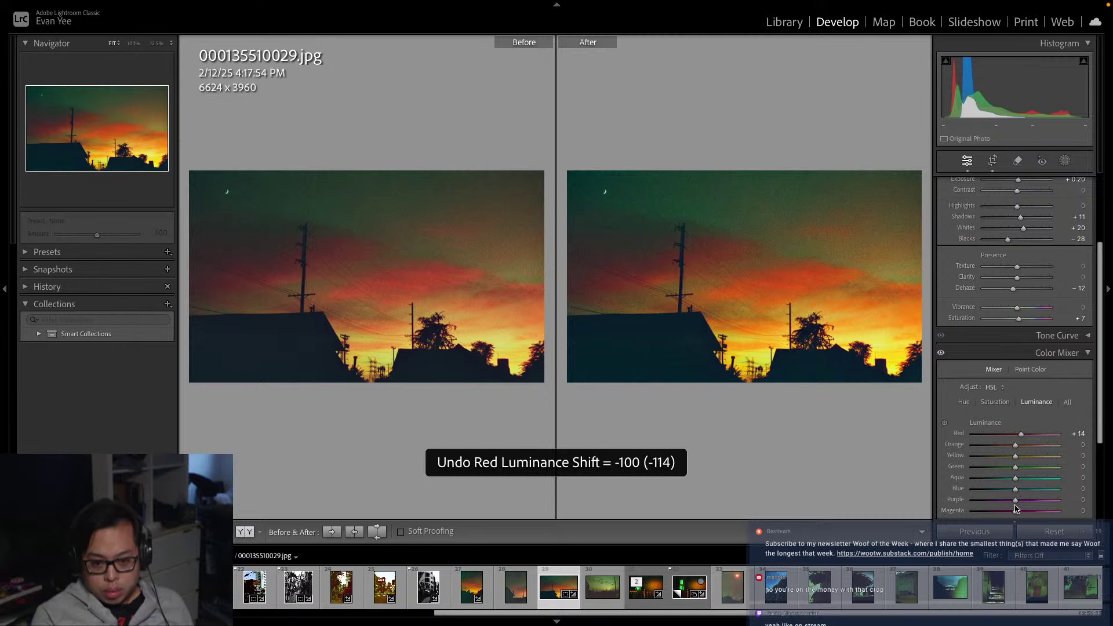
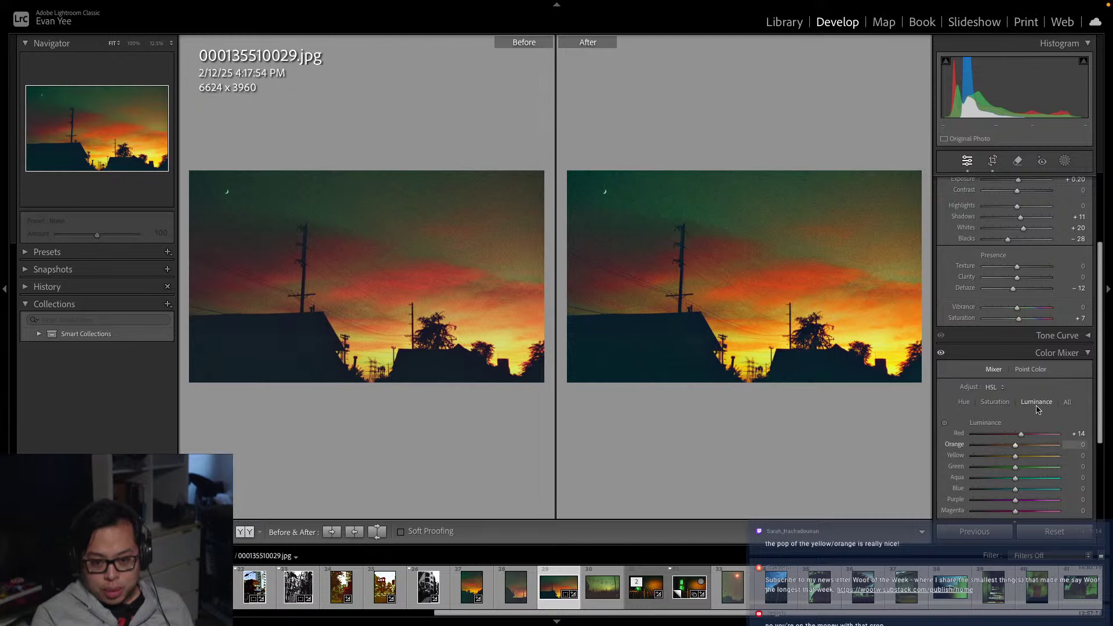
Try a different orange saturation and blue saturation at +100 and -100 in the Color Mixer, undoing these trials
key("ctrl+alt+shift+s")
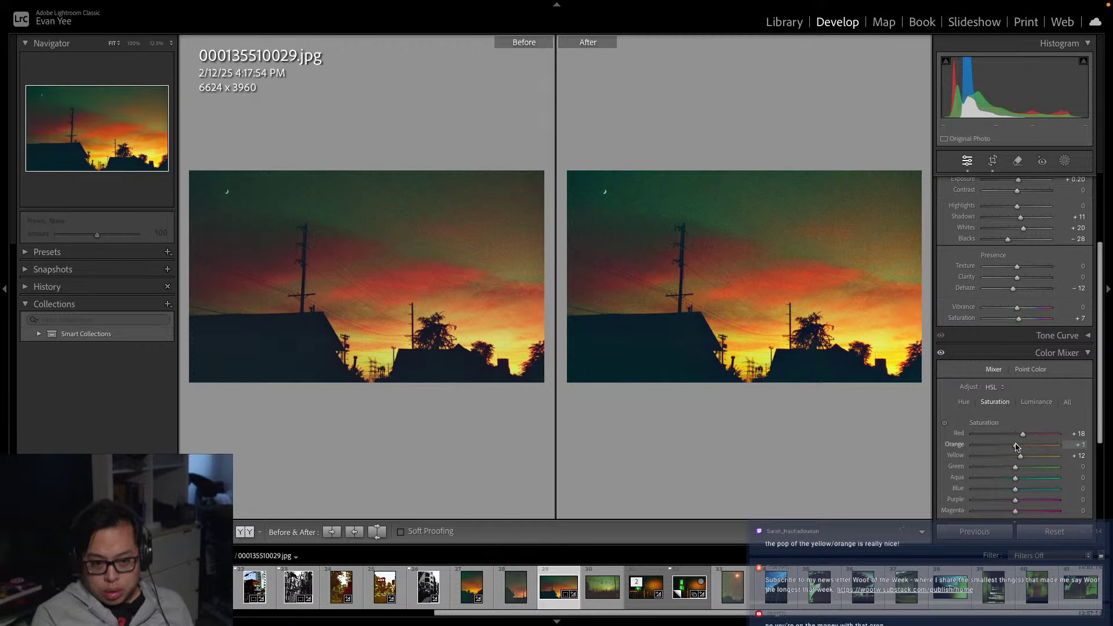
left_click_drag(1015, 446, 1010, 446)
key("ctrl+z")
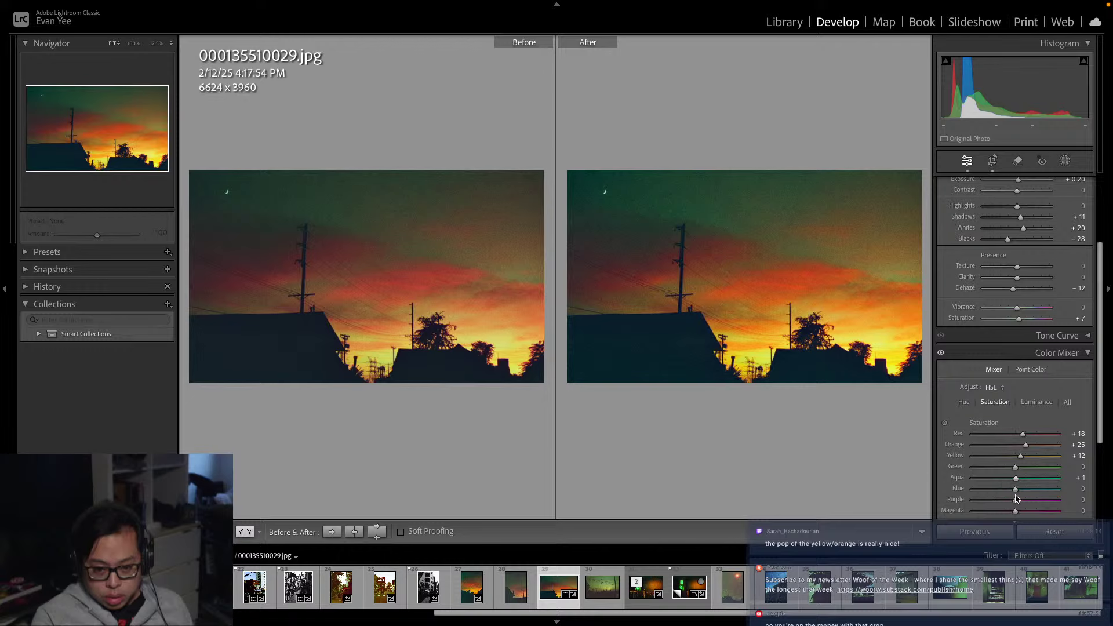
left_click_drag(1040, 492, 973, 489)
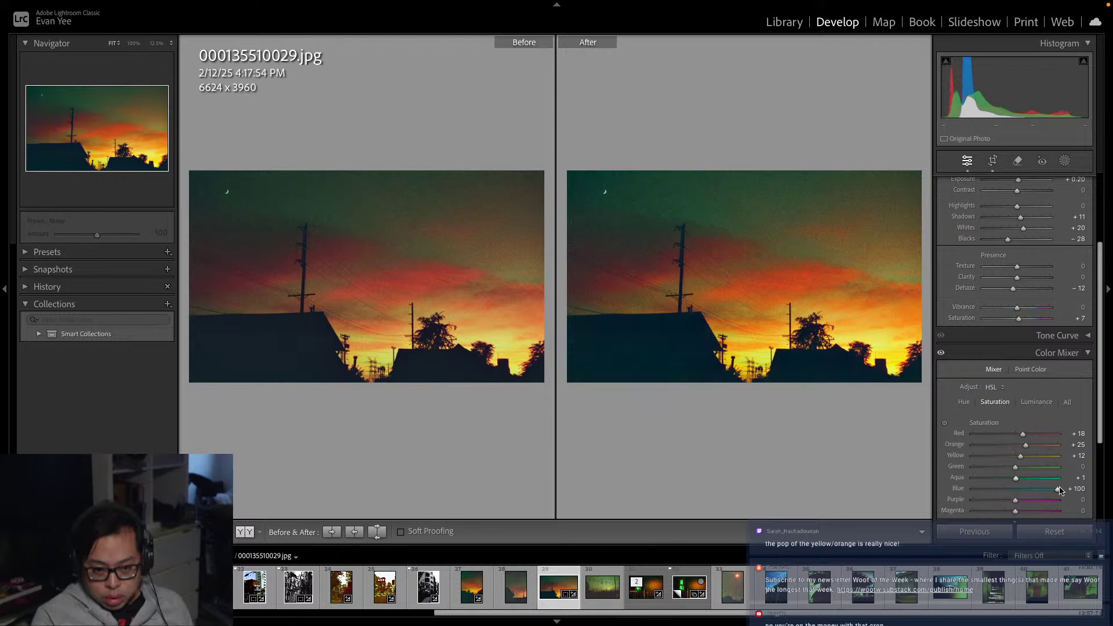
key("ctrl+z")
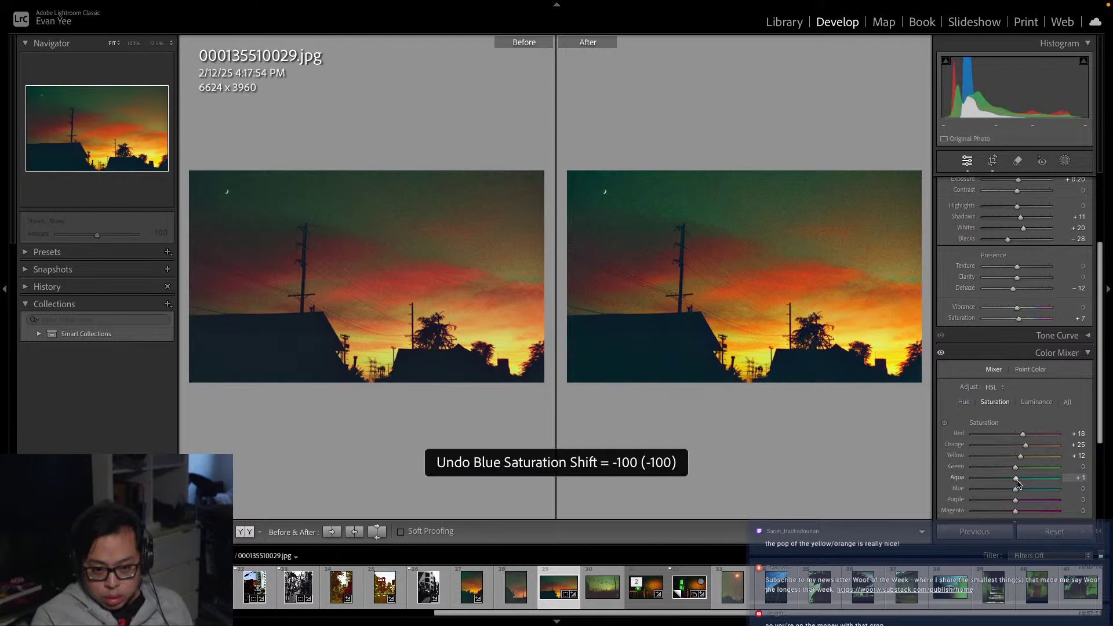
key("ctrl+z")
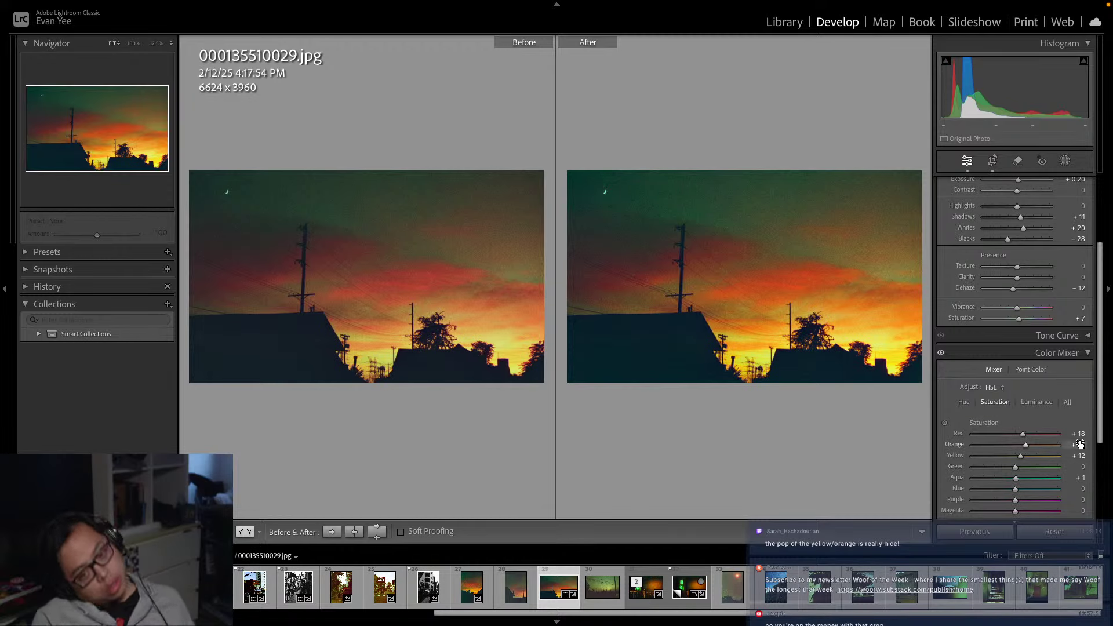
Lift the upper tones of the red-channel tone curve slightly, with a single point at input 199 and output 201
left_click(1084, 353)
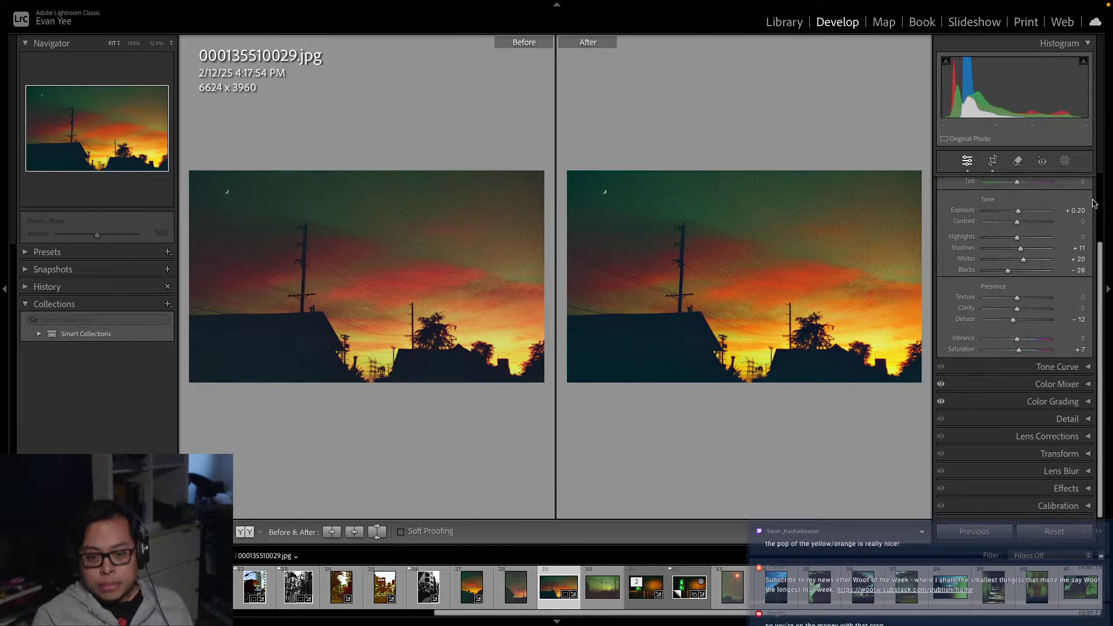
left_click(1086, 366)
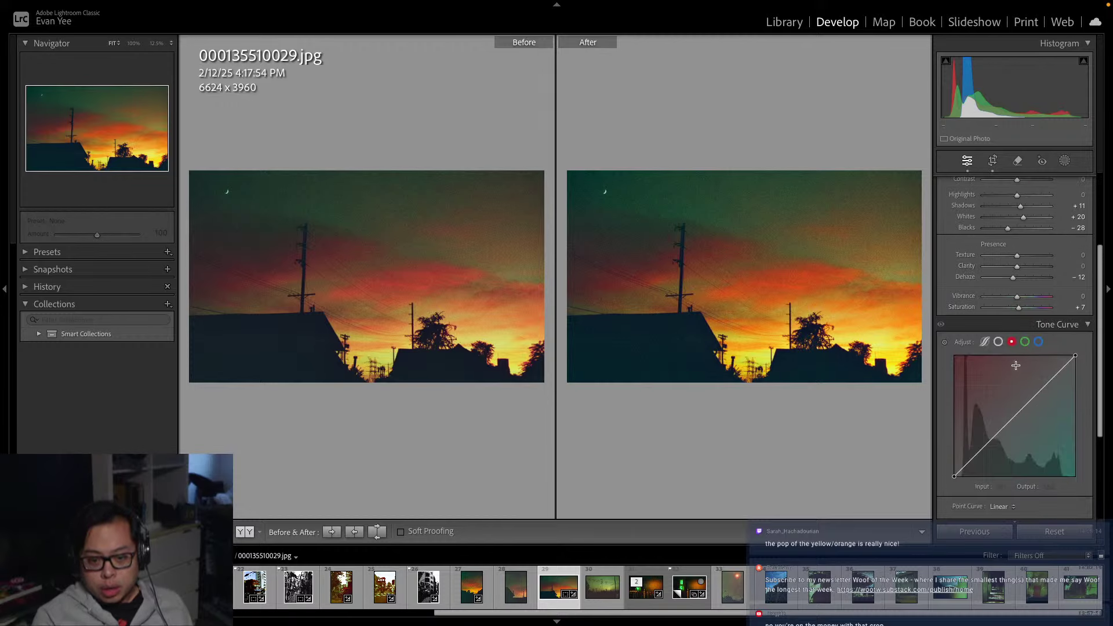
left_click_drag(1032, 397, 1032, 393)
key("ctrl+z")
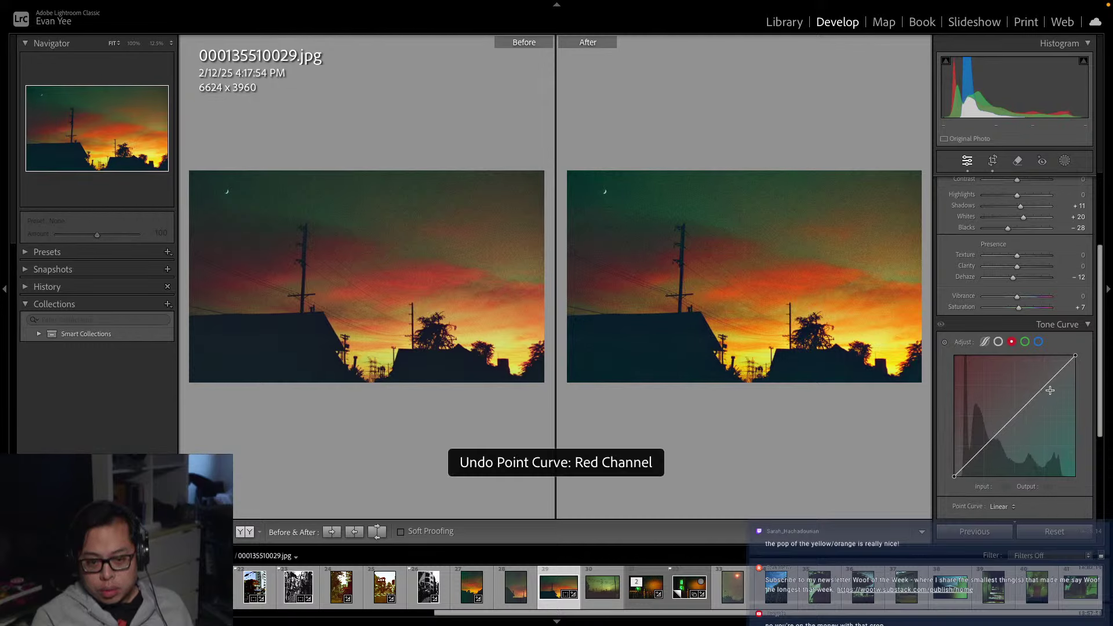
left_click_drag(1052, 379, 1069, 362)
key("ctrl+z")
key("ctrl+z")
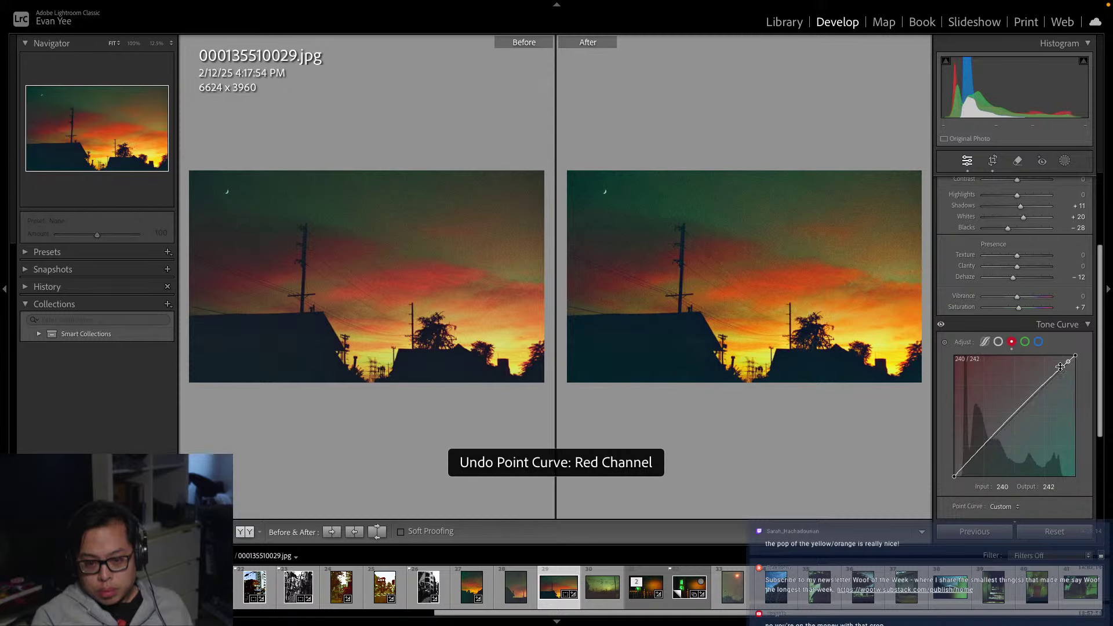
left_click_drag(978, 452, 980, 456)
key("ctrl+z")
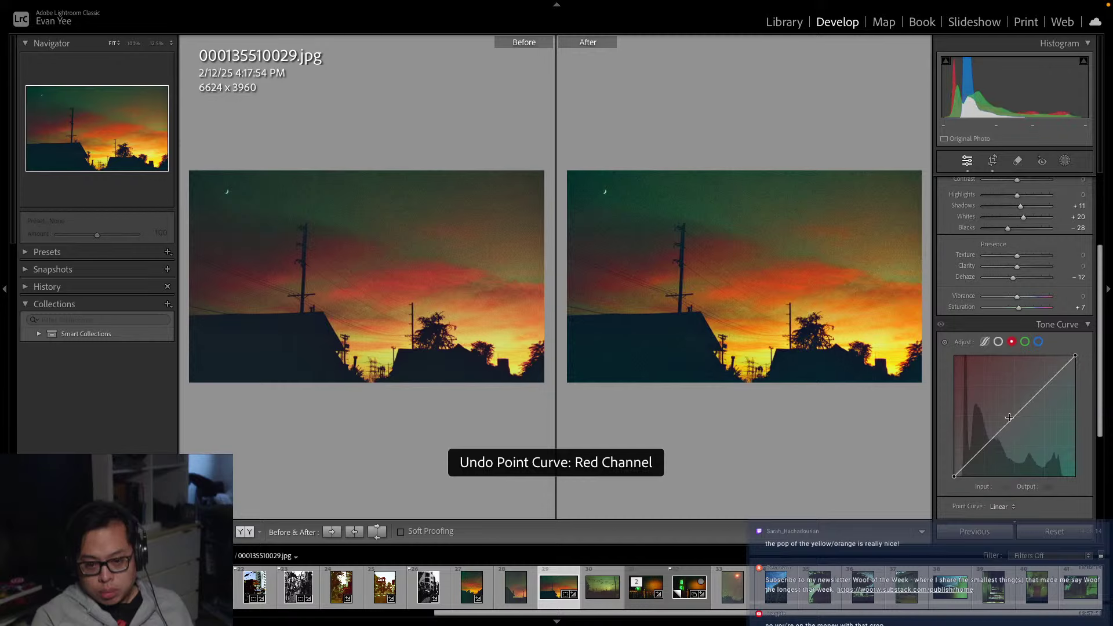
left_click_drag(1049, 383, 1048, 380)
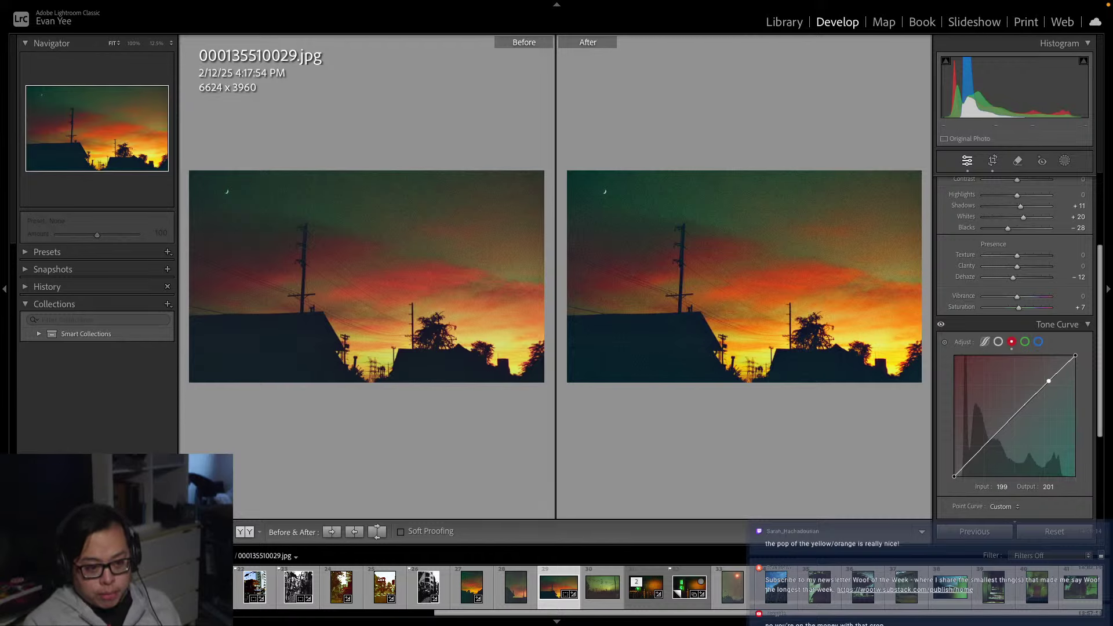
Leave the before/after comparison and flag the sunset photo 000135510029.jpg as a pick
key("y")
right_click(567, 455)
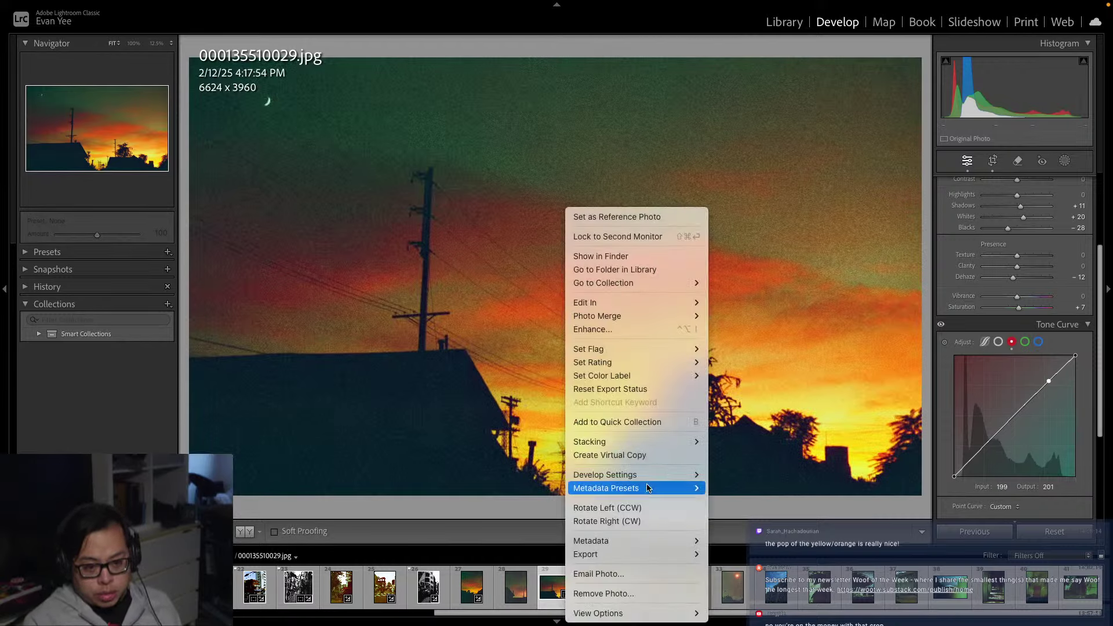
mouse_move(672, 354)
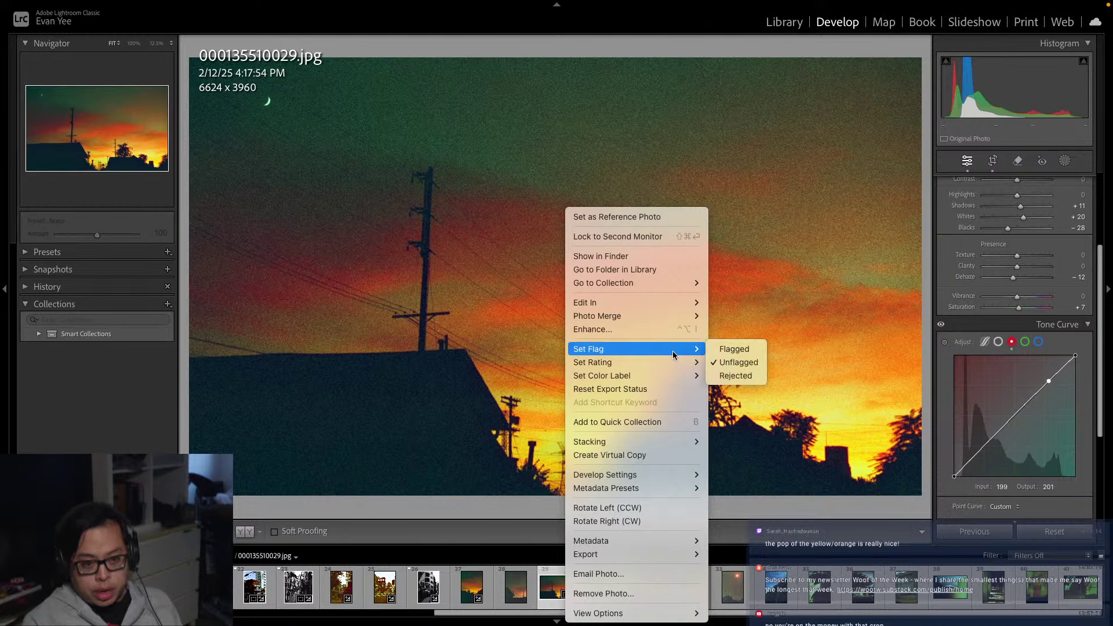
left_click(734, 348)
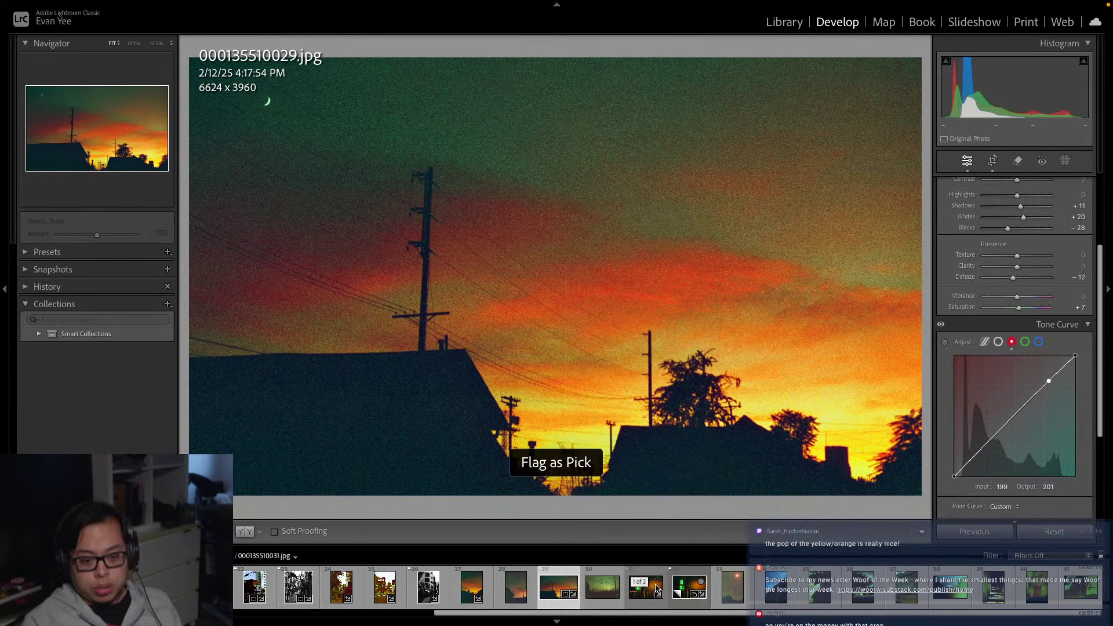
Try exposure +1.85 and shadows +96 on 000135510030.jpg, and reset its adjustments
key("Right")
key("Right")
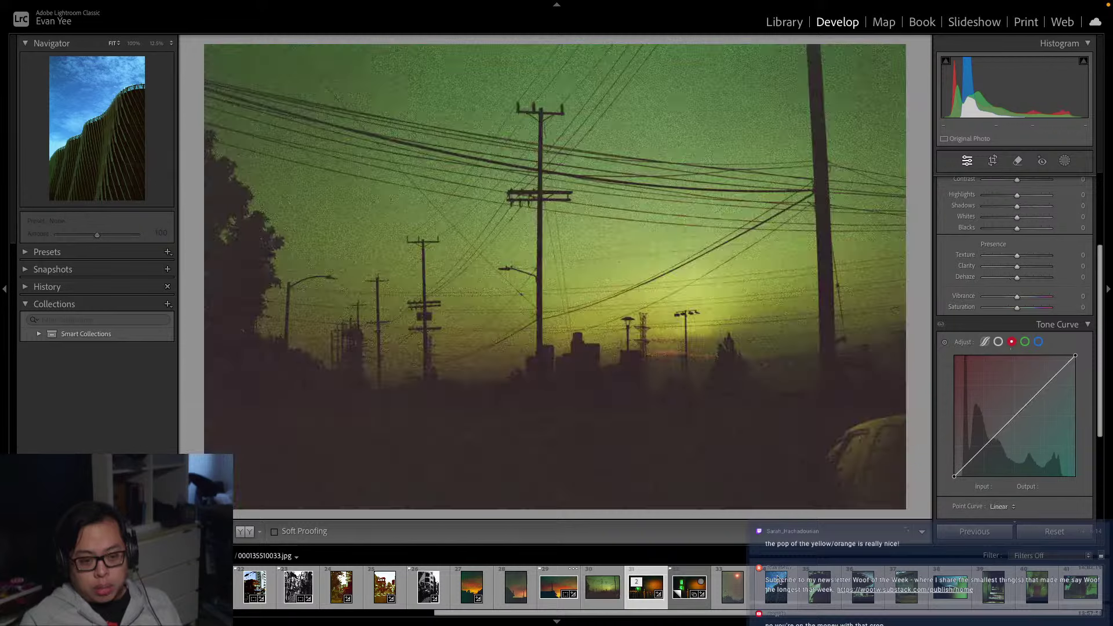
key("Left")
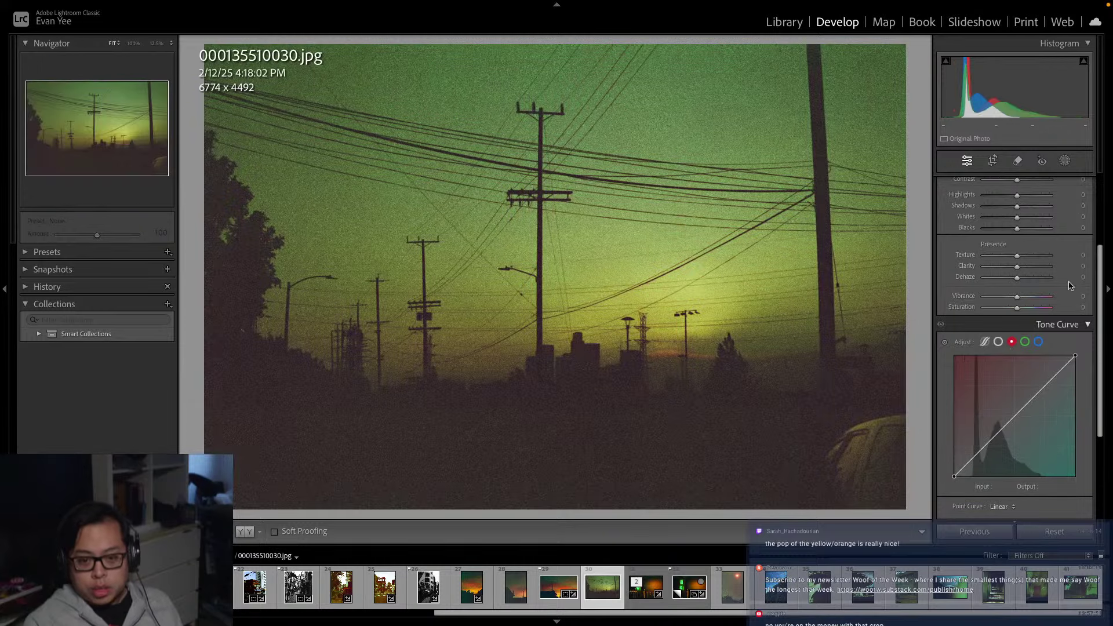
scroll(1100, 280, "up", 3)
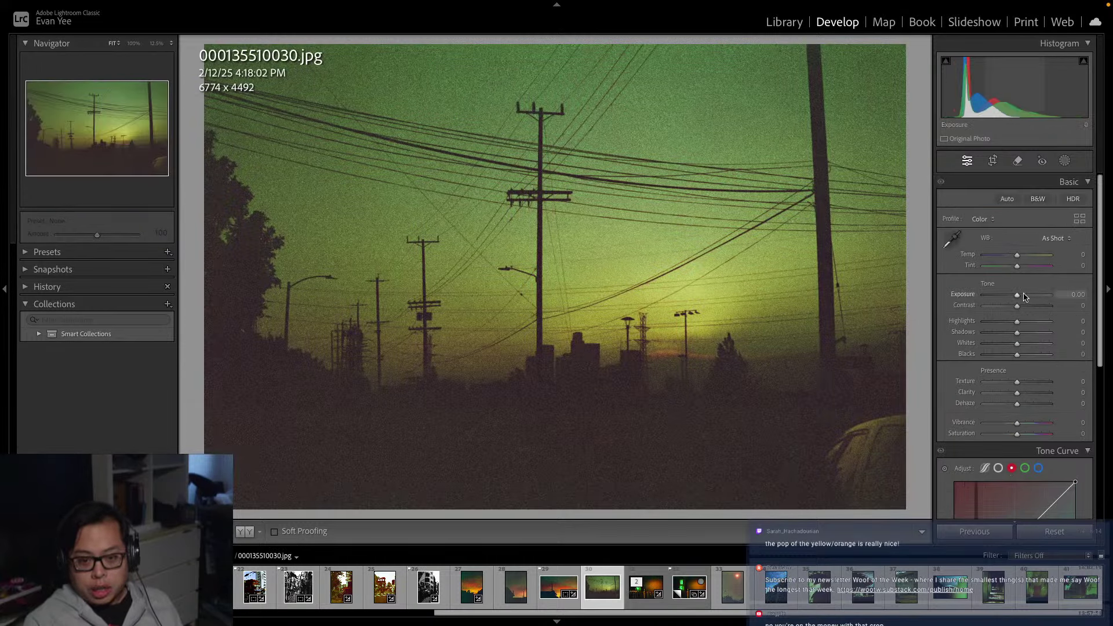
mouse_move(1023, 295)
left_mouse_down()
mouse_move(1040, 296)
mouse_move(1030, 295)
left_mouse_up()
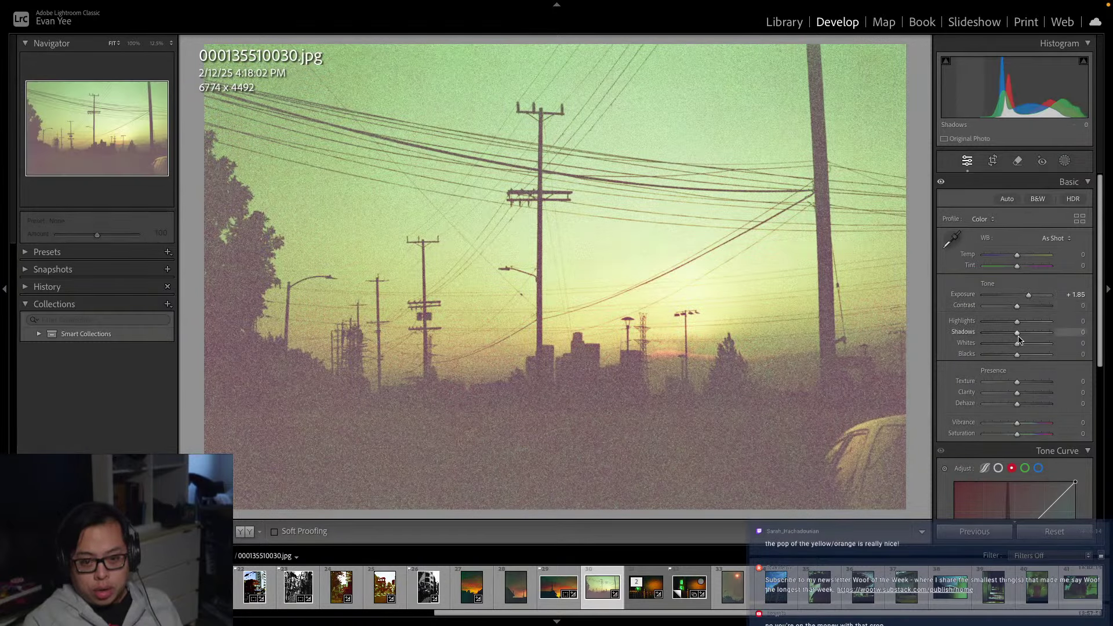
scroll(1019, 339, "down", 8)
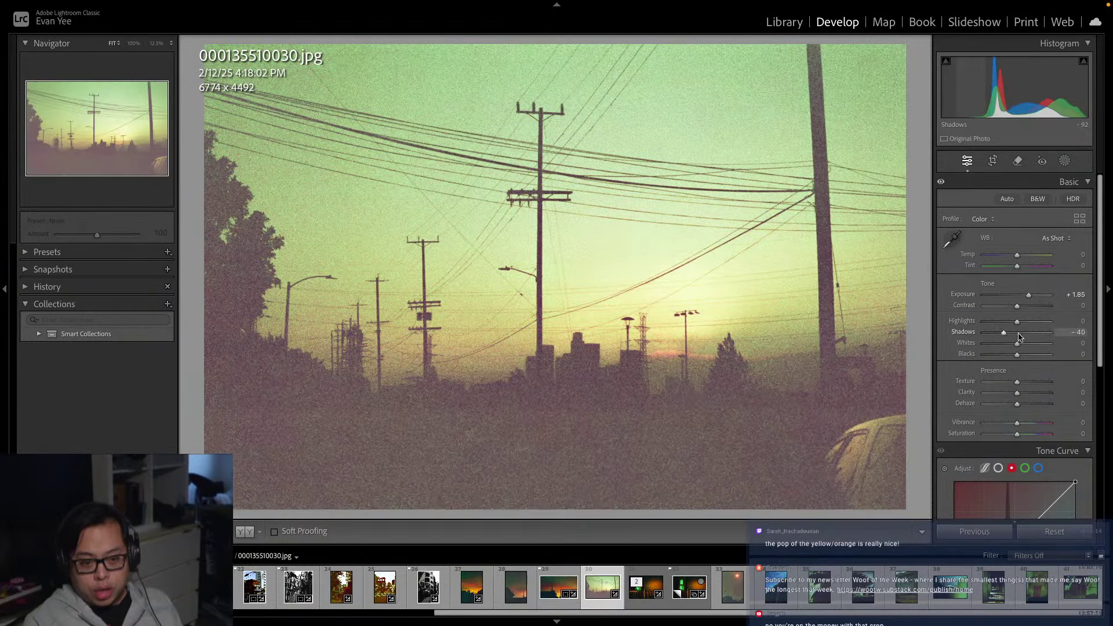
left_click_drag(1019, 338, 1049, 336)
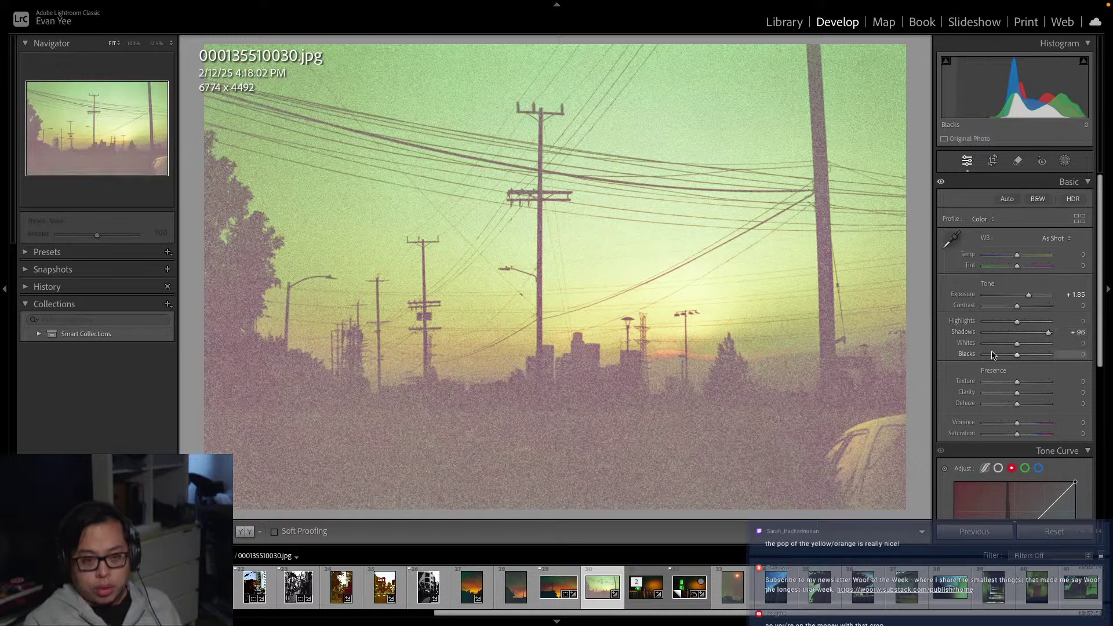
left_click(1039, 540)
Reset all develop adjustments on the original 000135510031.jpg, leaving its virtual copy as edited
key("Right")
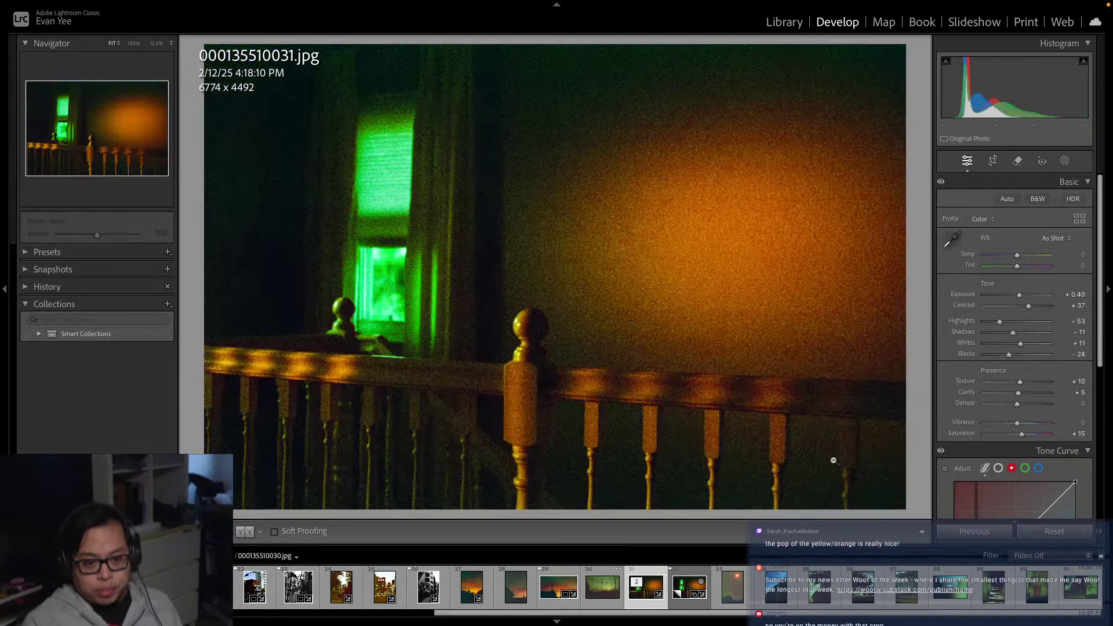
key("Right")
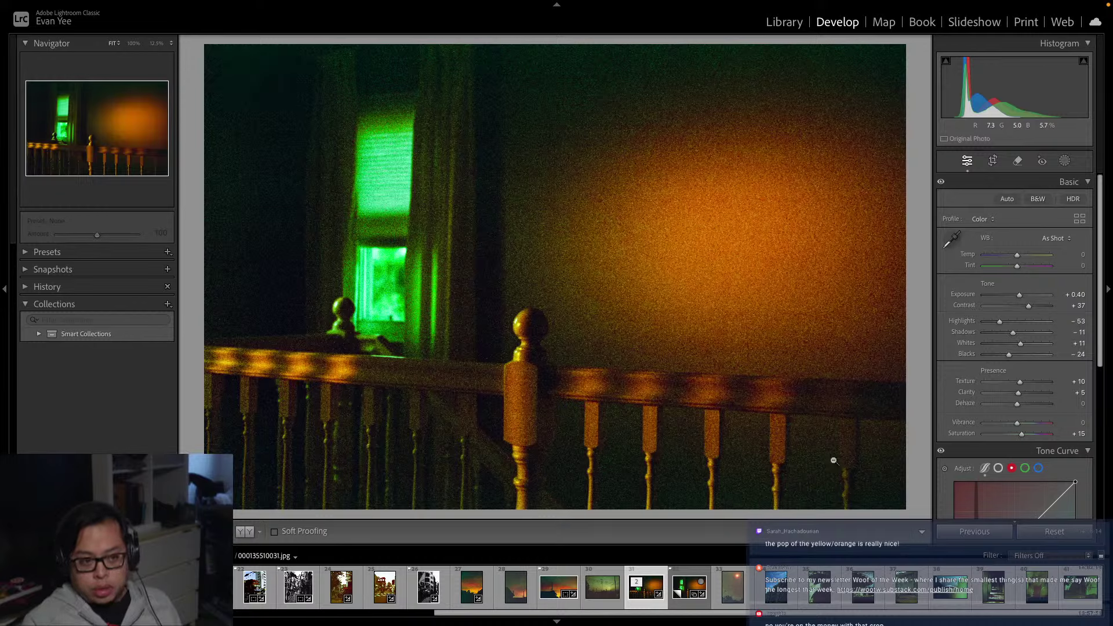
key("Left")
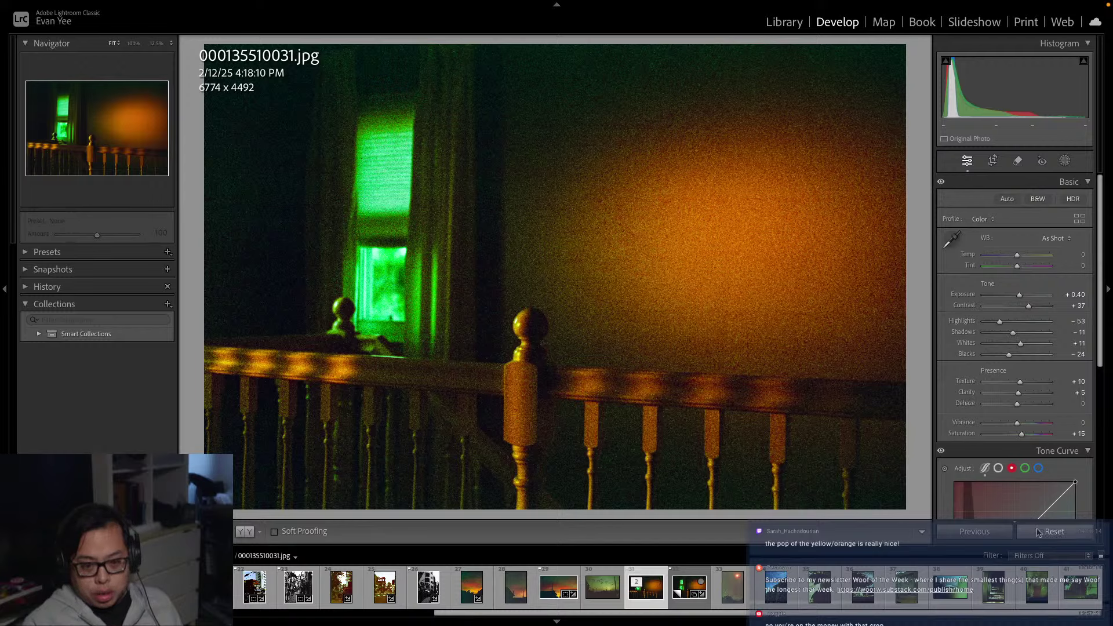
left_click(1080, 534)
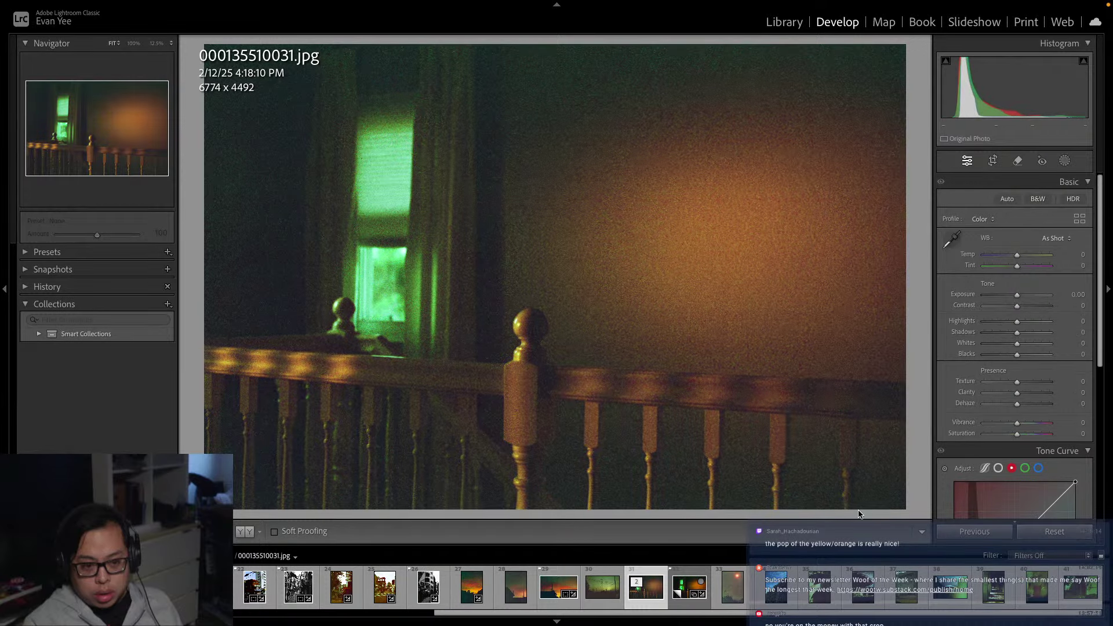
Compare the original 000135510031.jpg with its edited virtual copy, Copy 1
key("Right")
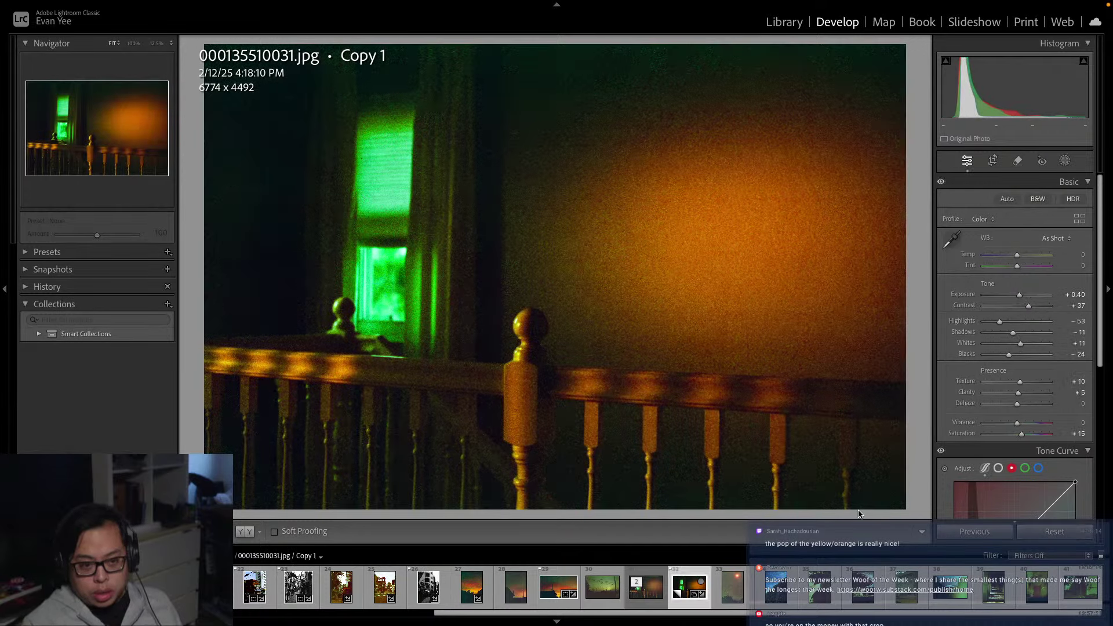
key("Left")
key("Right")
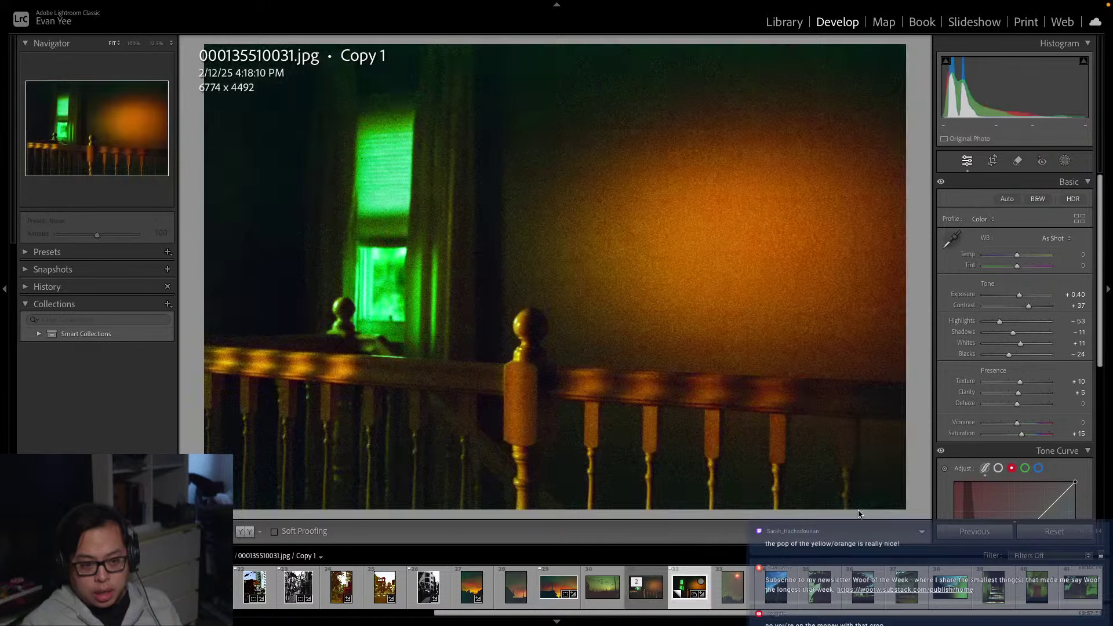
key("Left")
key("Right")
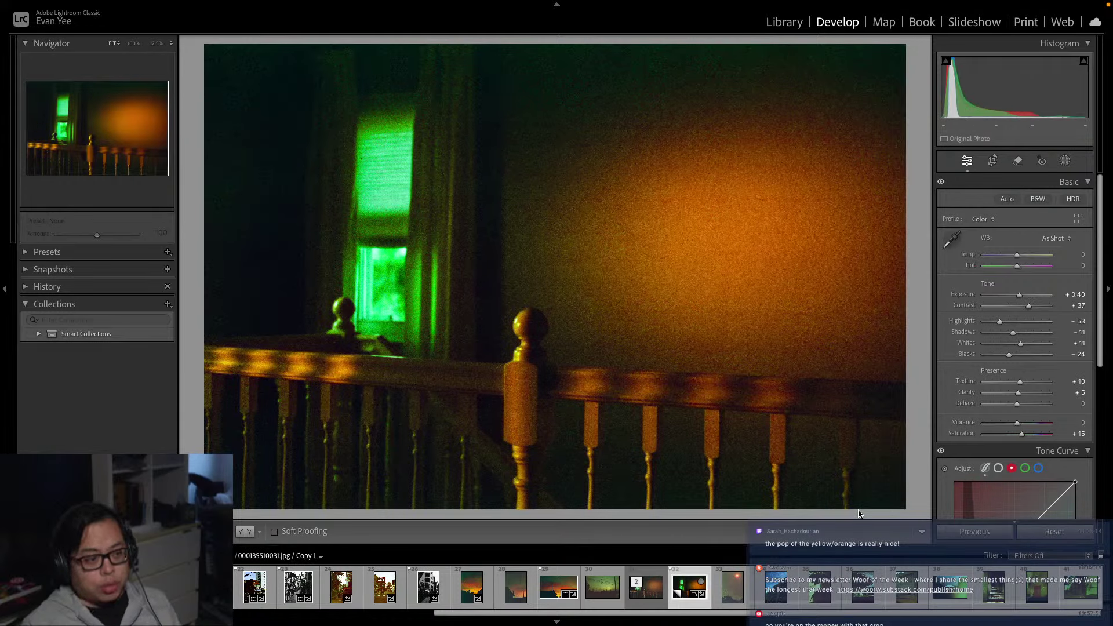
key("i")
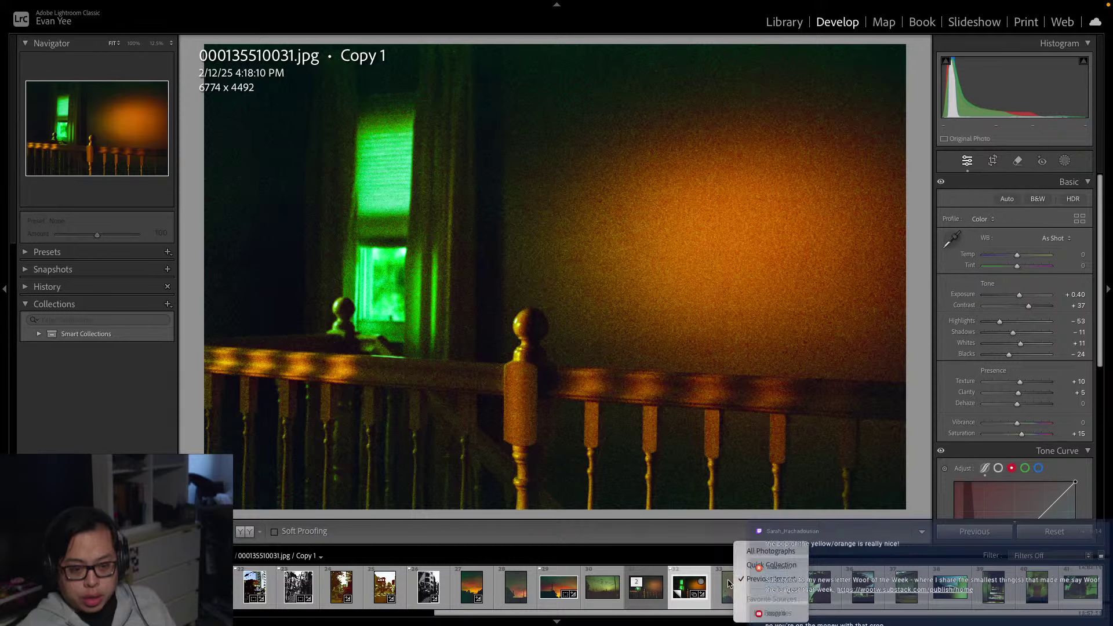
Set exposure to +0.65 and shadows to +30 on 000135510032.jpg, and move on to the next photo
left_click(731, 582)
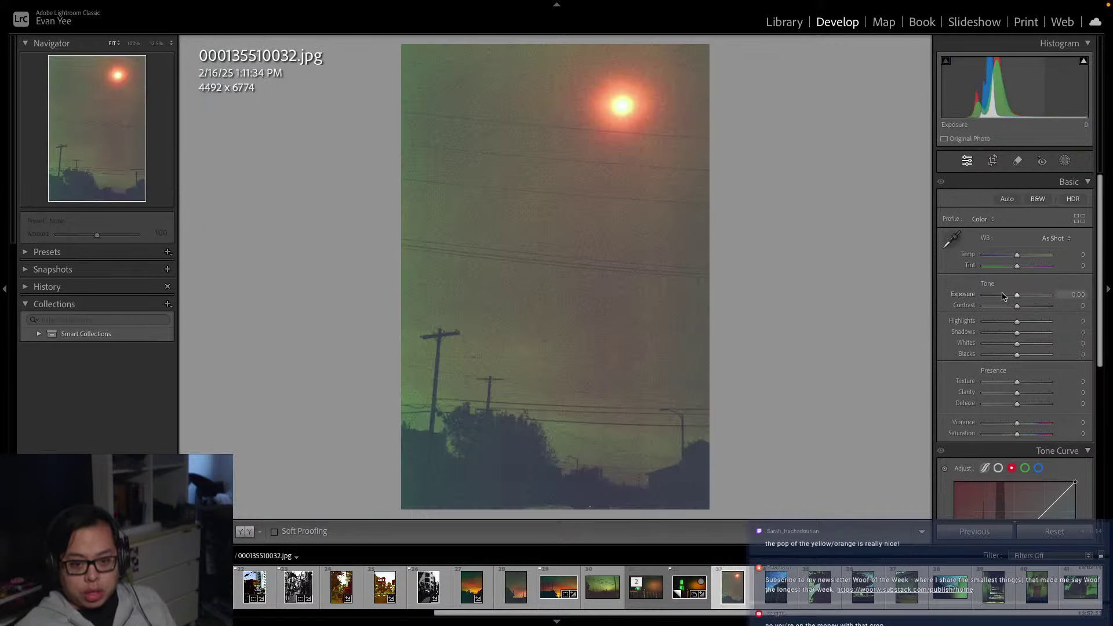
left_click_drag(1005, 297, 988, 342)
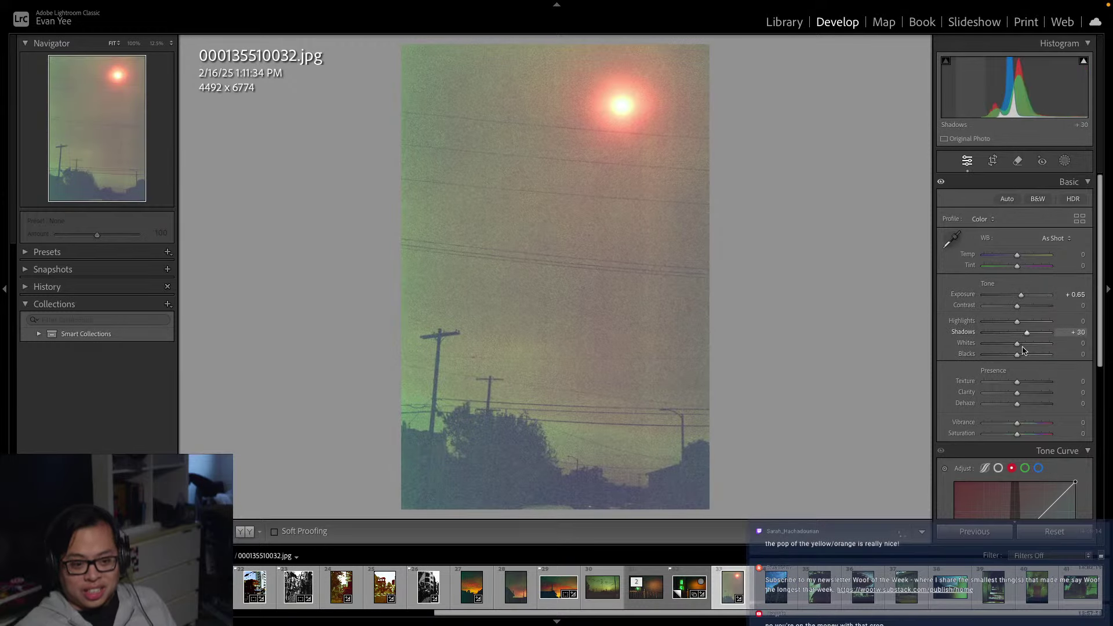
key("Right")
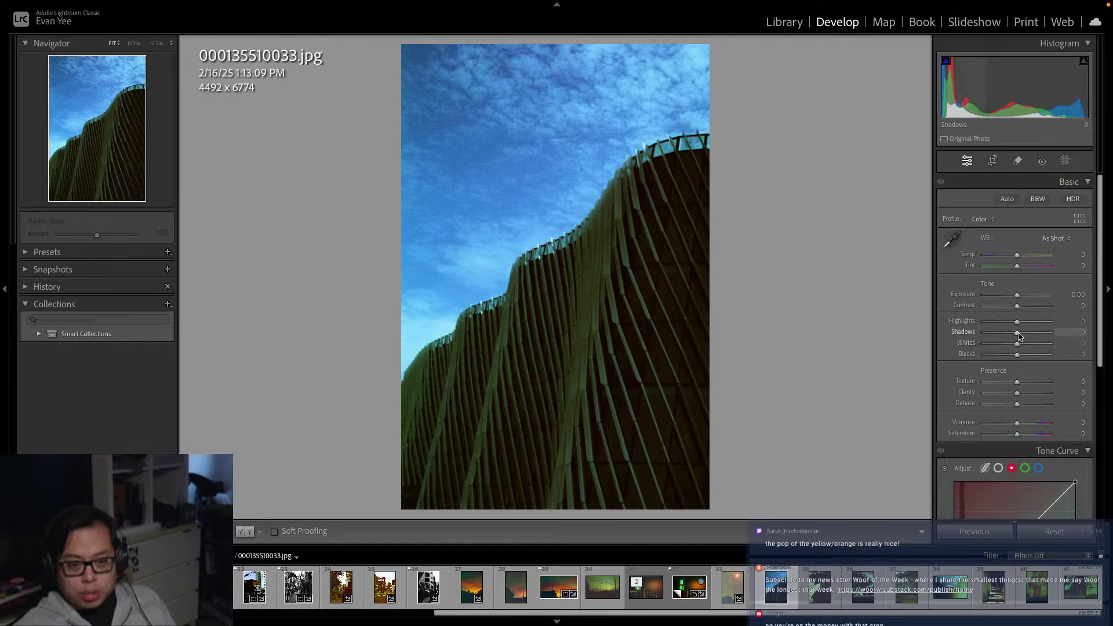
Try shadows +100 and exposure +1.00 in turn on 000135510033.jpg, undoing each adjustment
left_click_drag(1019, 335, 1064, 342)
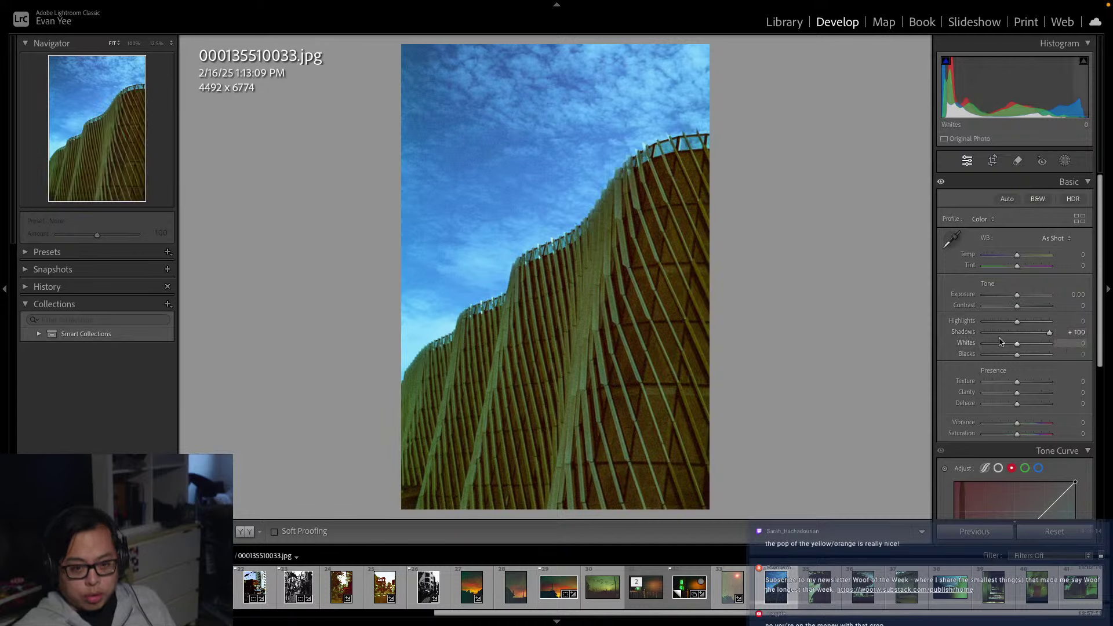
key("ctrl+z")
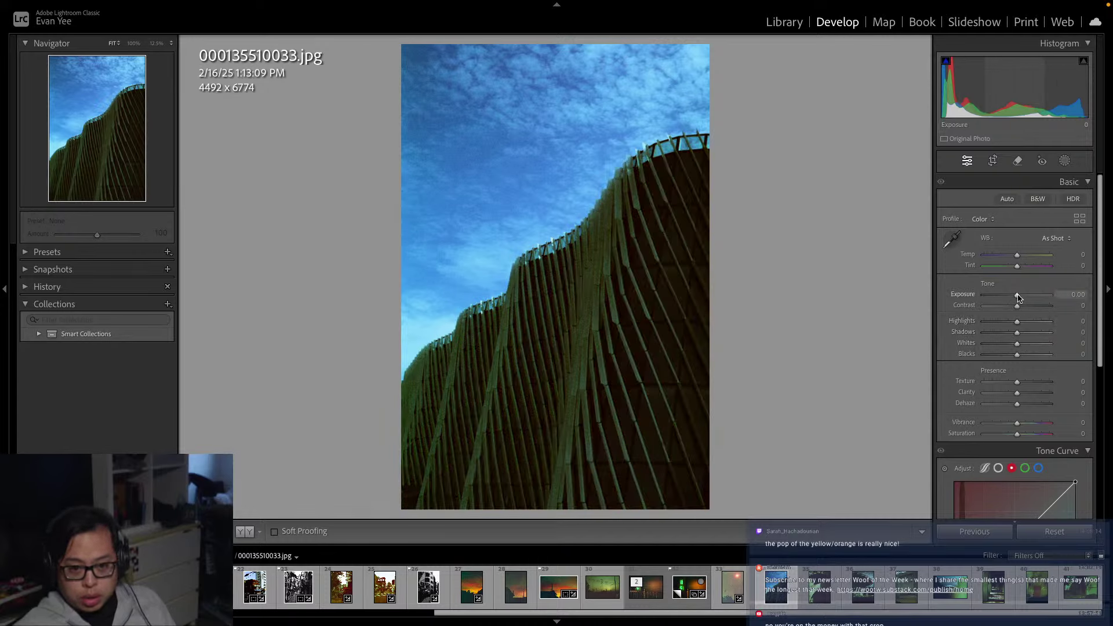
mouse_move(1016, 295)
left_mouse_down()
mouse_move(1047, 296)
mouse_move(1026, 298)
left_mouse_up()
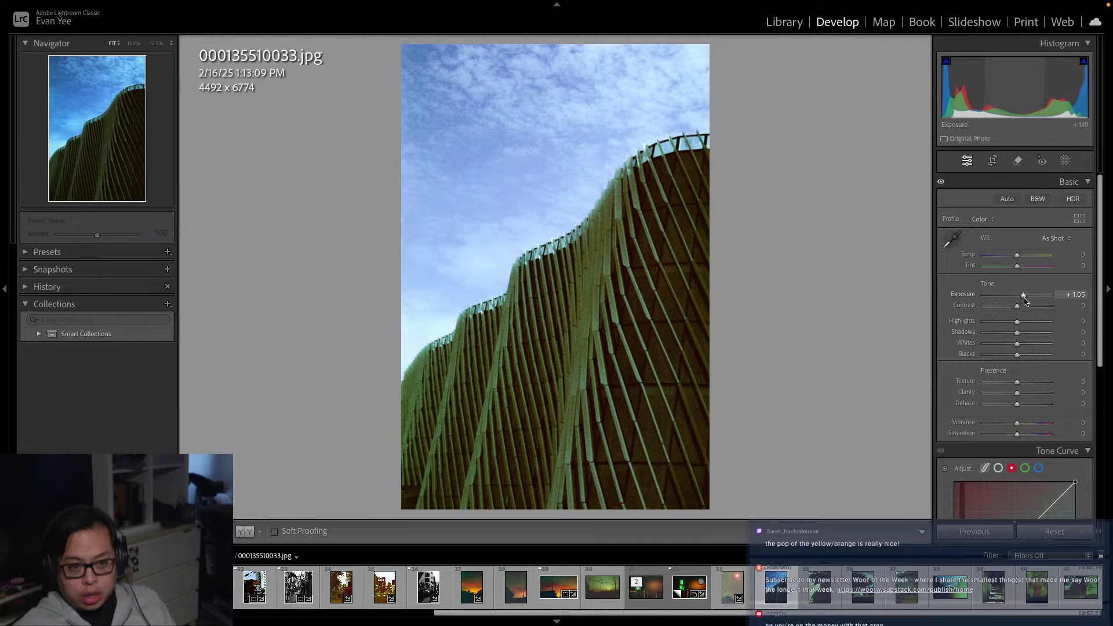
key("ctrl+z")
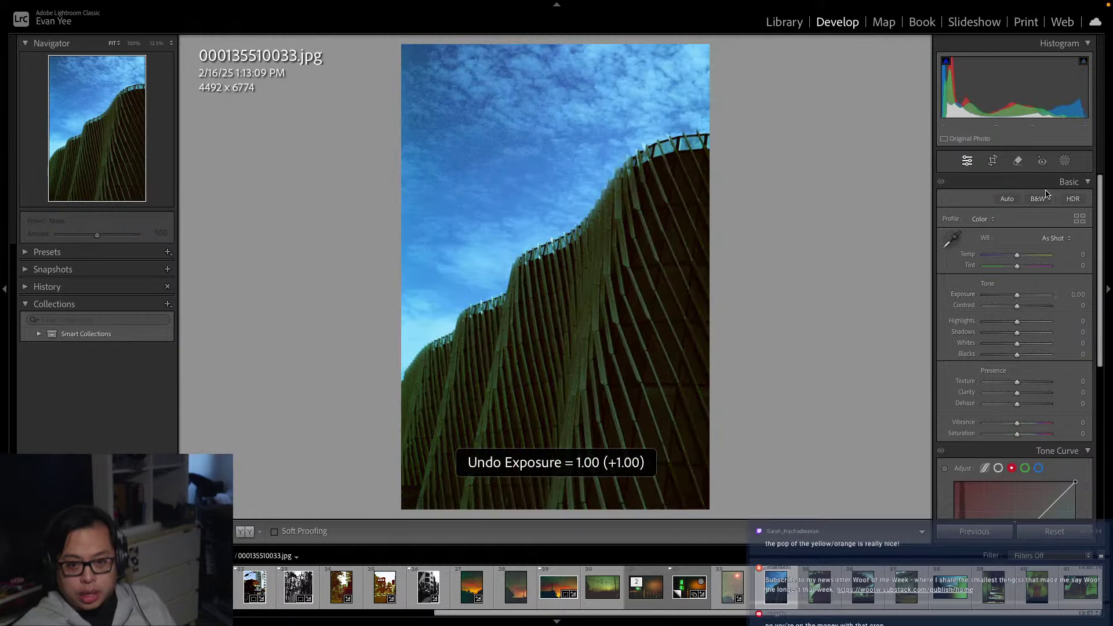
Crop 000135510033.jpg to a 1 x 1 aspect ratio
left_click(992, 162)
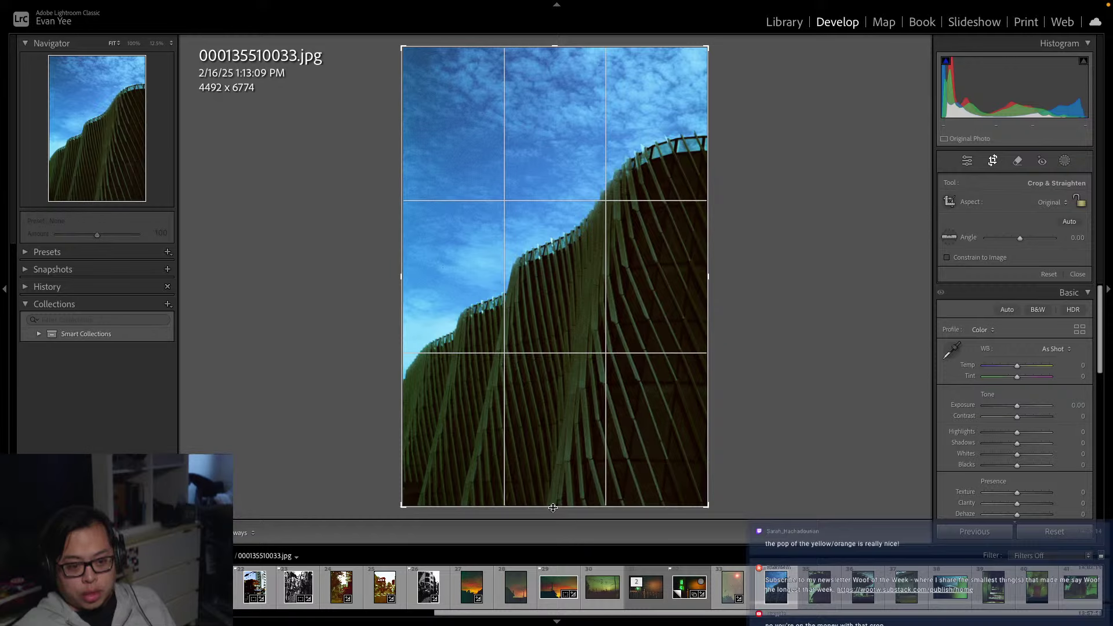
left_click_drag(553, 508, 566, 420)
key("ctrl+z")
left_click(1052, 202)
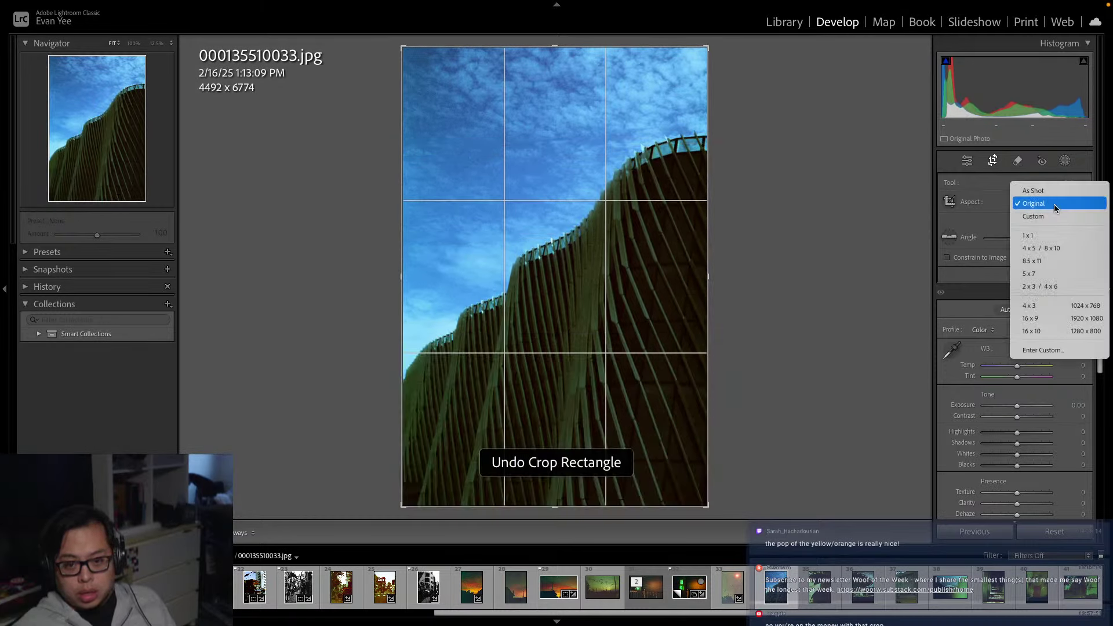
left_click(1060, 235)
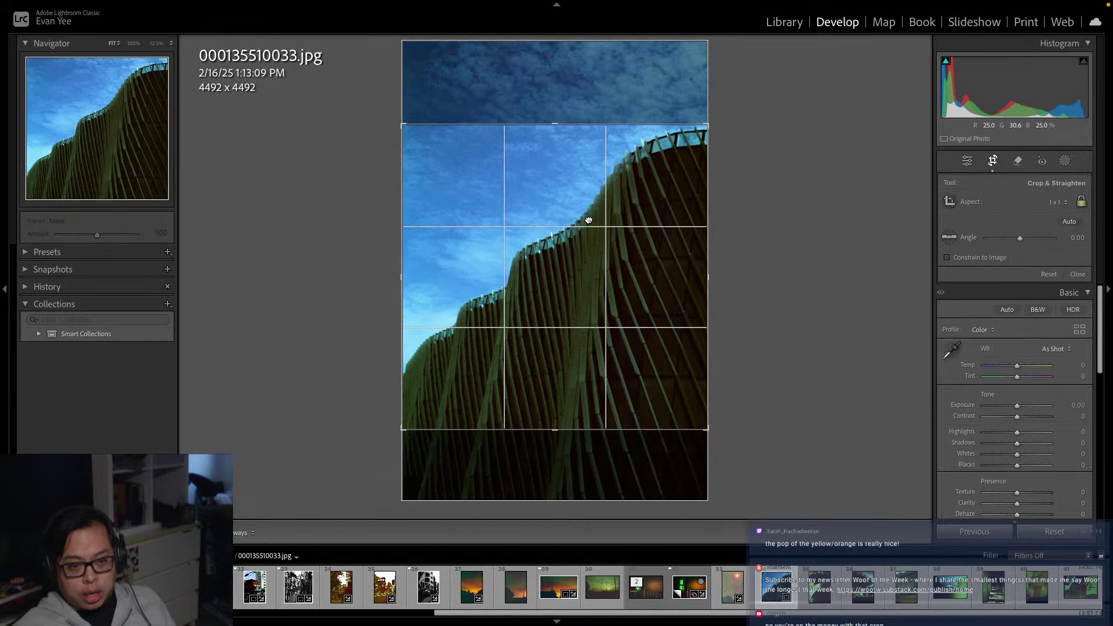
Reposition the photo within the square crop to include more sky above the building, and apply the crop
mouse_move(588, 220)
left_mouse_down()
mouse_move(577, 258)
mouse_move(590, 218)
left_mouse_up()
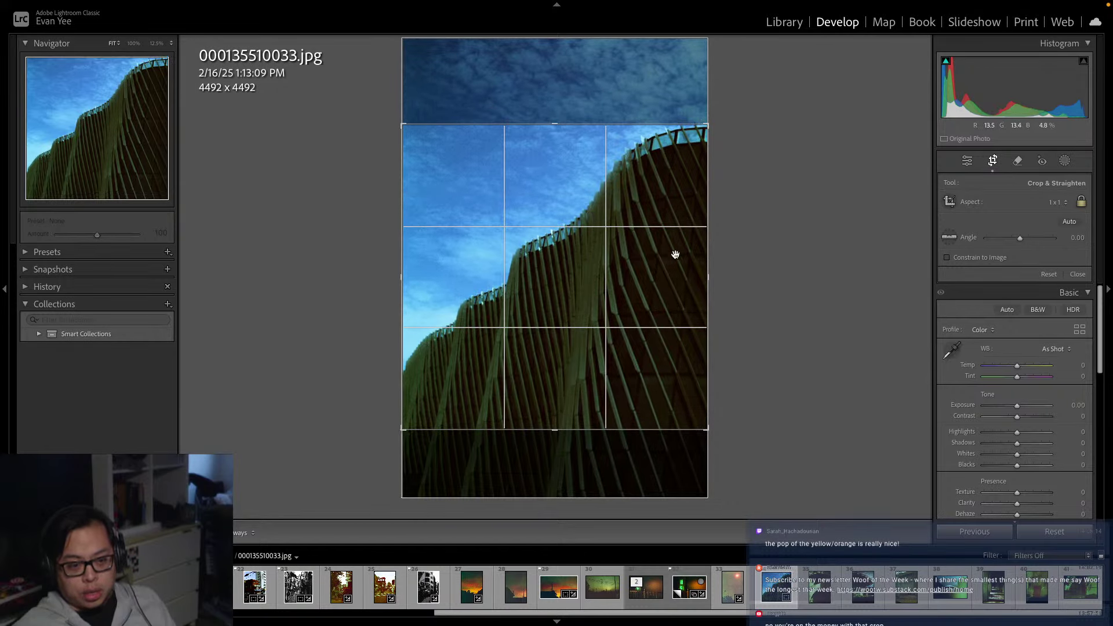
left_click_drag(661, 263, 658, 278)
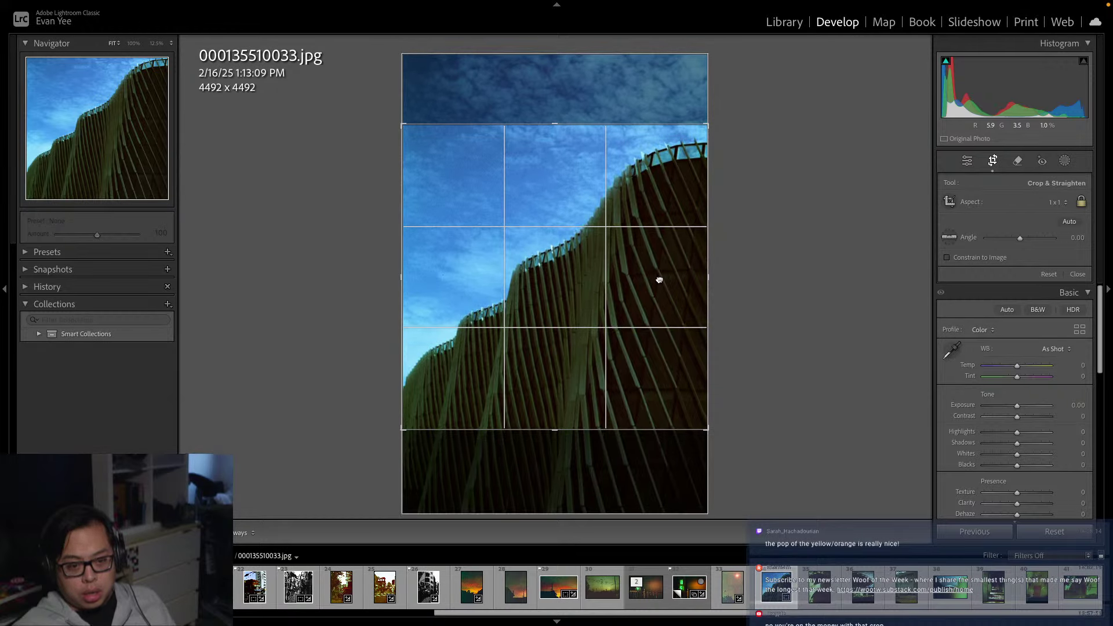
key("Return")
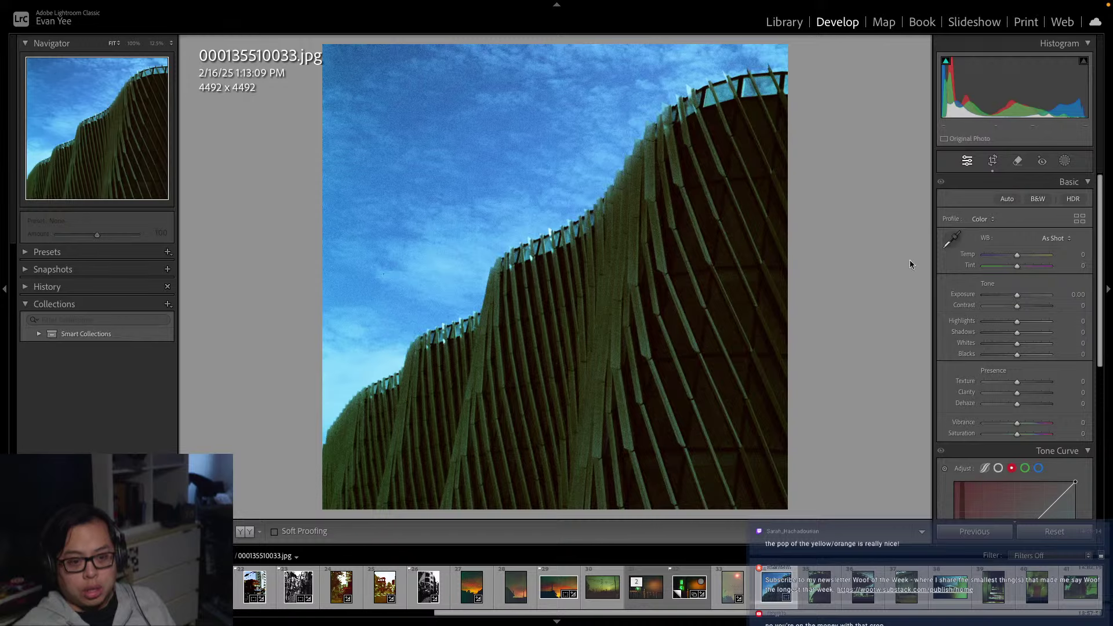
key("ctrl+z")
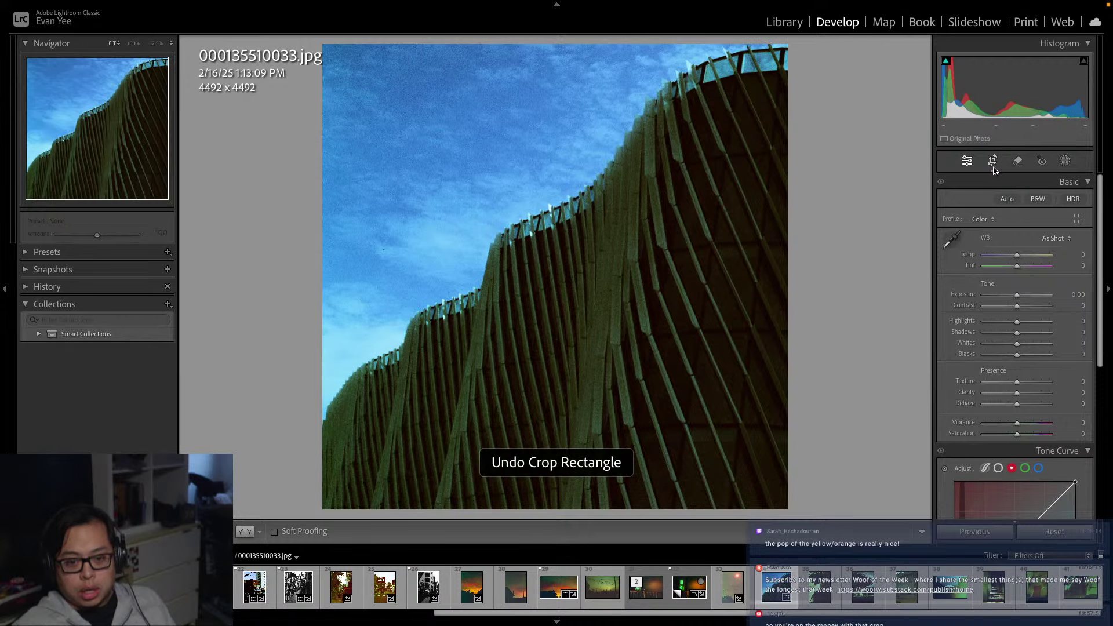
left_click(993, 162)
left_click_drag(606, 258, 609, 303)
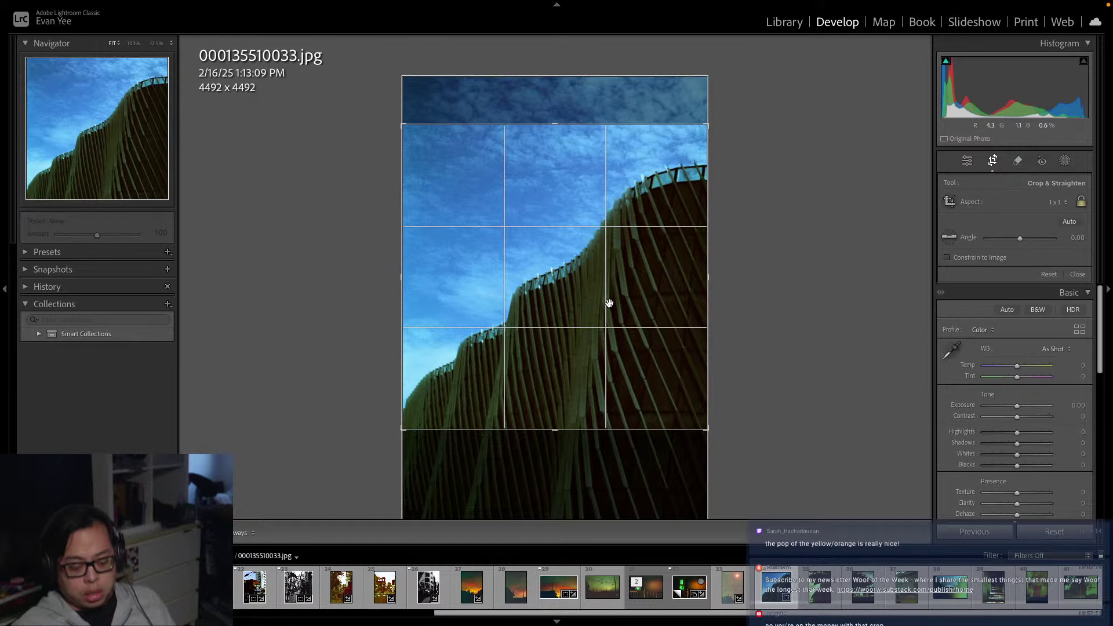
key("Return")
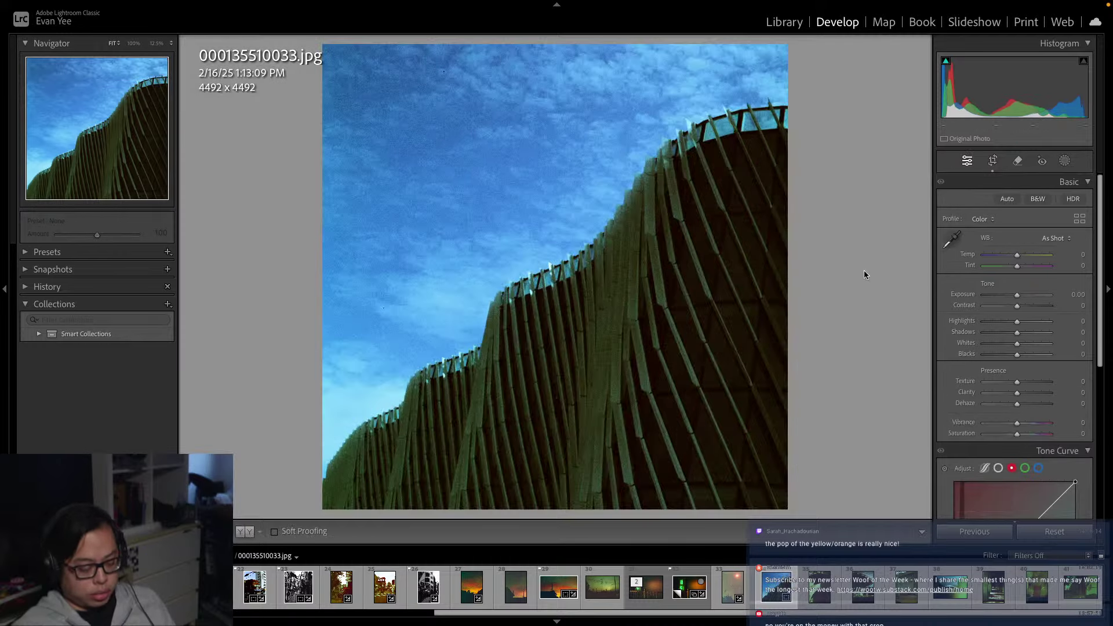
left_click(863, 275)
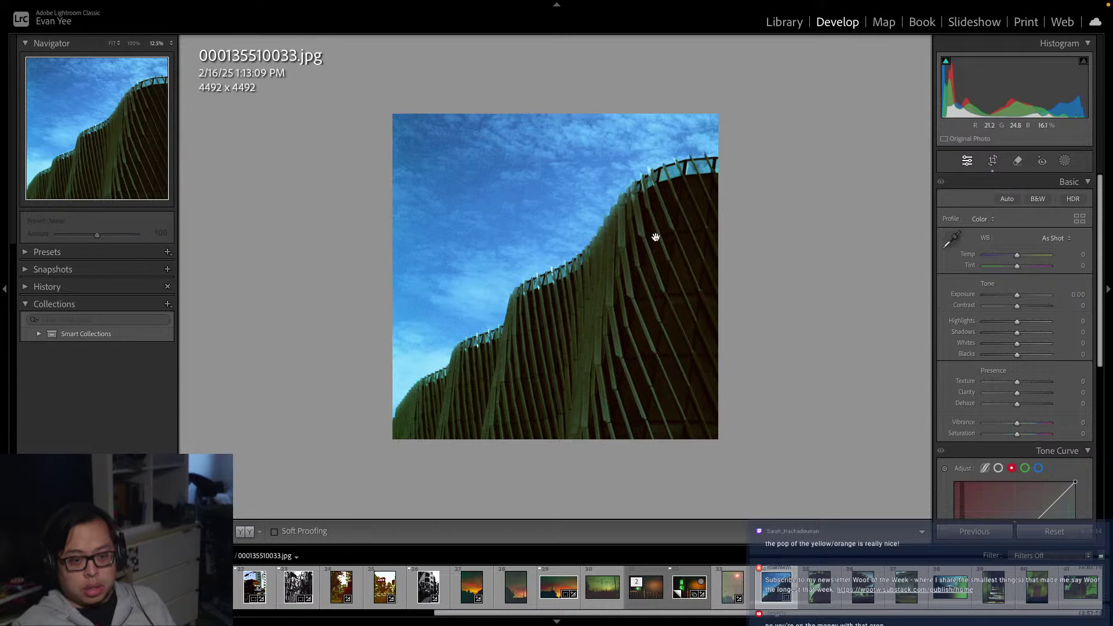
left_click(992, 159)
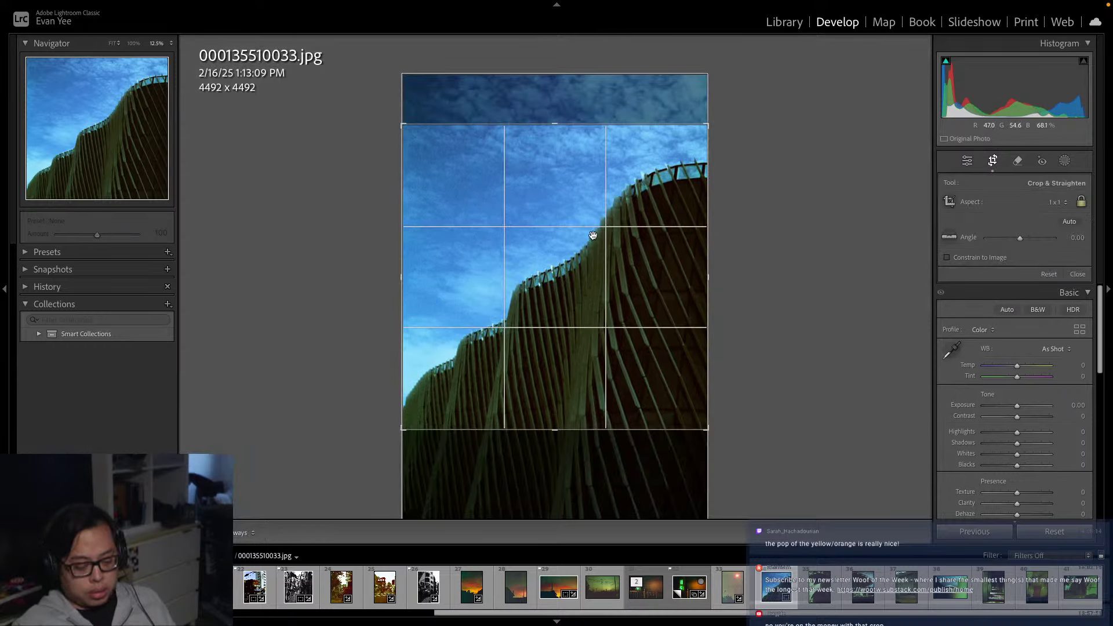
left_click(1078, 273)
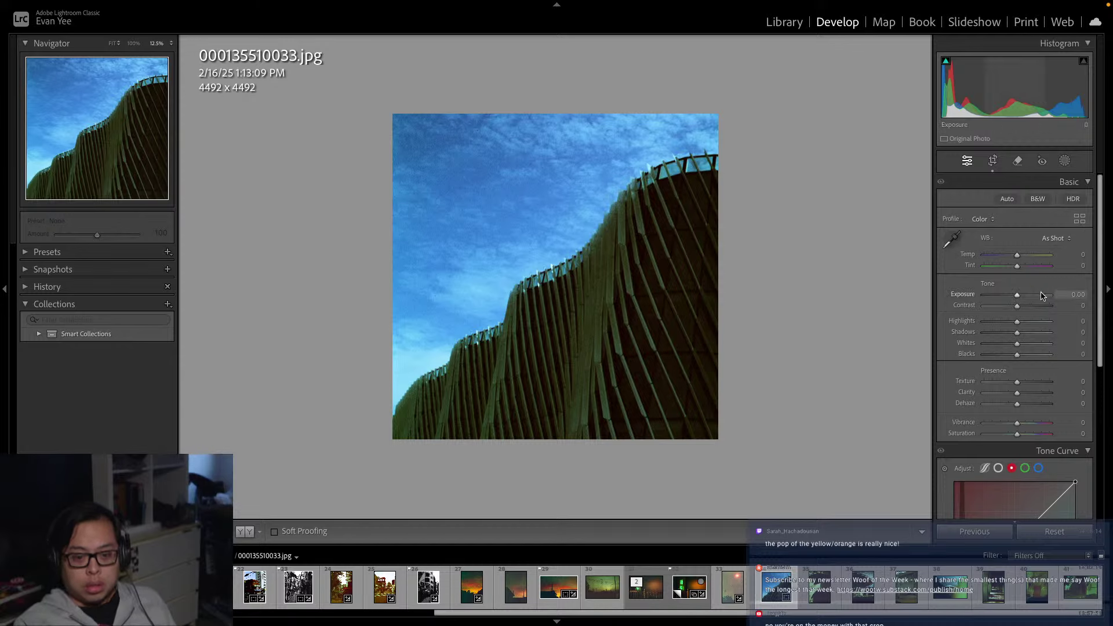
Set exposure to +0.40 and contrast to +7 on the square-cropped building photo
mouse_move(1018, 300)
left_mouse_down()
mouse_move(960, 309)
mouse_move(1018, 308)
mouse_move(1064, 328)
mouse_move(1020, 324)
mouse_move(1020, 300)
left_mouse_up()
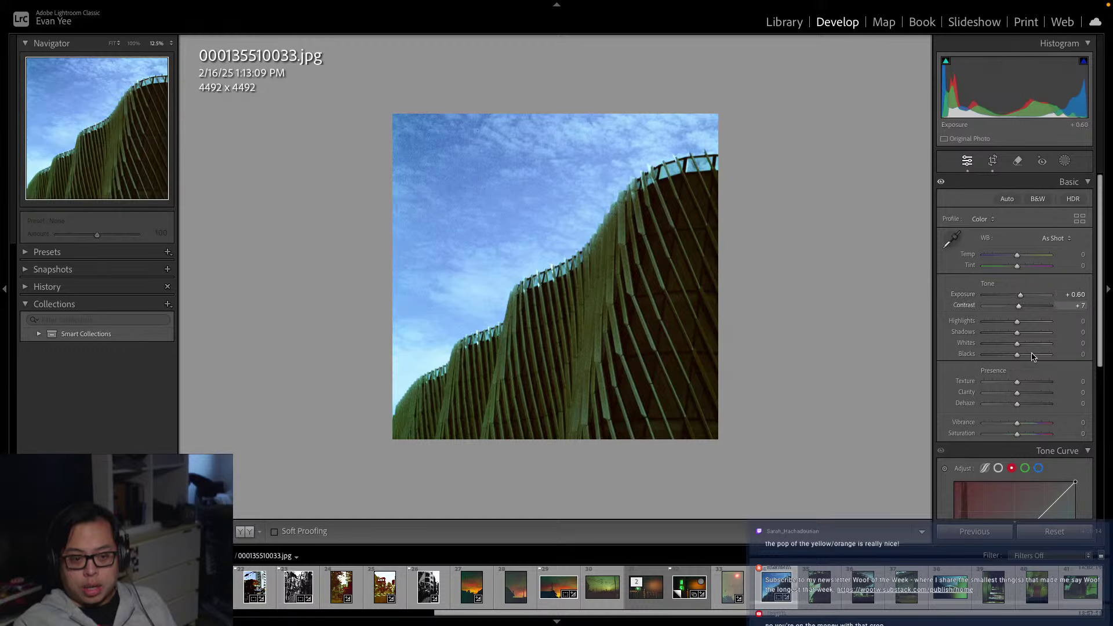
left_click(1076, 294)
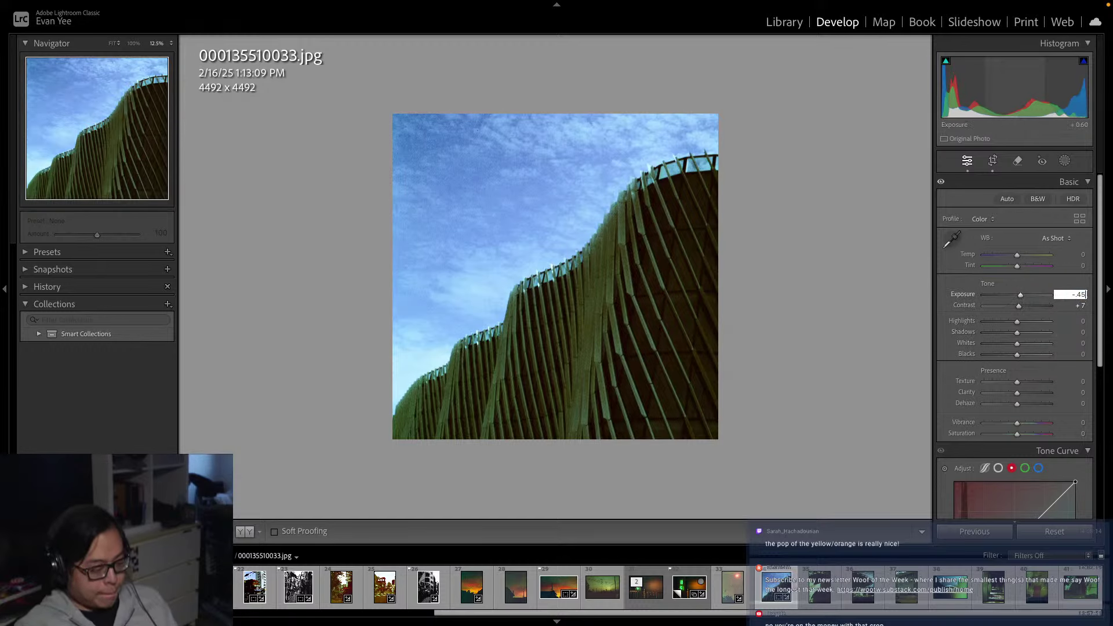
key("Return")
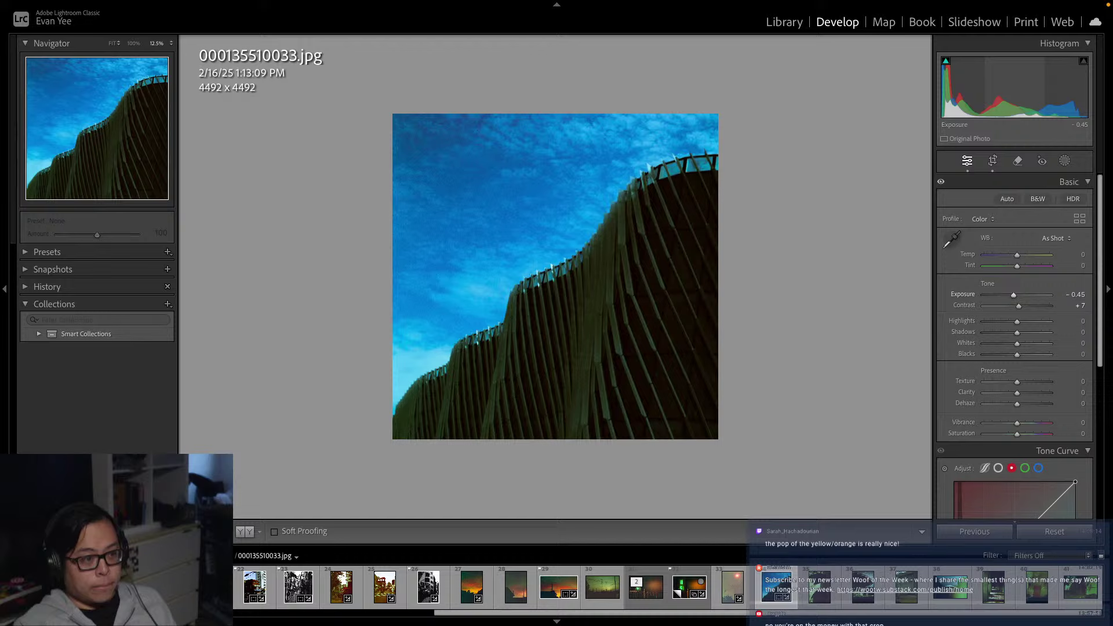
left_click(1077, 295)
type("0.4")
key("Return")
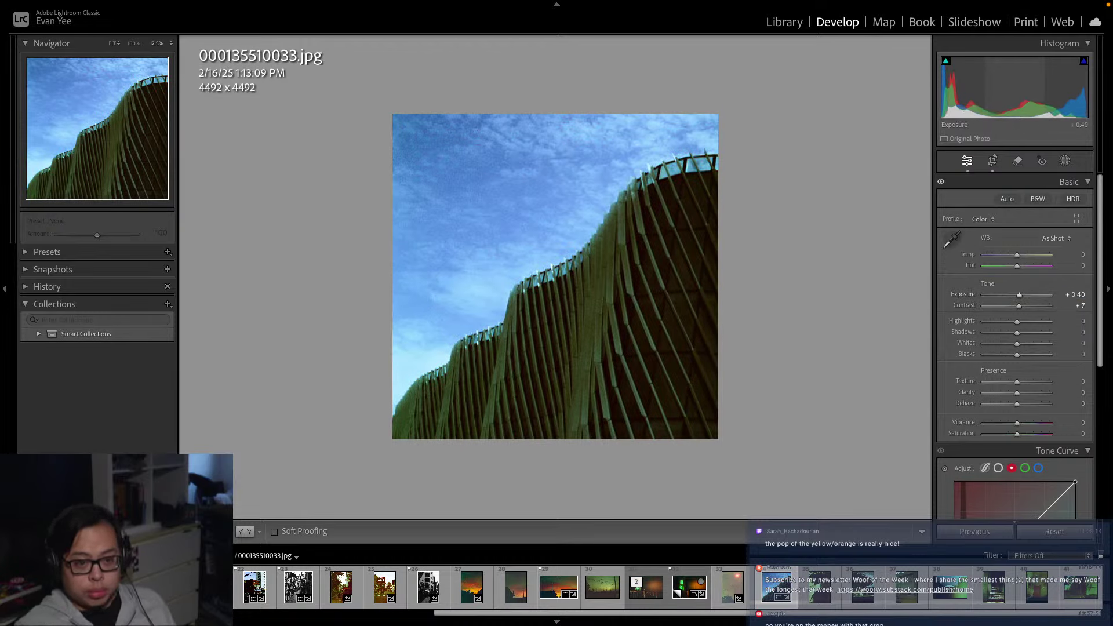
Set highlights to -21, shadows to +100, whites to +34 and texture to +27 on 000135510033.jpg
left_click_drag(1019, 326, 1012, 326)
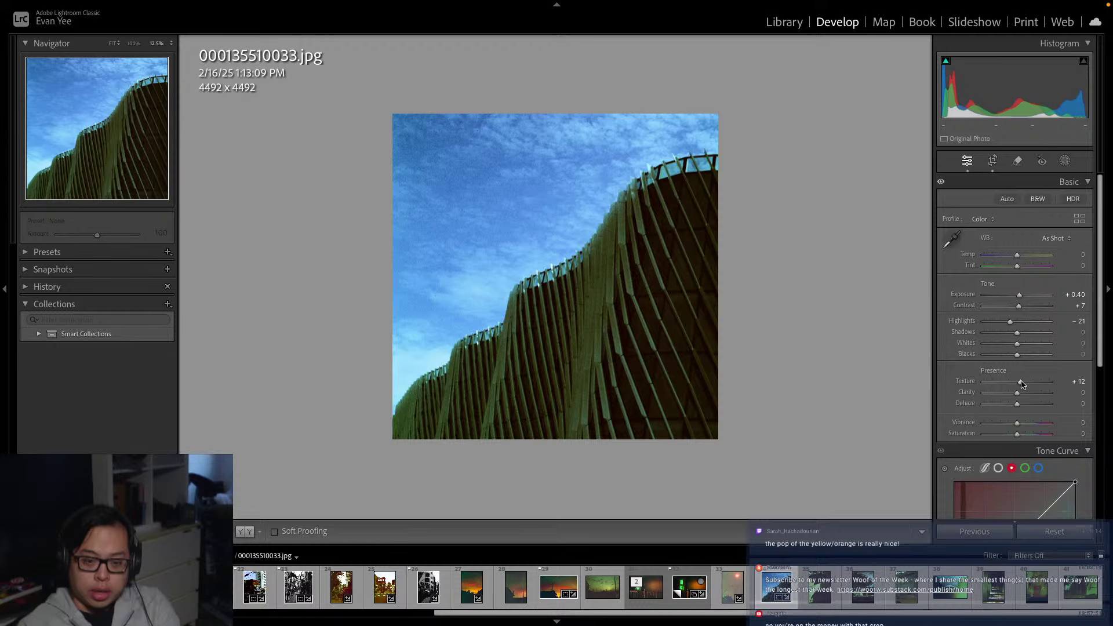
mouse_move(1021, 384)
left_mouse_down()
mouse_move(1038, 386)
mouse_move(1024, 387)
left_mouse_up()
left_click_drag(1018, 344, 1061, 335)
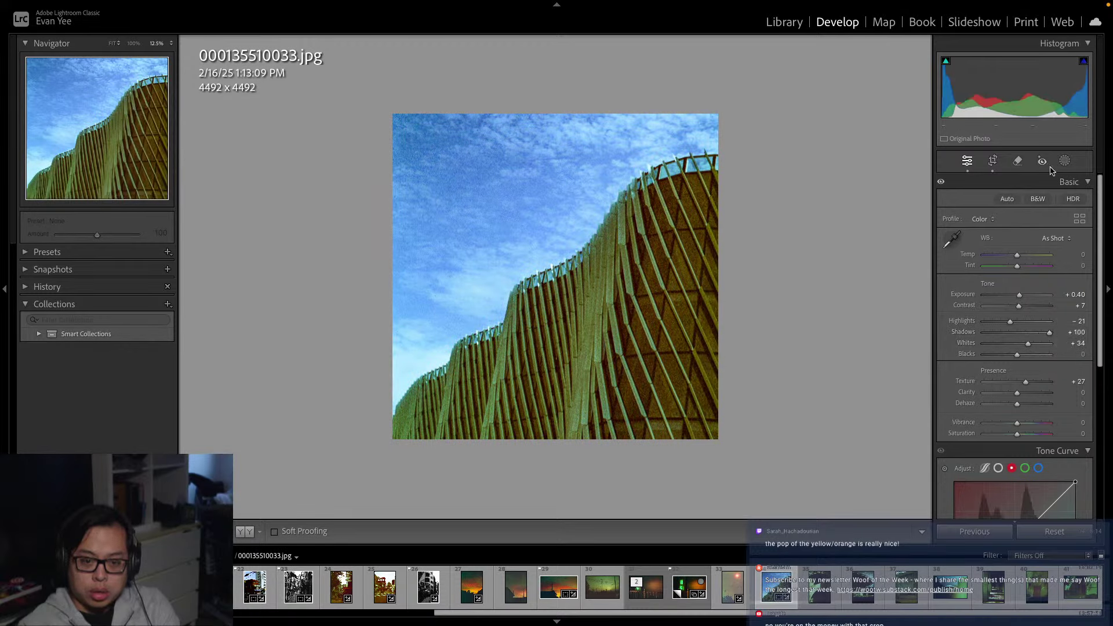
Convert the building photo to black and white, with contrast +55, shadows +16, clarity +15 and dehaze -34
left_click(1038, 198)
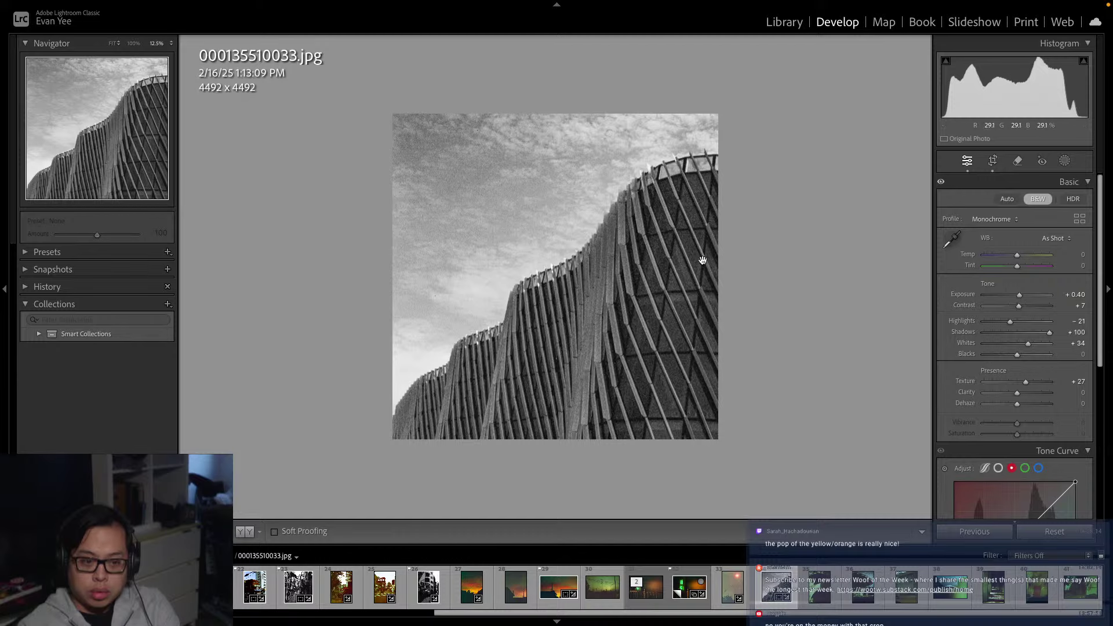
mouse_move(1049, 332)
left_mouse_down()
mouse_move(1038, 335)
mouse_move(1026, 310)
mouse_move(1036, 315)
left_mouse_up()
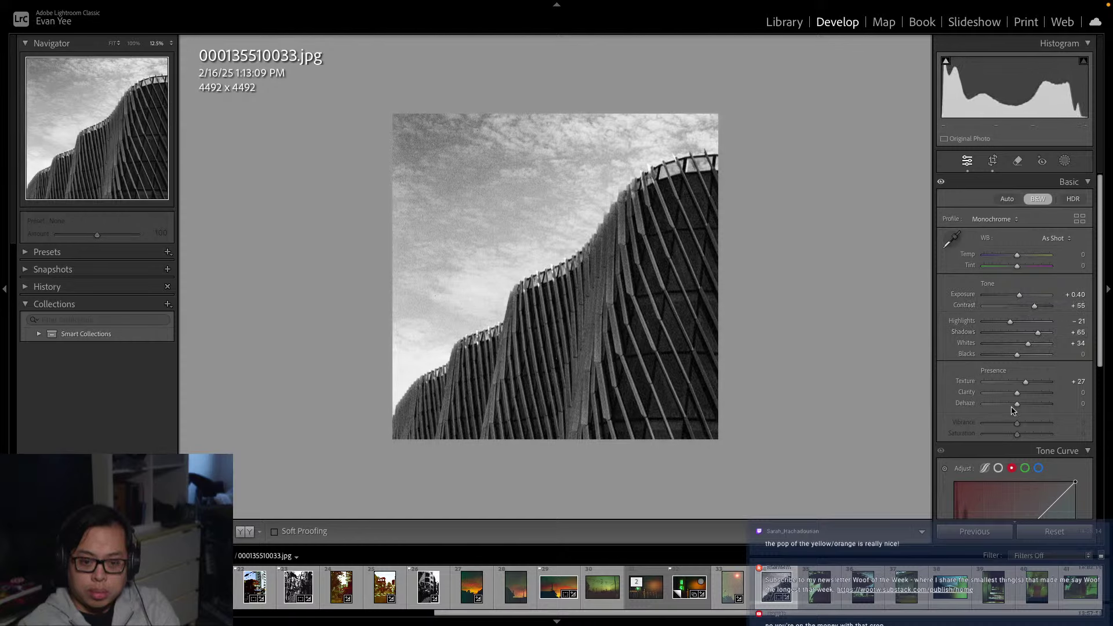
left_click_drag(1017, 393, 1009, 417)
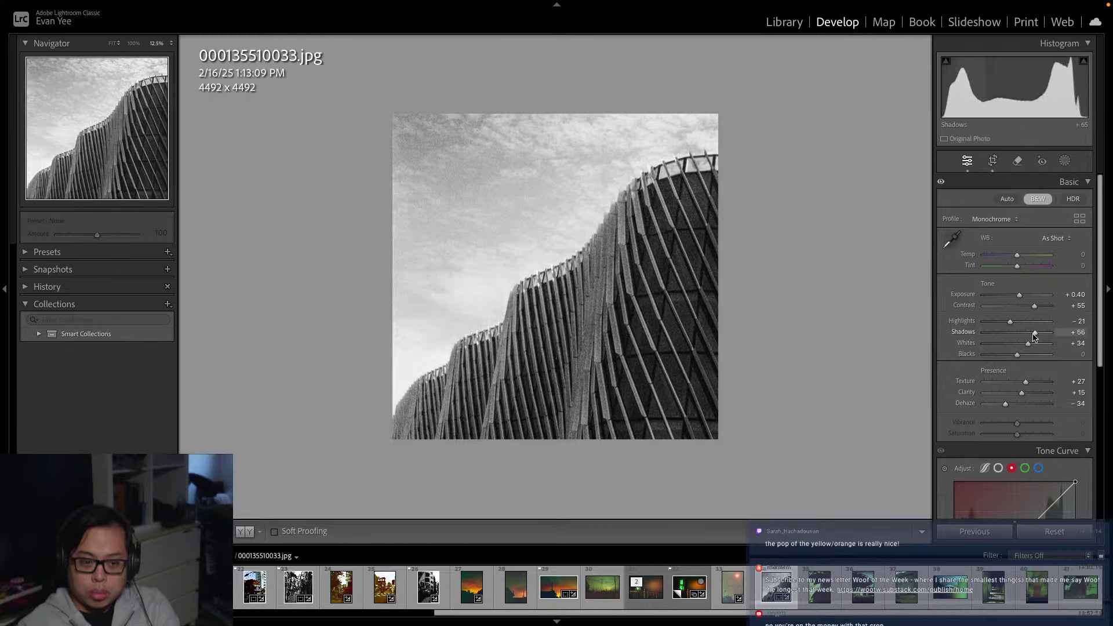
left_click_drag(1037, 333, 1021, 341)
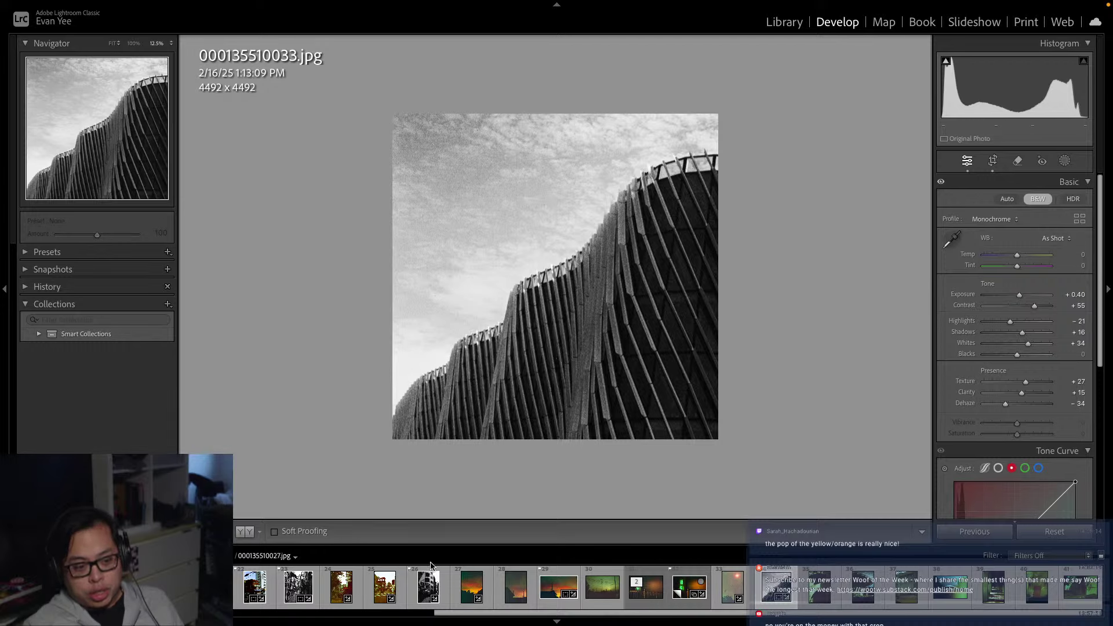
Open 000135510034.jpg and set temp to +6, tint to +13, exposure to +0.60 and contrast to +63
left_click(825, 592)
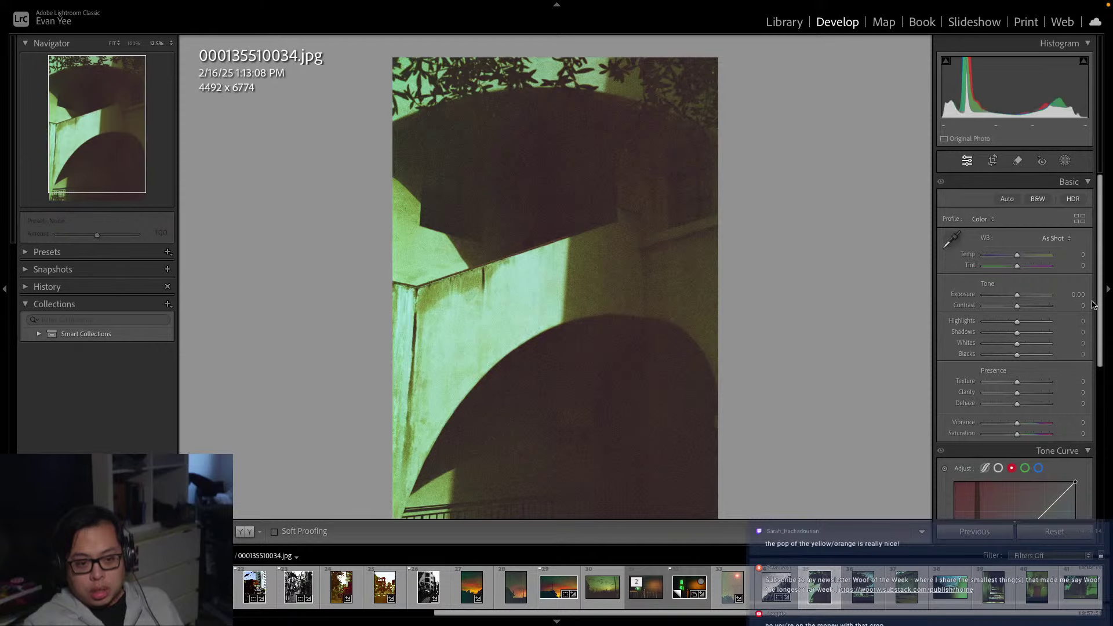
key("ctrl+minus")
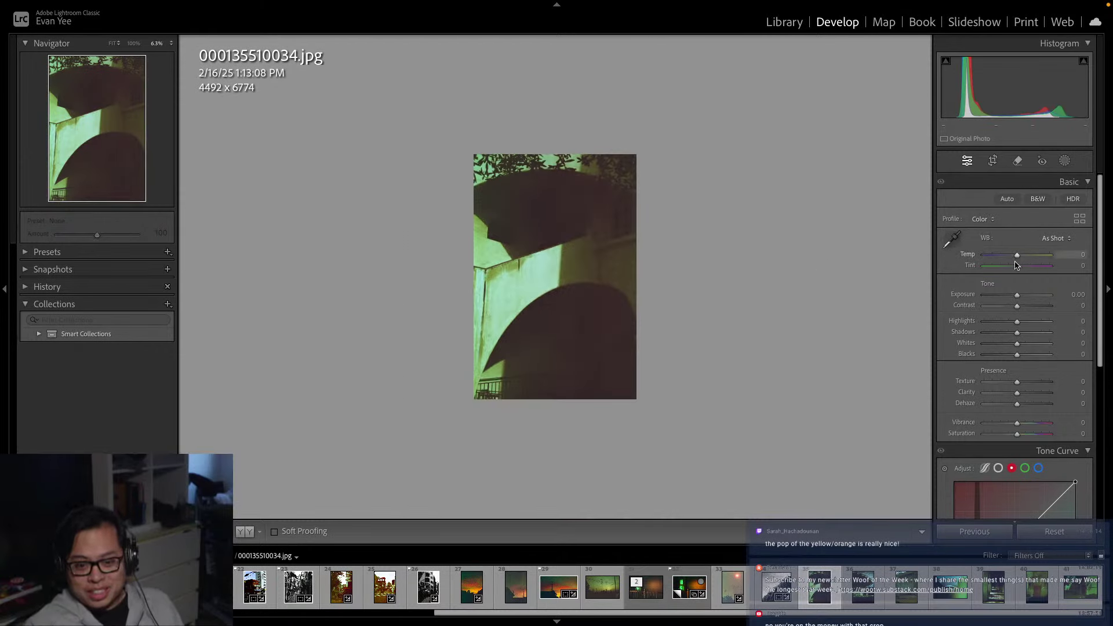
mouse_move(1018, 271)
left_mouse_down()
mouse_move(1037, 277)
mouse_move(1019, 286)
mouse_move(1021, 257)
mouse_move(1021, 269)
left_mouse_up()
left_click_drag(1023, 309, 1037, 307)
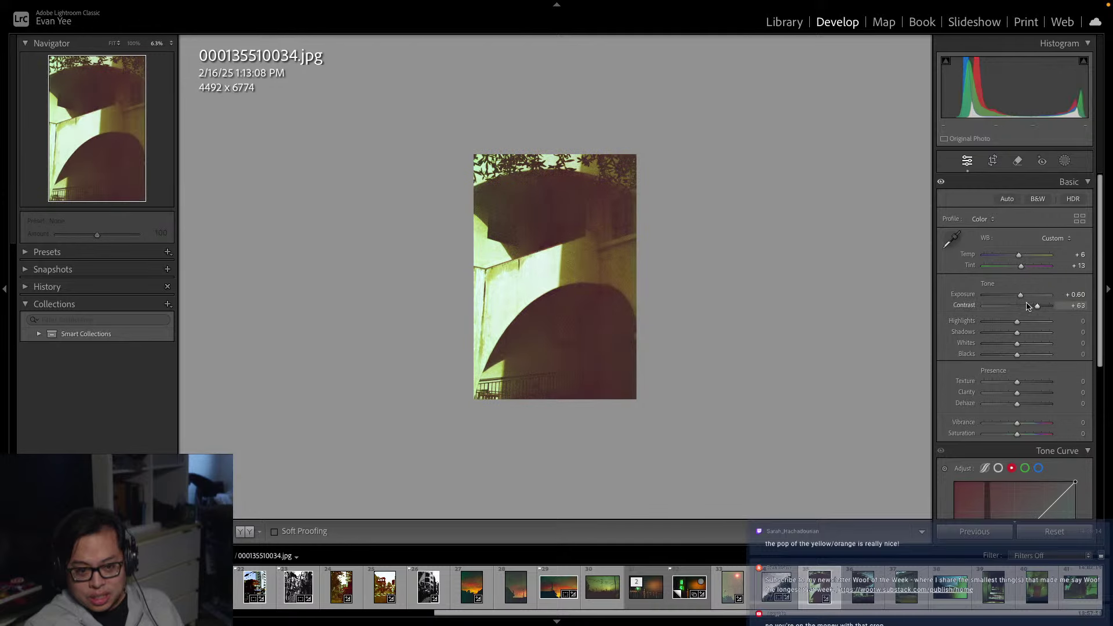
Inspect the tones of 000135510034.jpg up close, and set its contrast to +39 and highlights to -47
left_click(569, 373)
scroll(817, 306, "down", 2)
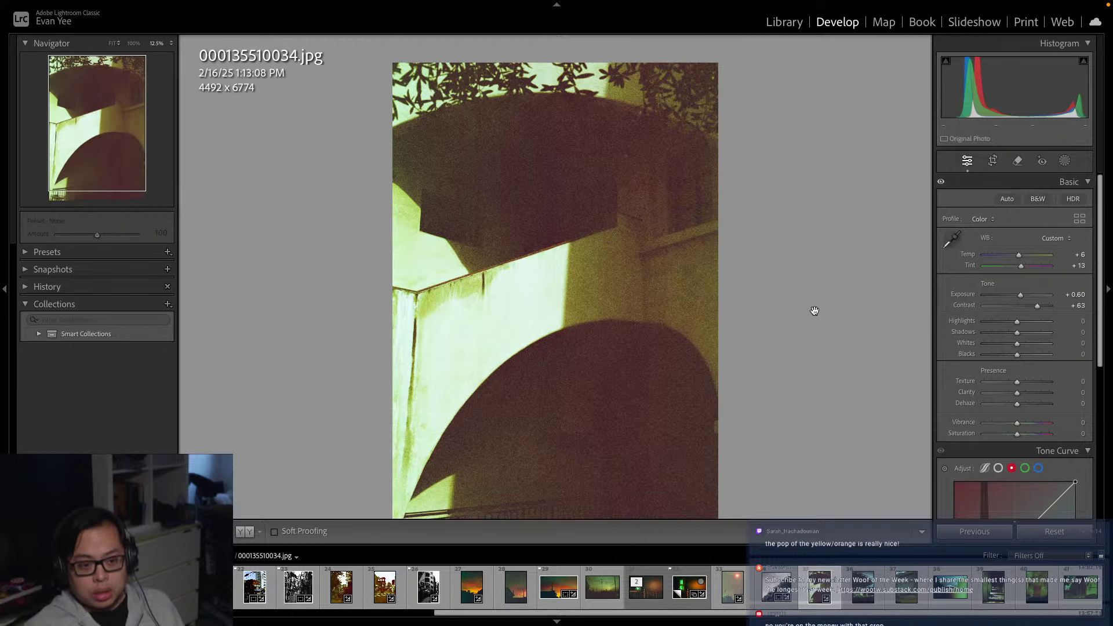
scroll(813, 310, "up", 3)
scroll(813, 311, "down", 3)
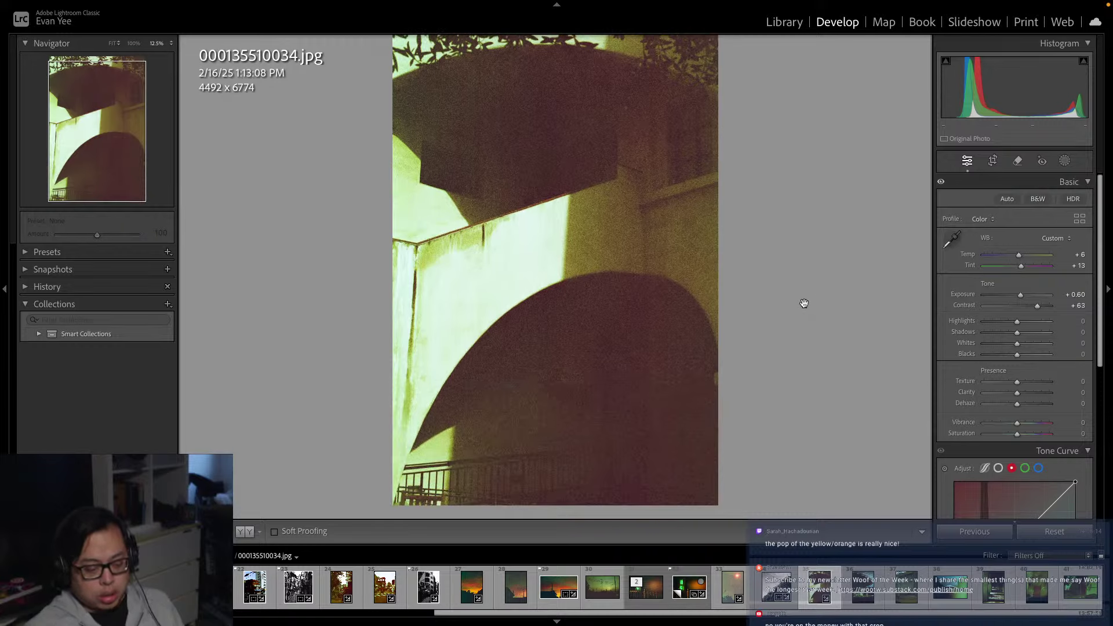
scroll(791, 301, "up", 2)
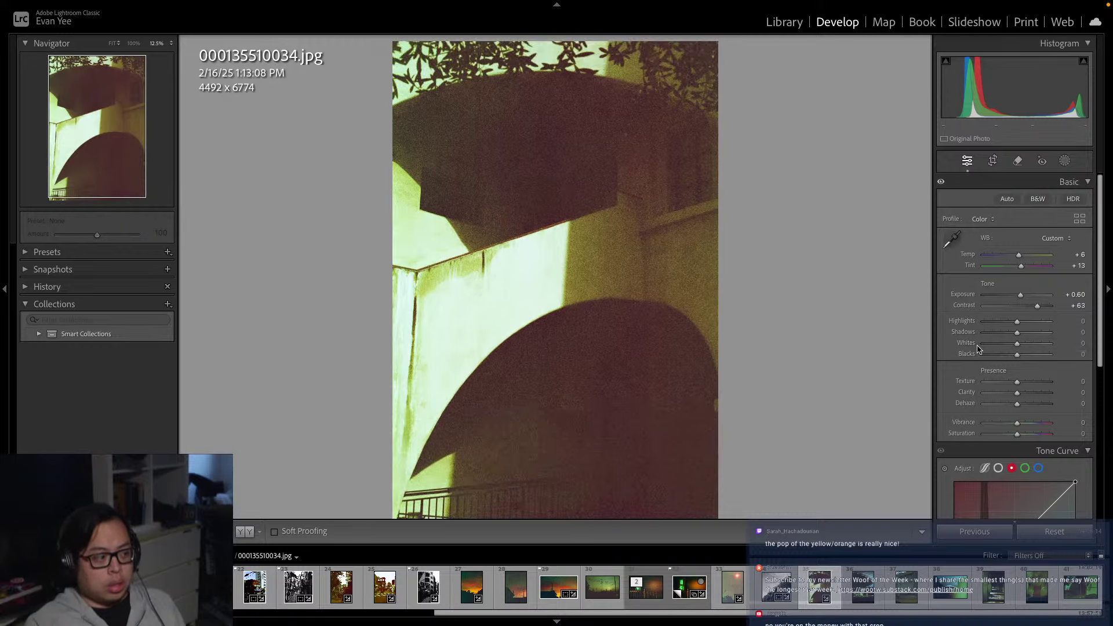
left_click_drag(1037, 306, 1004, 328)
scroll(846, 380, "down", 3)
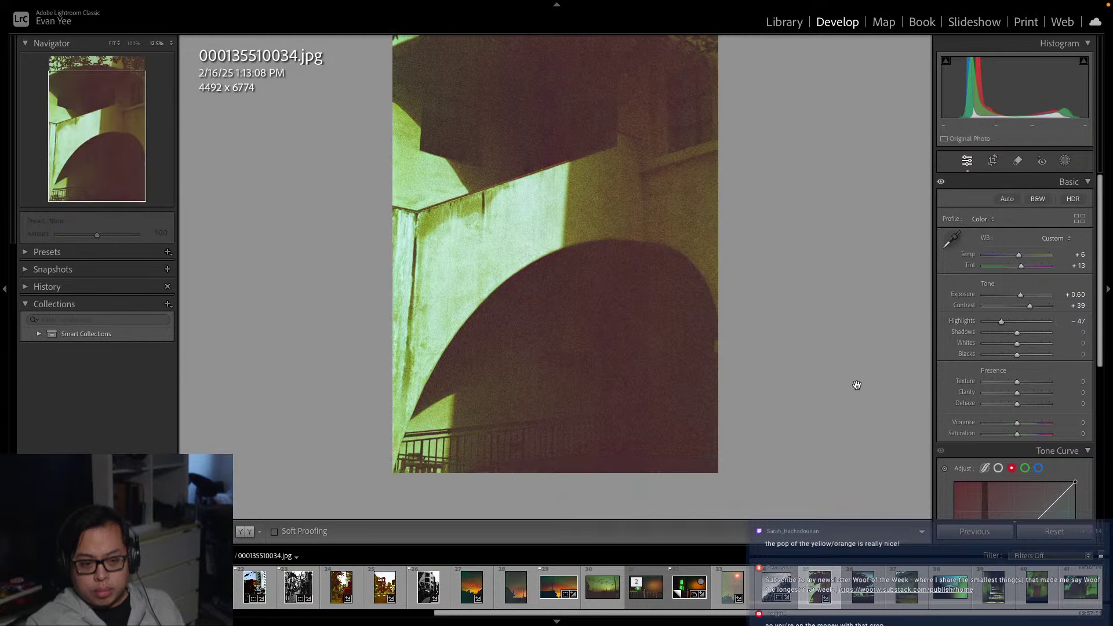
key("ctrl+minus")
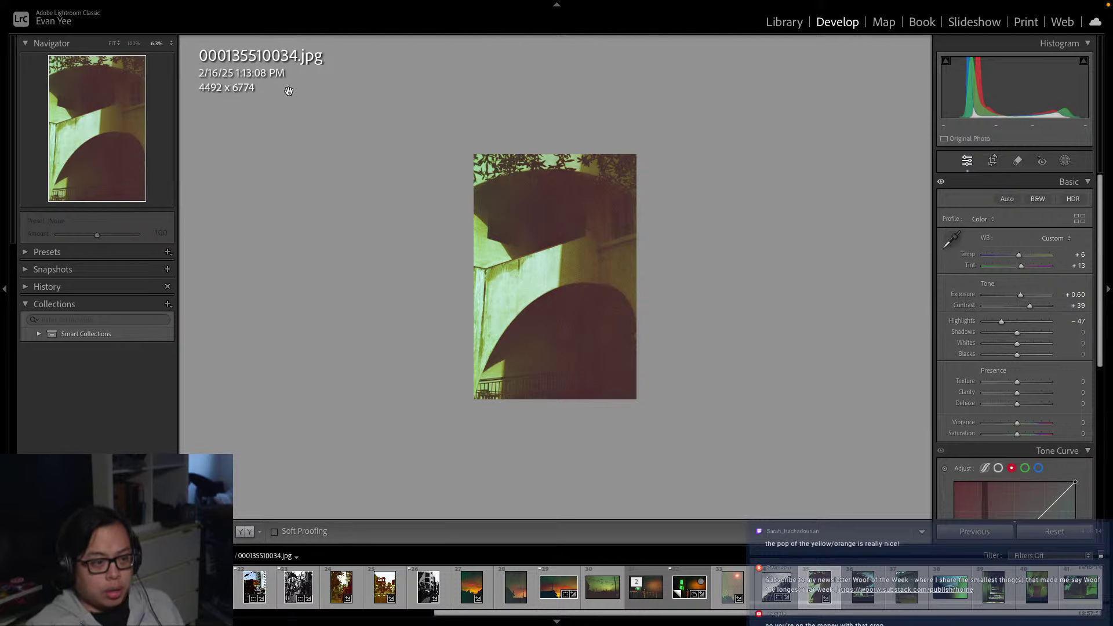
left_click(115, 47)
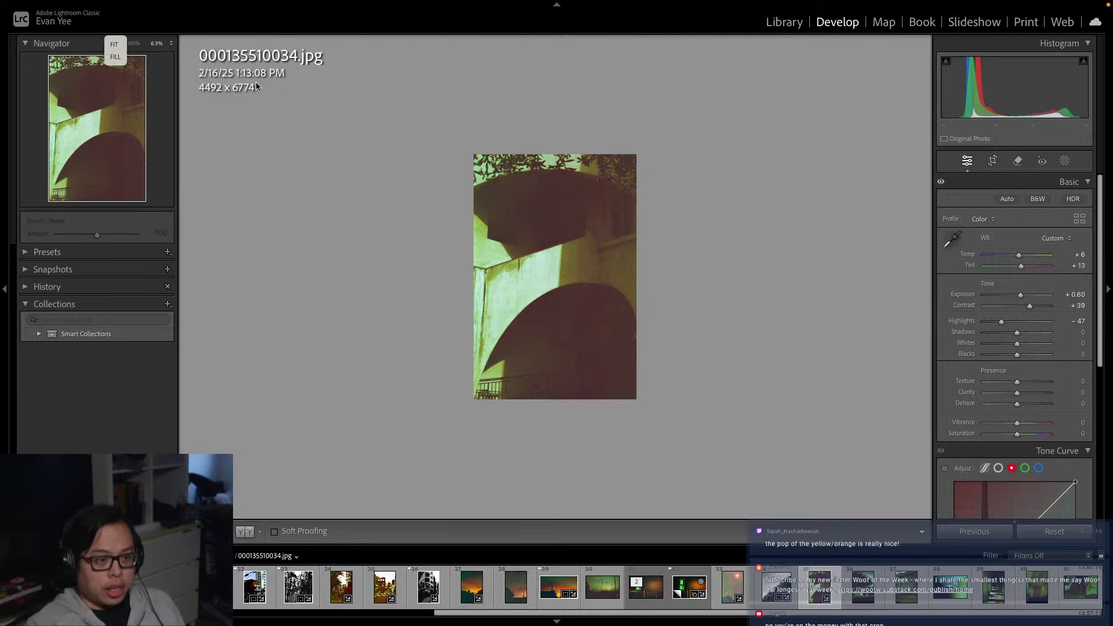
Convert 000135510034.jpg to black and white, with exposure +0.10, contrast +69, highlights +7, shadows +100 and blacks -5
left_click(114, 45)
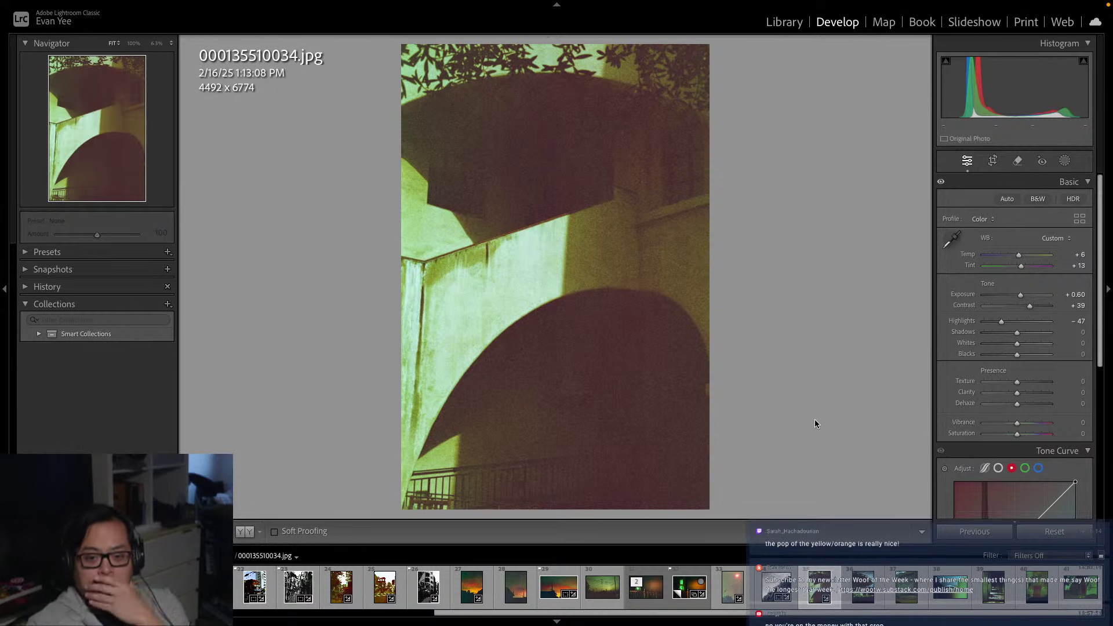
left_click(1037, 199)
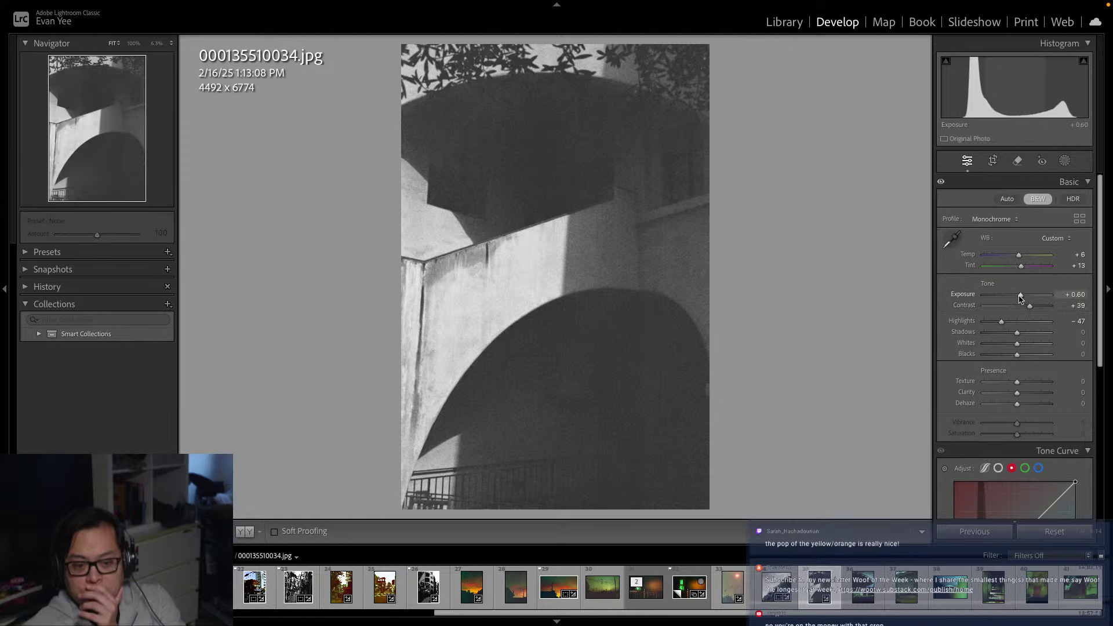
left_click_drag(1020, 295, 1017, 296)
left_click_drag(1030, 306, 1037, 333)
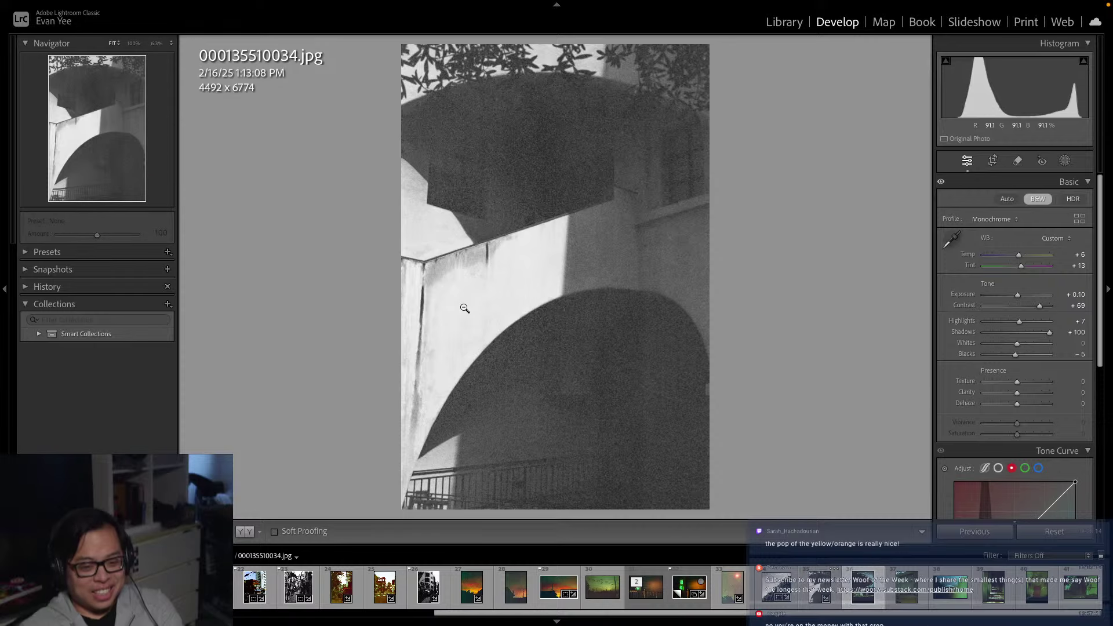
Open 000135510035.jpg, convert it to black and white and set exposure to +1.45, contrast to +12, shadows to -7 and blacks to -8
key("Right")
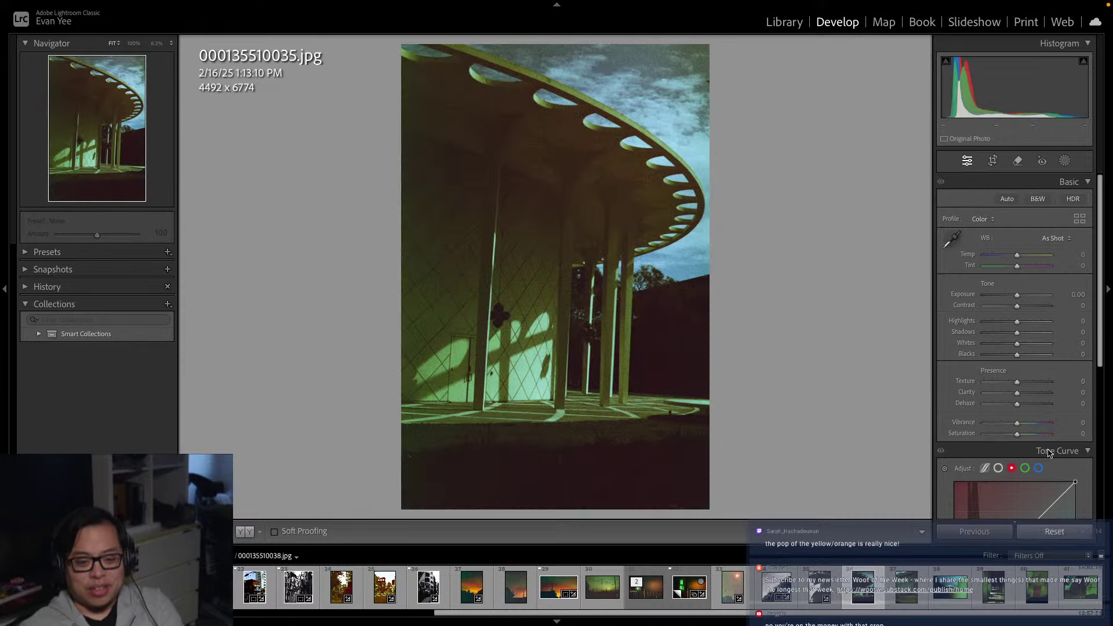
left_click_drag(1016, 294, 1053, 336)
left_click_drag(1019, 339, 1013, 359)
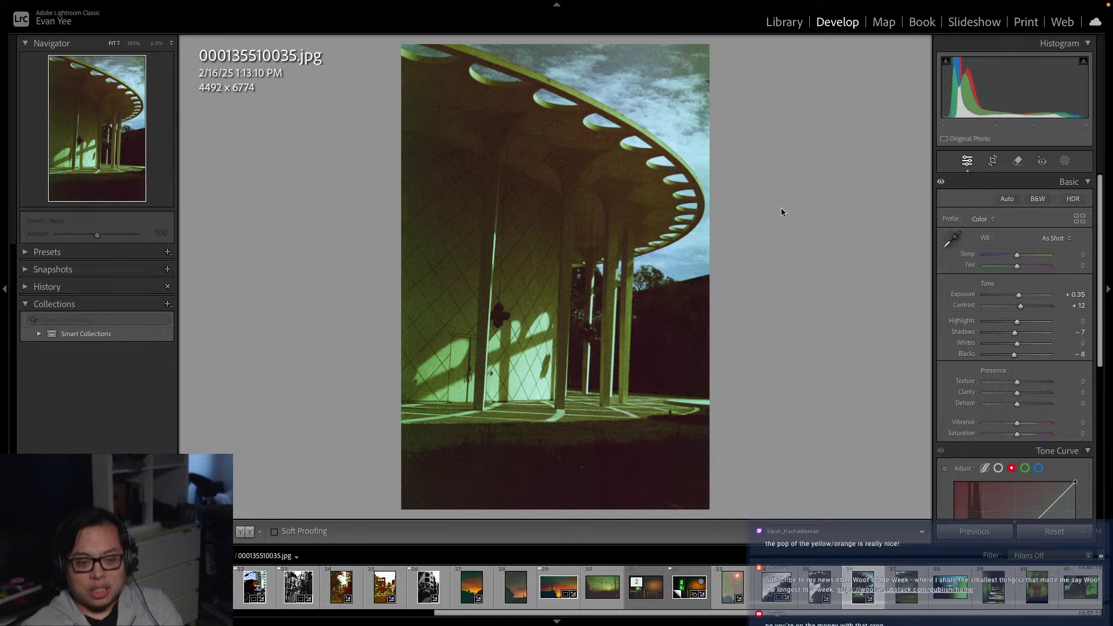
left_click_drag(1019, 296, 1026, 297)
left_click(1037, 199)
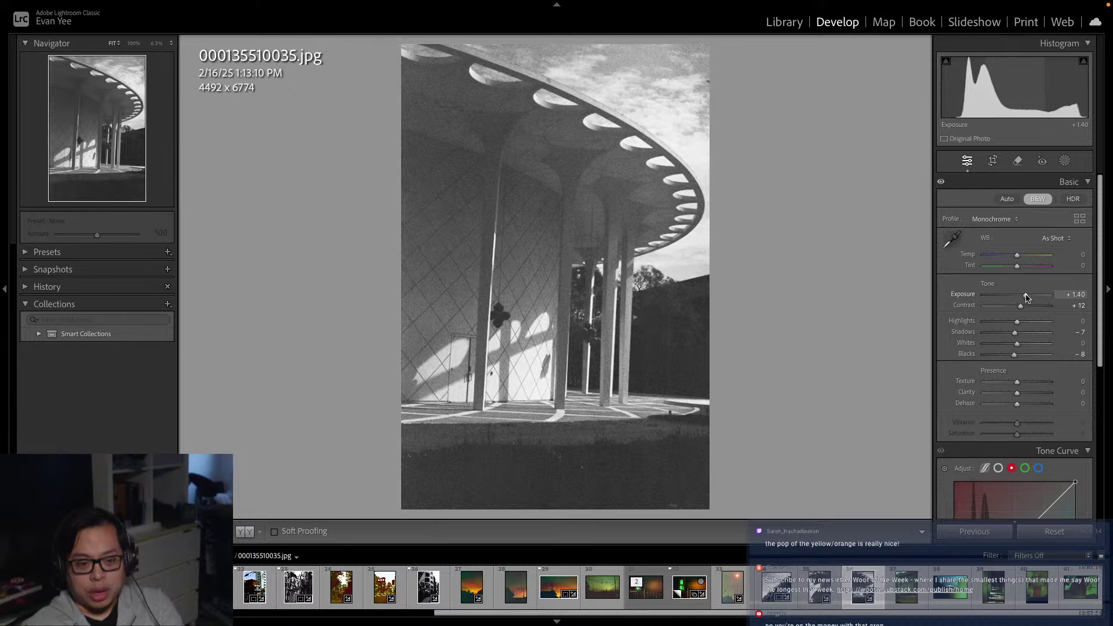
Straighten the round pavilion photo to an angle of -2.88 and crop it to 4146 x 6253
left_click(992, 161)
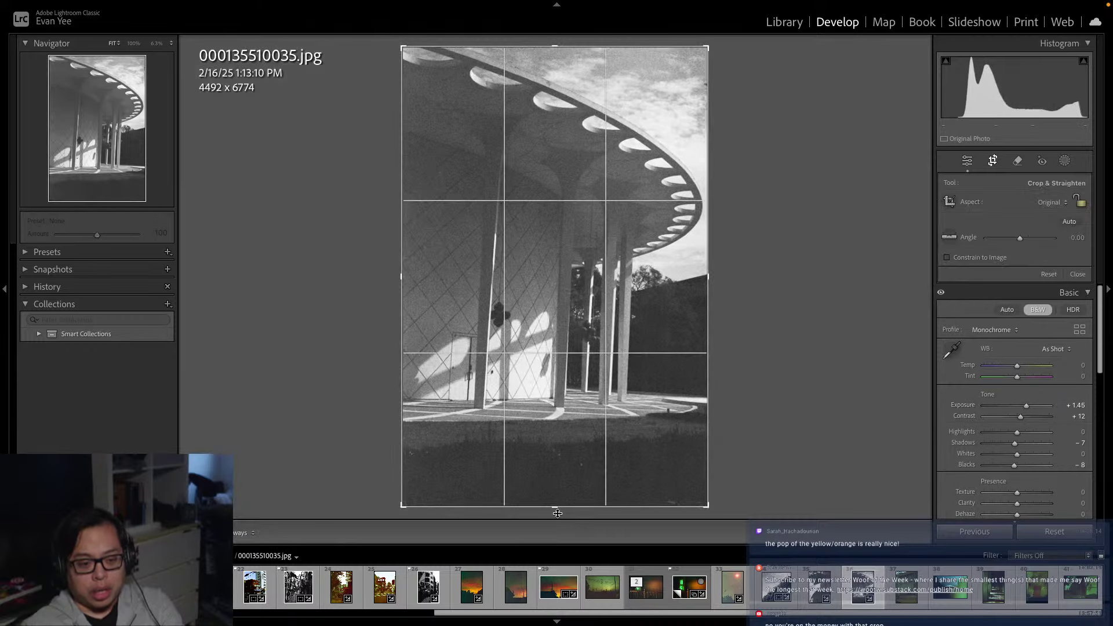
left_click_drag(554, 515, 563, 521)
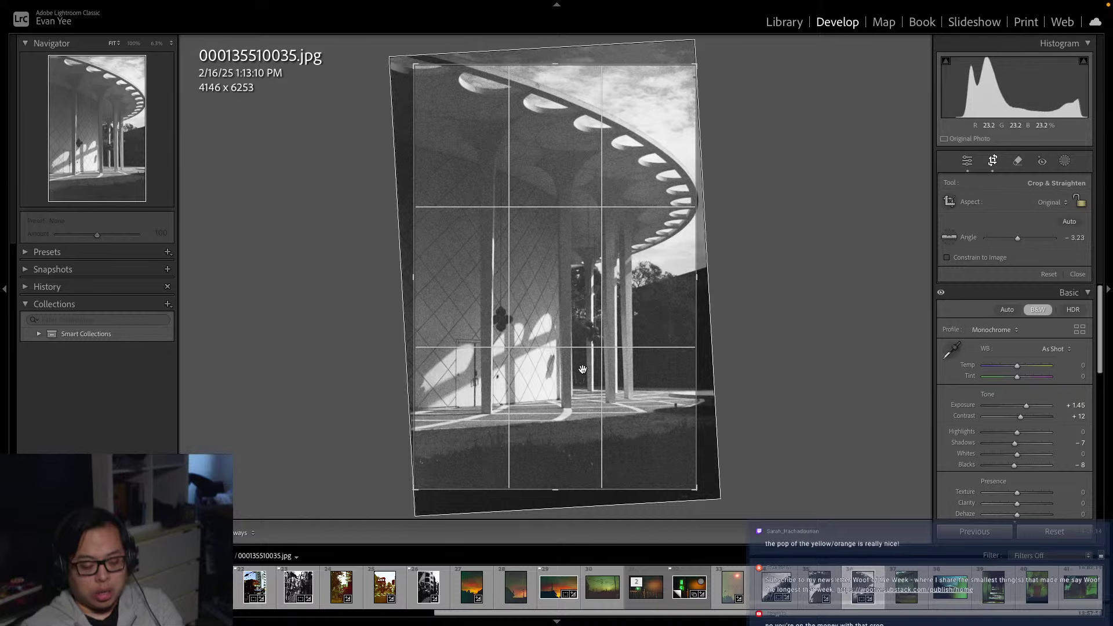
key("Return")
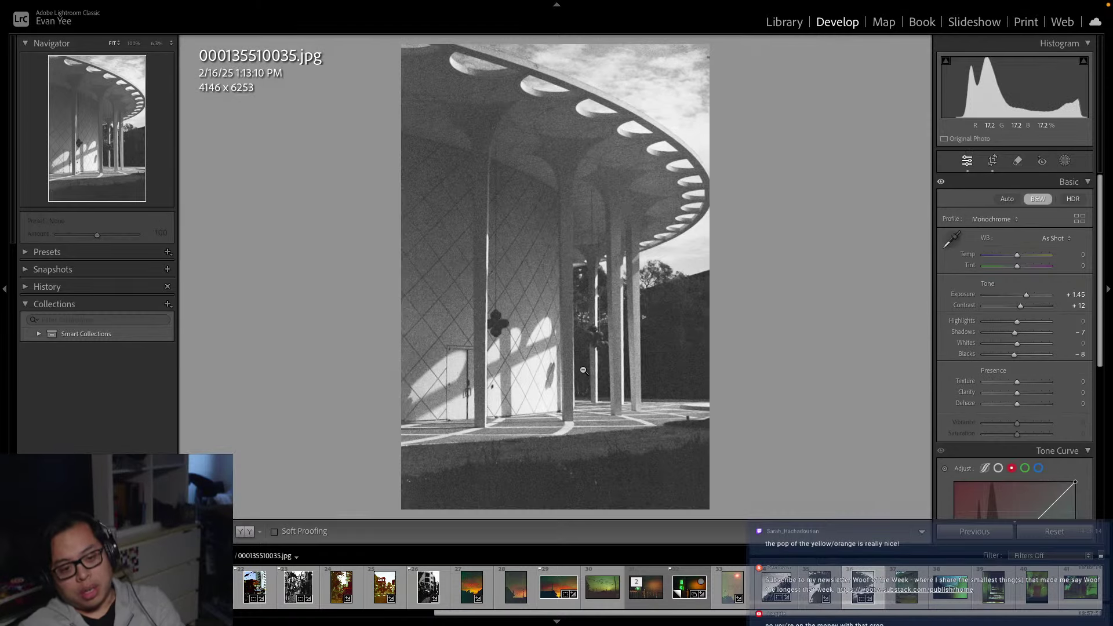
key("r")
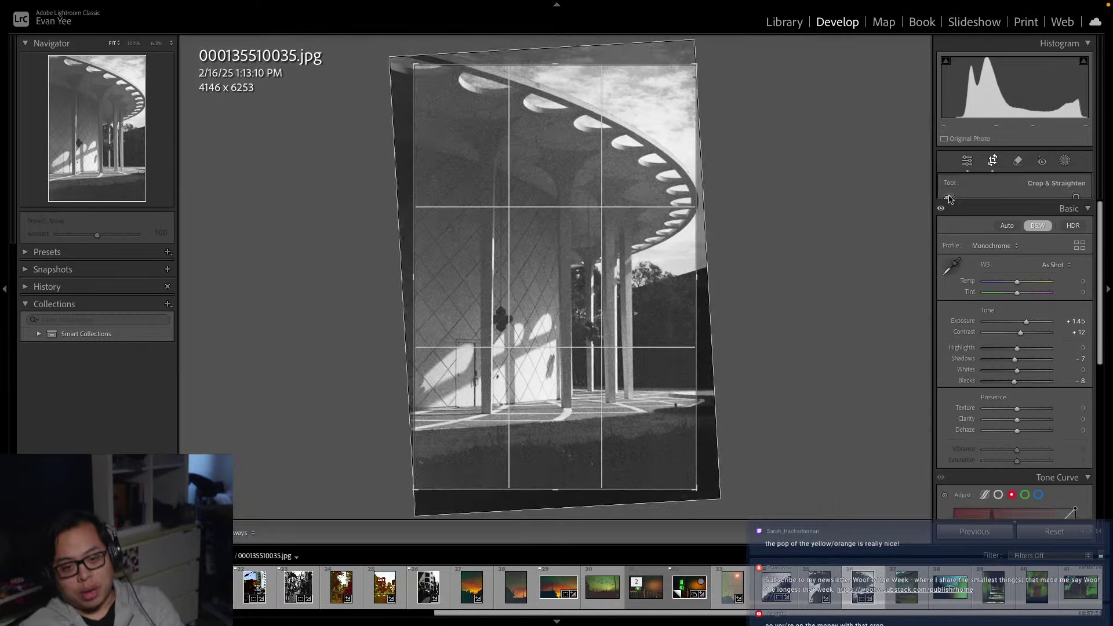
left_click_drag(556, 500, 557, 499)
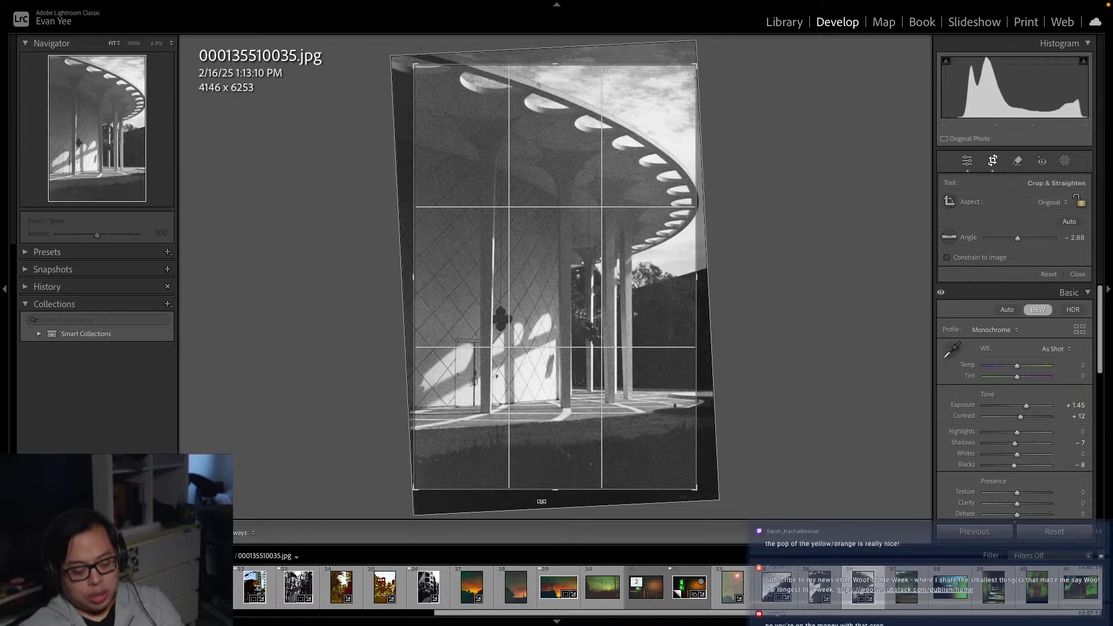
key("Return")
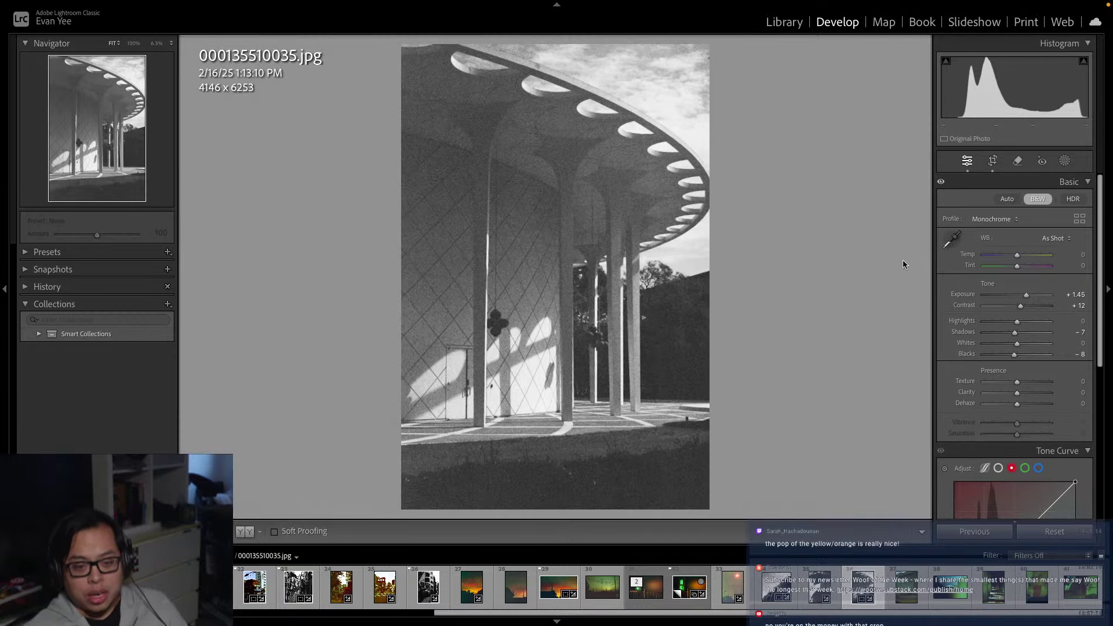
Refine the pavilion photo's straightening and trim the crop's top and bottom edges to 4146 x 6052
left_click(992, 163)
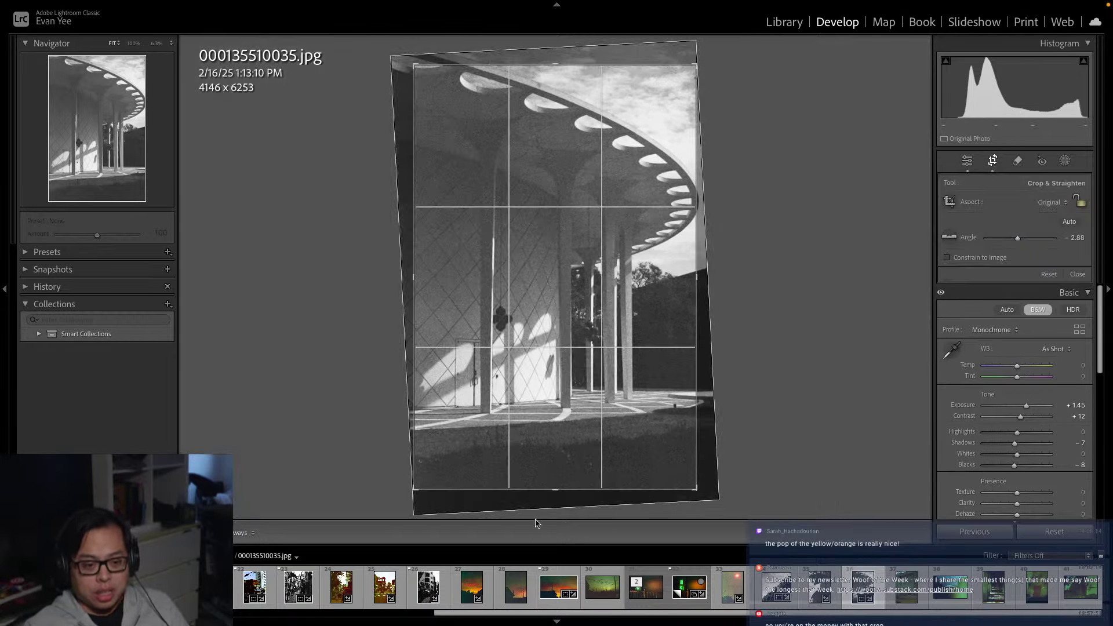
left_click_drag(555, 497, 556, 487)
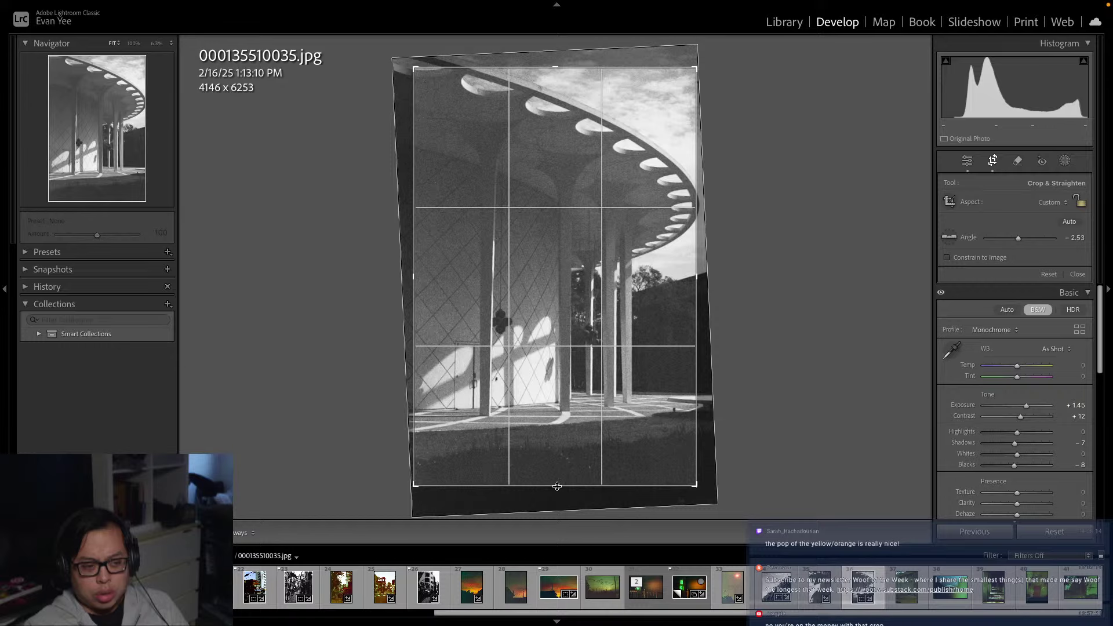
left_click_drag(556, 486, 556, 479)
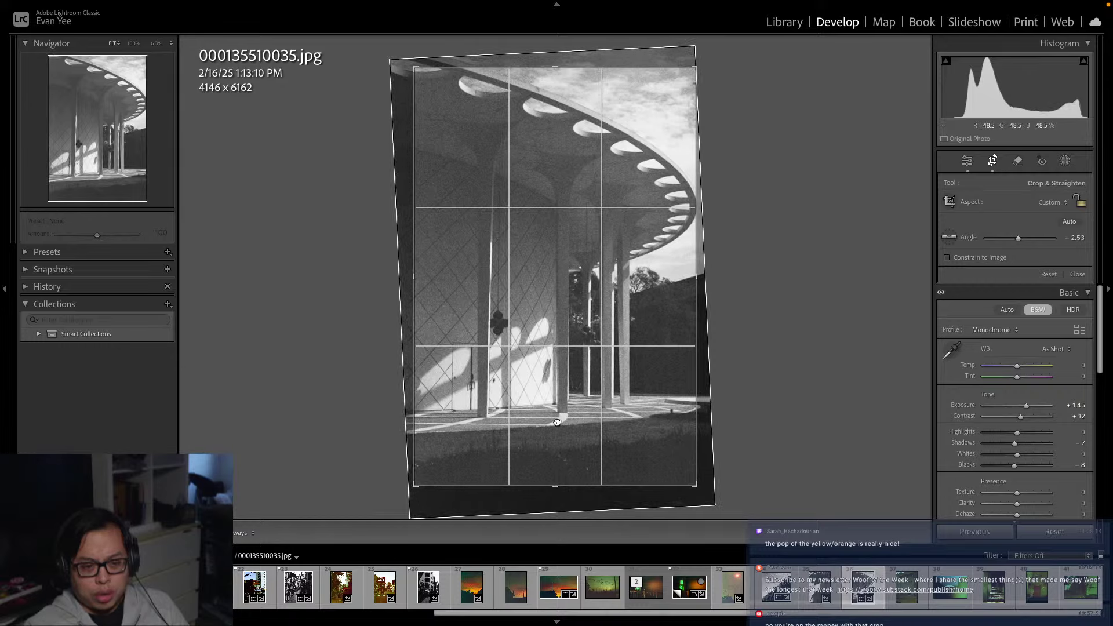
left_click_drag(561, 502, 557, 502)
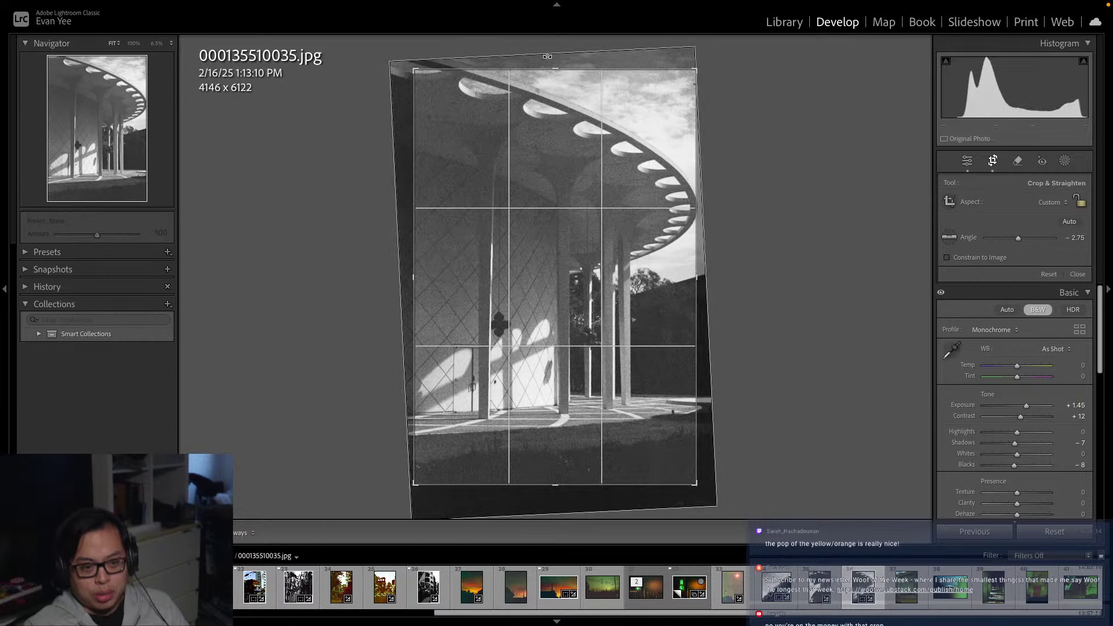
left_click_drag(555, 69, 555, 75)
left_click_drag(516, 189, 500, 205)
left_click_drag(550, 492, 554, 491)
key("Return")
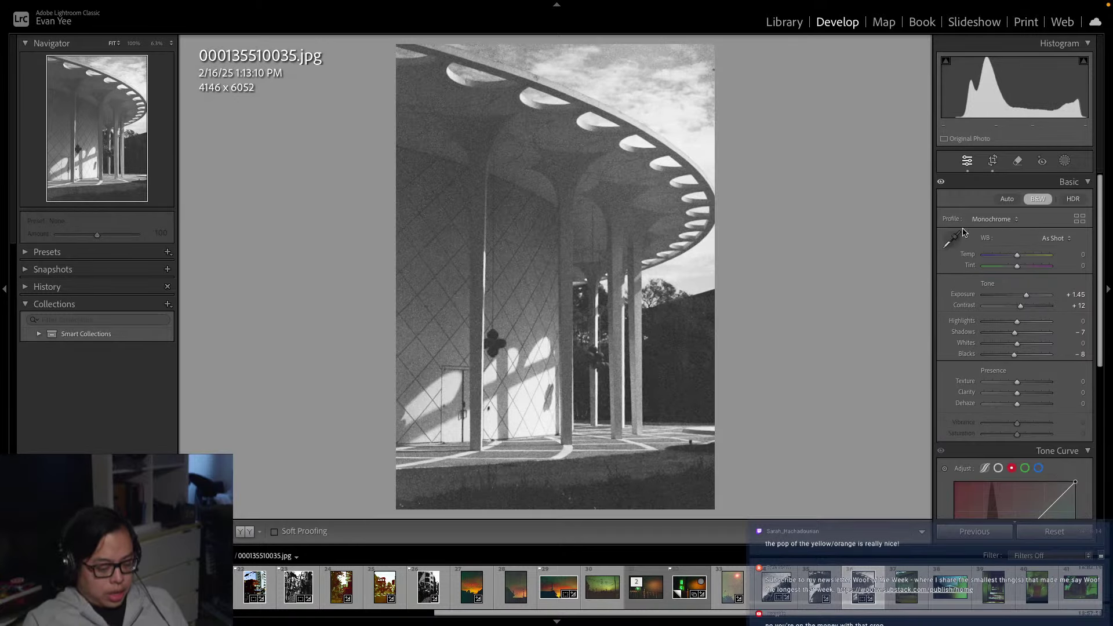
Set 000135510035.jpg to exposure +1.05, contrast +53, highlights -59, shadows +31, blacks -23 and texture +13
key("super+minus")
key("super+minus")
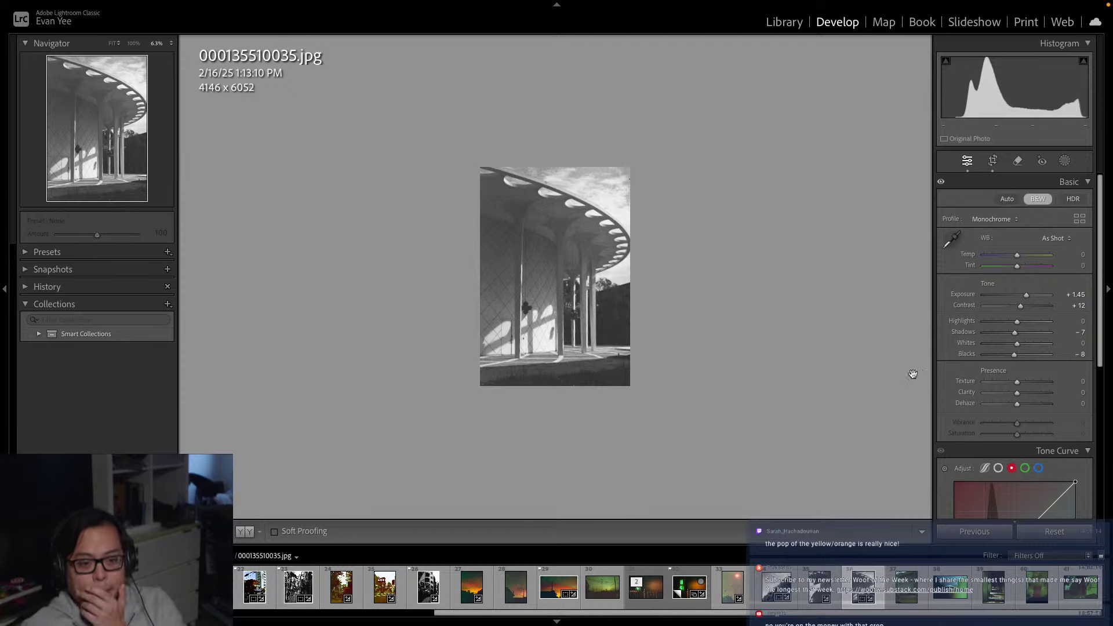
left_click_drag(1026, 308, 1062, 305)
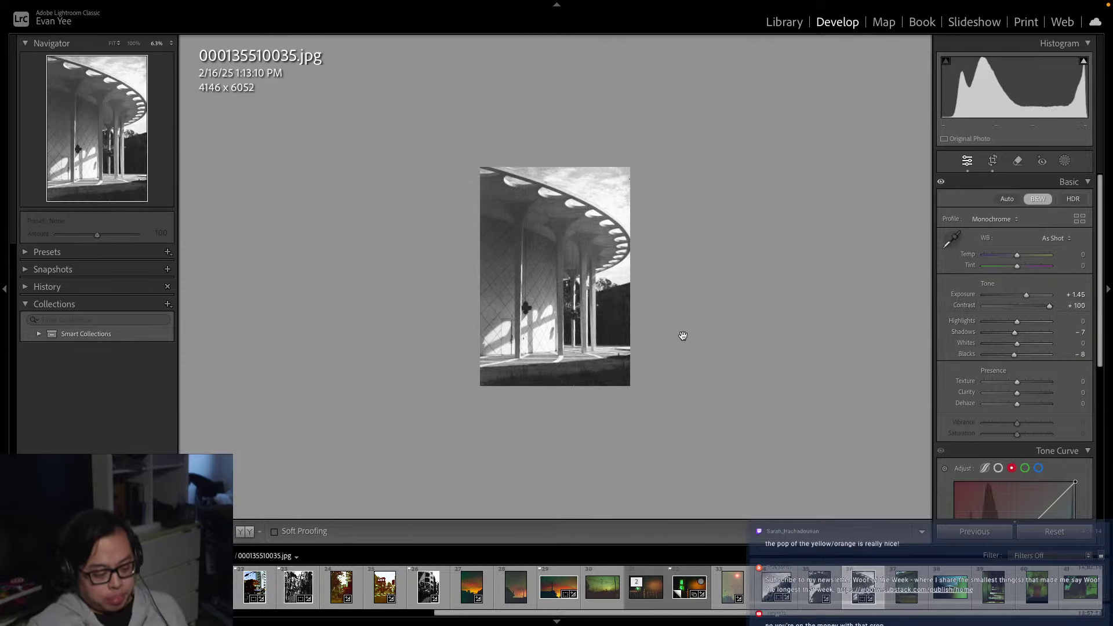
key("super+equal")
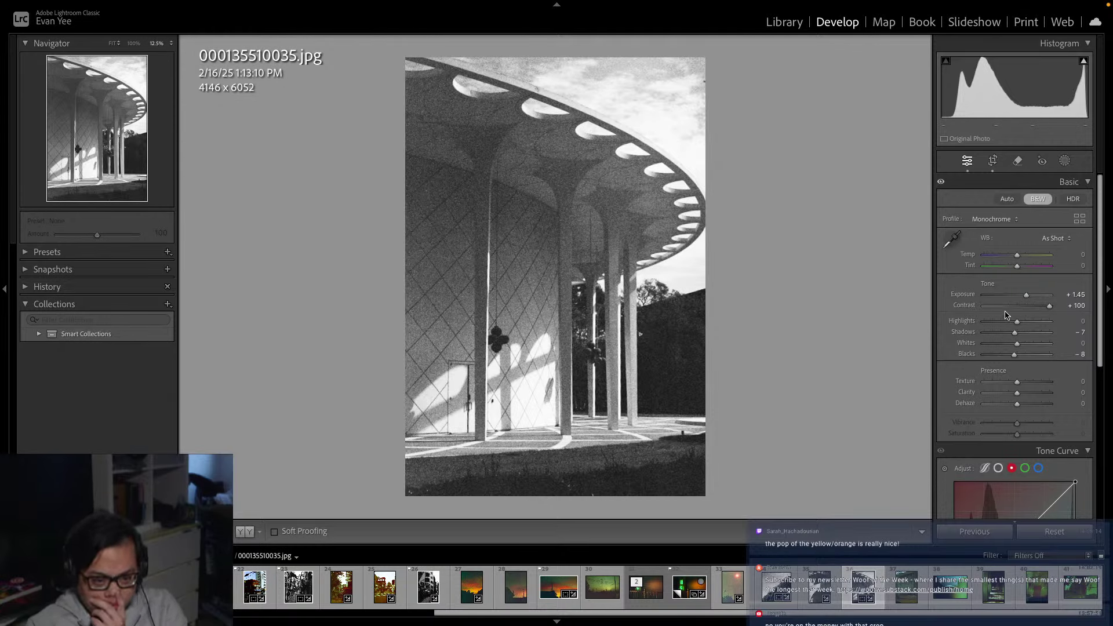
left_click_drag(1026, 294, 1024, 296)
left_click_drag(1010, 333, 1004, 334)
left_click_drag(1018, 383, 994, 325)
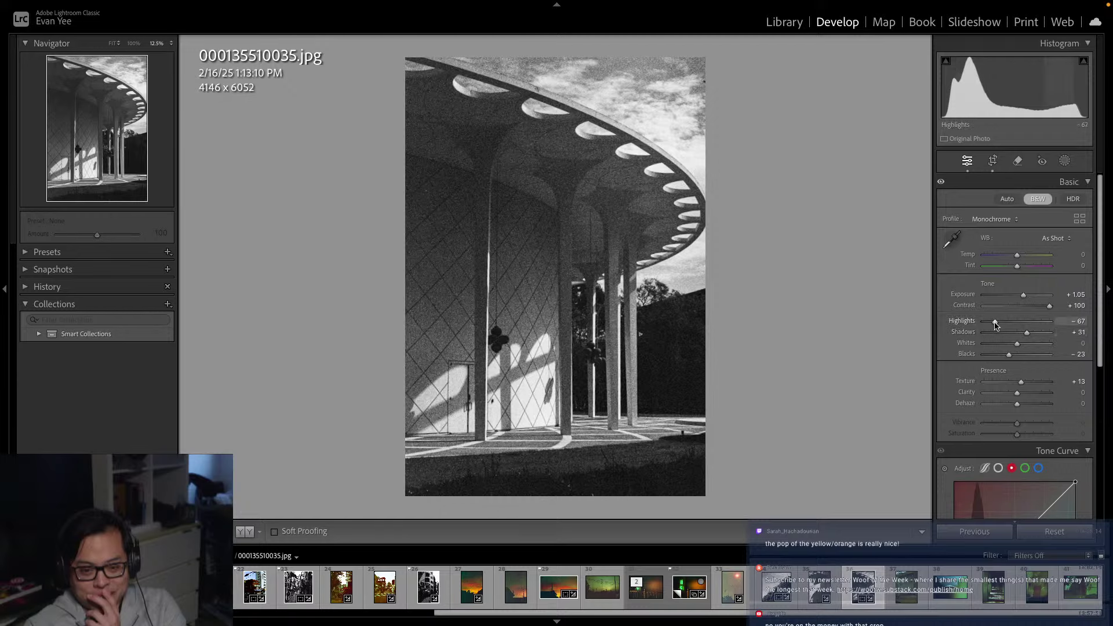
left_click_drag(994, 325, 1033, 307)
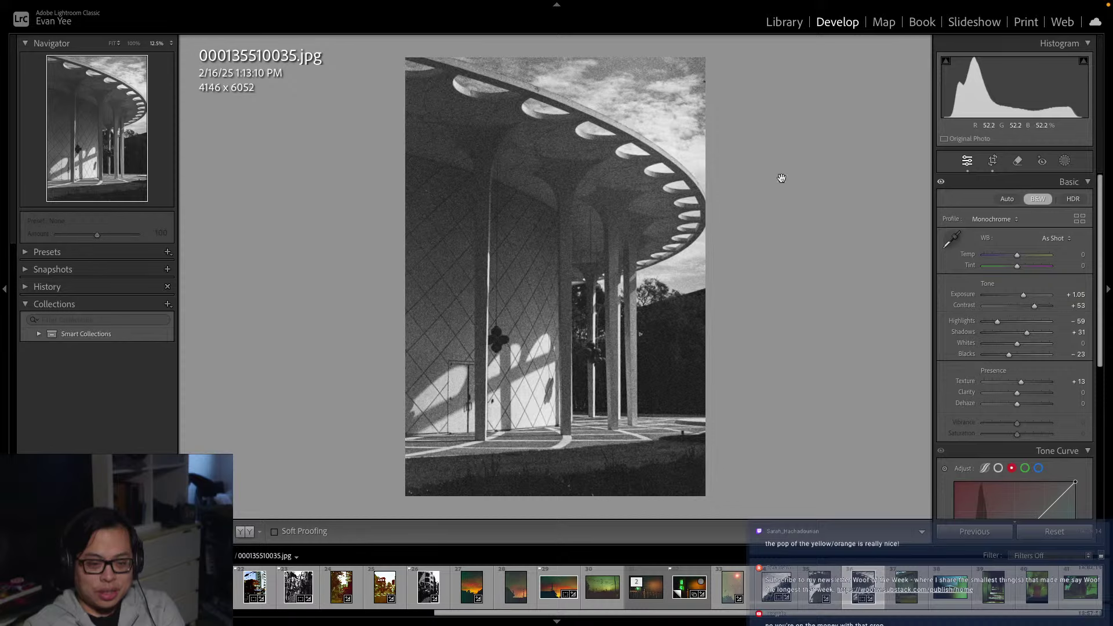
Flag 000135510035.jpg as a pick
right_click(863, 587)
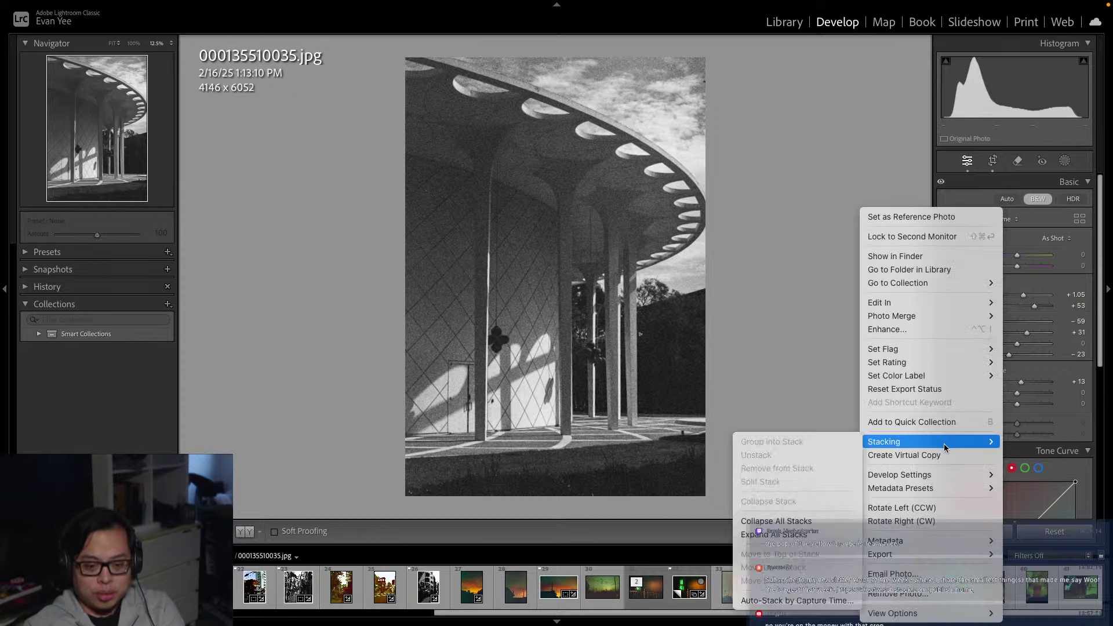
mouse_move(883, 355)
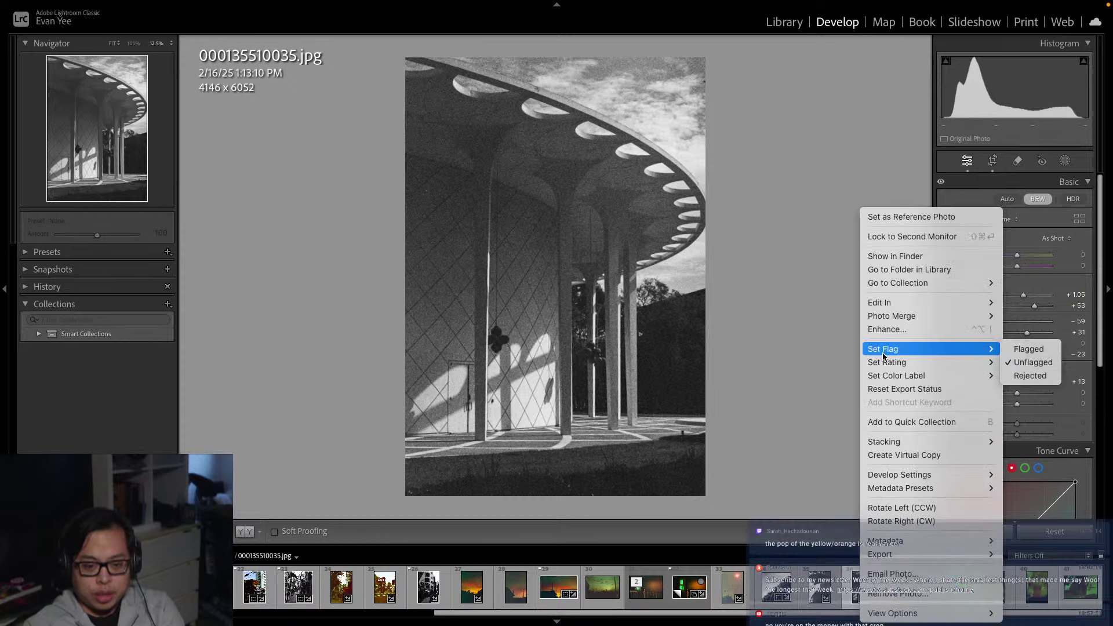
left_click(1029, 349)
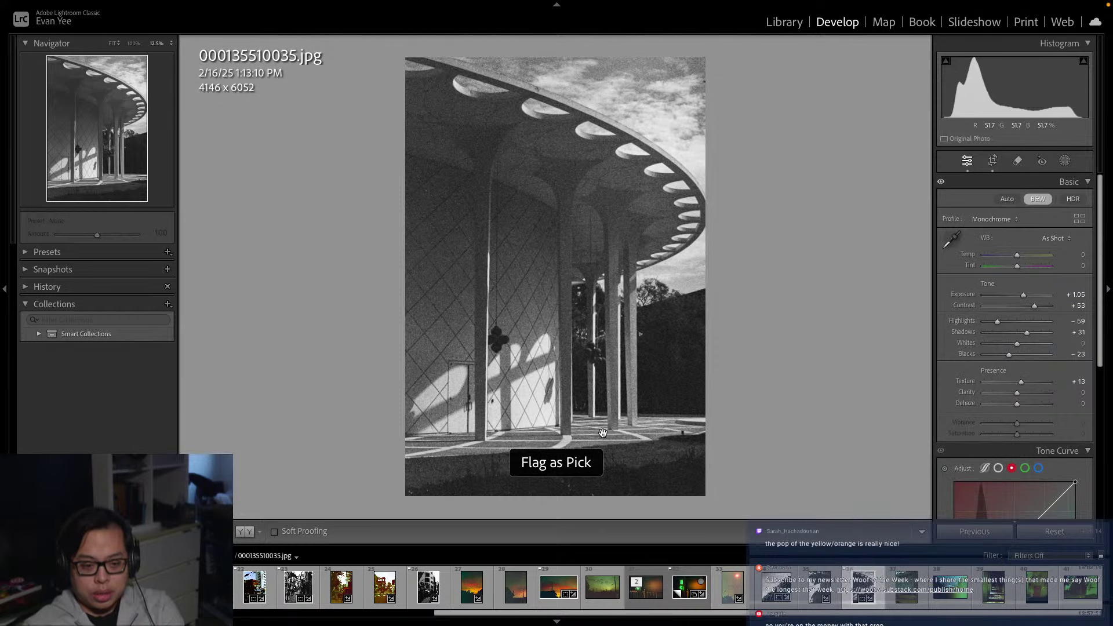
Open 000135510036.jpg, set its exposure to +2.00 and convert it to black and white, leaving the framing uncropped
key("Right")
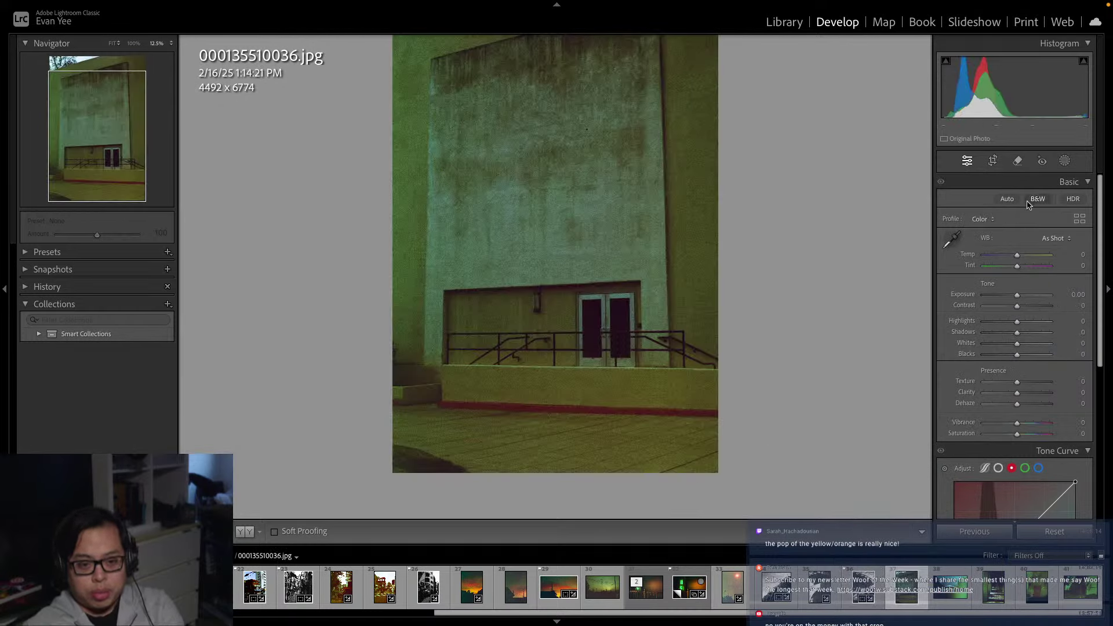
left_click(992, 161)
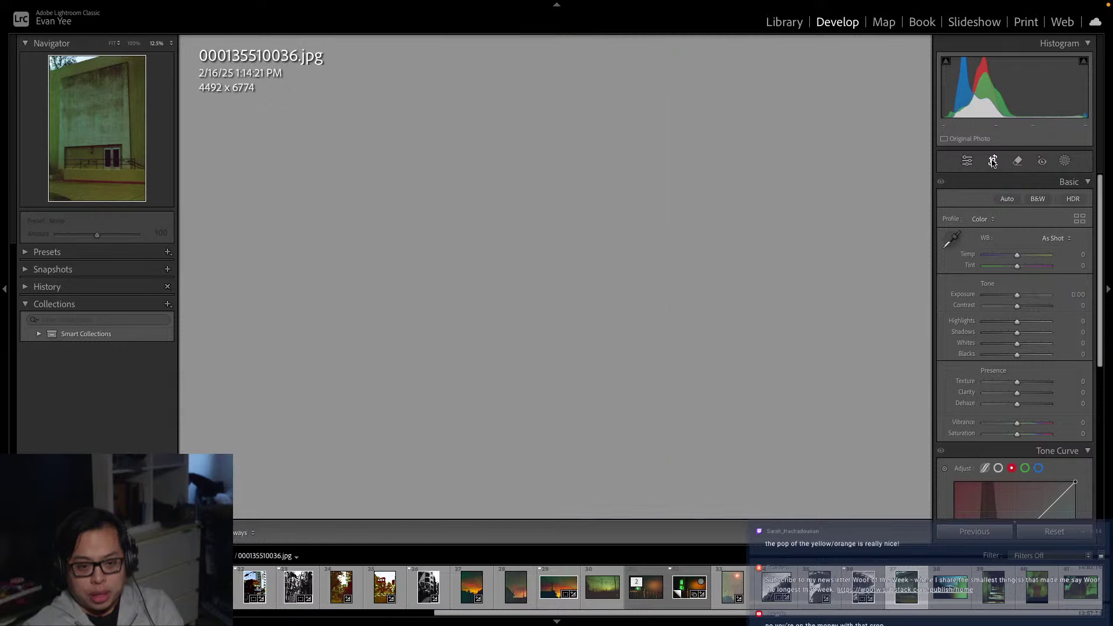
left_click_drag(1017, 406, 1031, 409)
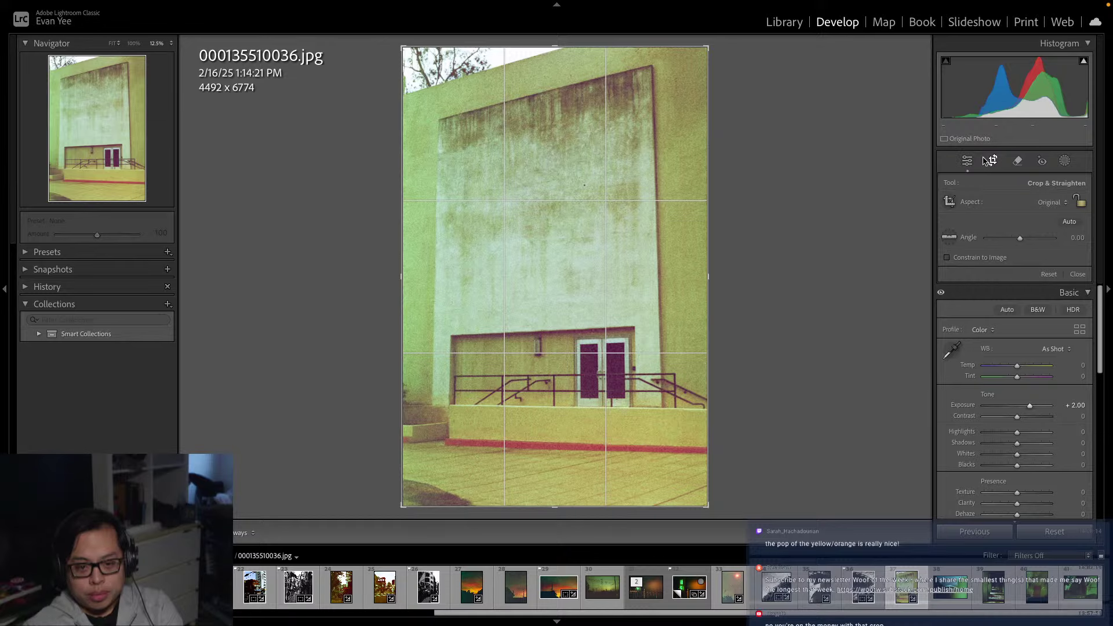
left_click(1038, 310)
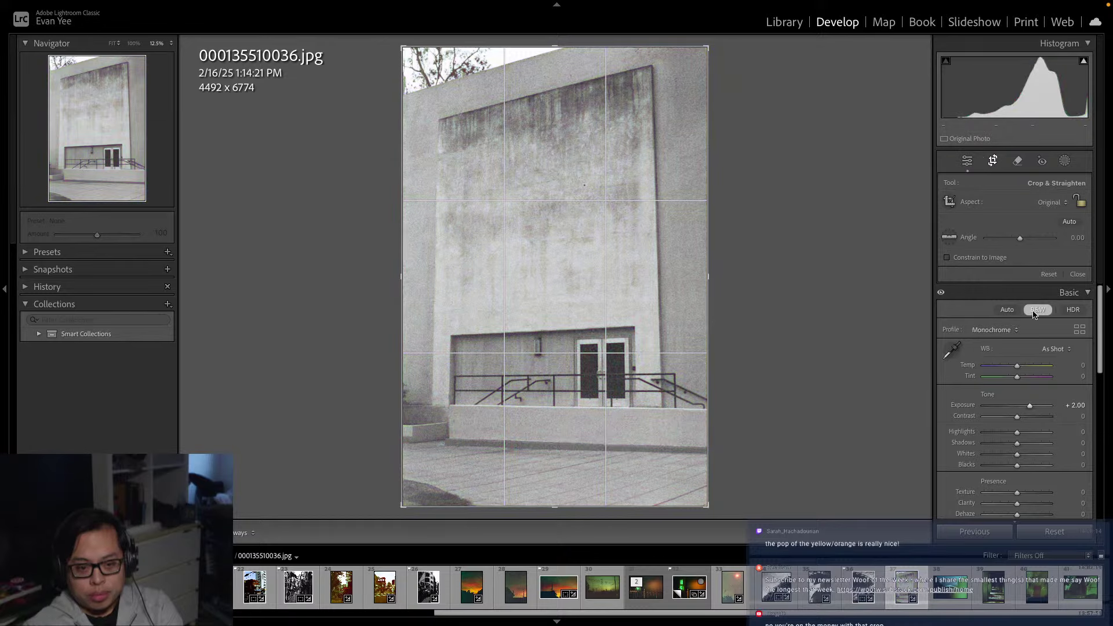
left_click(993, 162)
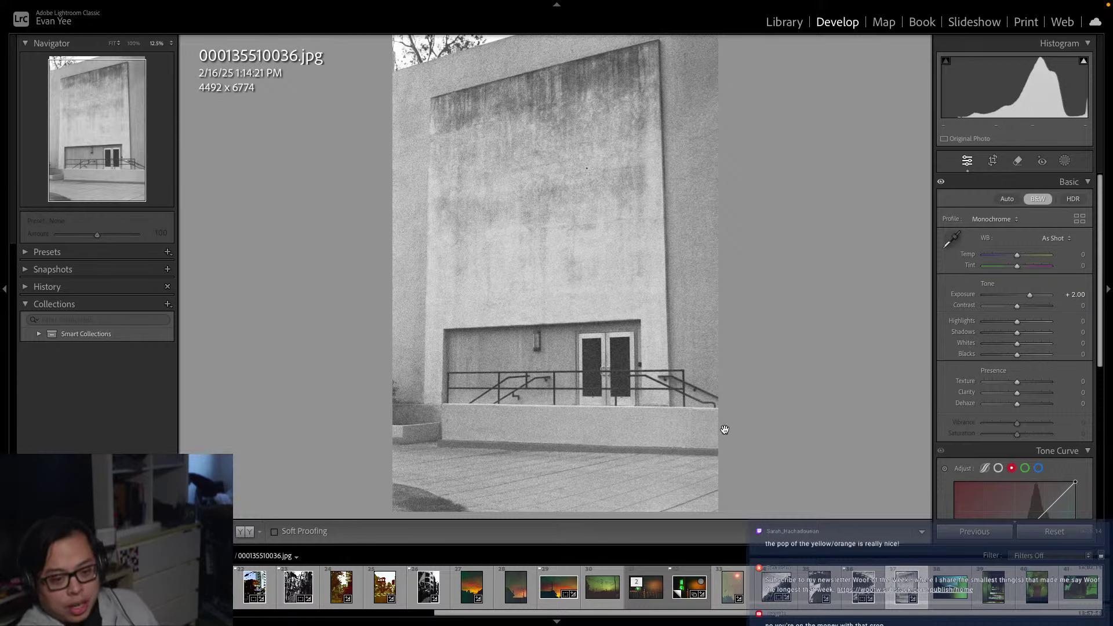
Open 000135510037.jpg, set exposure to +1.20, shadows to +17, vibrance to +4 and saturation to +12, and collapse the Basic and Tone Curve settings
key("Right")
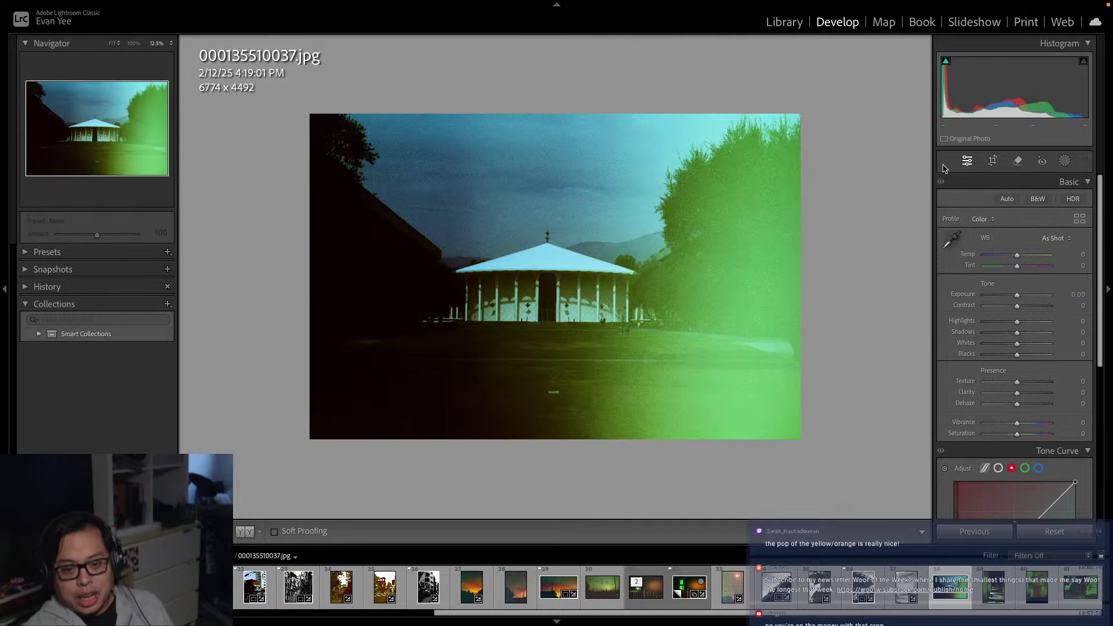
left_click_drag(1017, 295, 1027, 297)
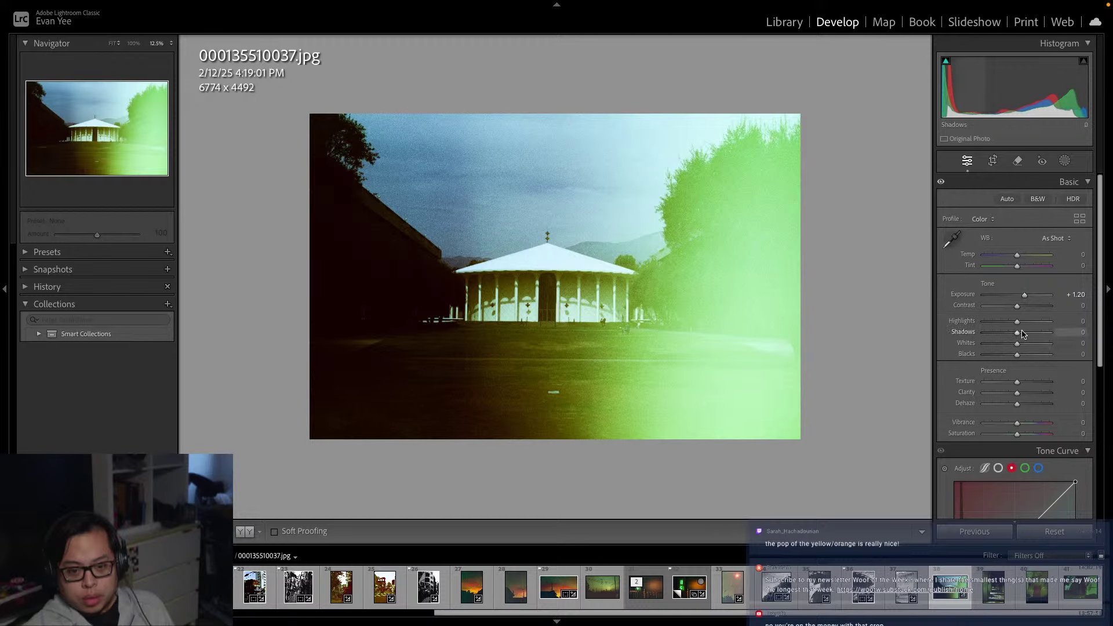
left_click_drag(1018, 336, 1025, 338)
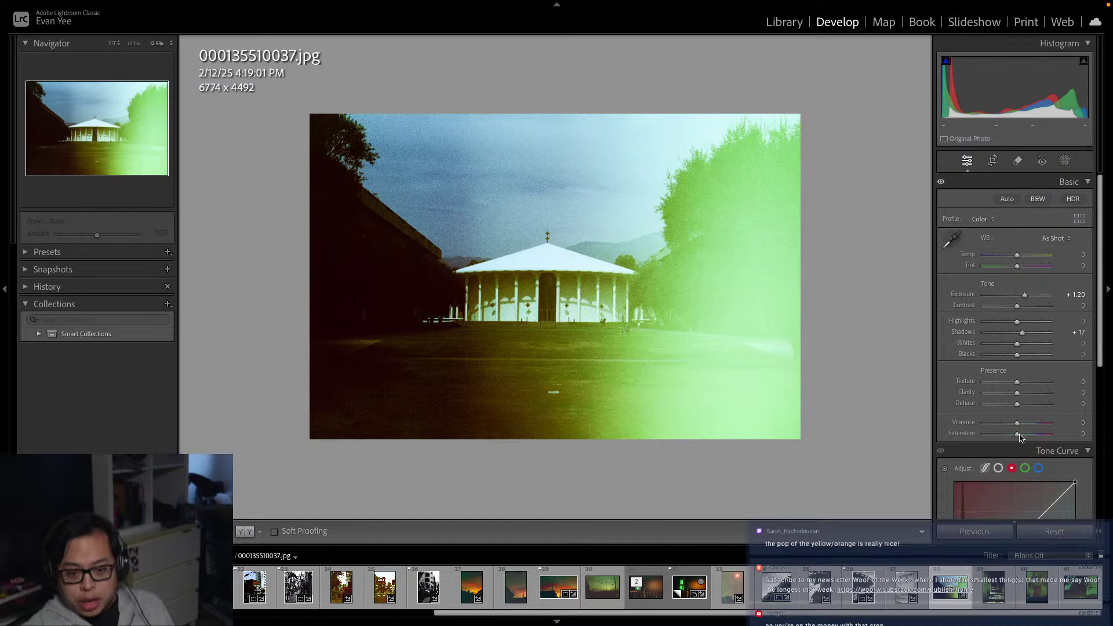
left_click_drag(1017, 434, 1020, 434)
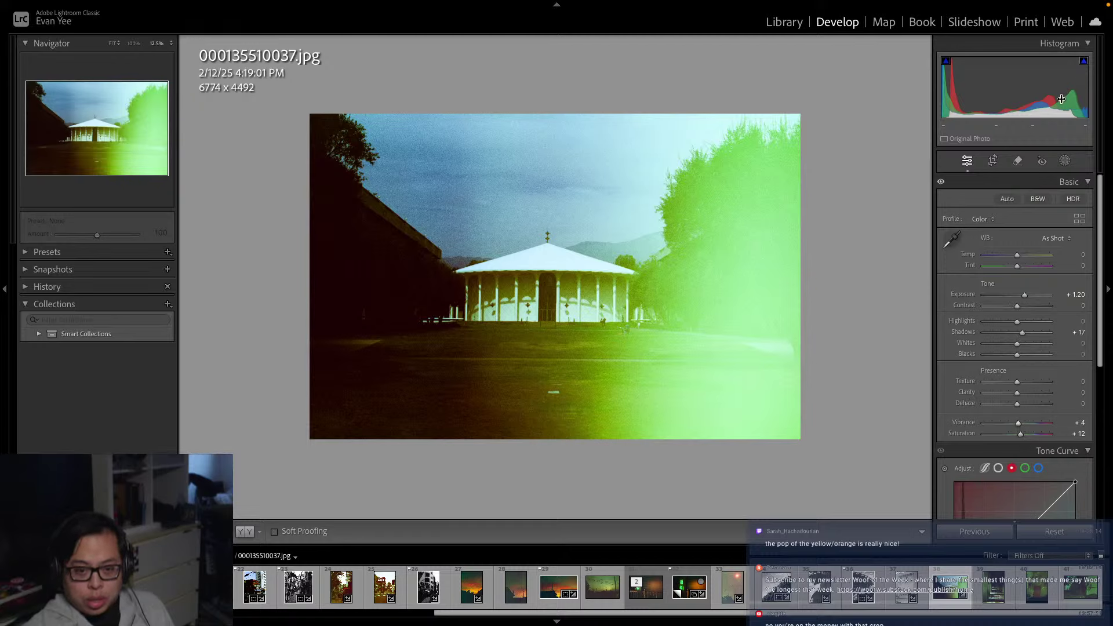
left_click(1088, 184)
left_click(1088, 199)
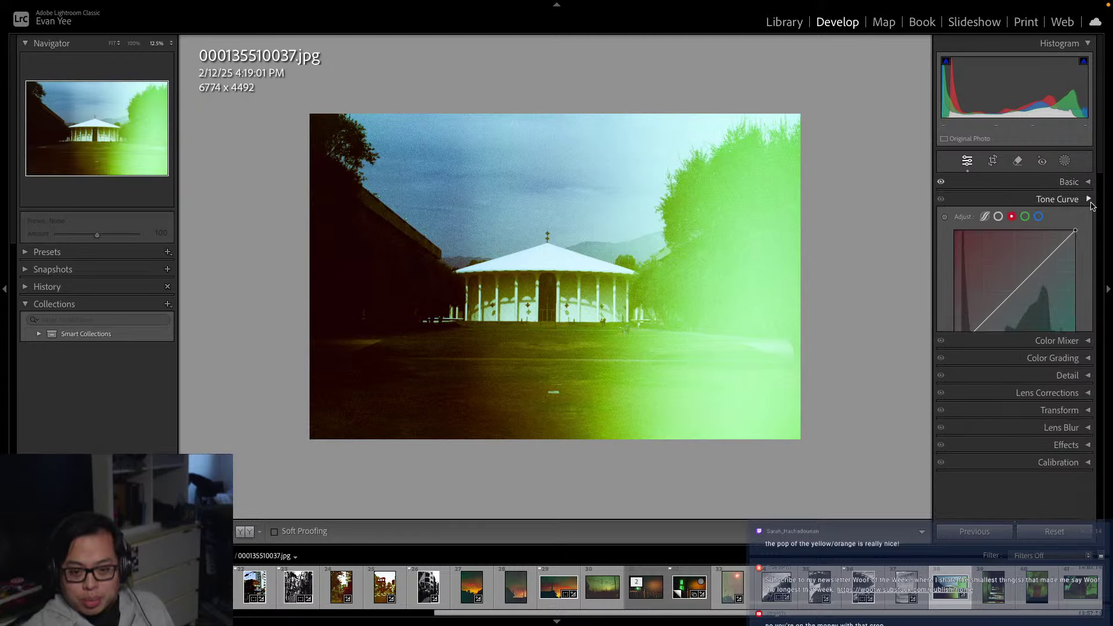
Tint the shadows of 000135510037.jpg toward orange with Color Grading, and reopen the Basic settings
left_click(1088, 234)
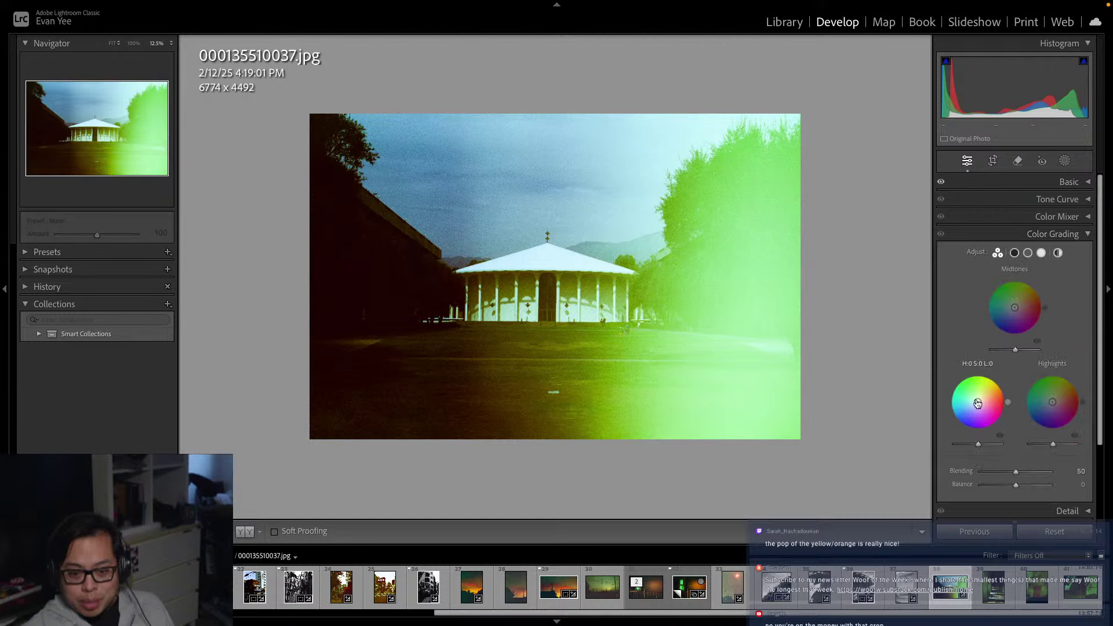
left_click_drag(977, 400, 991, 394)
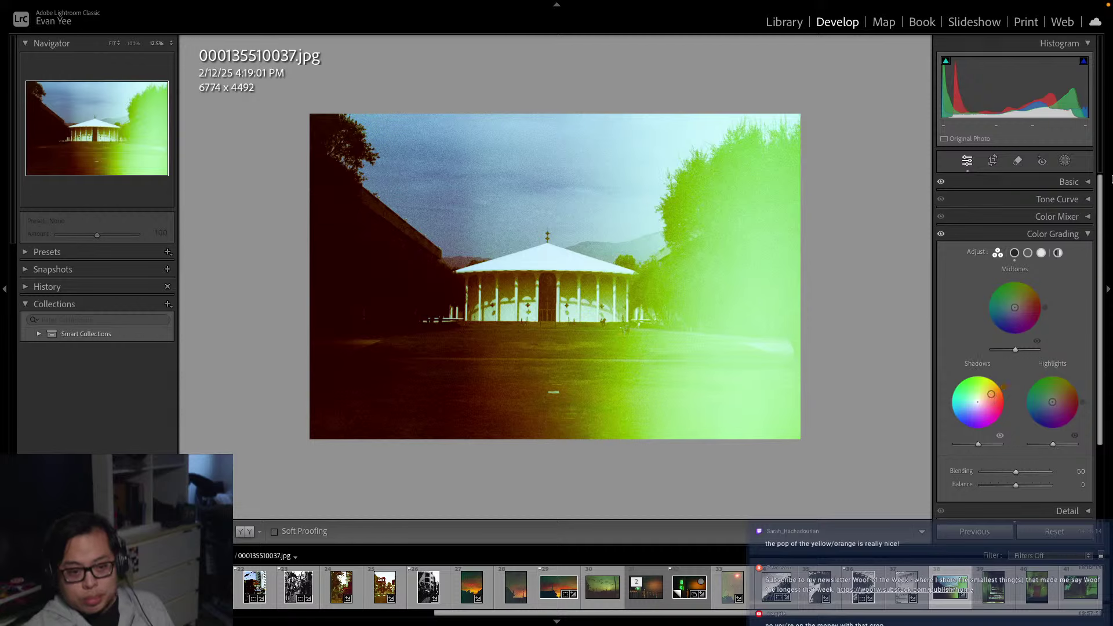
left_click(1055, 235)
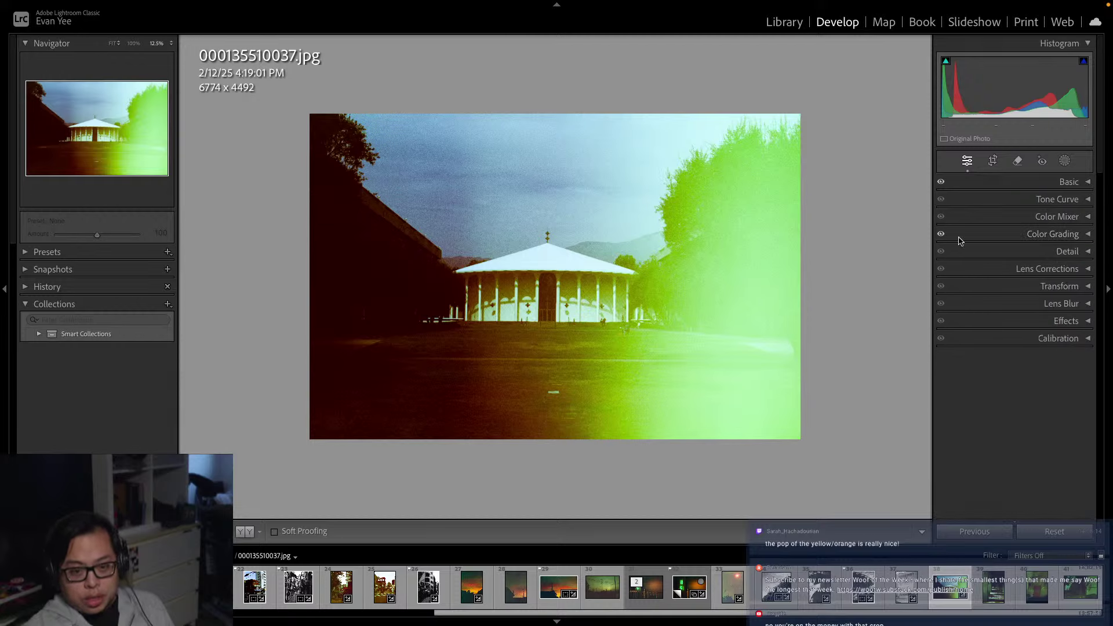
left_click(1067, 182)
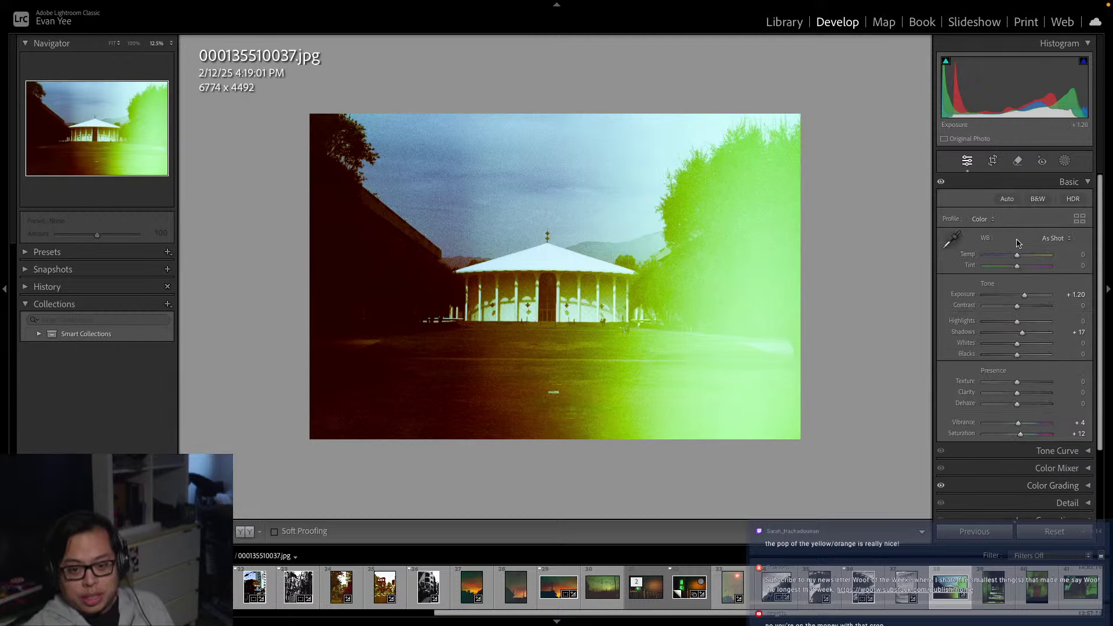
Straighten 000135510037.jpg to an angle of about -1.00 and crop it to about 6416 x 4199, repositioning the building within the frame
left_click(992, 160)
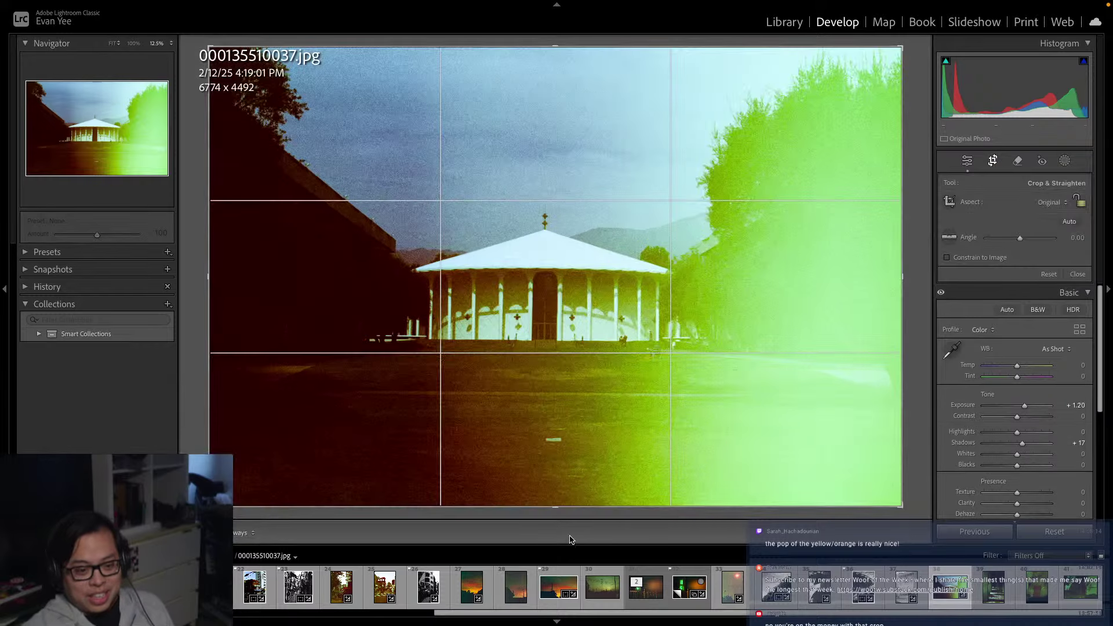
left_click_drag(553, 513, 555, 514)
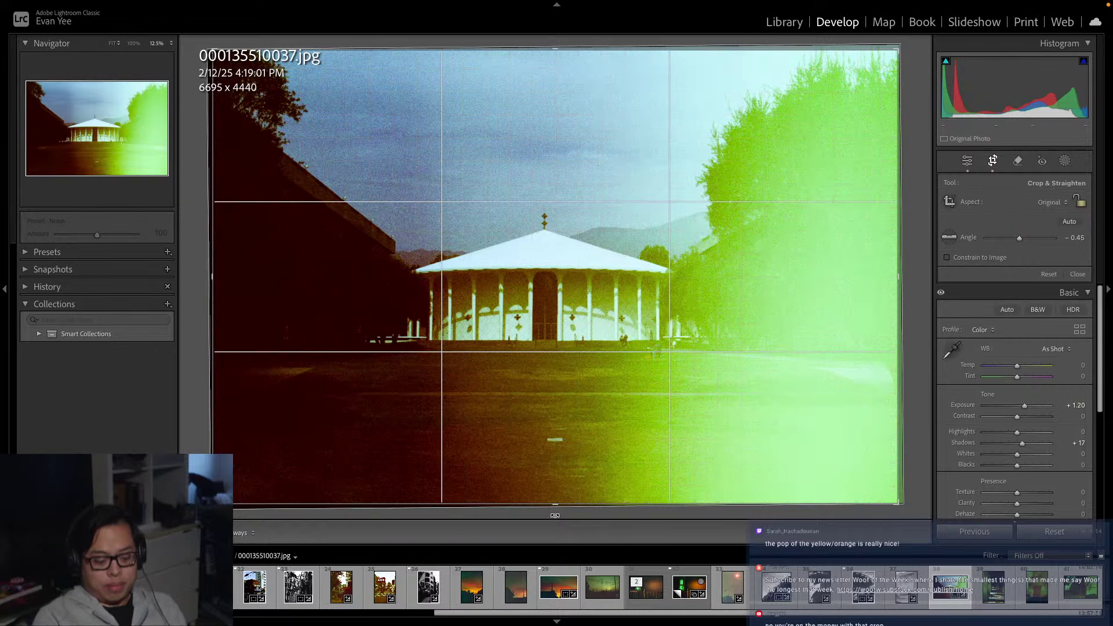
key("Return")
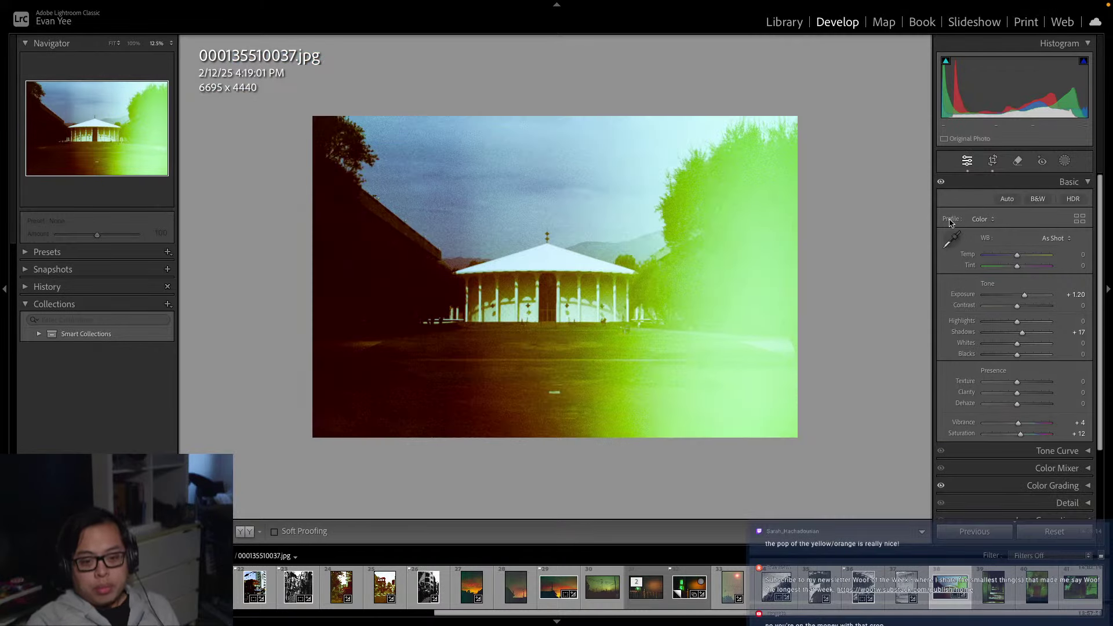
left_click(992, 161)
left_click_drag(212, 52, 220, 64)
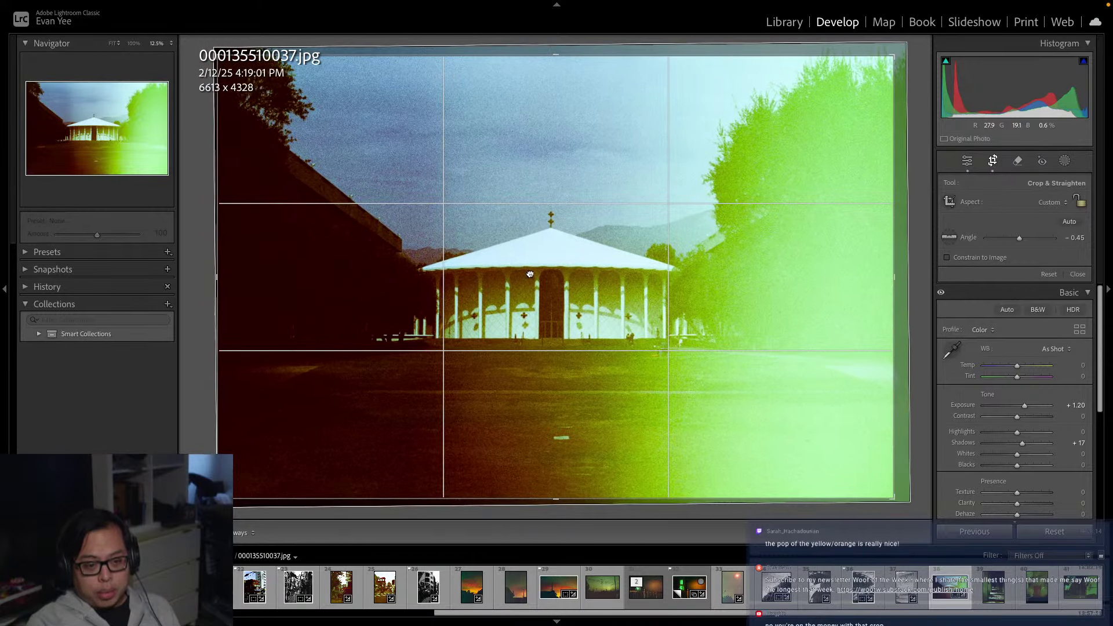
left_click_drag(526, 277, 603, 298)
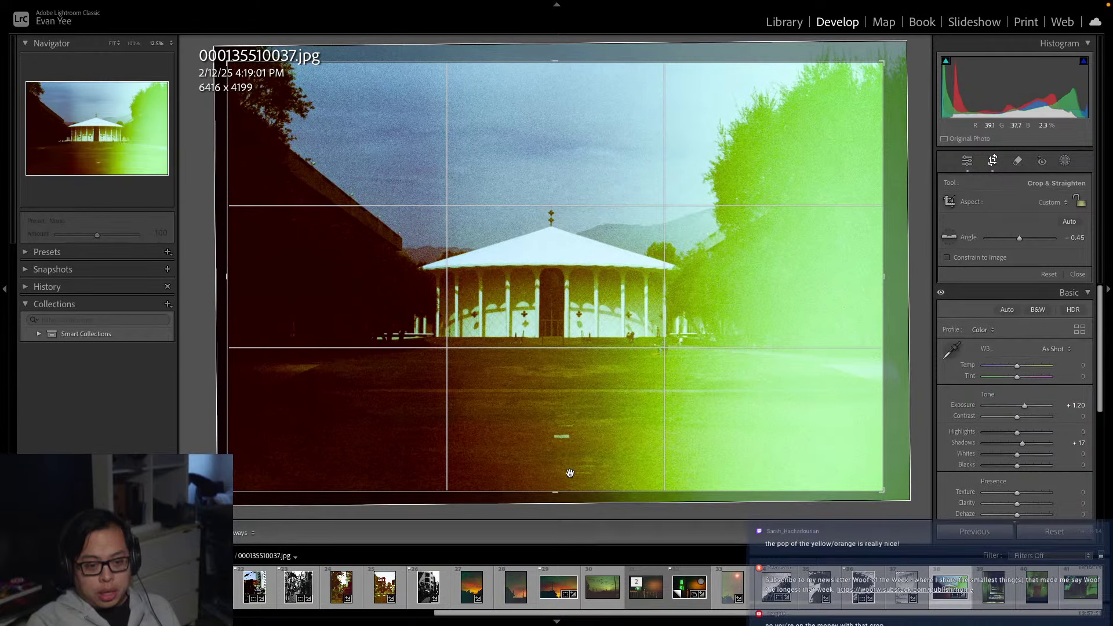
left_click_drag(554, 497, 557, 499)
left_click_drag(557, 499, 564, 503)
left_click_drag(573, 313, 579, 313)
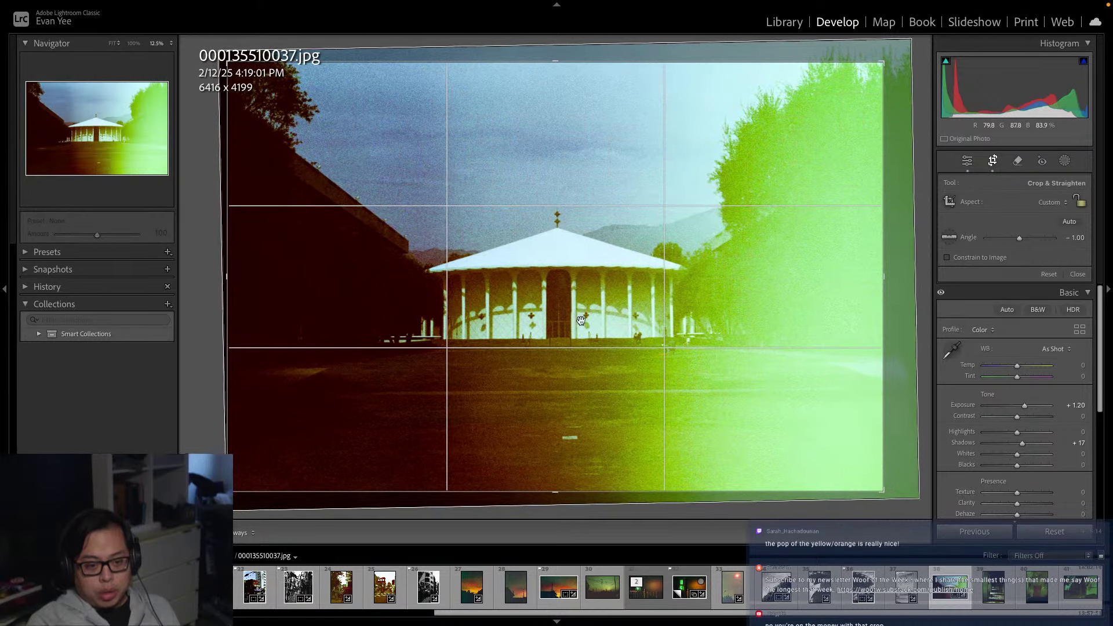
left_click_drag(557, 506, 556, 507)
key("Return")
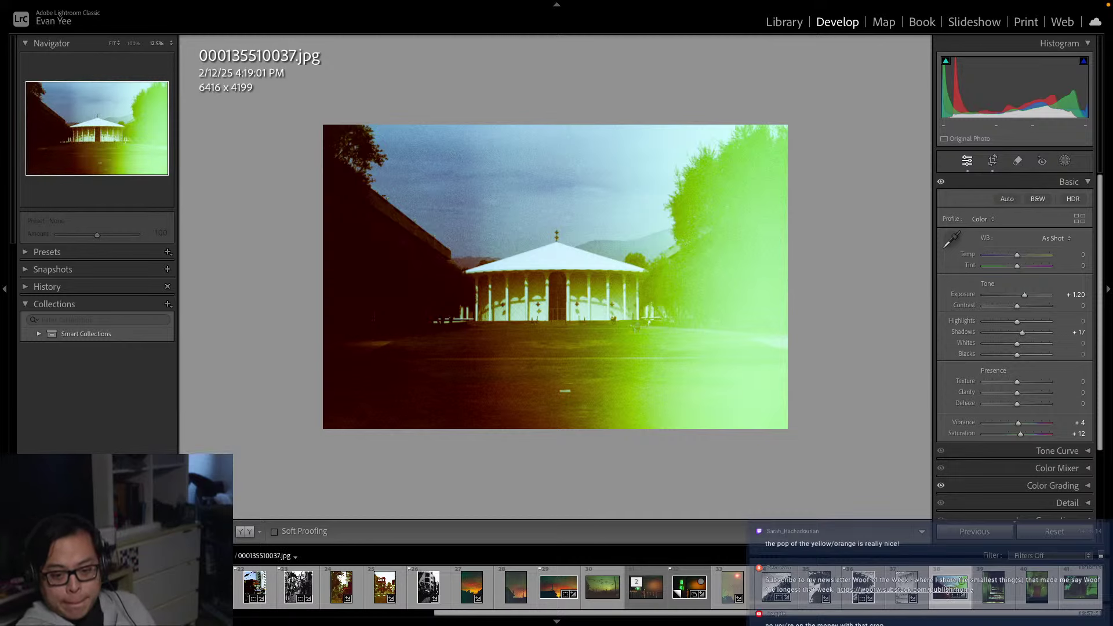
Flag 000135510037.jpg as a pick
right_click(948, 587)
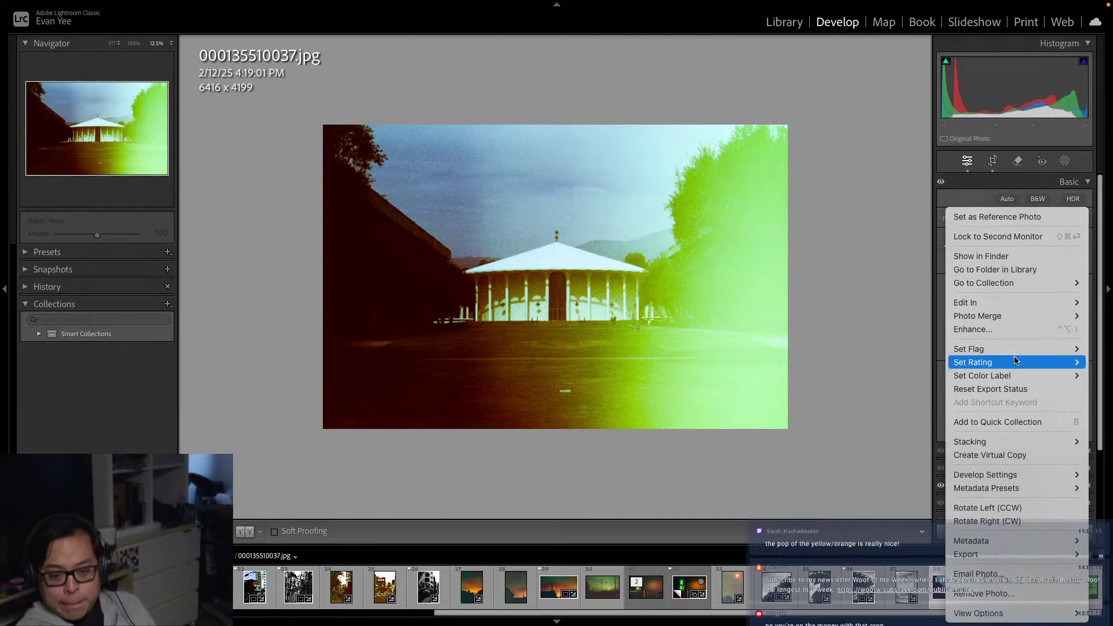
mouse_move(996, 349)
left_click(914, 349)
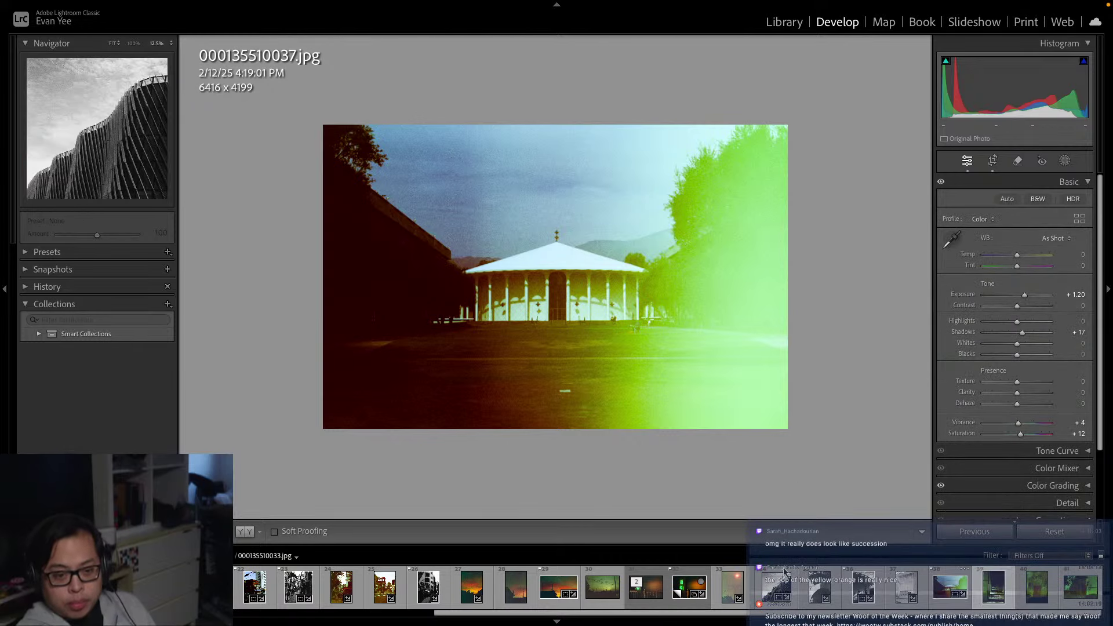
Open 000135510038.jpg and straighten its crop slightly to about 4374 x 6596
key("Right")
key("r")
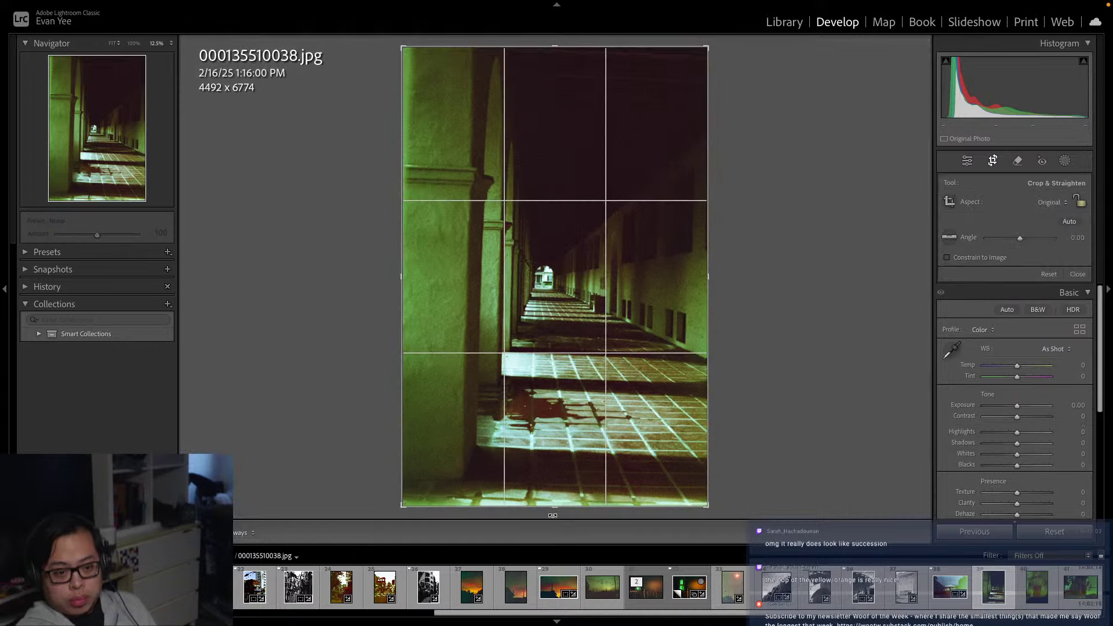
left_click_drag(553, 515, 556, 518)
key("Return")
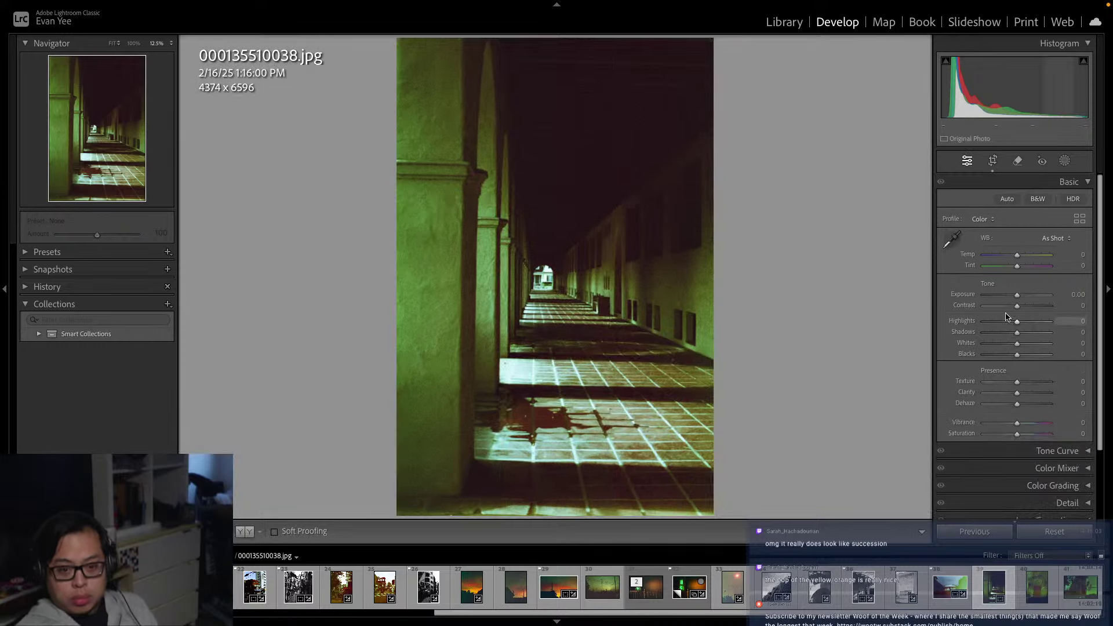
Set 000135510038.jpg to exposure +0.35, contrast +8, highlights +7, shadows -8, whites +8 and blacks -13
left_click_drag(1019, 298, 1021, 329)
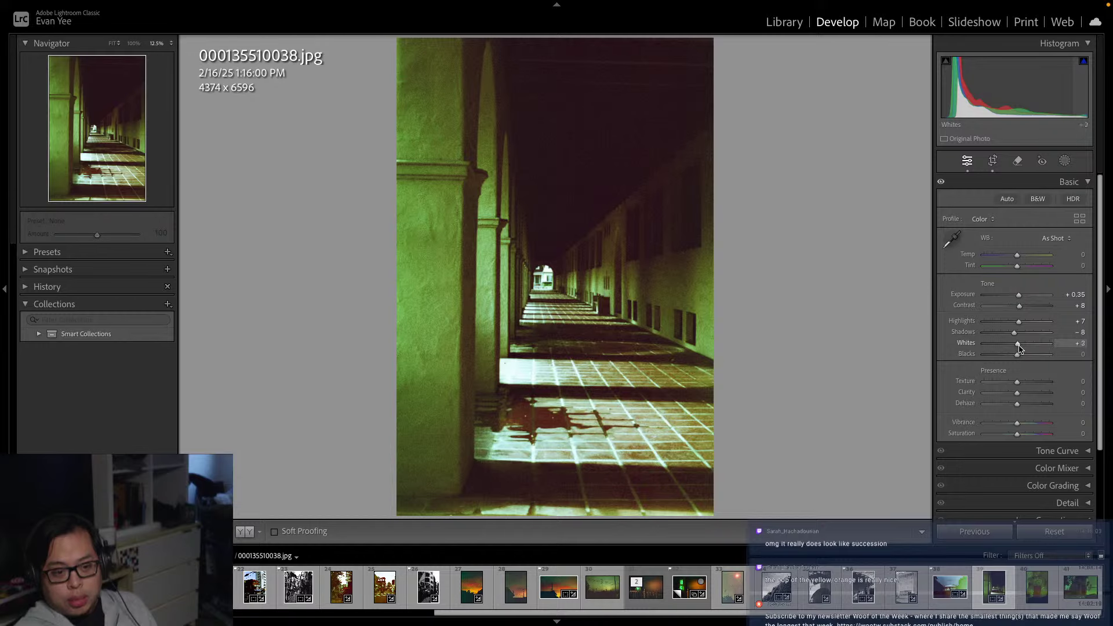
left_click_drag(1019, 348, 1015, 355)
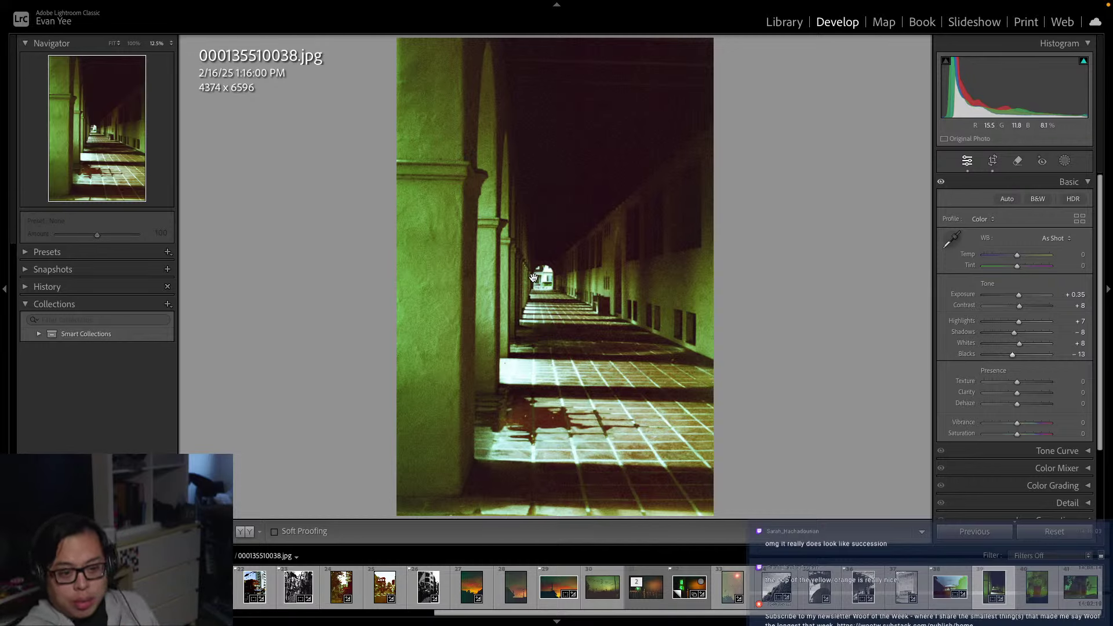
left_click(1078, 185)
Shape the parametric tone curve of 000135510038.jpg with highlights at +45 and darks at about -10
left_click(1069, 200)
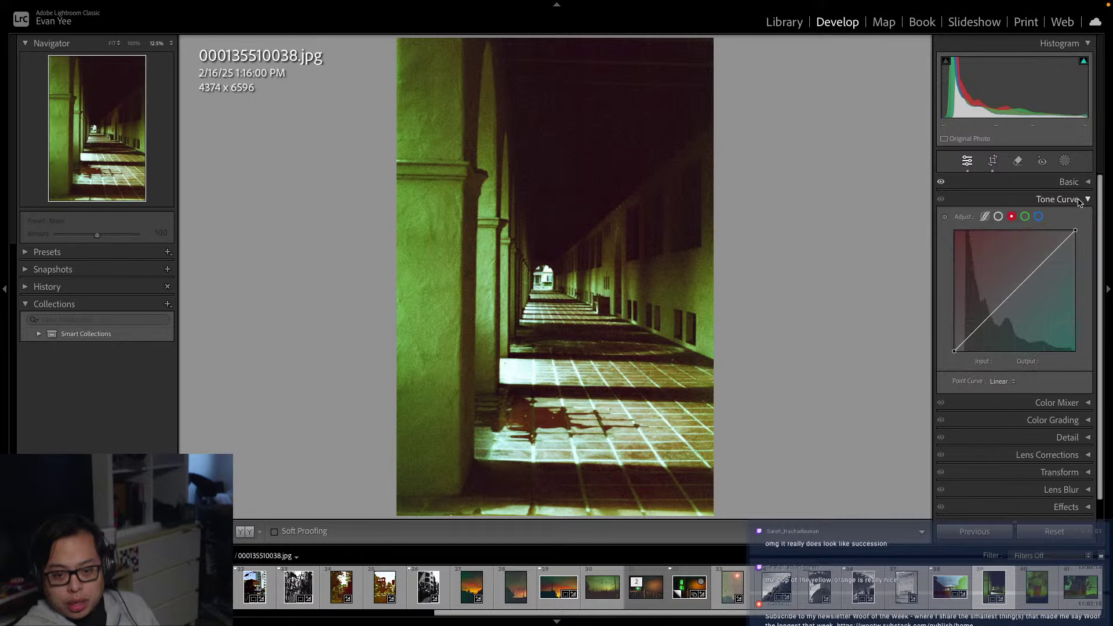
left_click(998, 217)
left_click(986, 217)
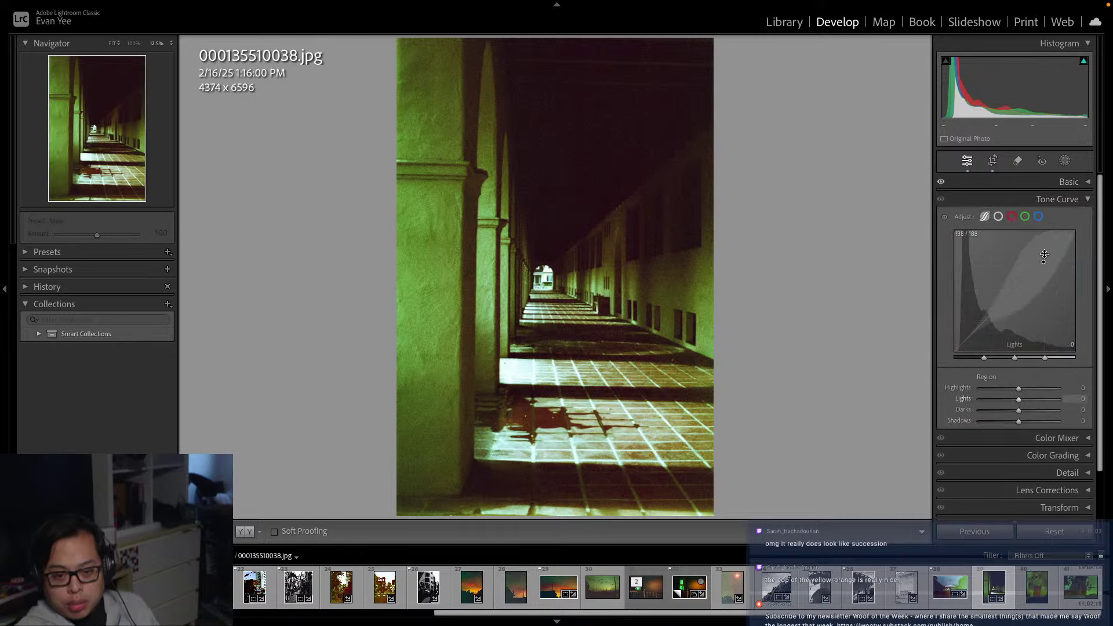
left_click(998, 217)
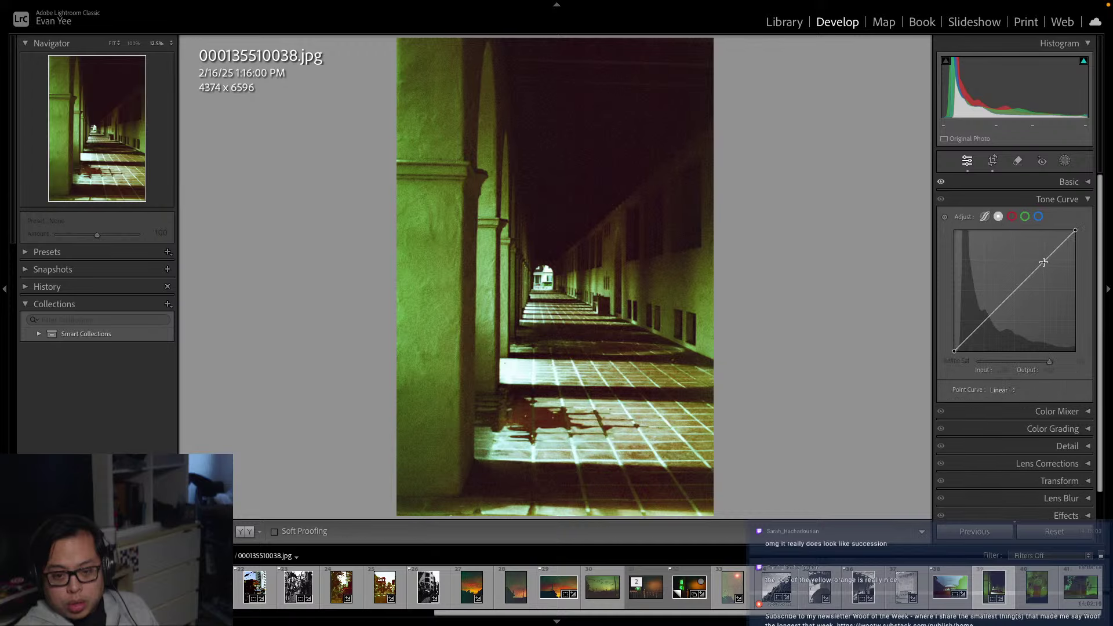
left_click(985, 217)
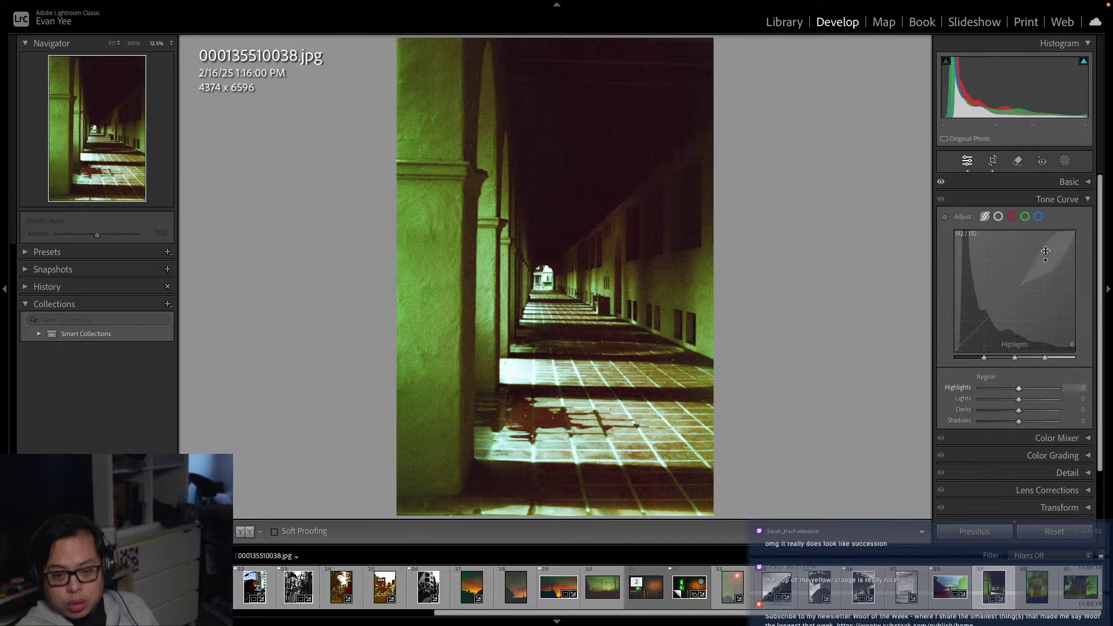
mouse_move(1052, 250)
left_mouse_down()
mouse_move(1052, 236)
mouse_move(1050, 266)
left_mouse_up()
key("ctrl+z")
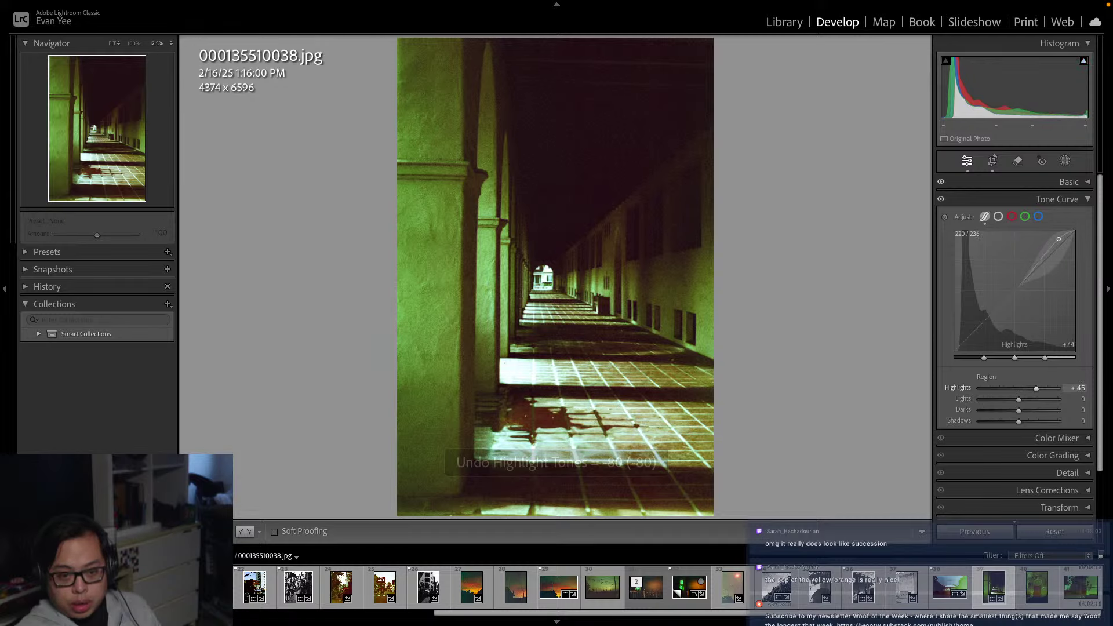
left_click_drag(986, 318, 986, 322)
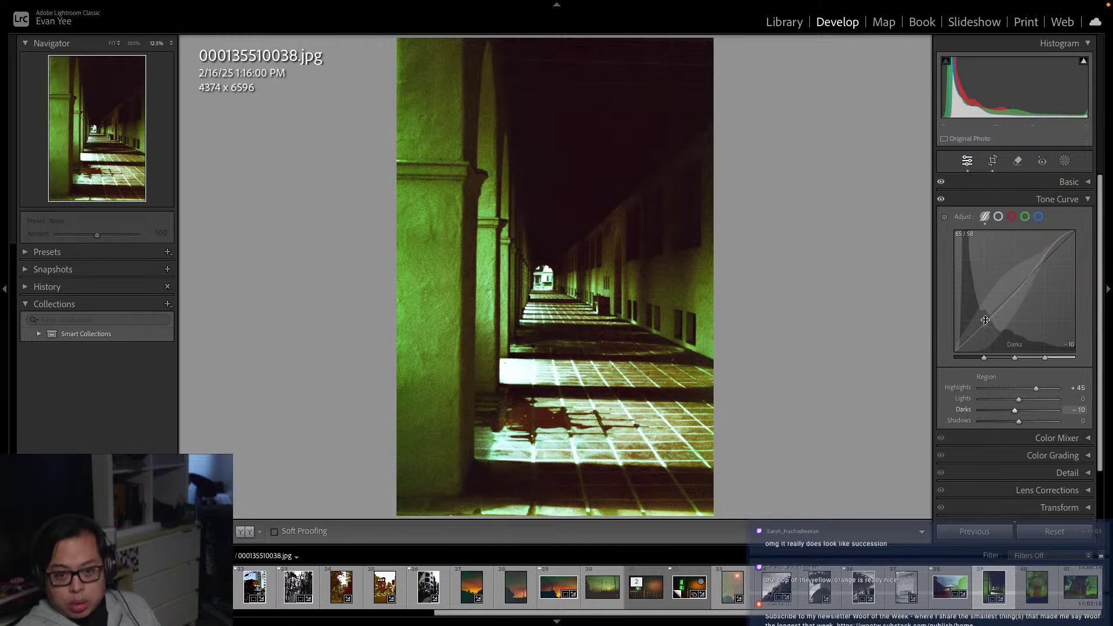
Correct the green cast in 000135510038.jpg by setting white balance tint to +65 and temperature to +21
left_click(1068, 181)
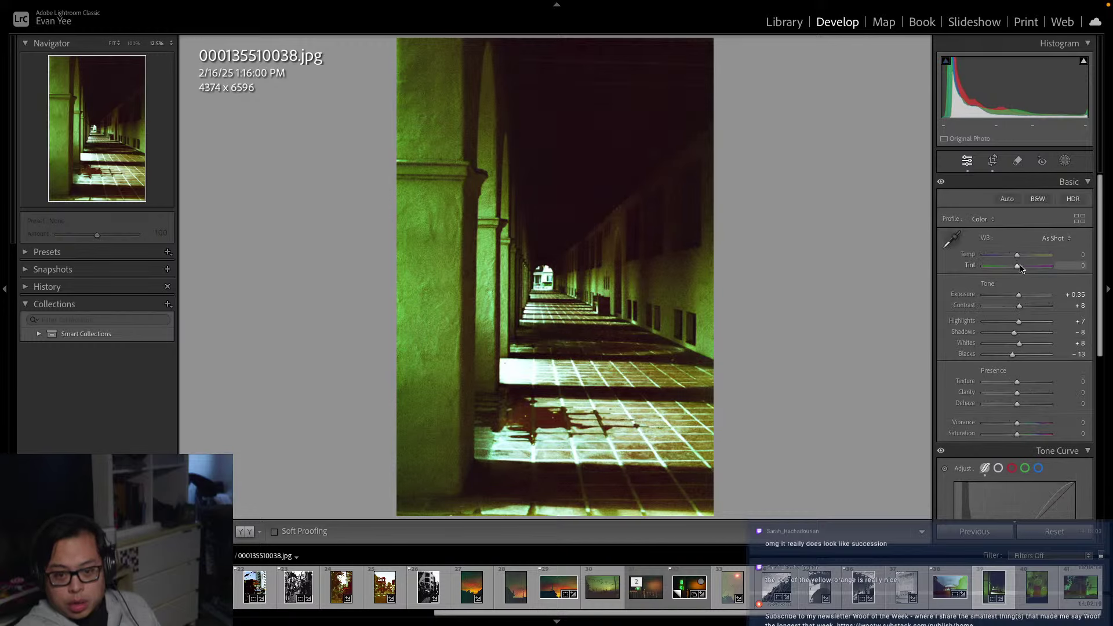
left_click_drag(1018, 269, 1037, 277)
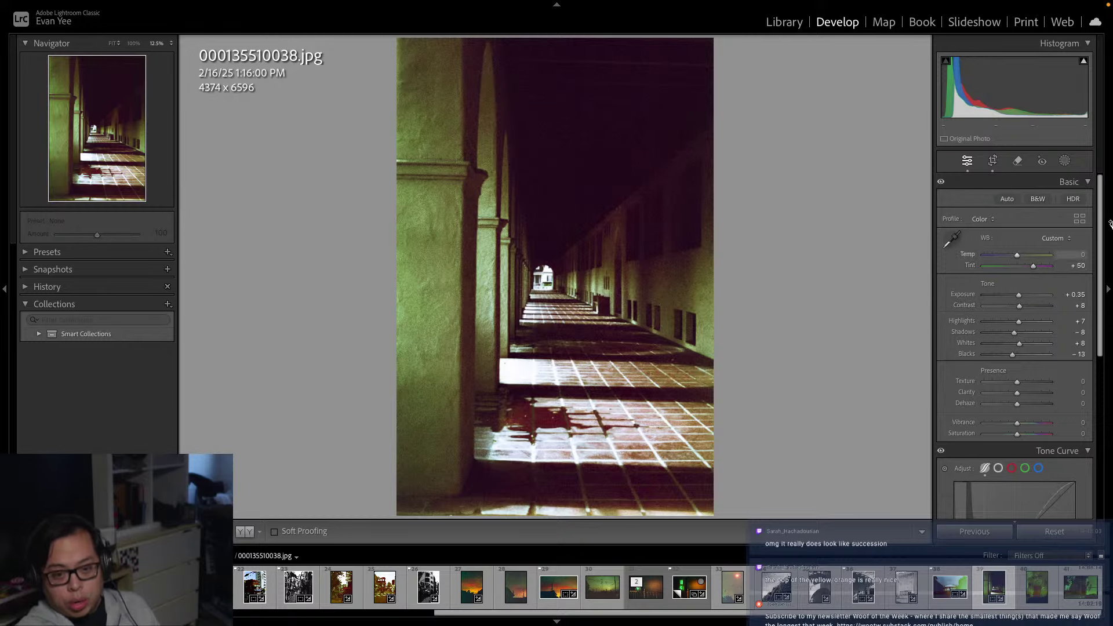
left_click_drag(1039, 268, 1023, 260)
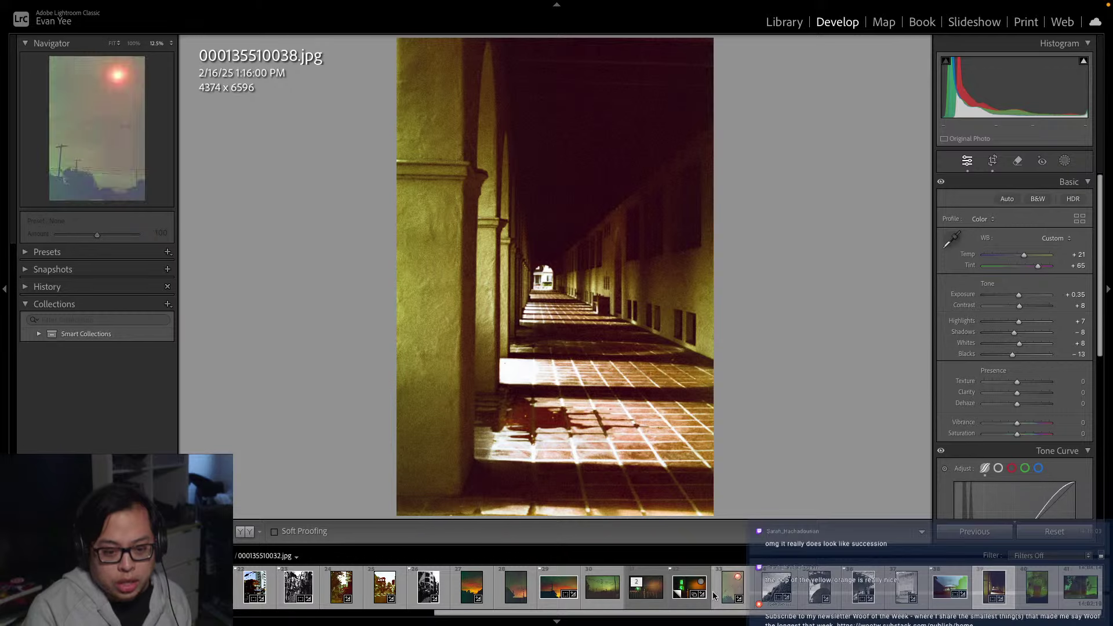
Flag 000135510038.jpg as a pick
right_click(981, 593)
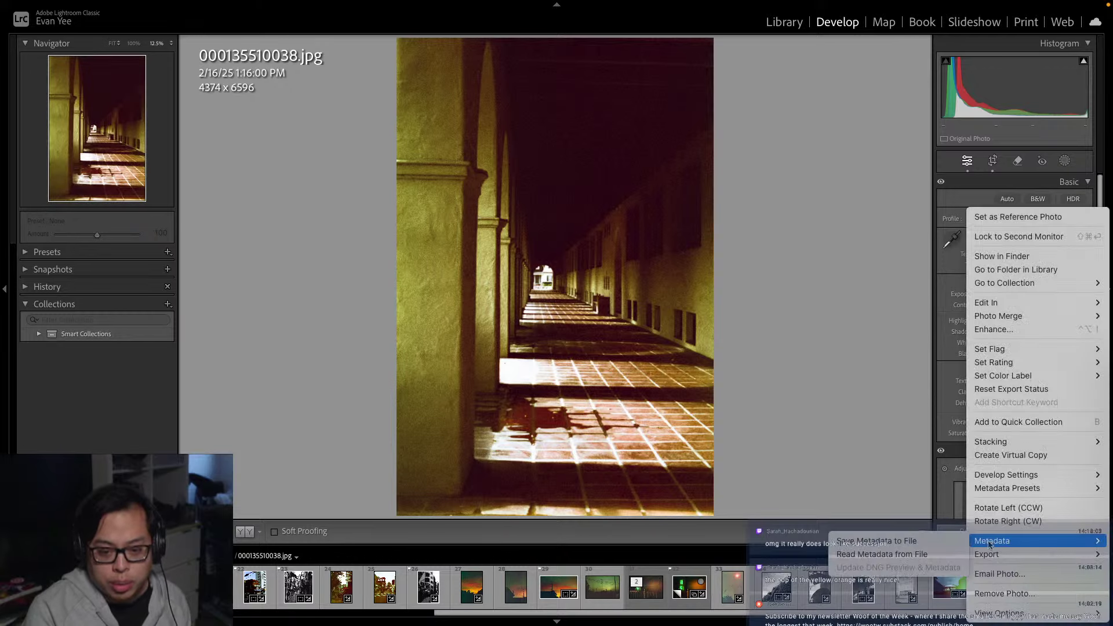
mouse_move(1009, 448)
mouse_move(1003, 348)
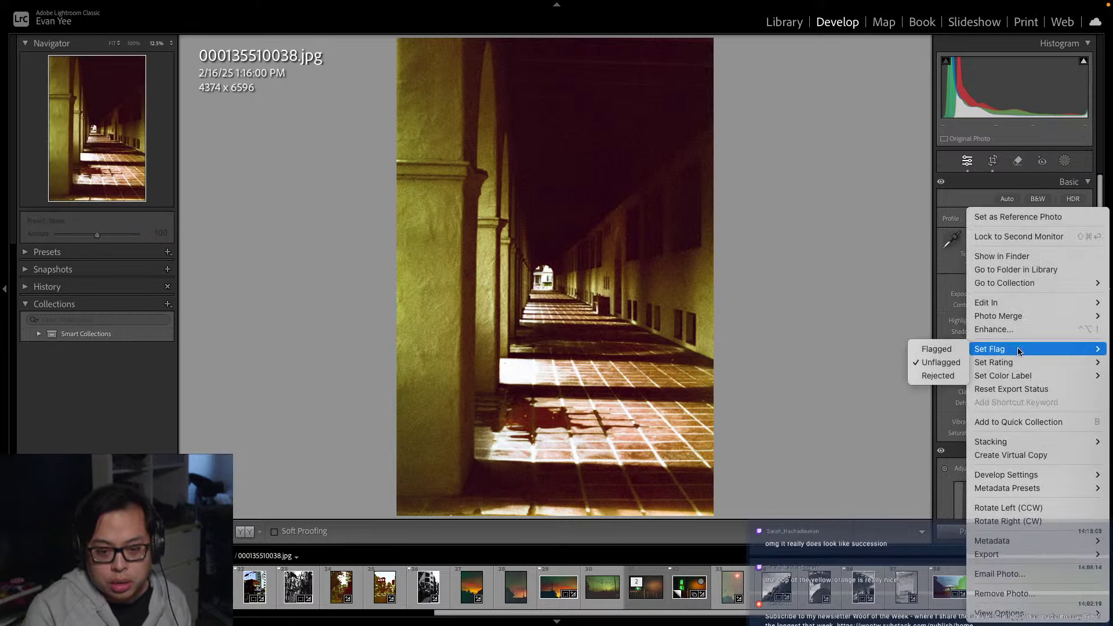
left_click(933, 348)
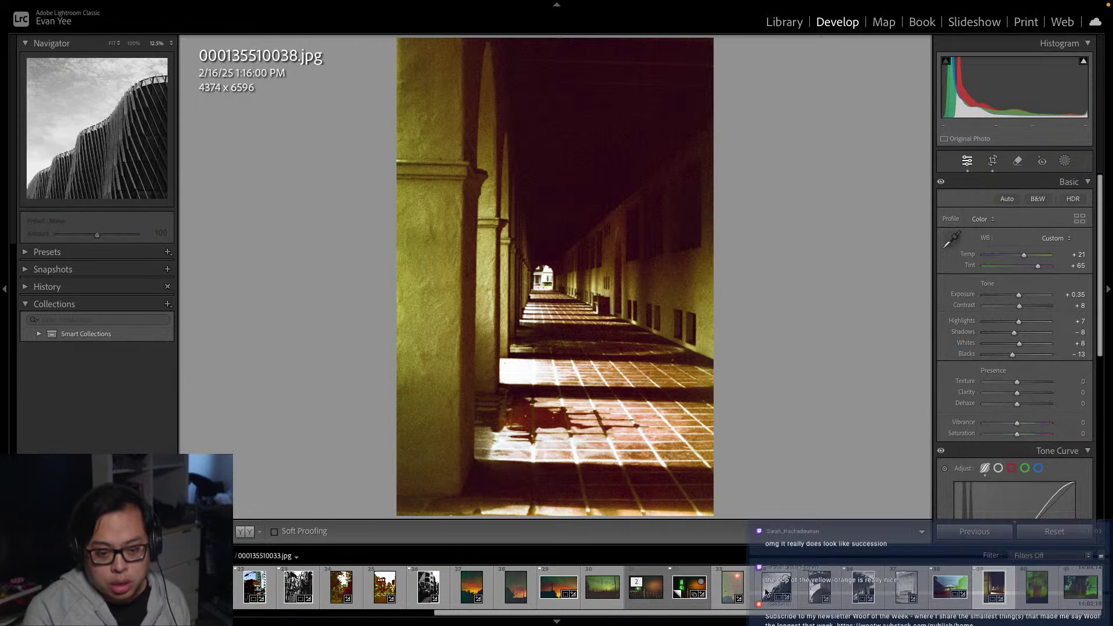
Return to 000135510035.jpg, try it in color with tint +72, and convert it back to black and white
left_click(863, 588)
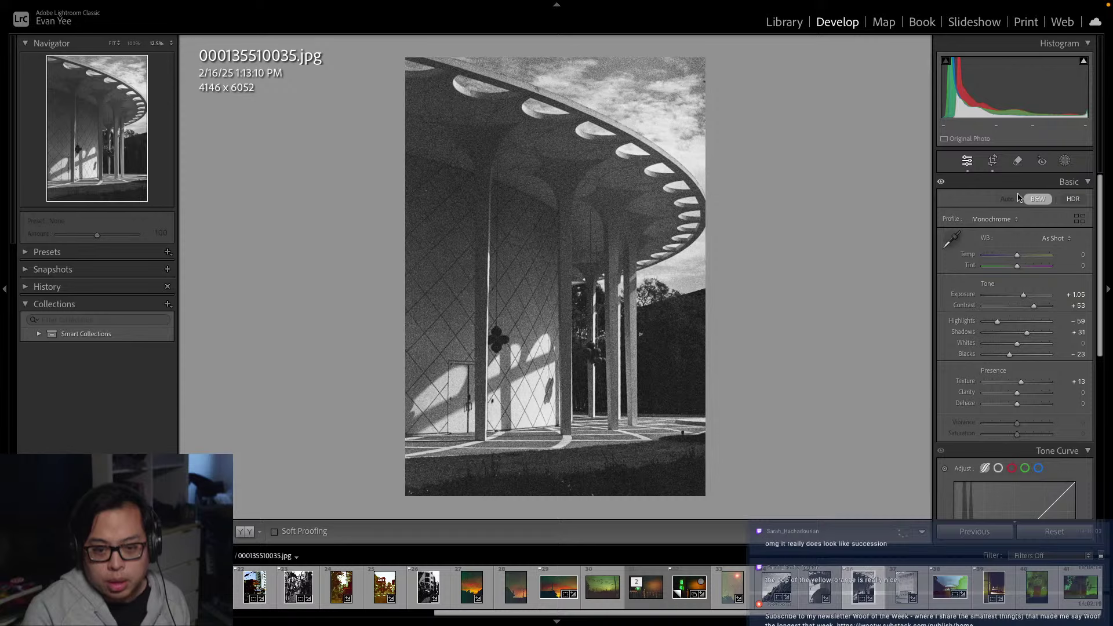
left_click(1039, 199)
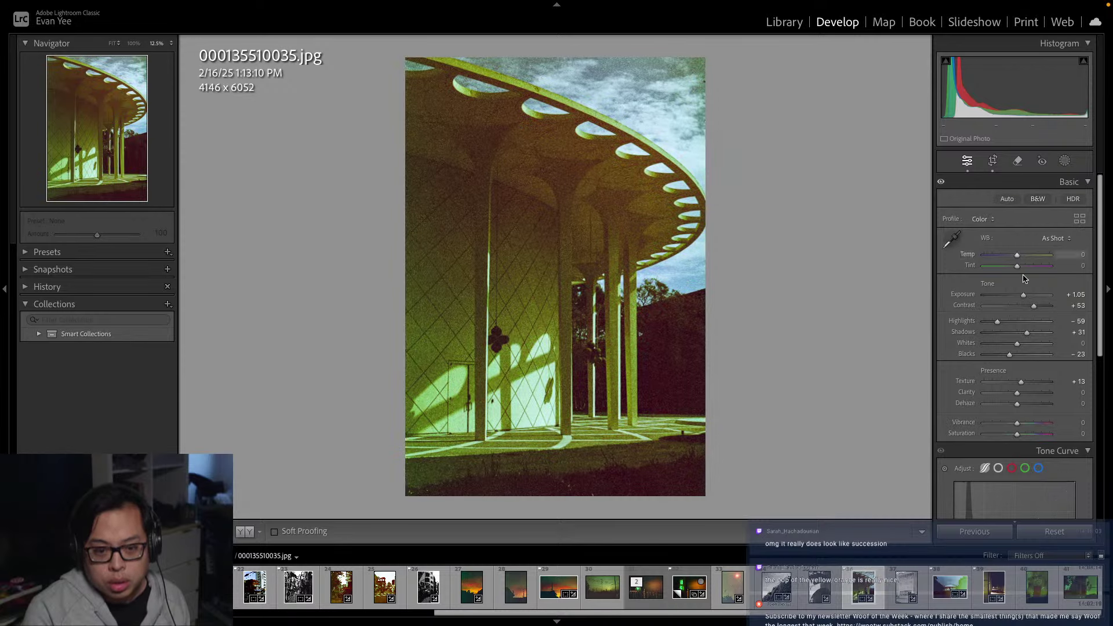
left_click_drag(1018, 266, 1041, 270)
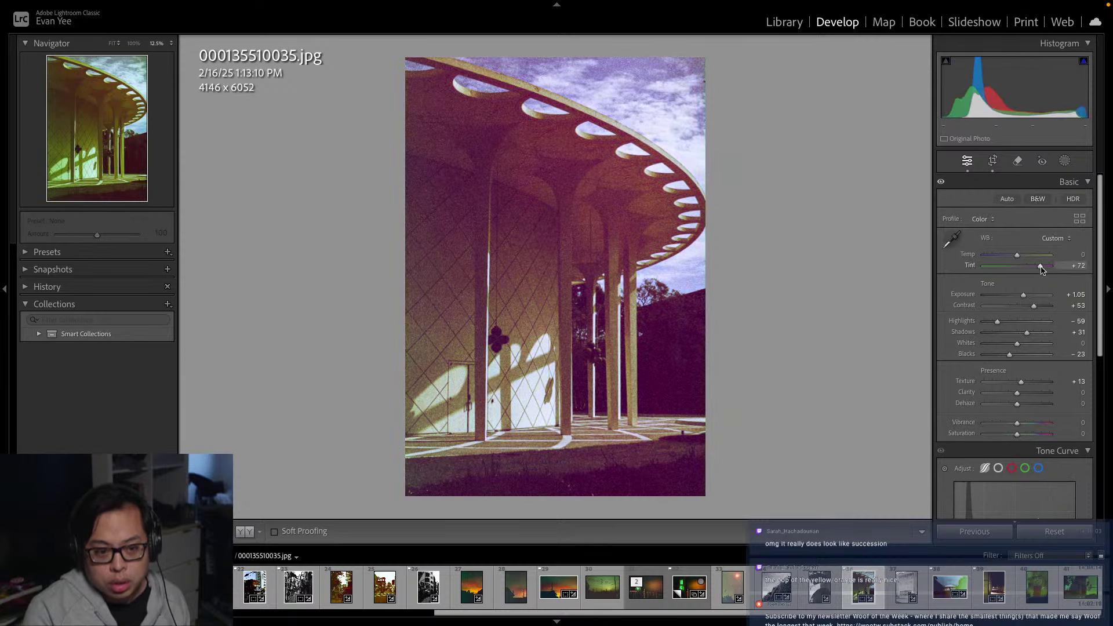
left_click(1047, 201)
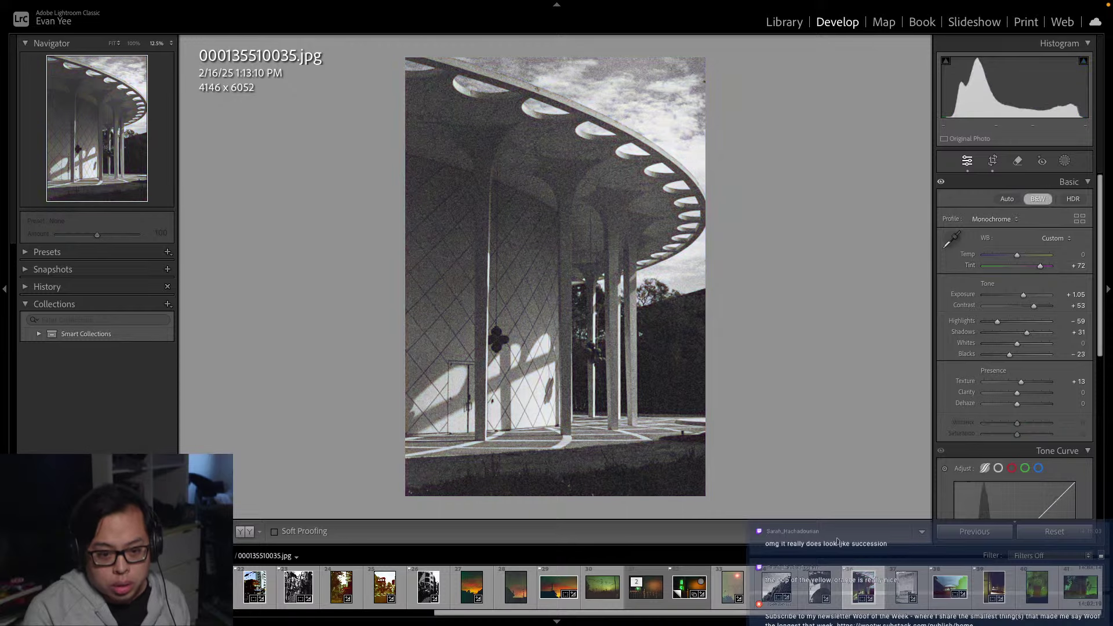
Open 000135510033.jpg, switch it from black and white to color and set its tint to +43
left_click(776, 586)
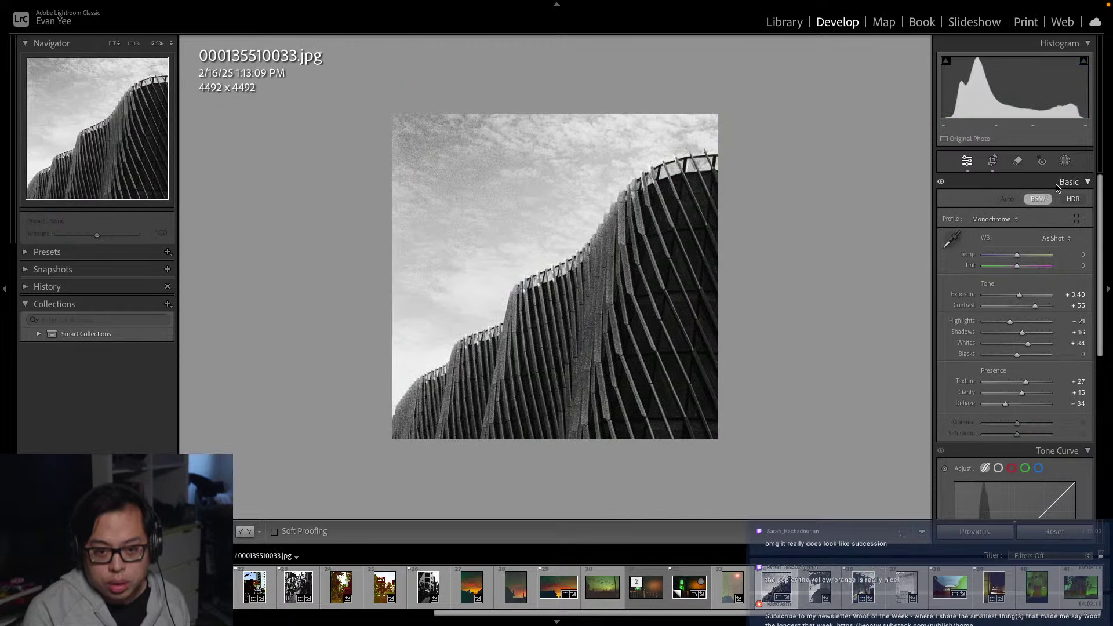
left_click(1037, 199)
mouse_move(1020, 270)
left_mouse_down()
mouse_move(1048, 269)
mouse_move(1032, 268)
left_mouse_up()
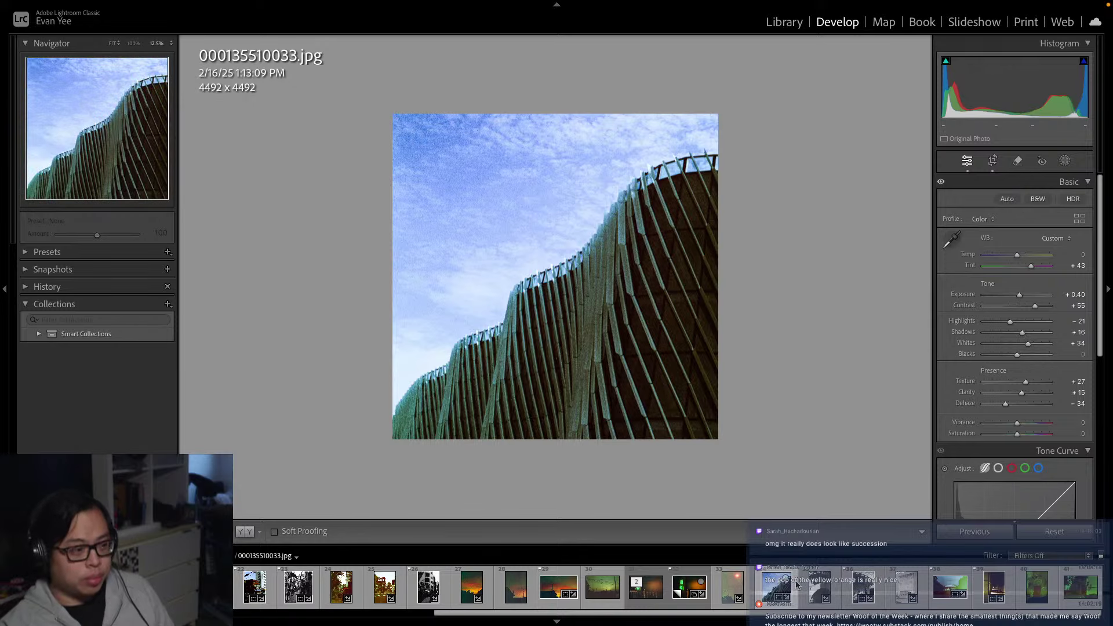
Open 000135510039.jpg, the photo of the doorway with wall lanterns, and set its white balance tint to +64
left_click(945, 583)
left_click(1038, 590)
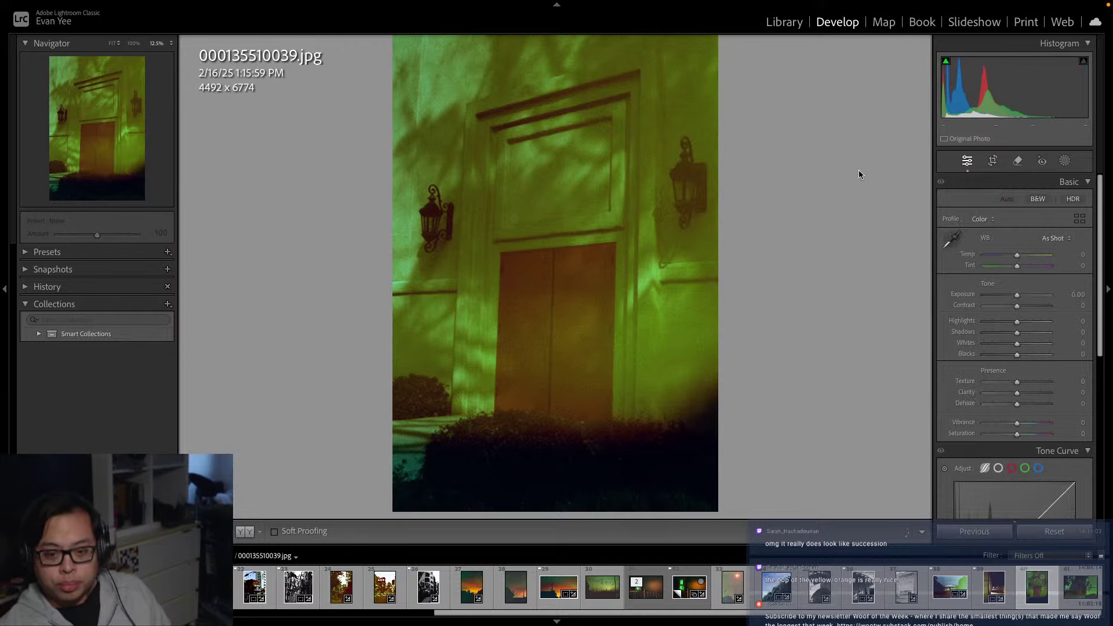
left_click_drag(1019, 267, 1041, 272)
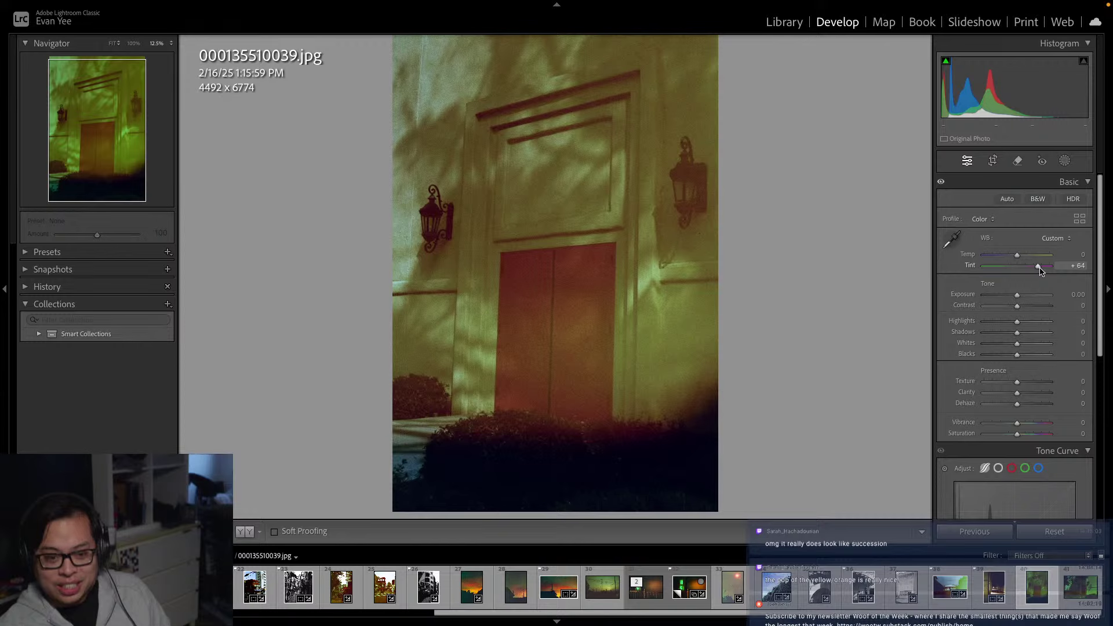
Set exposure +0.95, contrast +32, highlights +17, shadows -11, whites +26, blacks -13, texture +18 and clarity +10 on the doorway photo
left_click_drag(1016, 294, 1014, 336)
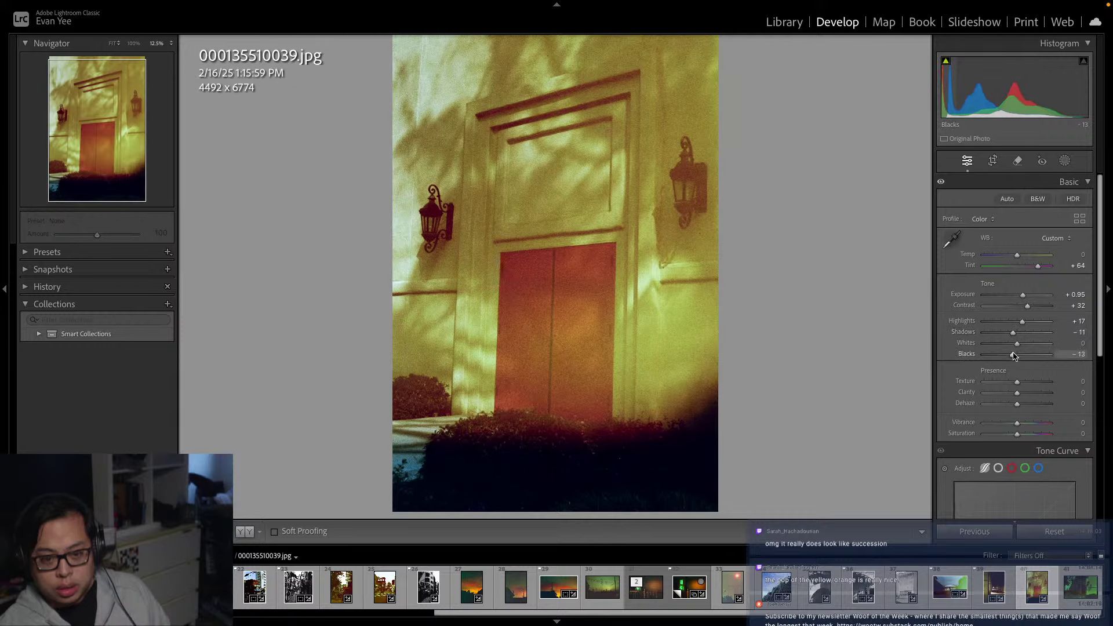
left_click_drag(1017, 344, 1021, 395)
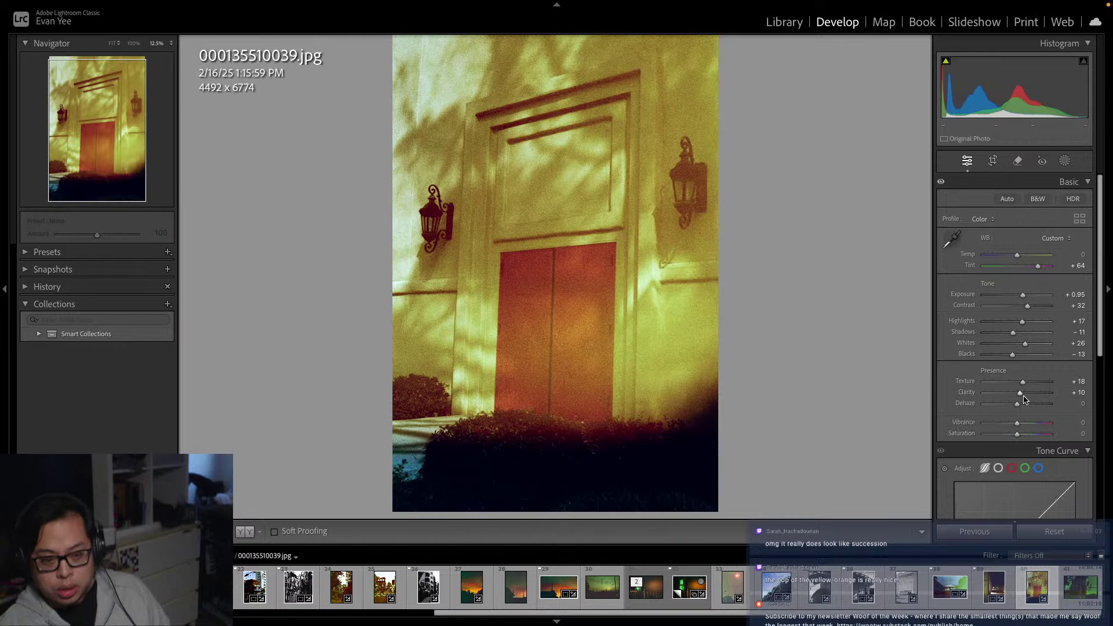
Straighten the doorway photo by rotating the crop to an angle of -0.58
left_click(992, 162)
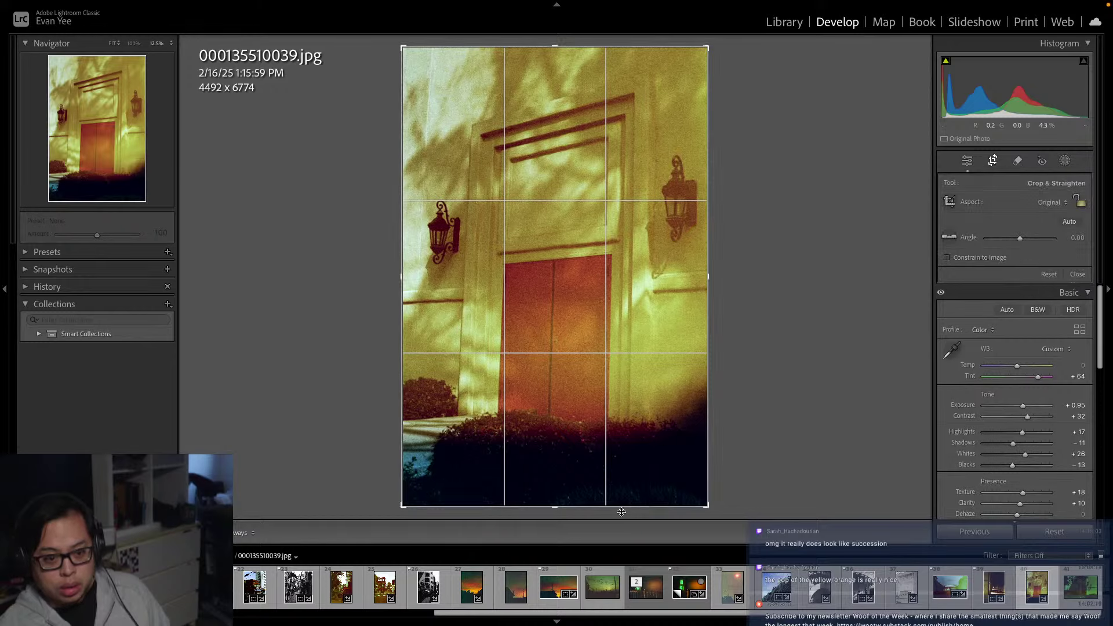
left_click_drag(555, 512, 564, 517)
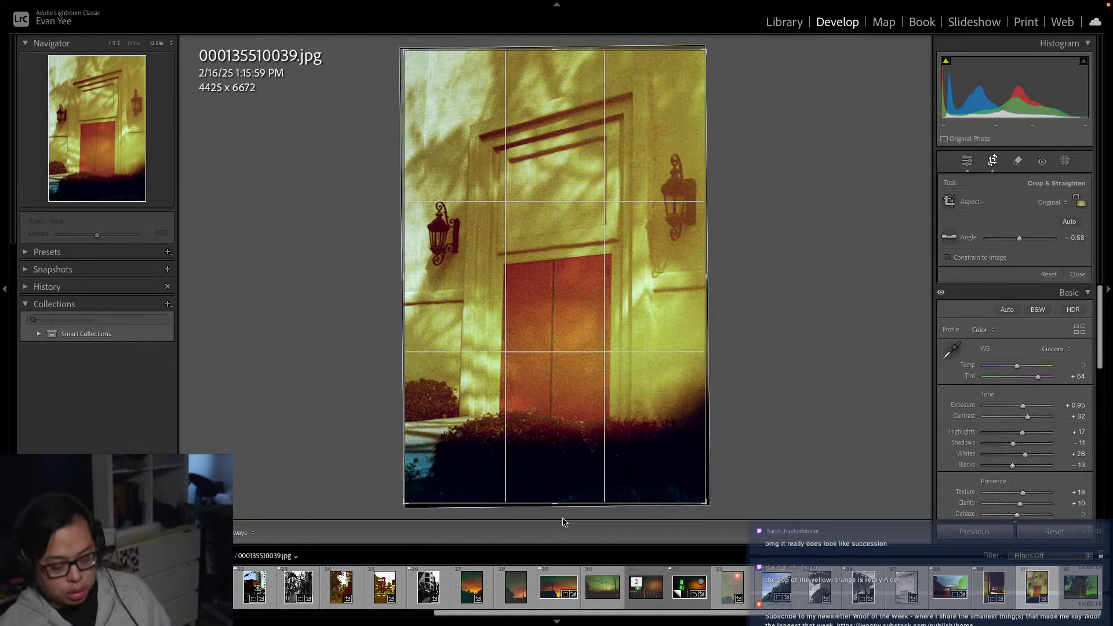
key("Return")
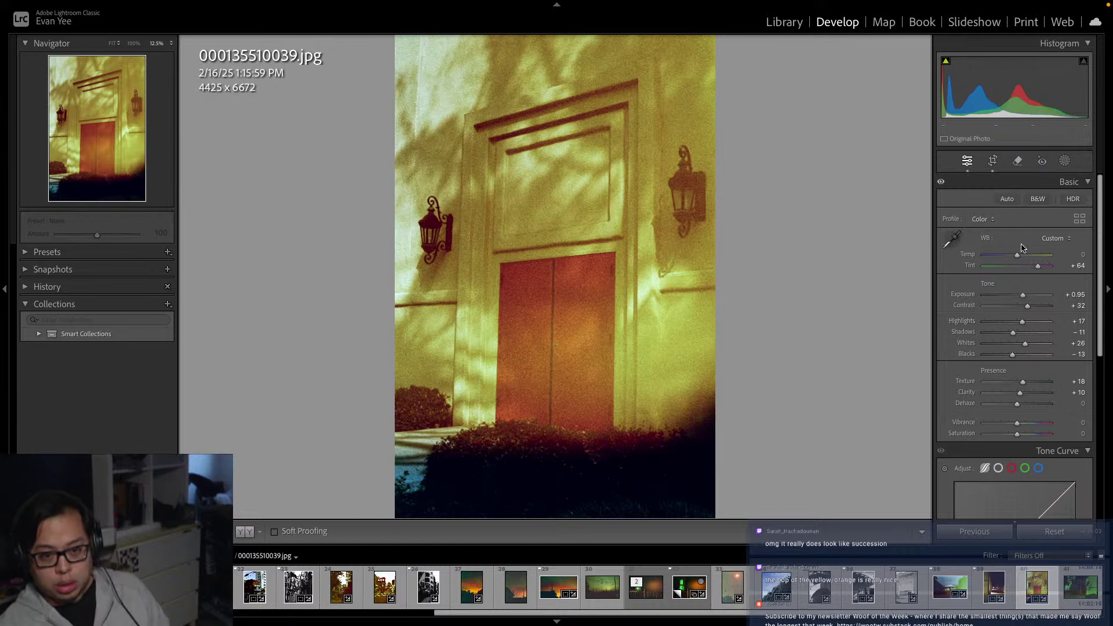
Set the doorway photo's saturation to +8 and reduce the crop's height to make the frame 4425 x 6497
left_click_drag(1019, 436, 1021, 437)
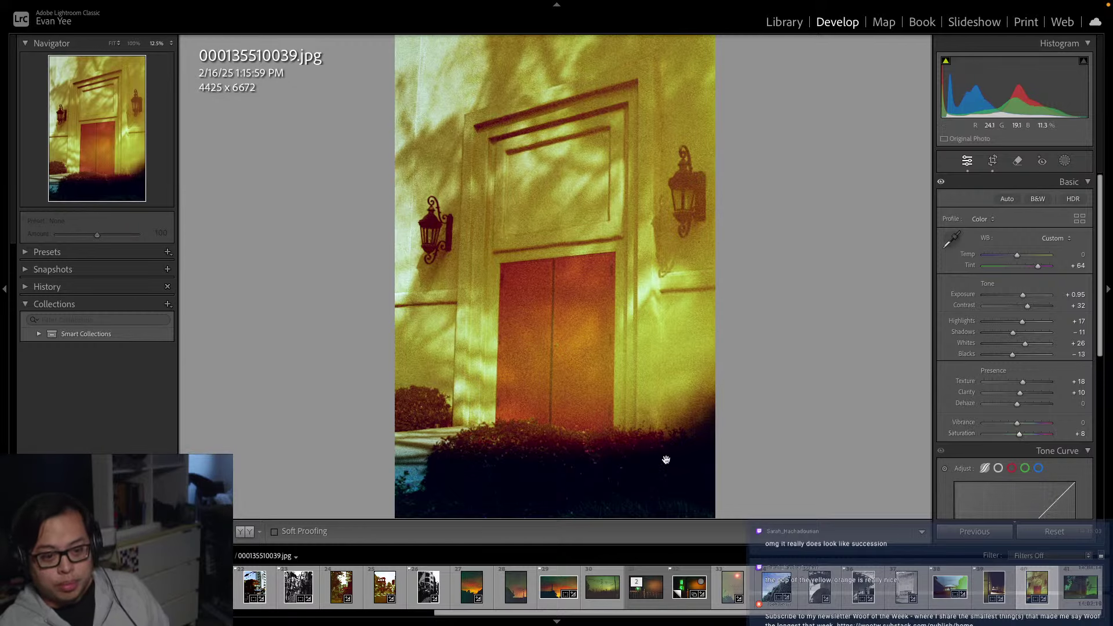
left_click(992, 161)
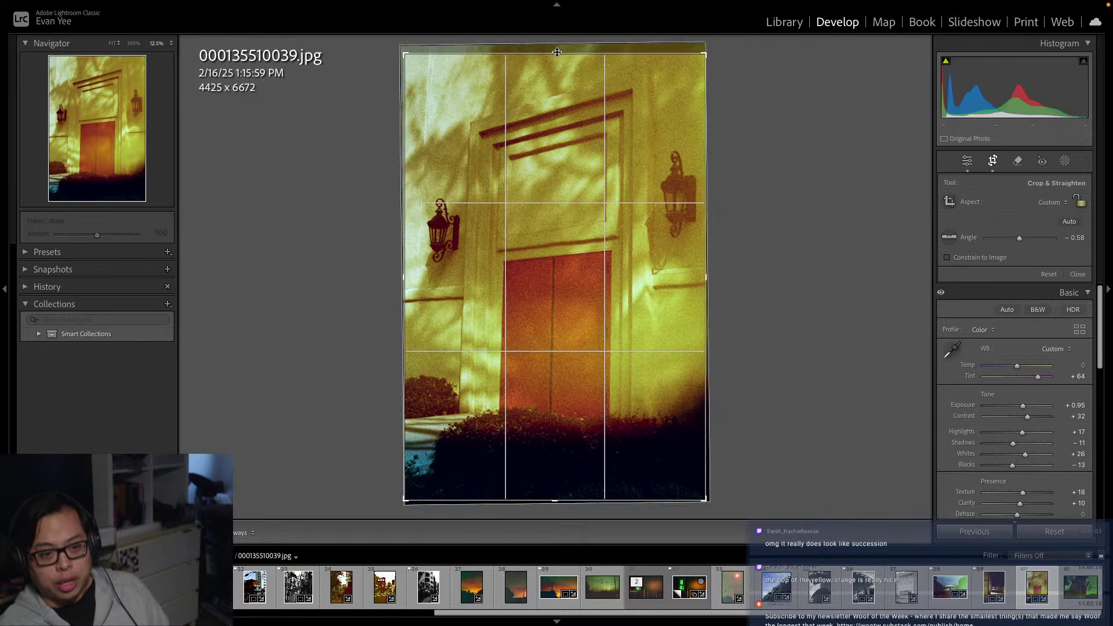
left_click_drag(556, 52, 556, 65)
key("Return")
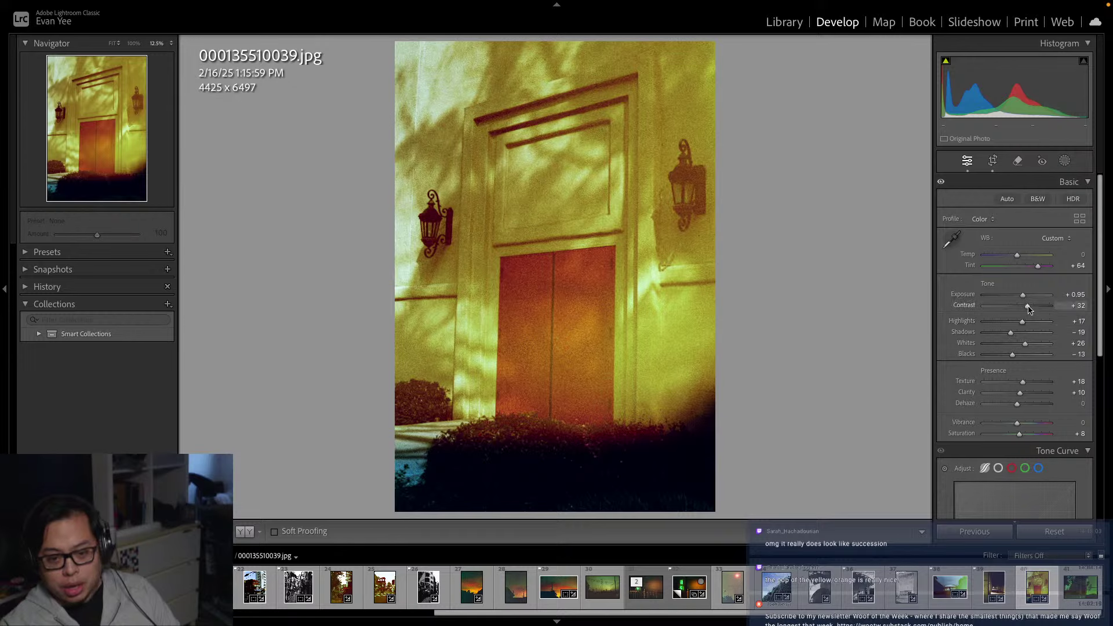
Raise the doorway photo's contrast to +50, texture to +23 and clarity to +12
left_click_drag(1030, 309, 1033, 309)
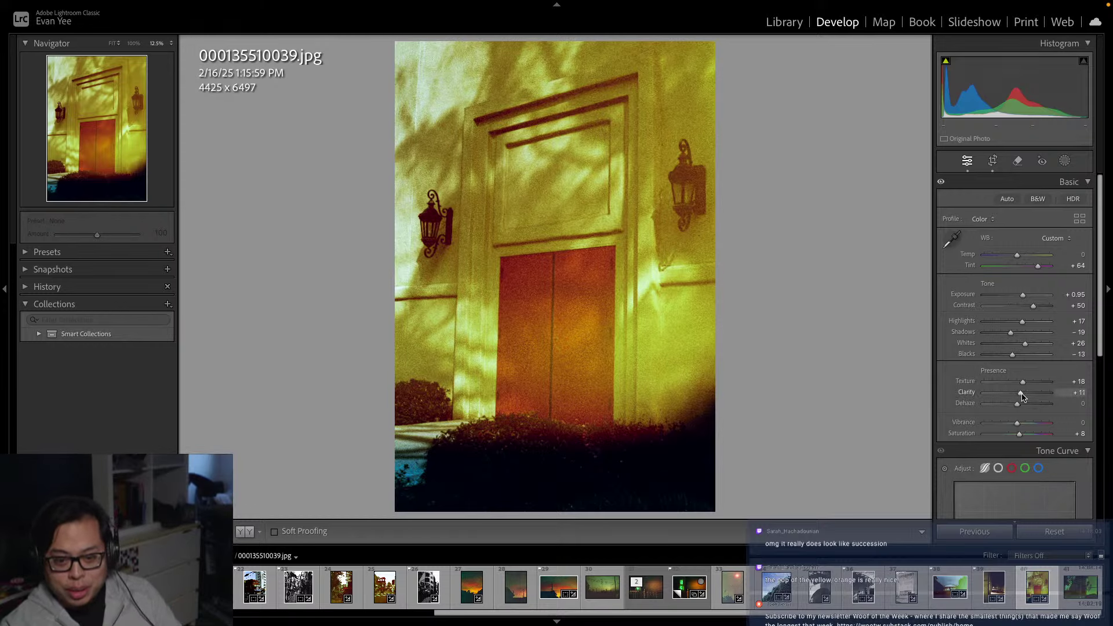
left_click_drag(1021, 396, 1023, 392)
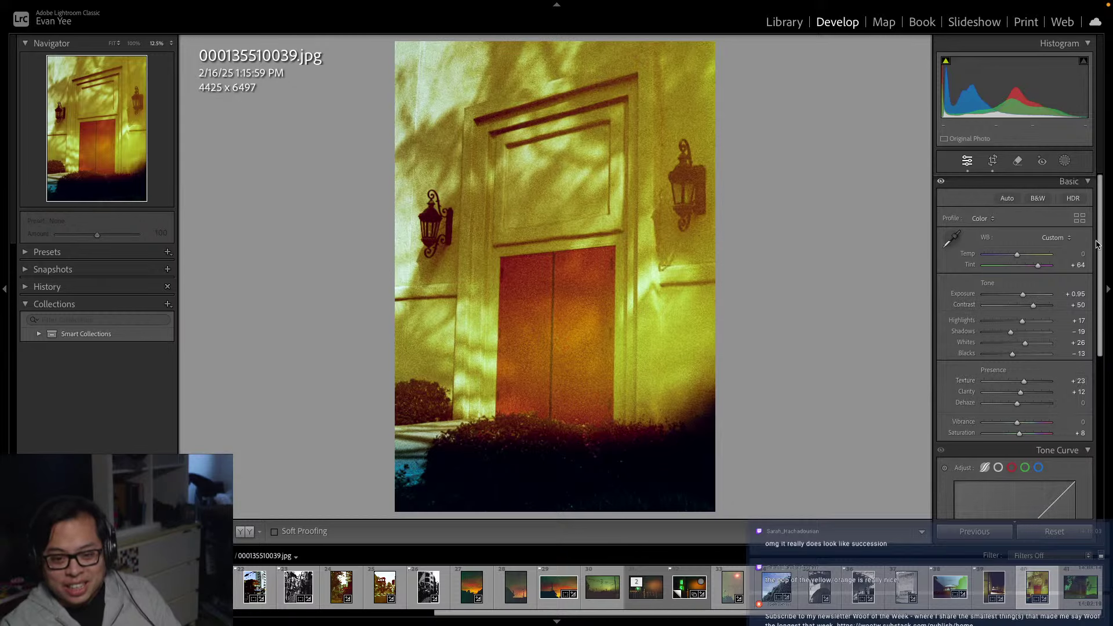
Adjust the tone curve to darks -17 and lights +7, and compare the photo with its unedited version
left_click(1085, 182)
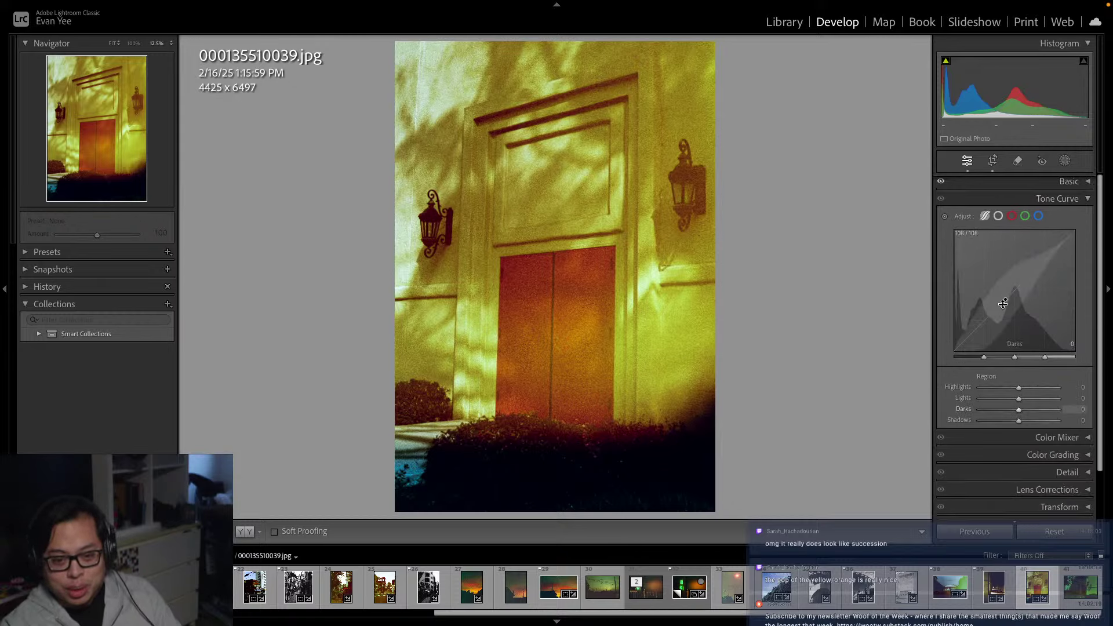
left_click_drag(1002, 304, 995, 316)
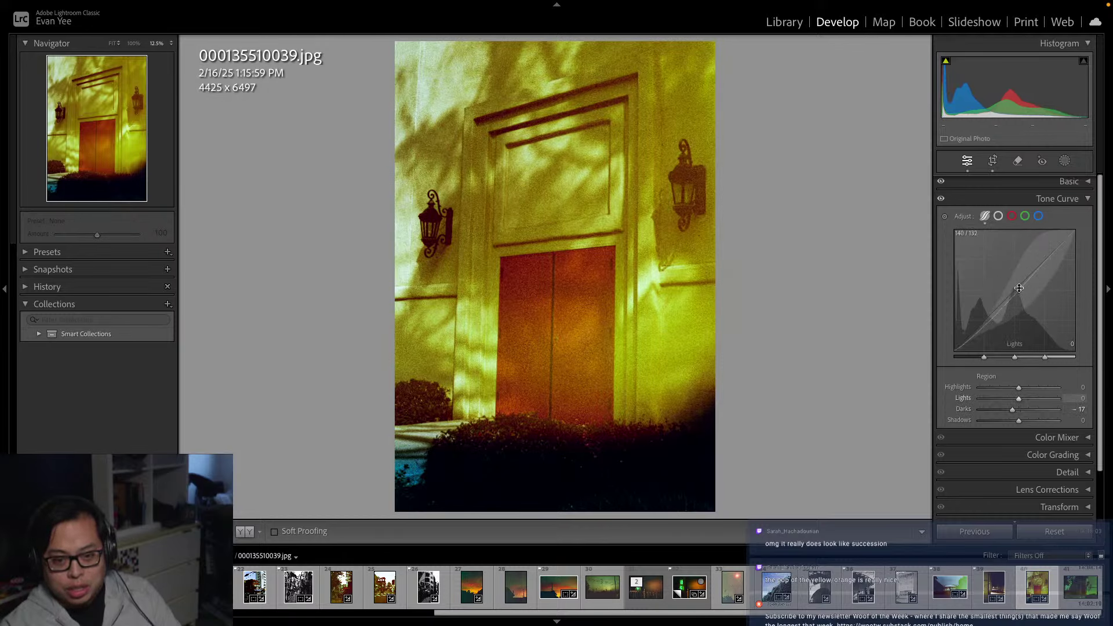
left_click_drag(1017, 290, 1019, 286)
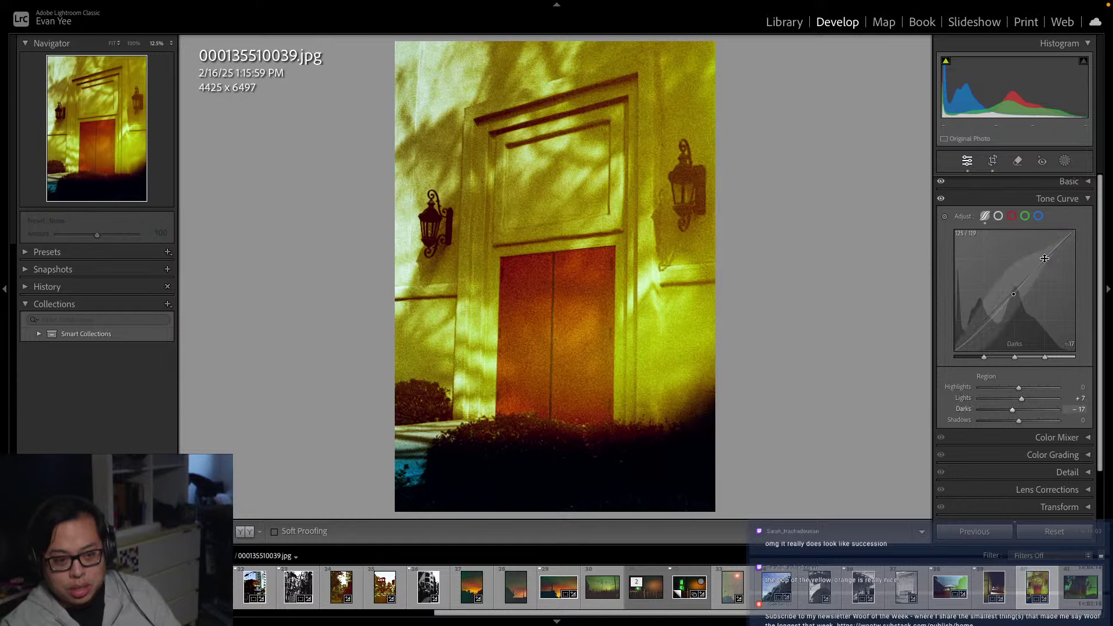
left_click(1087, 197)
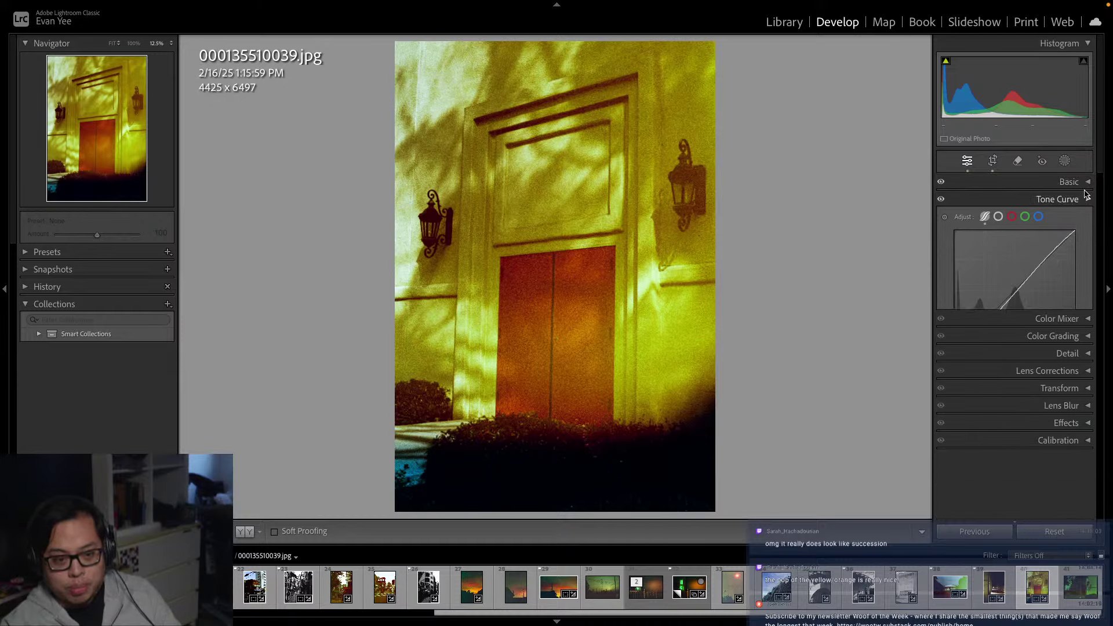
left_click(248, 532)
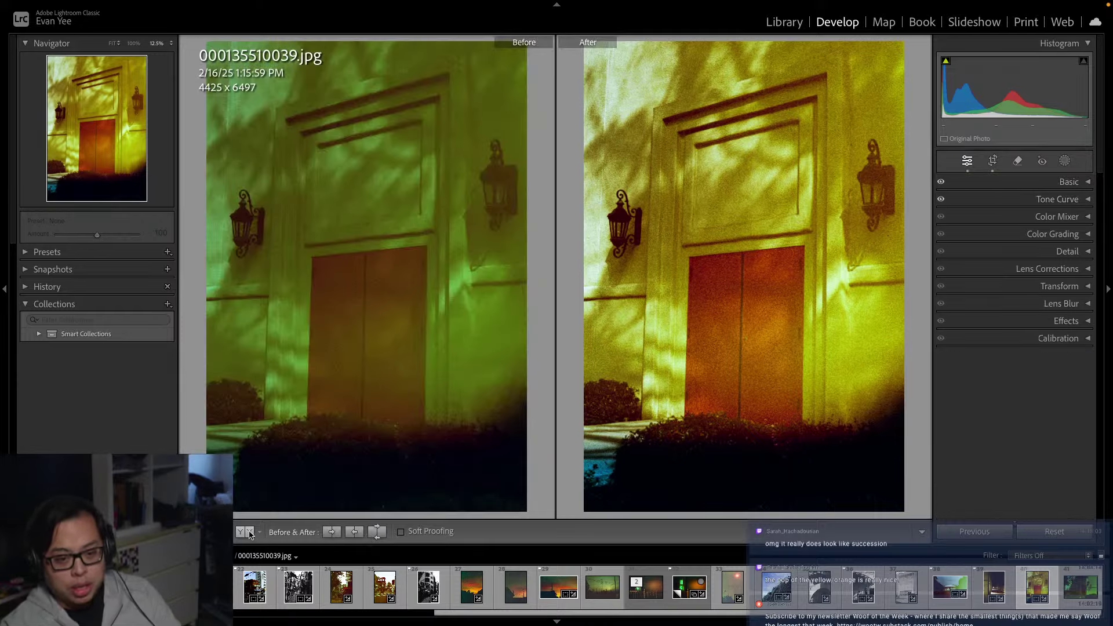
left_click(248, 532)
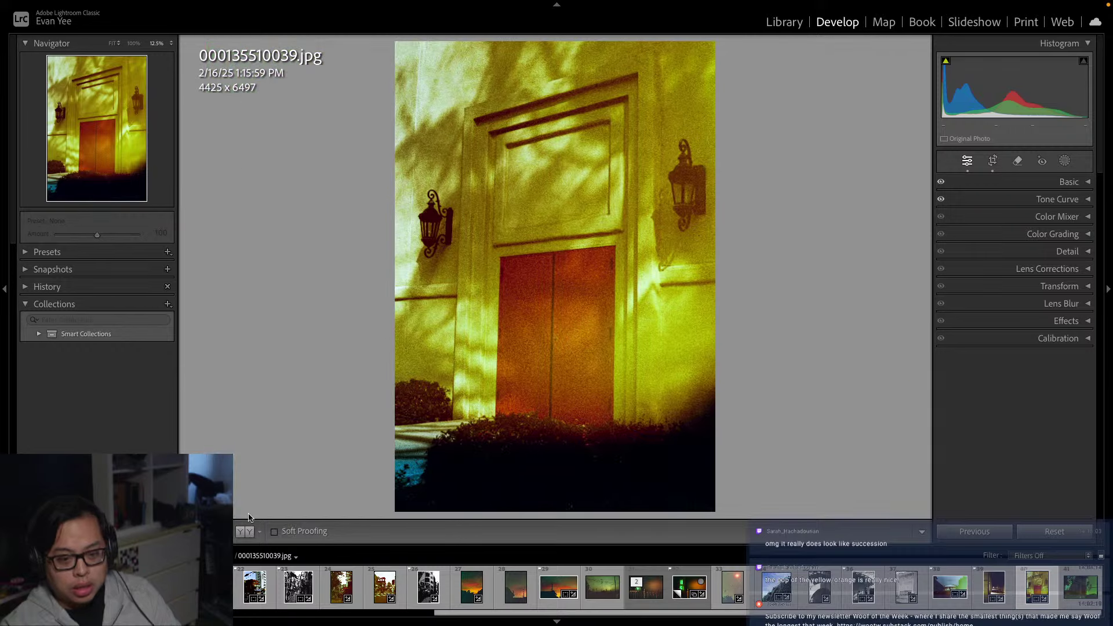
Try a cooler white balance temperature of -9 and compare the photo before and after
left_click(1070, 182)
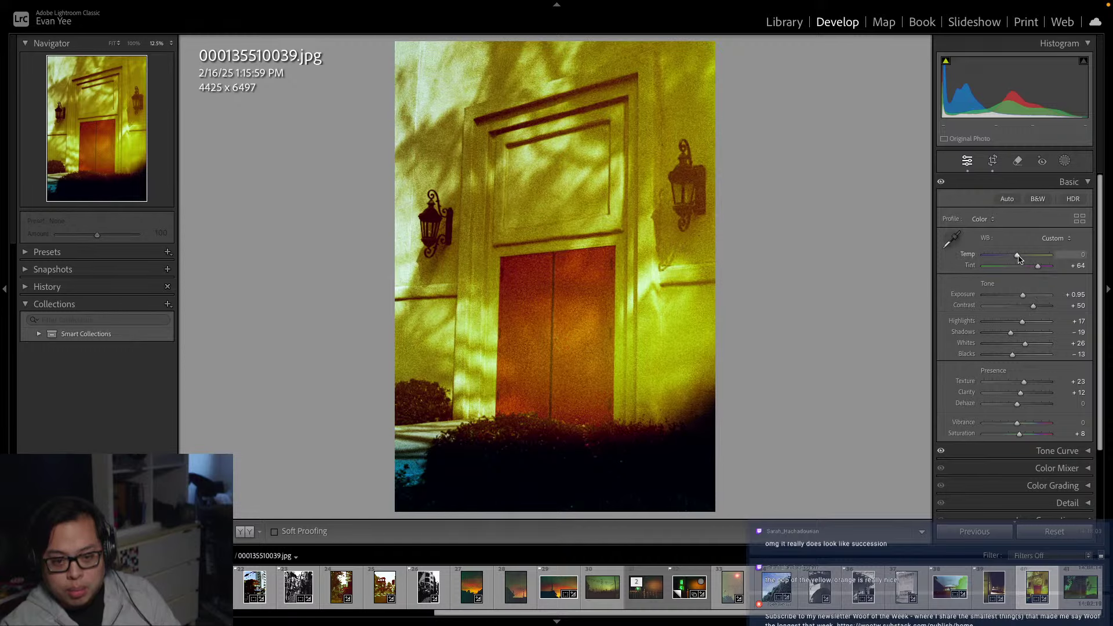
left_click_drag(1017, 257, 1015, 258)
left_click(244, 533)
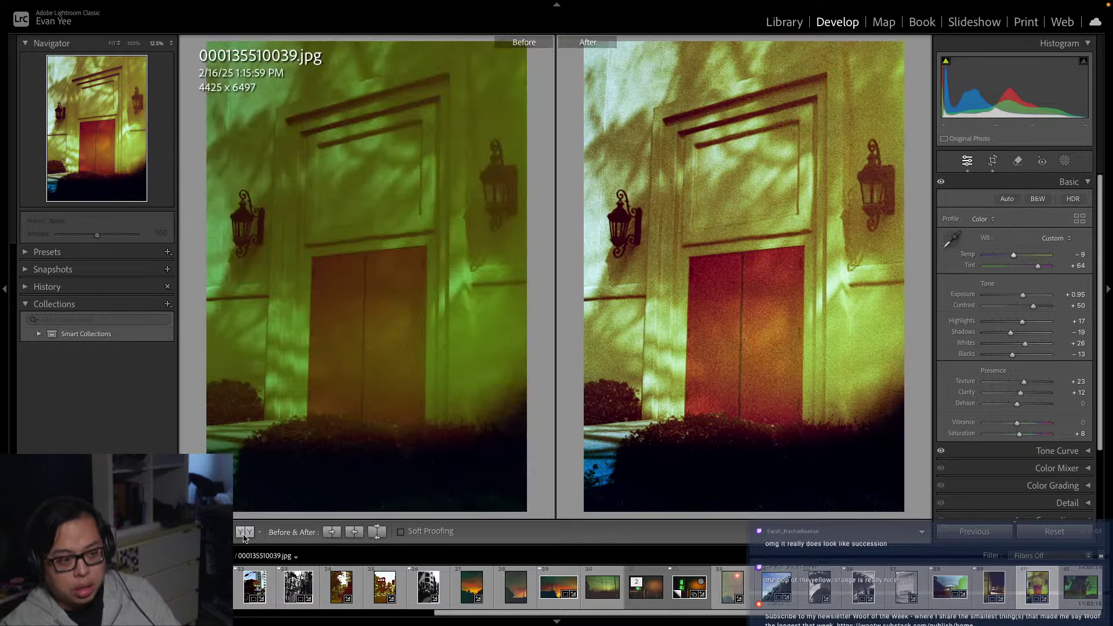
left_click(244, 534)
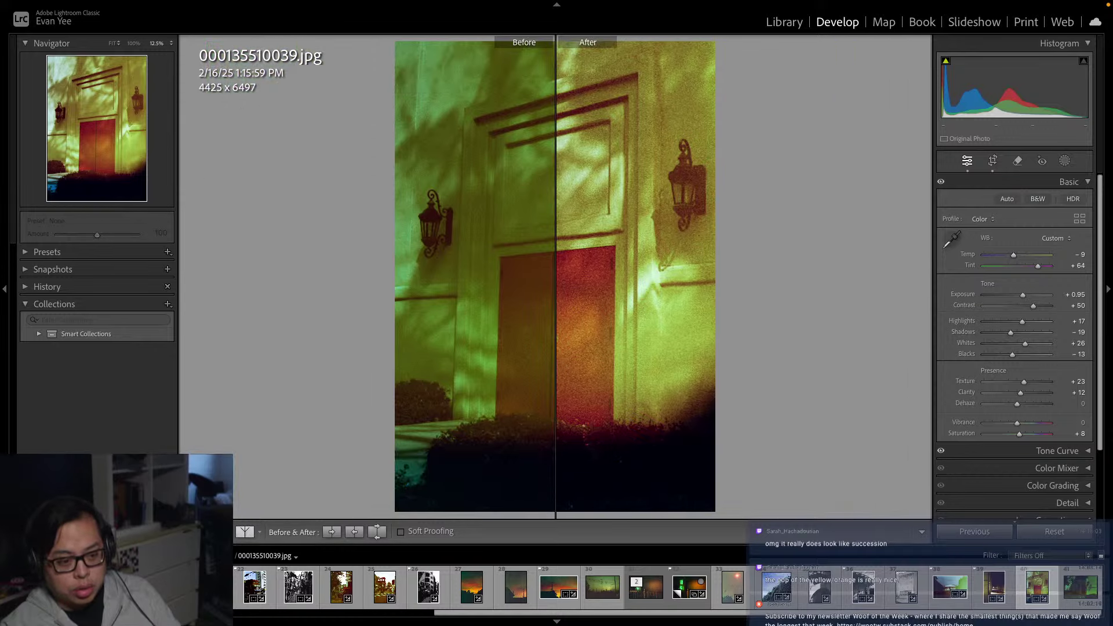
left_click(243, 534)
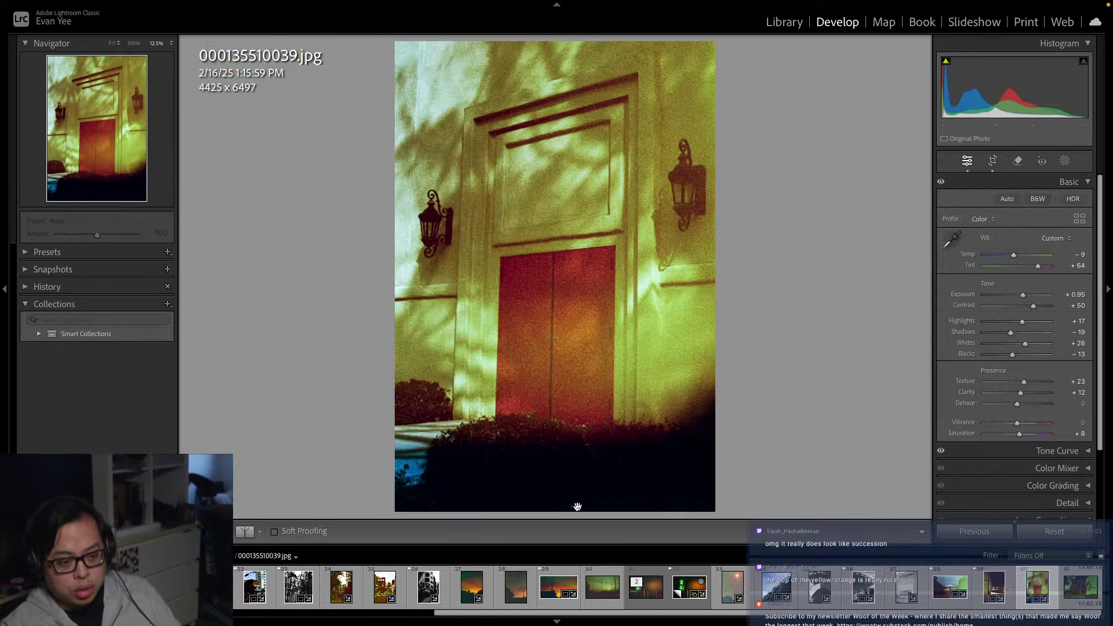
Set the doorway photo's white balance temperature to -4
left_click(1078, 256)
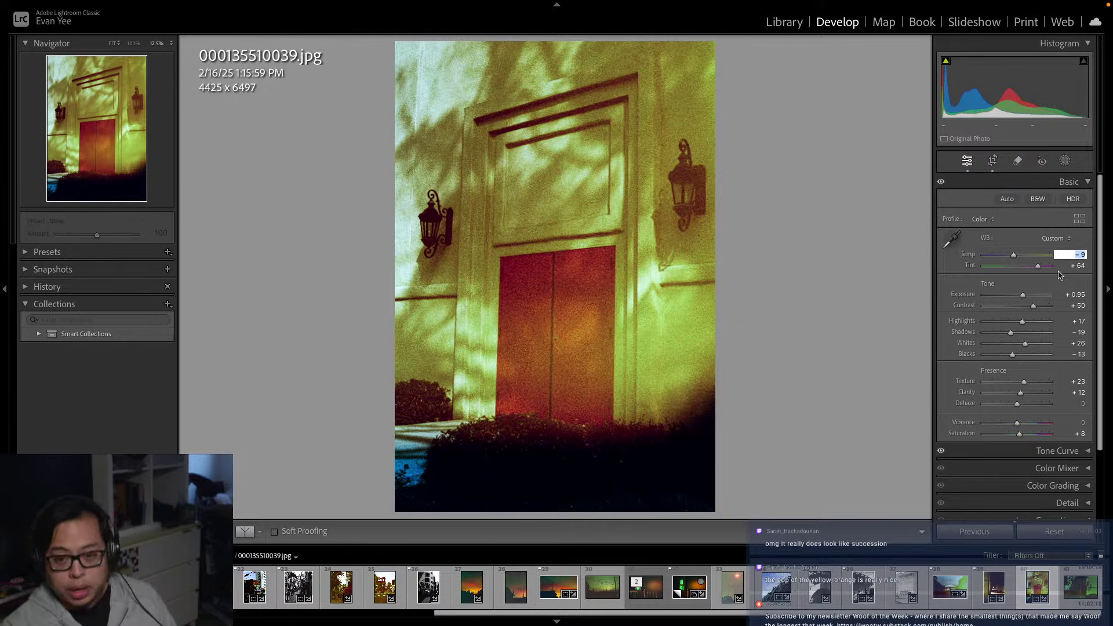
left_click_drag(1083, 254, 1078, 254)
left_click(1078, 253)
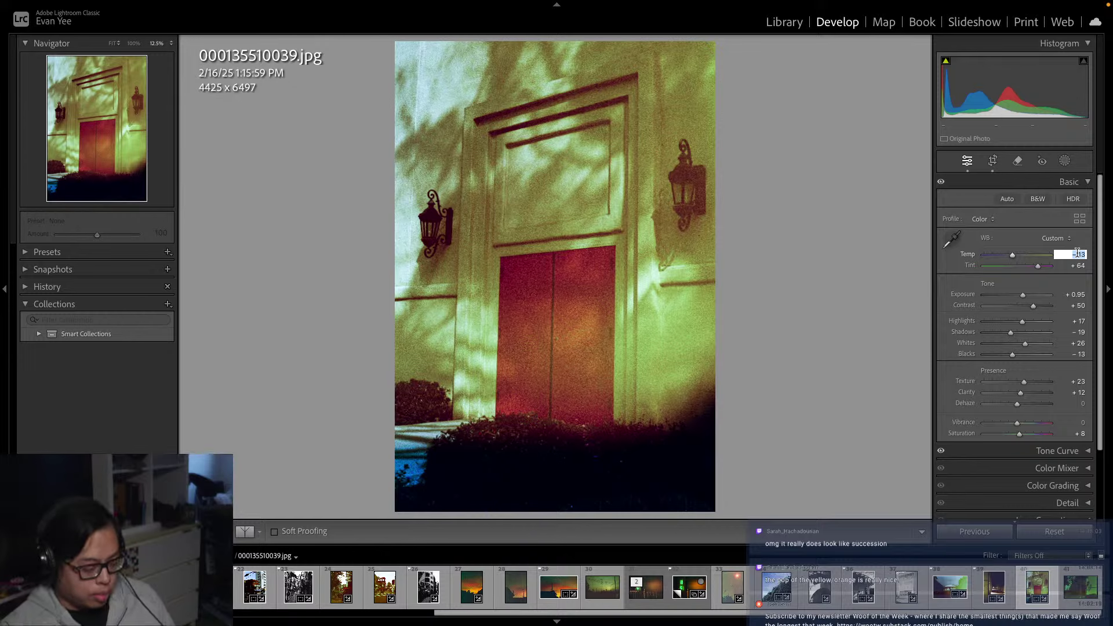
key("BackSpace")
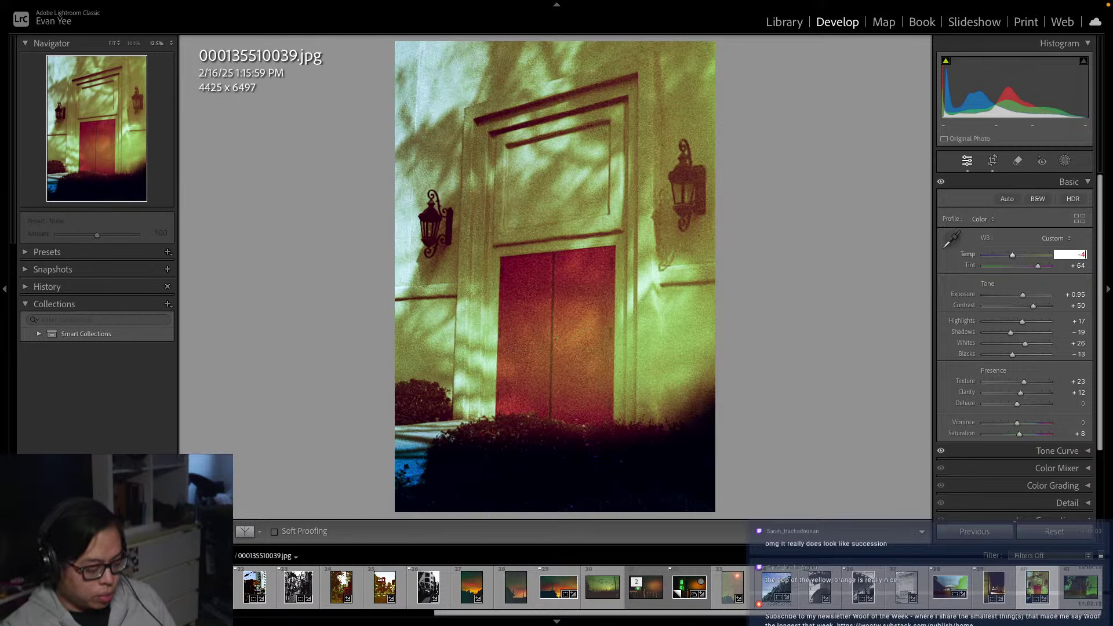
type("-4")
key("Return")
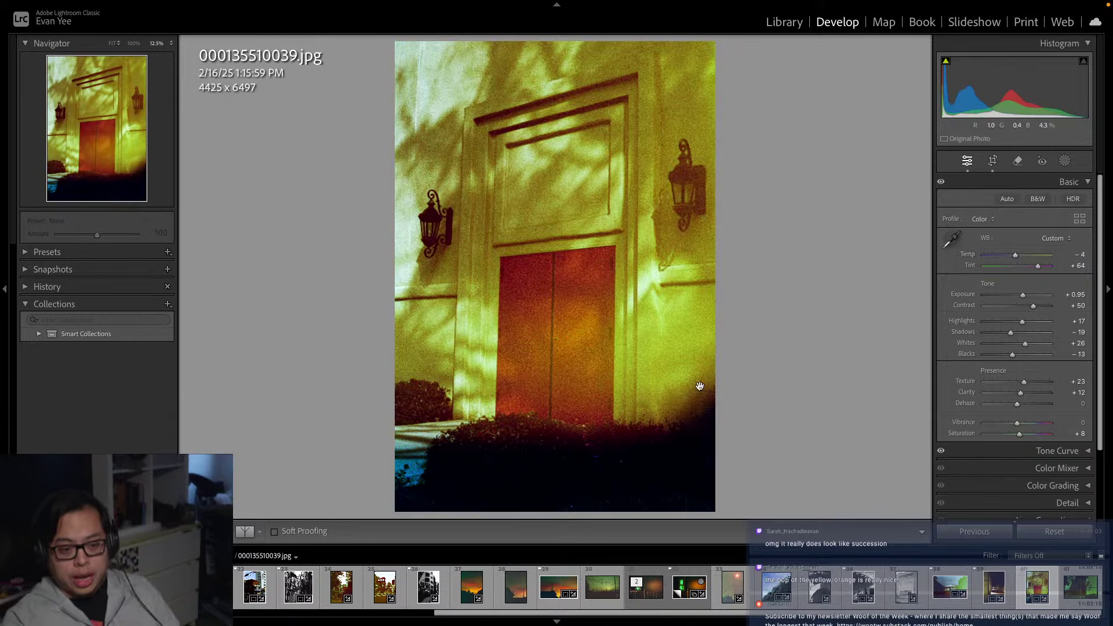
Compare the doorway photo before and after editing in split view and side by side
left_click(243, 530)
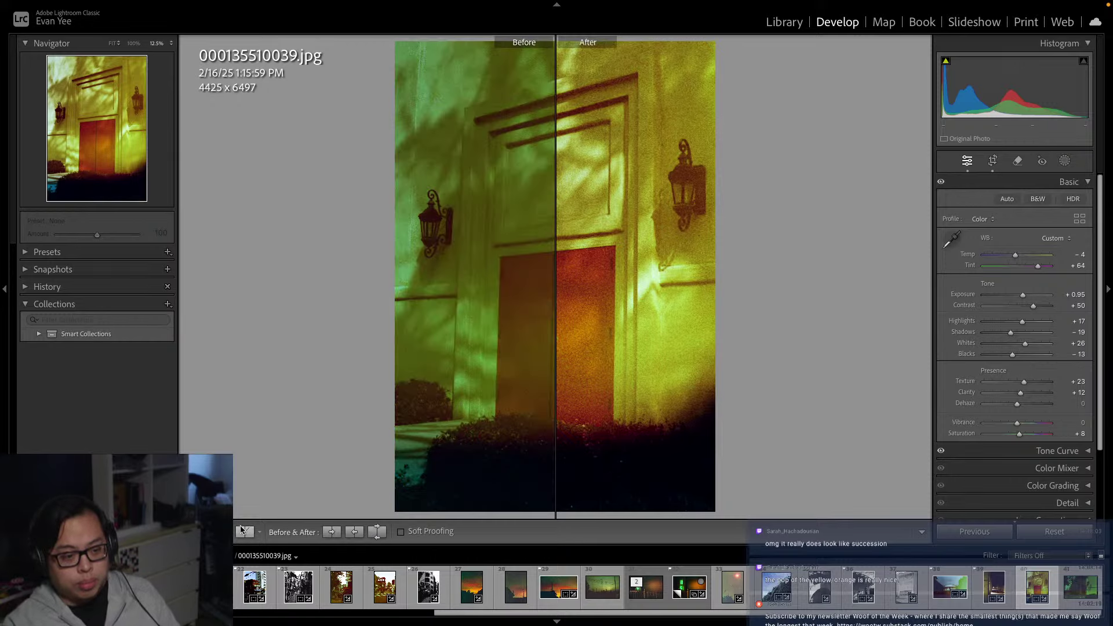
left_click(244, 531)
left_click(244, 531)
left_click(244, 532)
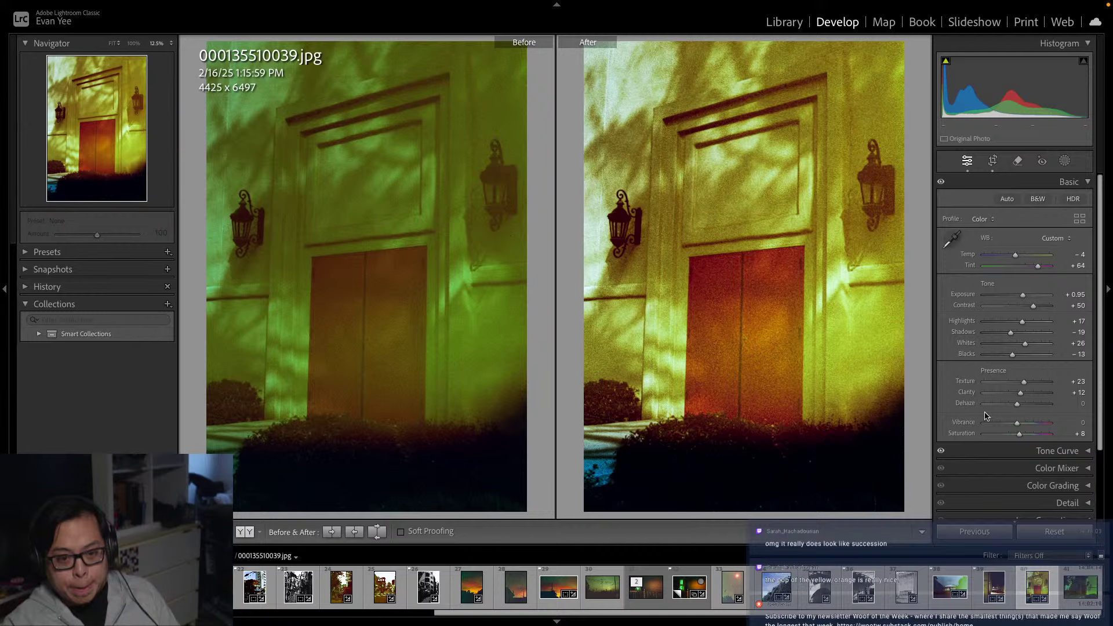
Try manual luminance noise reduction on the doorway photo at 15 and at 100
left_click(1069, 181)
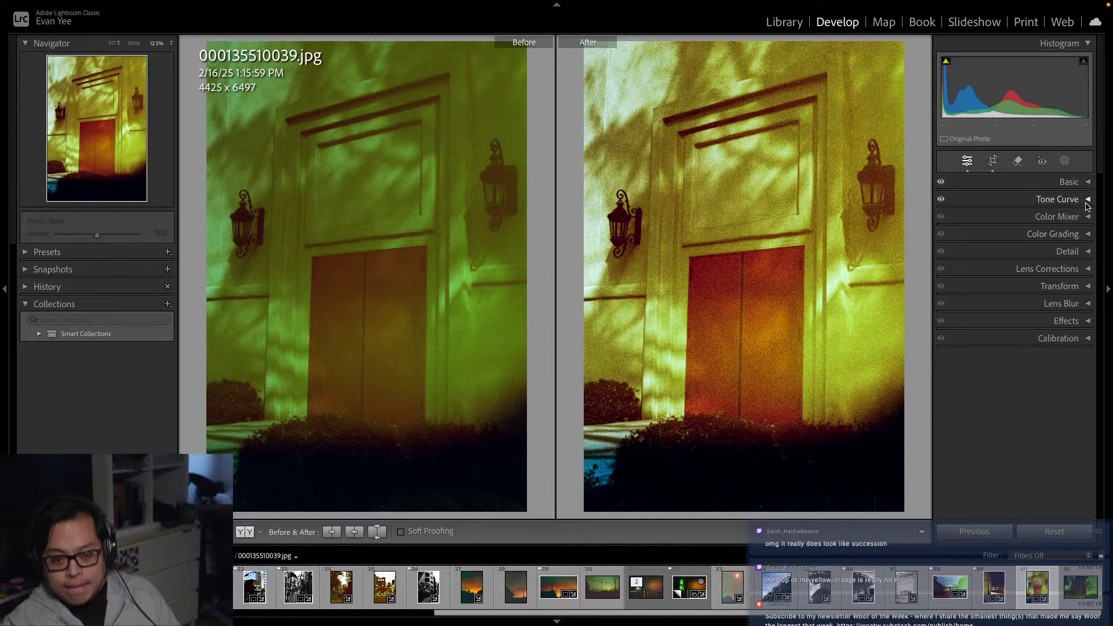
left_click(1085, 251)
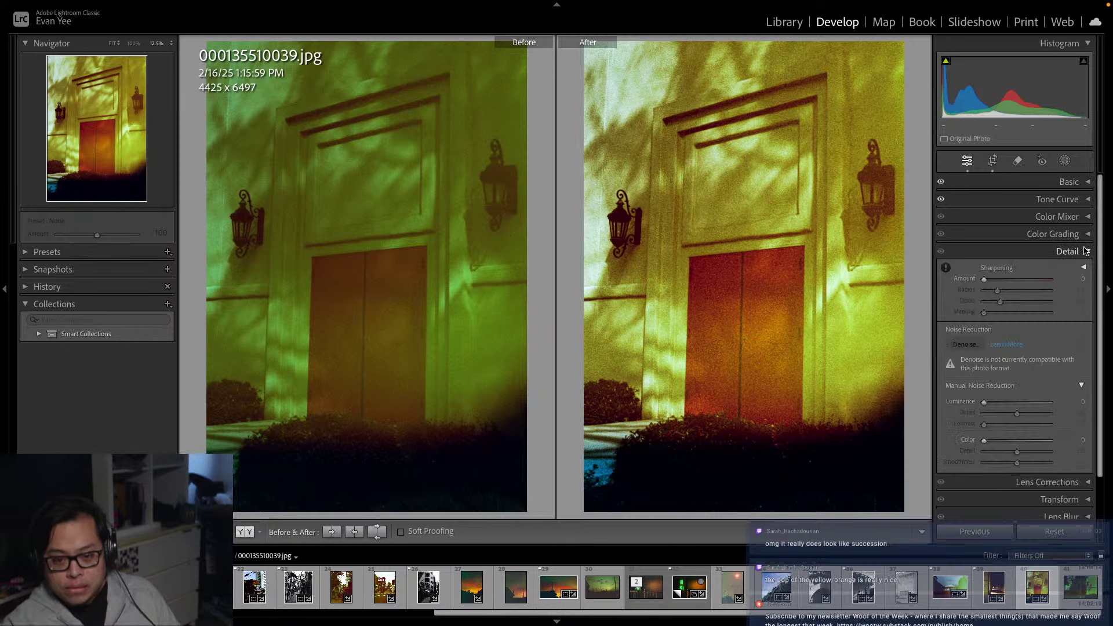
left_click(1080, 402)
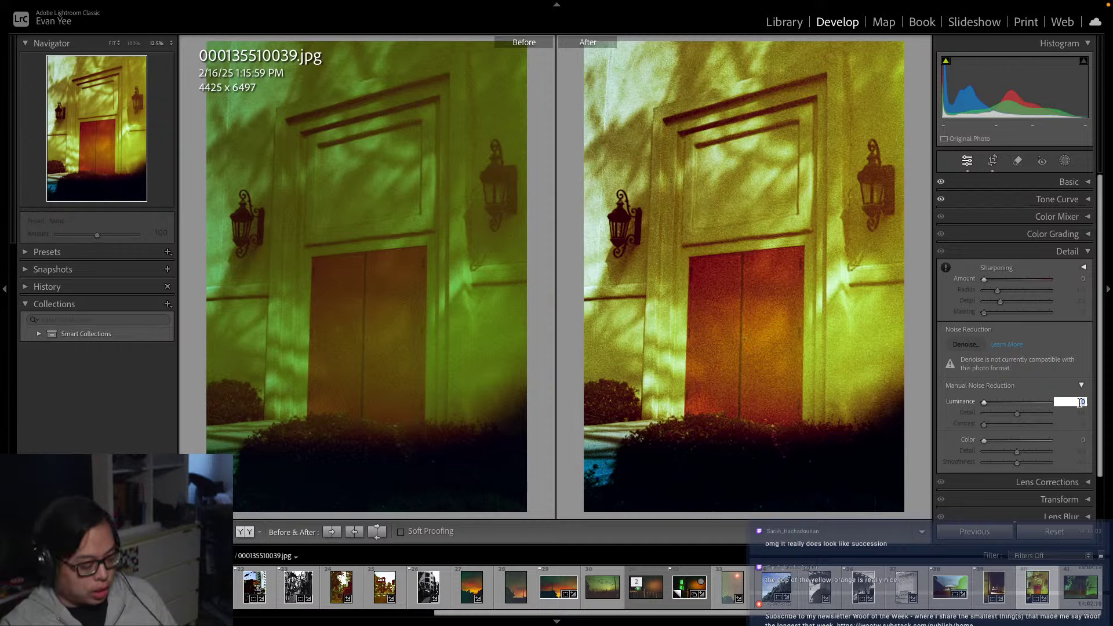
type("15")
key("Return")
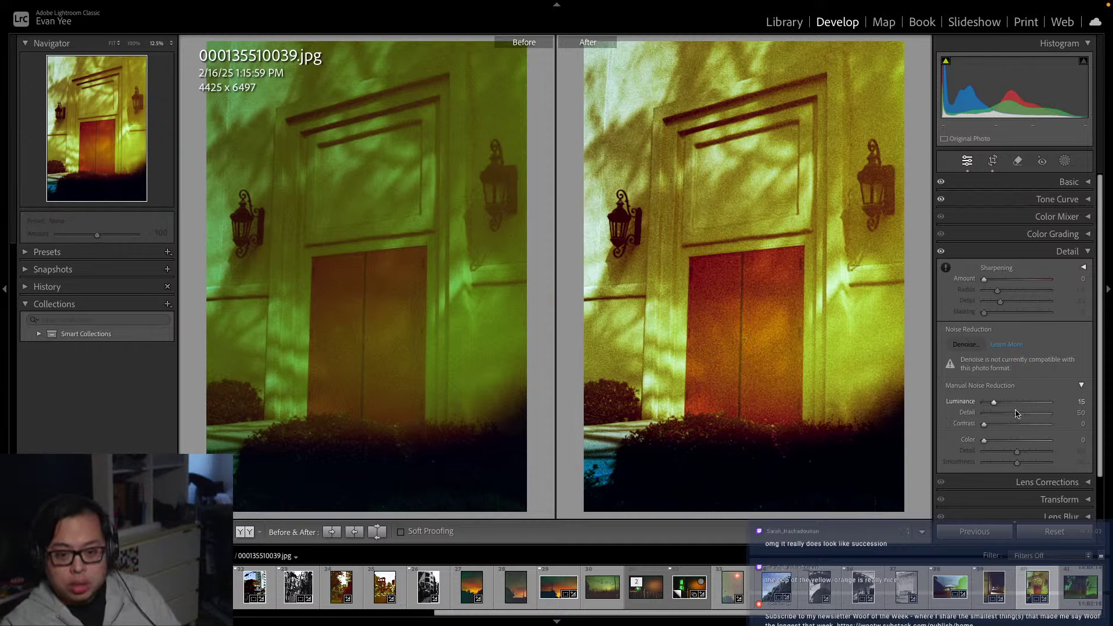
left_click(1080, 401)
type("100")
key("Return")
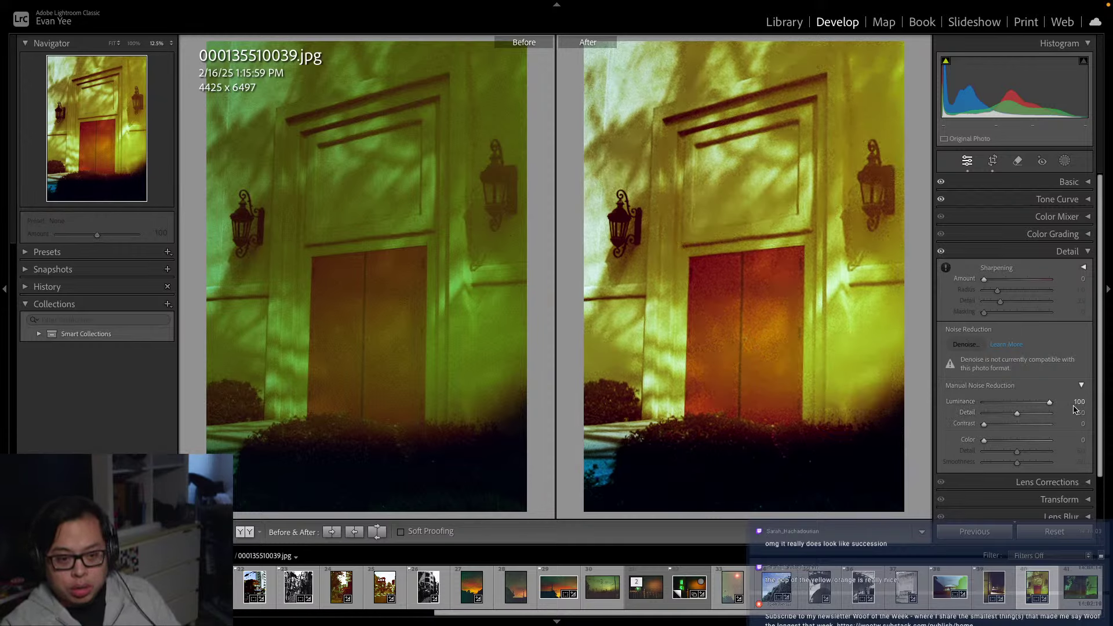
Set the doorway photo's luminance noise reduction to 24
left_click(1078, 402)
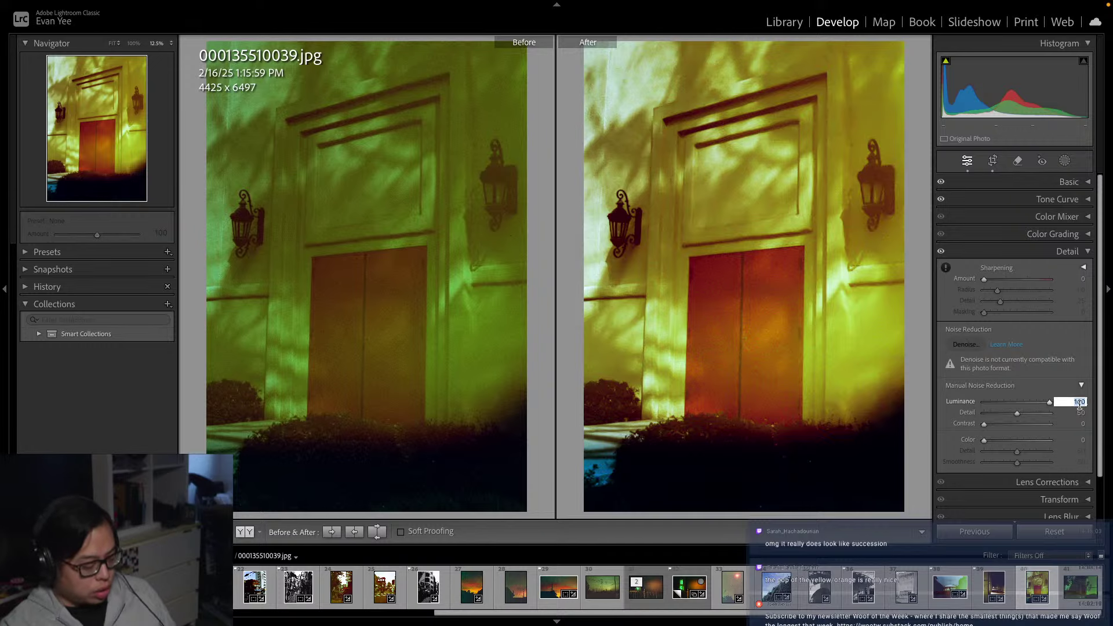
type("25")
key("Return")
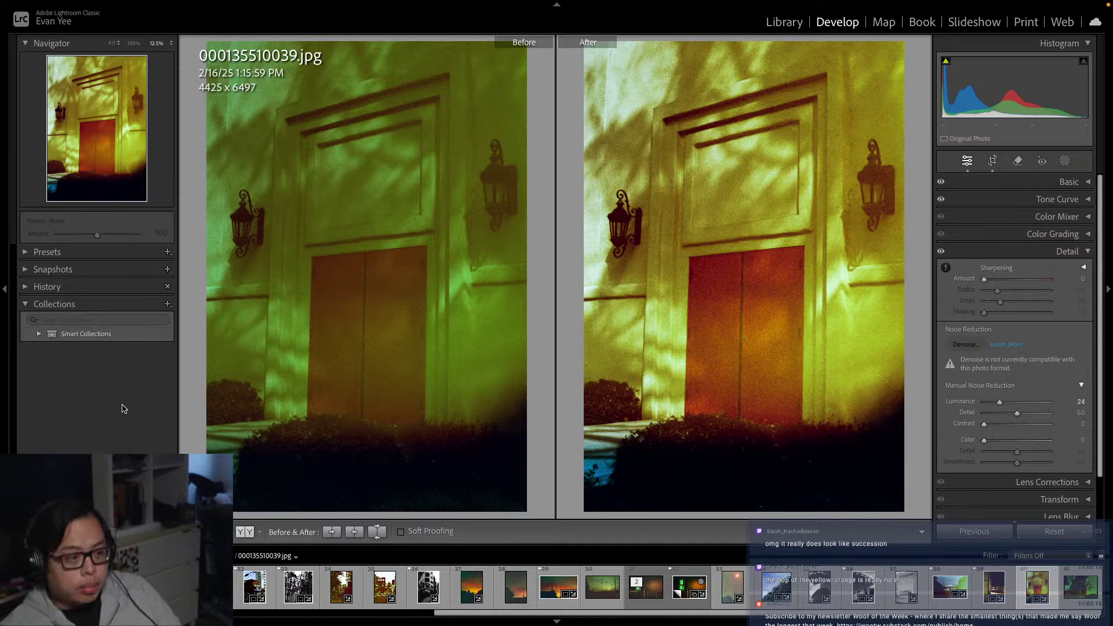
Close the before/after comparison of the doorway photo, check its grain up close and flag it as a pick
key("y")
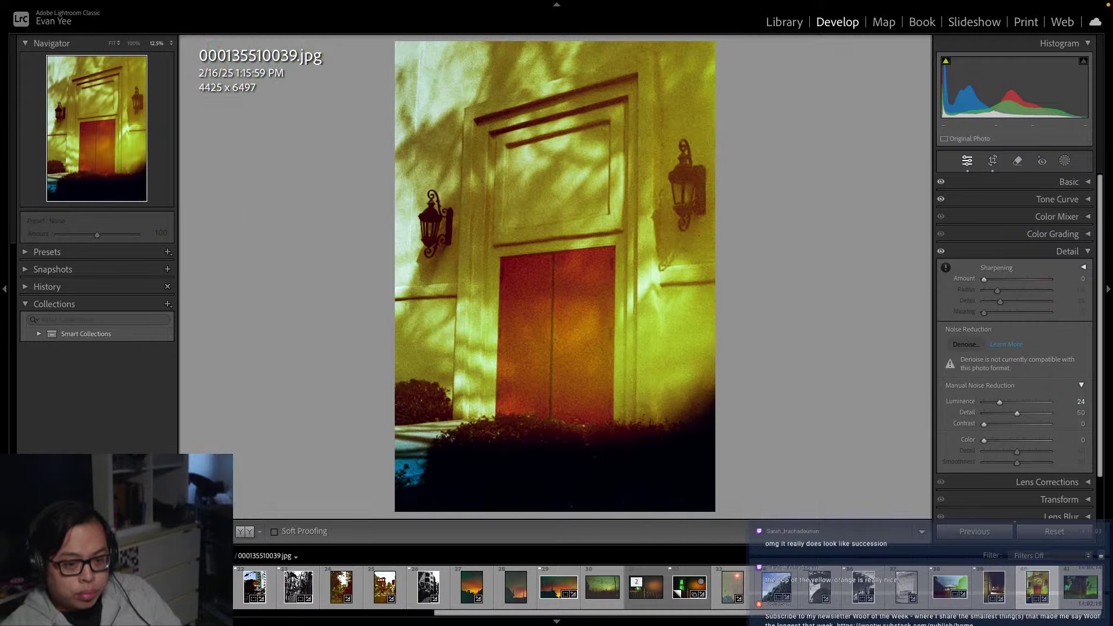
left_click(649, 318)
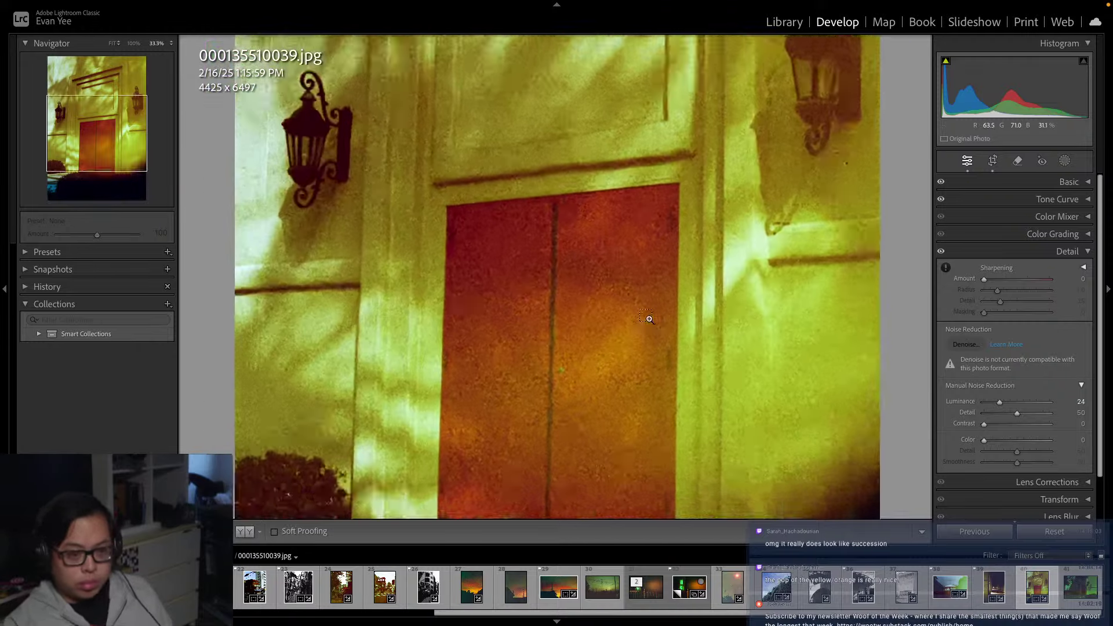
left_click(648, 318)
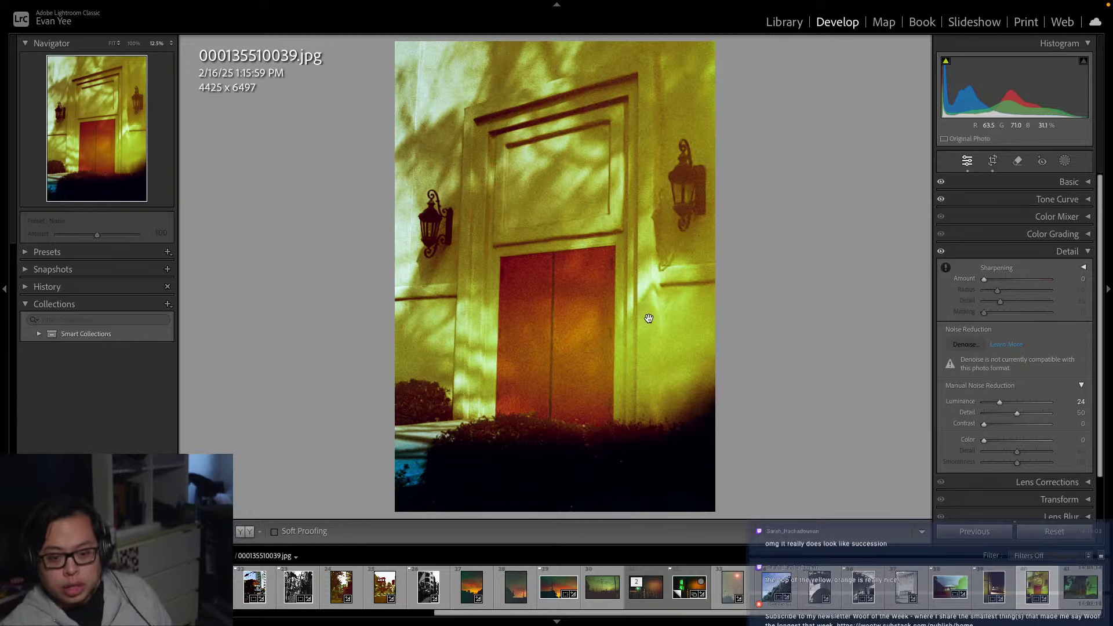
right_click(1028, 592)
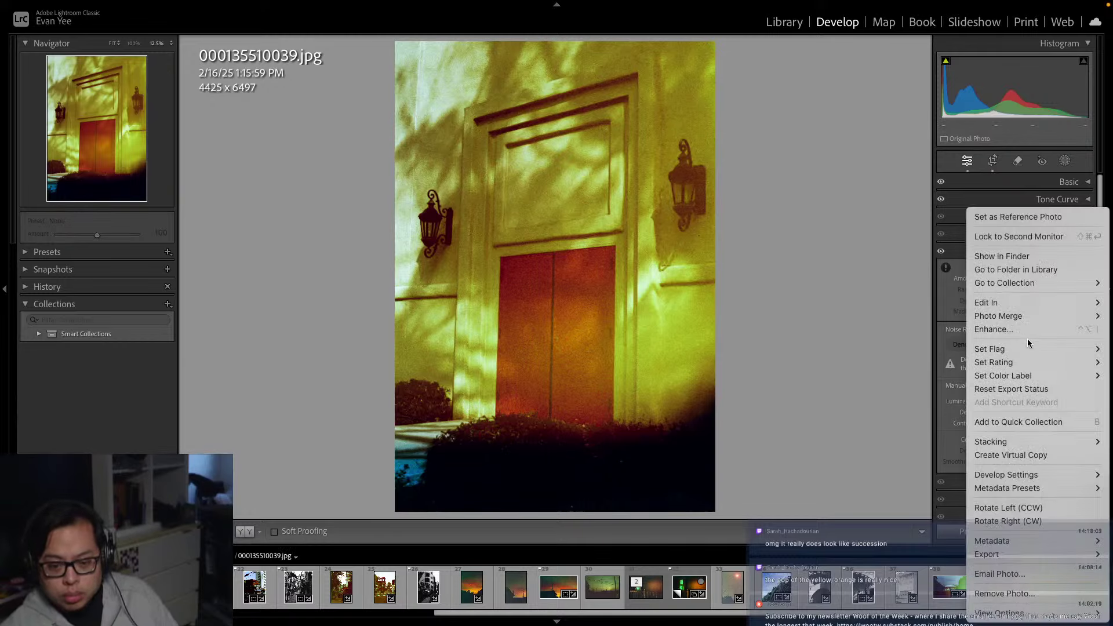
mouse_move(979, 351)
left_click(936, 349)
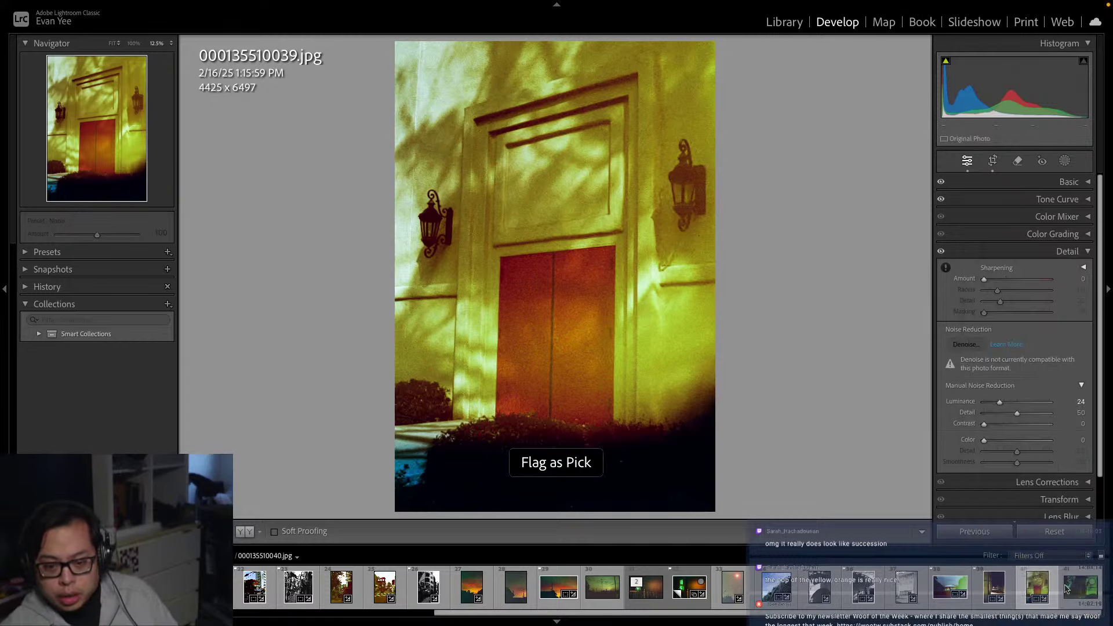
Open 000135510040.jpg and crop off the dark strip along its right edge, to about 6678 x 4492
left_click(1078, 586)
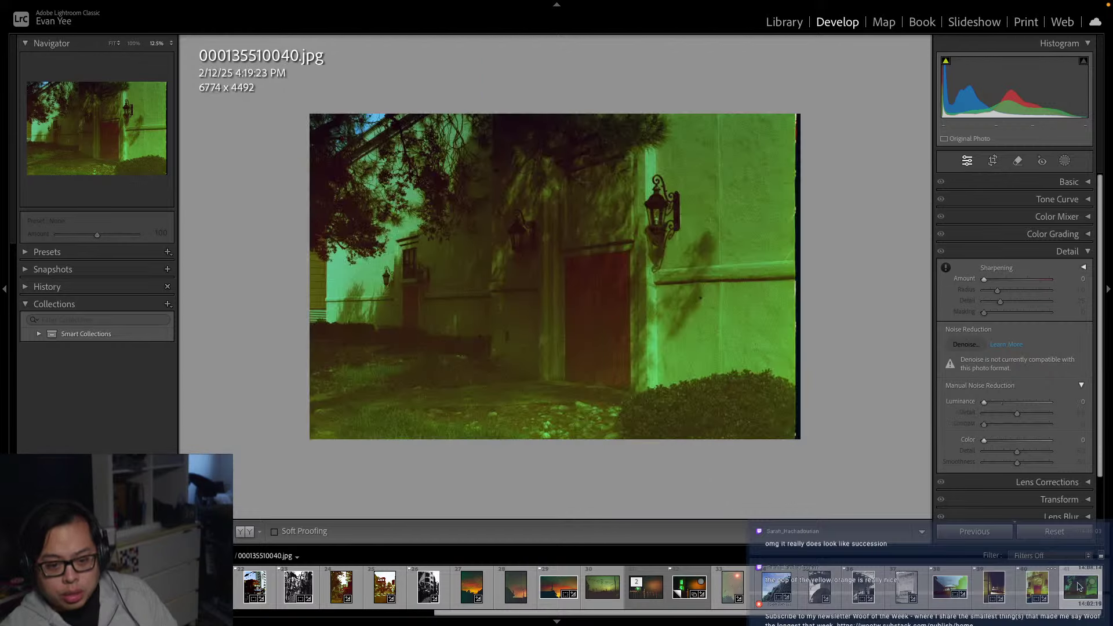
left_click(992, 161)
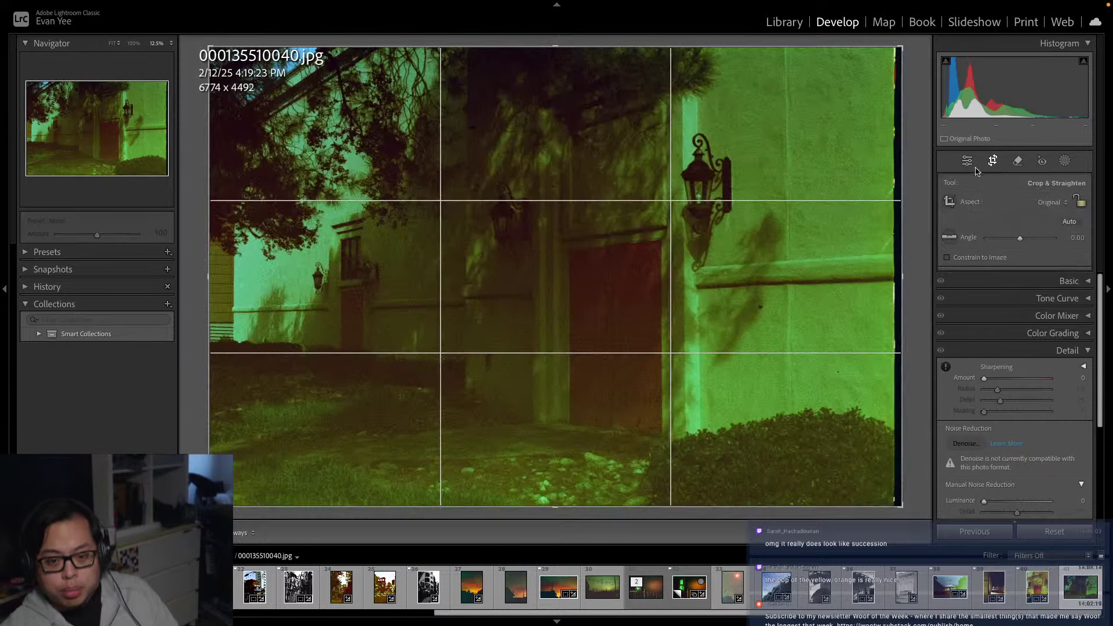
left_click_drag(904, 278, 894, 276)
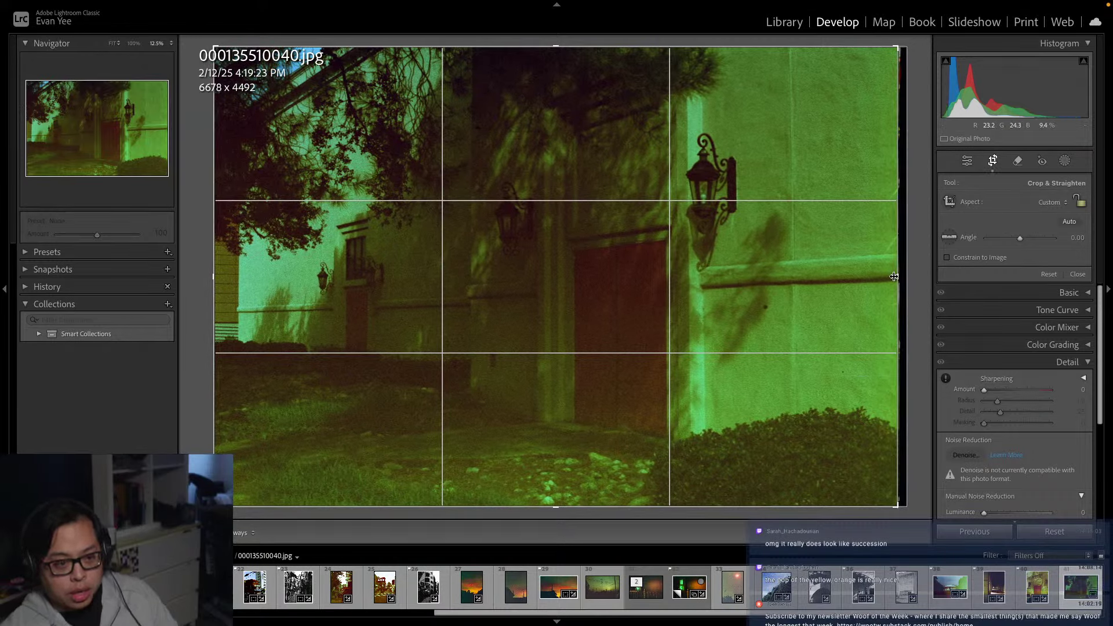
left_click(1077, 273)
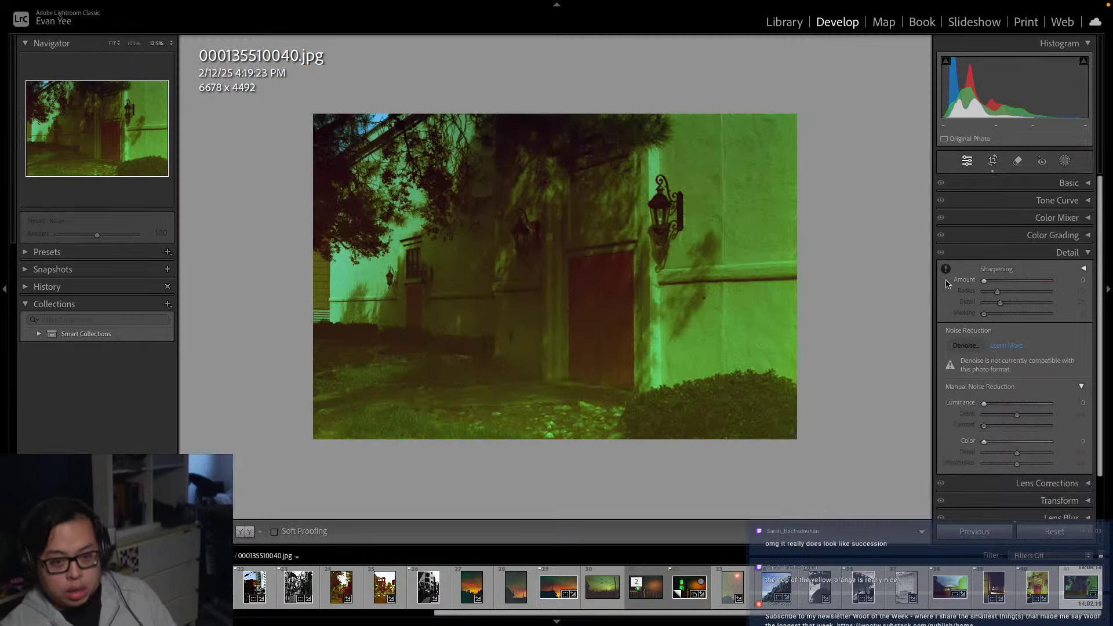
Set 000135510040.jpg to tint +90, exposure +0.90, contrast +22, highlights +24, shadows +100 and blacks -13
left_click(1087, 182)
left_click_drag(1016, 266, 1012, 355)
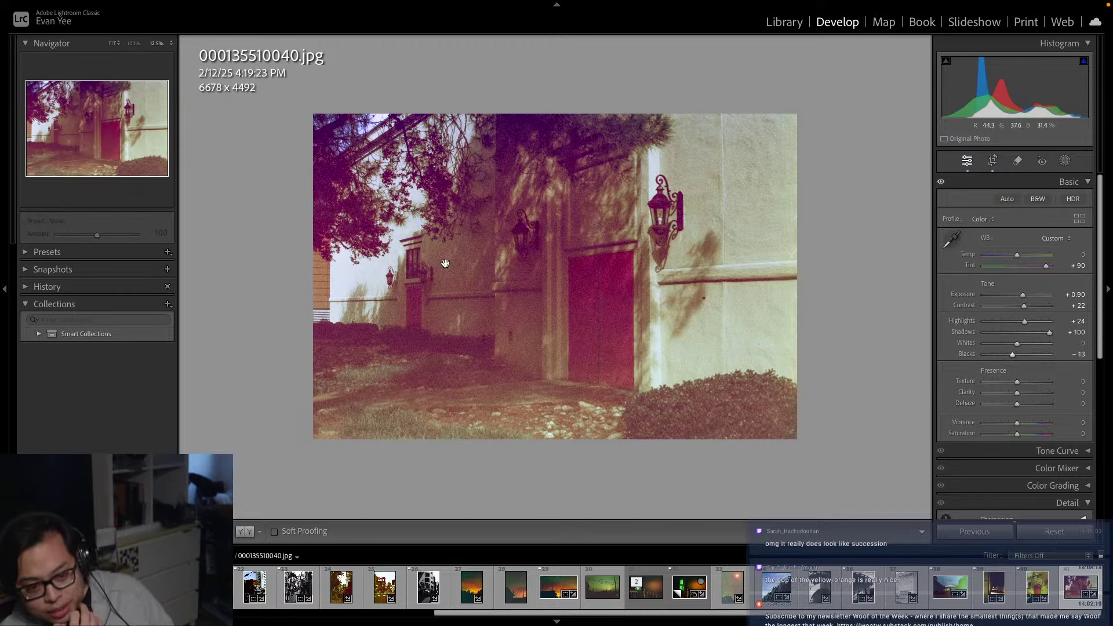
Recrop the photo tightly around the red door and the two nearest wall lanterns, to about 3909 x 3652
left_click(992, 161)
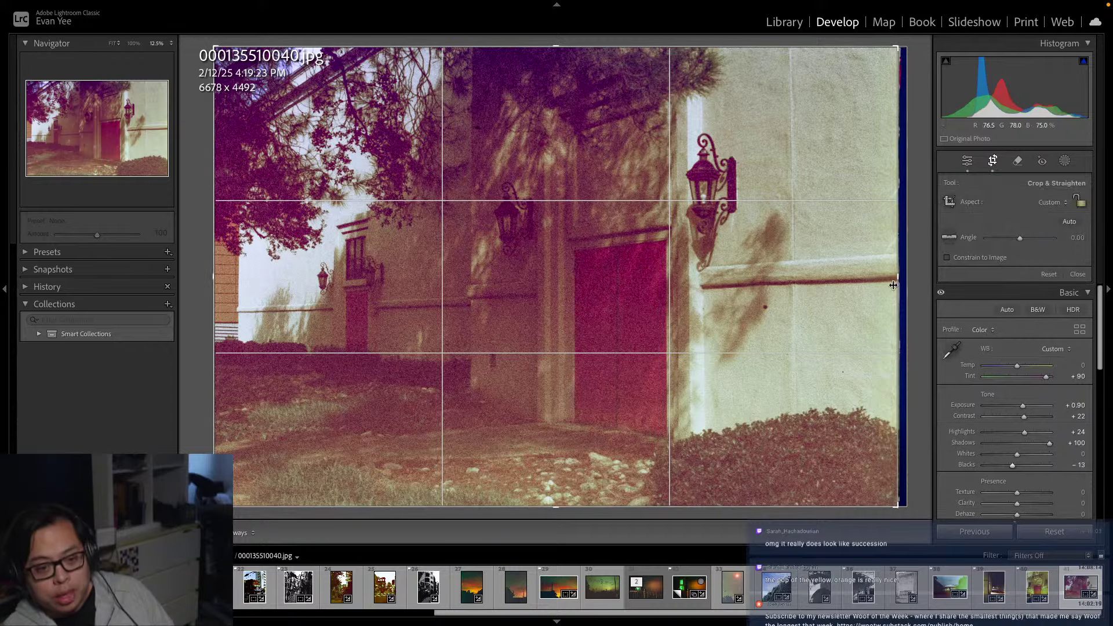
left_click_drag(888, 278, 766, 278)
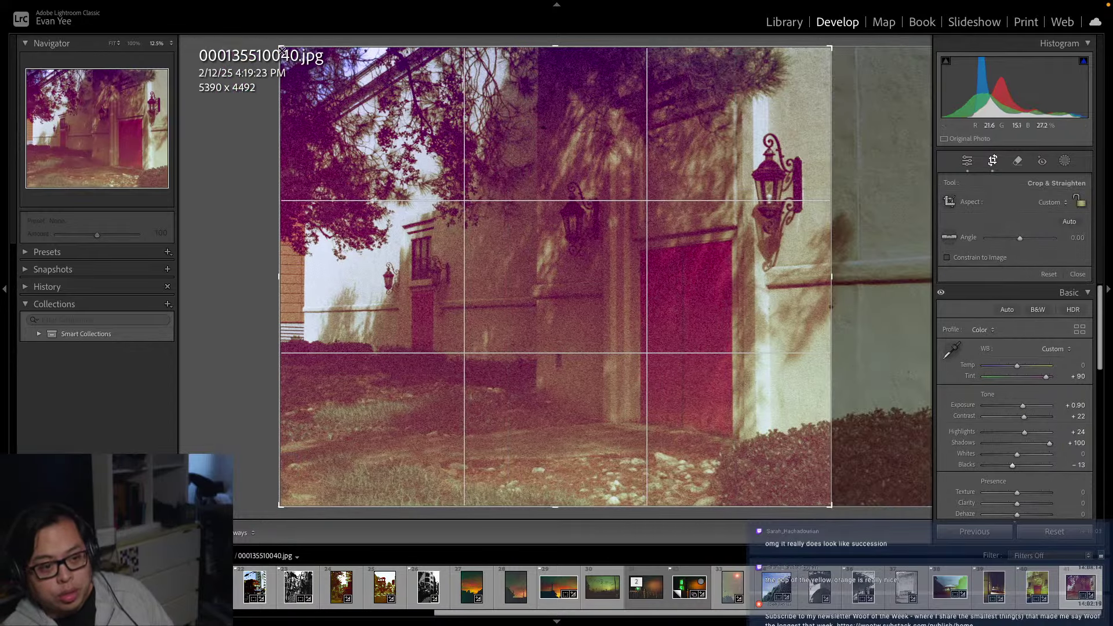
left_click_drag(279, 51, 353, 89)
left_click_drag(534, 251, 477, 258)
key("Return")
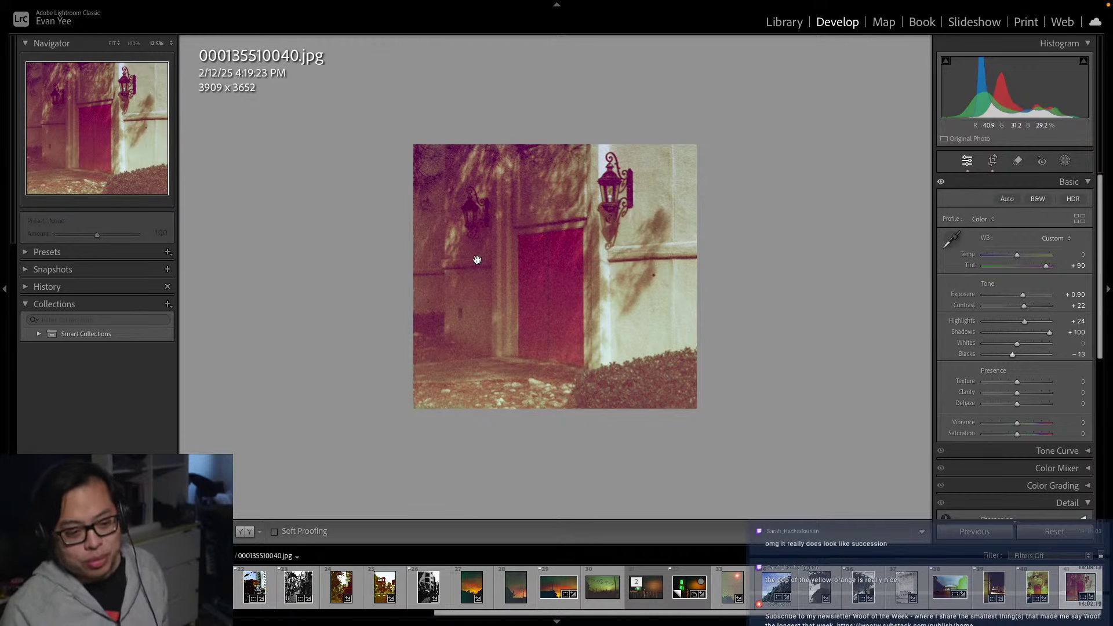
Show the whole import as a thumbnail grid in the Library and sort it by Pick
left_click(782, 22)
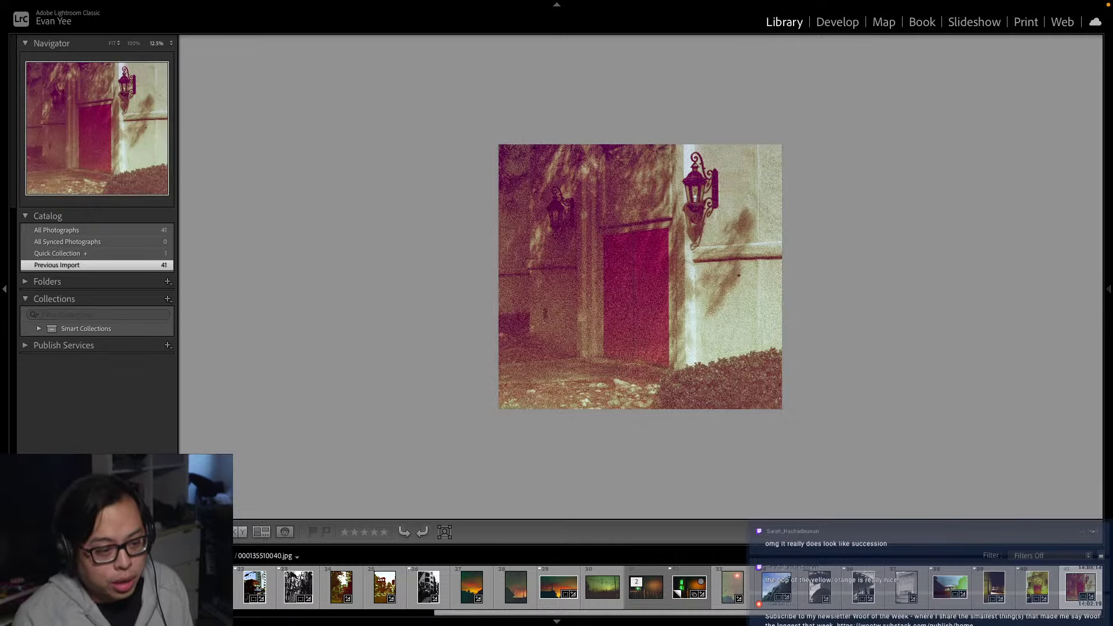
key("g")
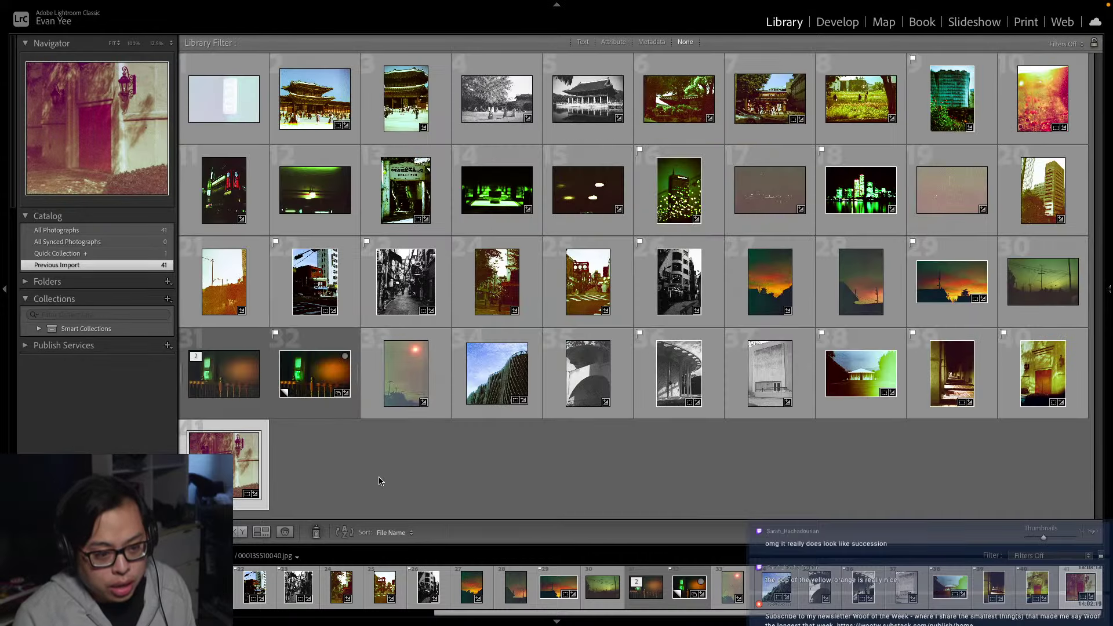
left_click(391, 532)
left_click(418, 489)
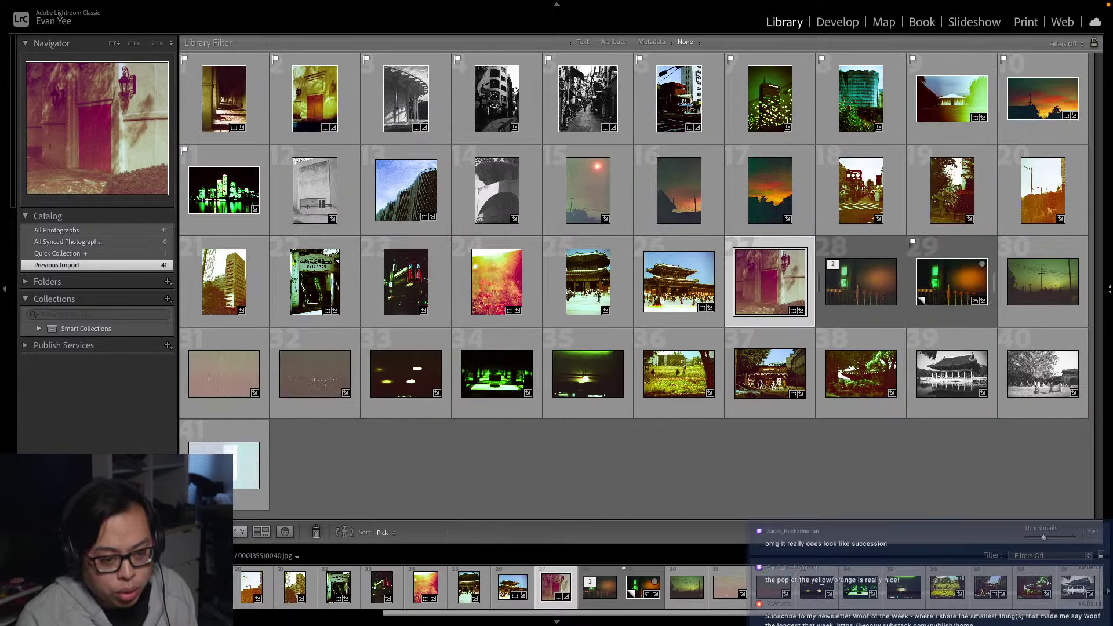
Filter the grid to flagged photos only and sort them by file name
left_click(1026, 556)
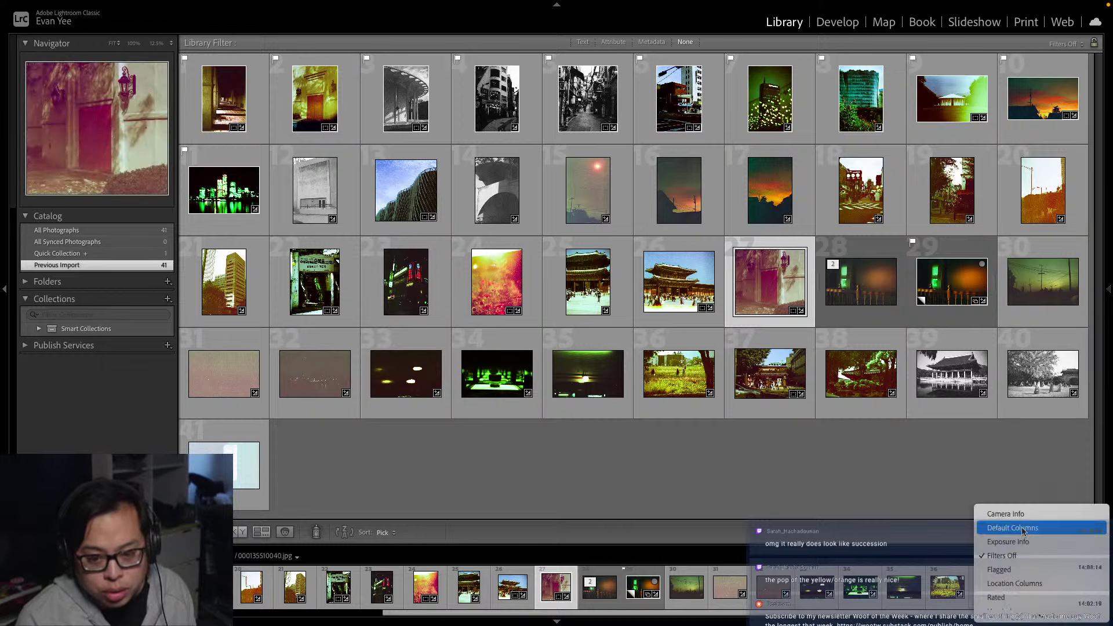
left_click(1002, 569)
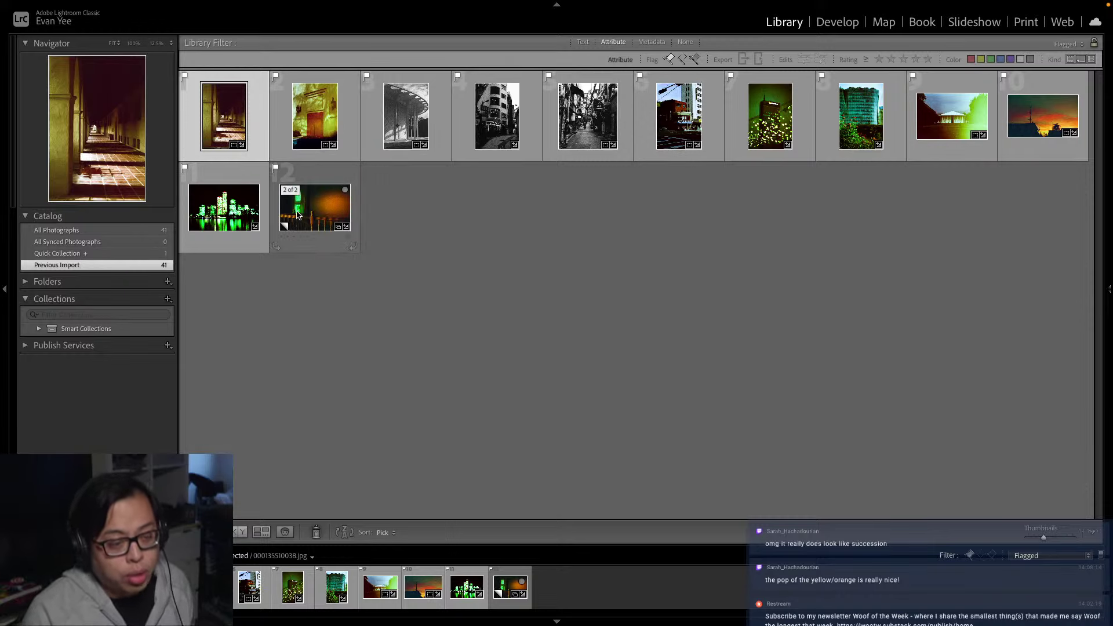
left_click(373, 339)
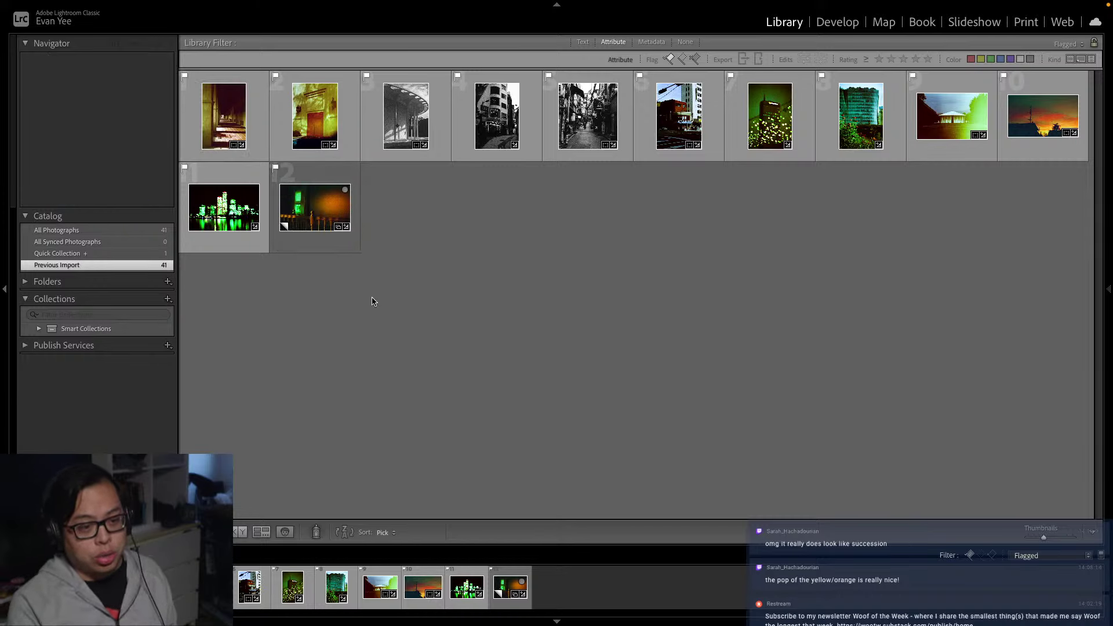
left_click(379, 533)
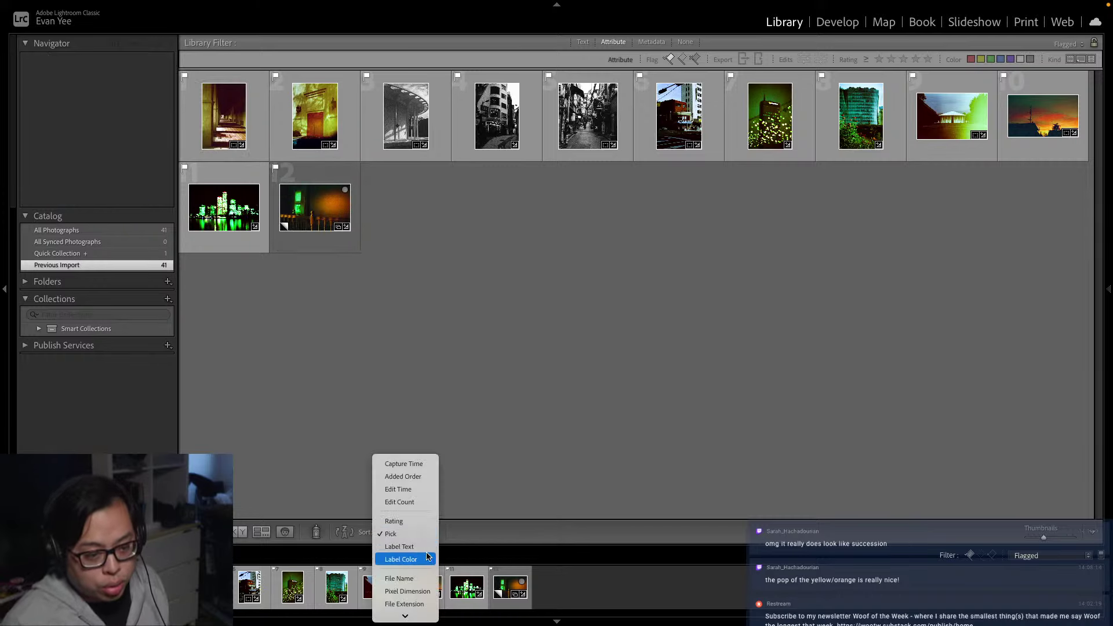
left_click(400, 463)
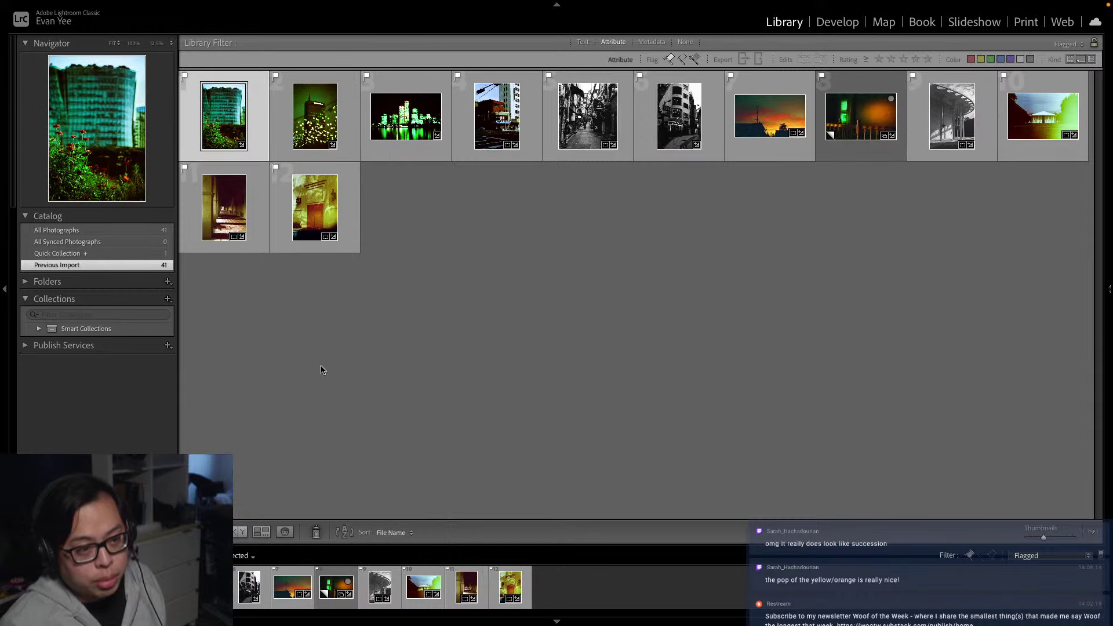
Open the flagged building-and-flowers photo 000135510009.jpg for developing and set its luminance noise reduction to 20
double_click(245, 110)
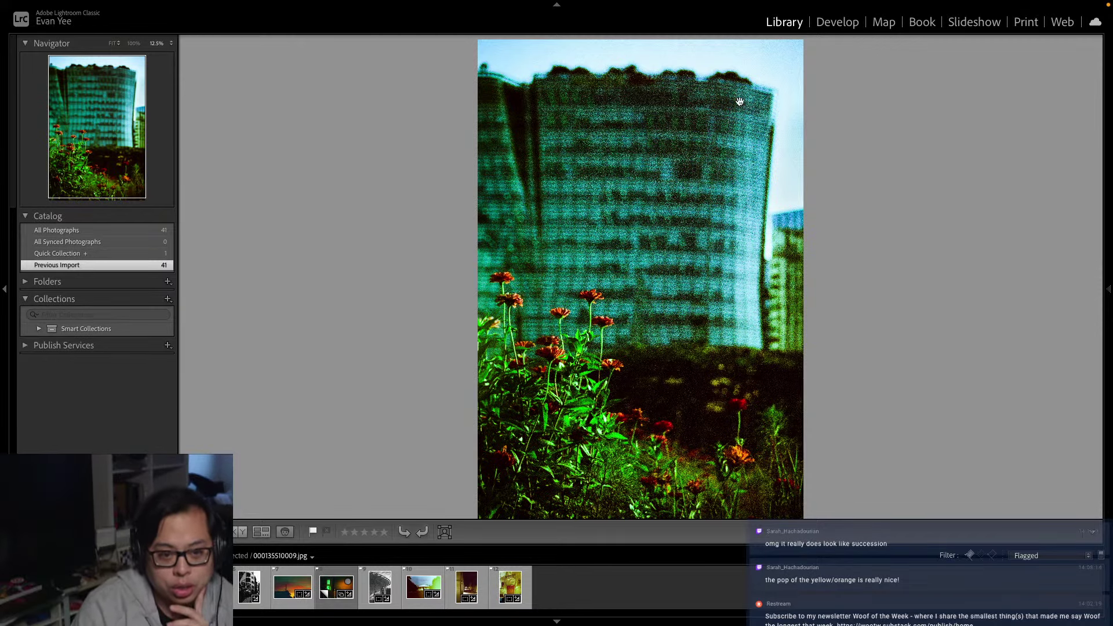
left_click(835, 22)
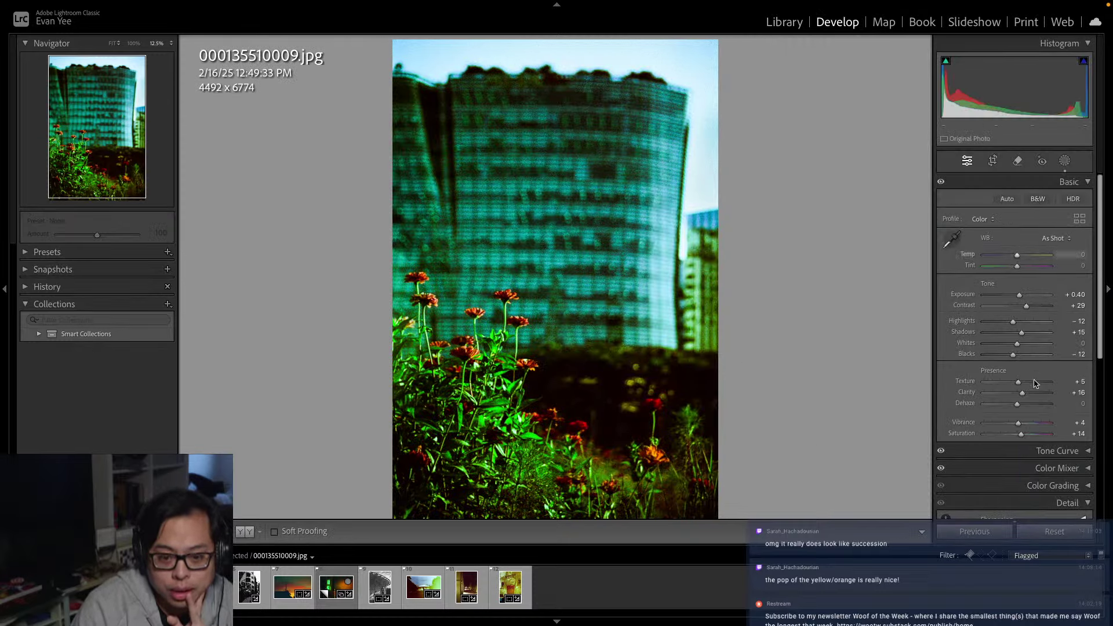
scroll(1073, 452, "down", 5)
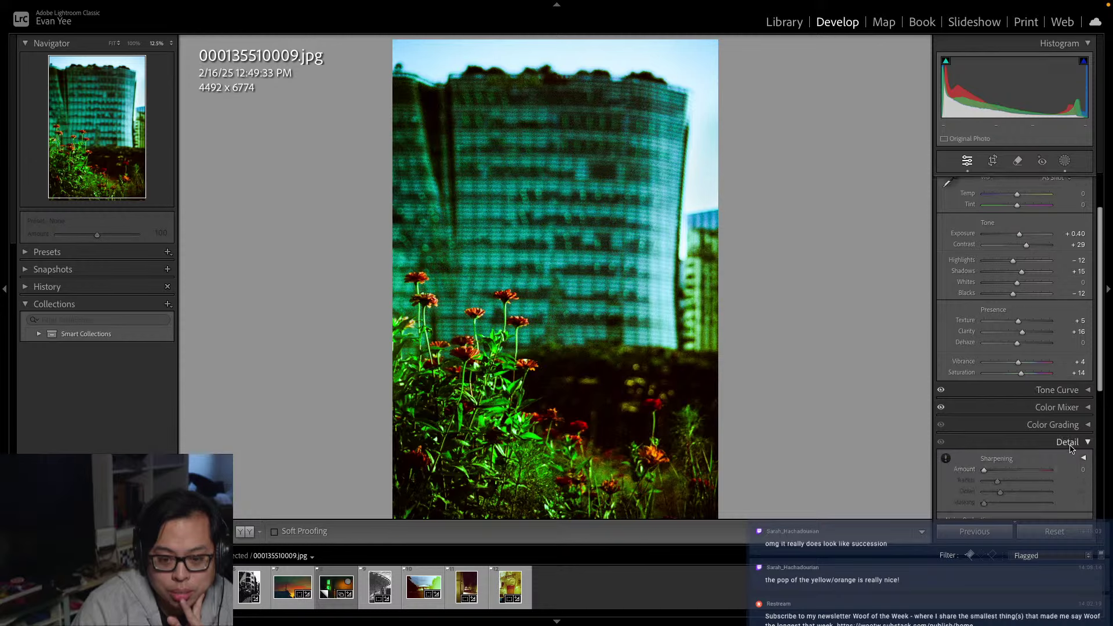
left_click(1080, 499)
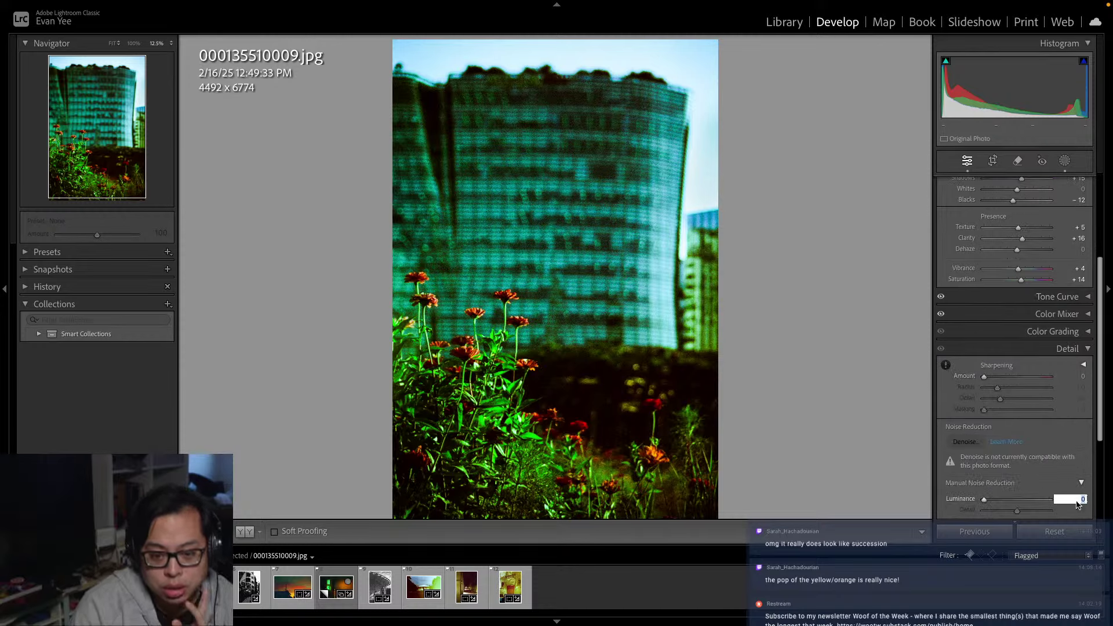
type("20")
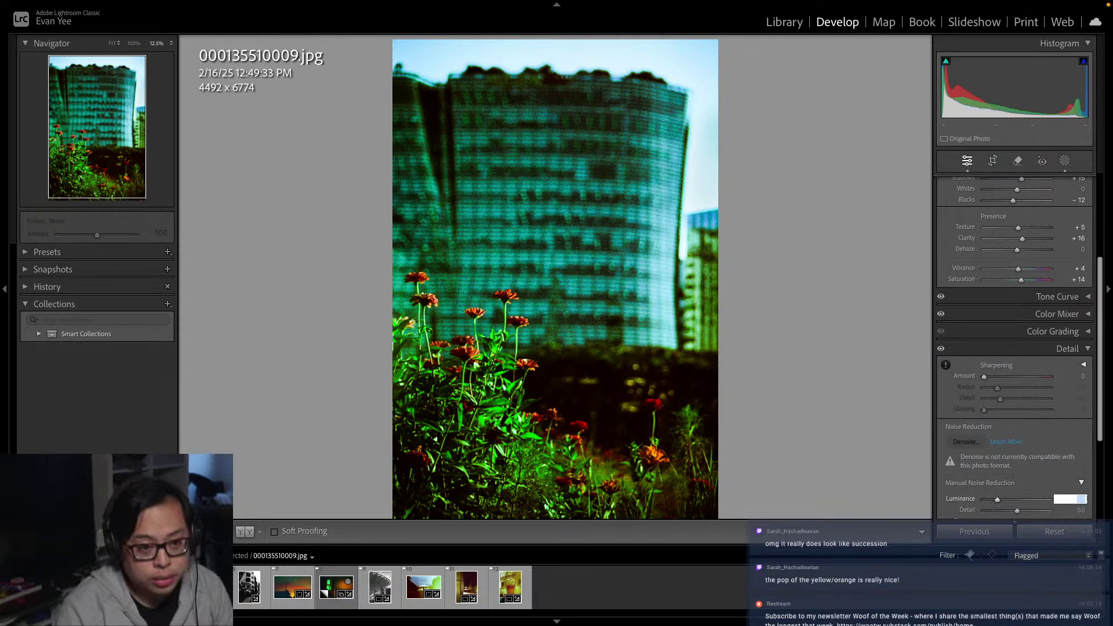
key("Return")
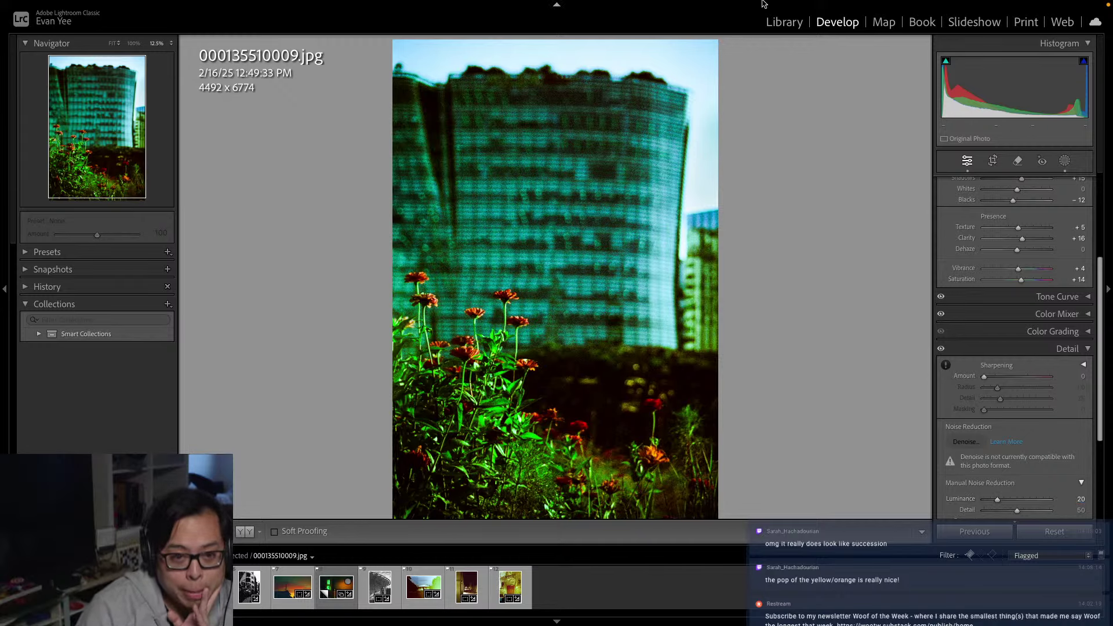
Review the building-and-flowers photo at full fit, and go through the following flagged photos up to 000135510022.jpg, including their basic settings
left_click(785, 24)
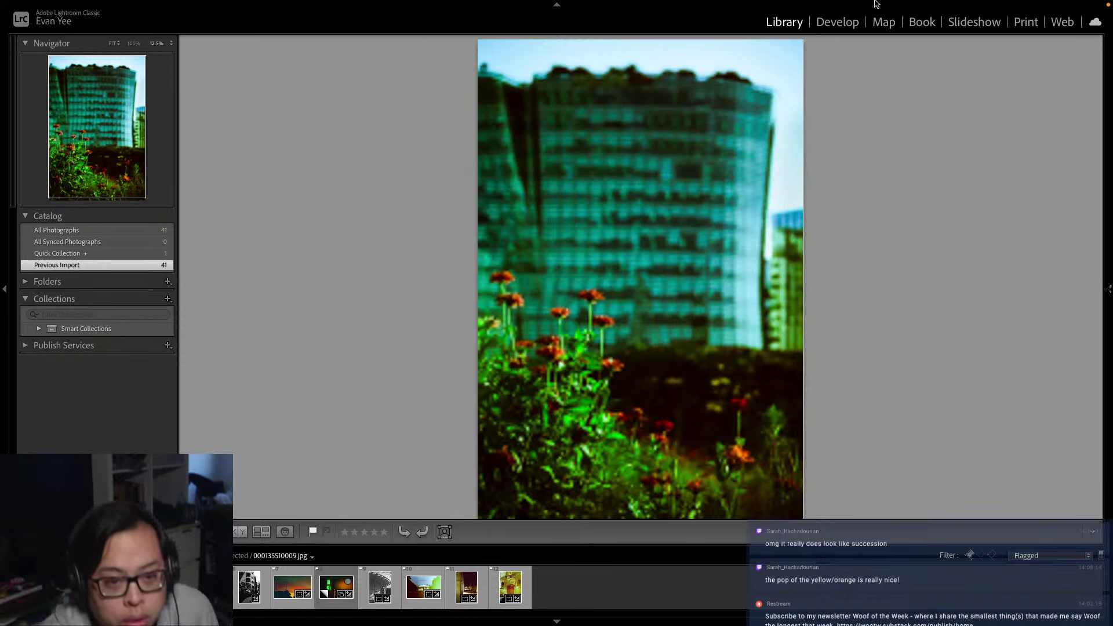
left_click(838, 22)
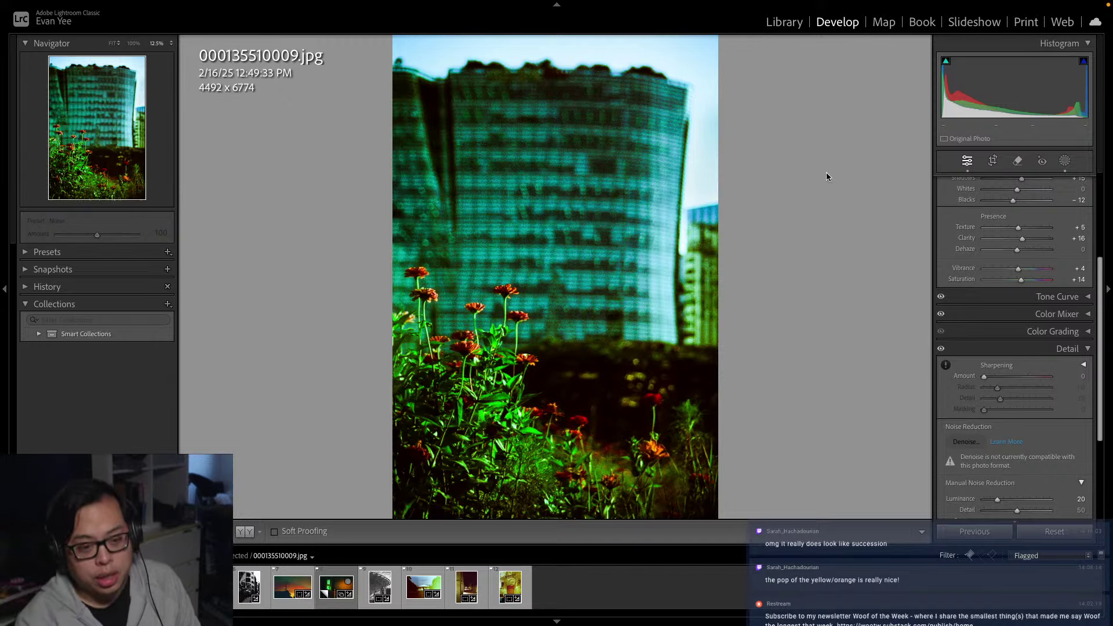
left_click(531, 56)
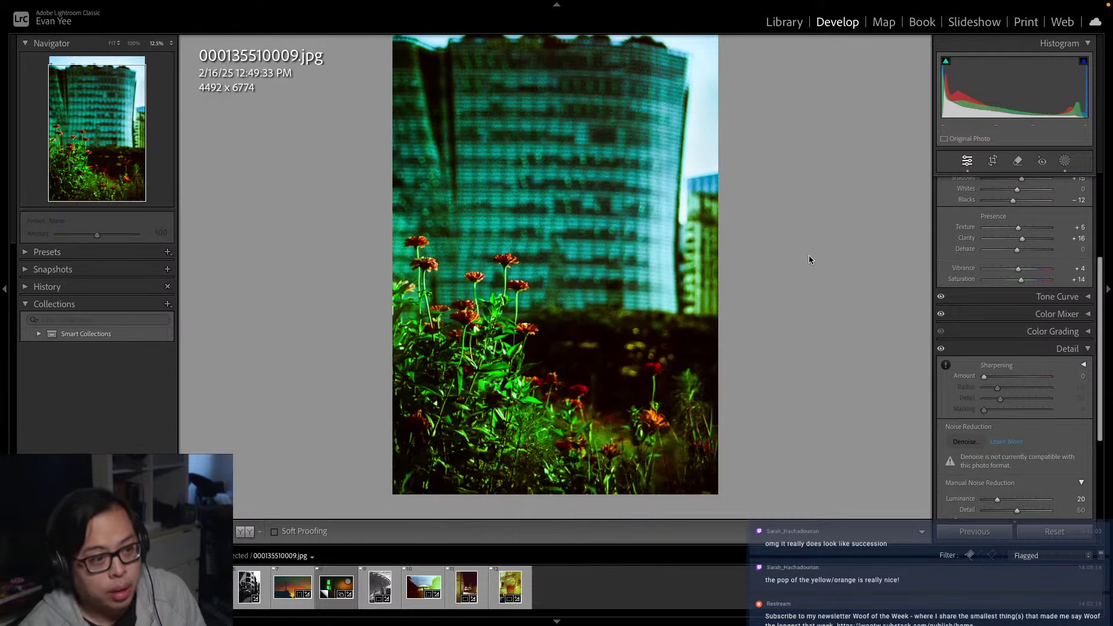
left_click(113, 44)
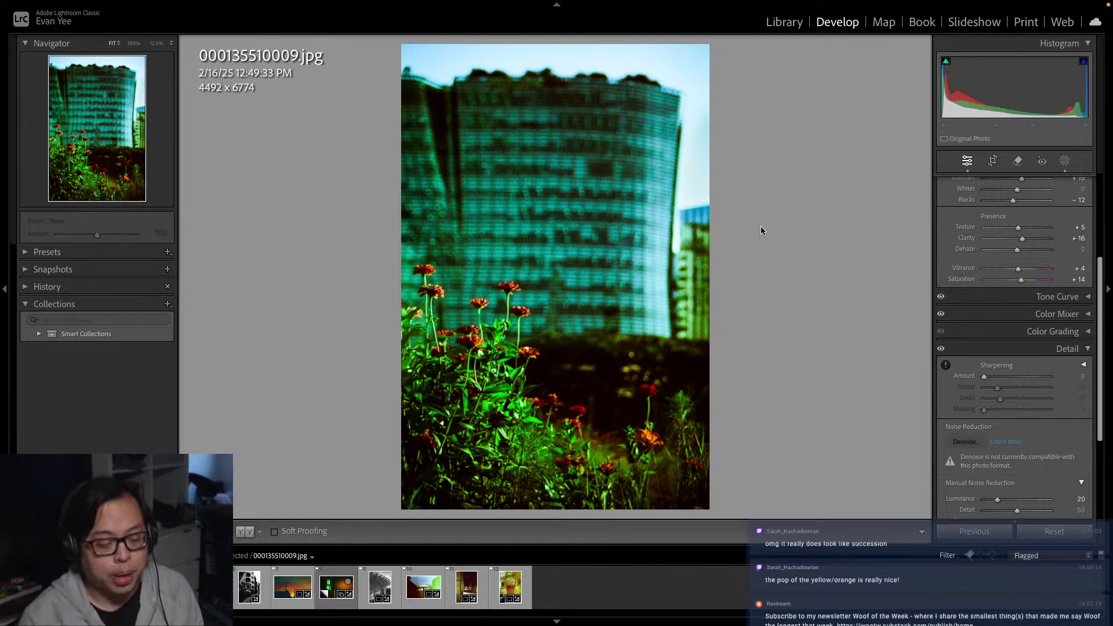
key("Right")
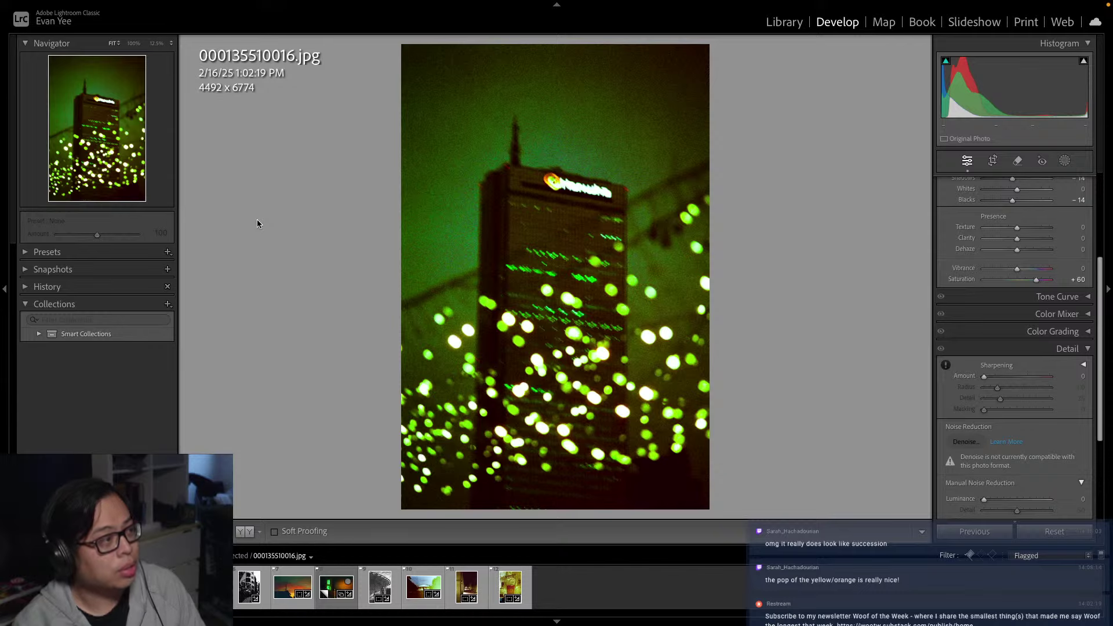
key("Right")
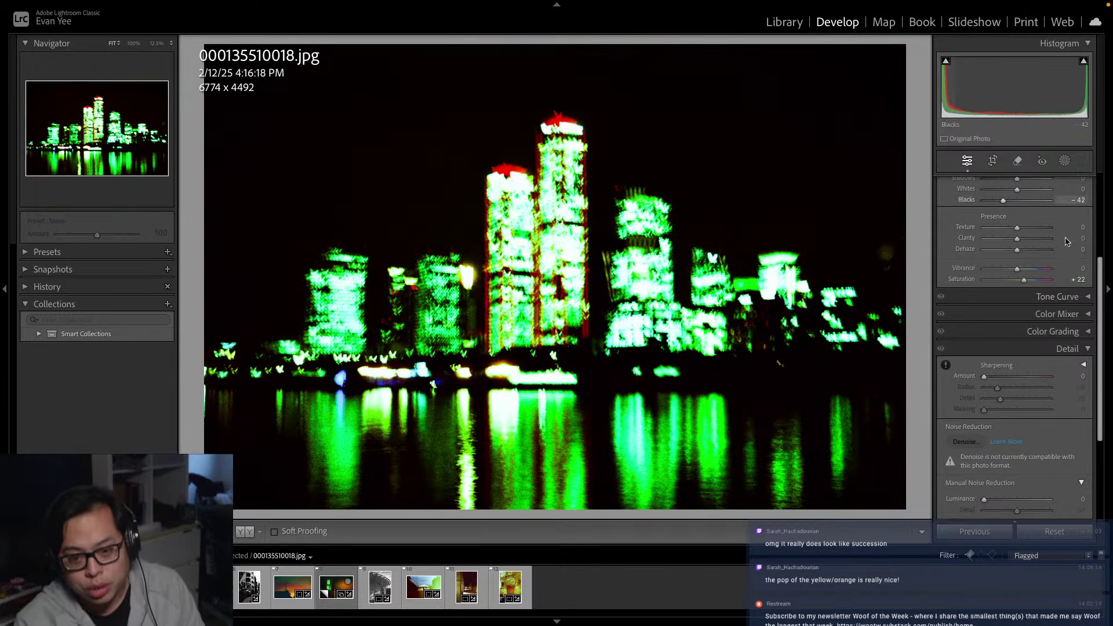
left_click_drag(1099, 298, 1095, 197)
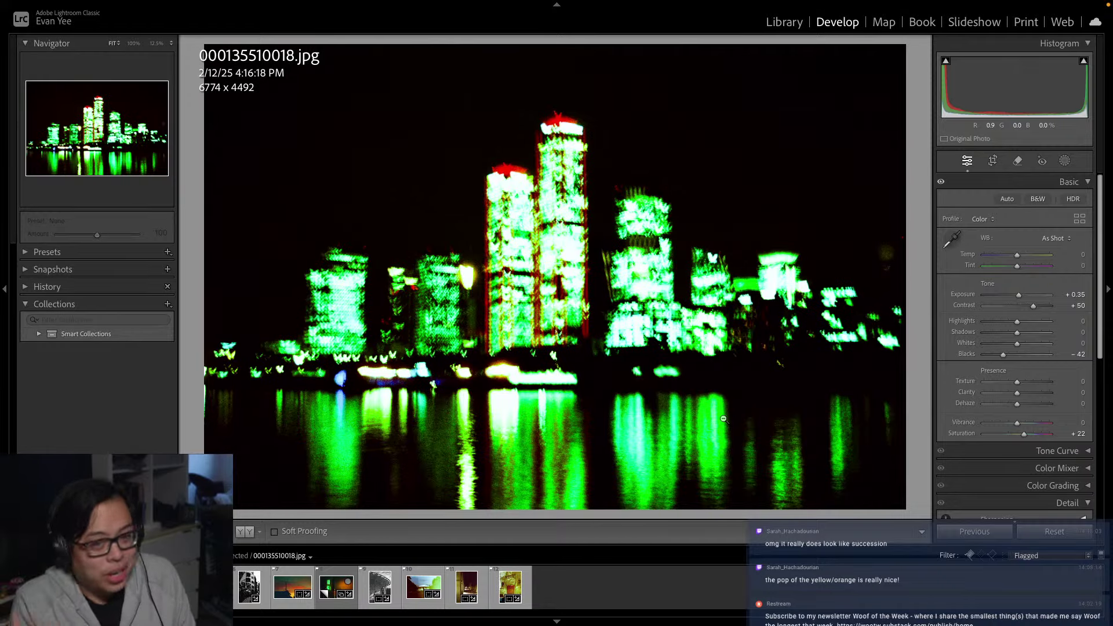
key("Right")
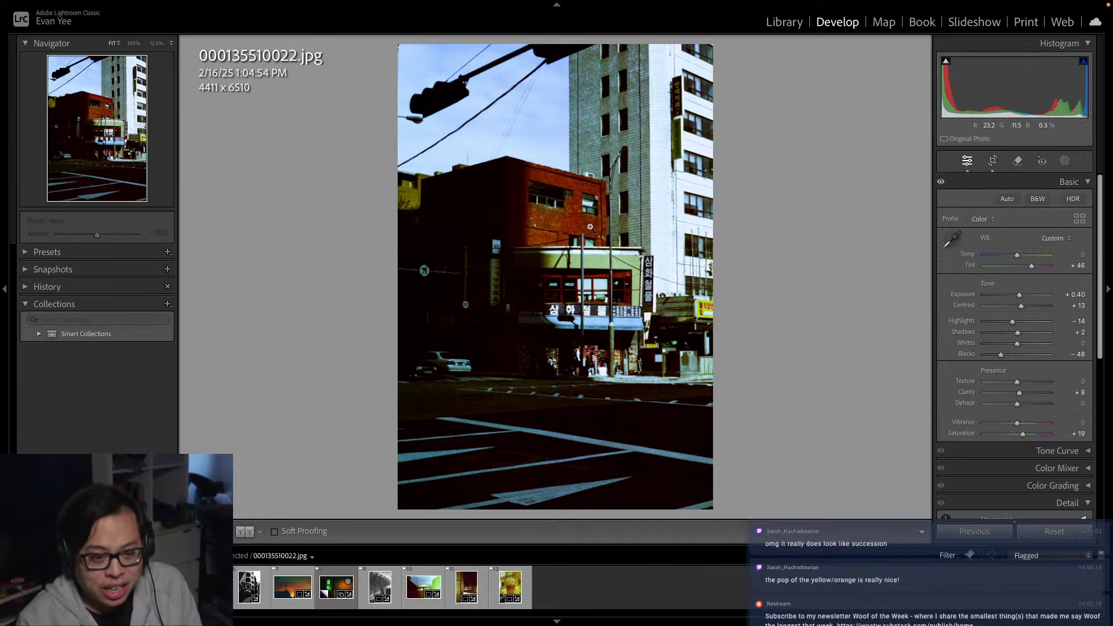
Review the framing and crop of street-corner photo 000135510022.jpg, and compare alley photo 000135510023.jpg before and after editing
left_click(598, 320)
left_click(598, 320)
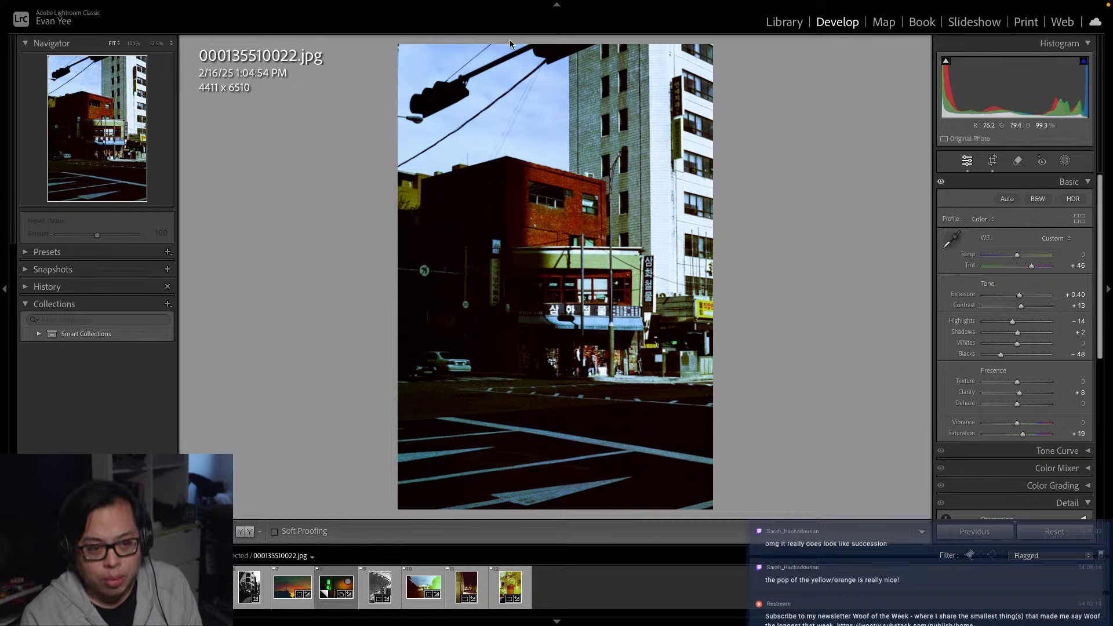
left_click(992, 161)
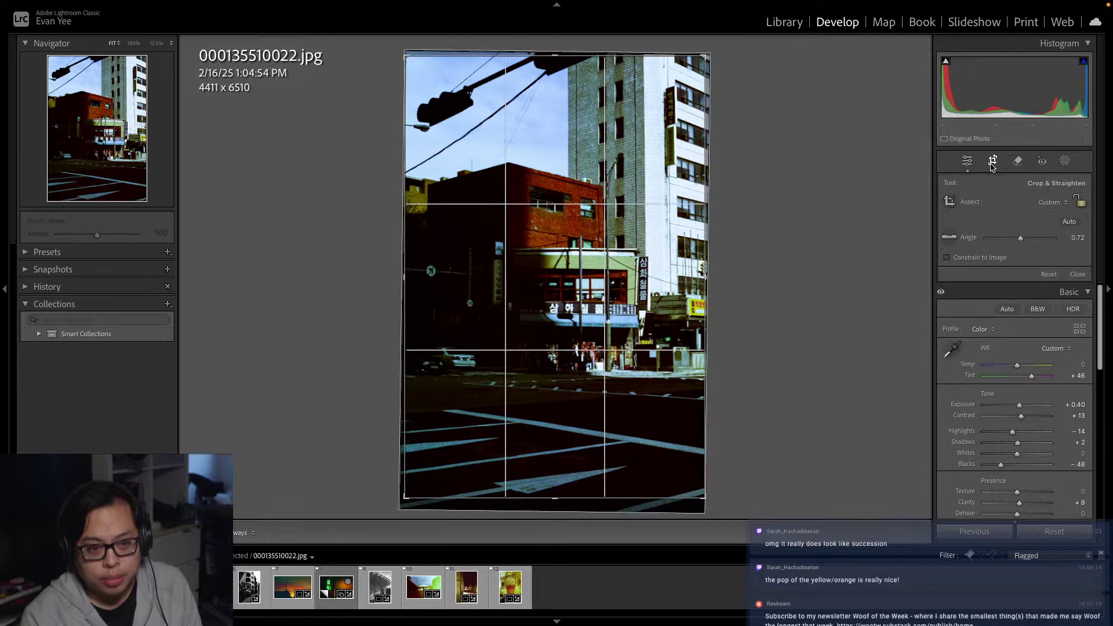
left_click(993, 162)
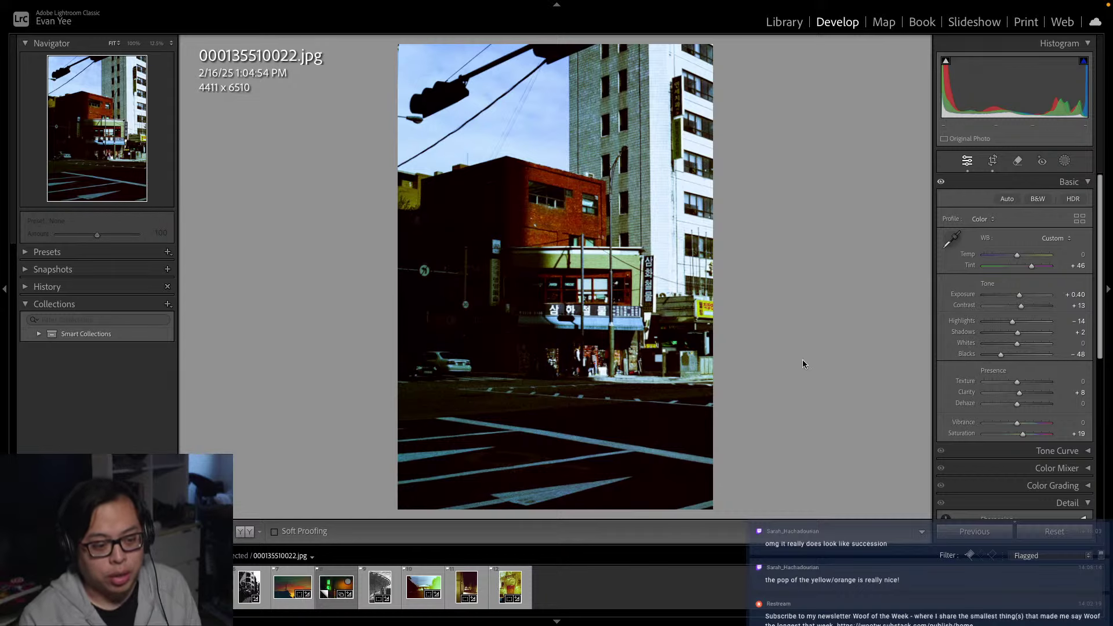
key("Right")
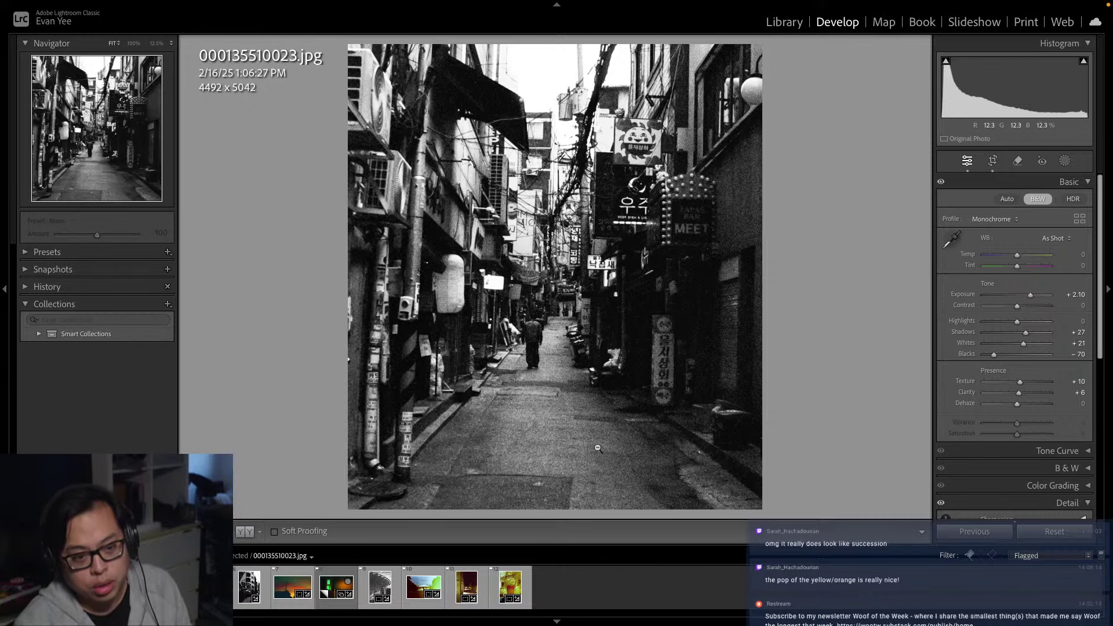
left_click(242, 534)
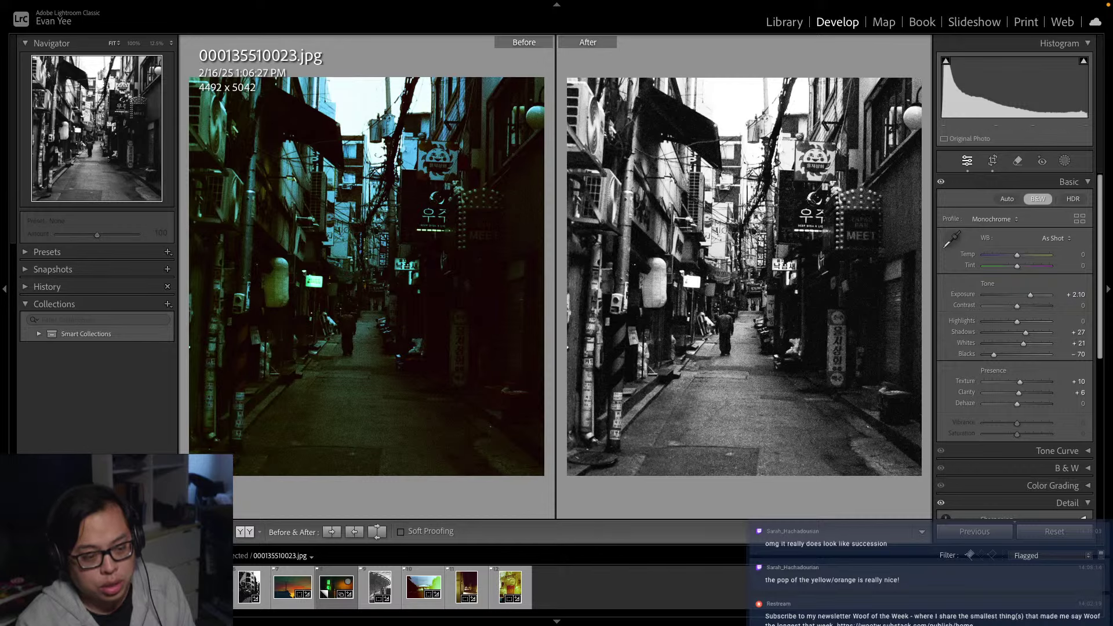
key("y")
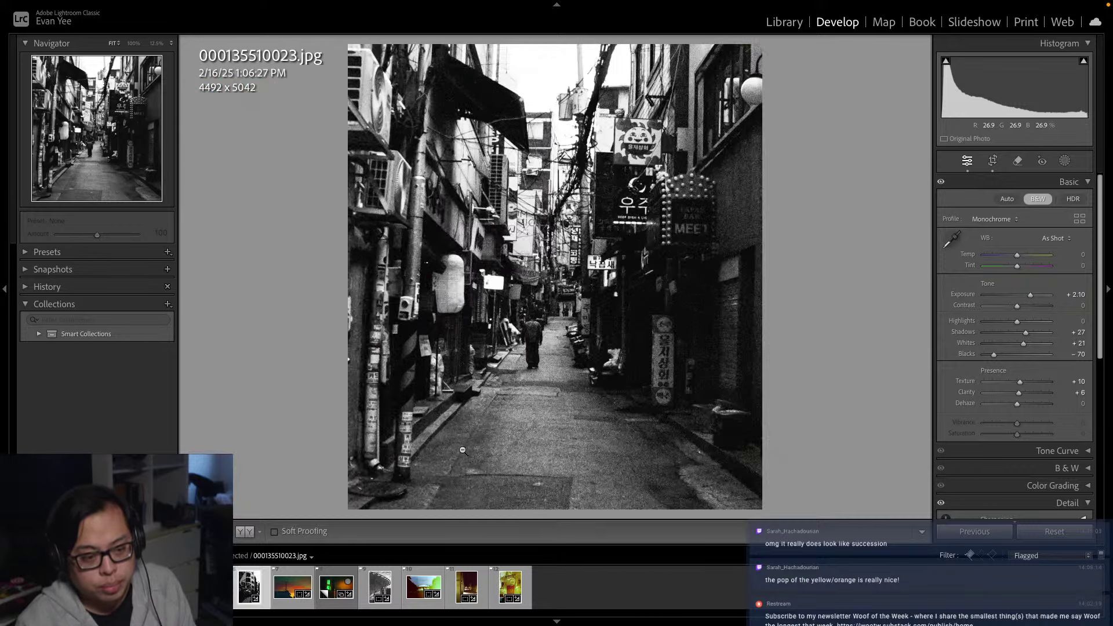
Look at black-and-white building photo 000135510026.jpg, recheck 000135510022.jpg at a smaller zoom and at full fit, and return to 000135510026.jpg
key("Right")
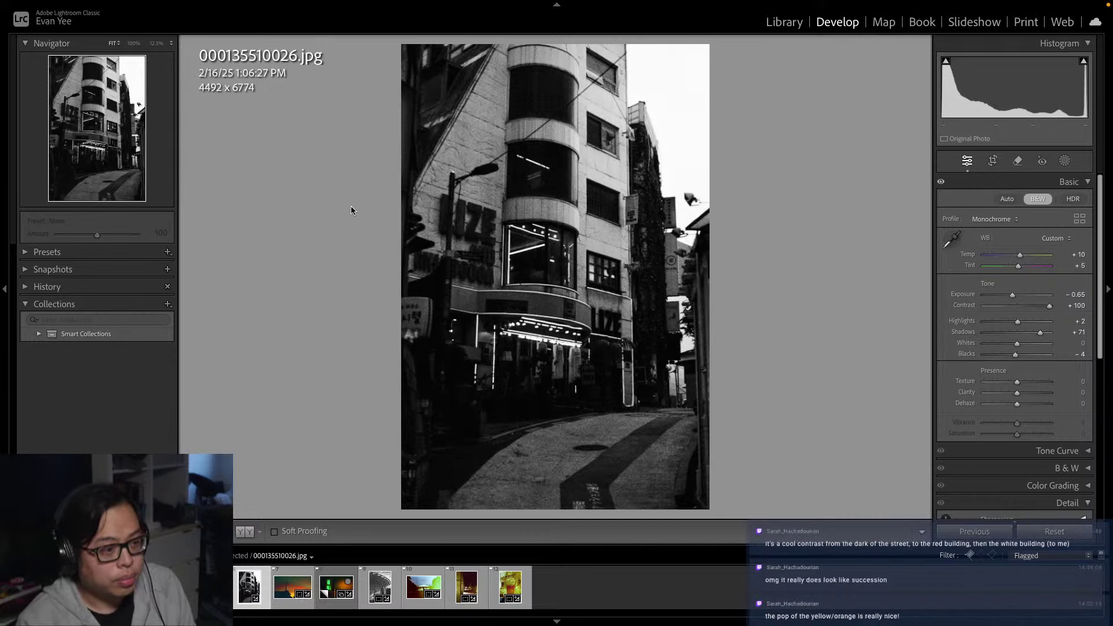
key("Left")
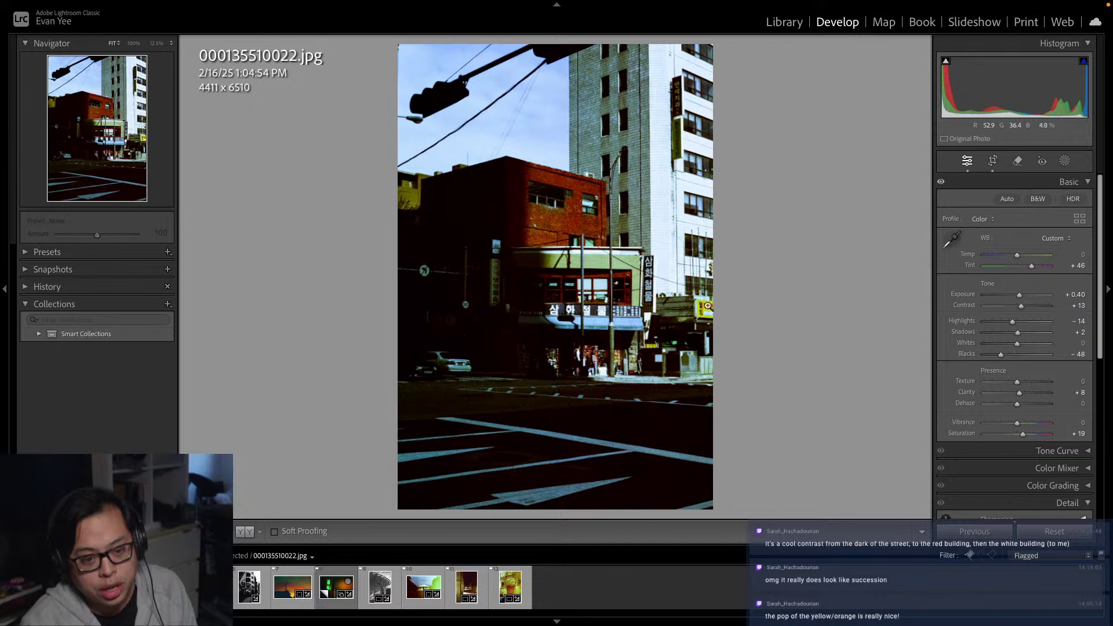
left_click(688, 315)
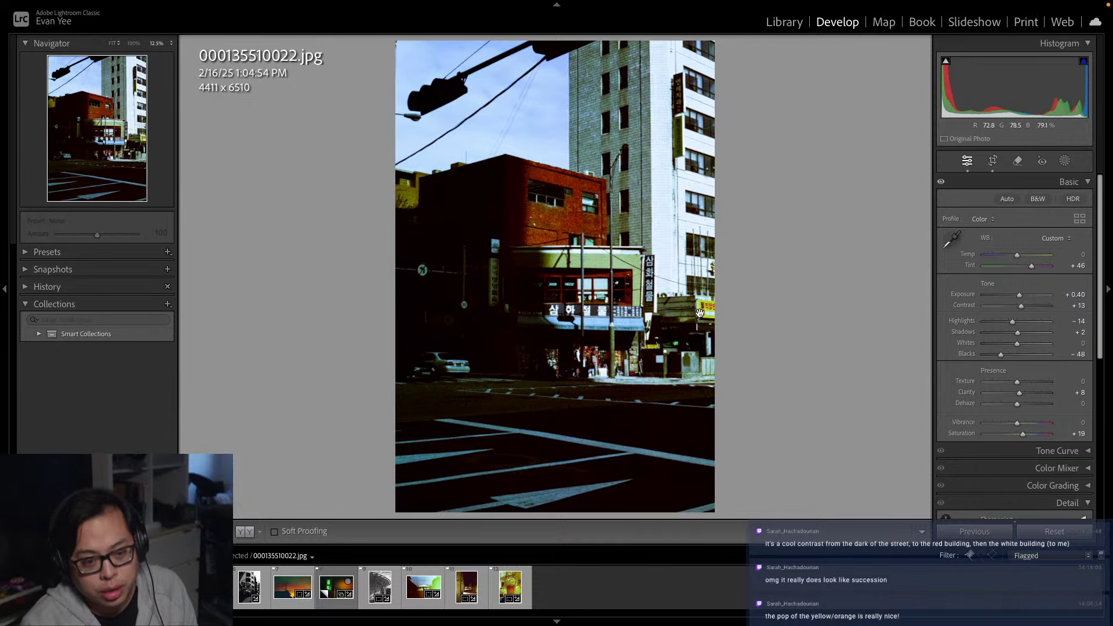
left_click(114, 44)
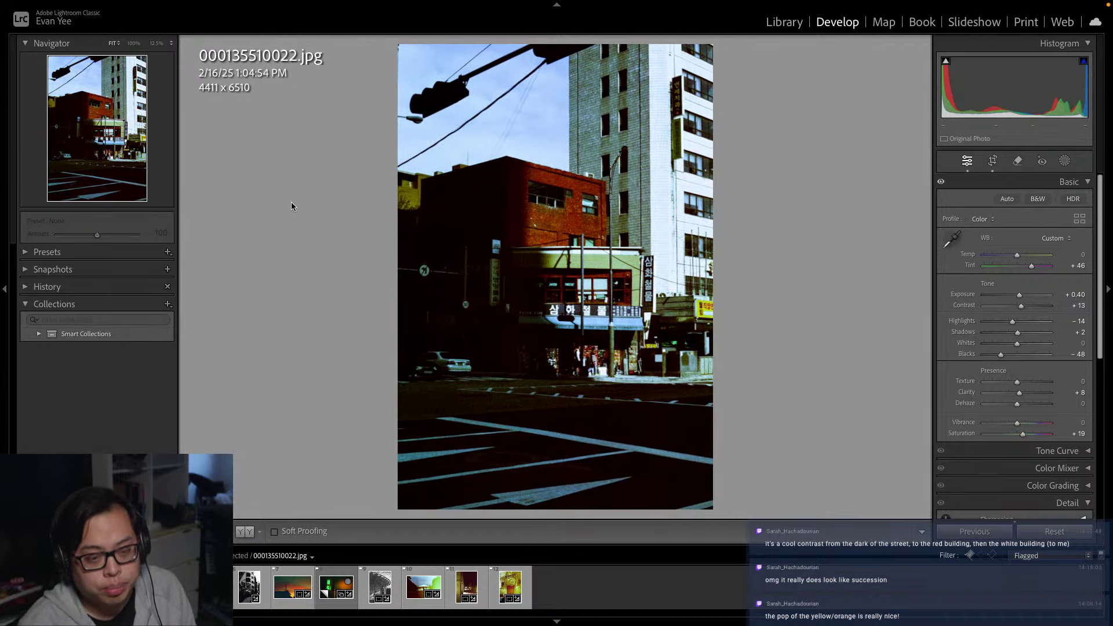
key("Right")
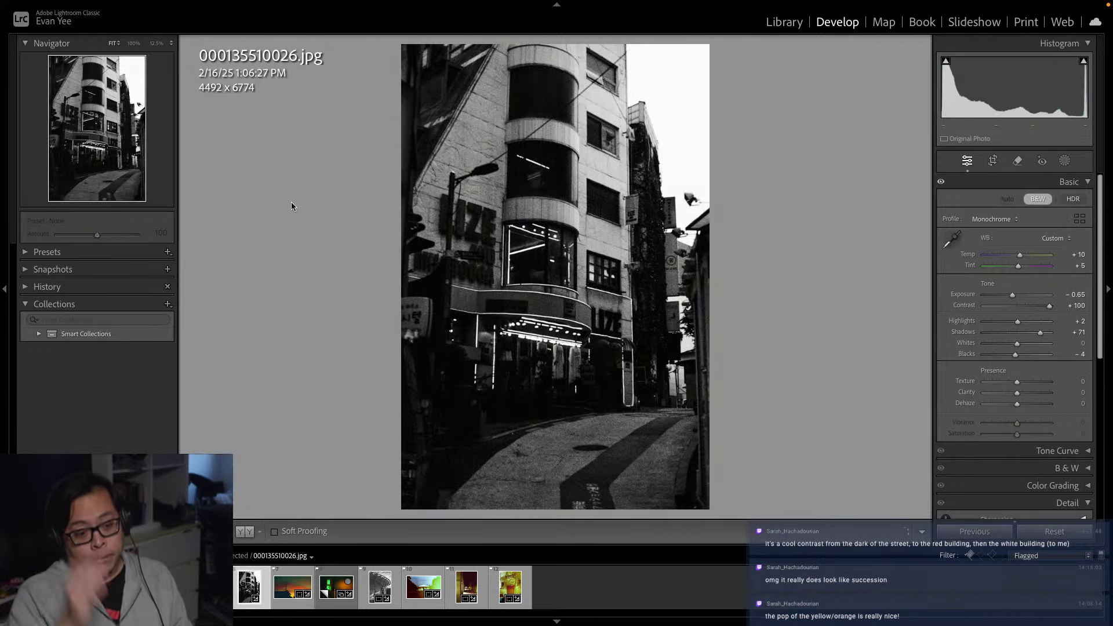
Look at sunset photo 000135510029.jpg and examine porch photo 000135510031.jpg Copy 1 at full fit and at 12.5% zoom
key("Right")
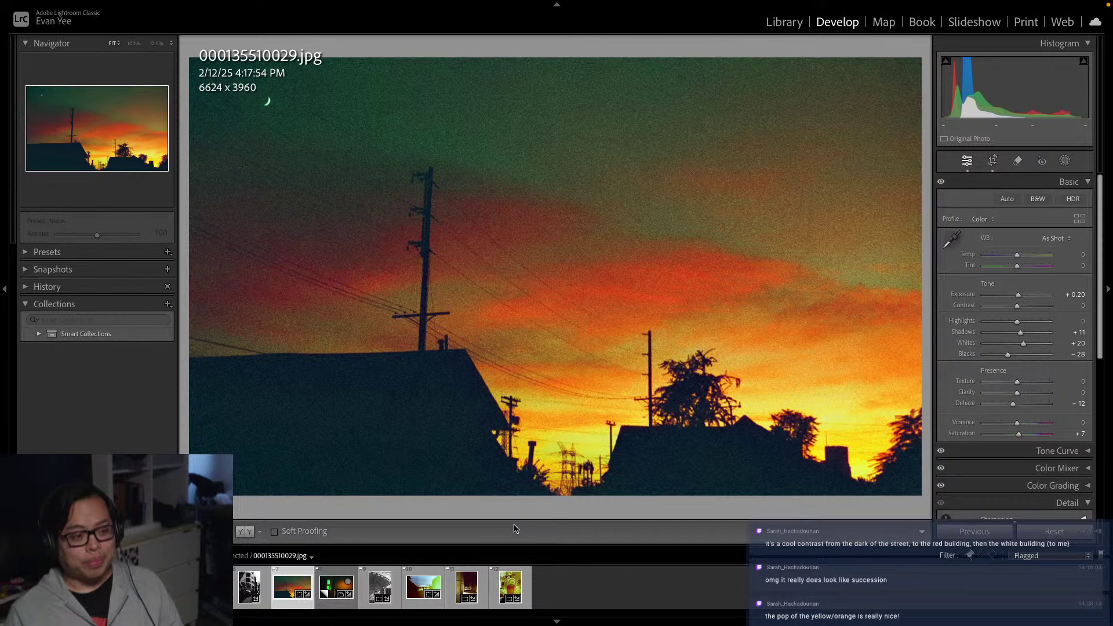
key("Right")
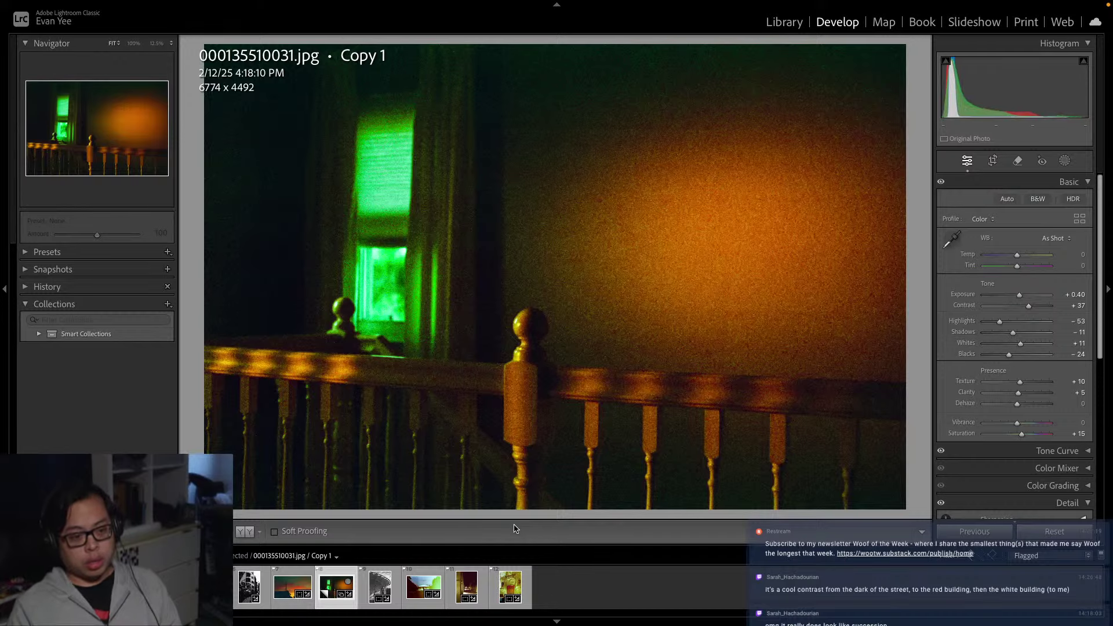
left_click(412, 262)
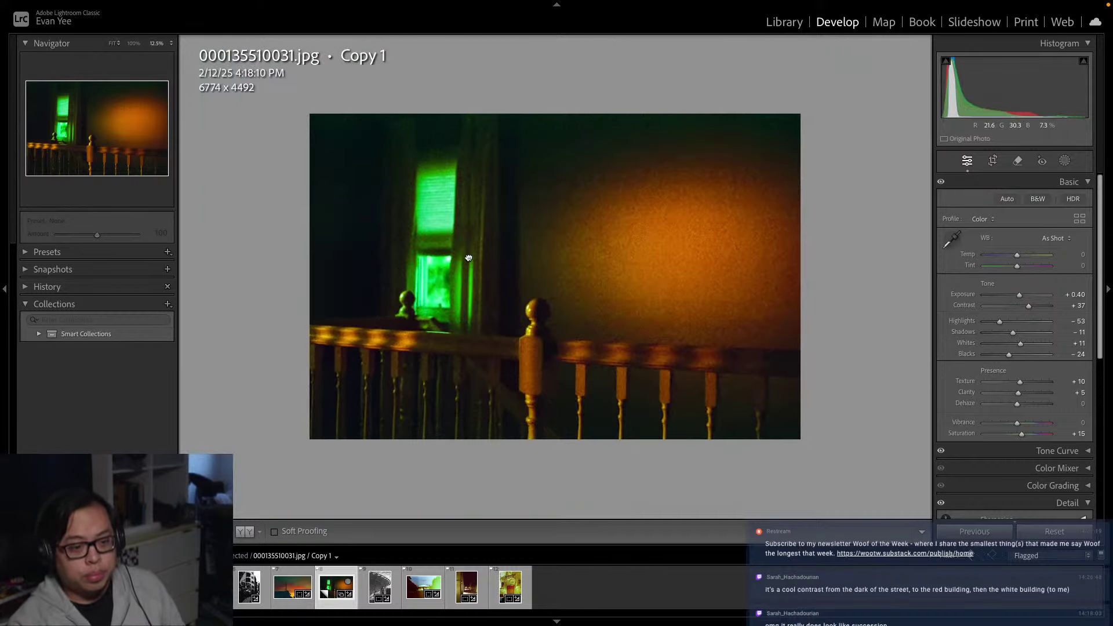
left_click(470, 257)
left_click(469, 257)
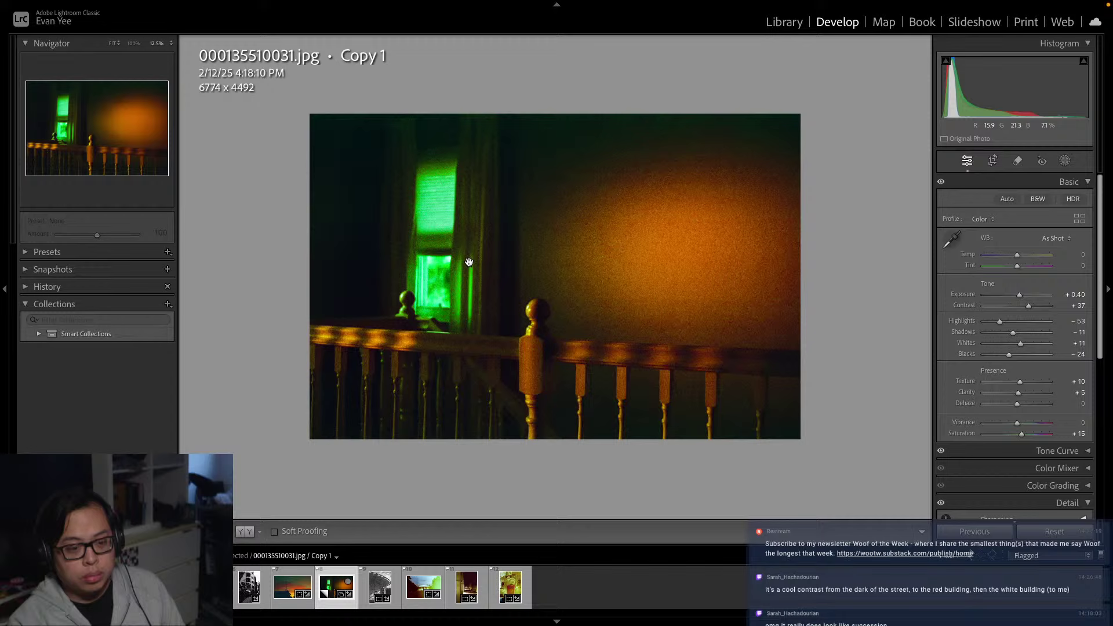
left_click(452, 236)
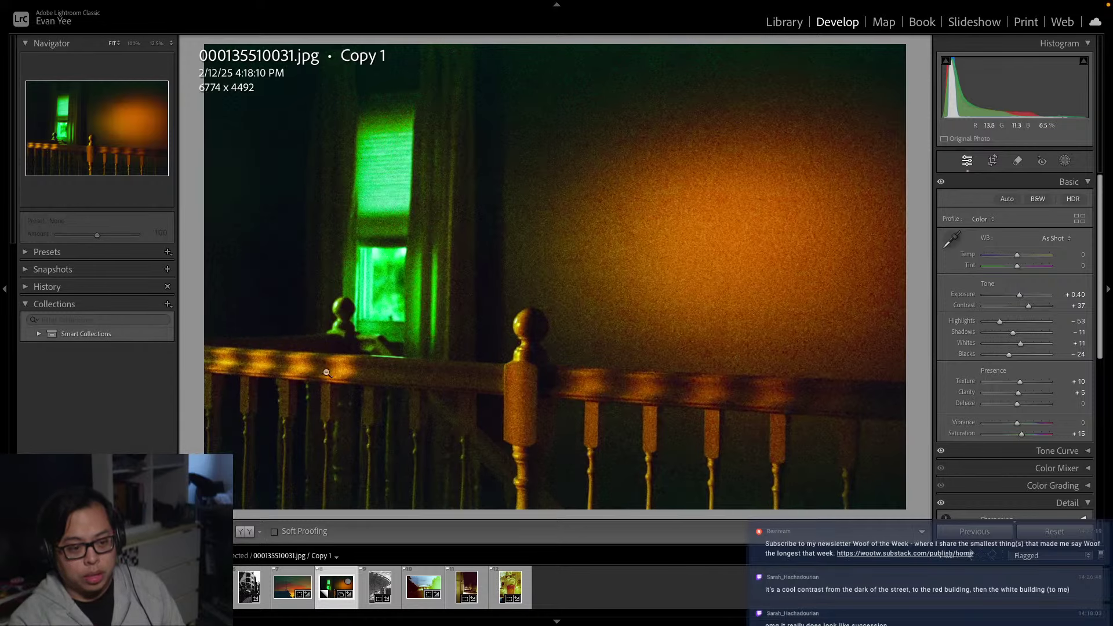
left_click(478, 330)
left_click(478, 330)
Straighten porch photo 000135510031.jpg Copy 1 by rotating its crop to an angle of about -0.83, and recheck the crop edges
left_click(992, 161)
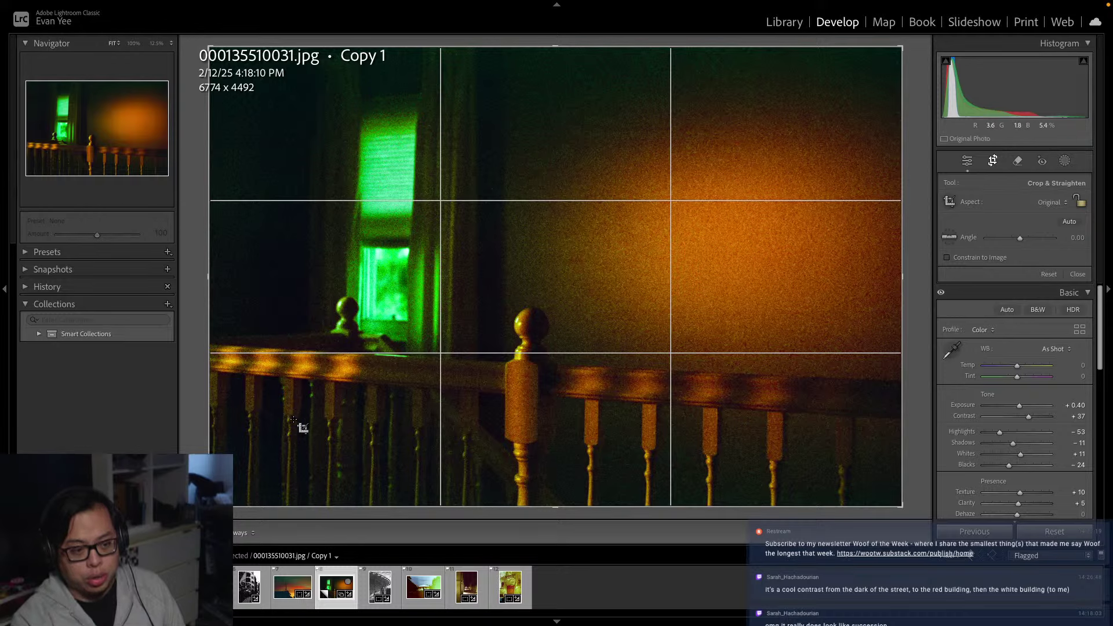
left_click(992, 162)
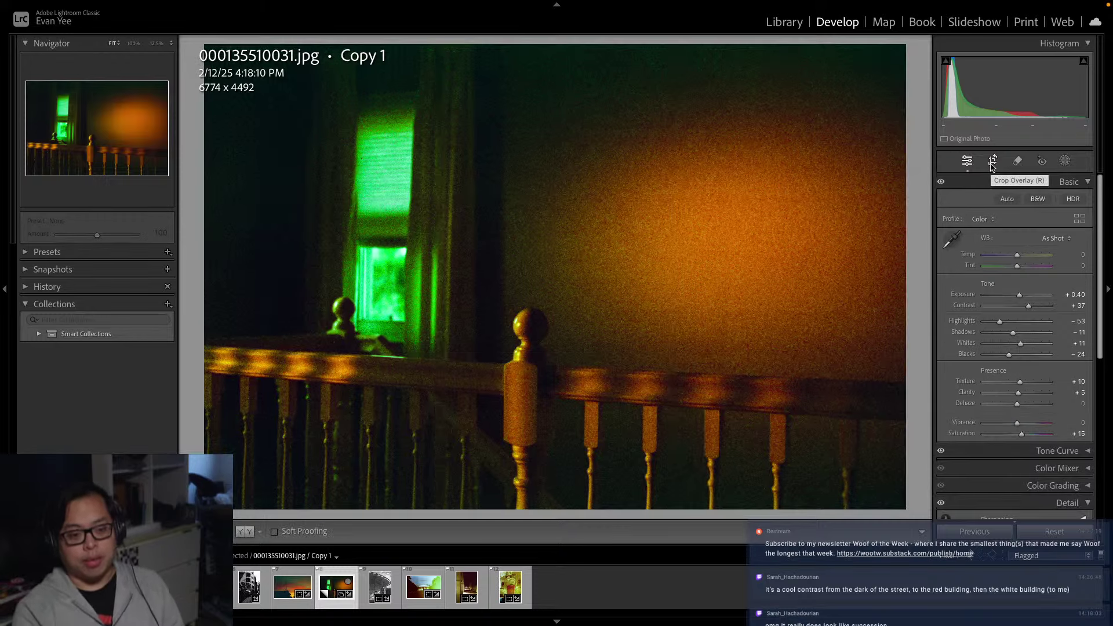
left_click(993, 162)
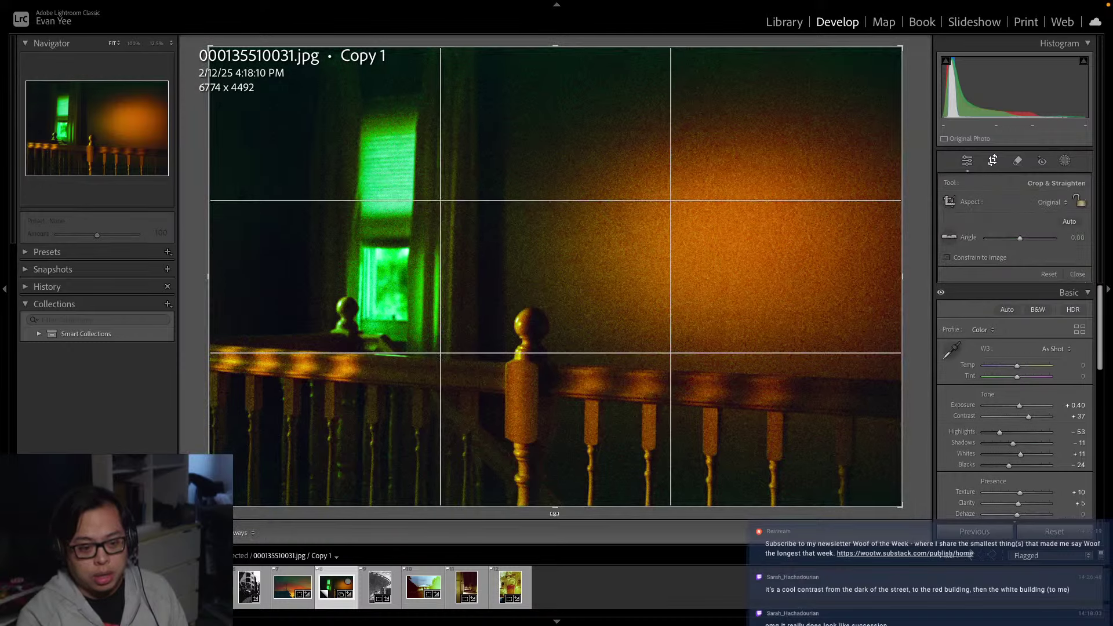
left_click_drag(554, 513, 558, 520)
key("Return")
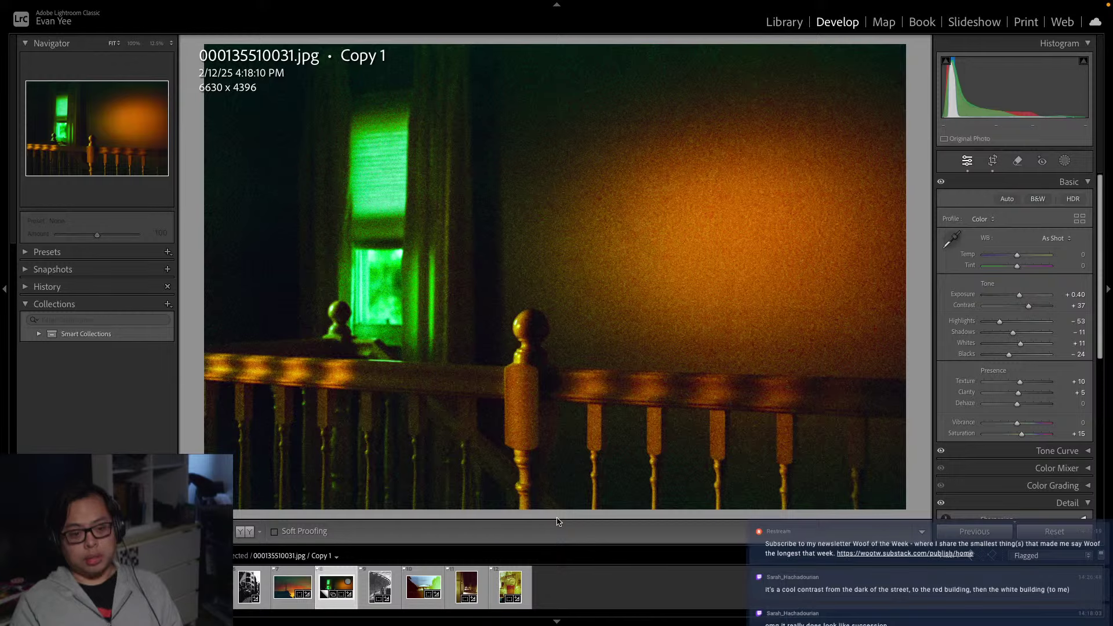
left_click(992, 160)
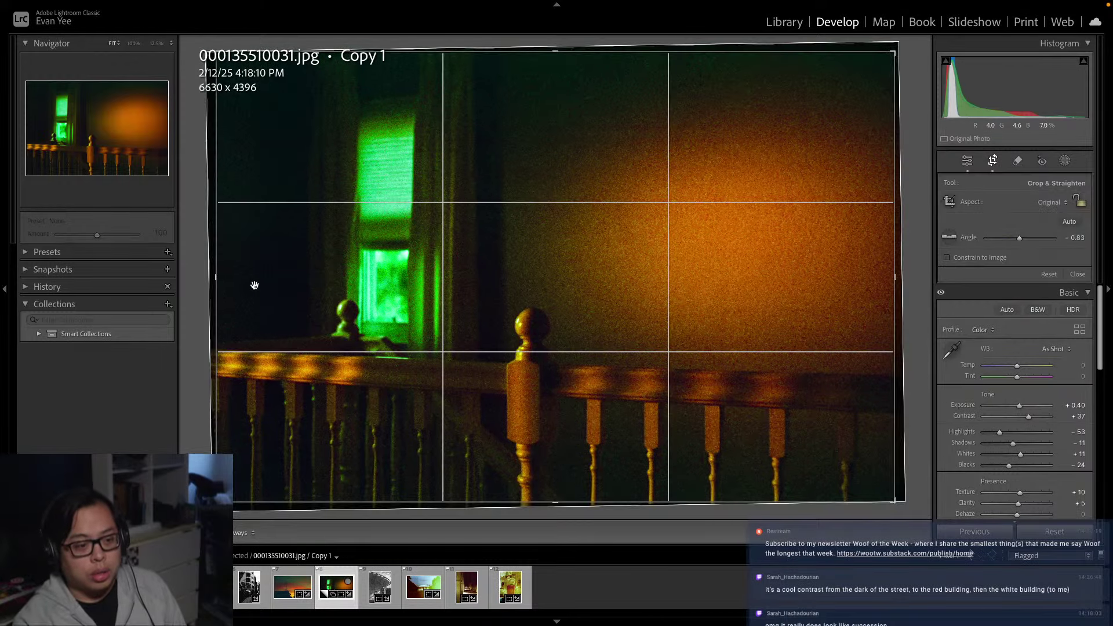
mouse_move(215, 278)
left_mouse_down()
mouse_move(262, 285)
mouse_move(215, 278)
left_mouse_up()
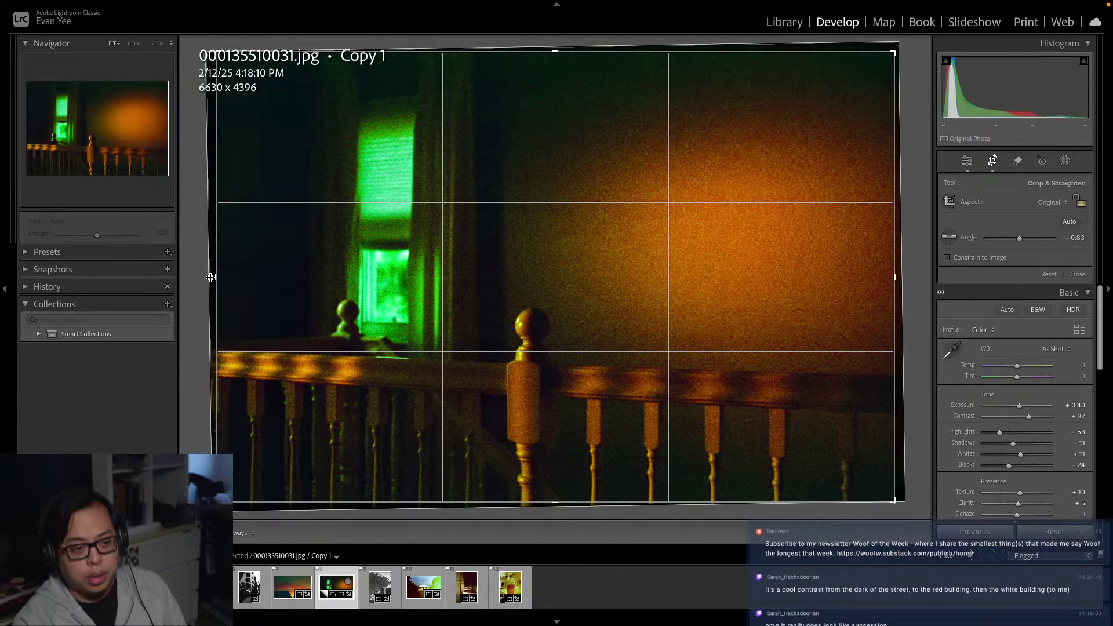
left_click(993, 164)
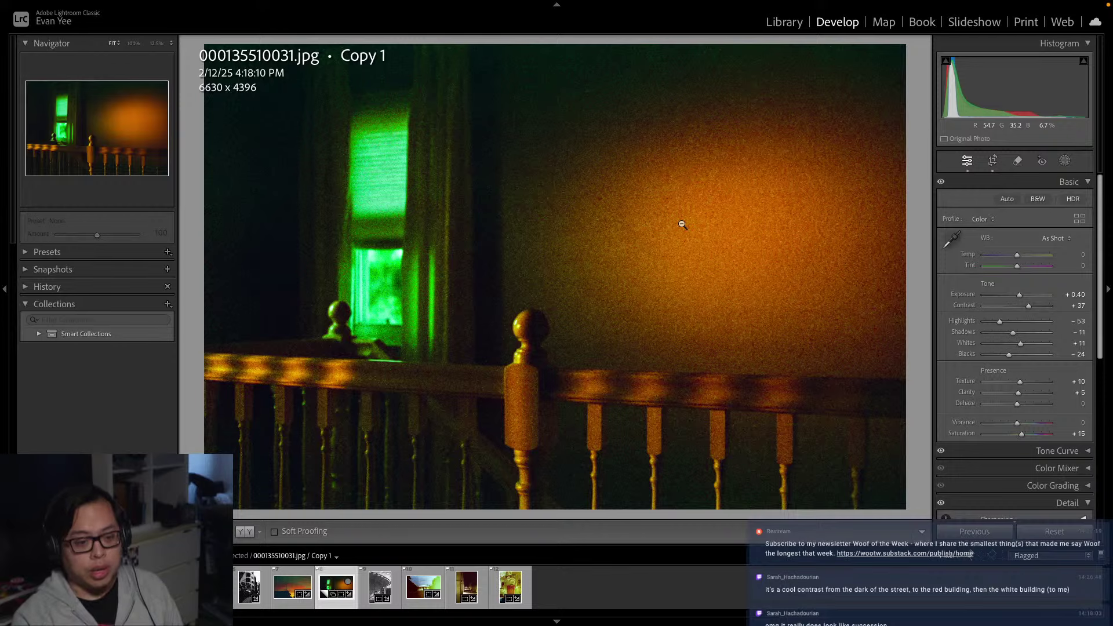
Go through the remaining flagged photos up to red-door photo 000135510039.jpg and examine that photo's crop
key("Right")
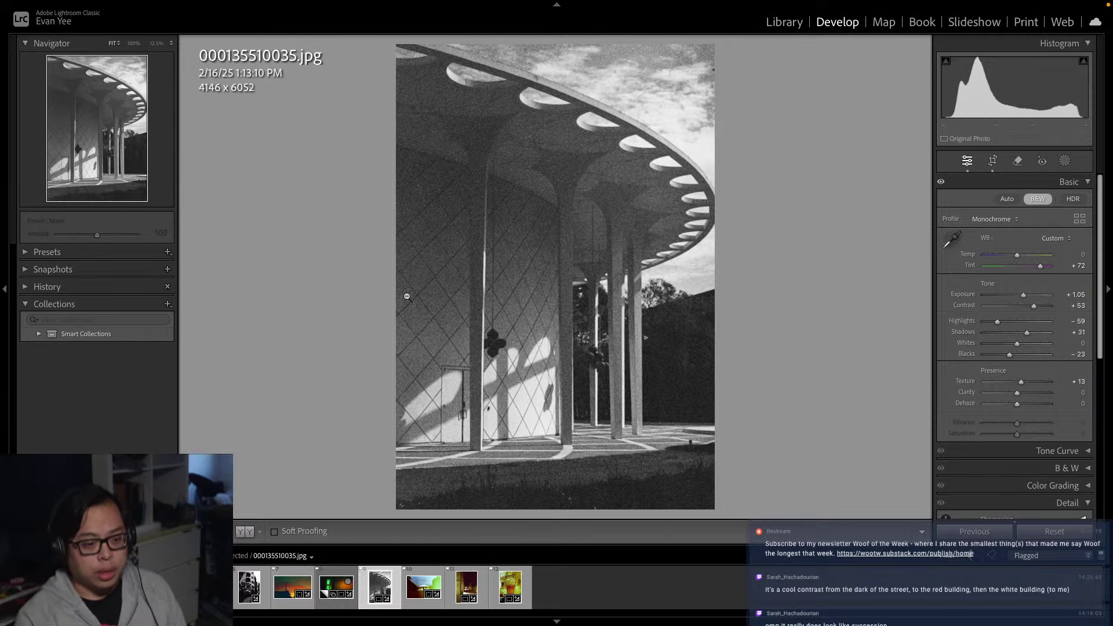
key("Right")
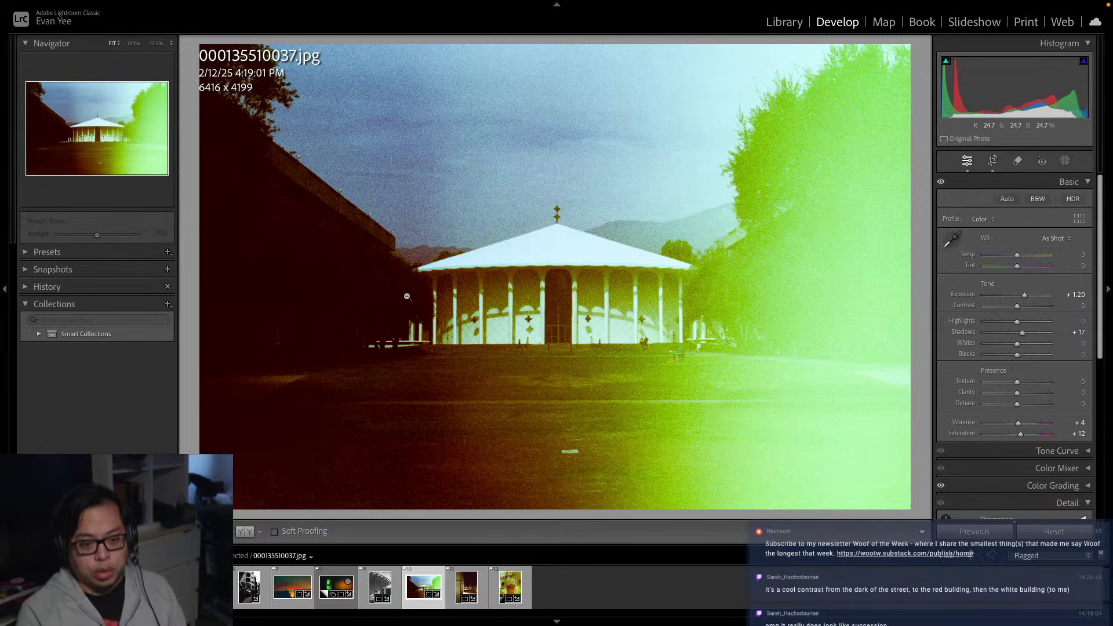
key("Right")
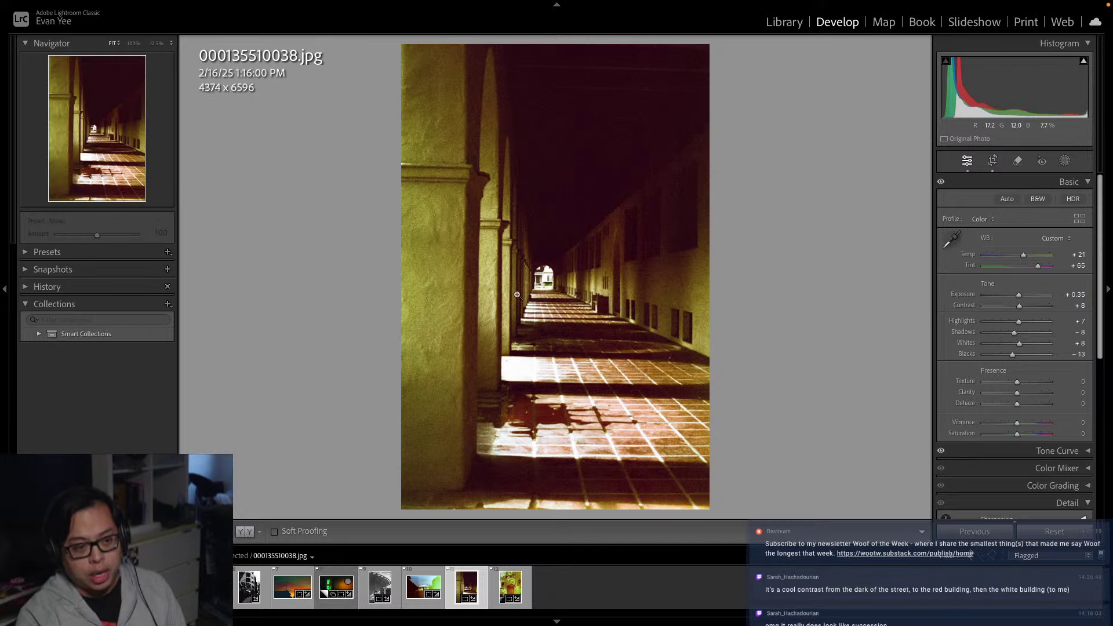
key("Right")
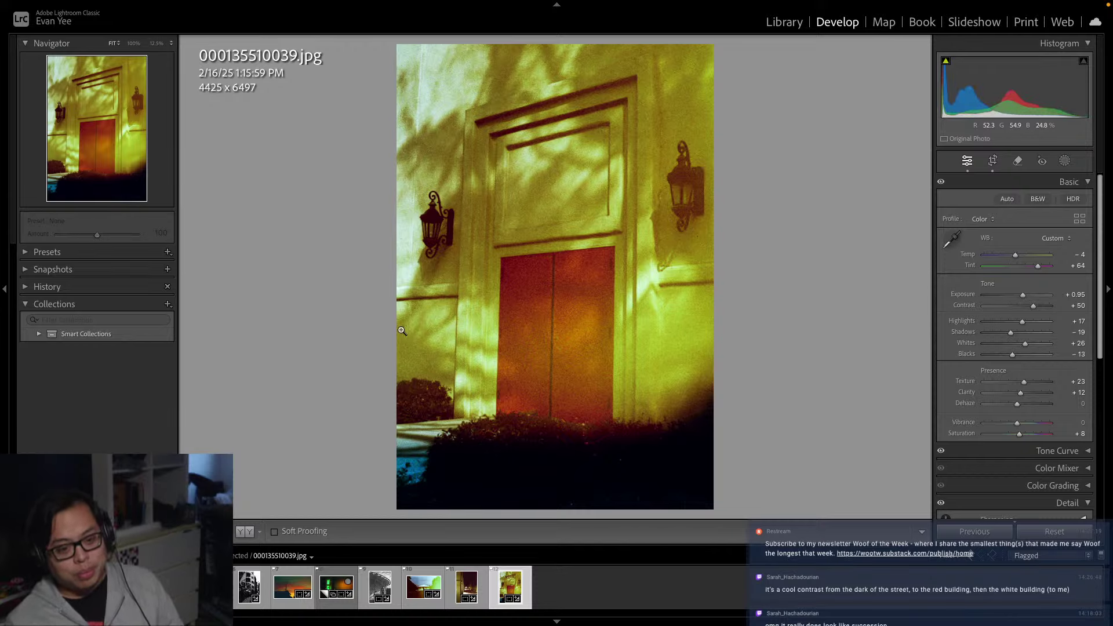
left_click(993, 162)
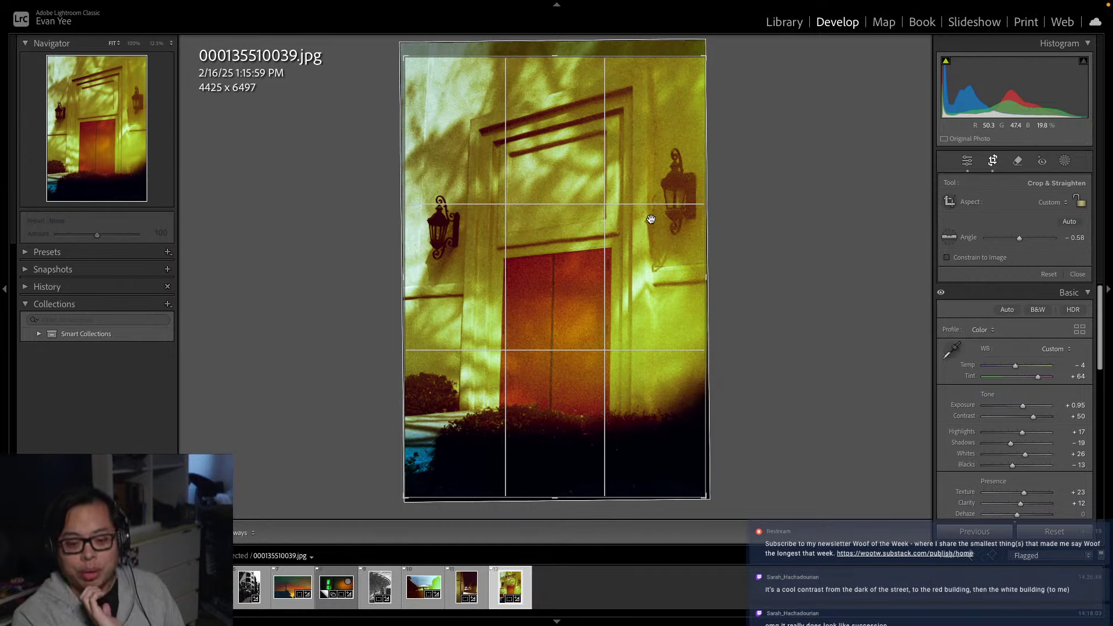
Collapse the Basic and Detail adjustment sections and leave cropping of the red-door photo
left_click(1088, 293)
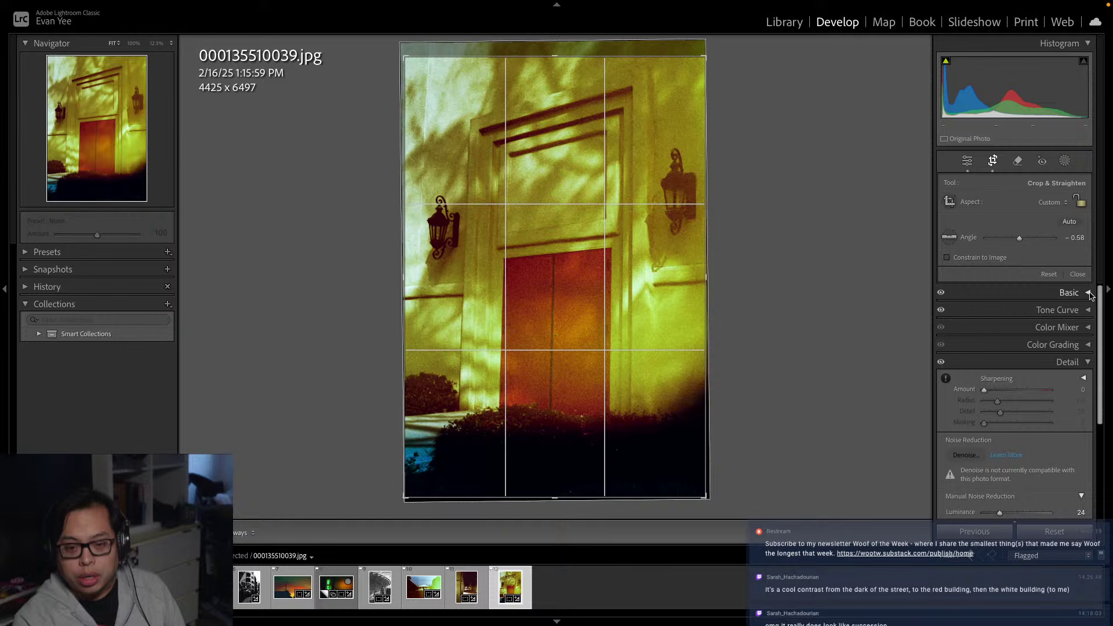
left_click(1088, 362)
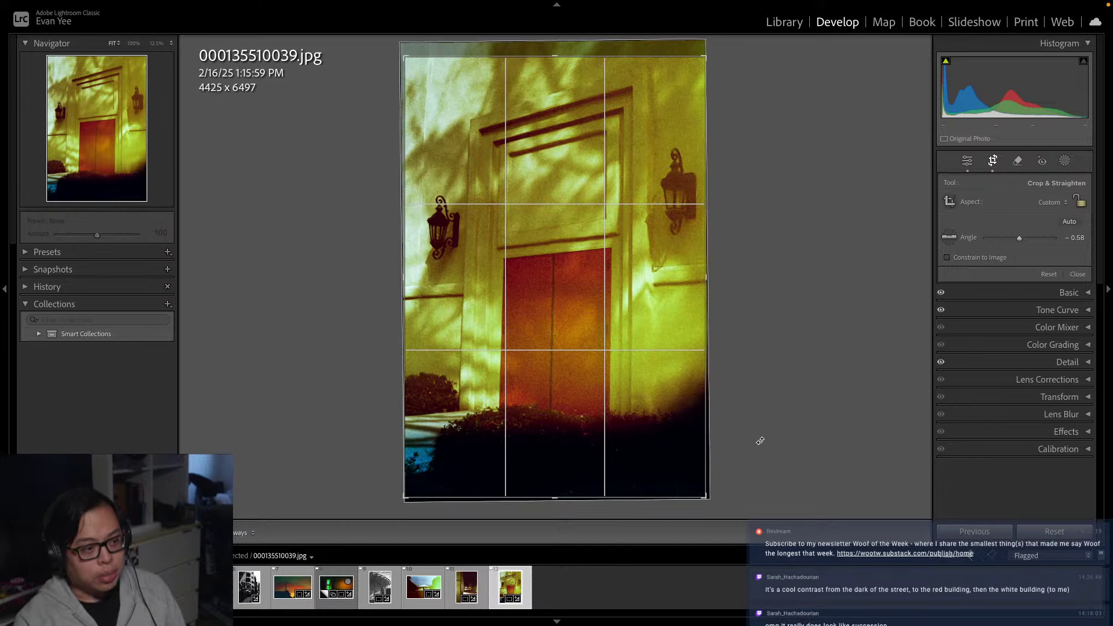
key("Return")
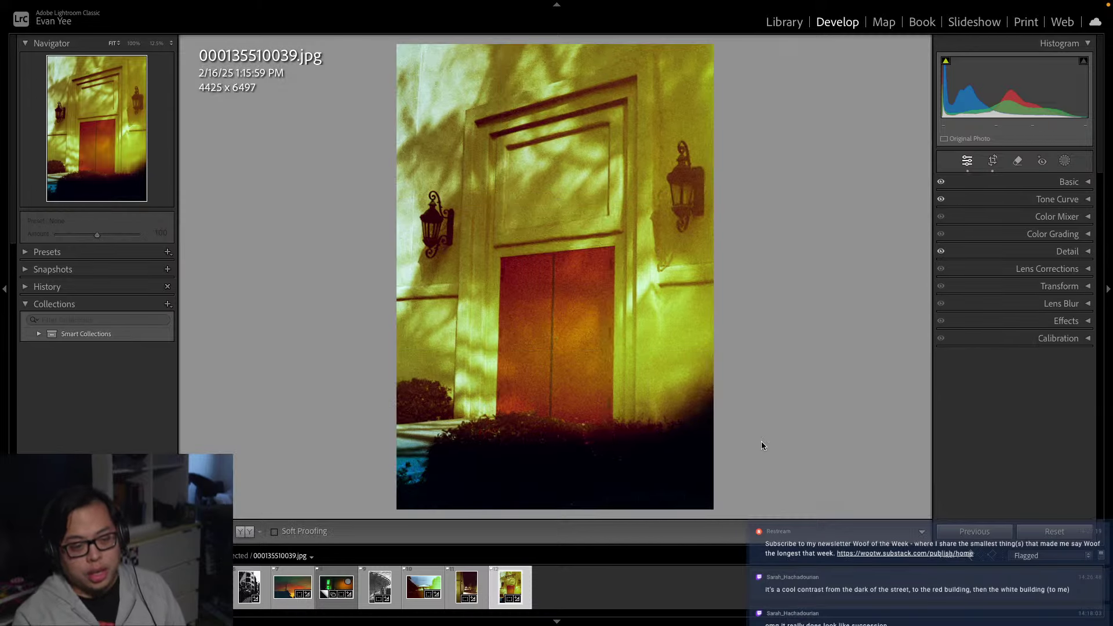
Go back through the flagged photos from the red door to the night shot of a tower behind green blurred lights
key("Left")
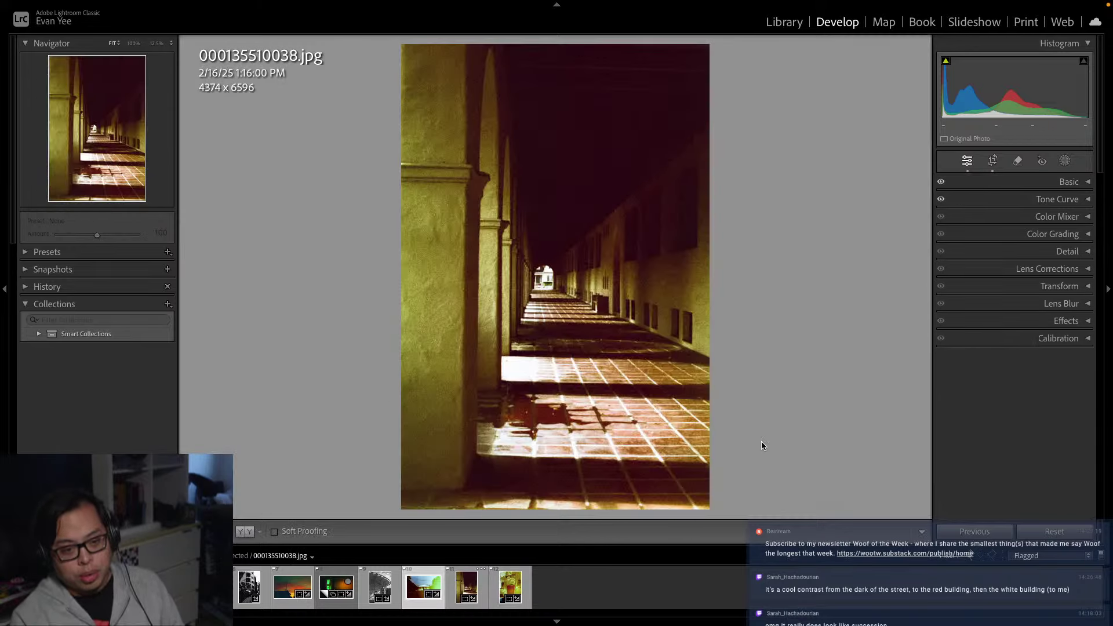
key("Left")
key("Left")
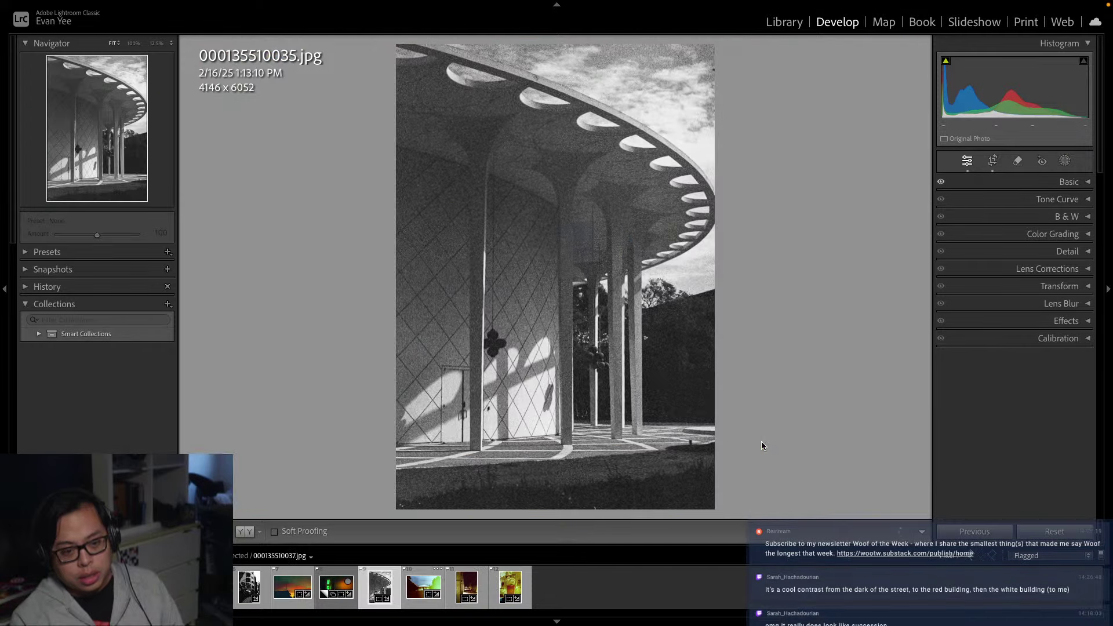
key("Left")
key("Left")
key("Left")
key("Left")
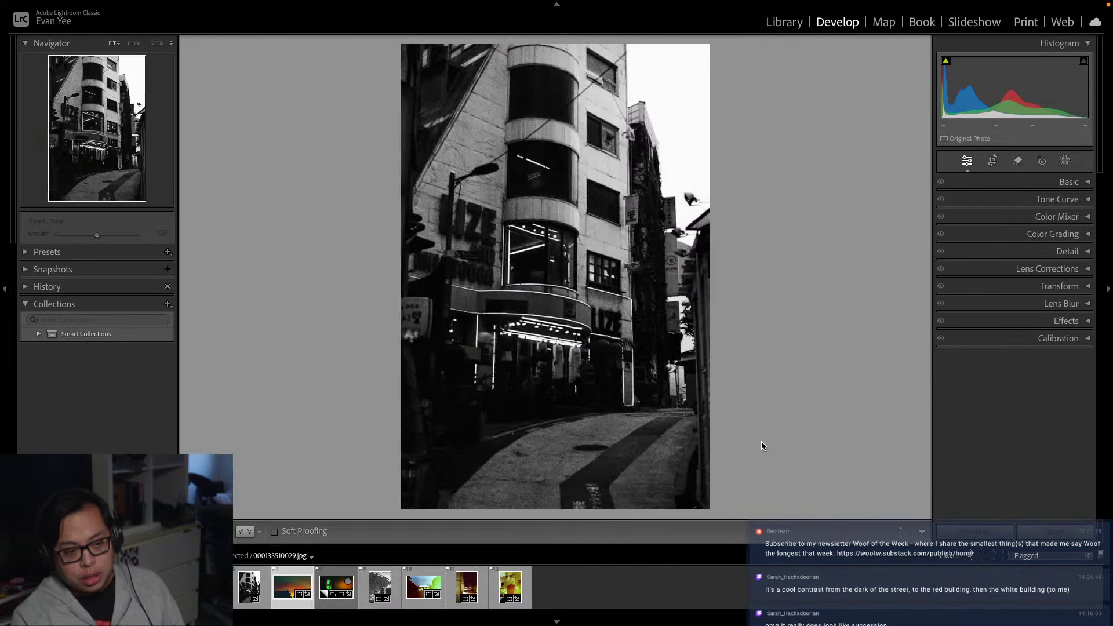
key("Left")
key("Left")
key("Left")
key("Left")
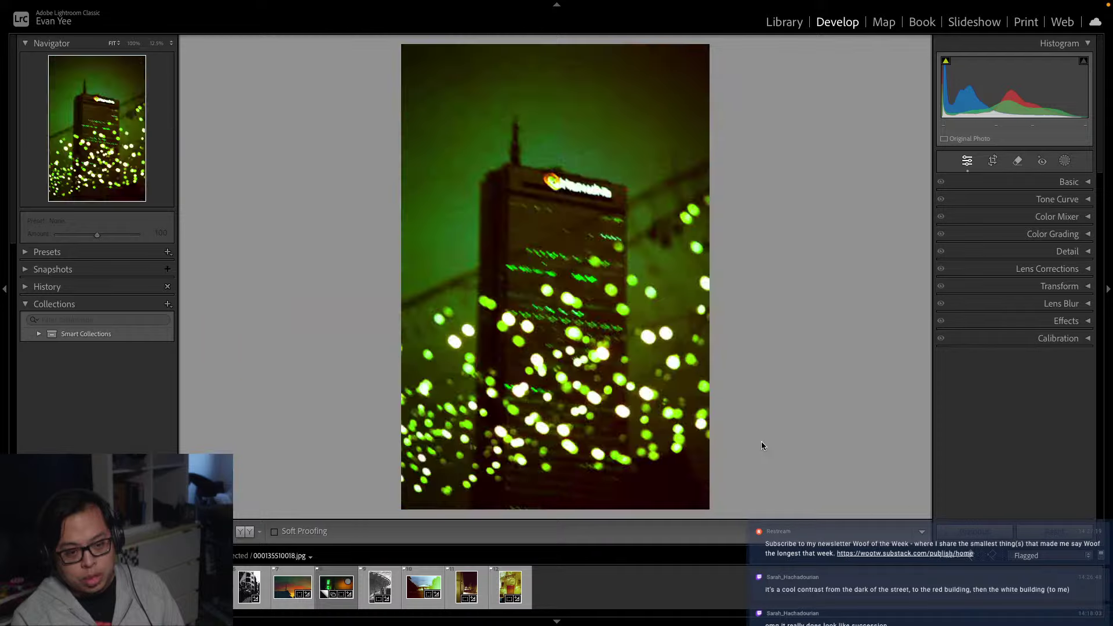
Go forward through the flagged photos from the green-lit night tower to the red-door photo
key("Right")
key("Right")
key("Right")
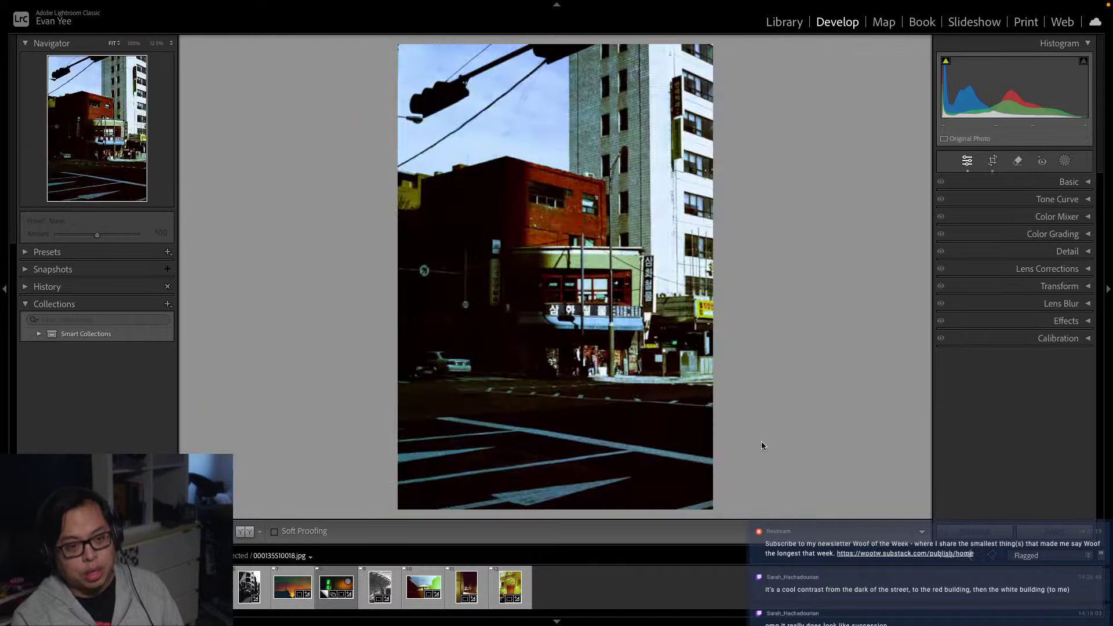
key("Right")
key("Right")
key("Right")
key("Right")
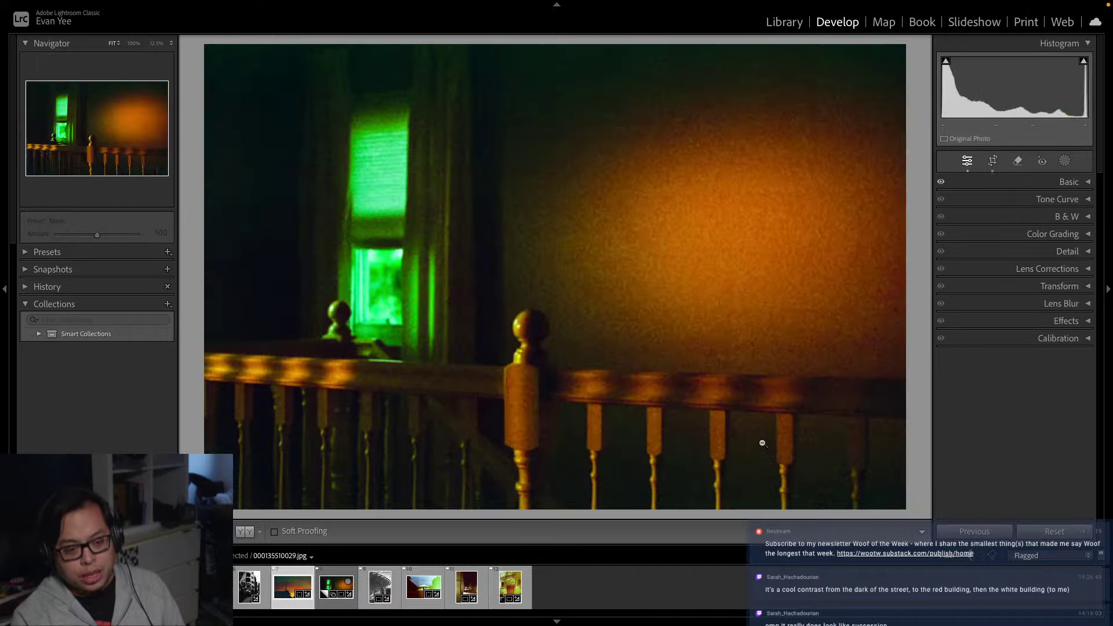
key("Right")
key("Right")
key("Right")
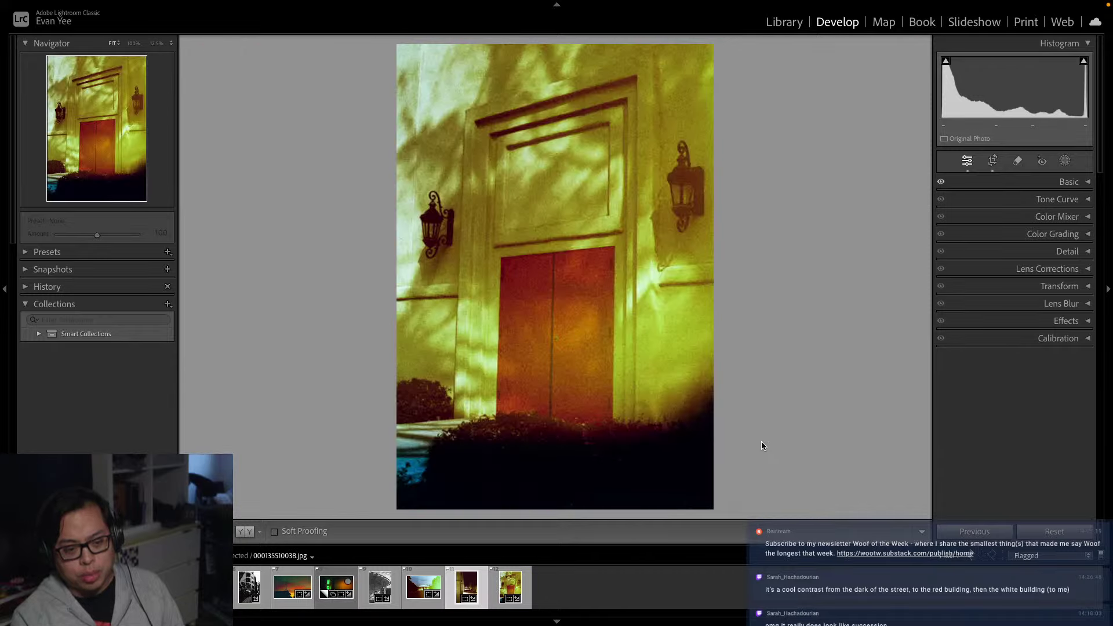
Go back through the flagged photos from the red door to the red flowers in front of the curved glass building
key("Left")
key("Left")
key("Left")
key("Left")
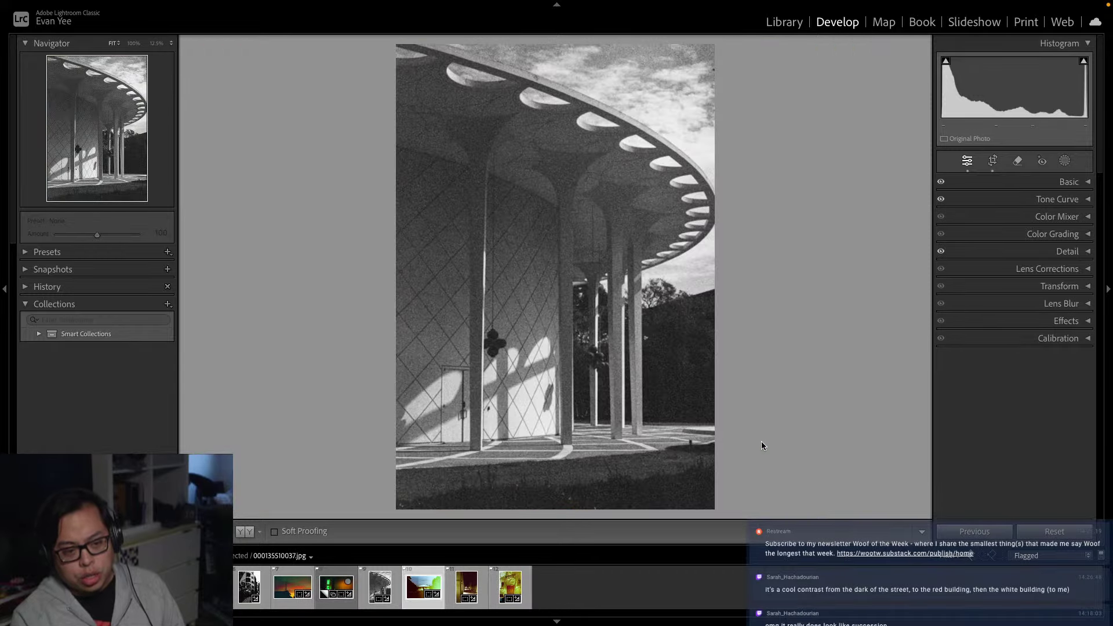
key("Left")
key("Left")
key("Left")
key("Left")
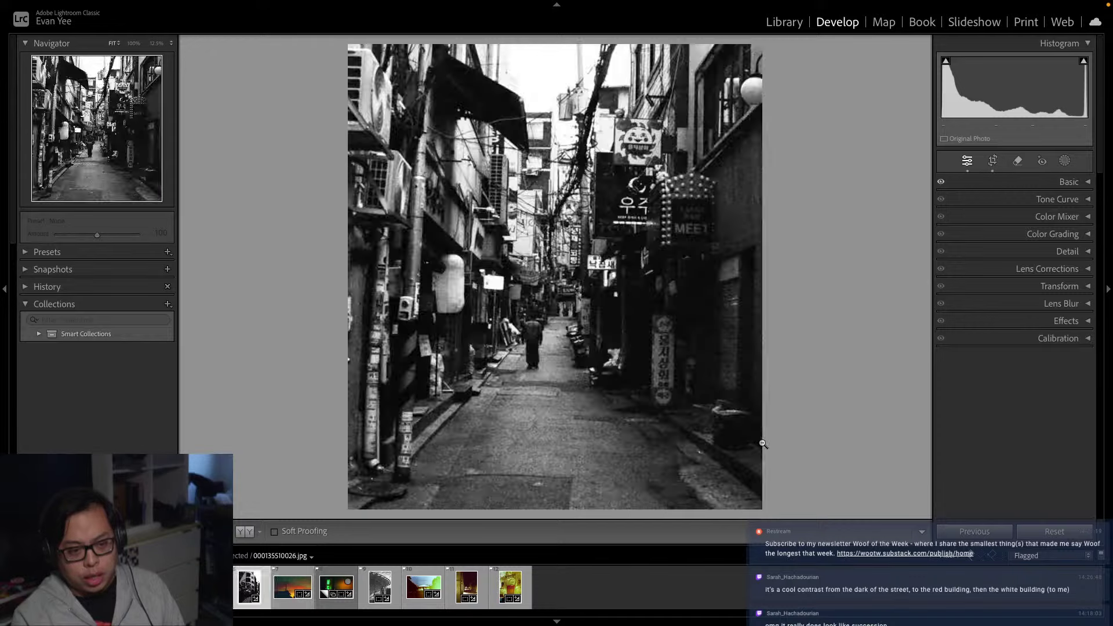
key("Left")
key("Left")
key("Left")
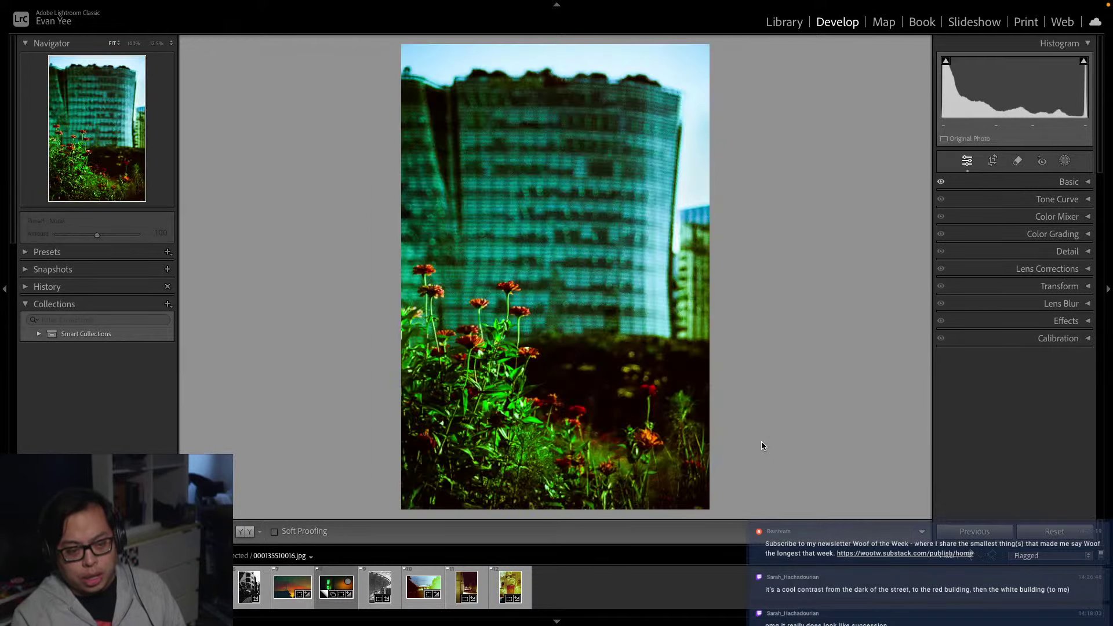
Review the flagged photos once more, ending on red-door photo 000135510039.jpg
key("Left")
key("Left")
key("Left")
key("Left")
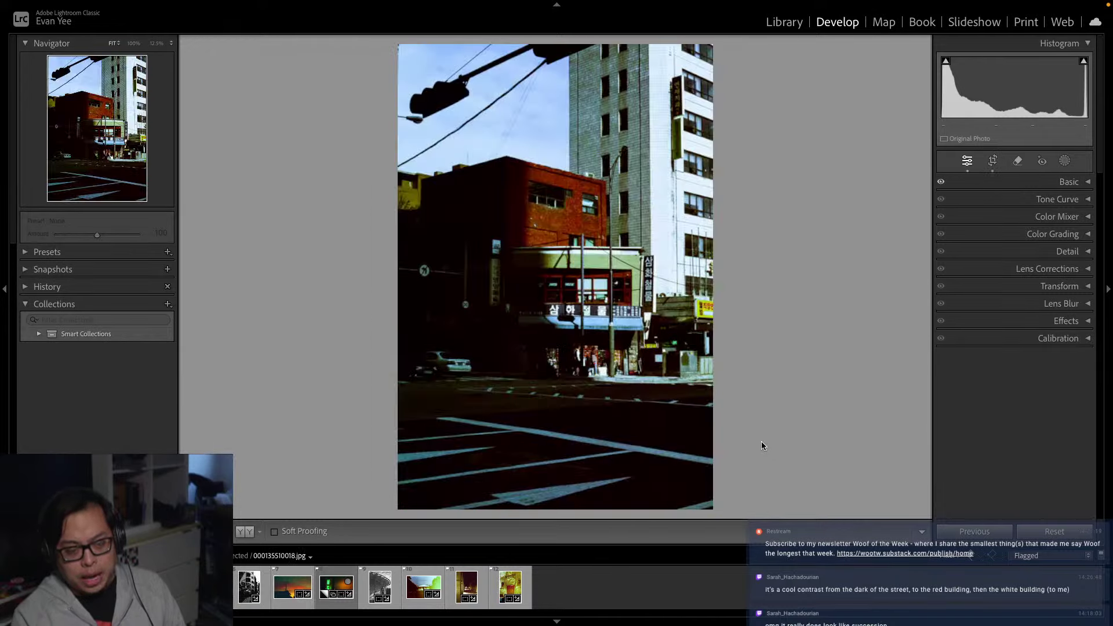
key("Right")
key("Right")
key("Right")
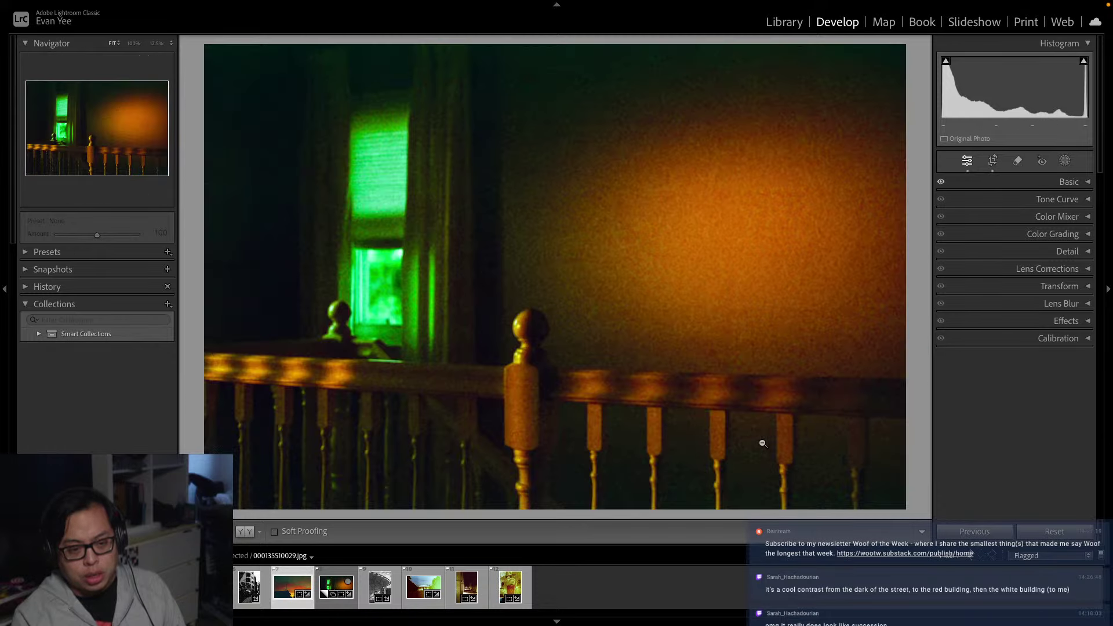
key("Right")
key("Right")
key("Right")
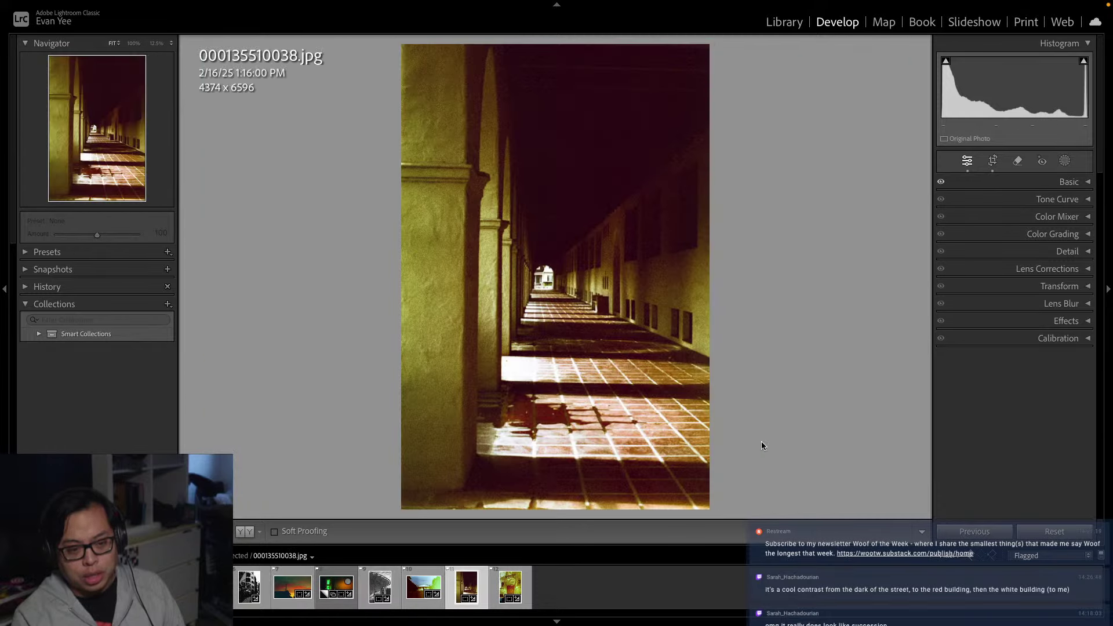
key("Right")
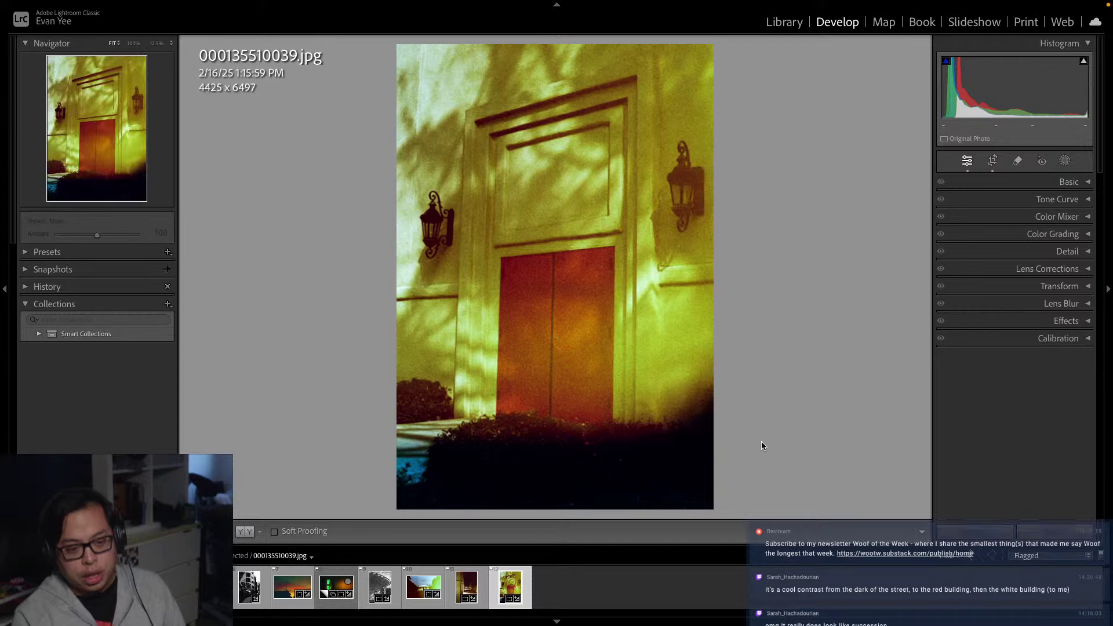
Go back through the flagged photos from the red door to night tower photo 000135510016.jpg
key("Left")
key("Left")
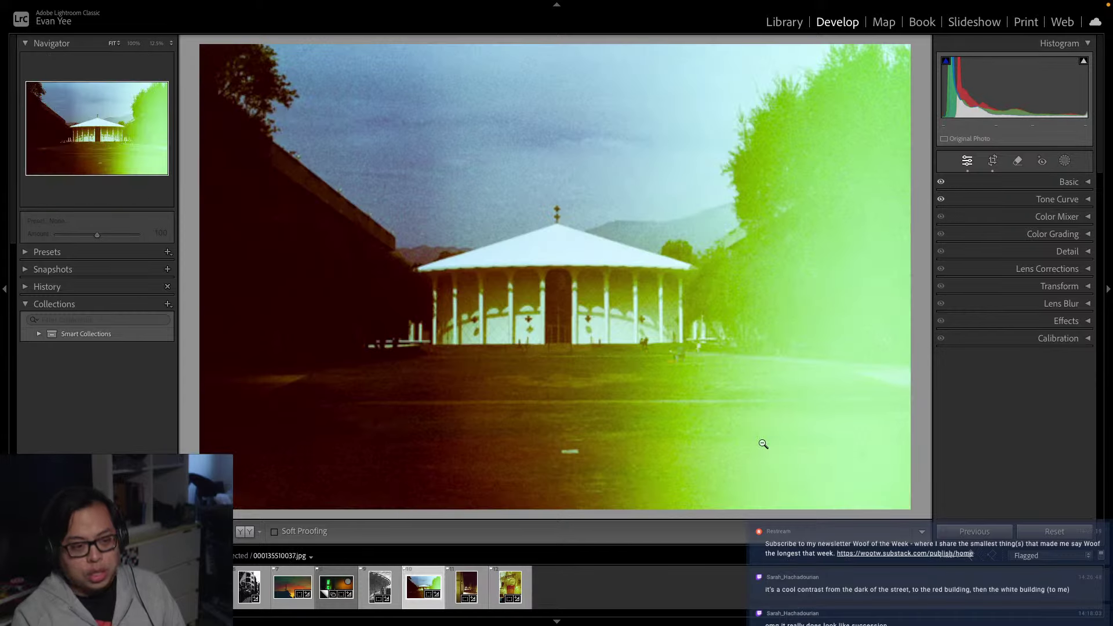
key("Left")
key("Left")
key("Left")
key("Left")
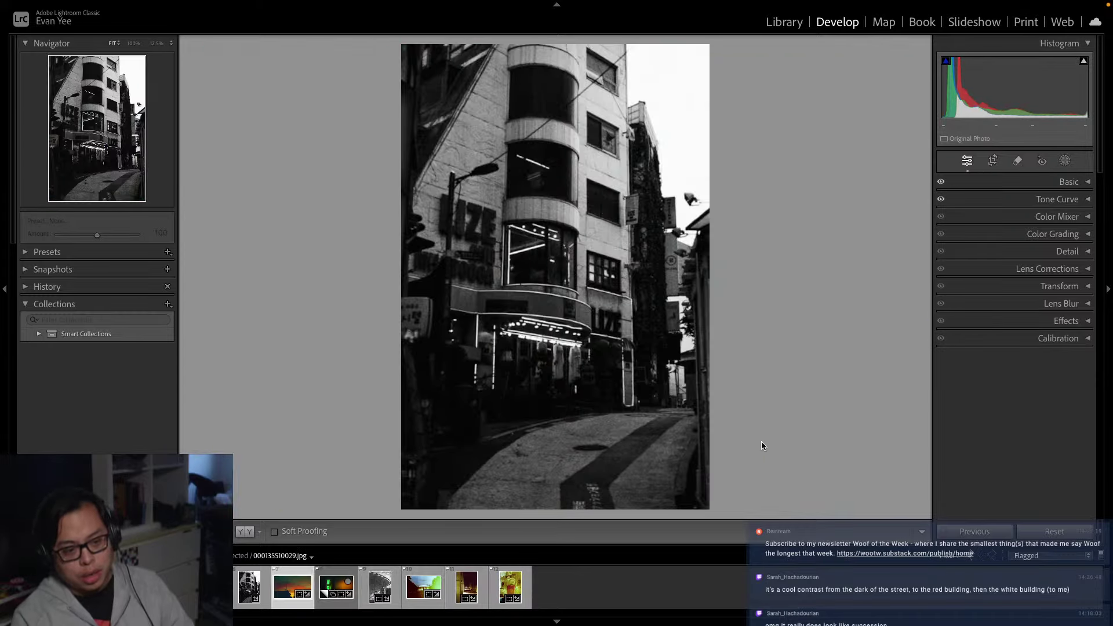
key("Left")
key("Left")
key("Left")
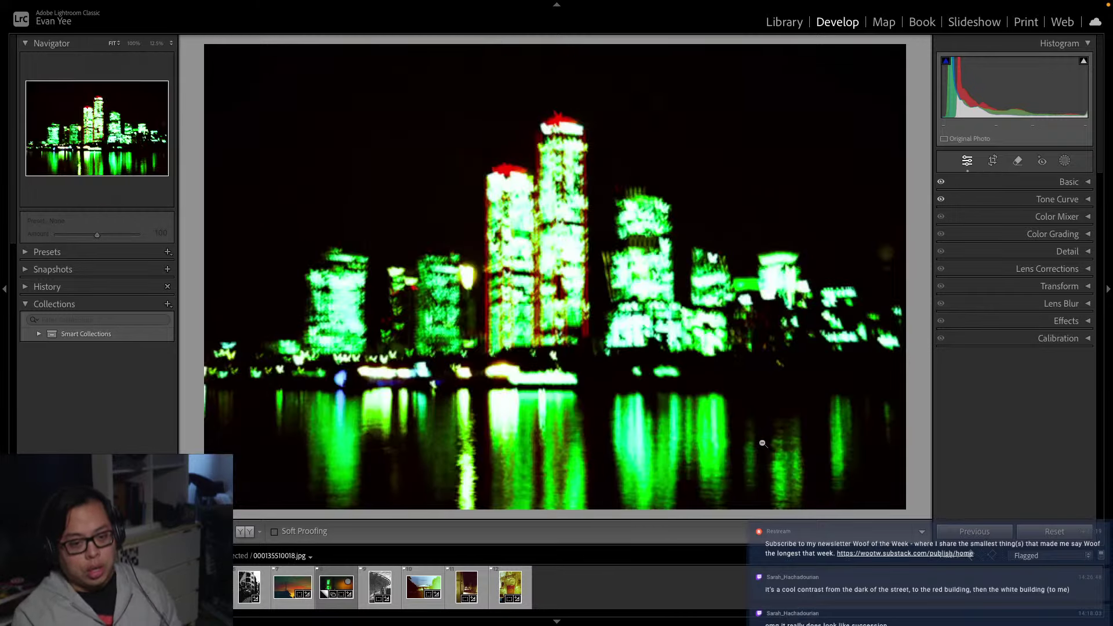
key("Left")
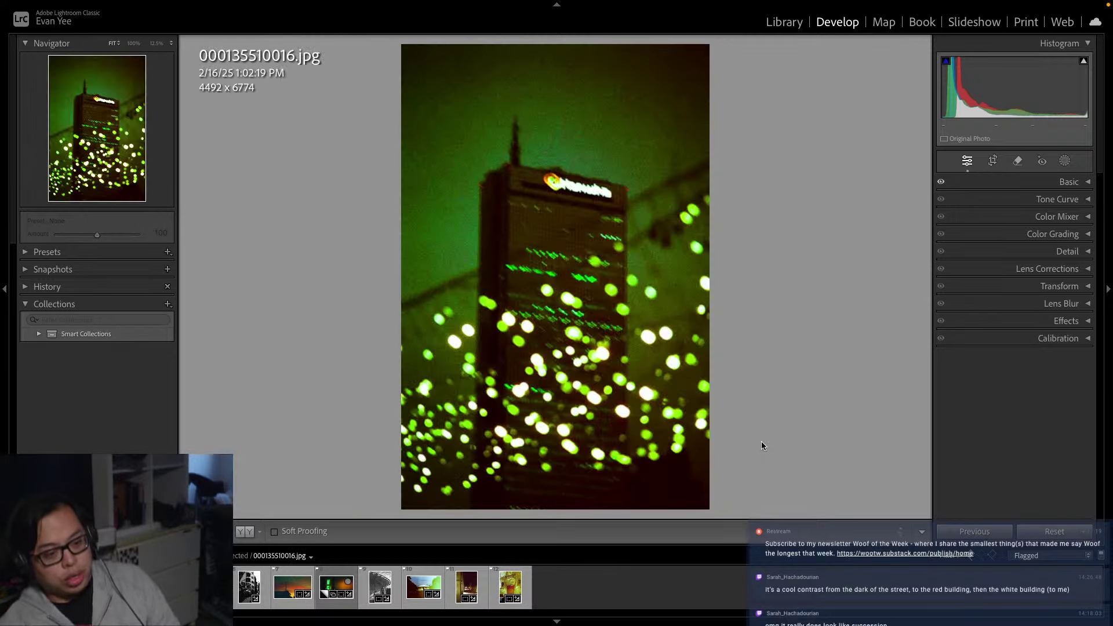
Show all flagged photos in the Library grid with none selected, and enlarge the thumbnails to six per row
left_click(790, 27)
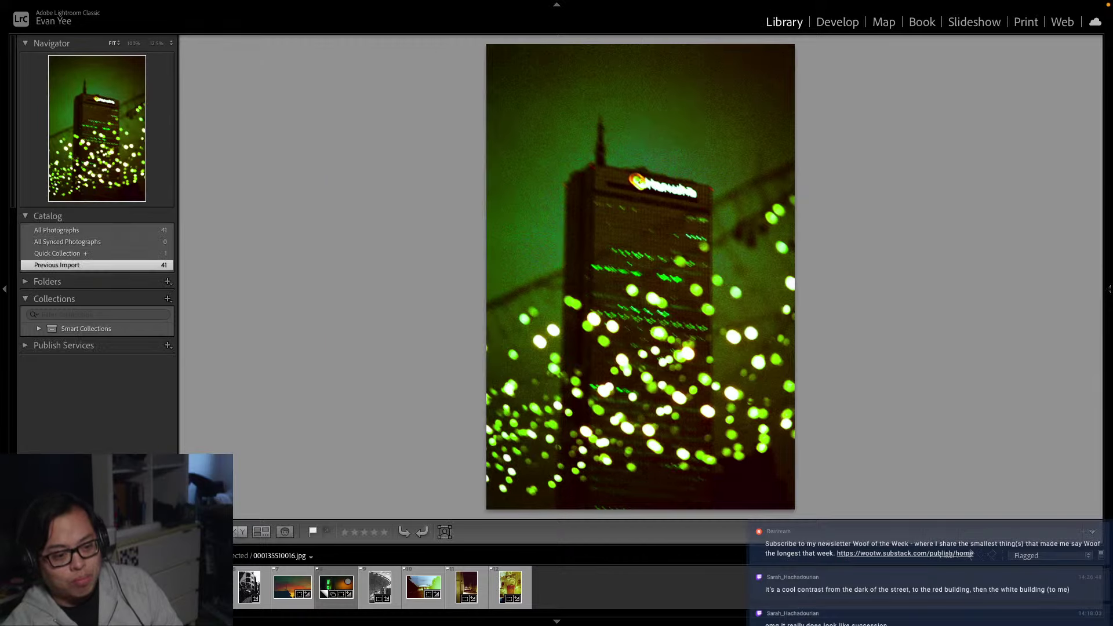
key("g")
left_click(706, 284)
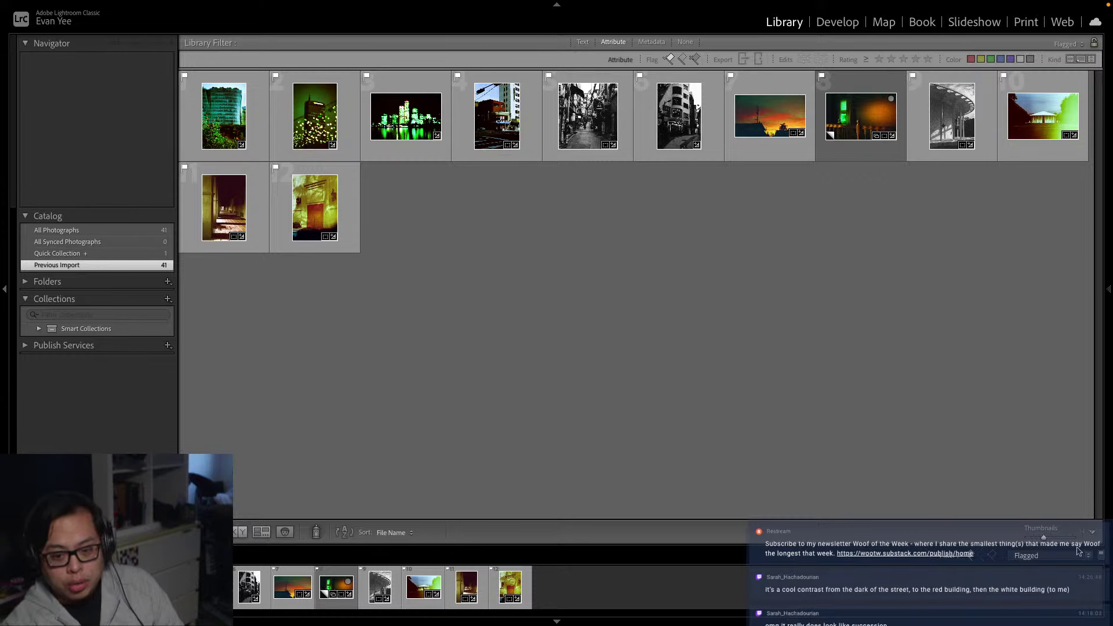
left_click_drag(1044, 538, 1054, 538)
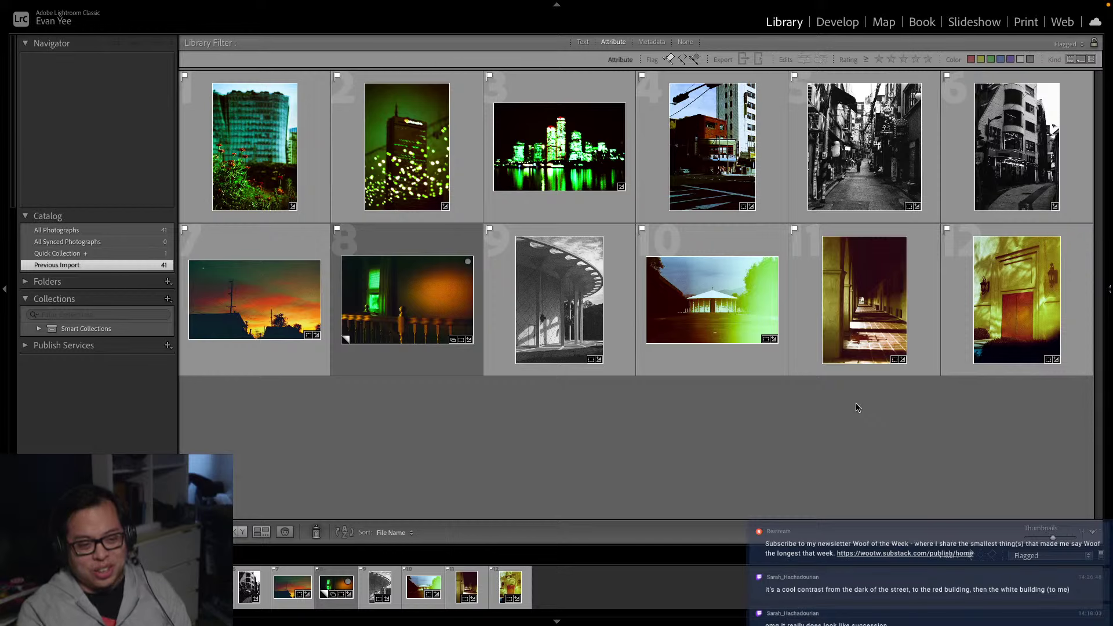
View sunset photo 000135510029.jpg enlarged and return to the grid of flagged photos
double_click(229, 294)
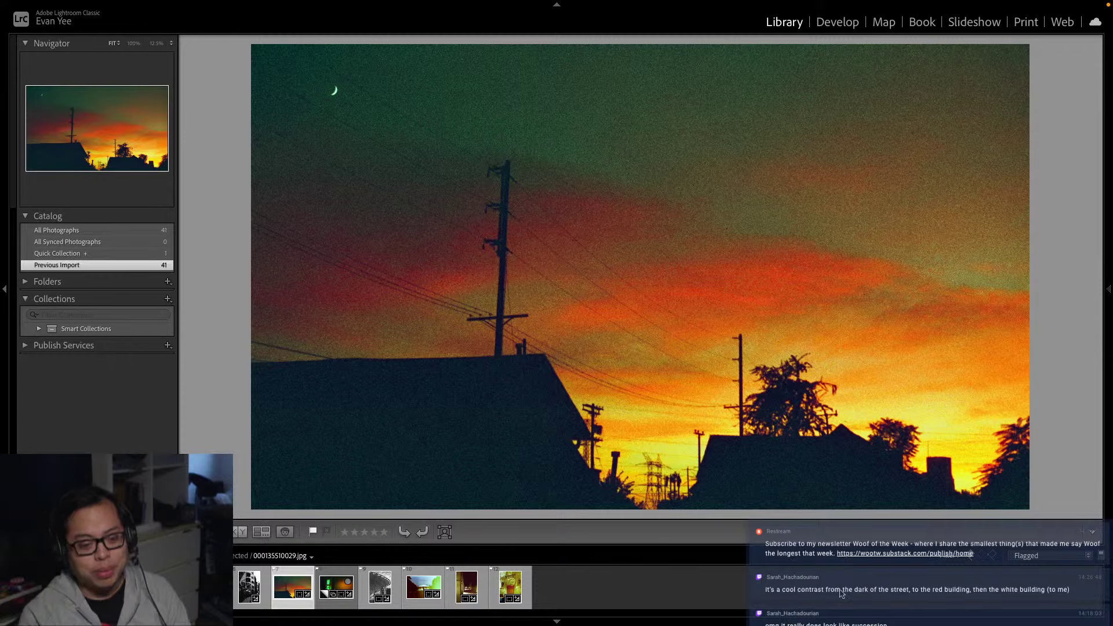
key("g")
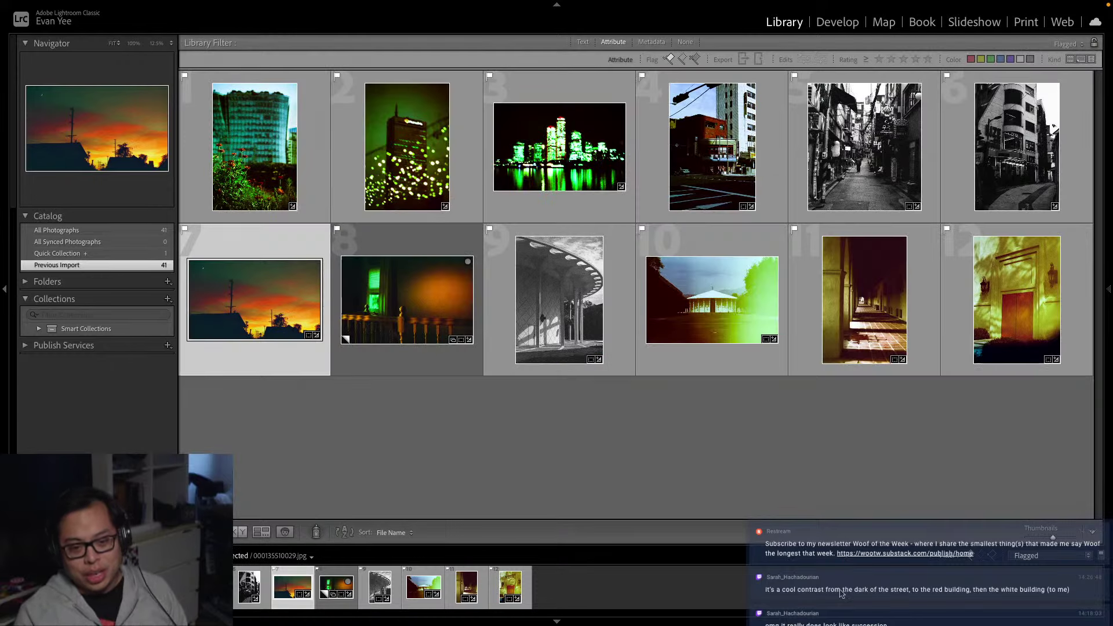